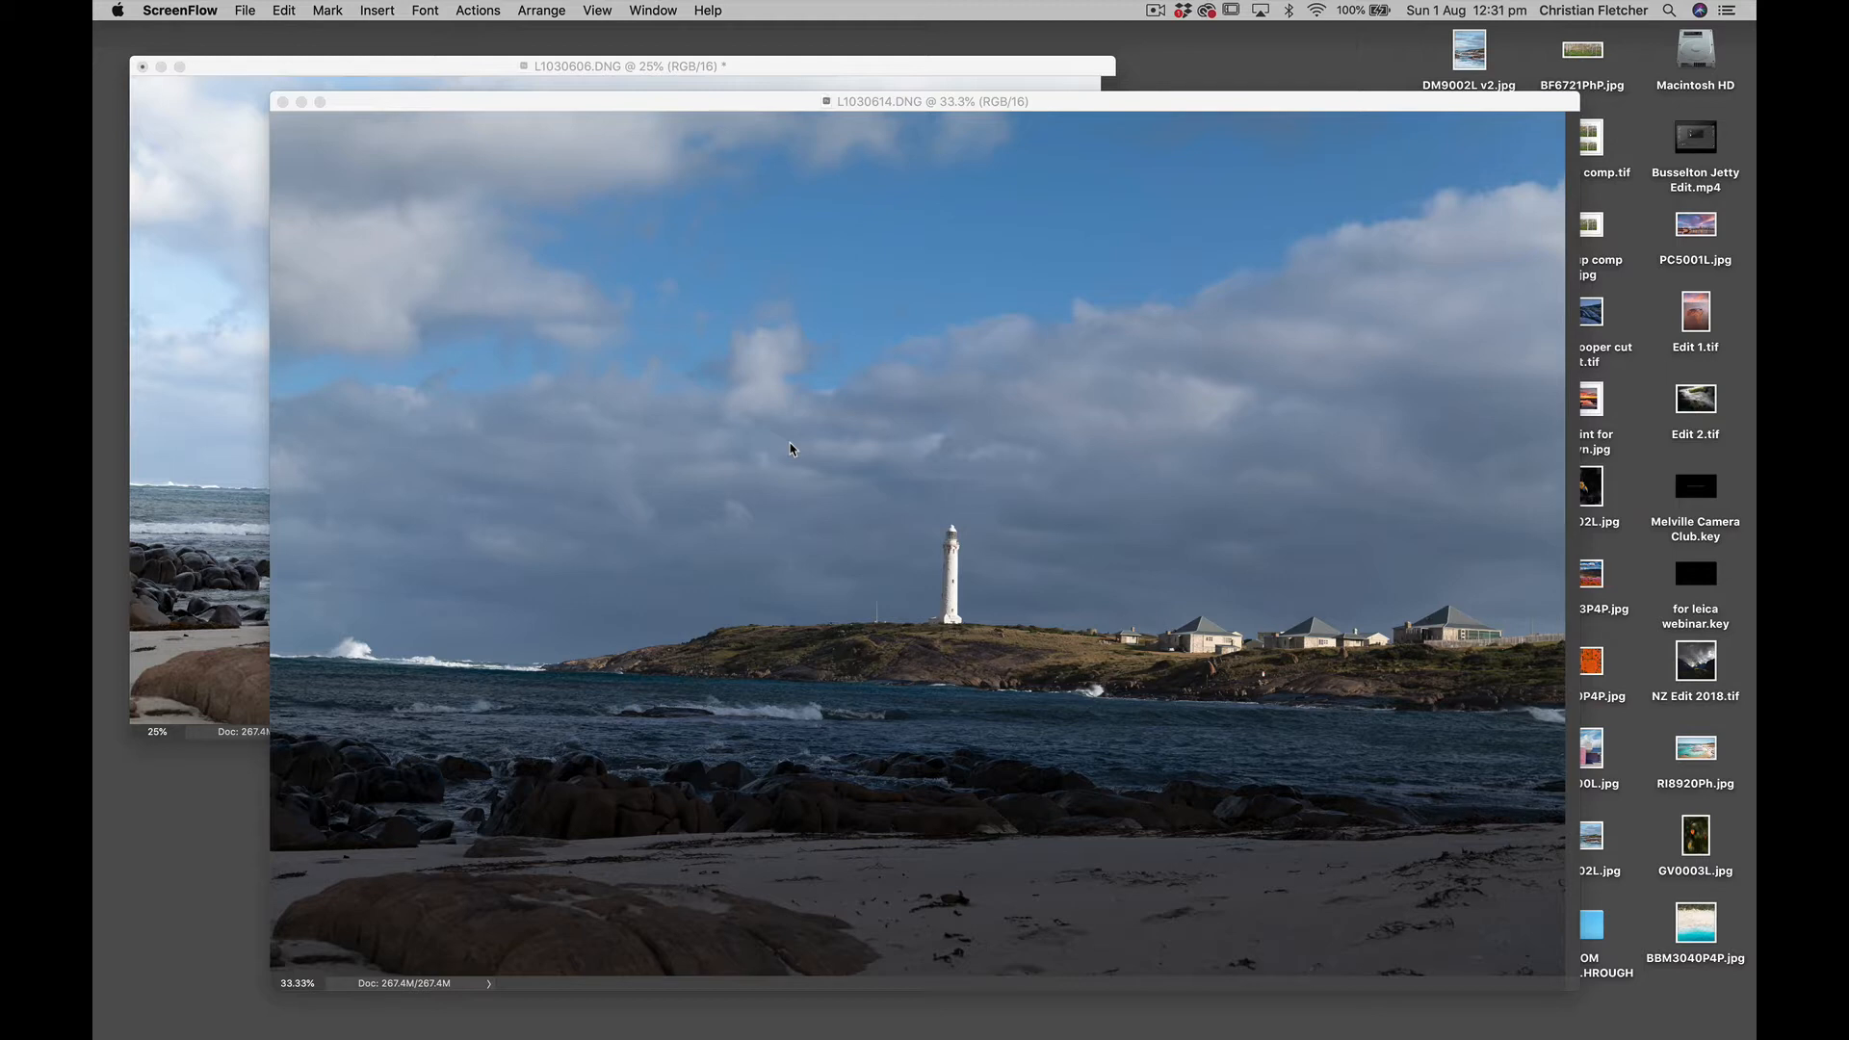
Arrange the two photo windows and copy L1030614.DNG into L1030606.DNG as a new layer covering the same frame
click(710, 107)
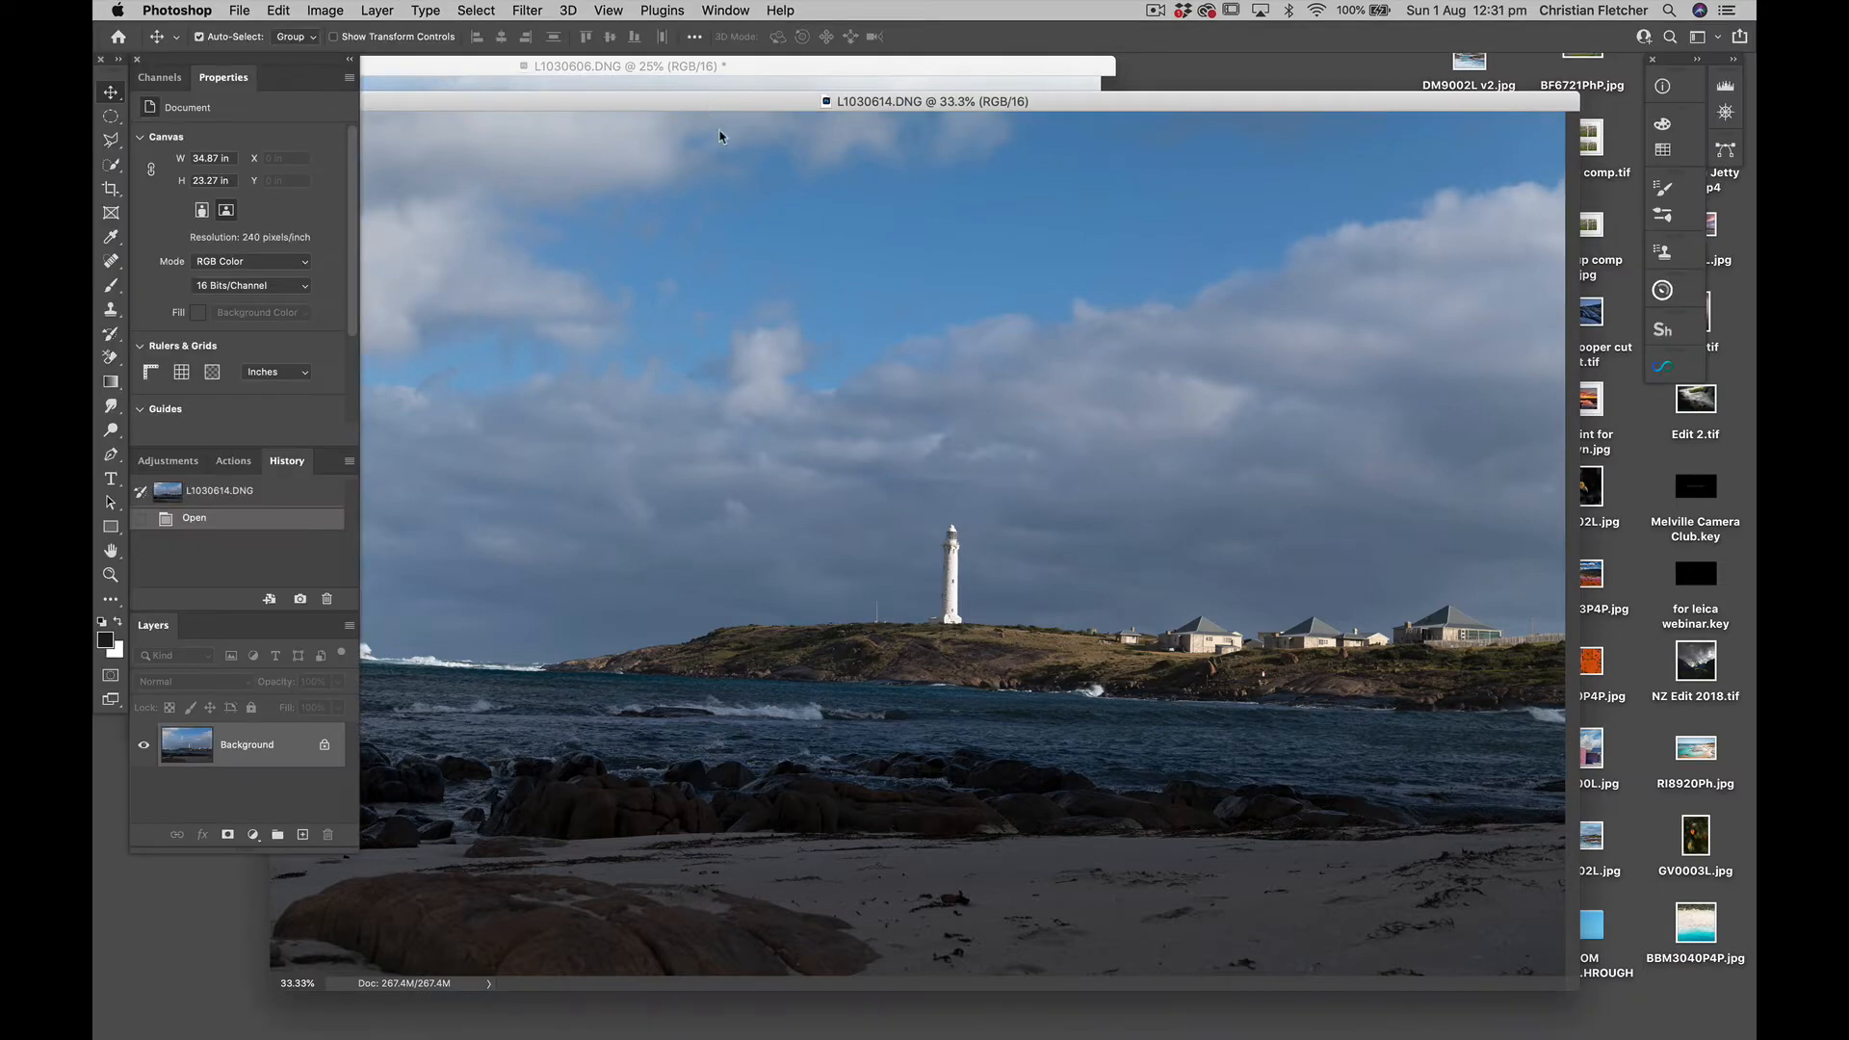
drag(713, 108, 951, 356)
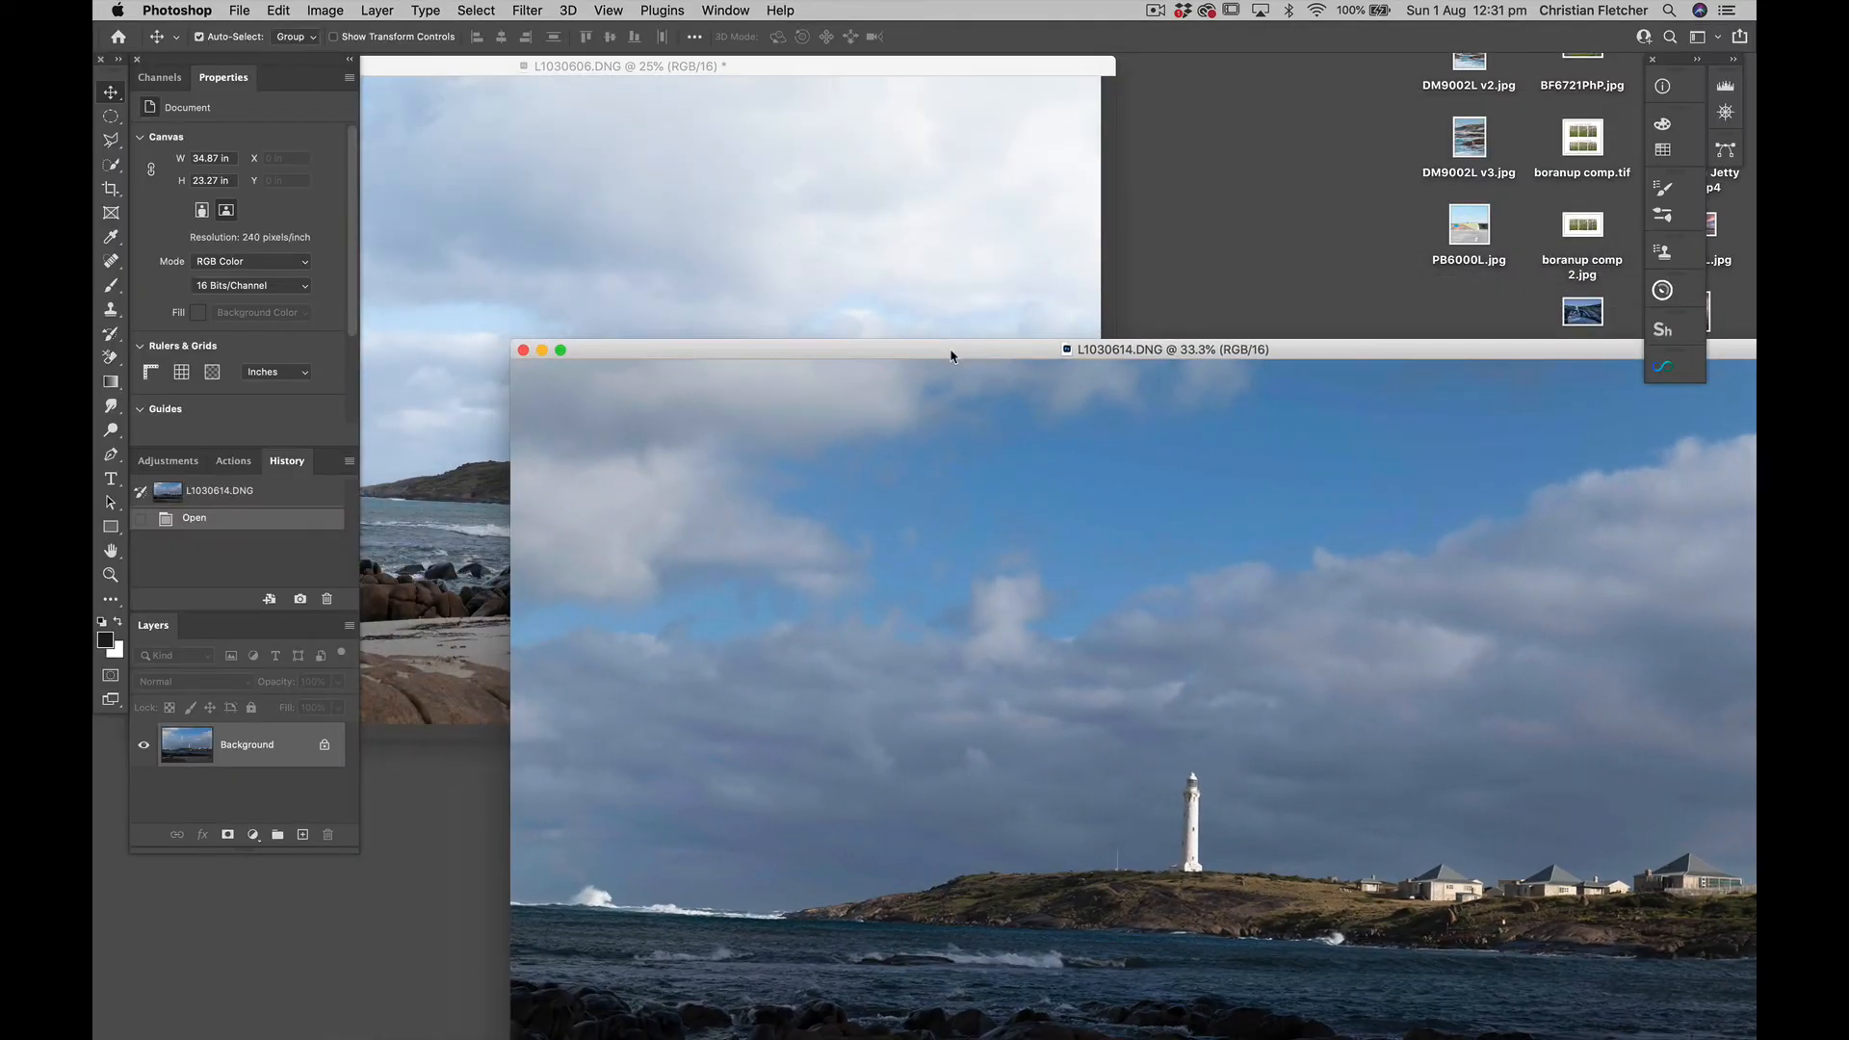
click(847, 72)
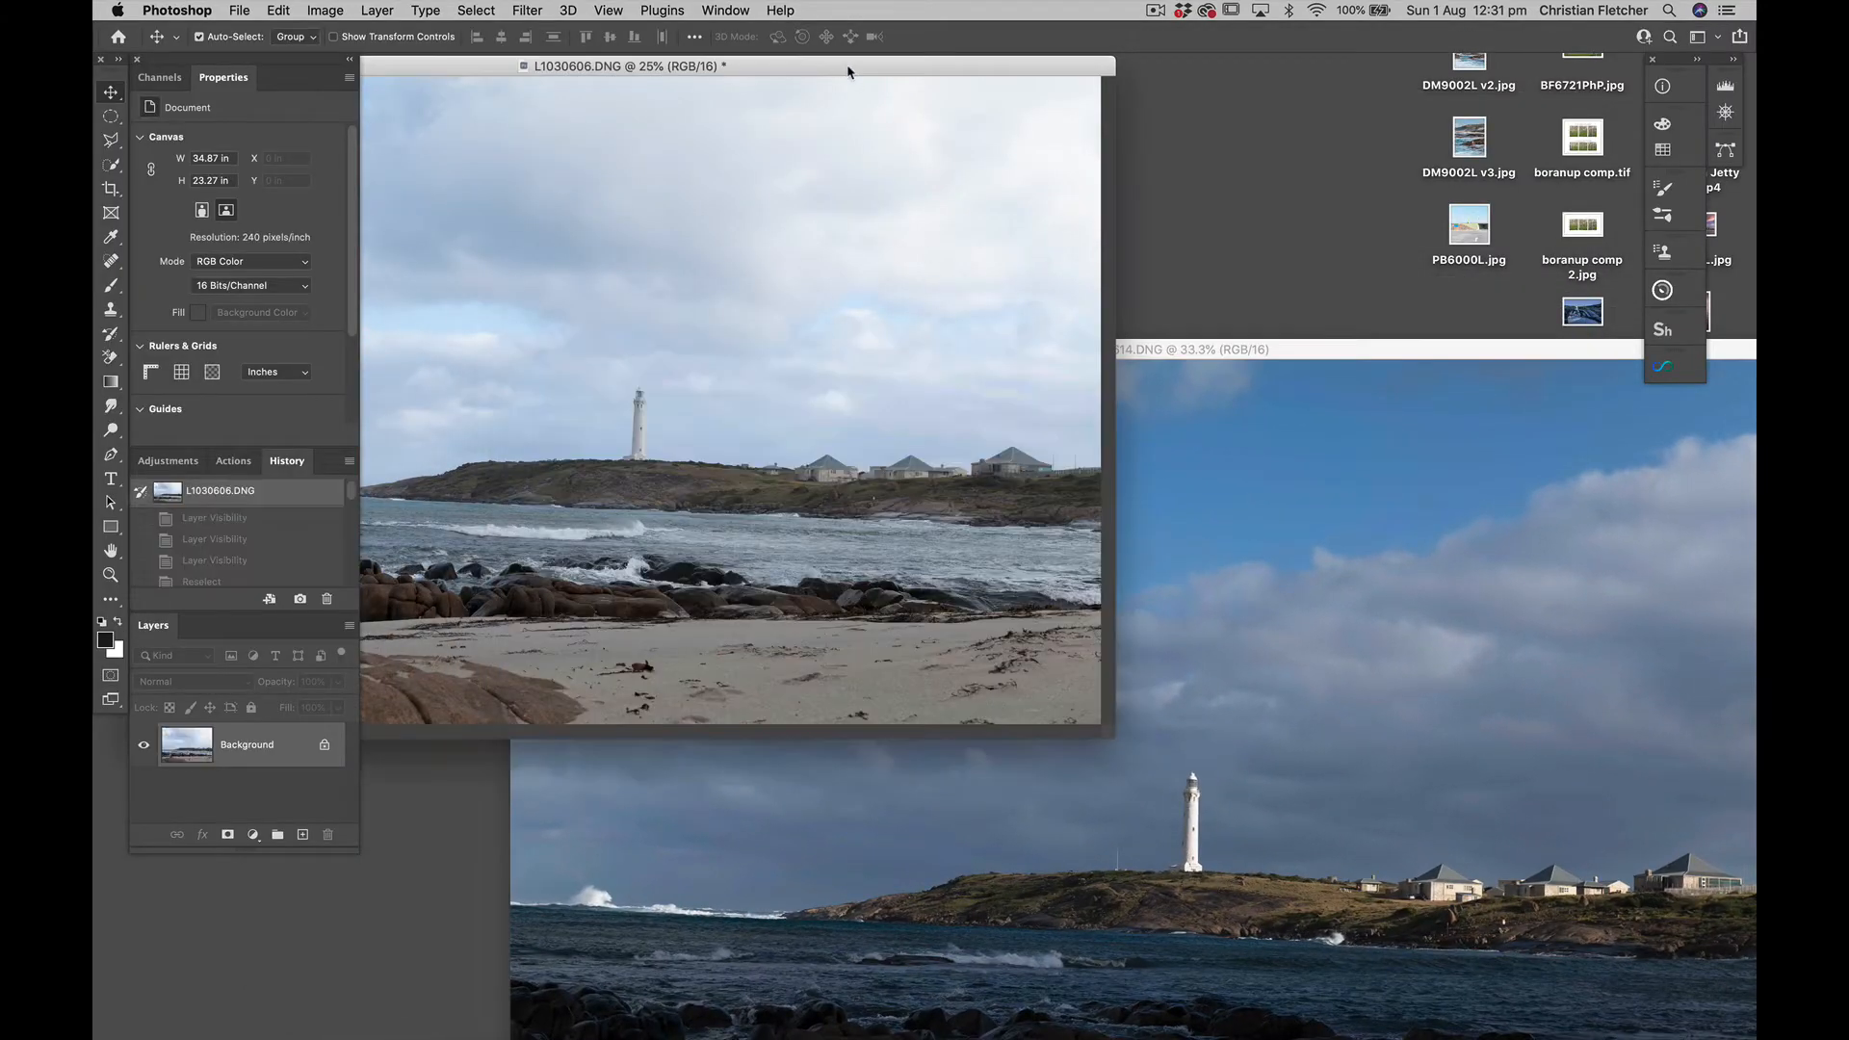
double_click(795, 69)
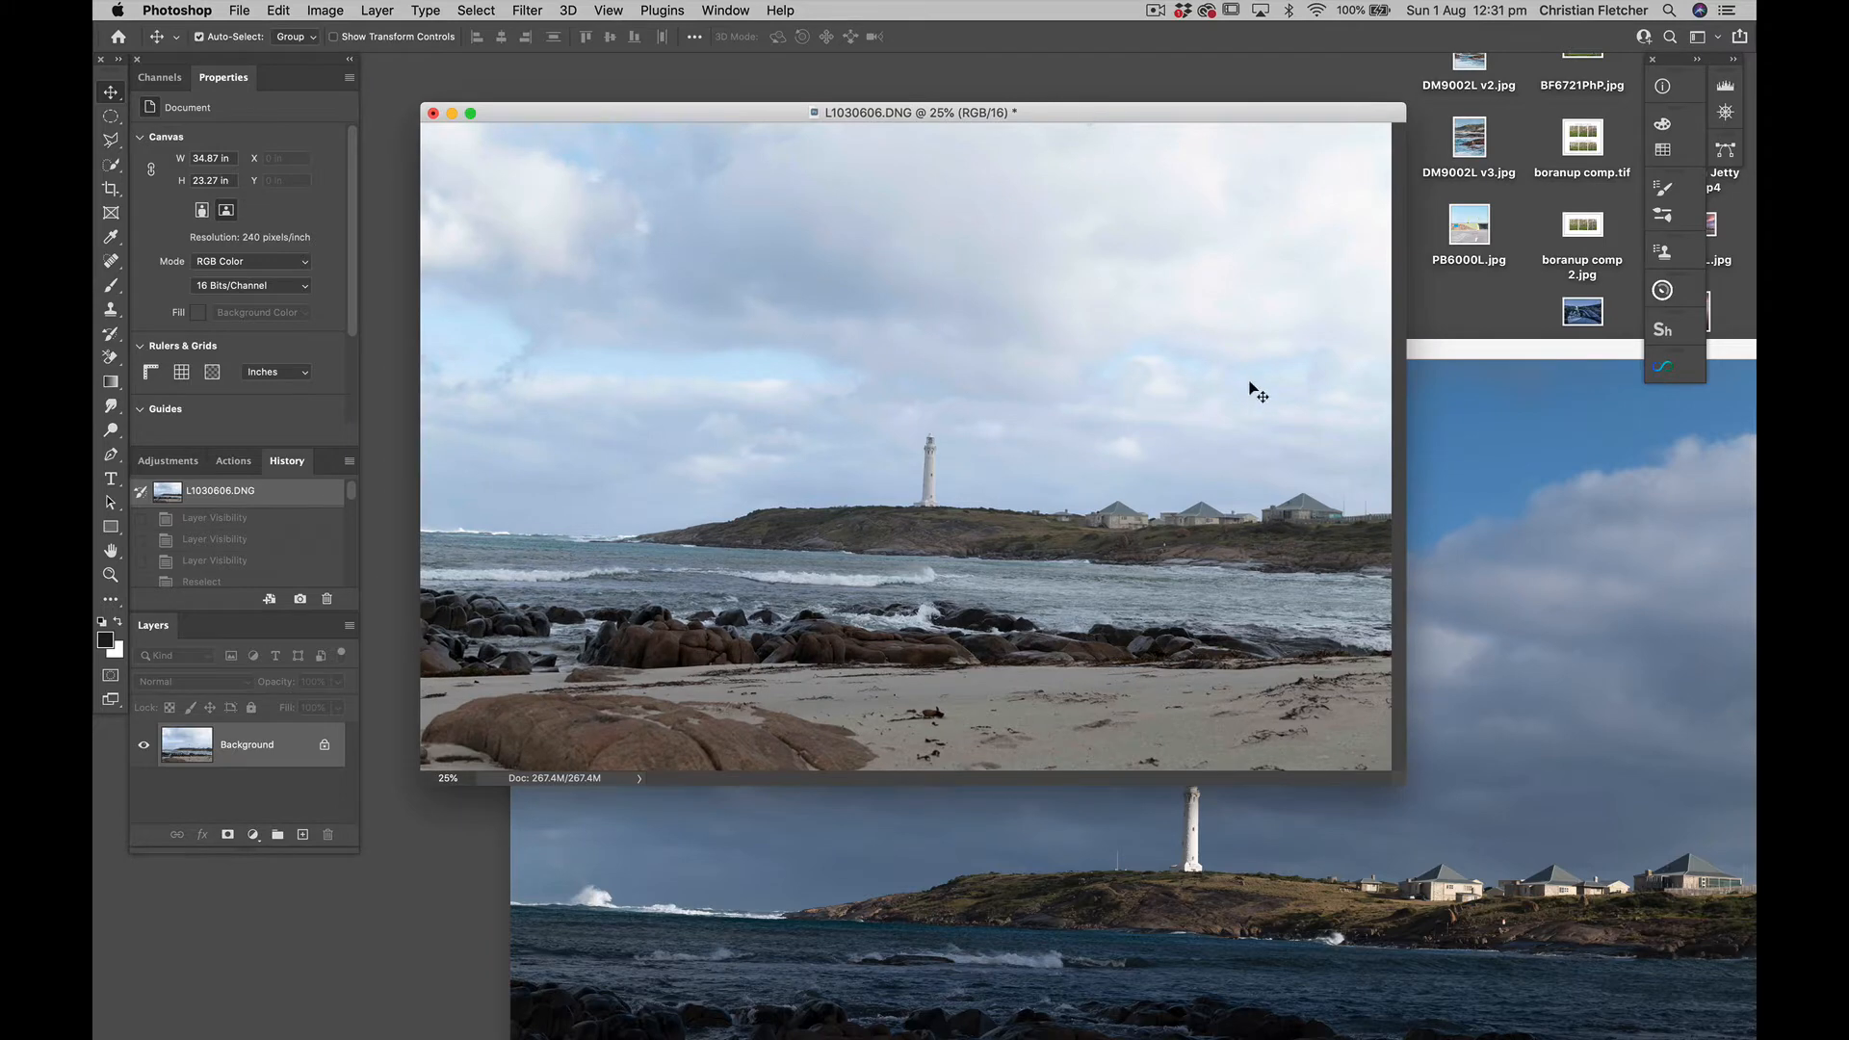
drag(1434, 348, 1333, 293)
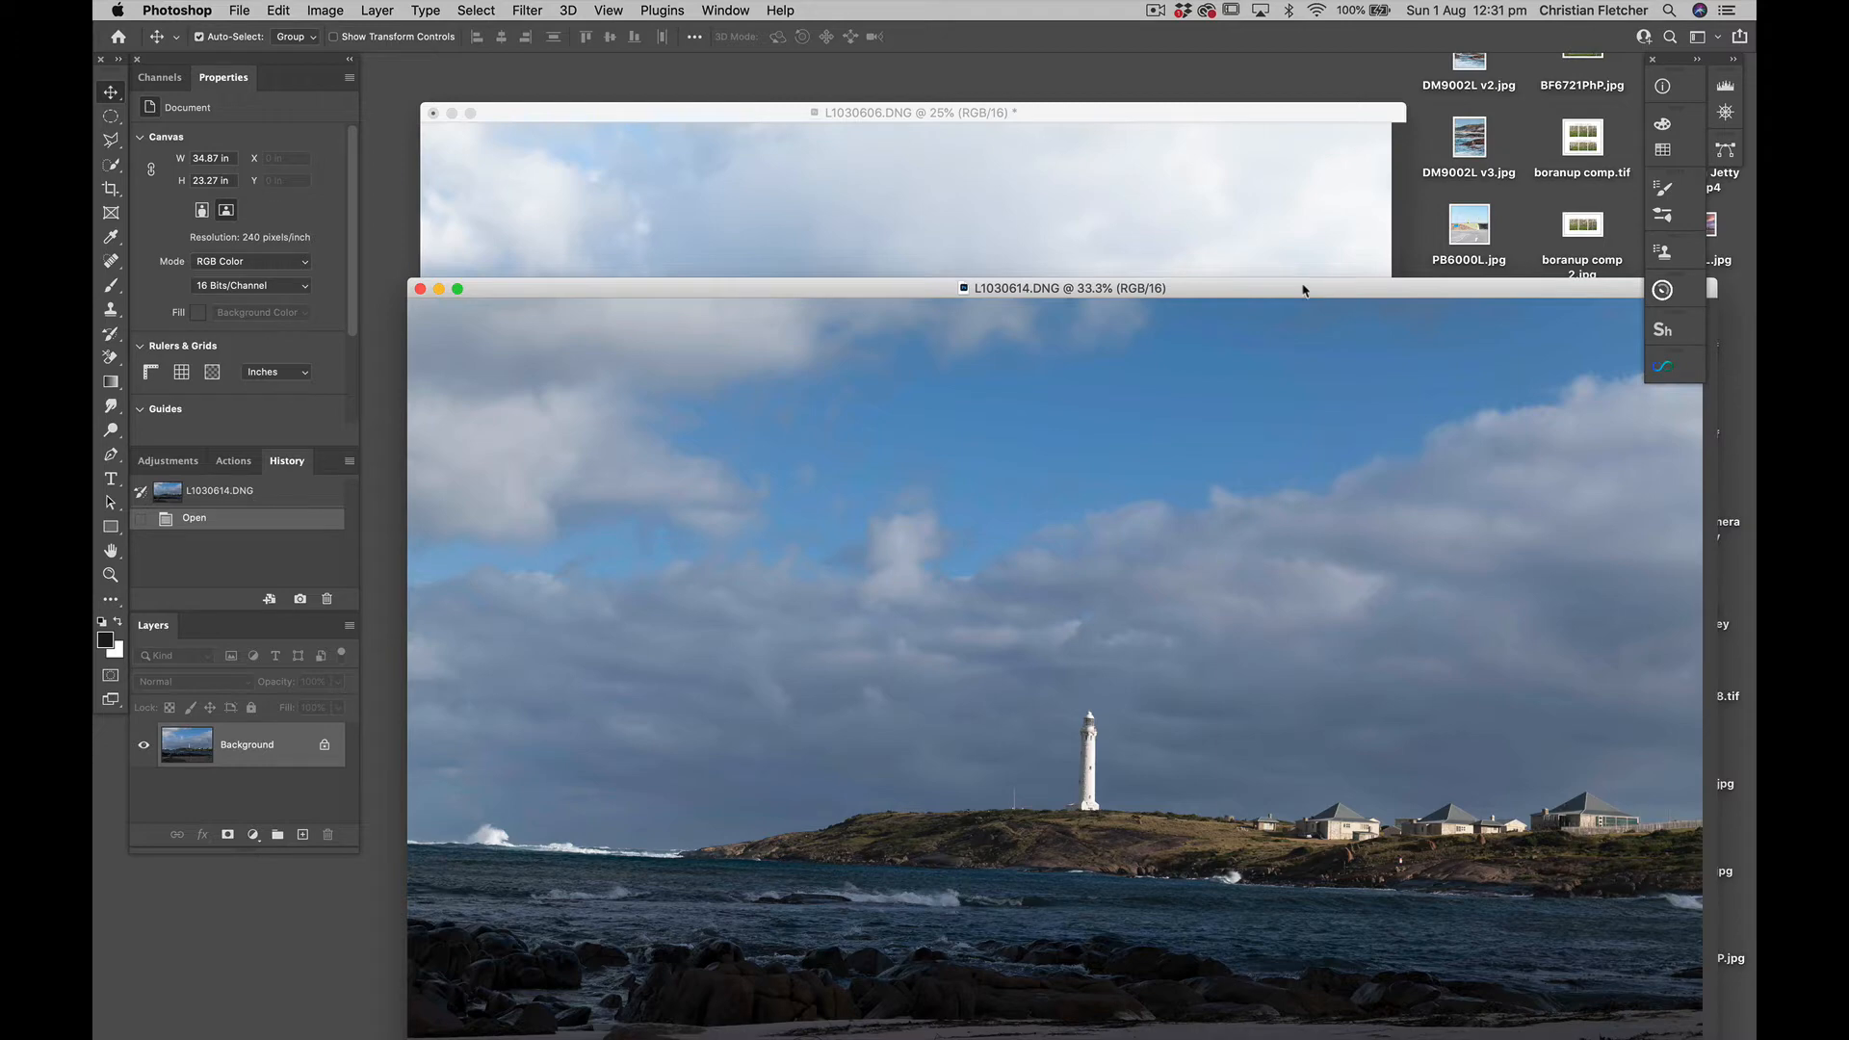
mouse_move(1303, 293)
mouse_down()
mouse_move(1313, 581)
mouse_move(1272, 421)
mouse_move(1304, 400)
mouse_move(1299, 309)
mouse_move(1319, 480)
mouse_move(1290, 310)
mouse_move(1264, 273)
mouse_move(1284, 277)
mouse_up()
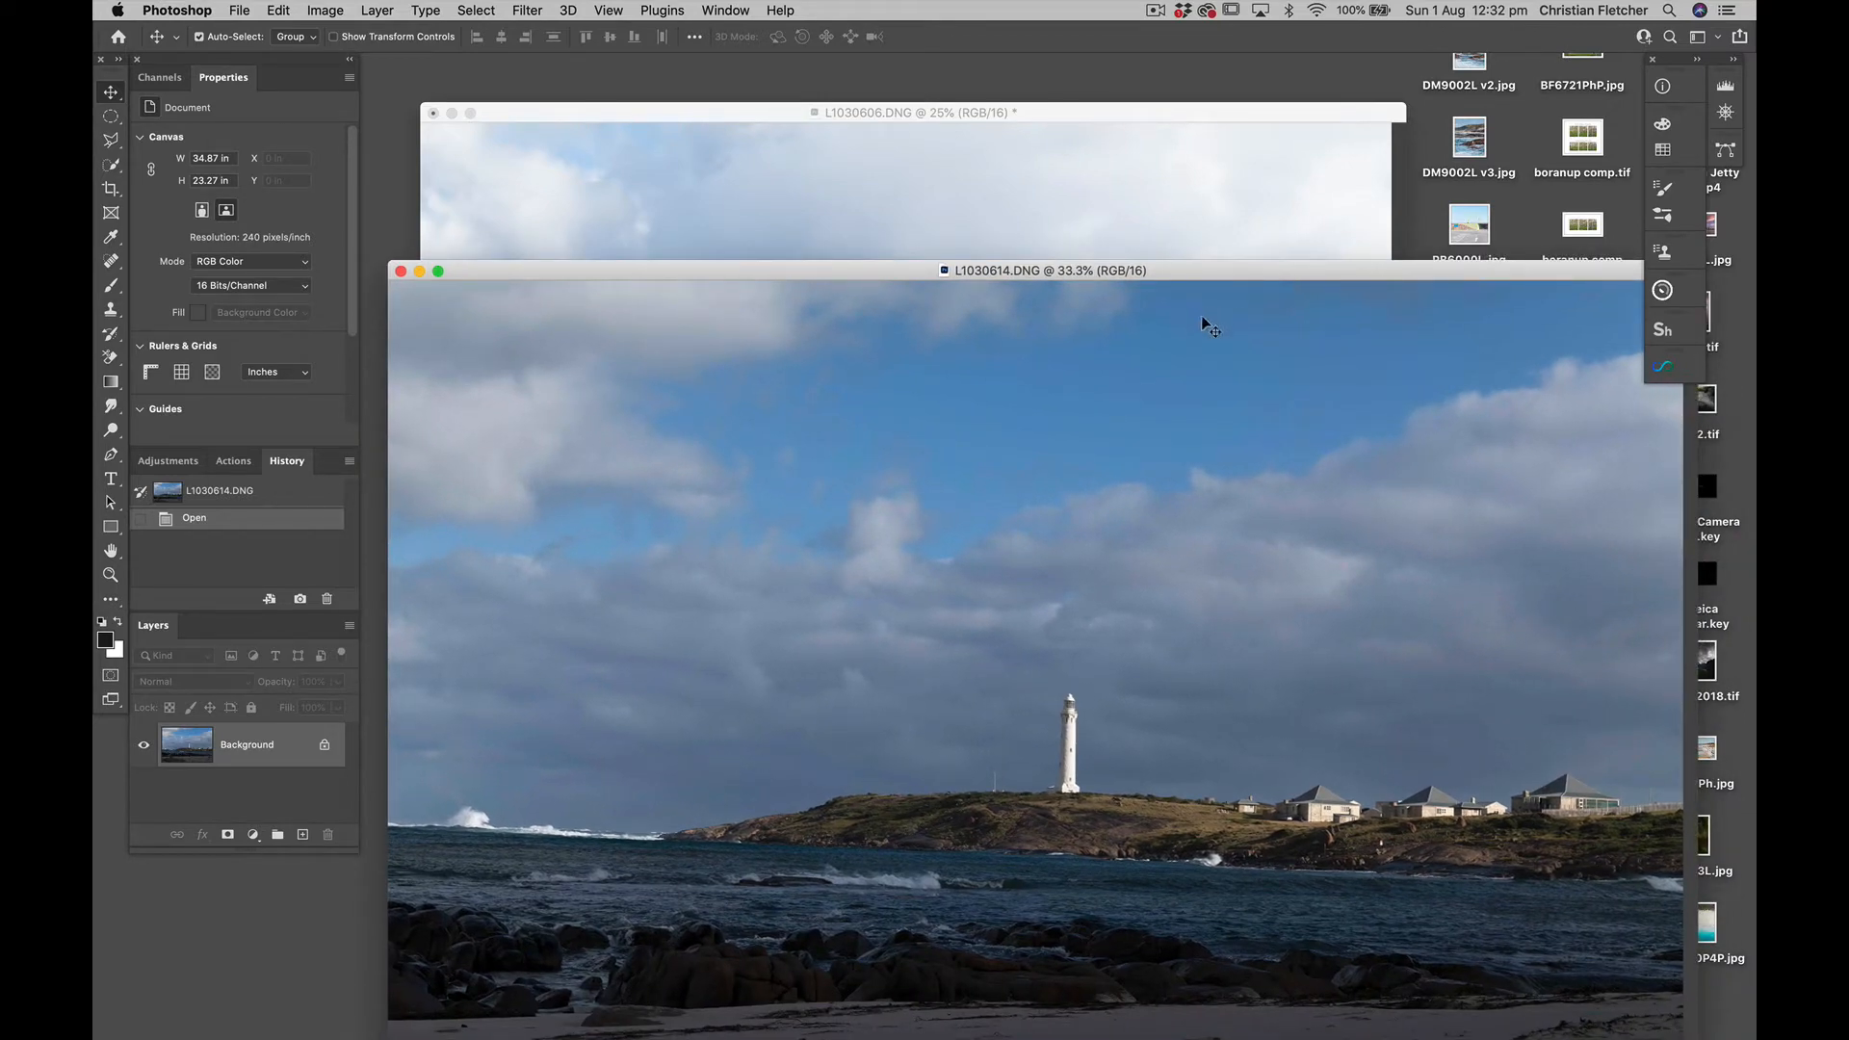
drag(1093, 205, 1095, 206)
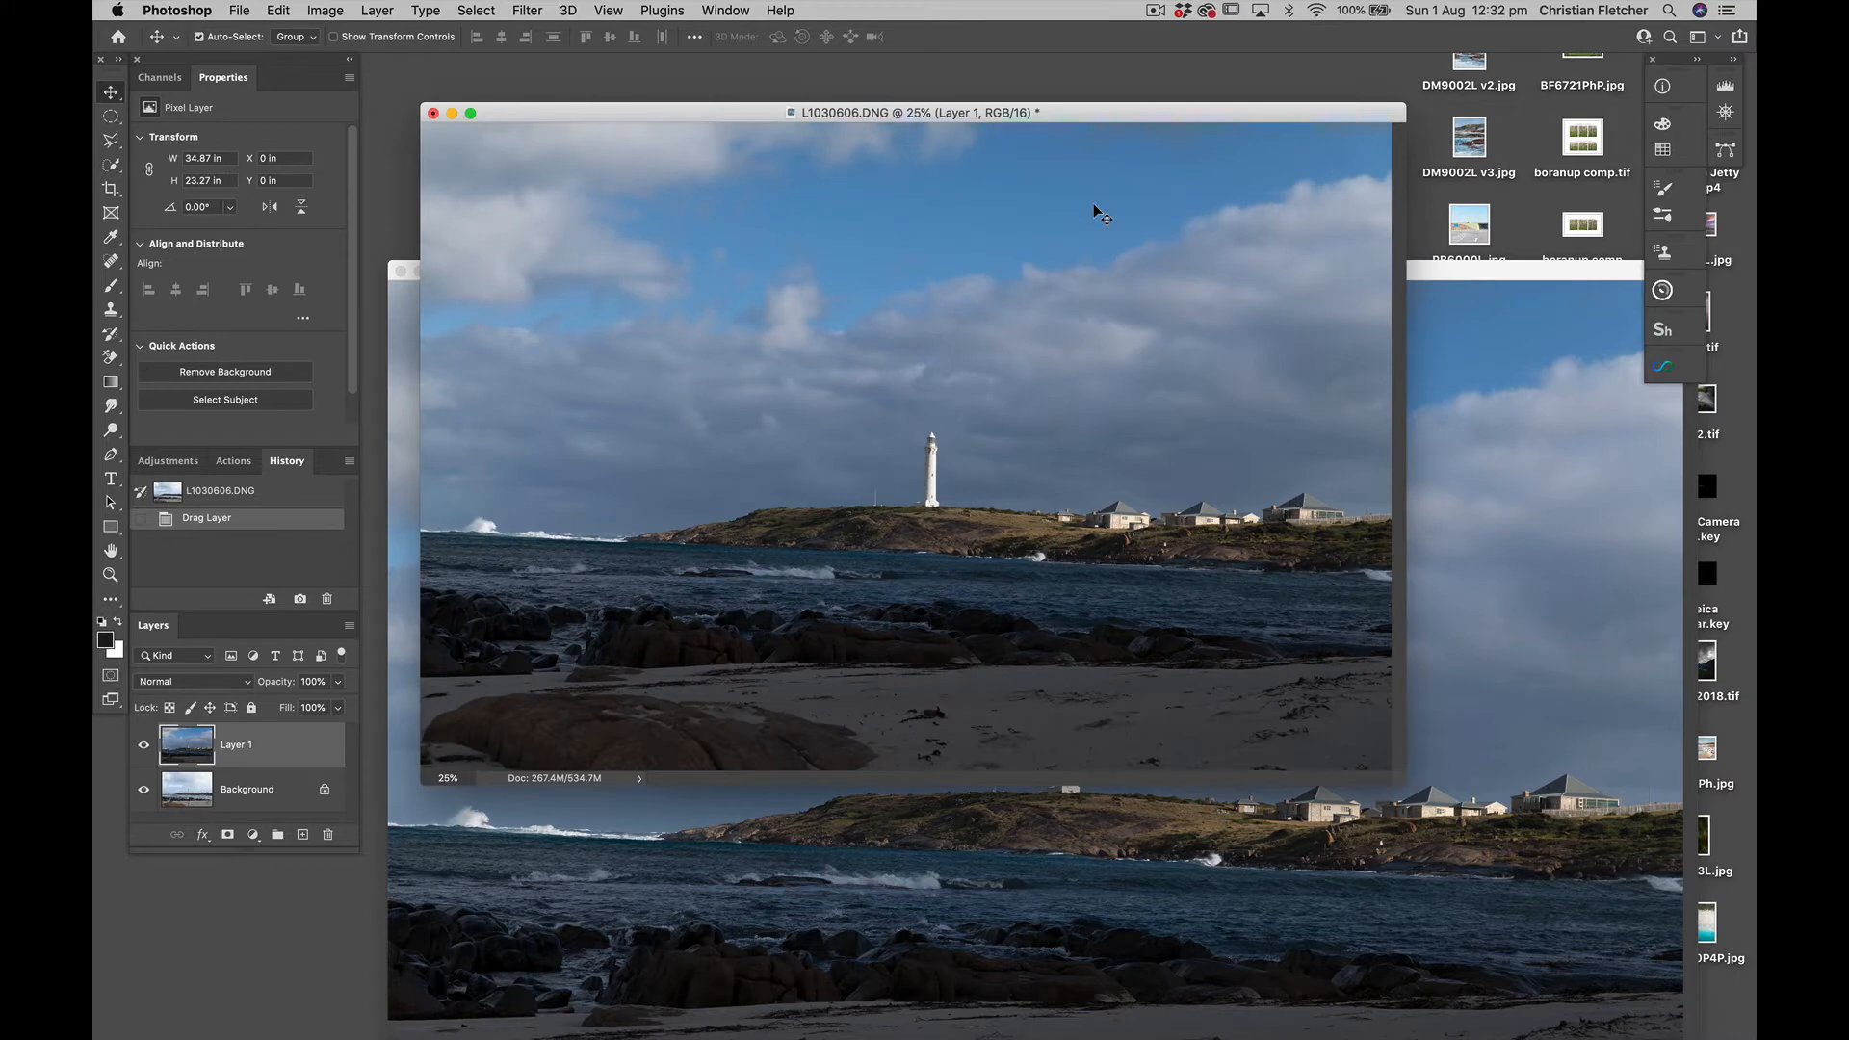
Compare the two exposures by repeatedly hiding and showing Layer 1, leaving it visible
click(144, 748)
click(144, 748)
click(145, 748)
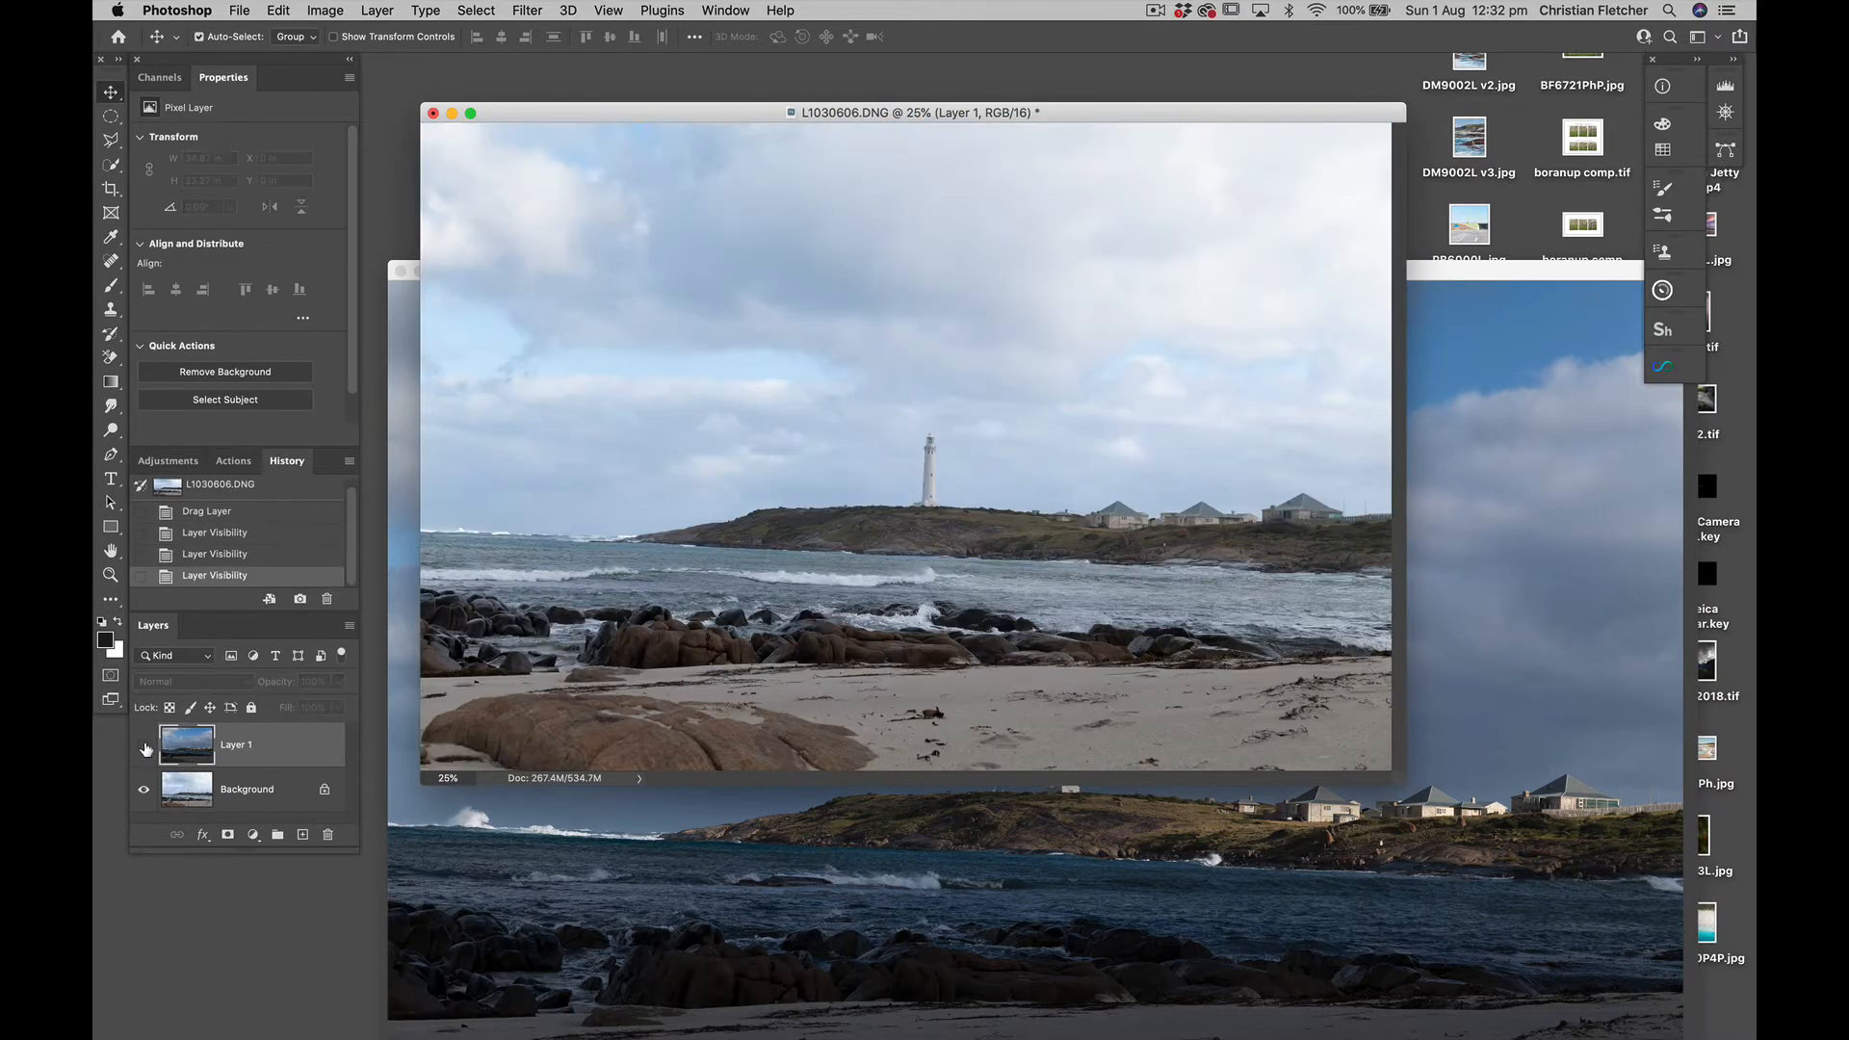
click(145, 747)
click(144, 747)
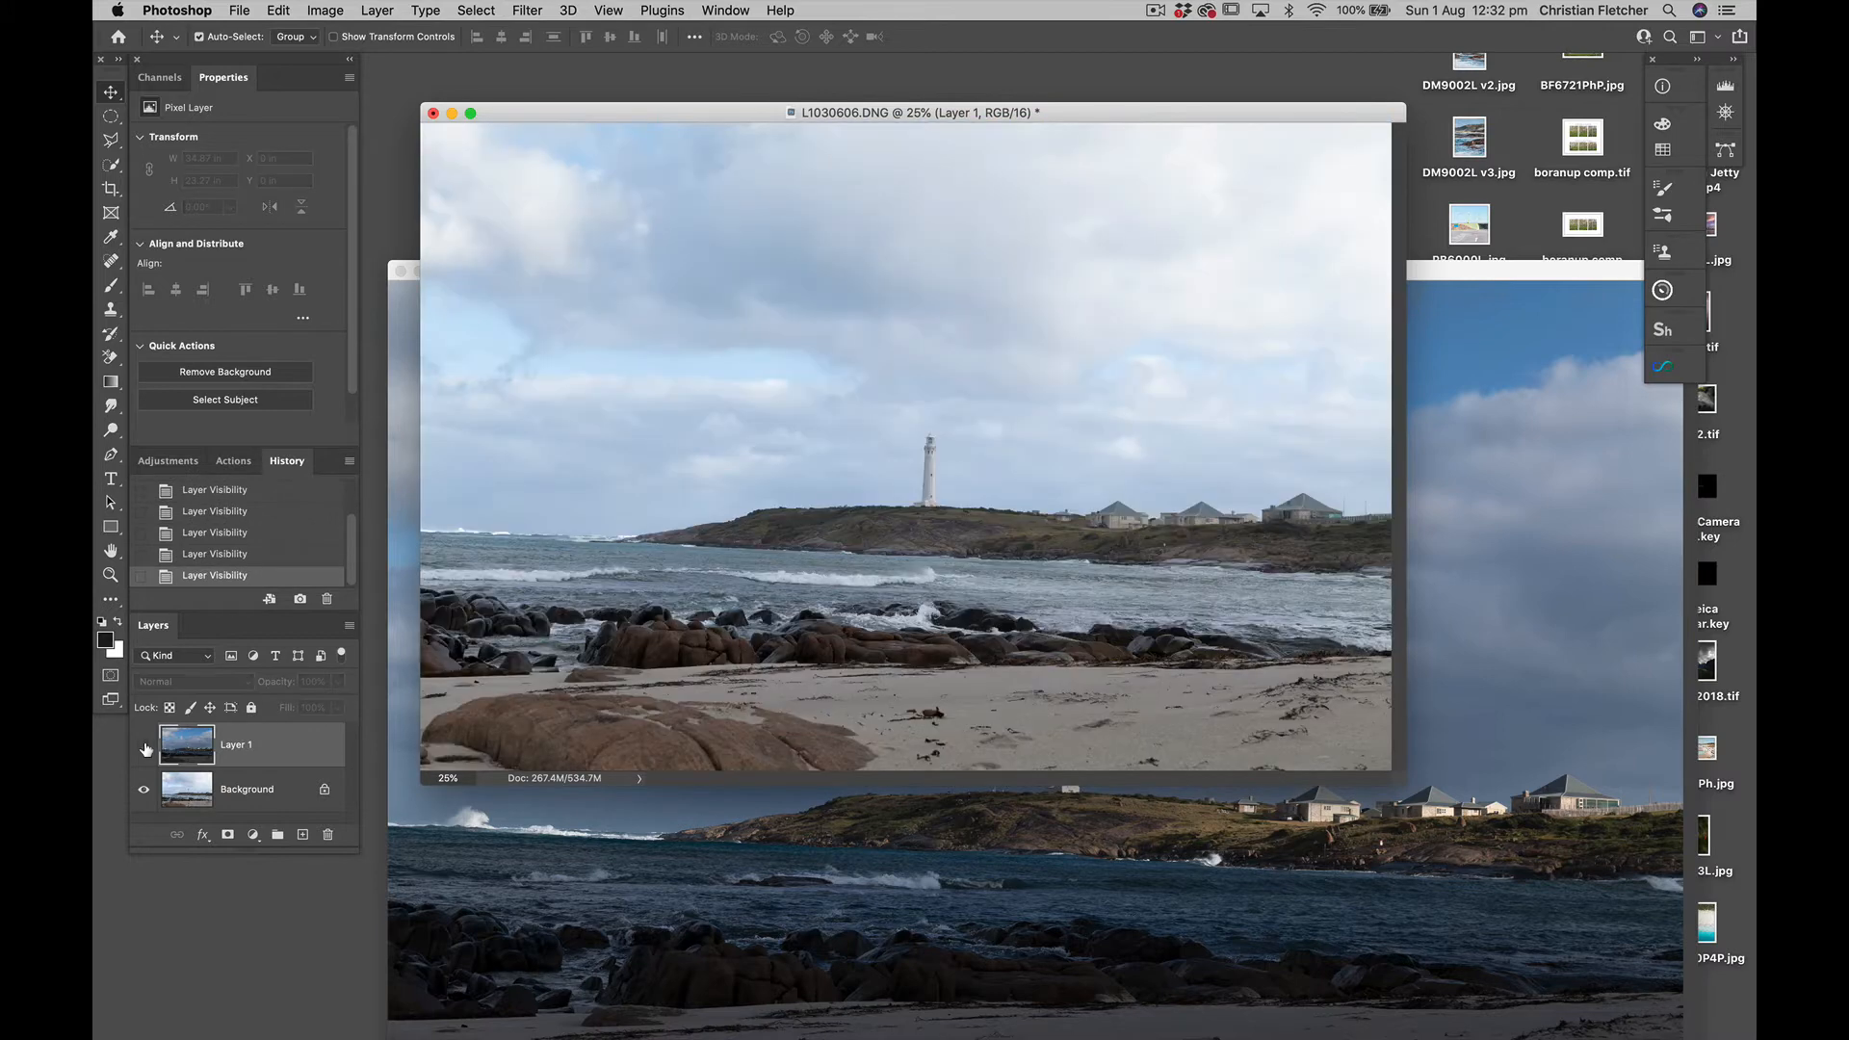
click(144, 747)
click(144, 747)
click(144, 747)
click(145, 747)
click(144, 747)
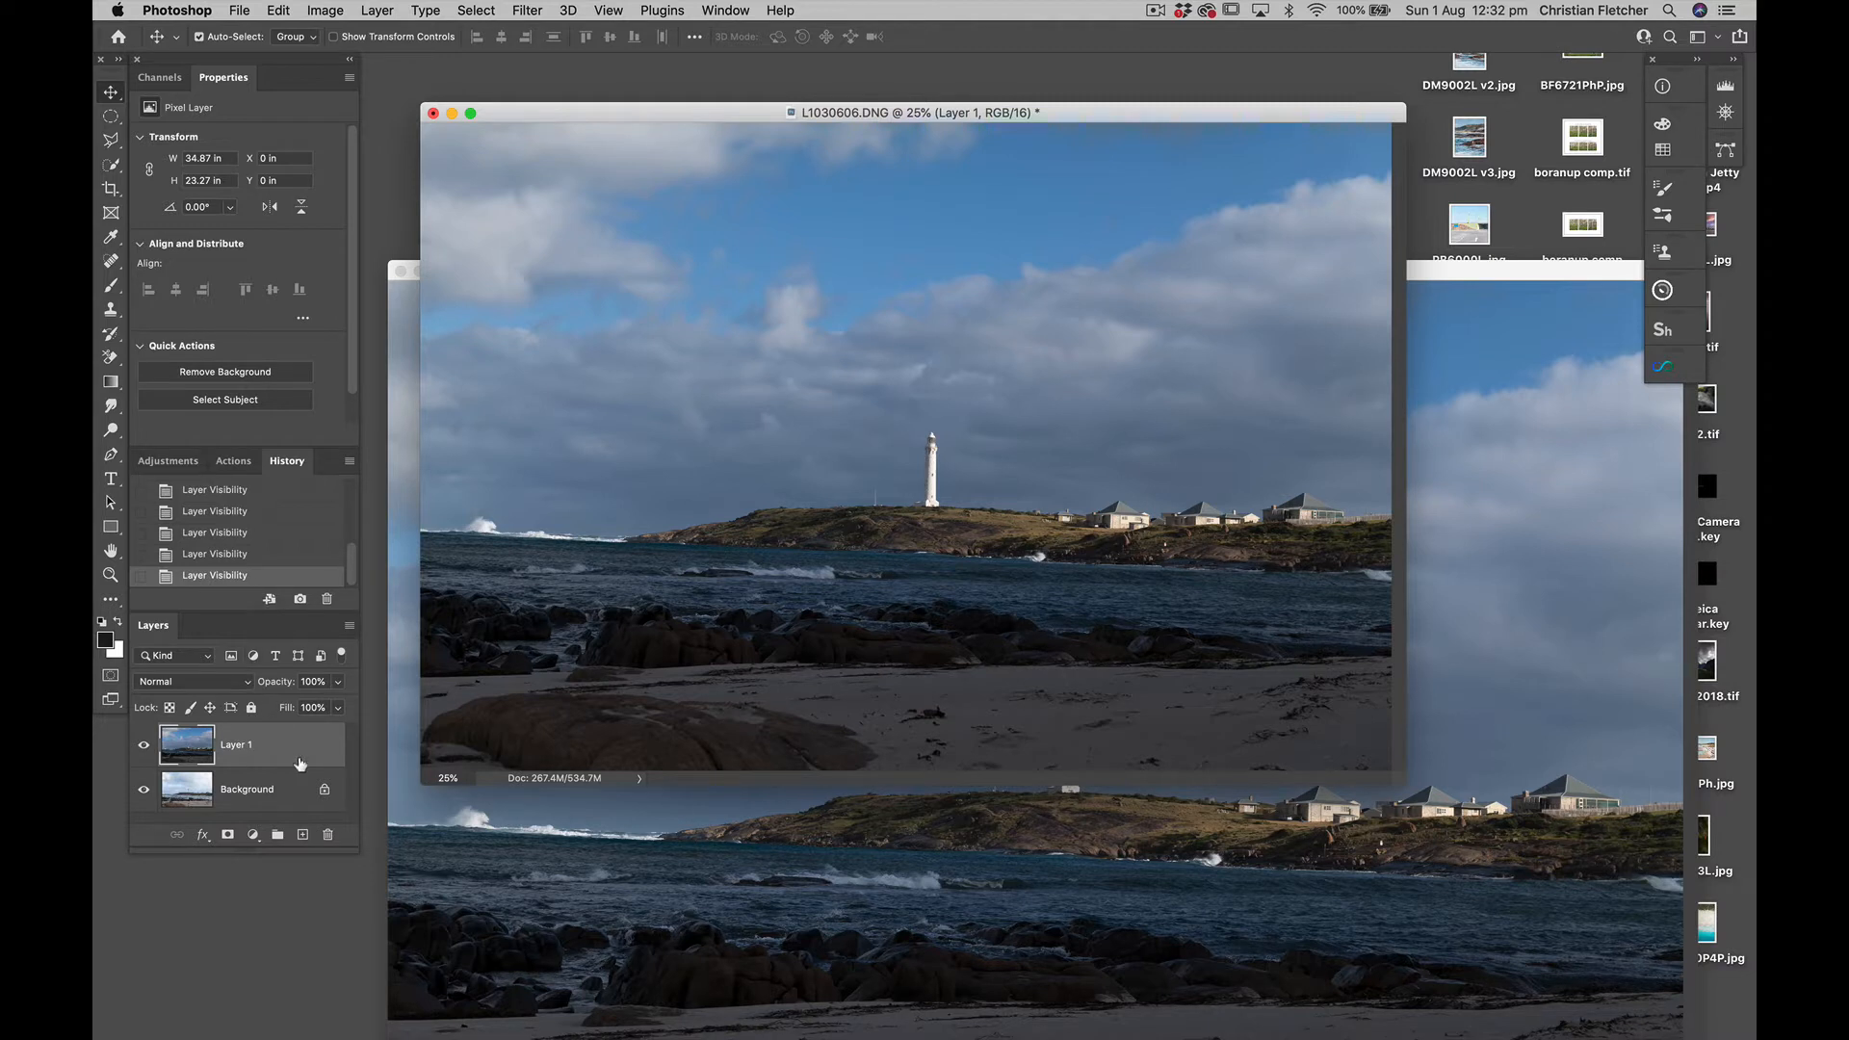
Auto-align Layer 1 and the Background layer using the Auto projection
click(285, 791)
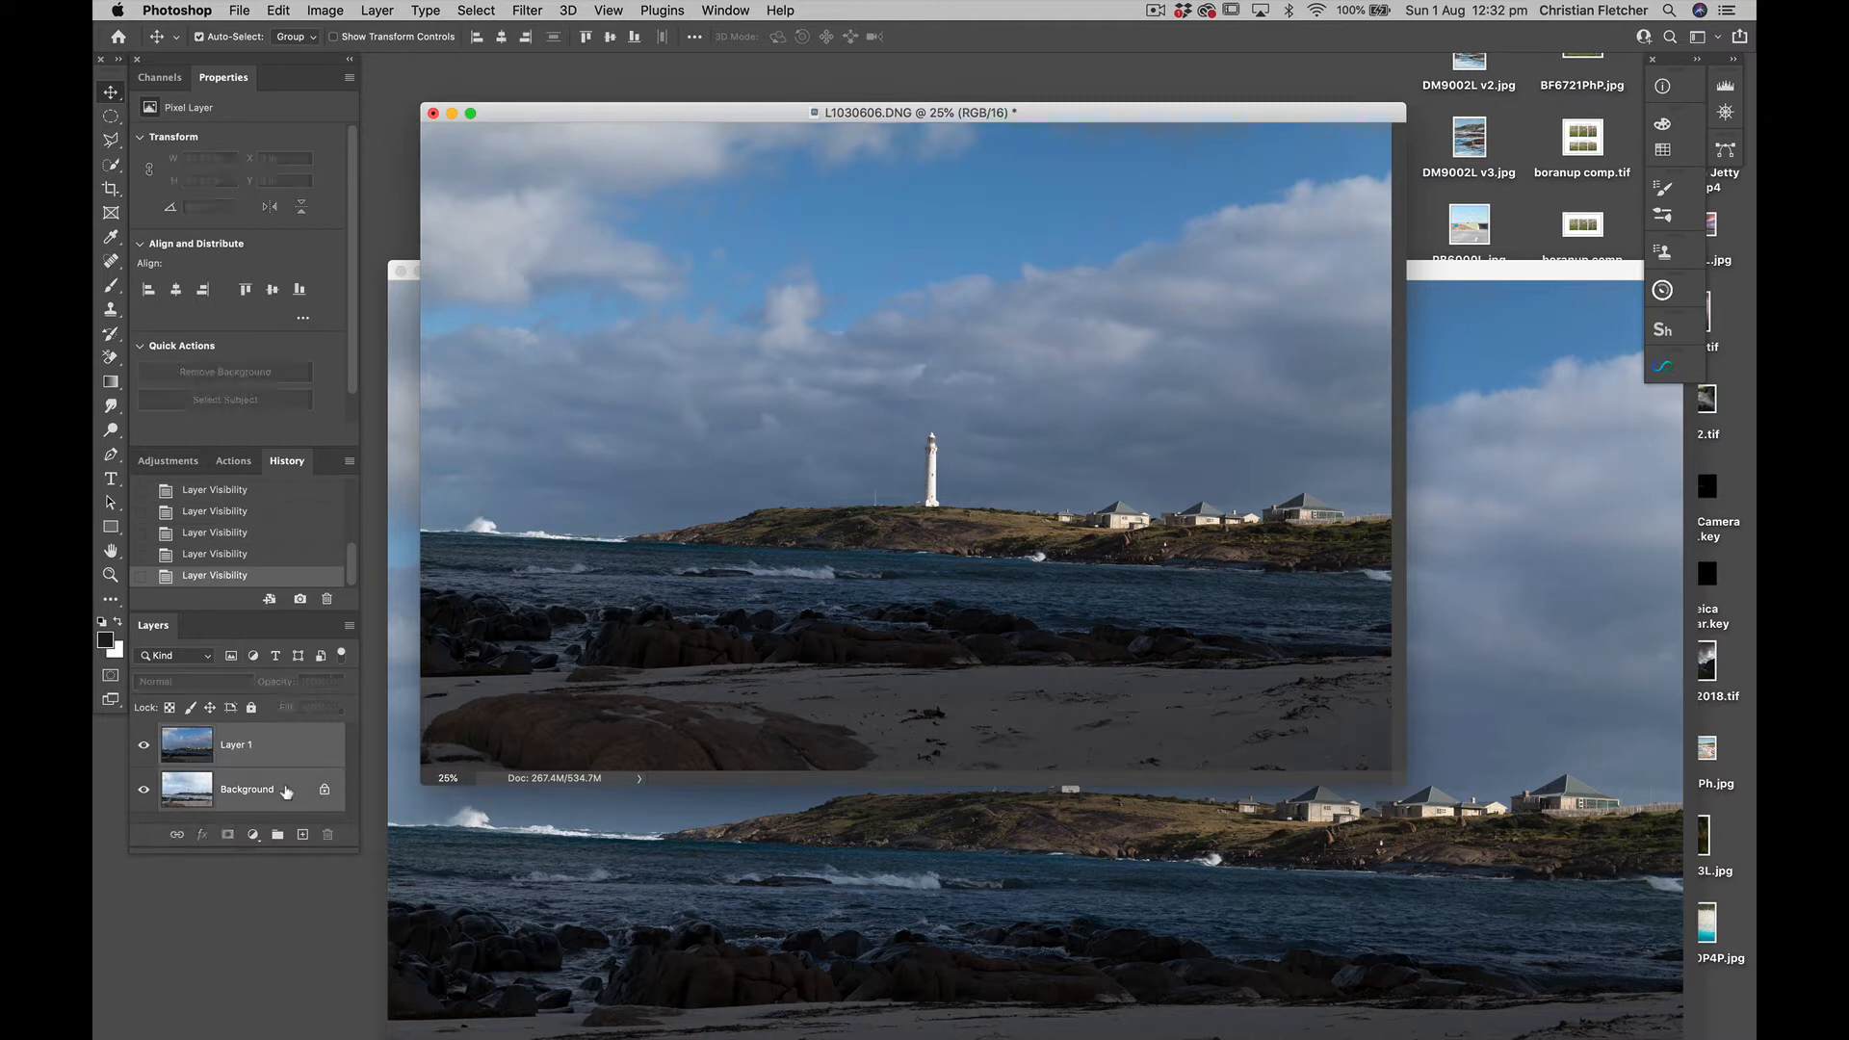
click(254, 748)
click(277, 11)
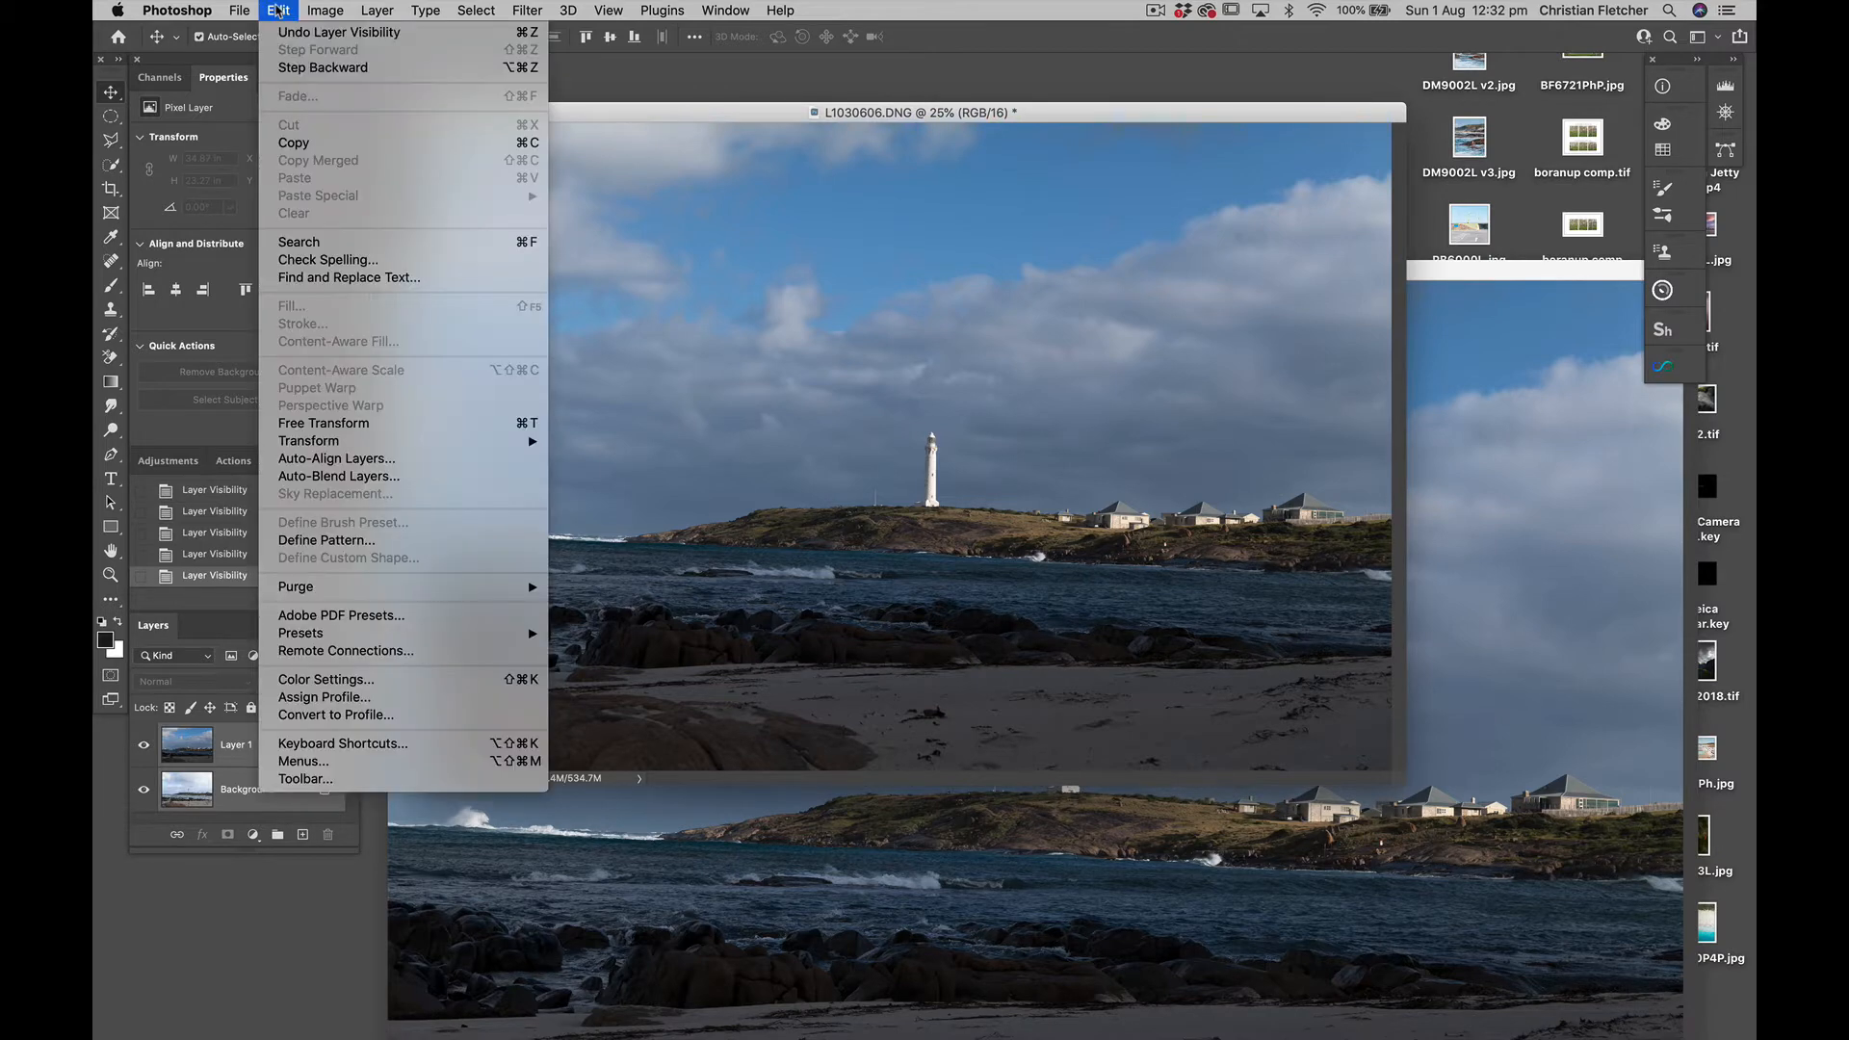
click(337, 460)
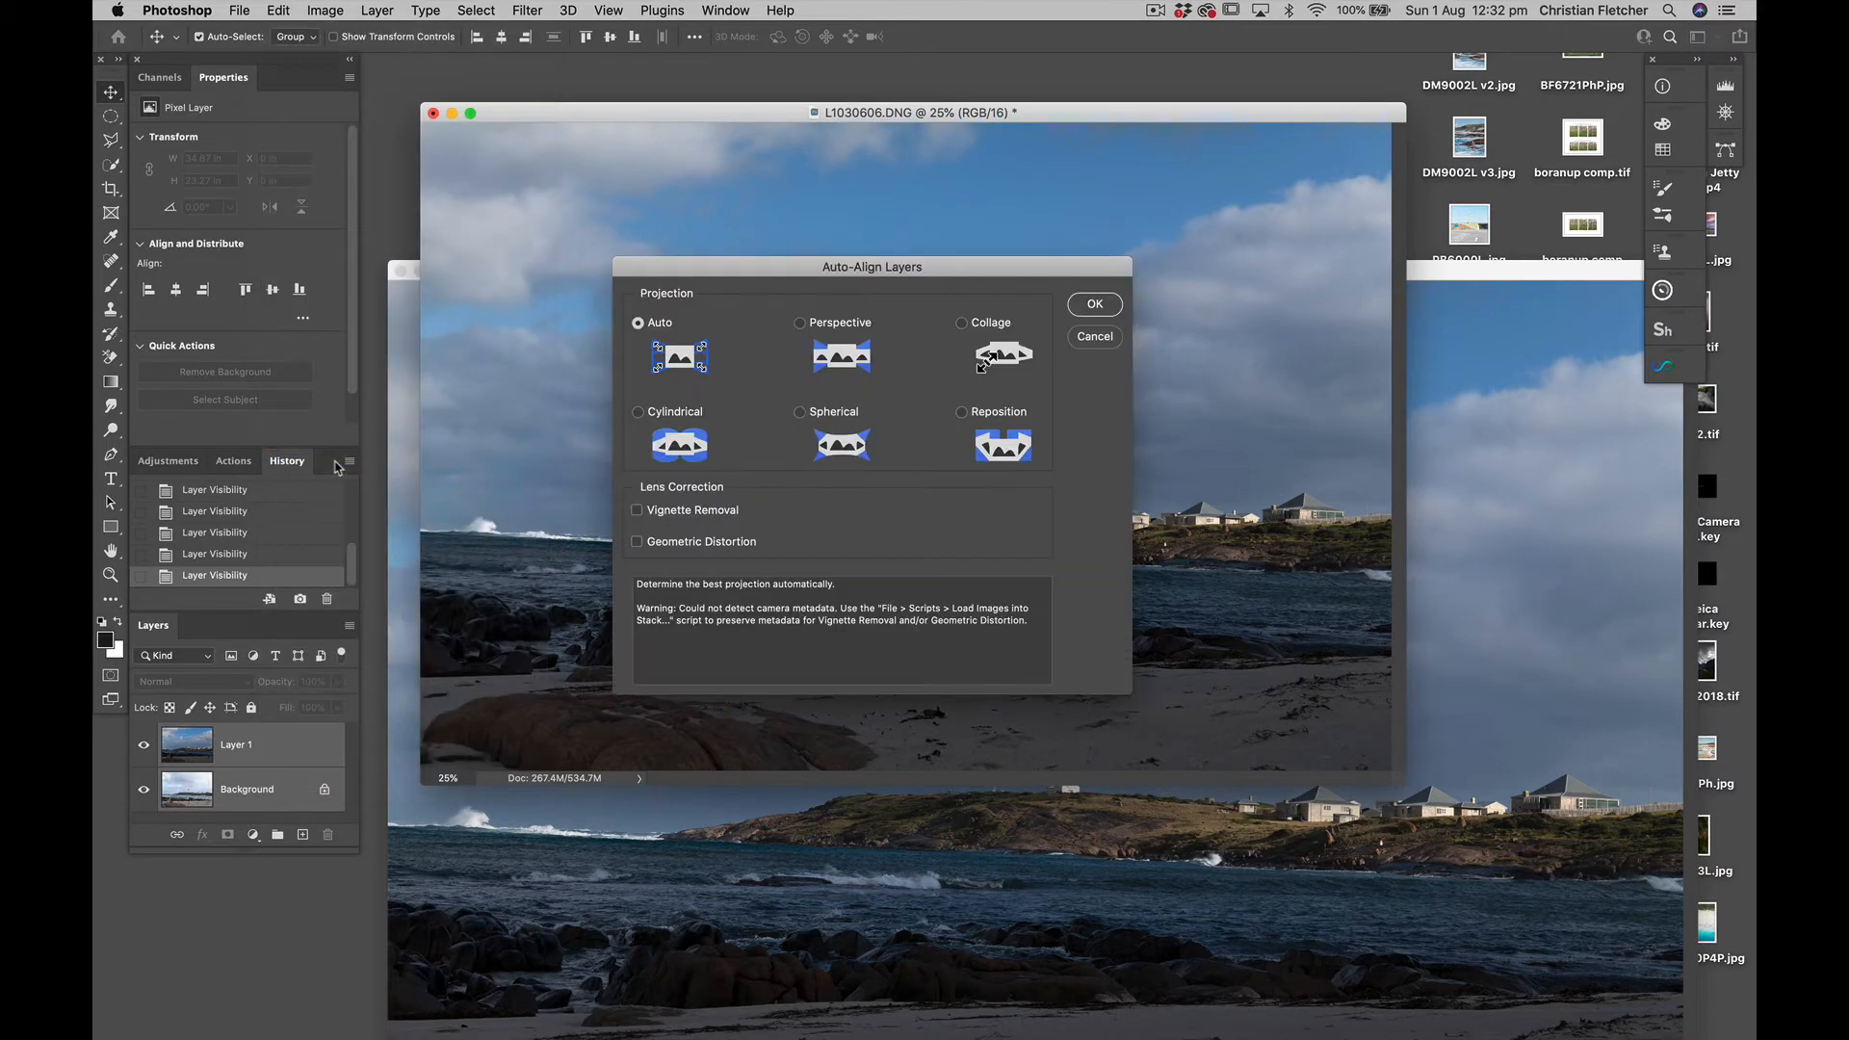
click(1092, 307)
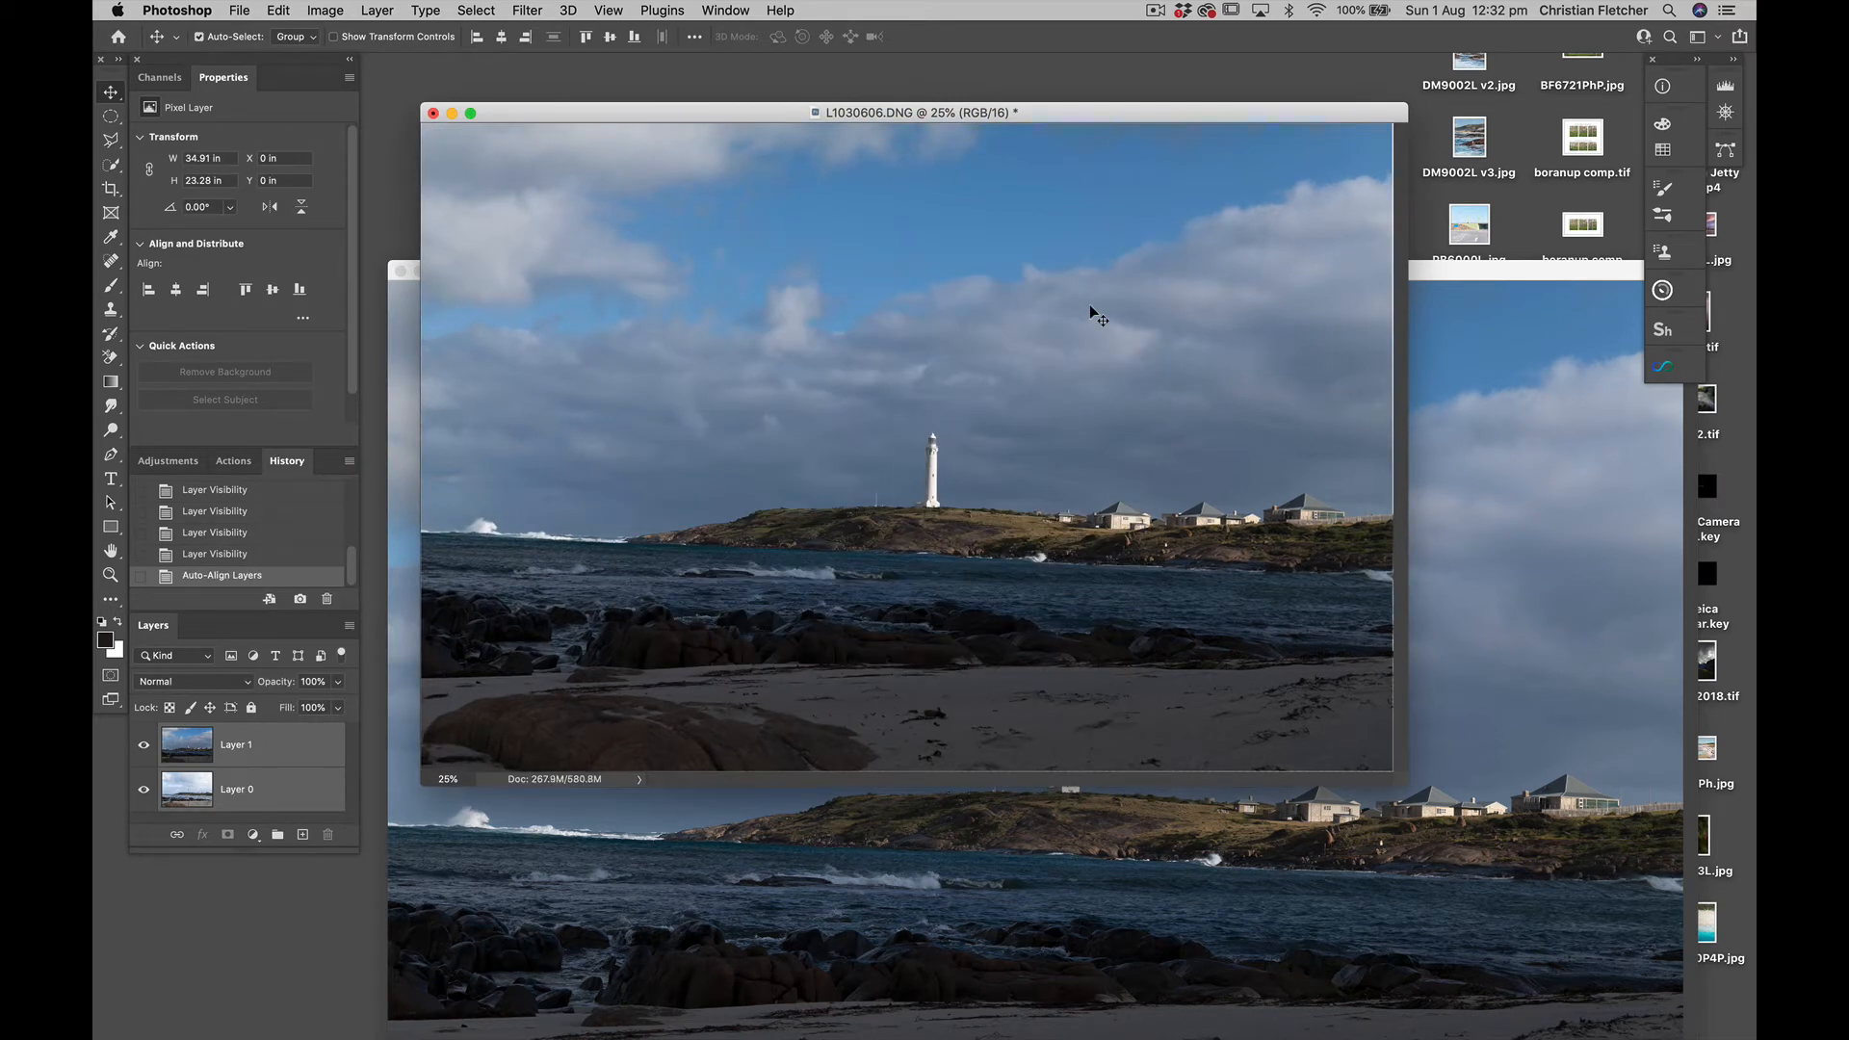
Examine the alignment around the lighthouse at 100% in full-screen view, toggling Layer 1's visibility
key(f)
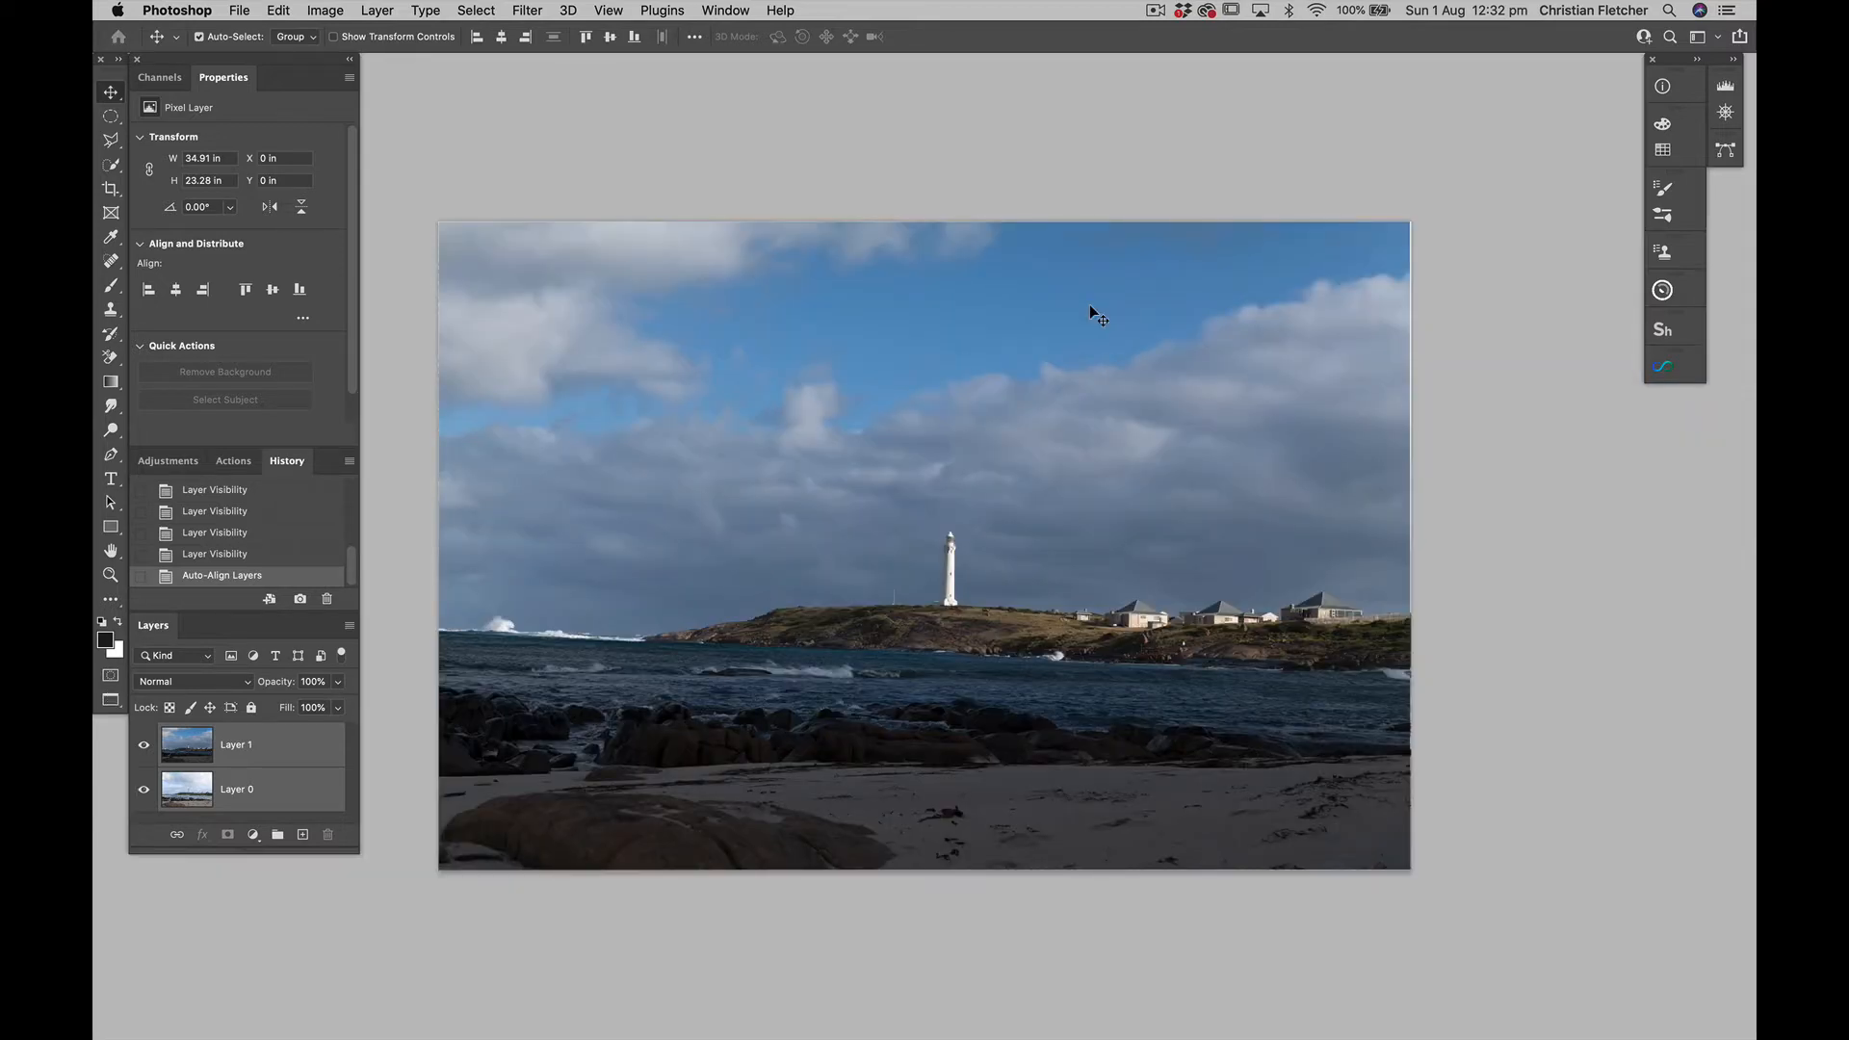
key(super+1)
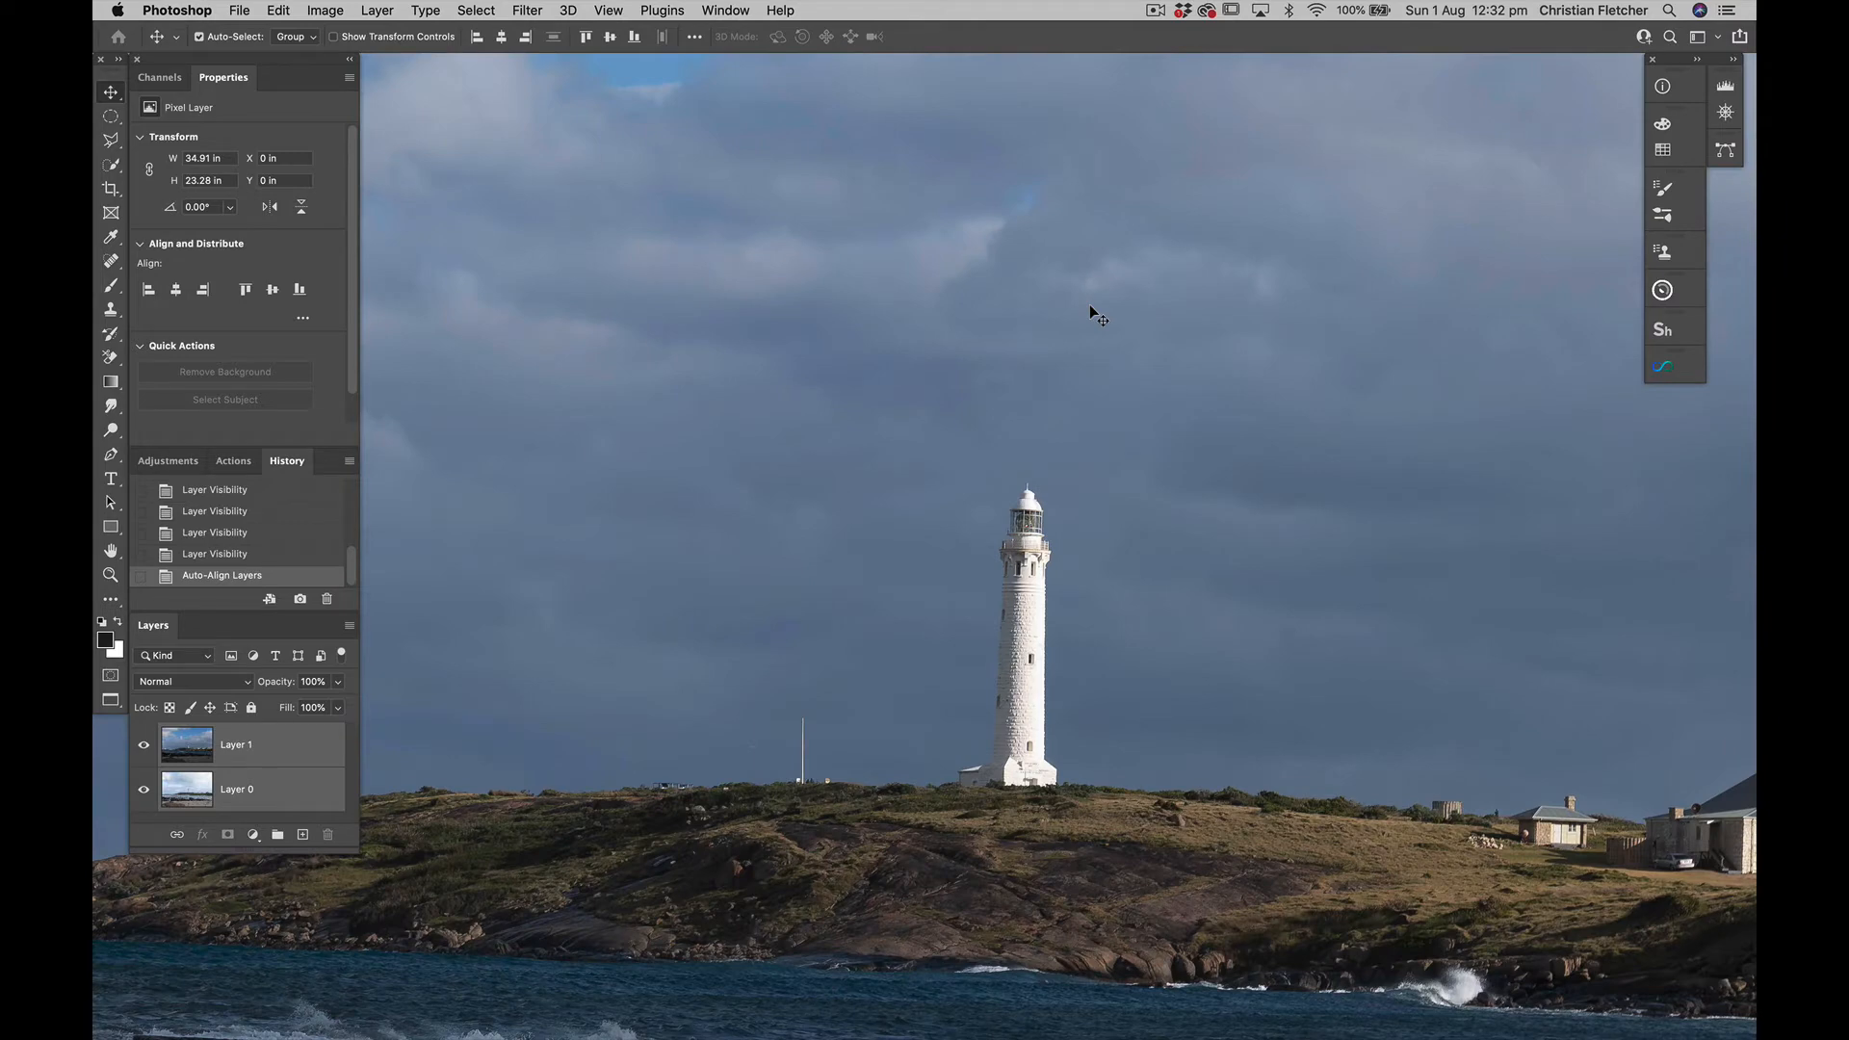
click(147, 744)
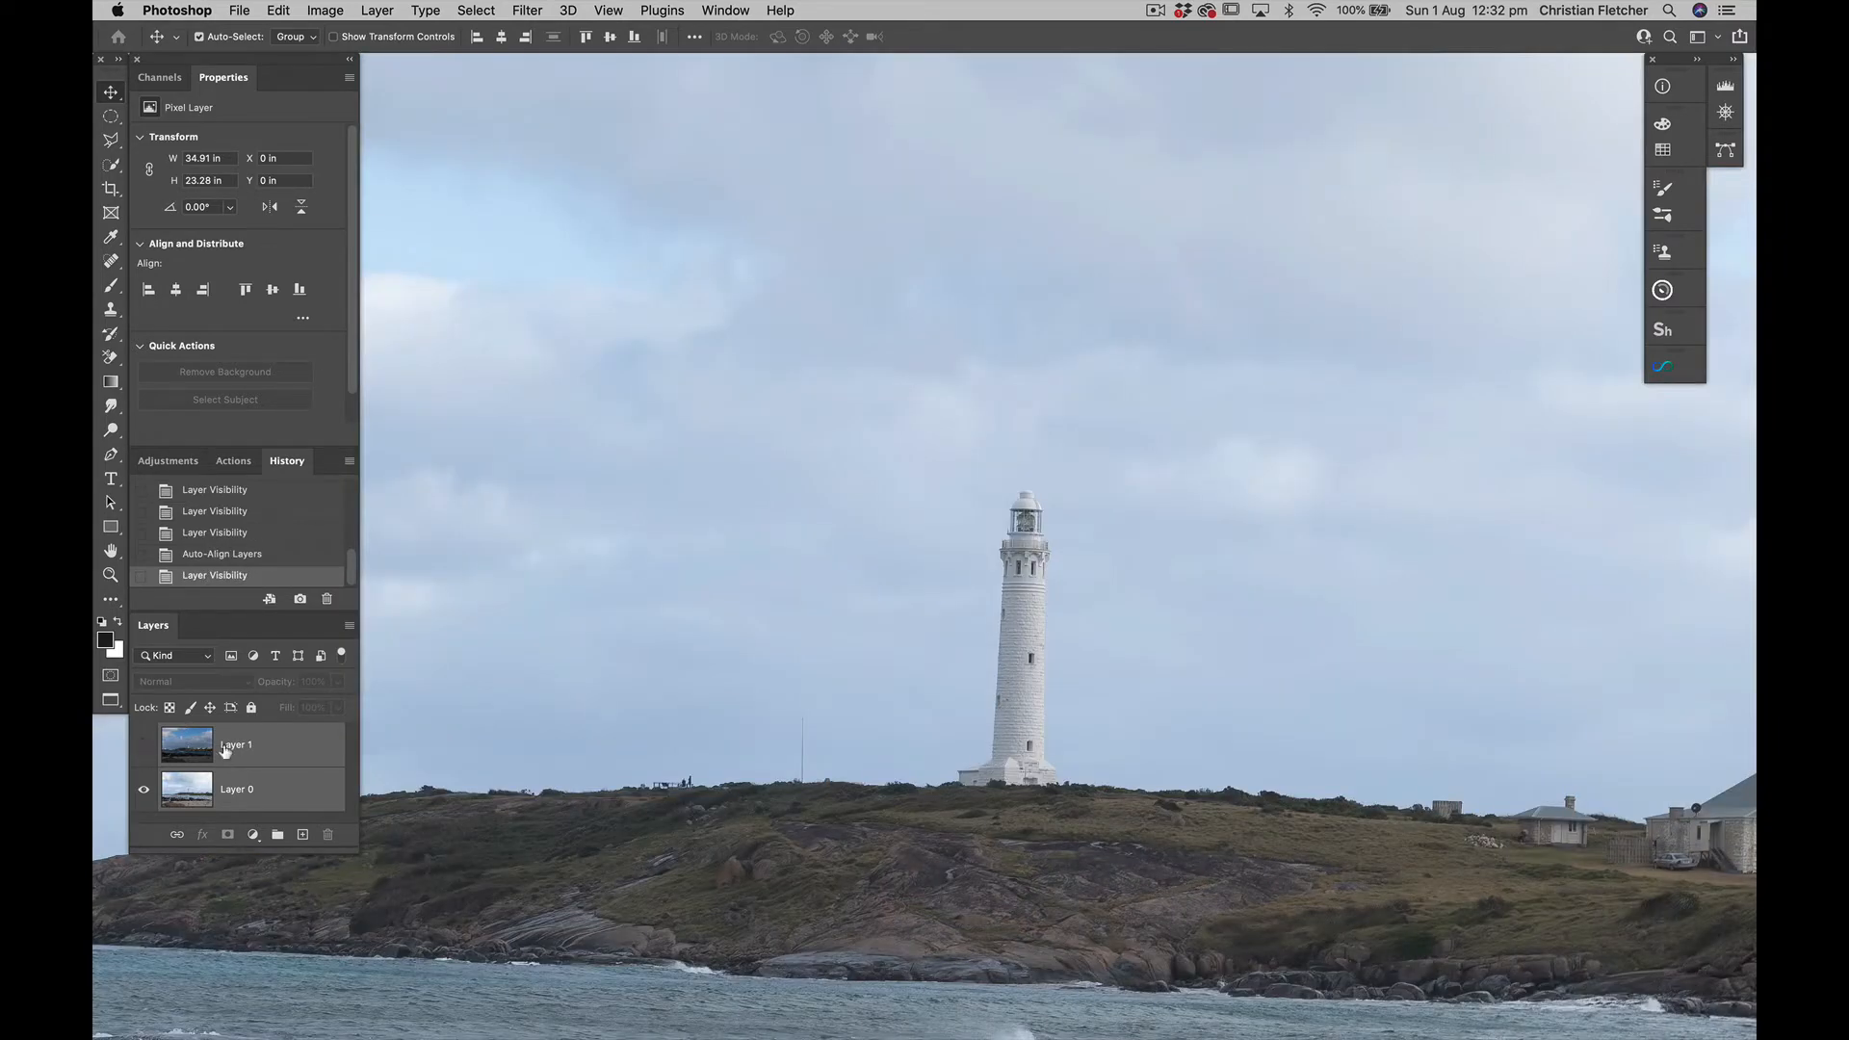
click(145, 745)
click(146, 744)
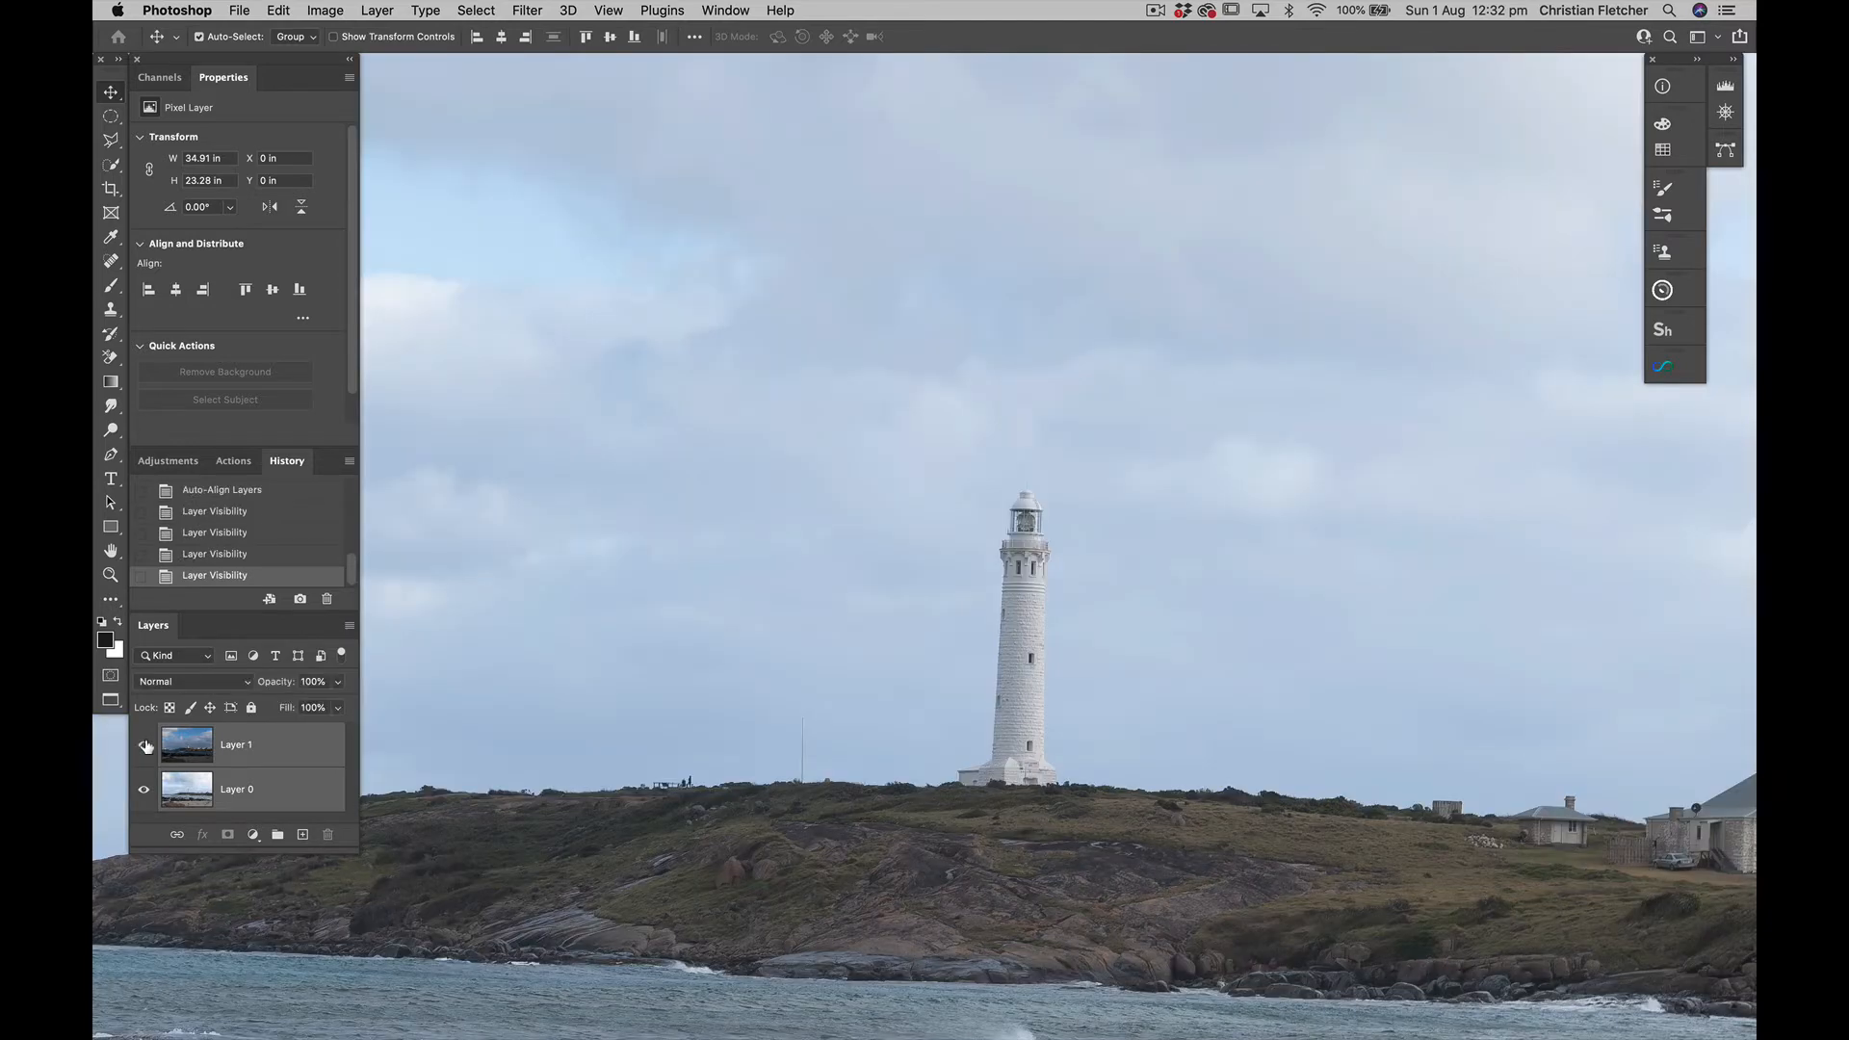
click(146, 745)
click(145, 744)
click(145, 744)
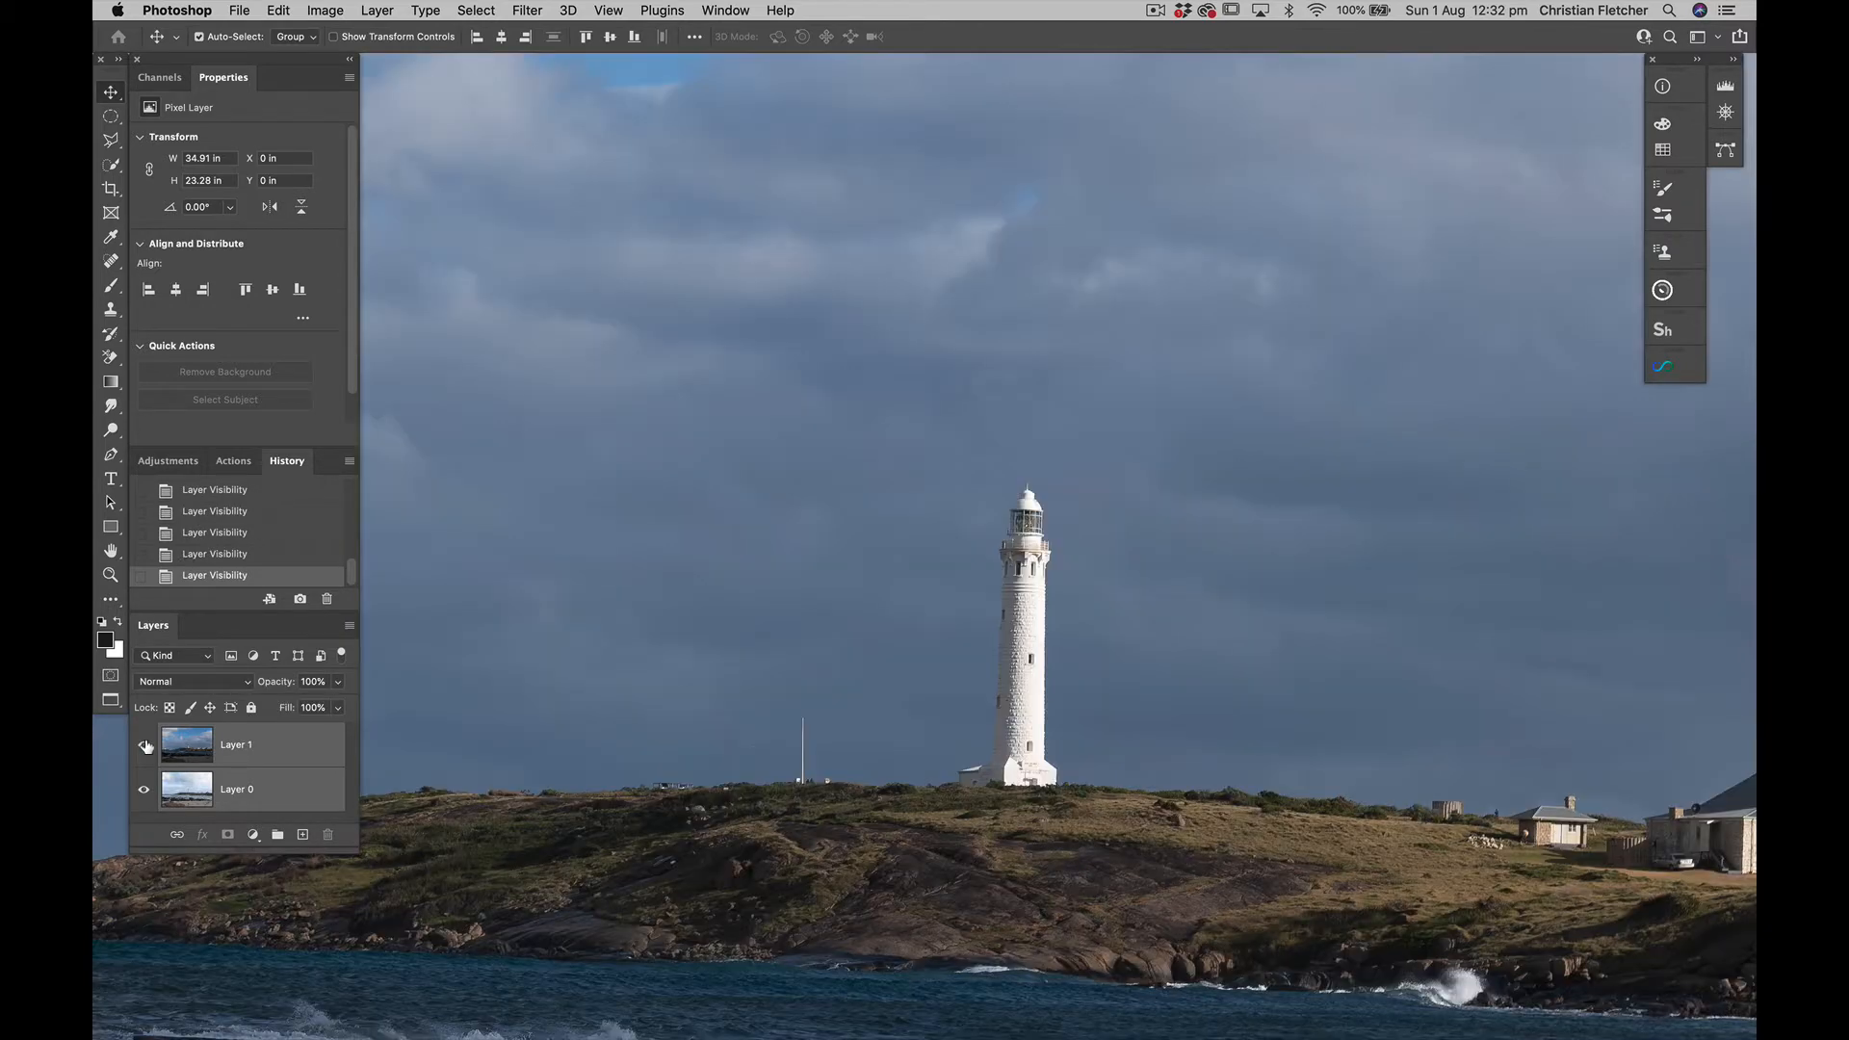
click(146, 744)
click(146, 744)
click(145, 745)
click(146, 744)
scroll(595, 856, right, 3)
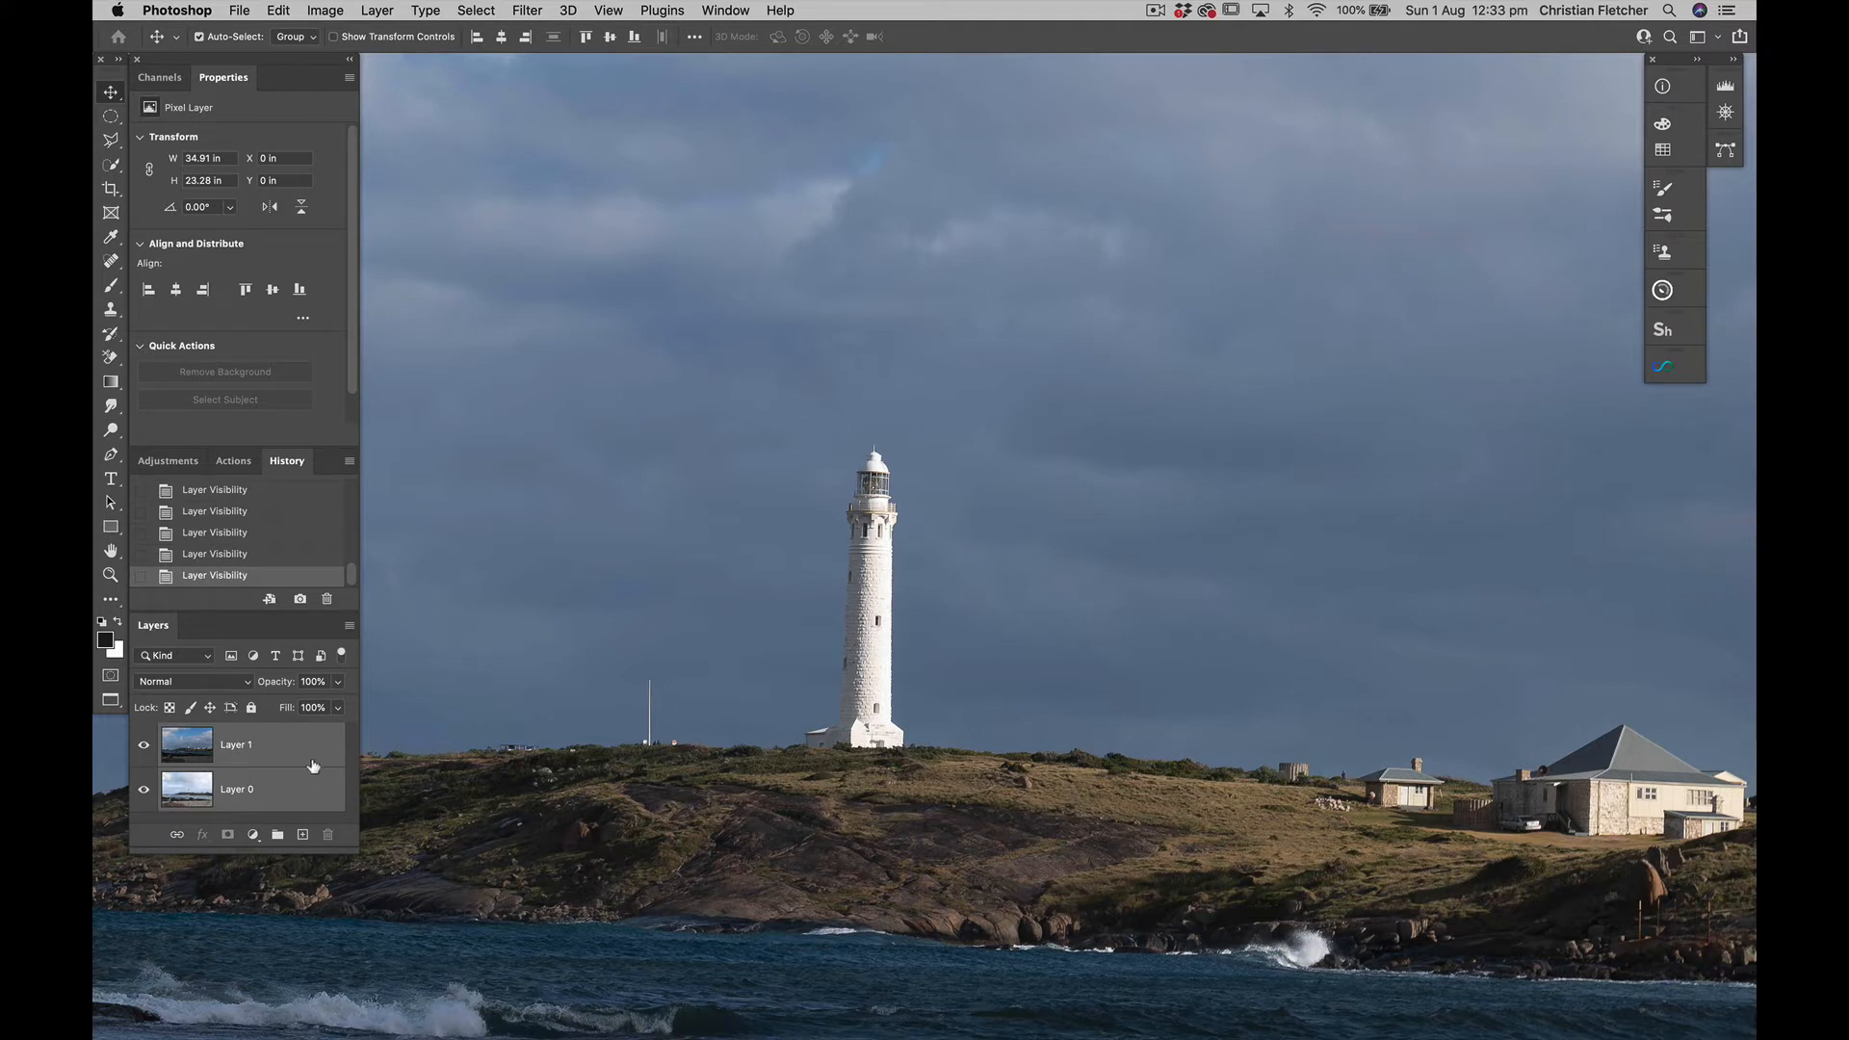
click(288, 741)
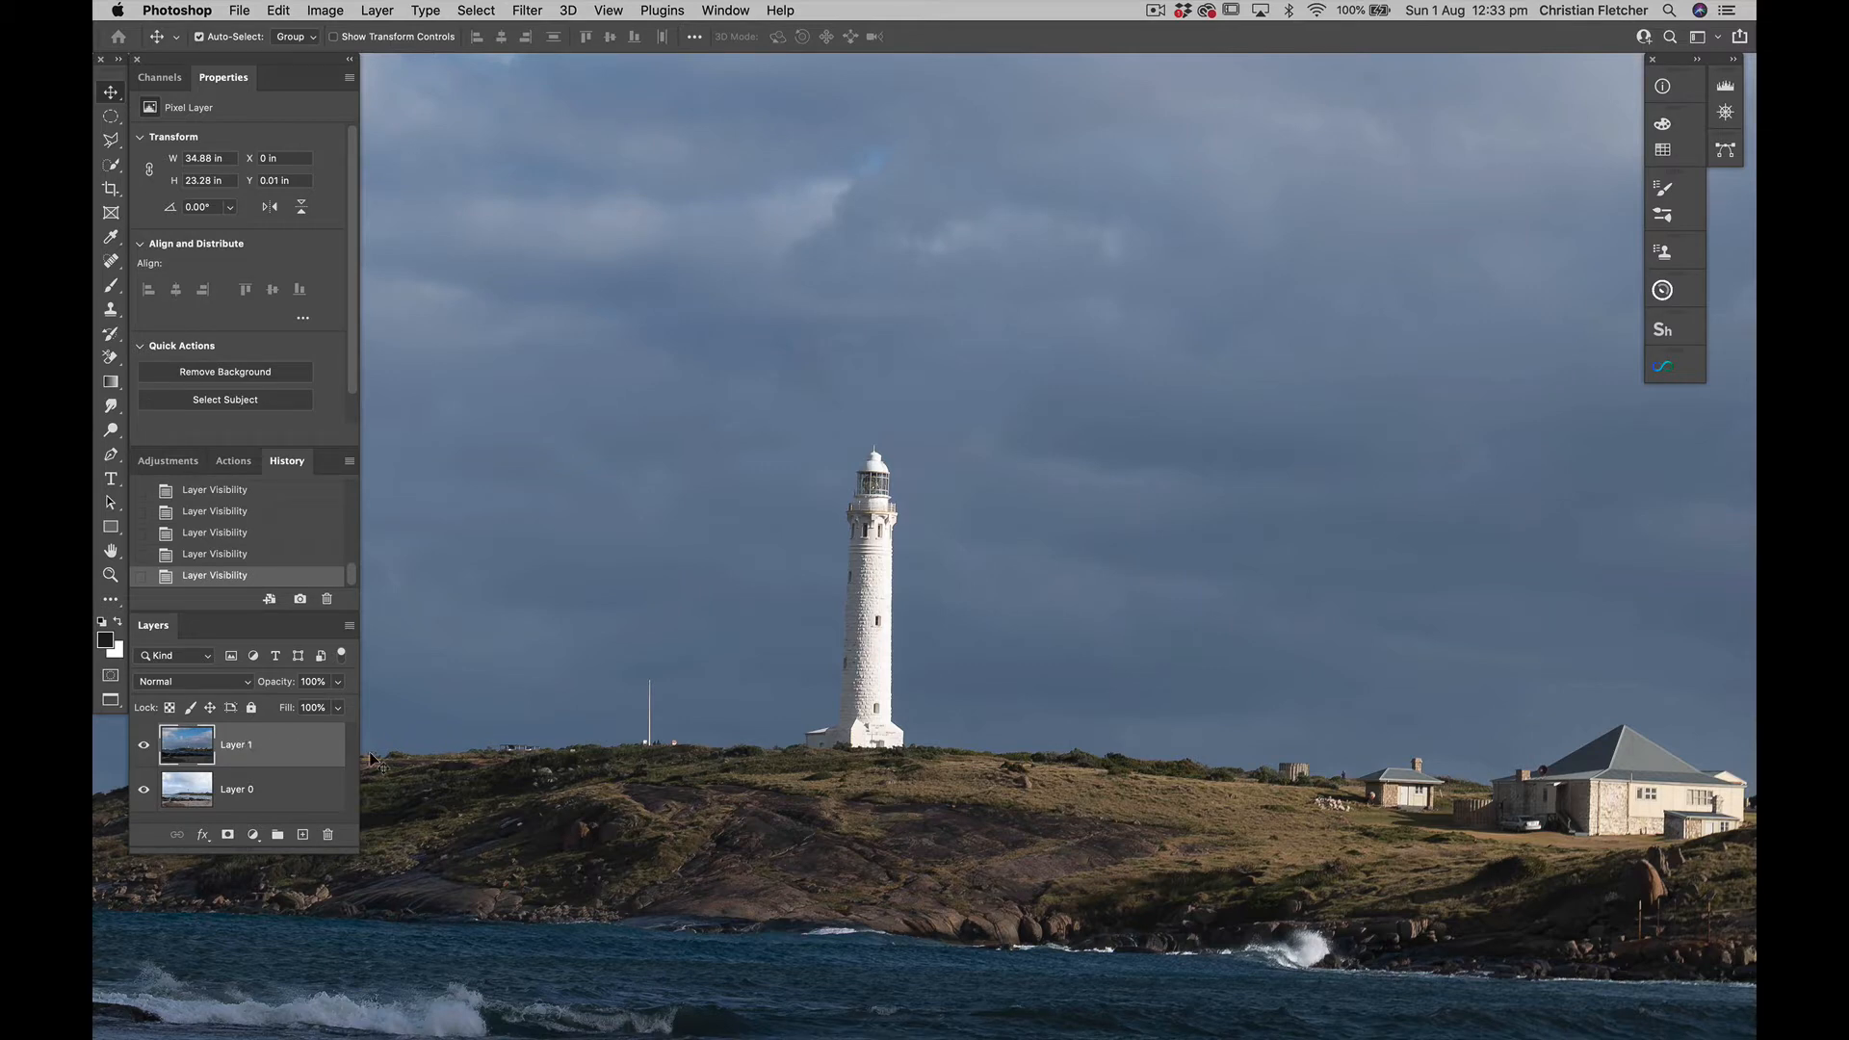
key(super+0)
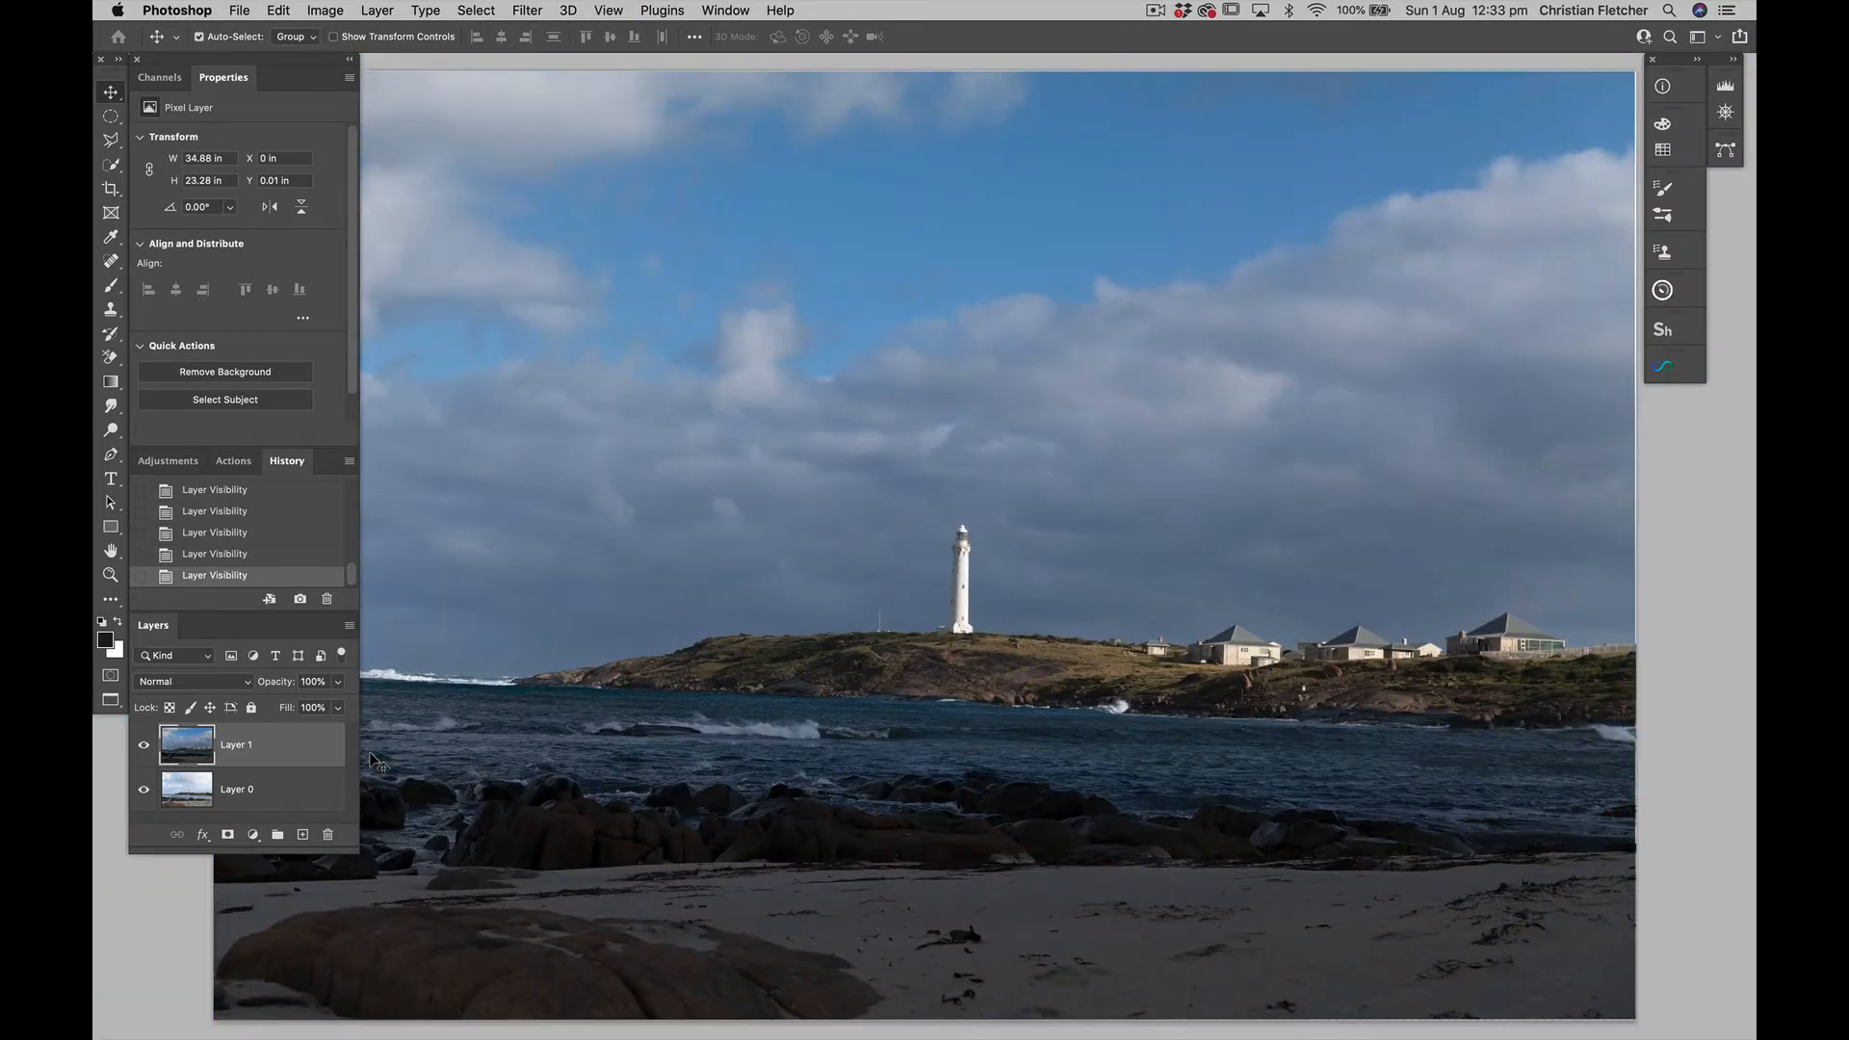
scroll(375, 761, left, 3)
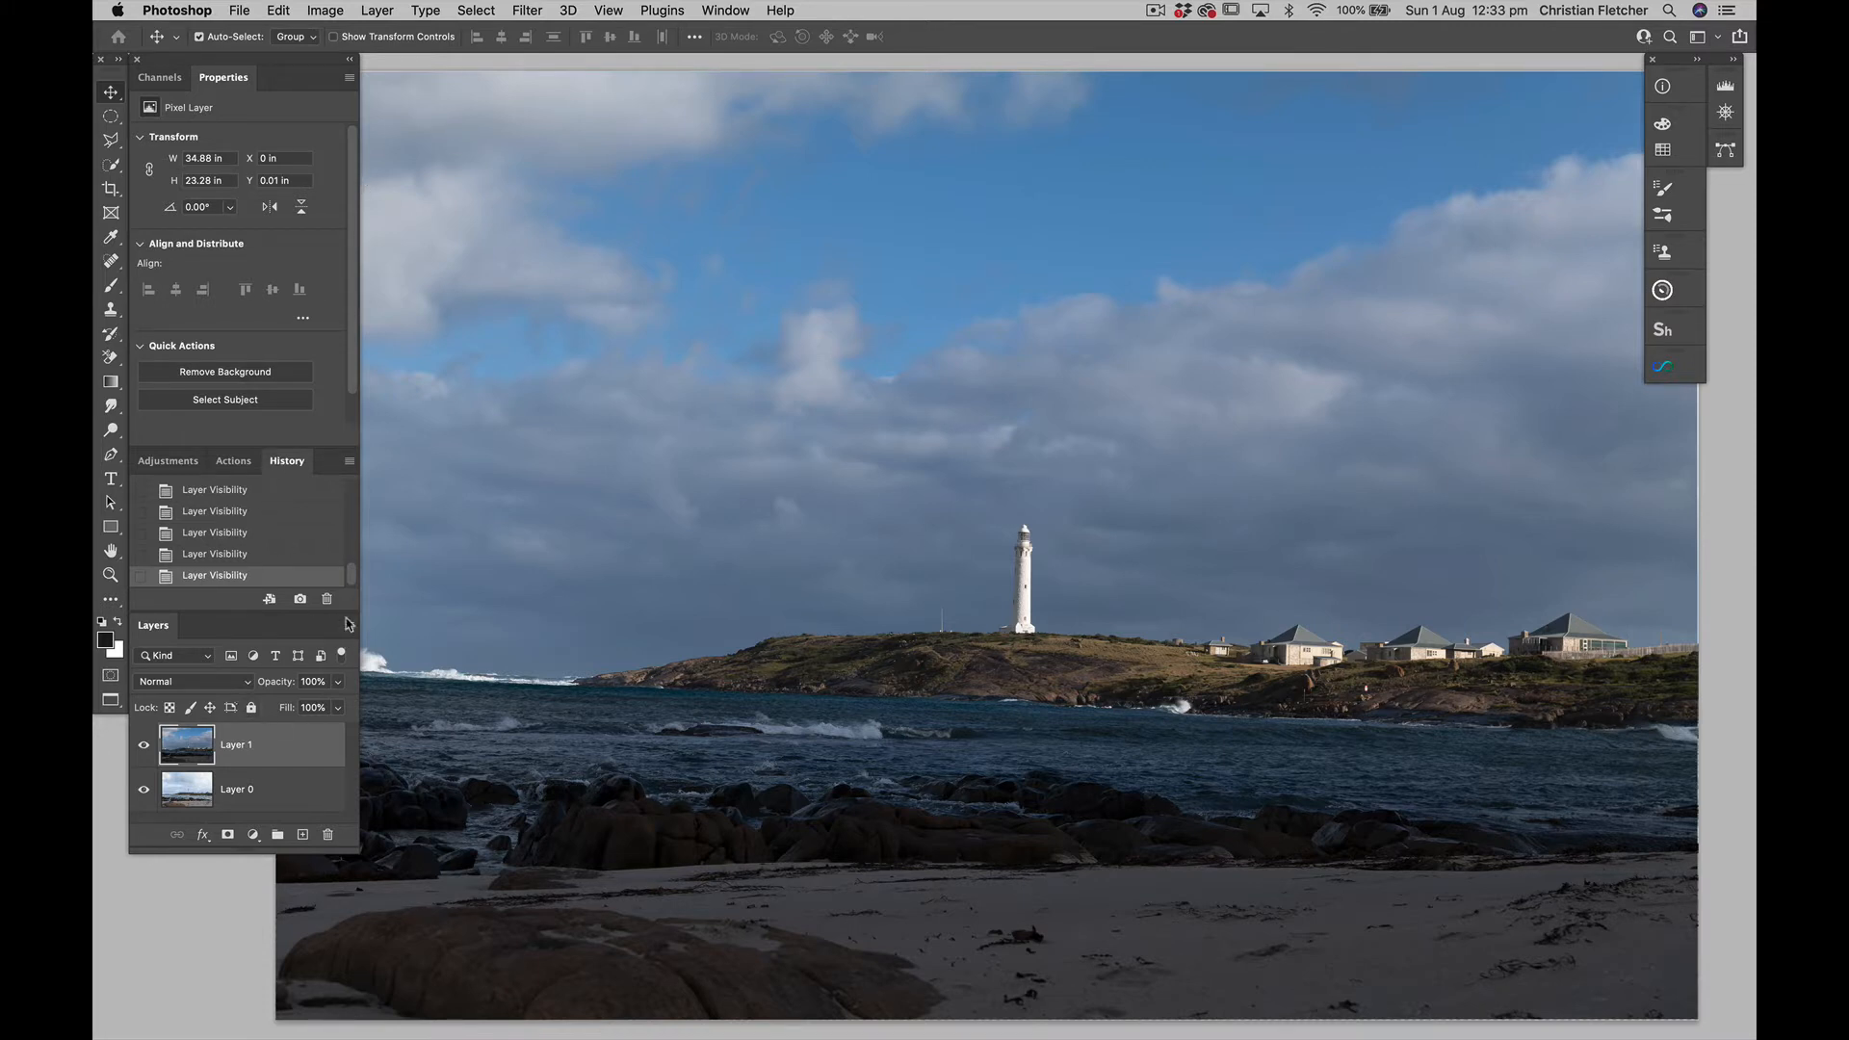
click(476, 10)
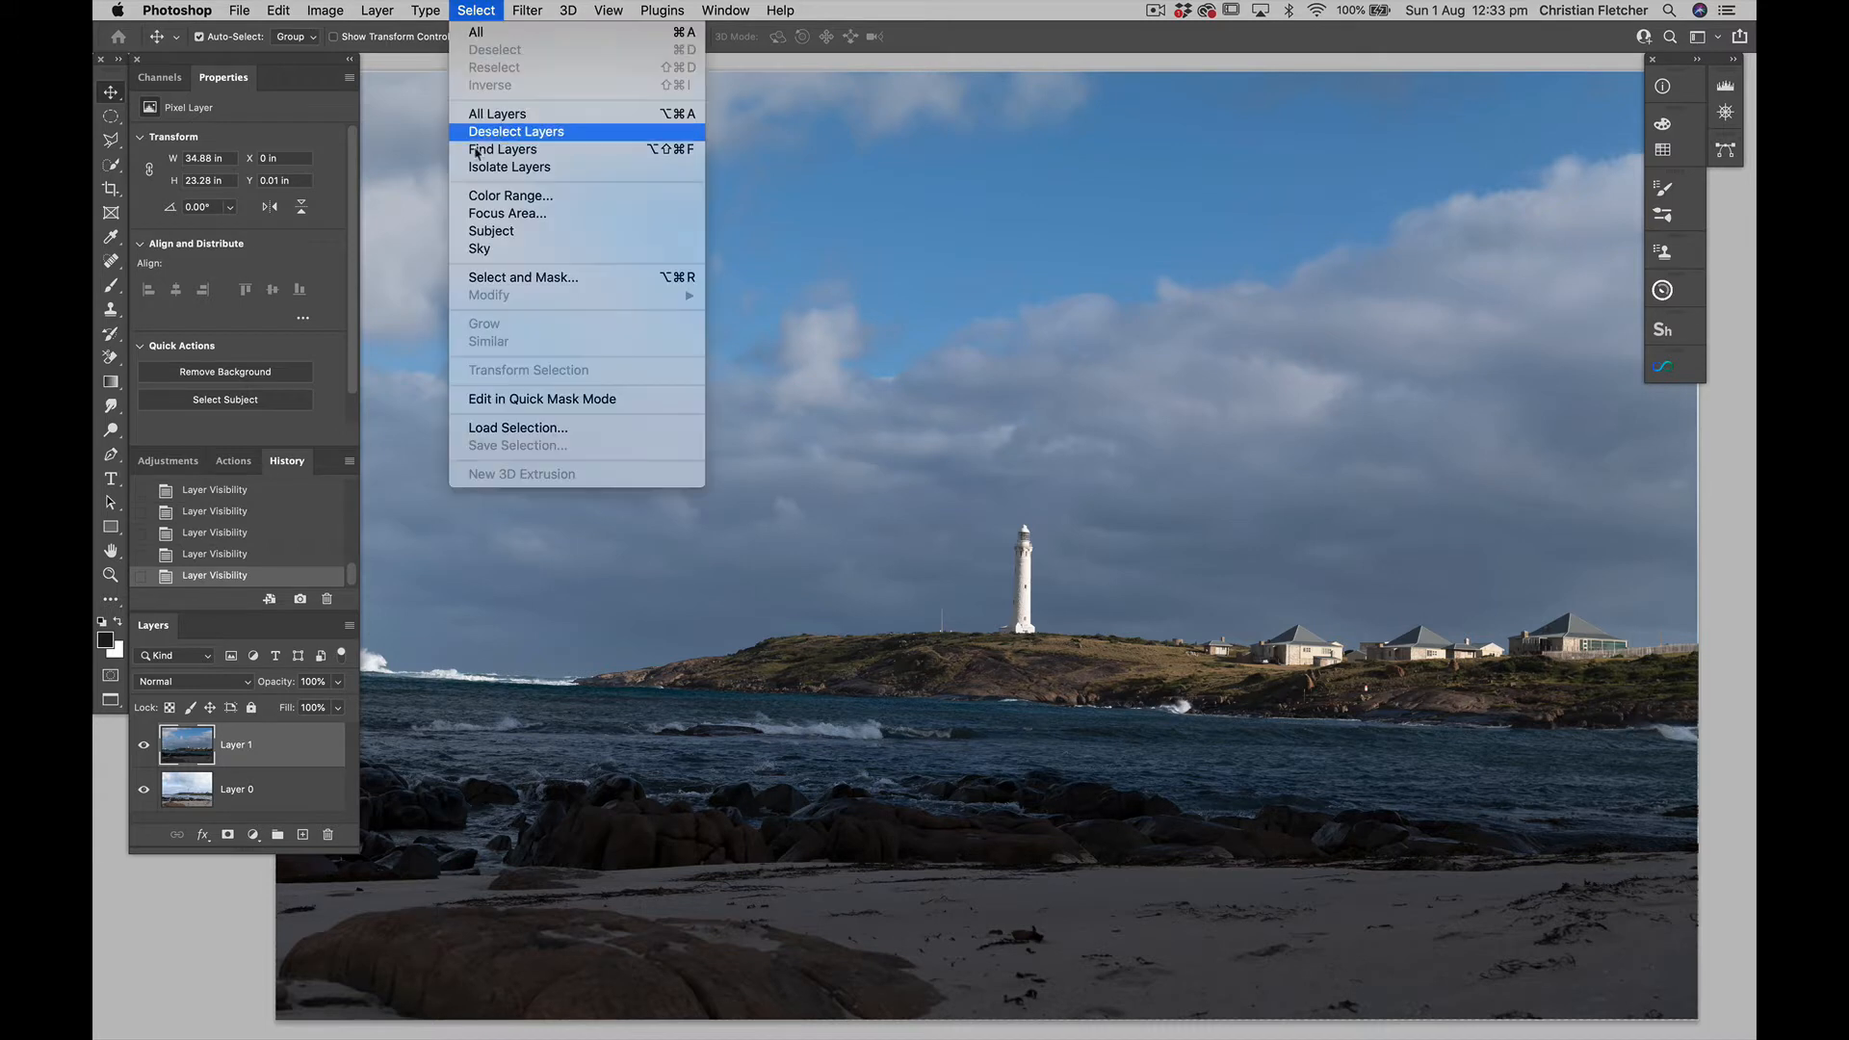
click(481, 250)
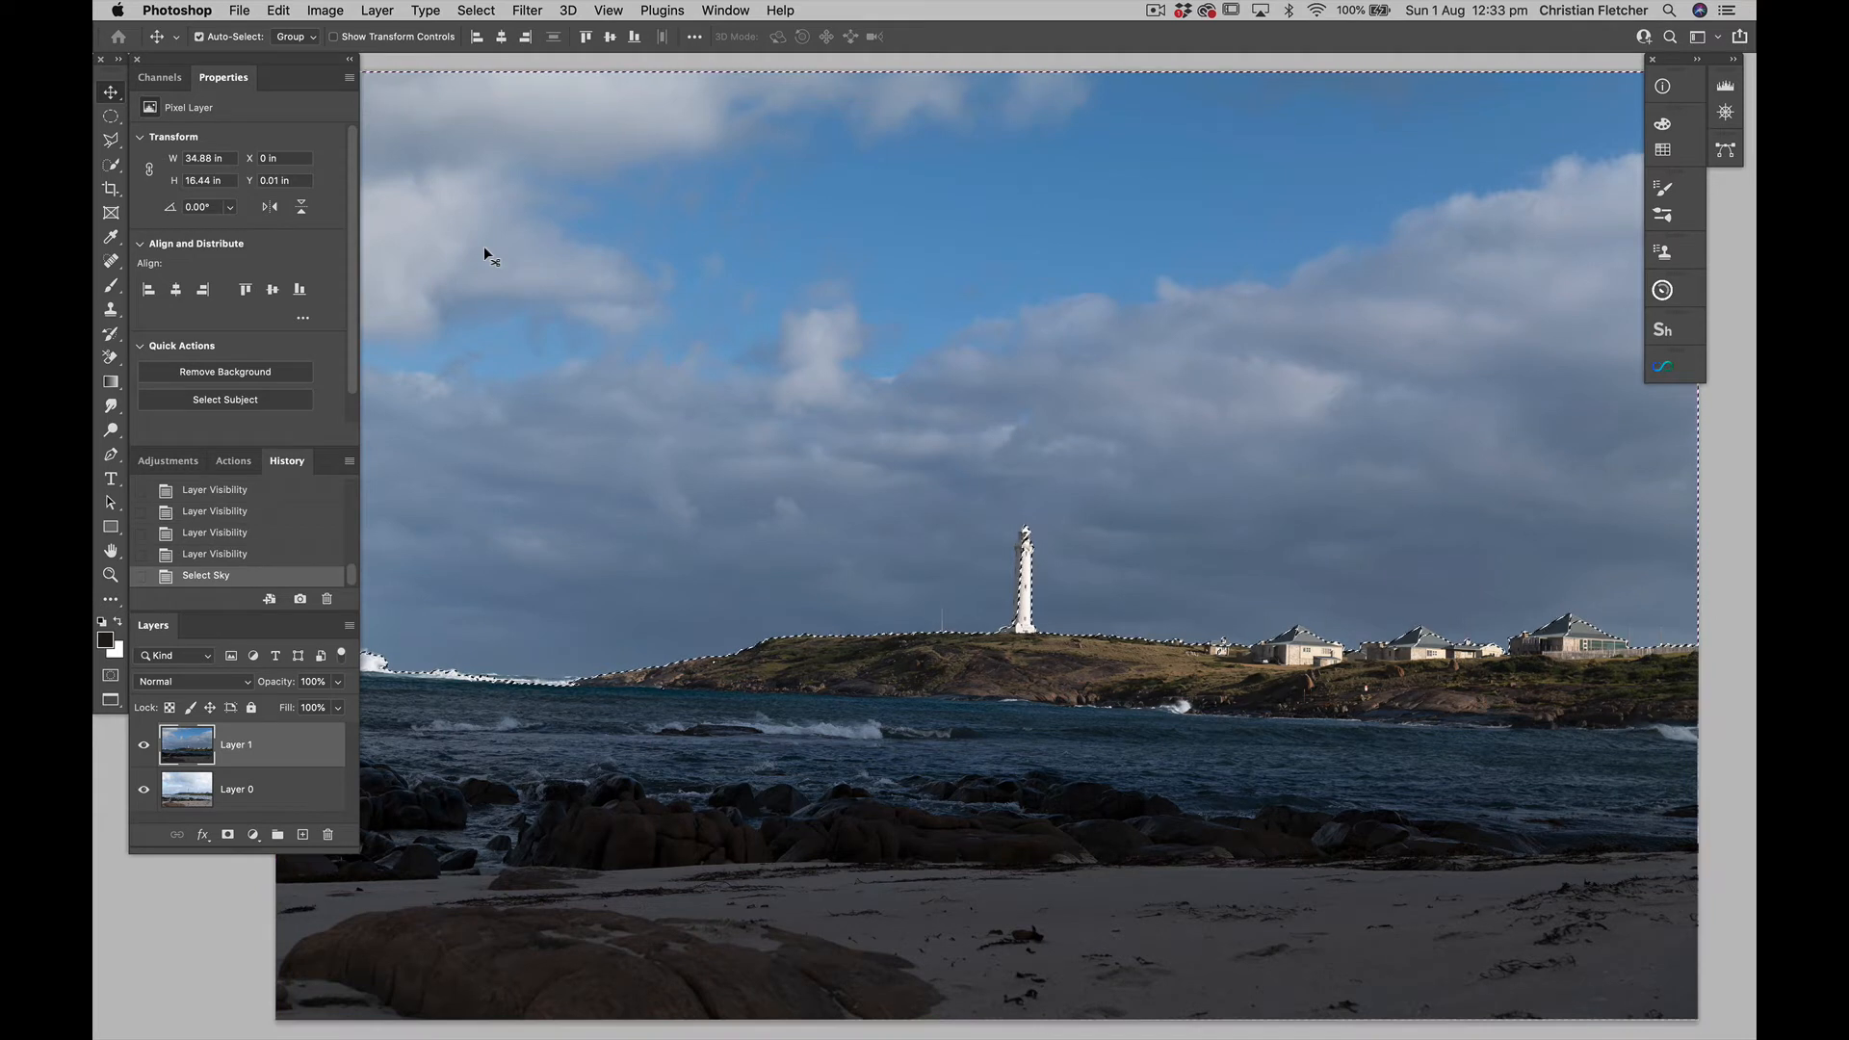
key(super+d)
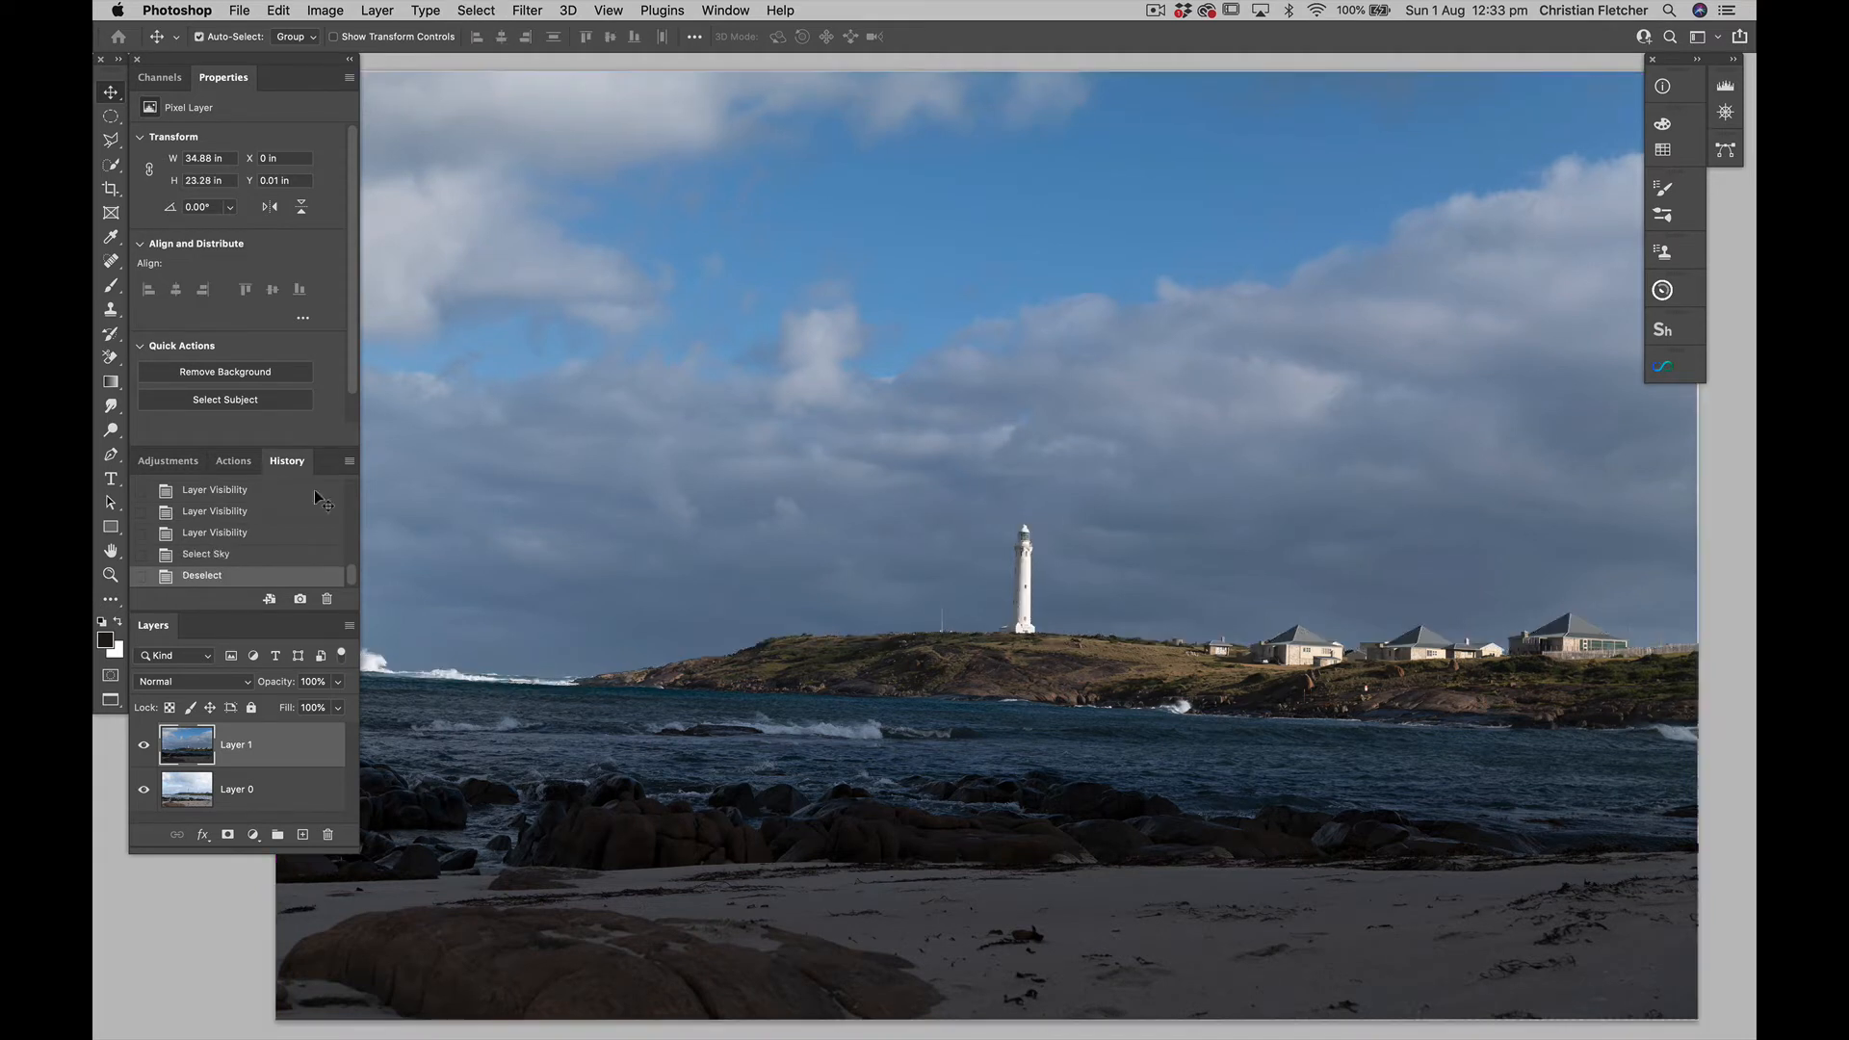
Hide Layer 1, select the sky on Layer 0, and invert the selection to cover the land, sea and lighthouse
click(244, 784)
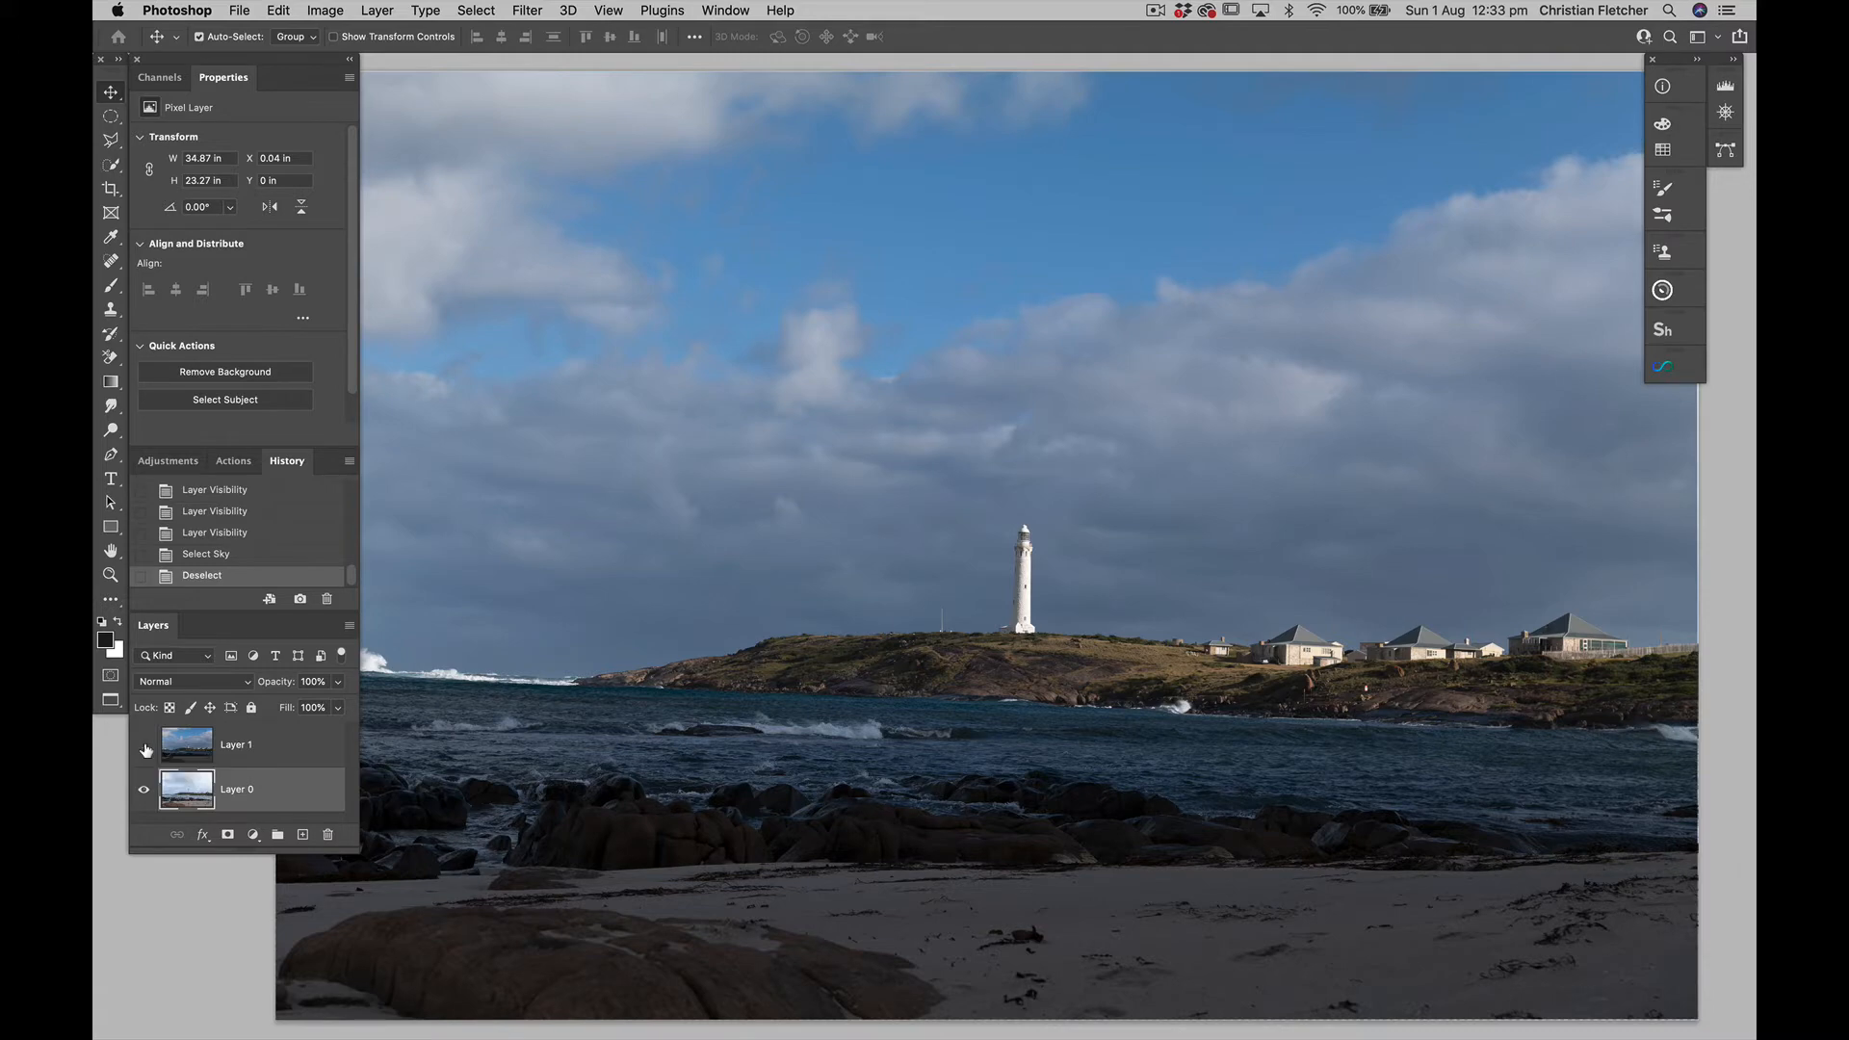
click(145, 746)
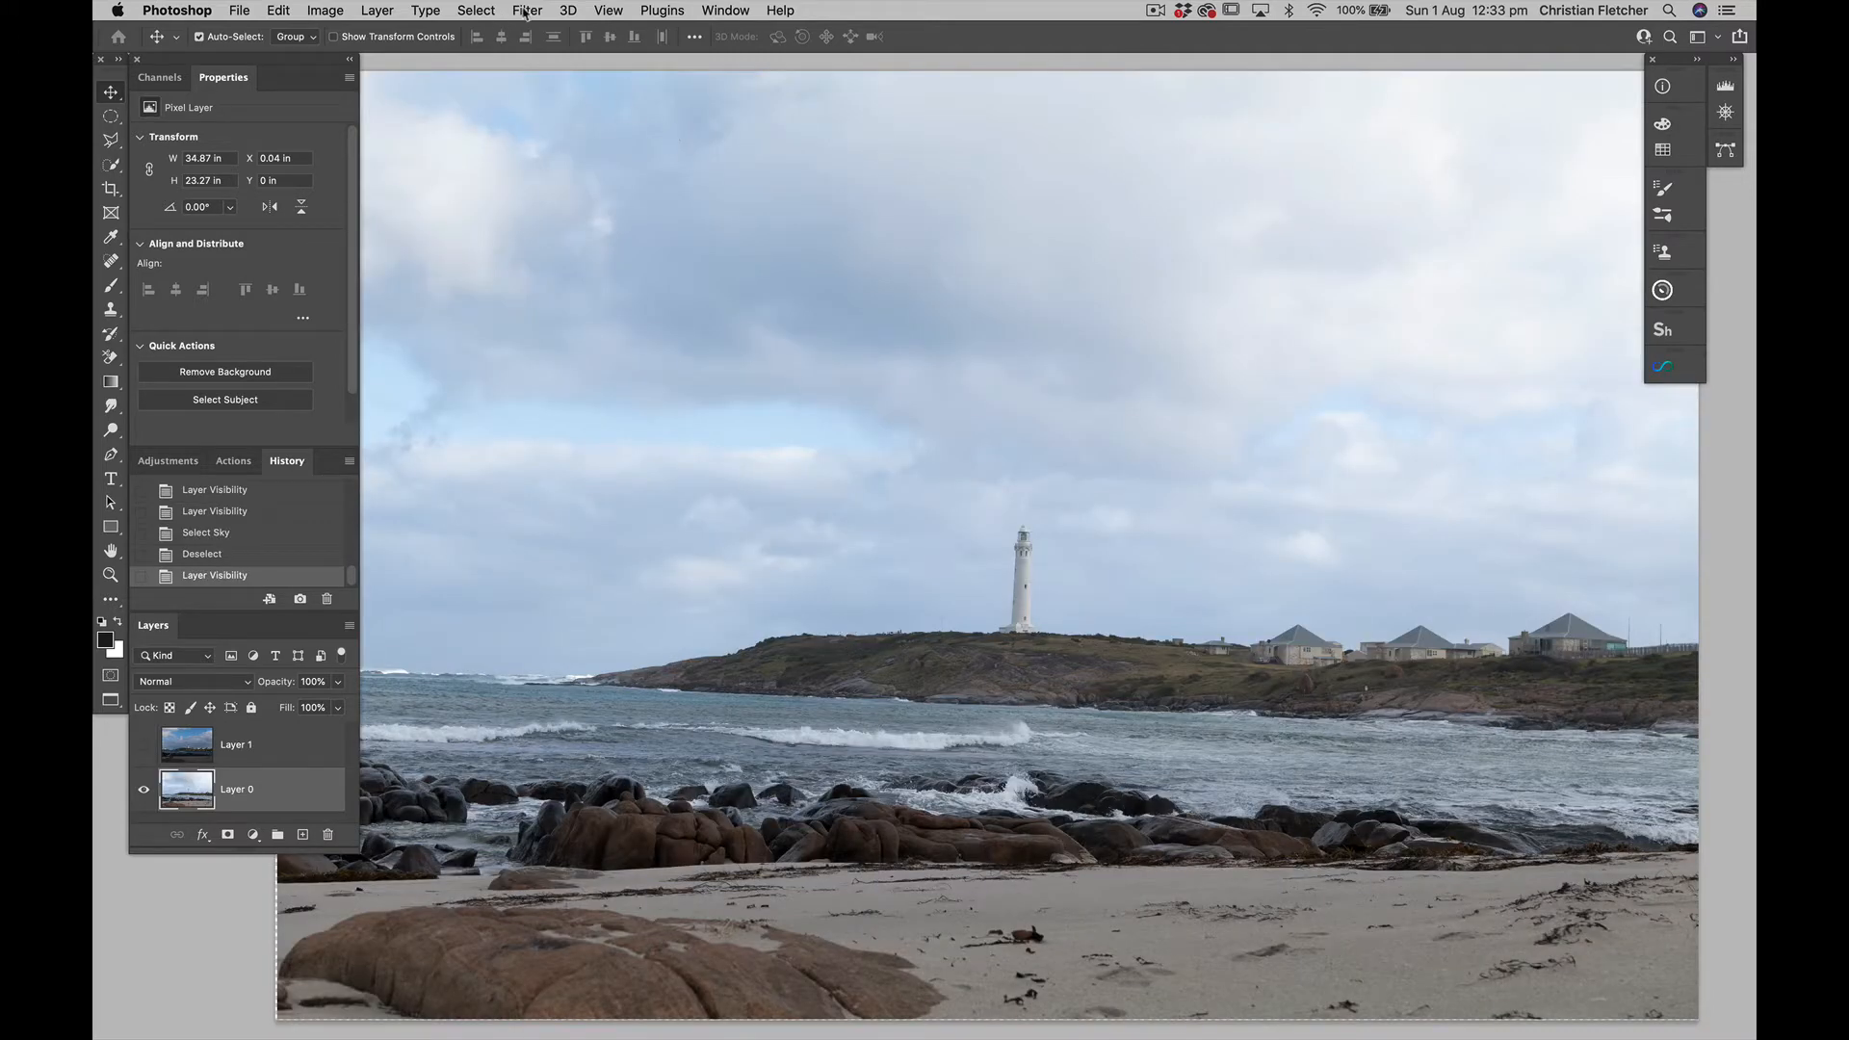
click(479, 12)
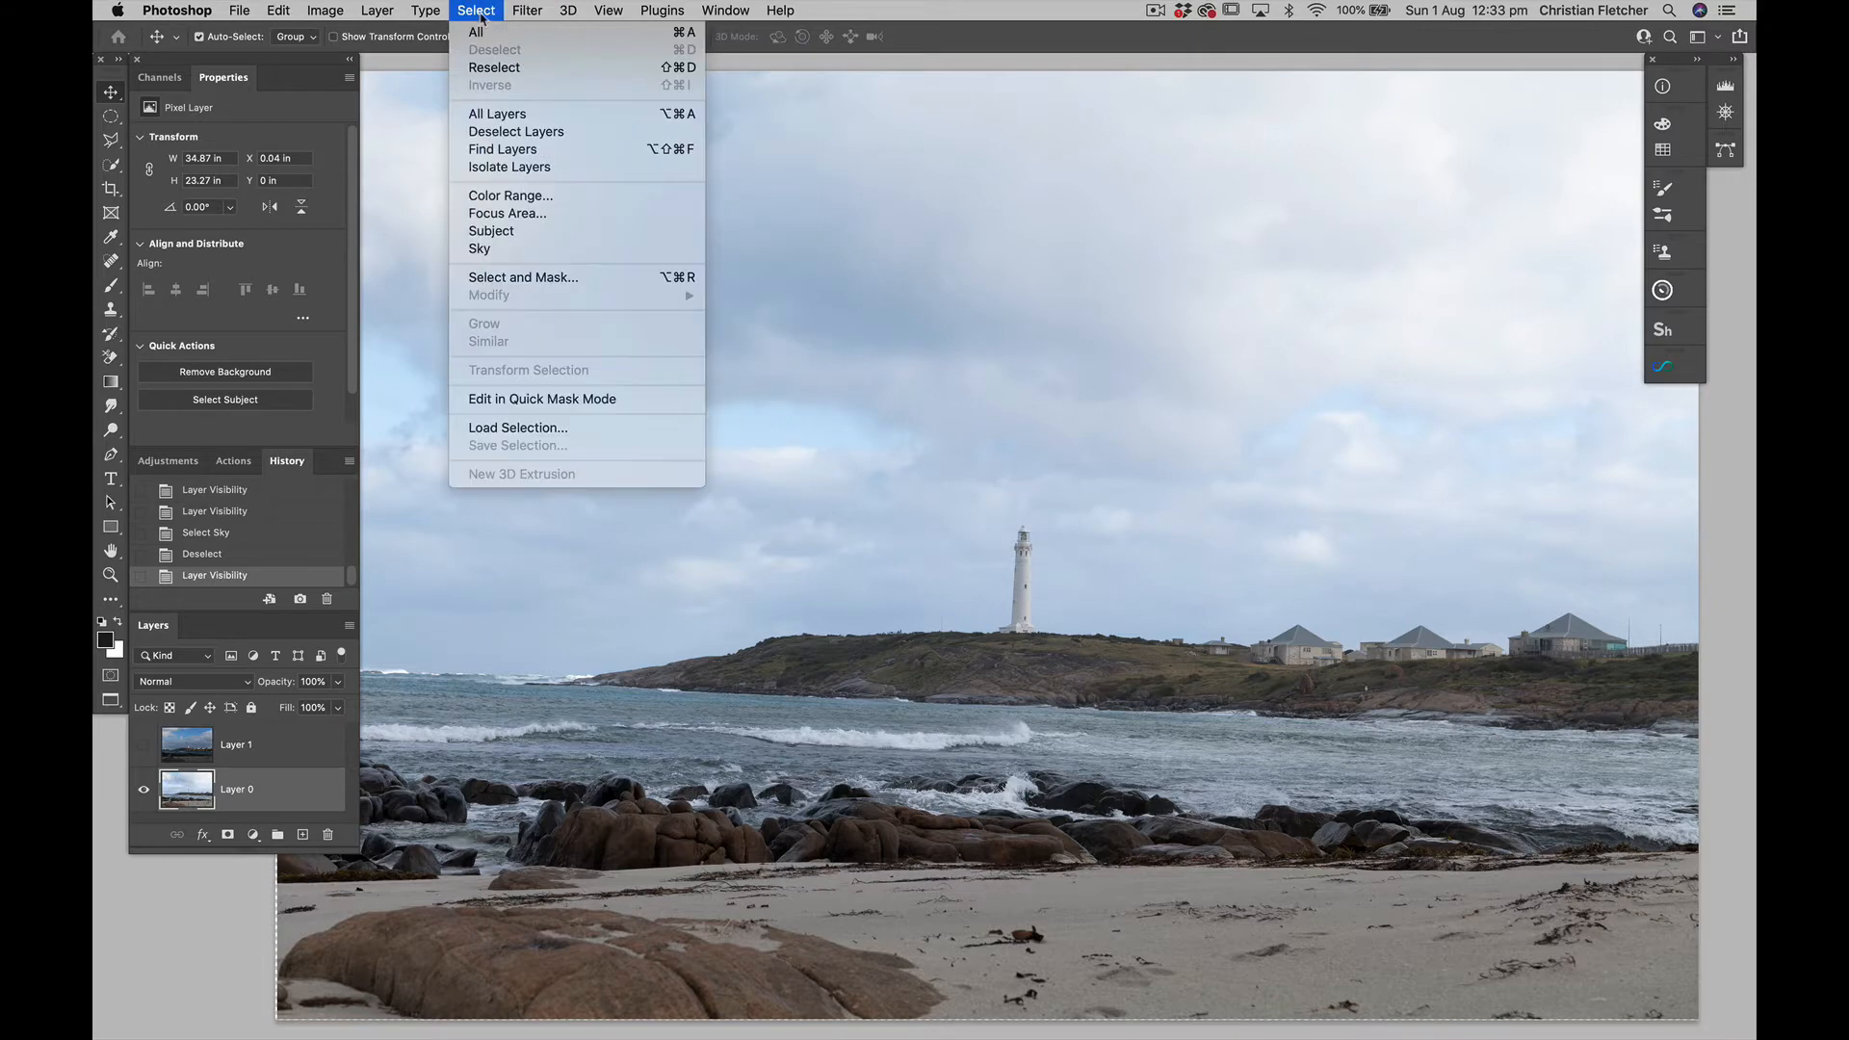
click(480, 248)
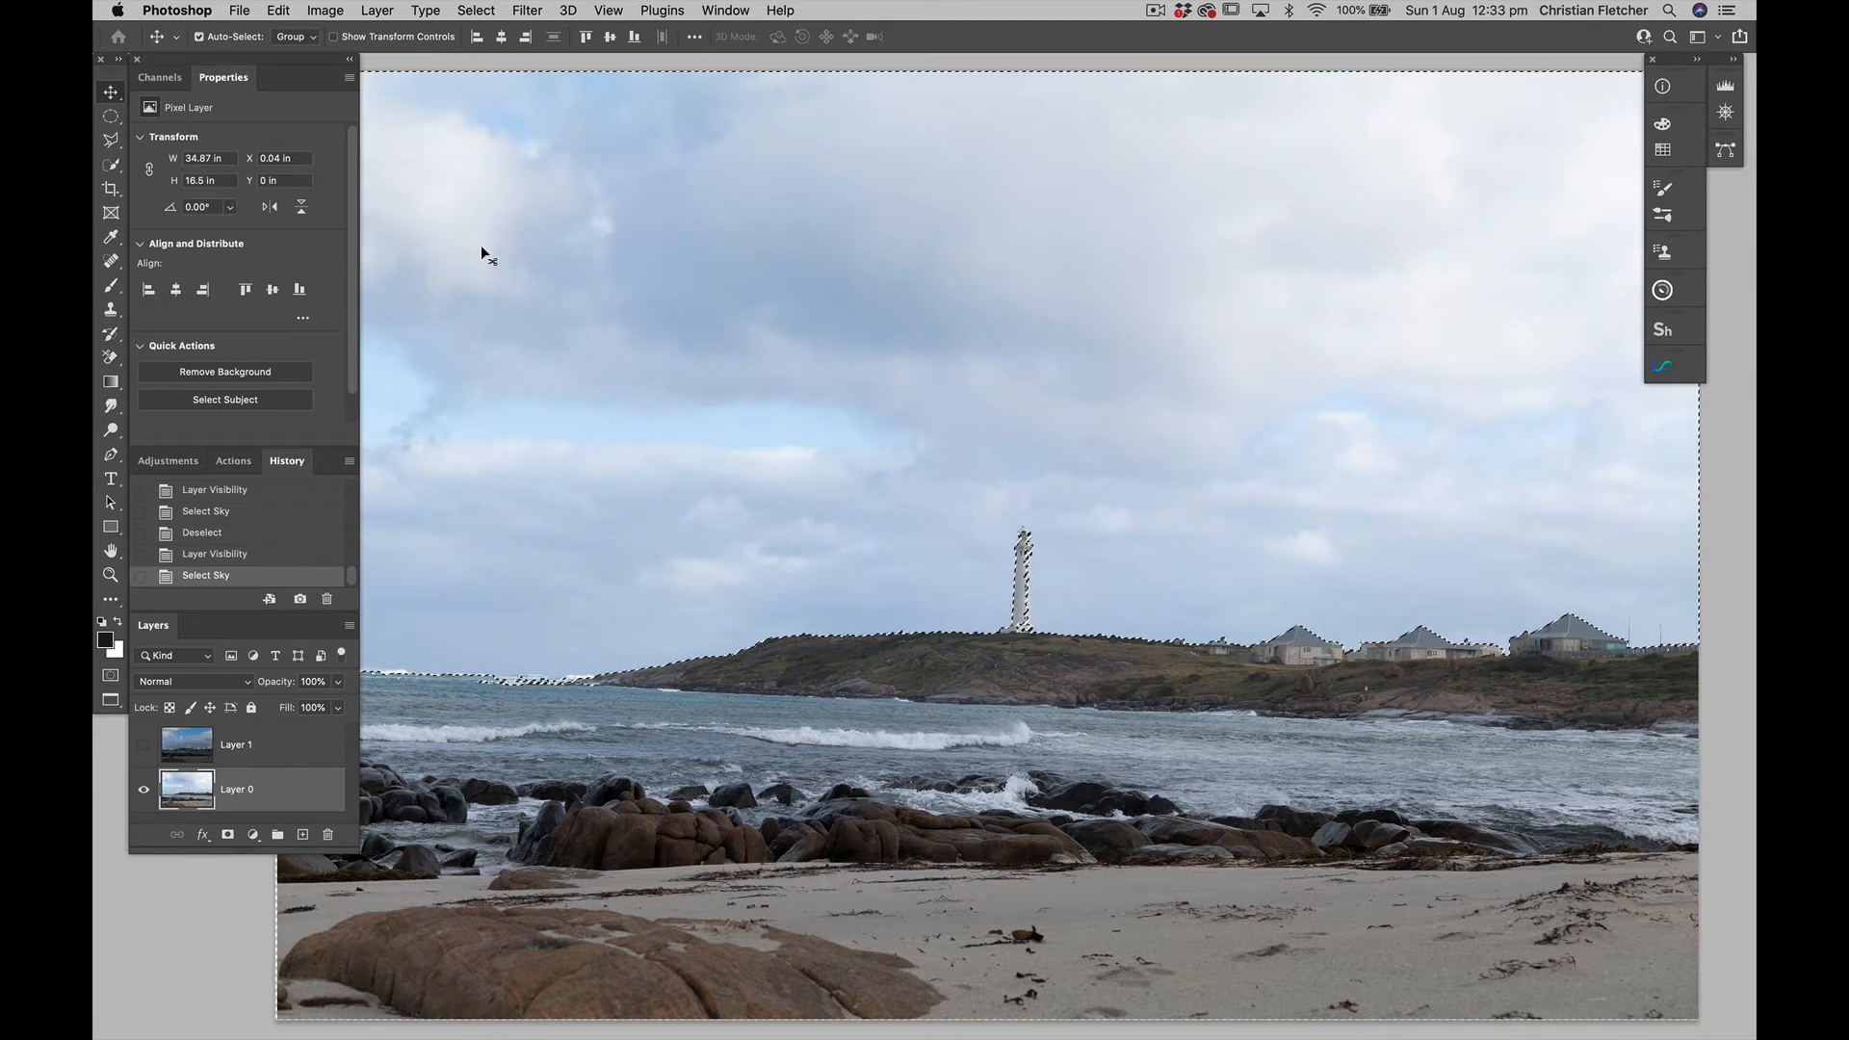
key(super)
key(super+shift+i)
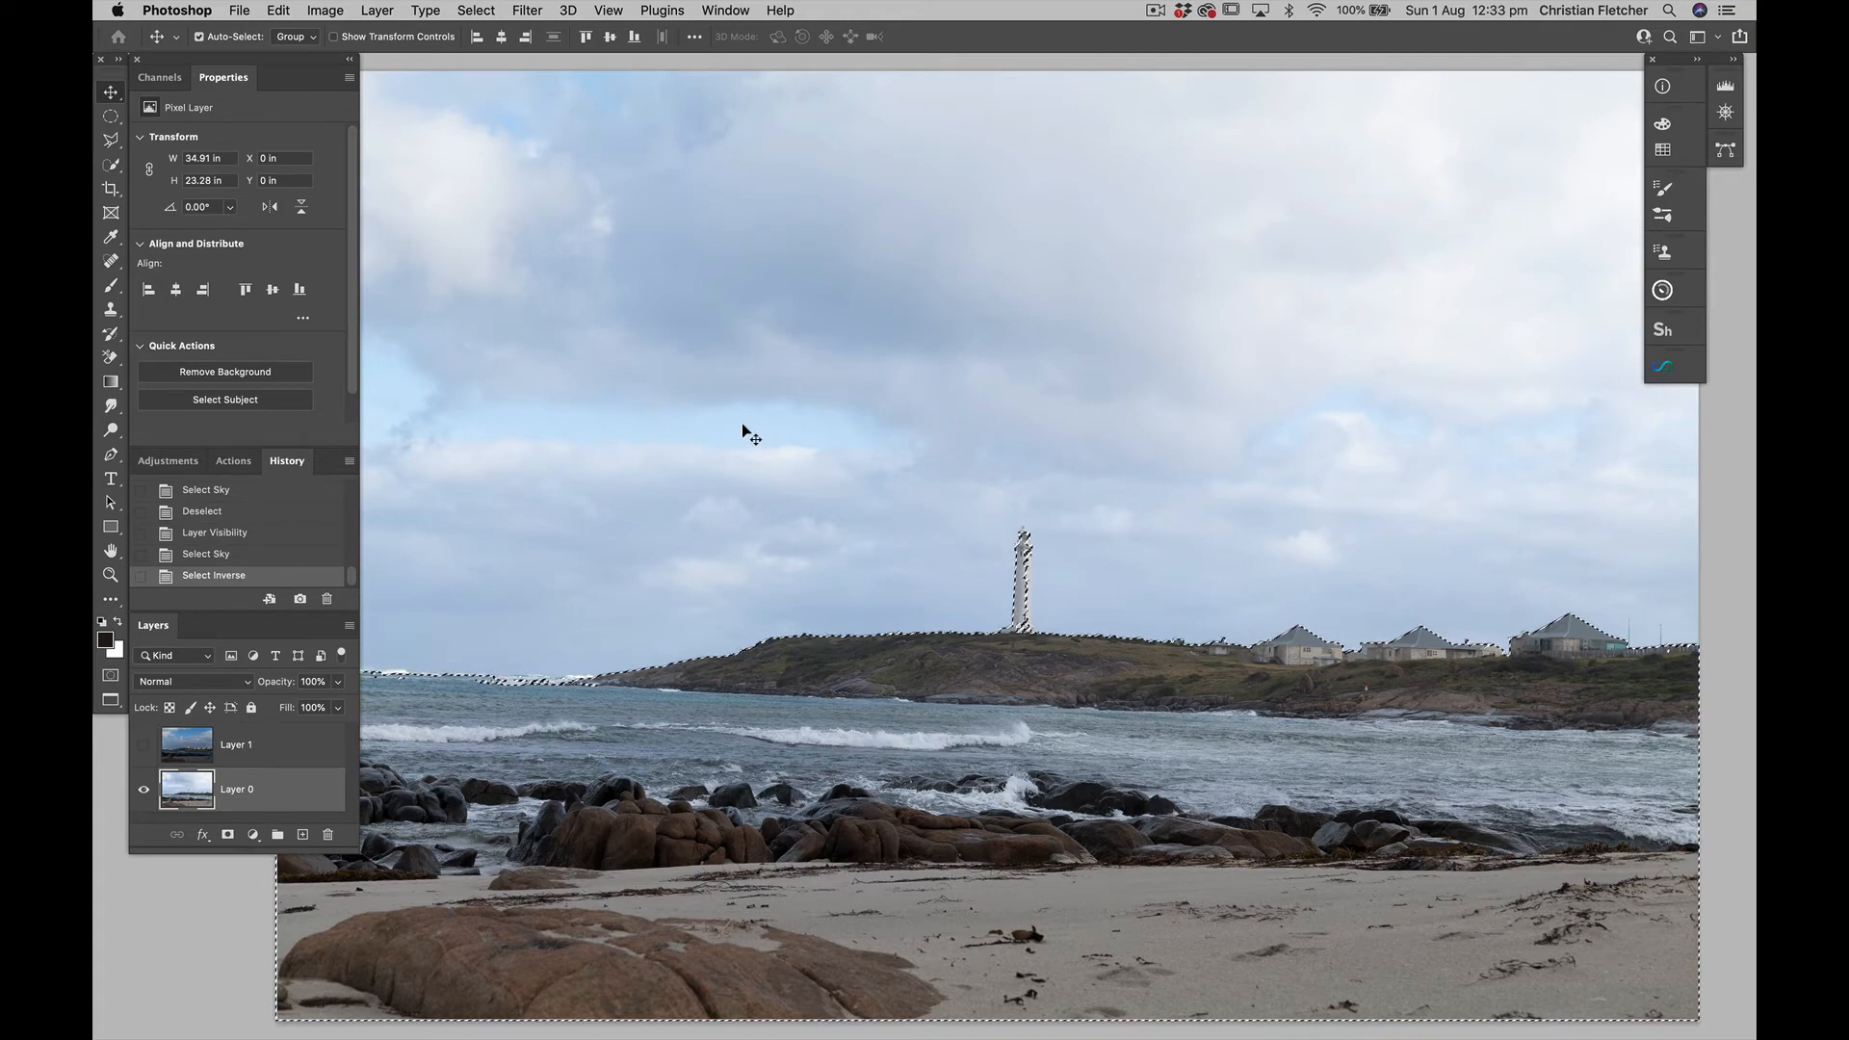
Add the lighthouse tower's missing right side, from lantern gallery to base, to the selection with the Polygonal Lasso
key(super+equal)
key(super+equal)
key(super+equal)
key(super+equal)
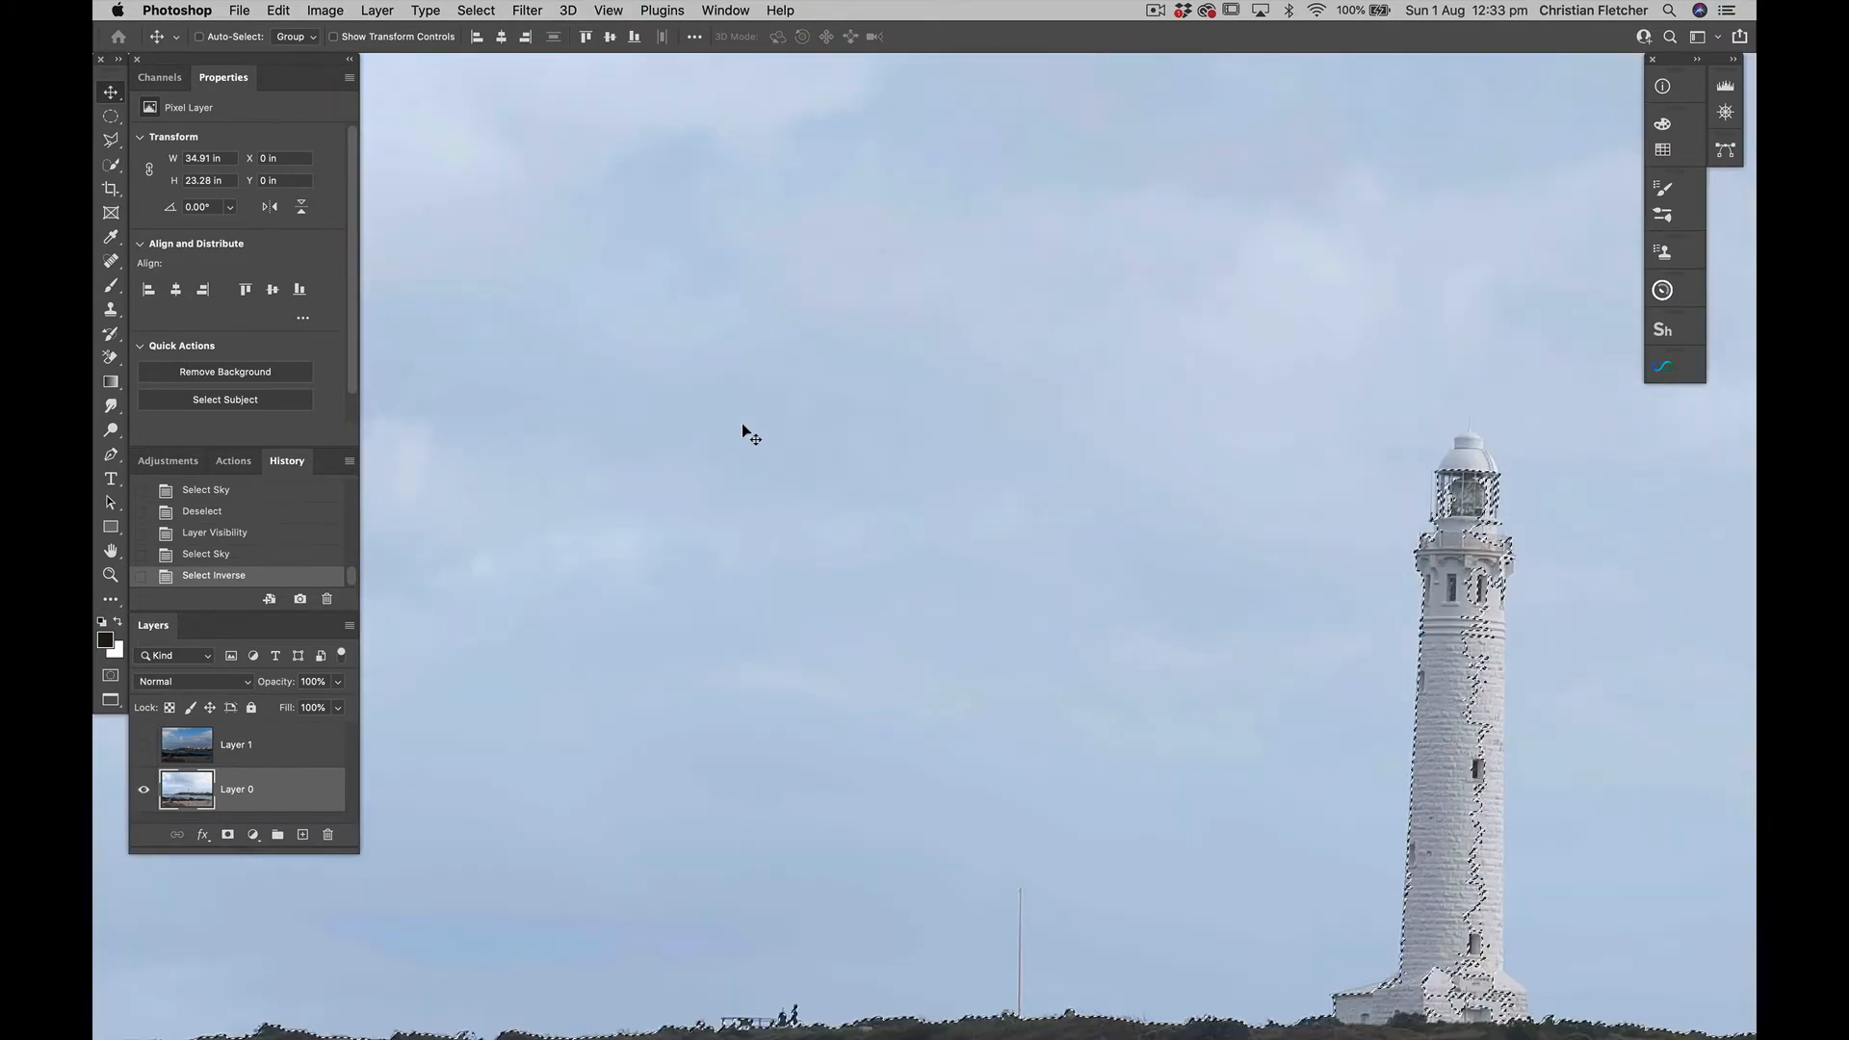
scroll(741, 424, down, 3)
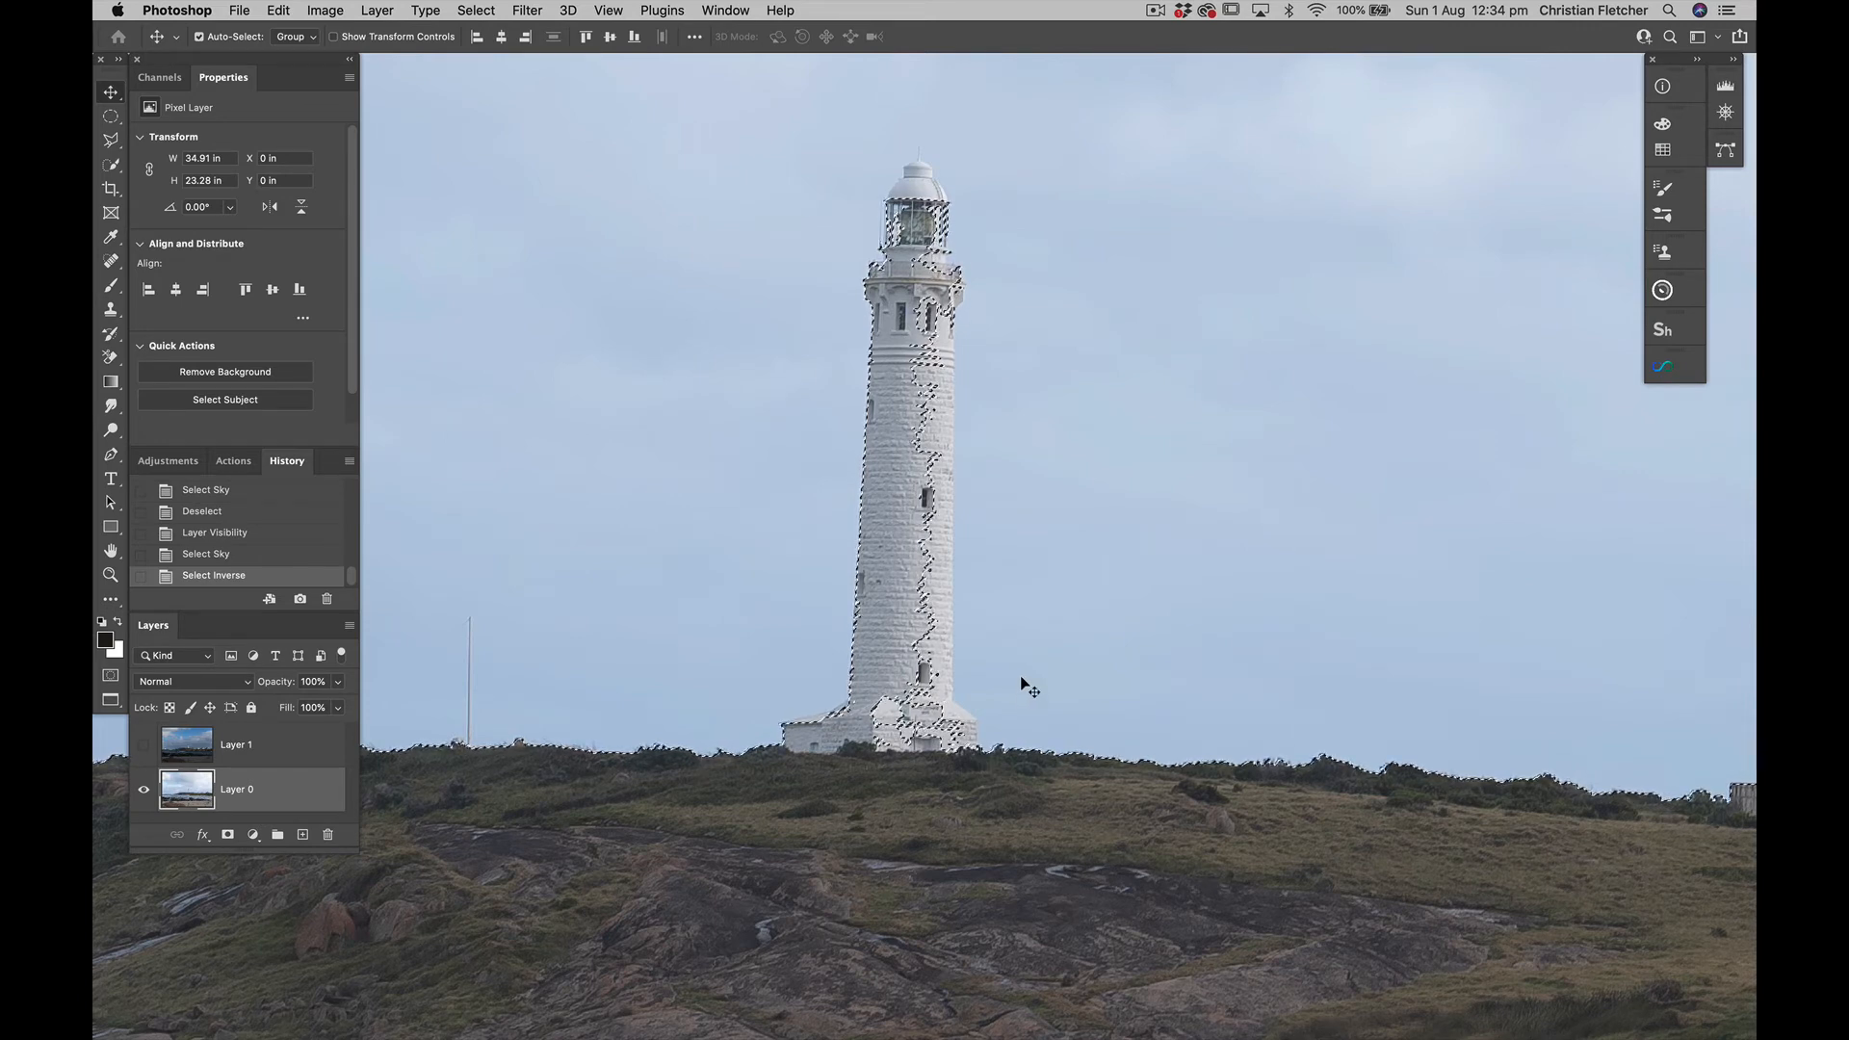
key(l)
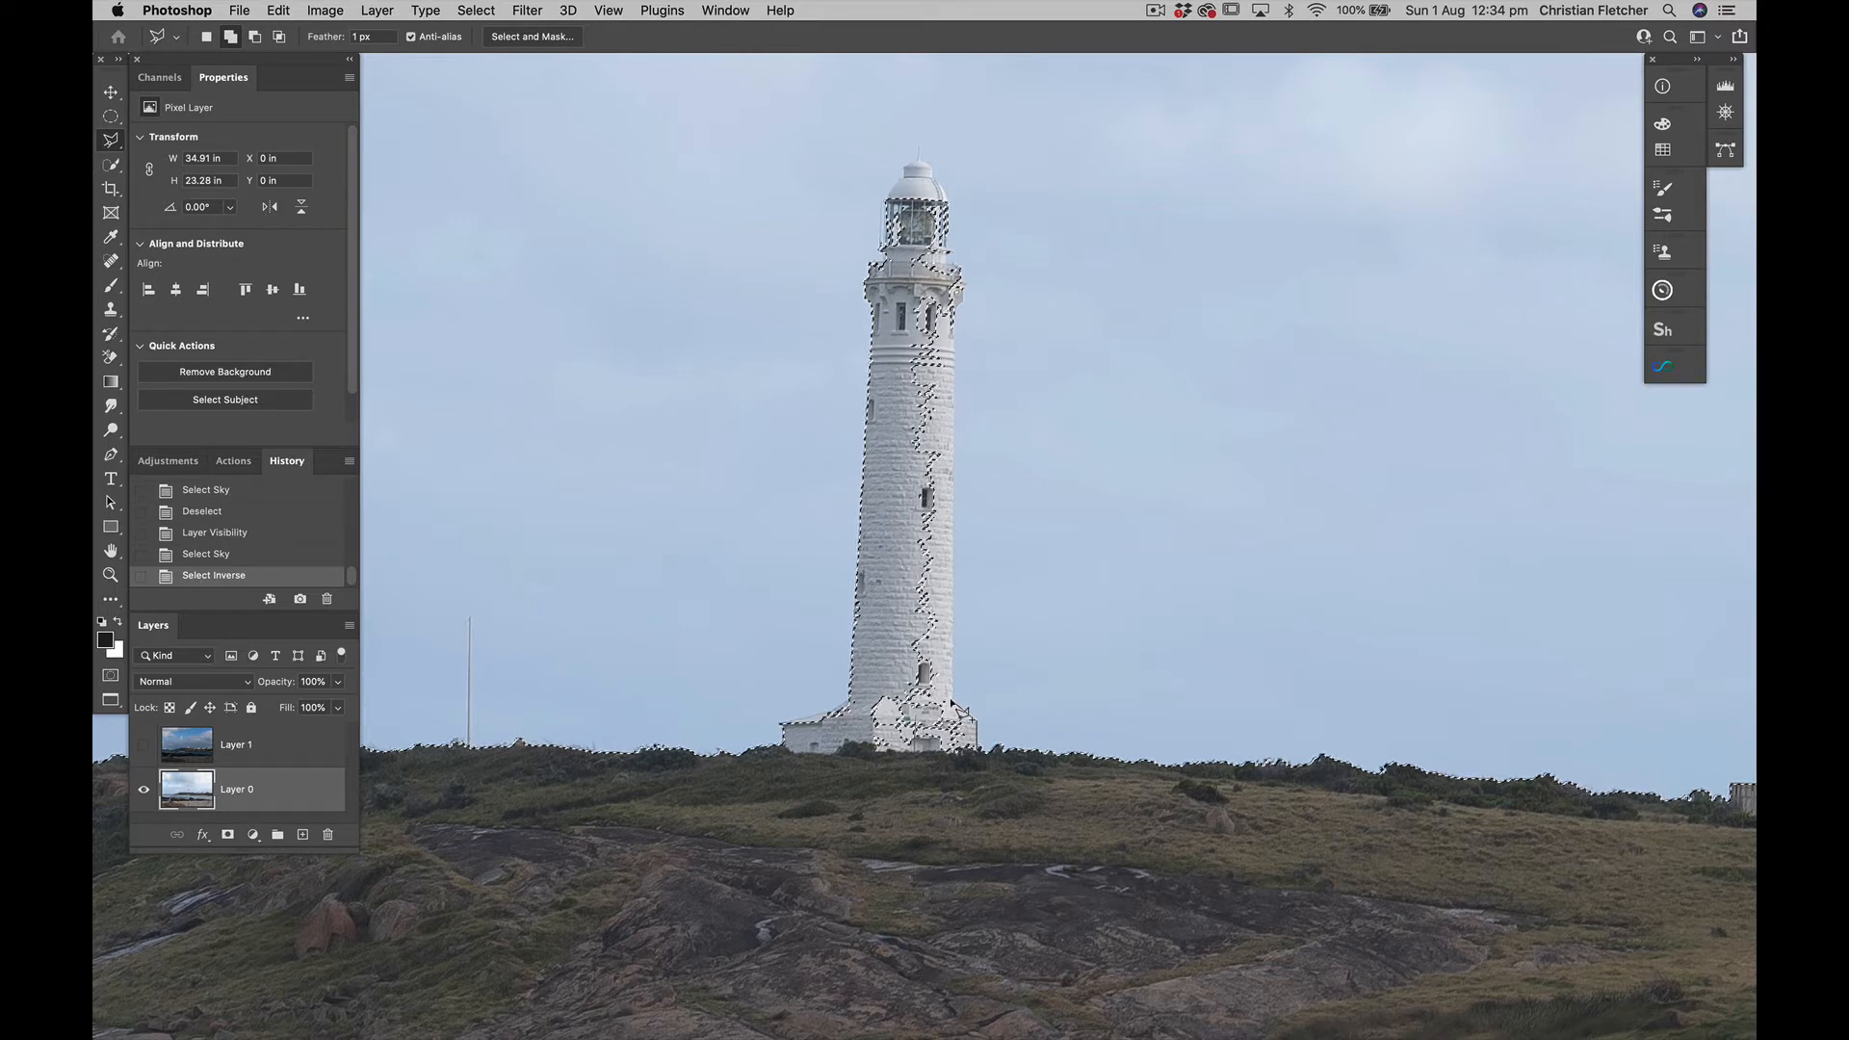
click(952, 706)
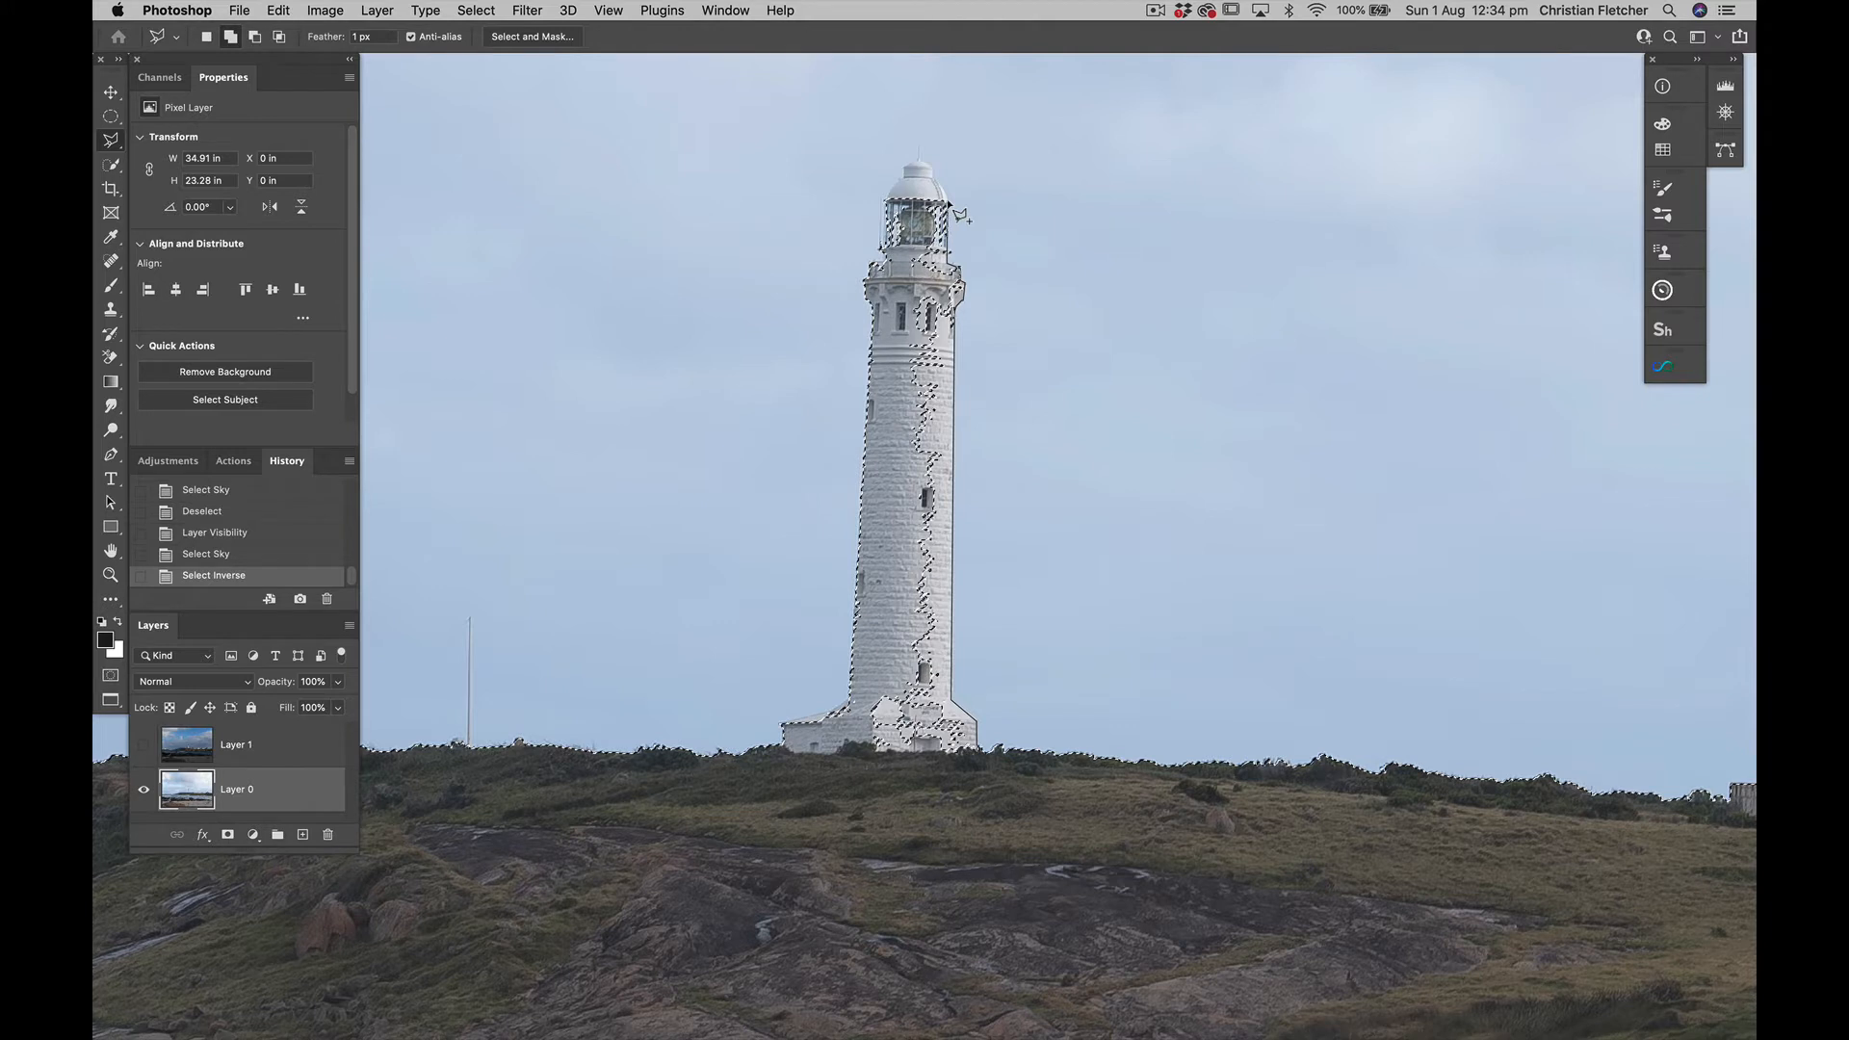
click(887, 249)
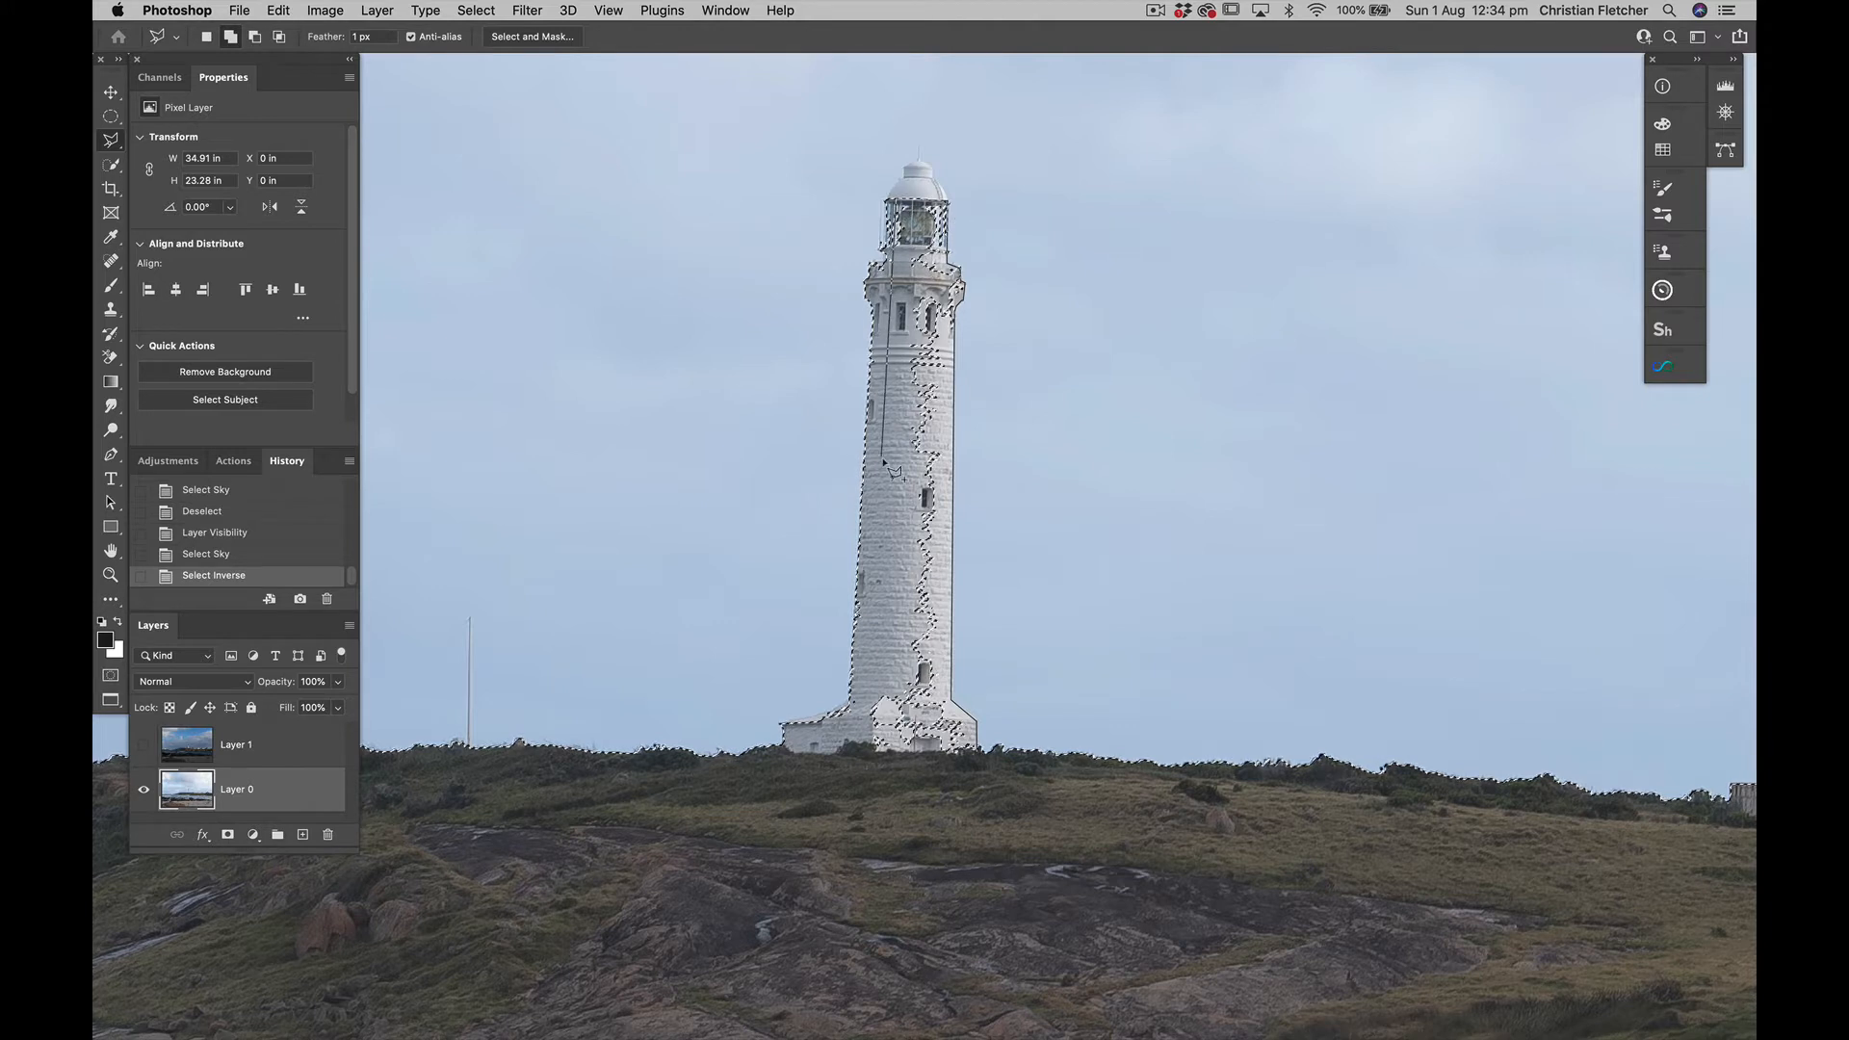
click(855, 756)
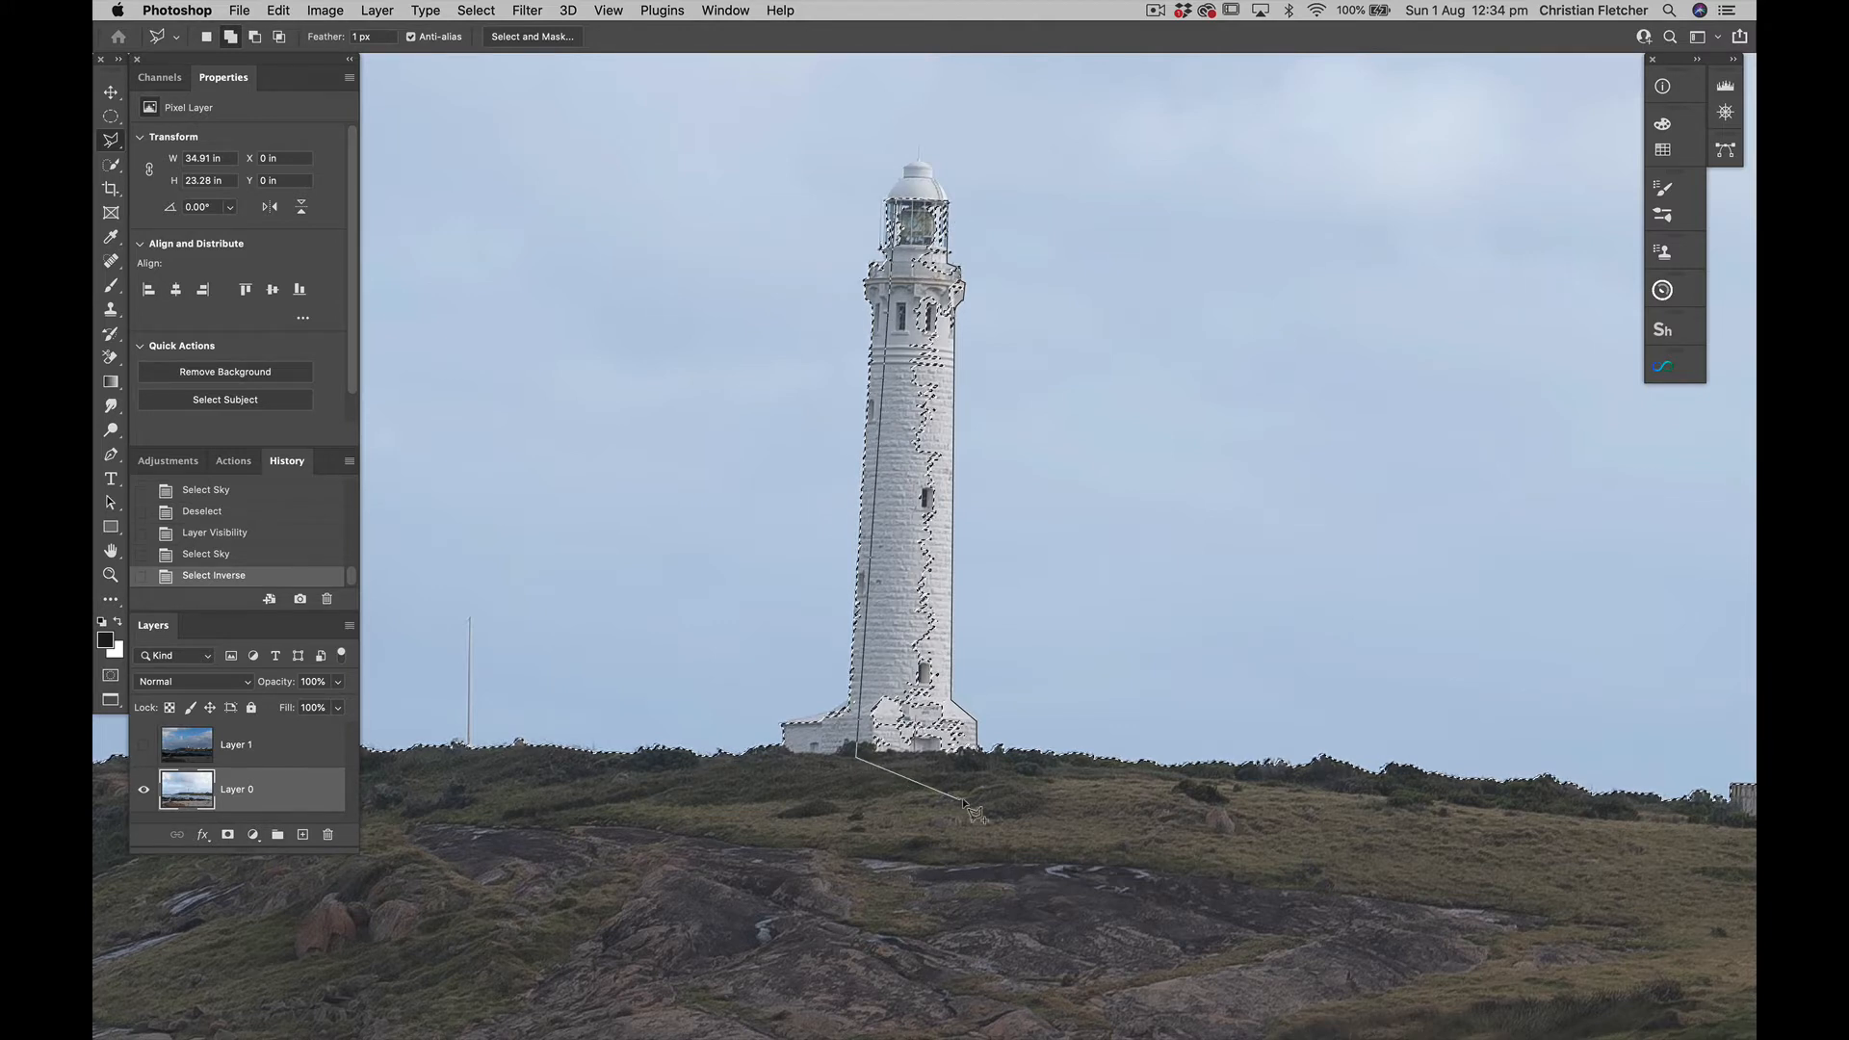
click(965, 799)
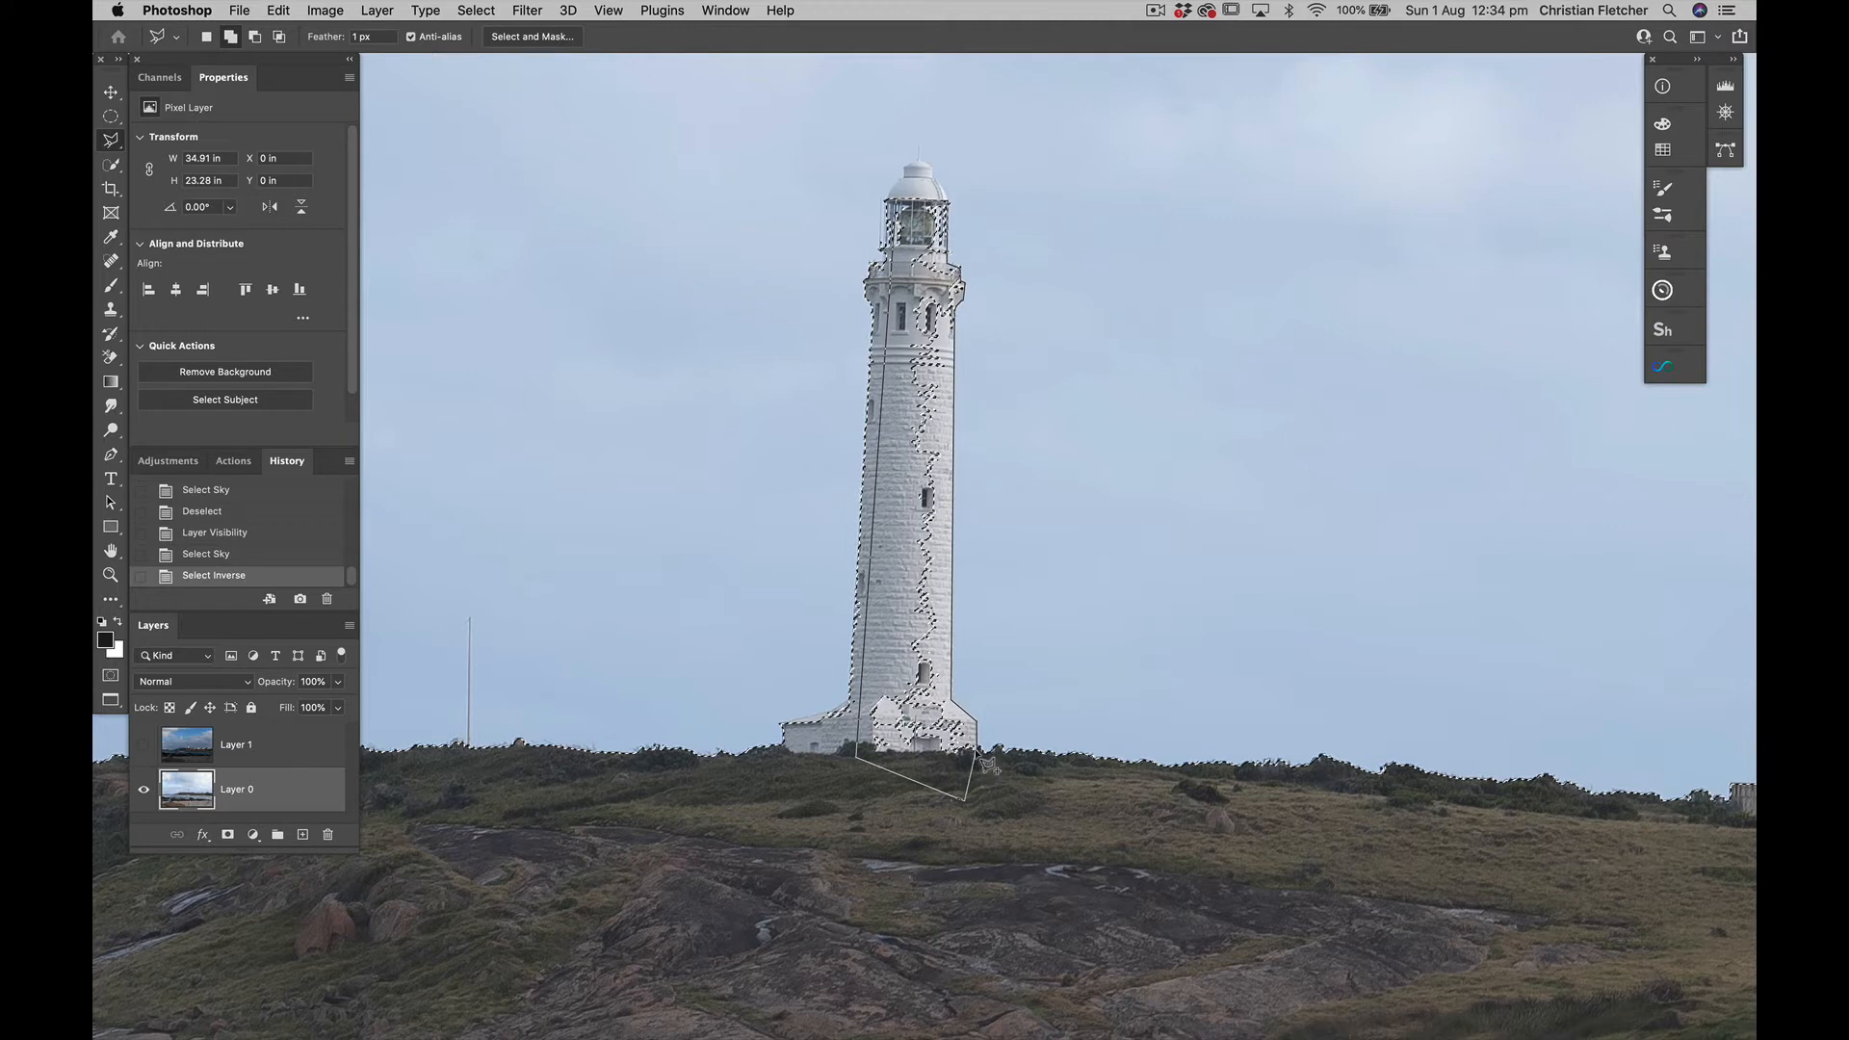
double_click(982, 760)
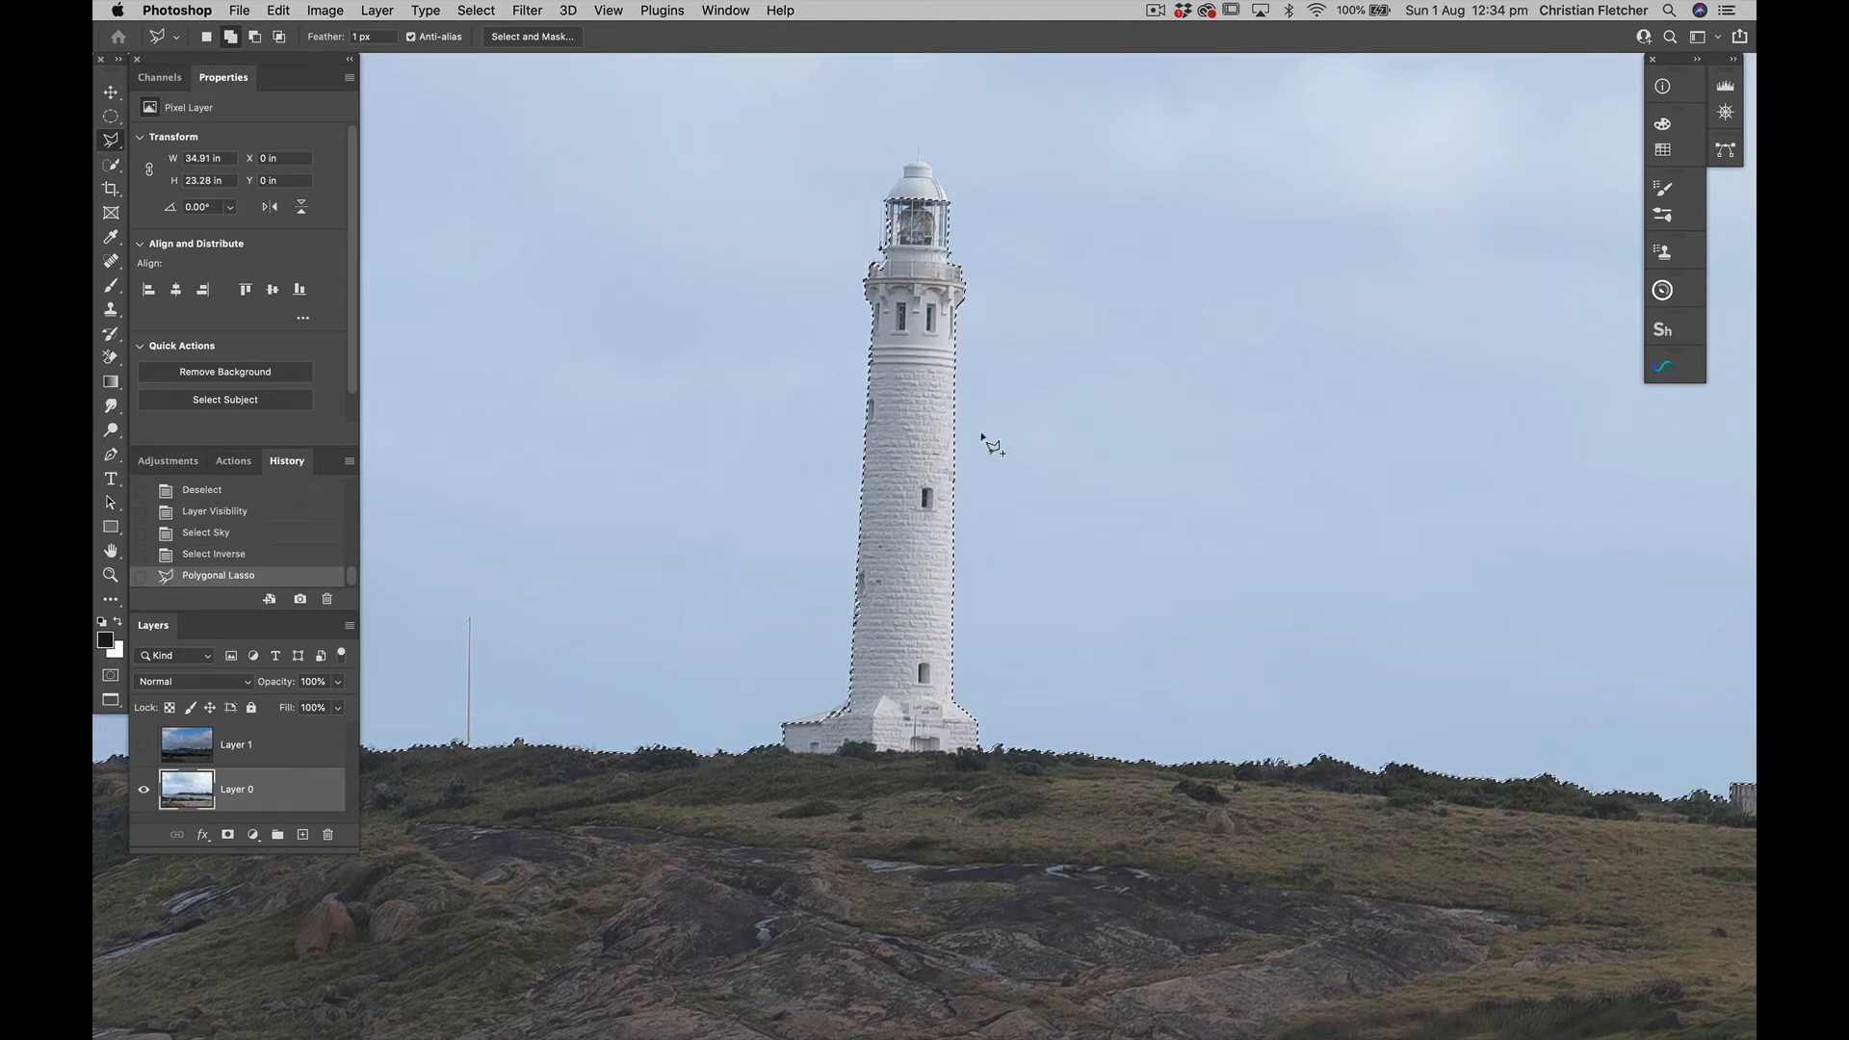
Add the sloping roof of the low annex at the lighthouse's left base to the selection
click(781, 724)
click(854, 695)
click(873, 723)
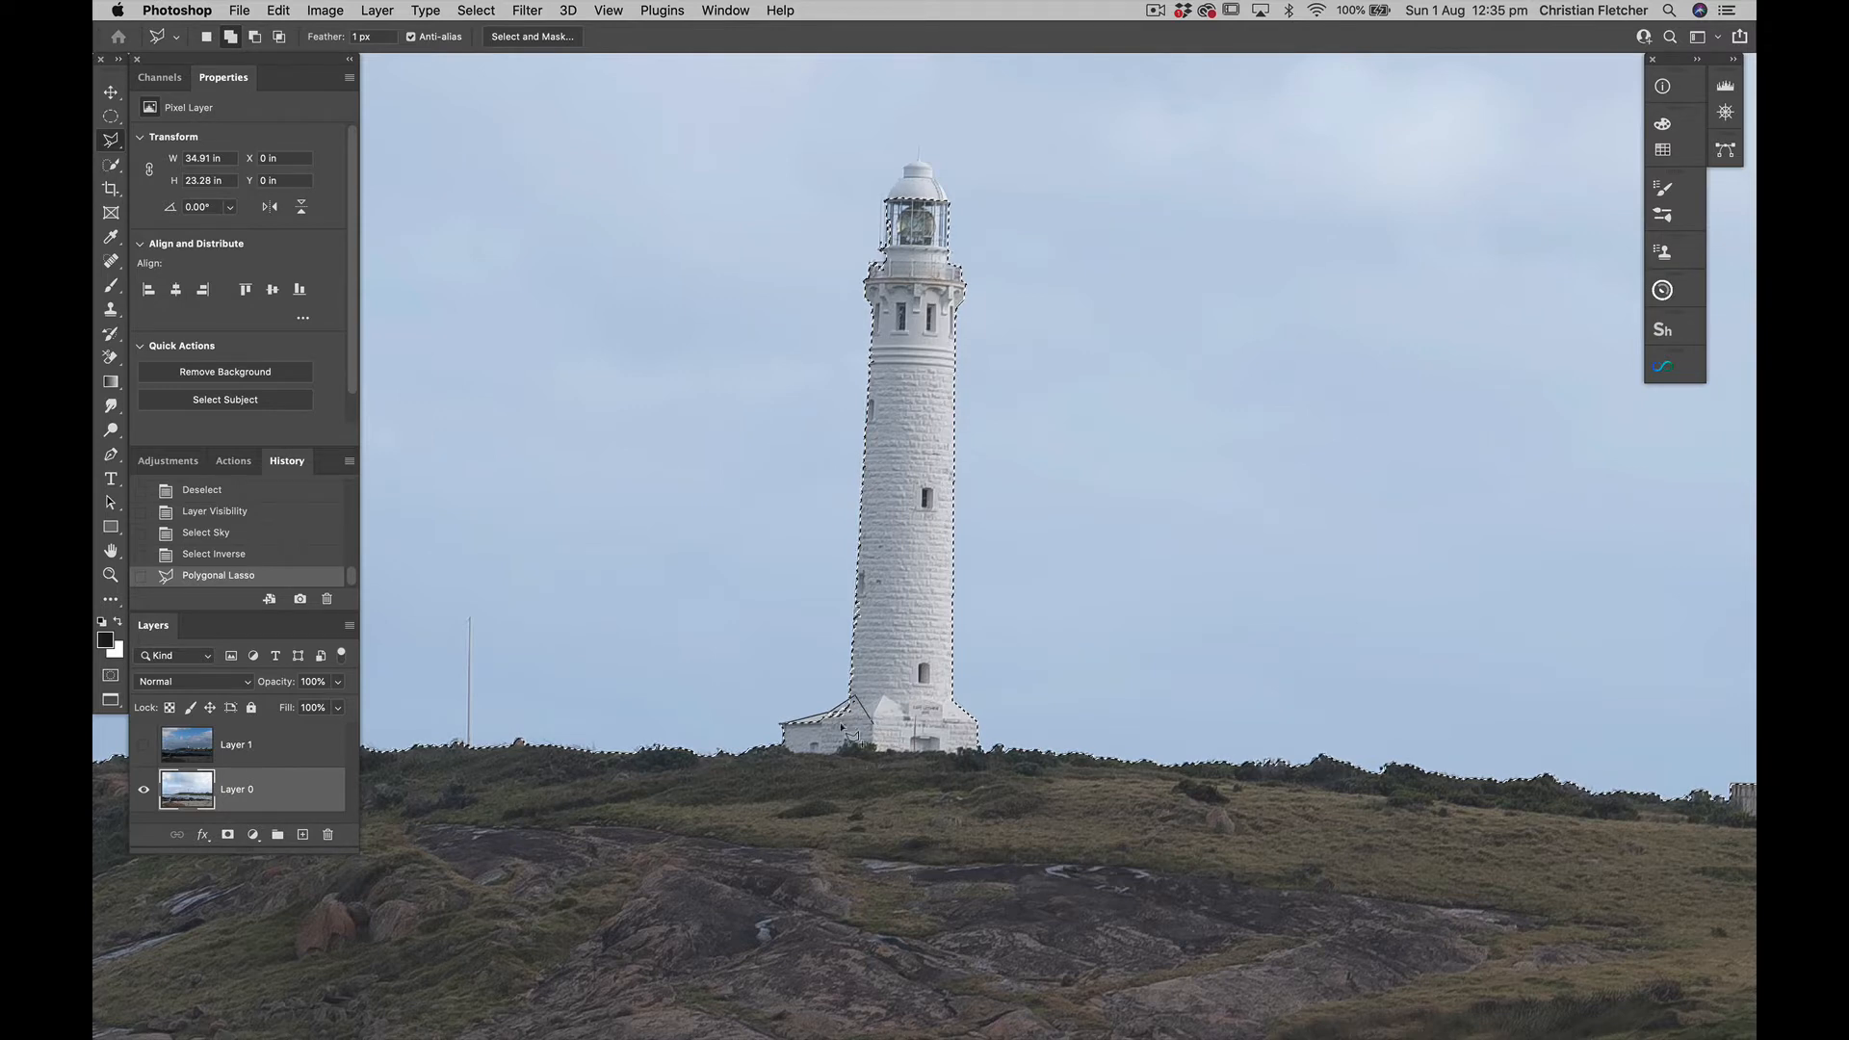
click(792, 728)
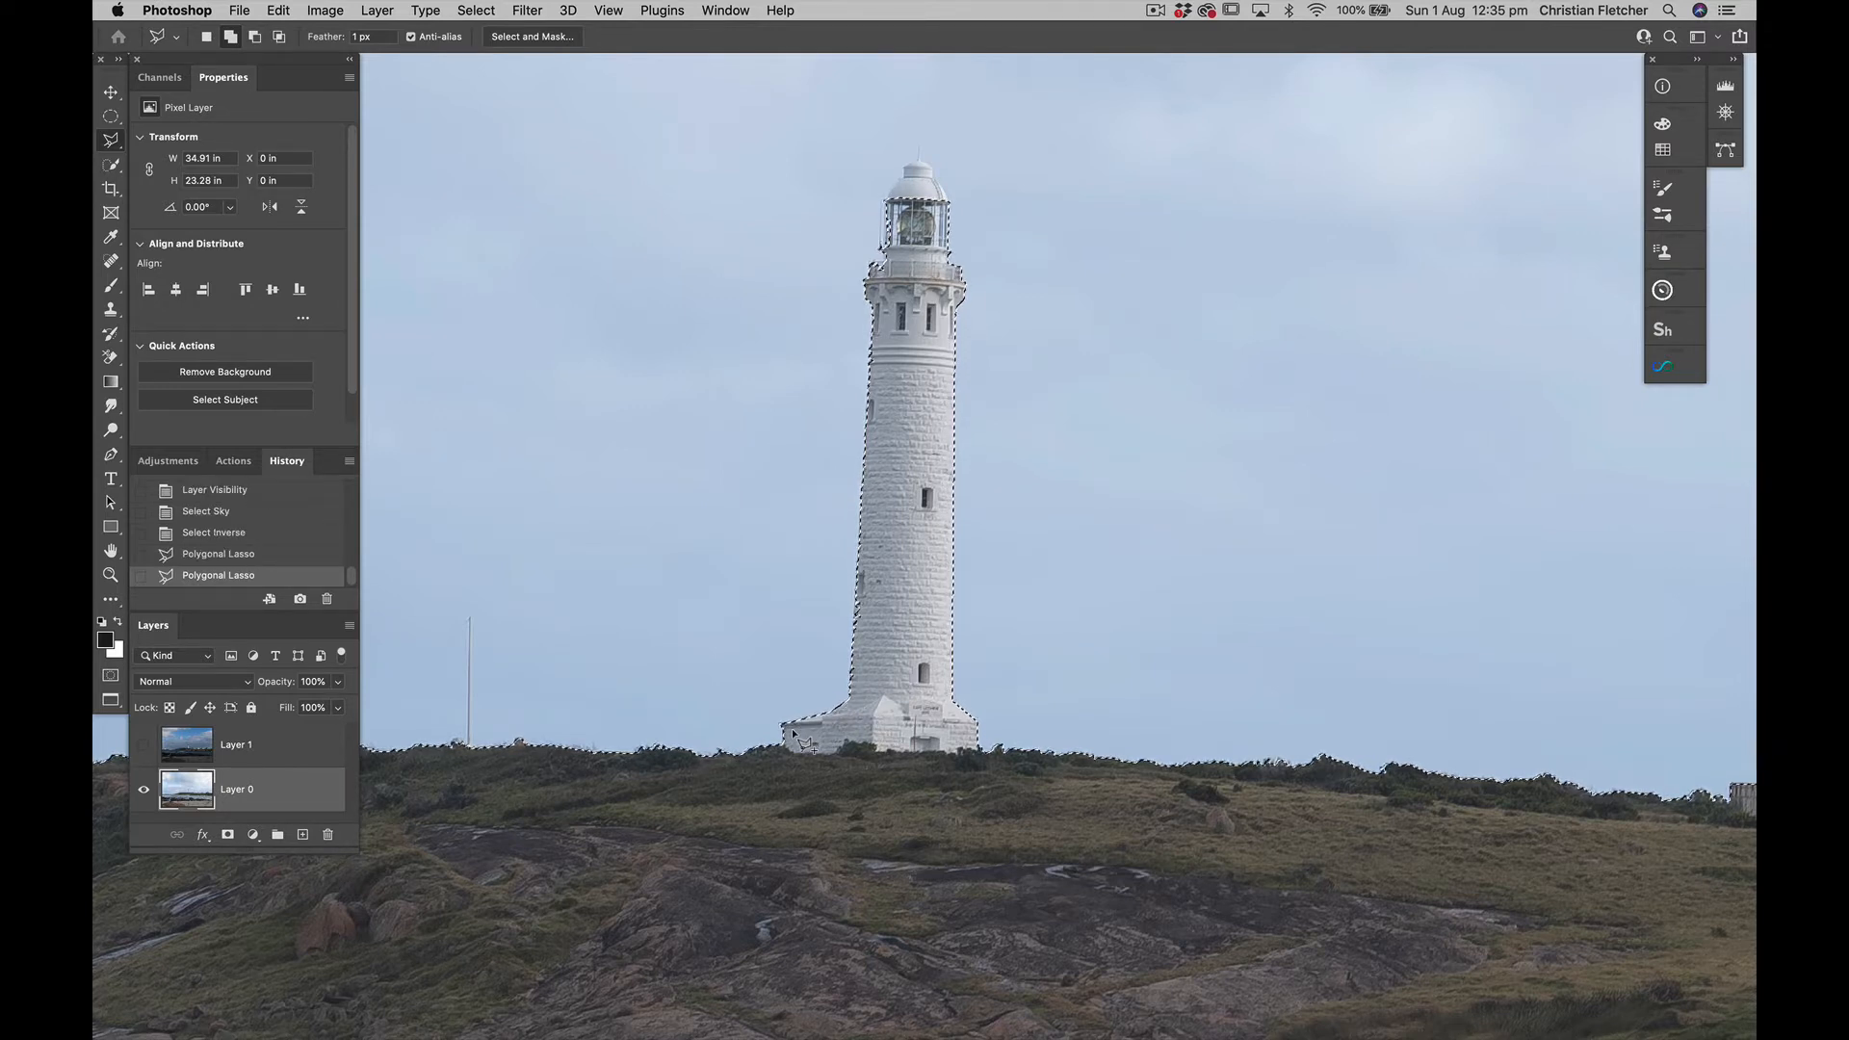
Refine the selection along the tower's left edge, from the base up to the windows below the balcony
key(super+equal)
key(super+equal)
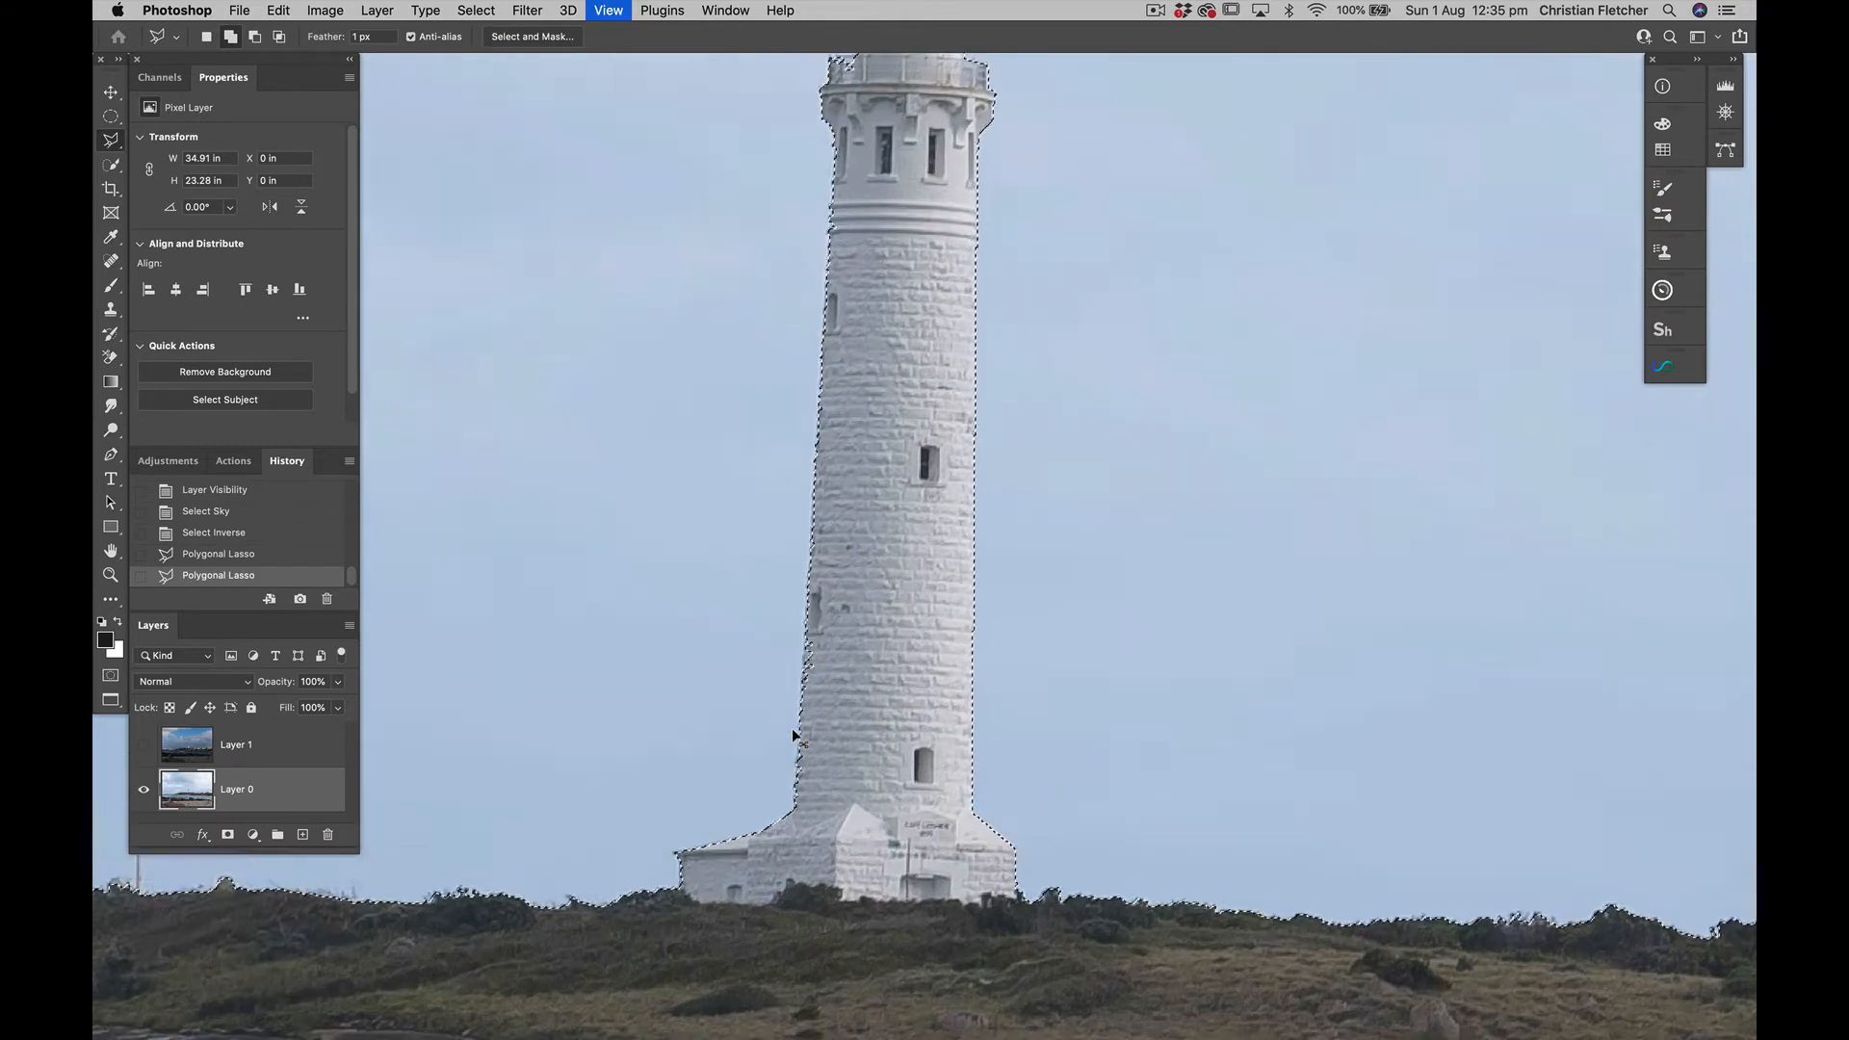
key(super+equal)
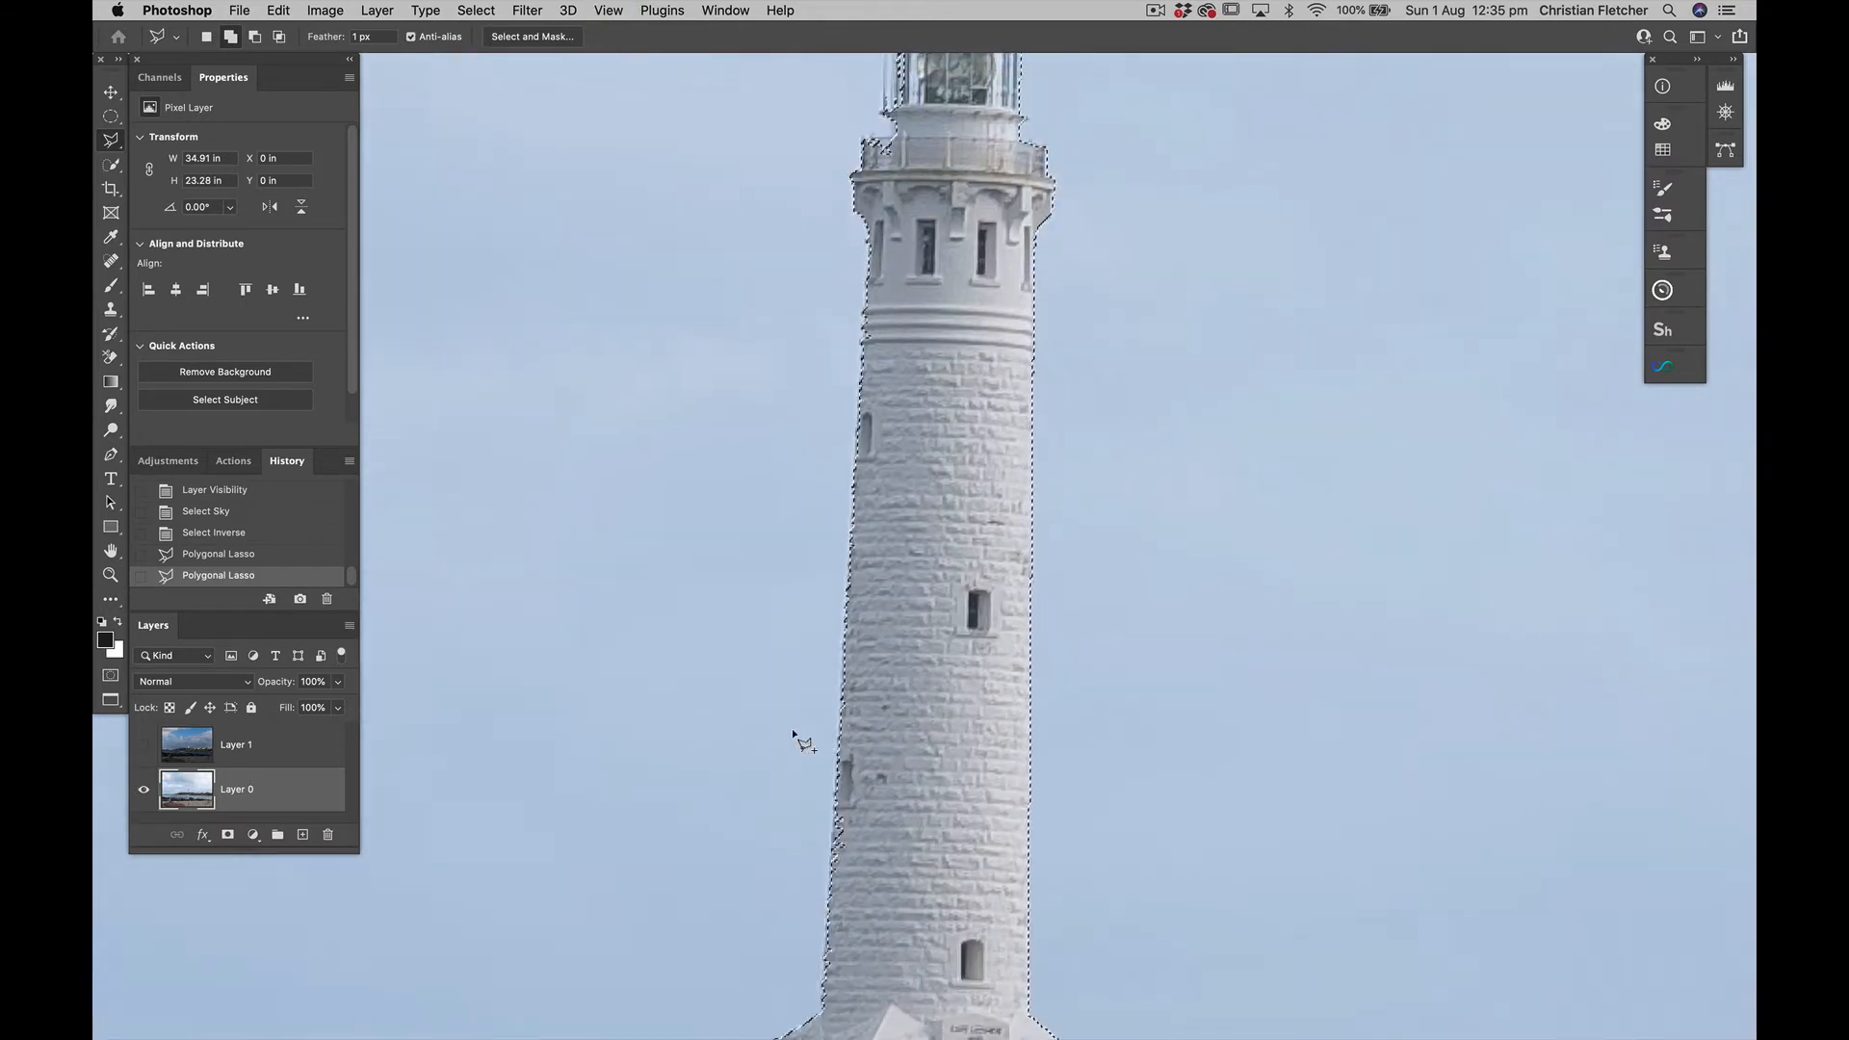
click(824, 1001)
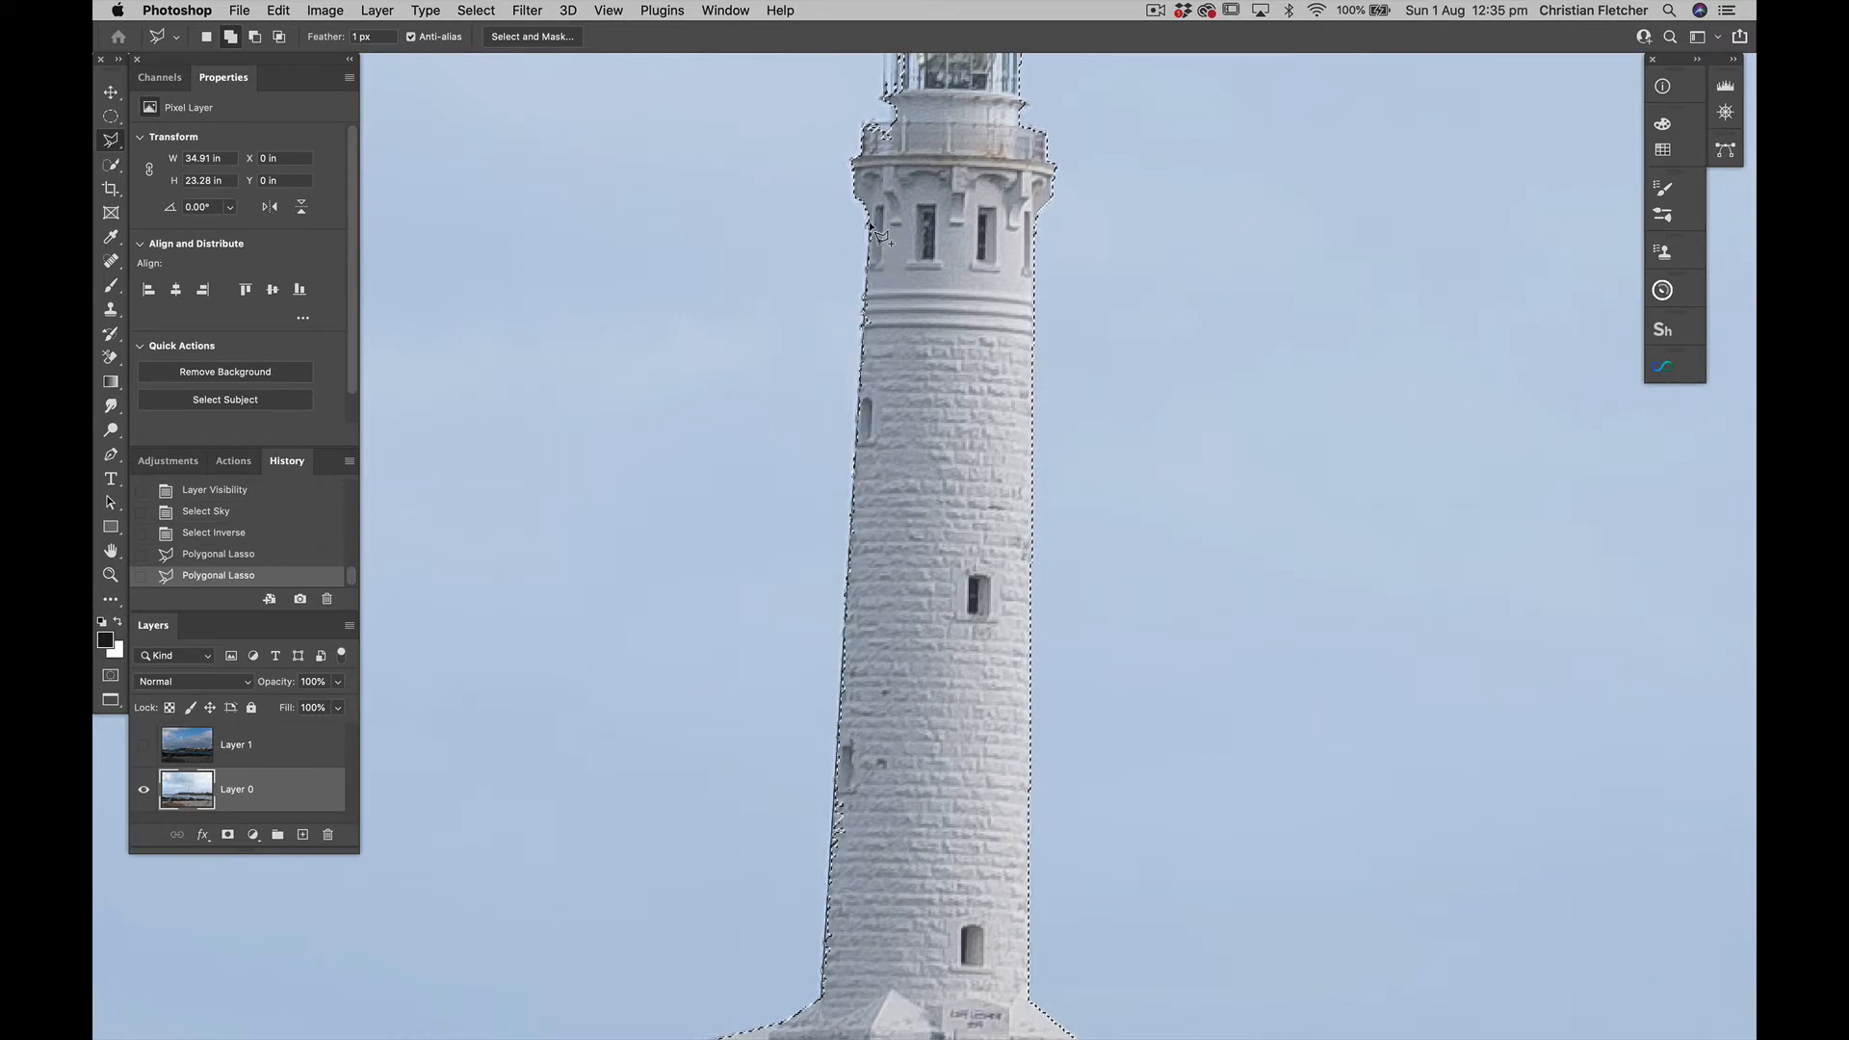
click(928, 287)
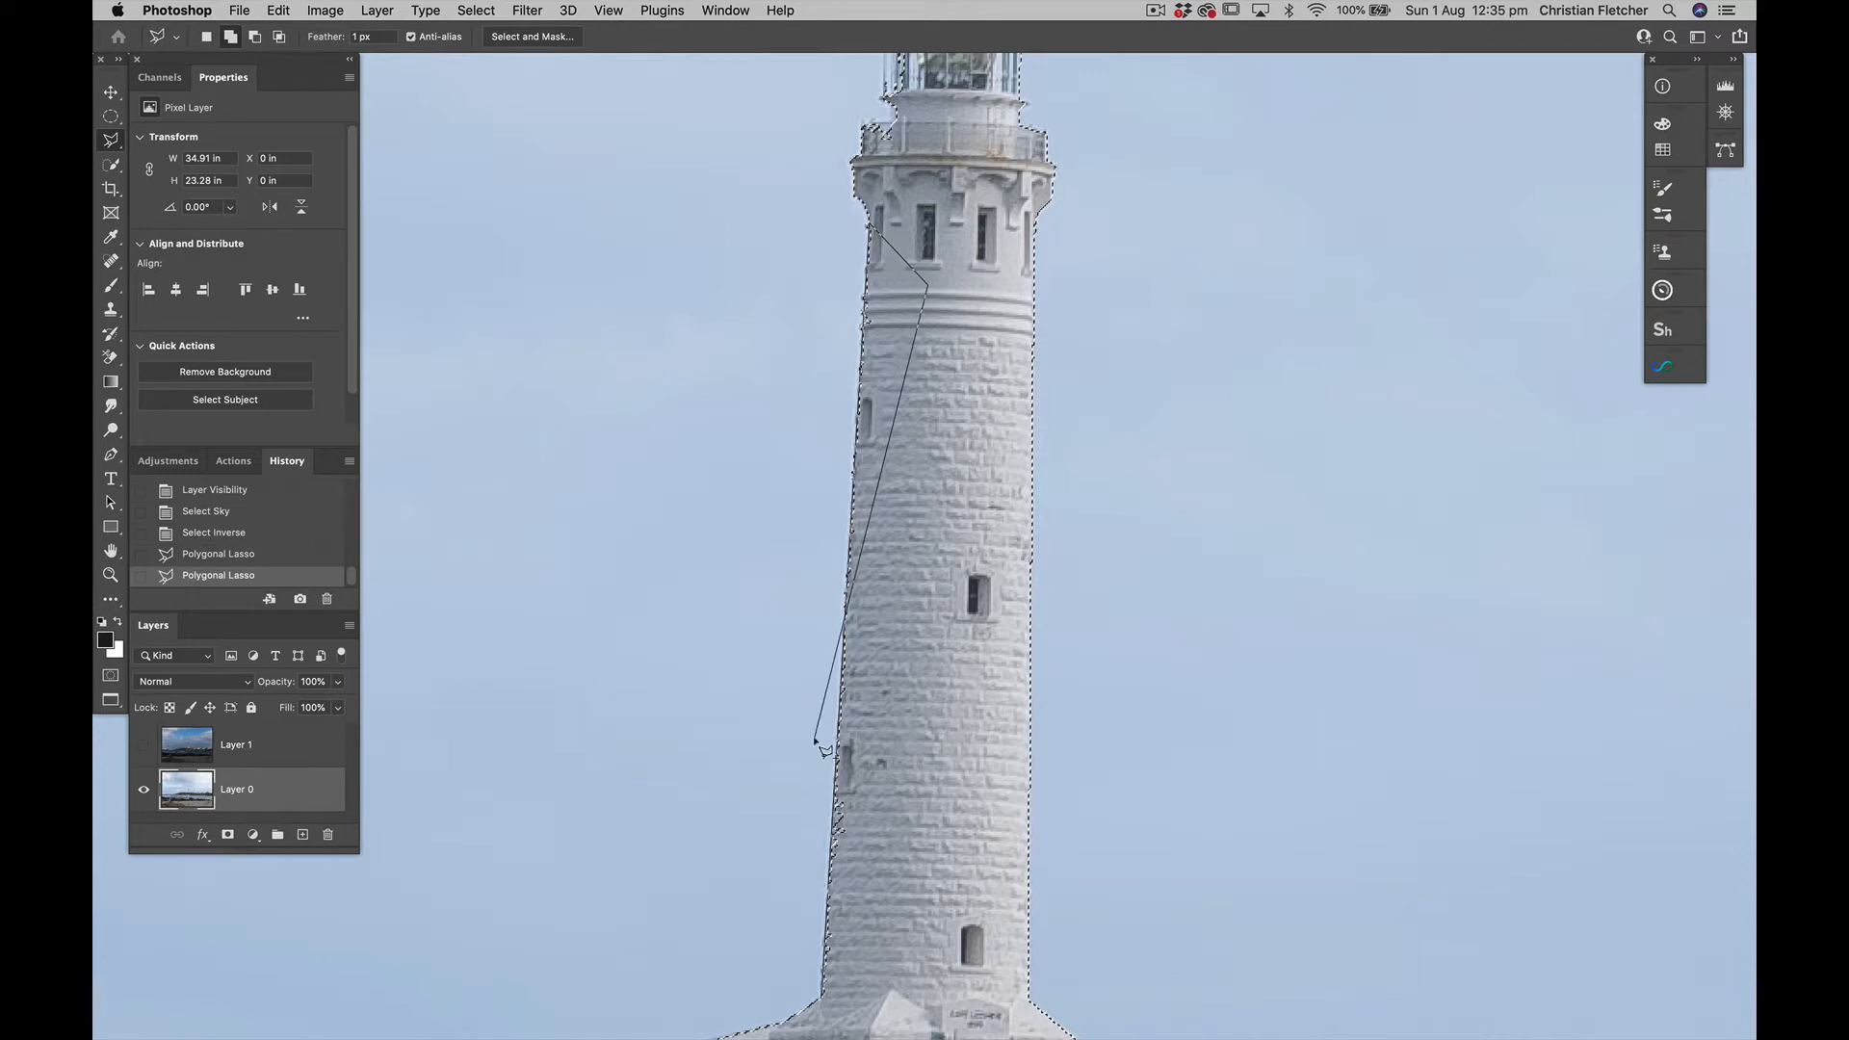
click(828, 1006)
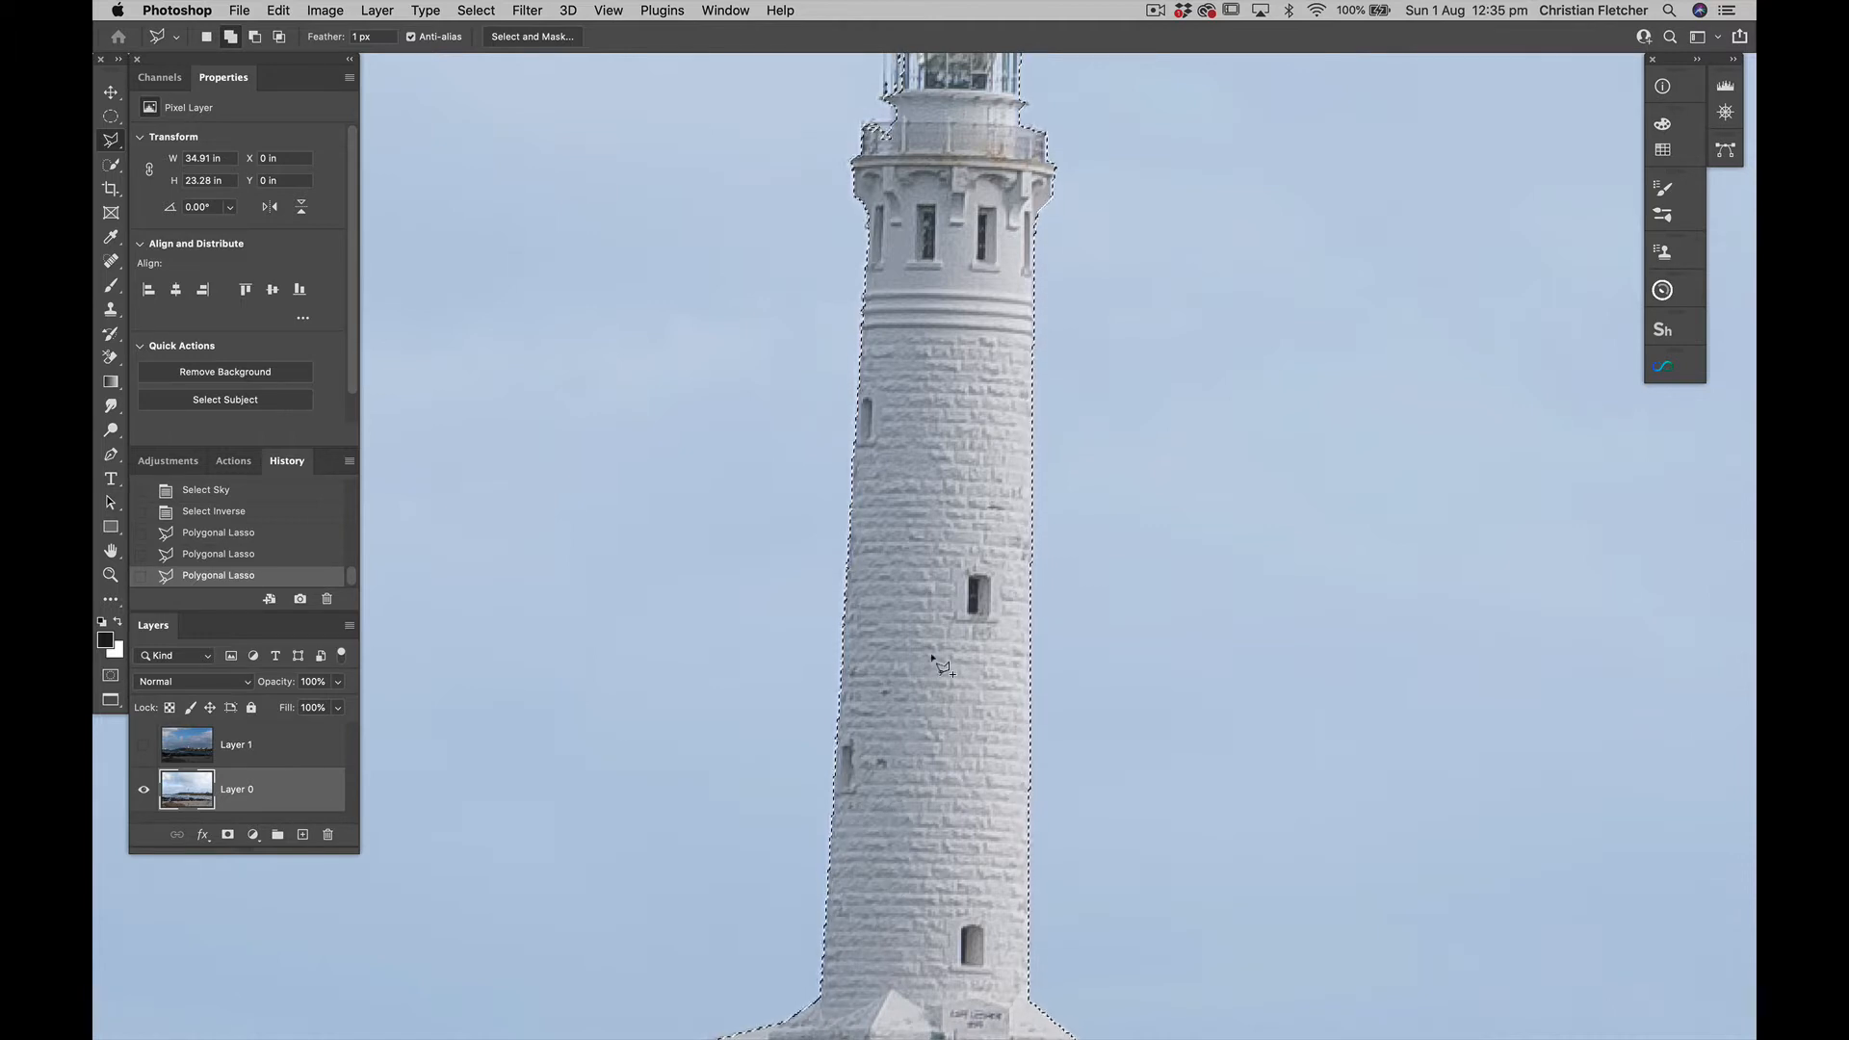
Add the missing parts of the lighthouse's balcony, lantern room and dome to the selection with the freehand Lasso
scroll(919, 466, up, 5)
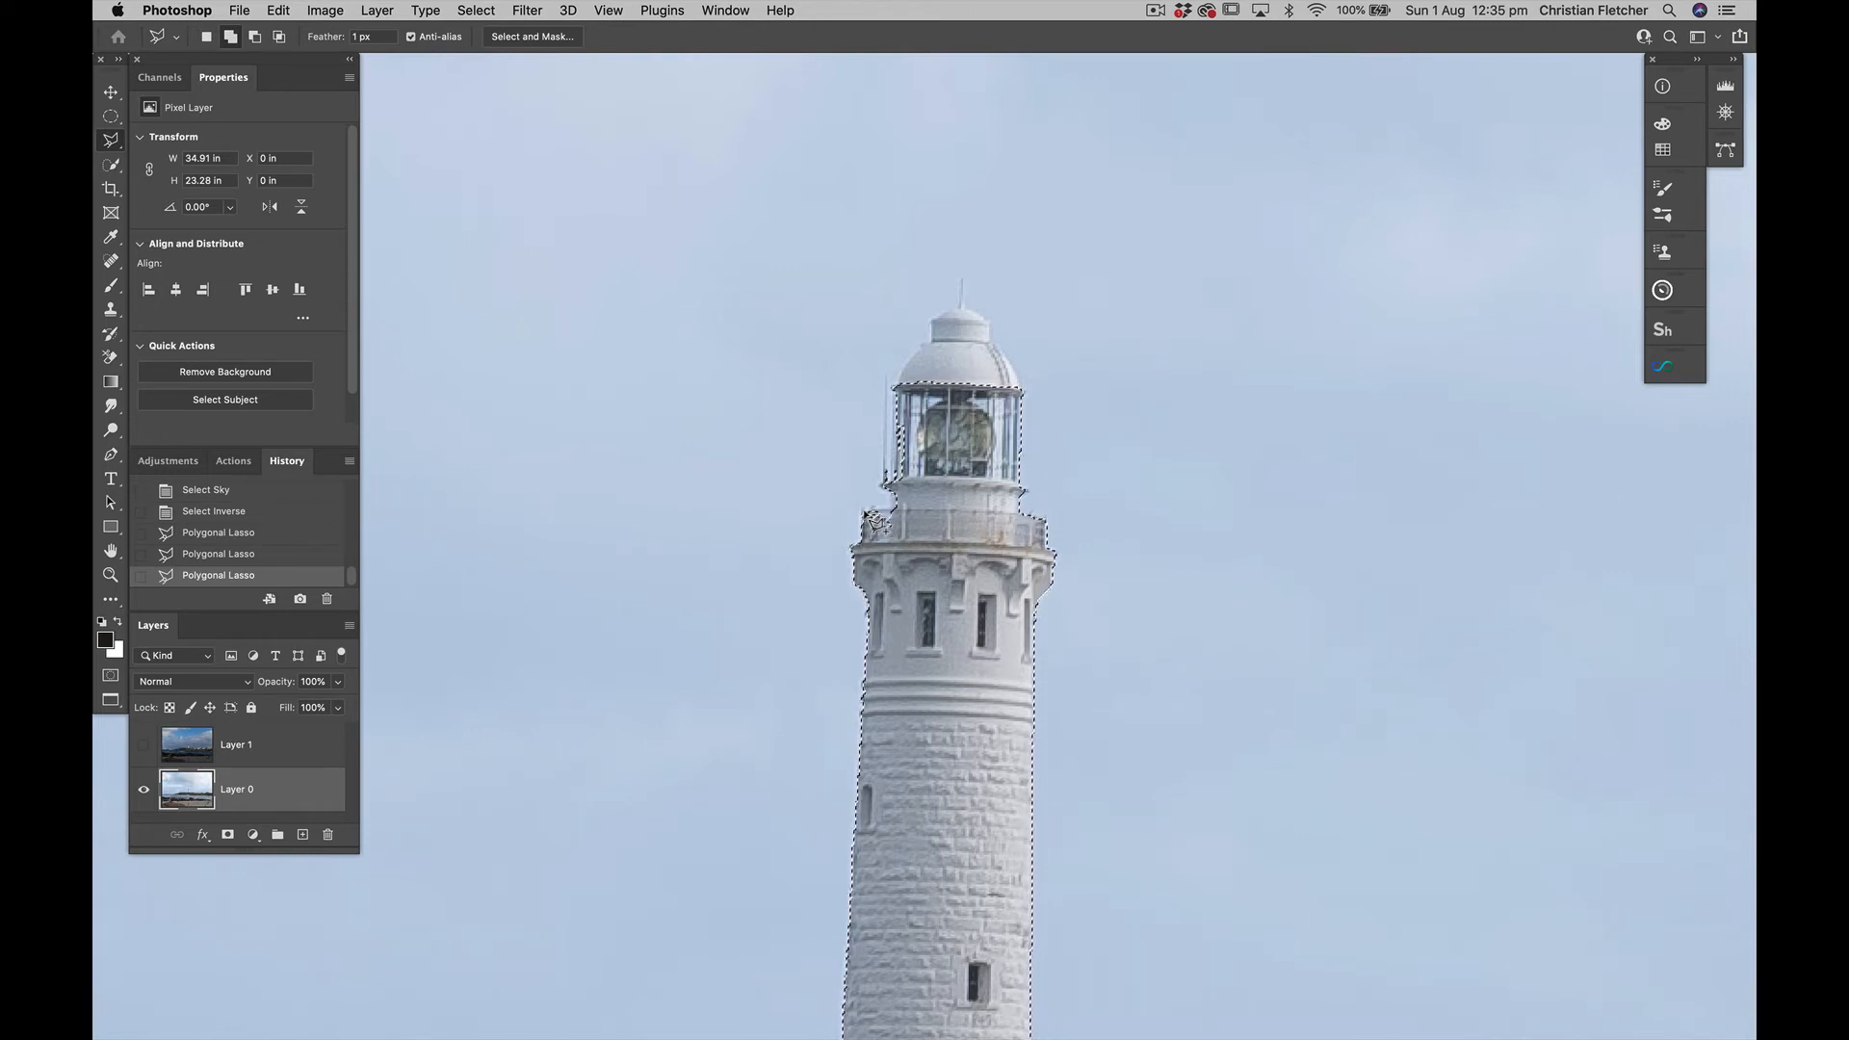
key(shift+l)
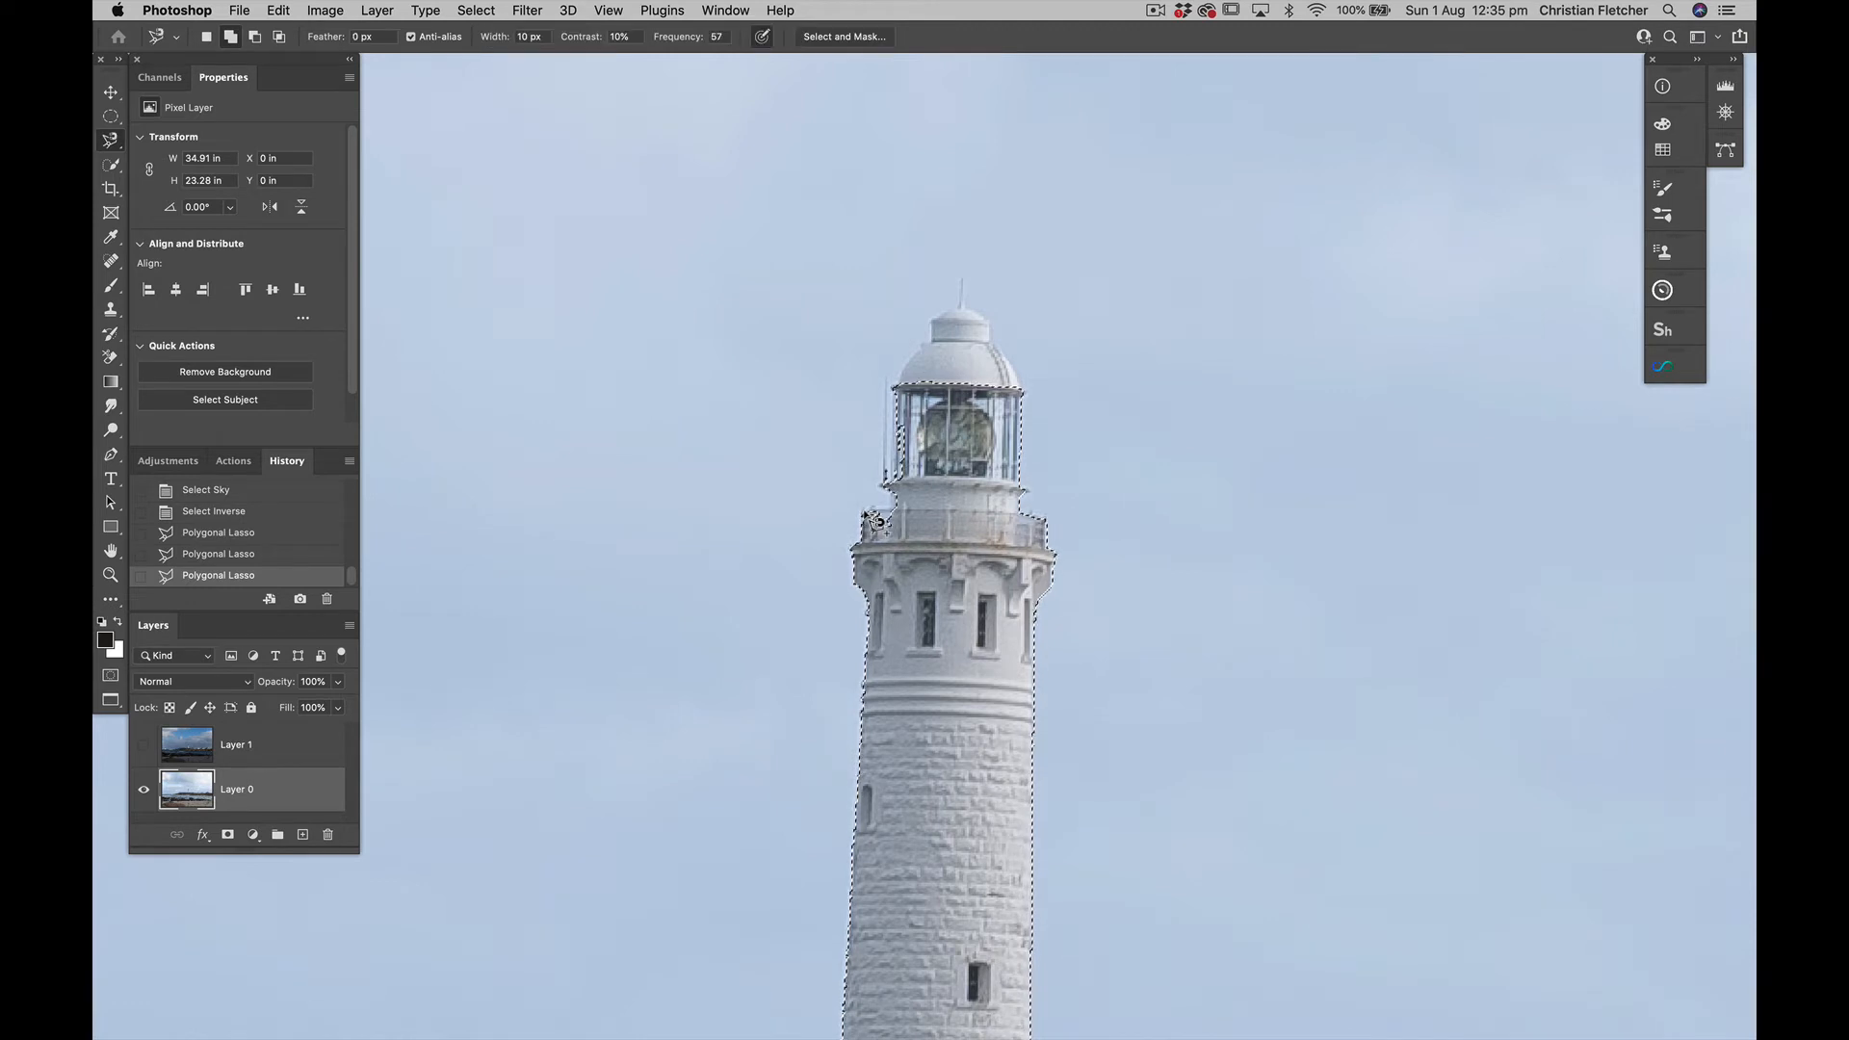
key(shift+l)
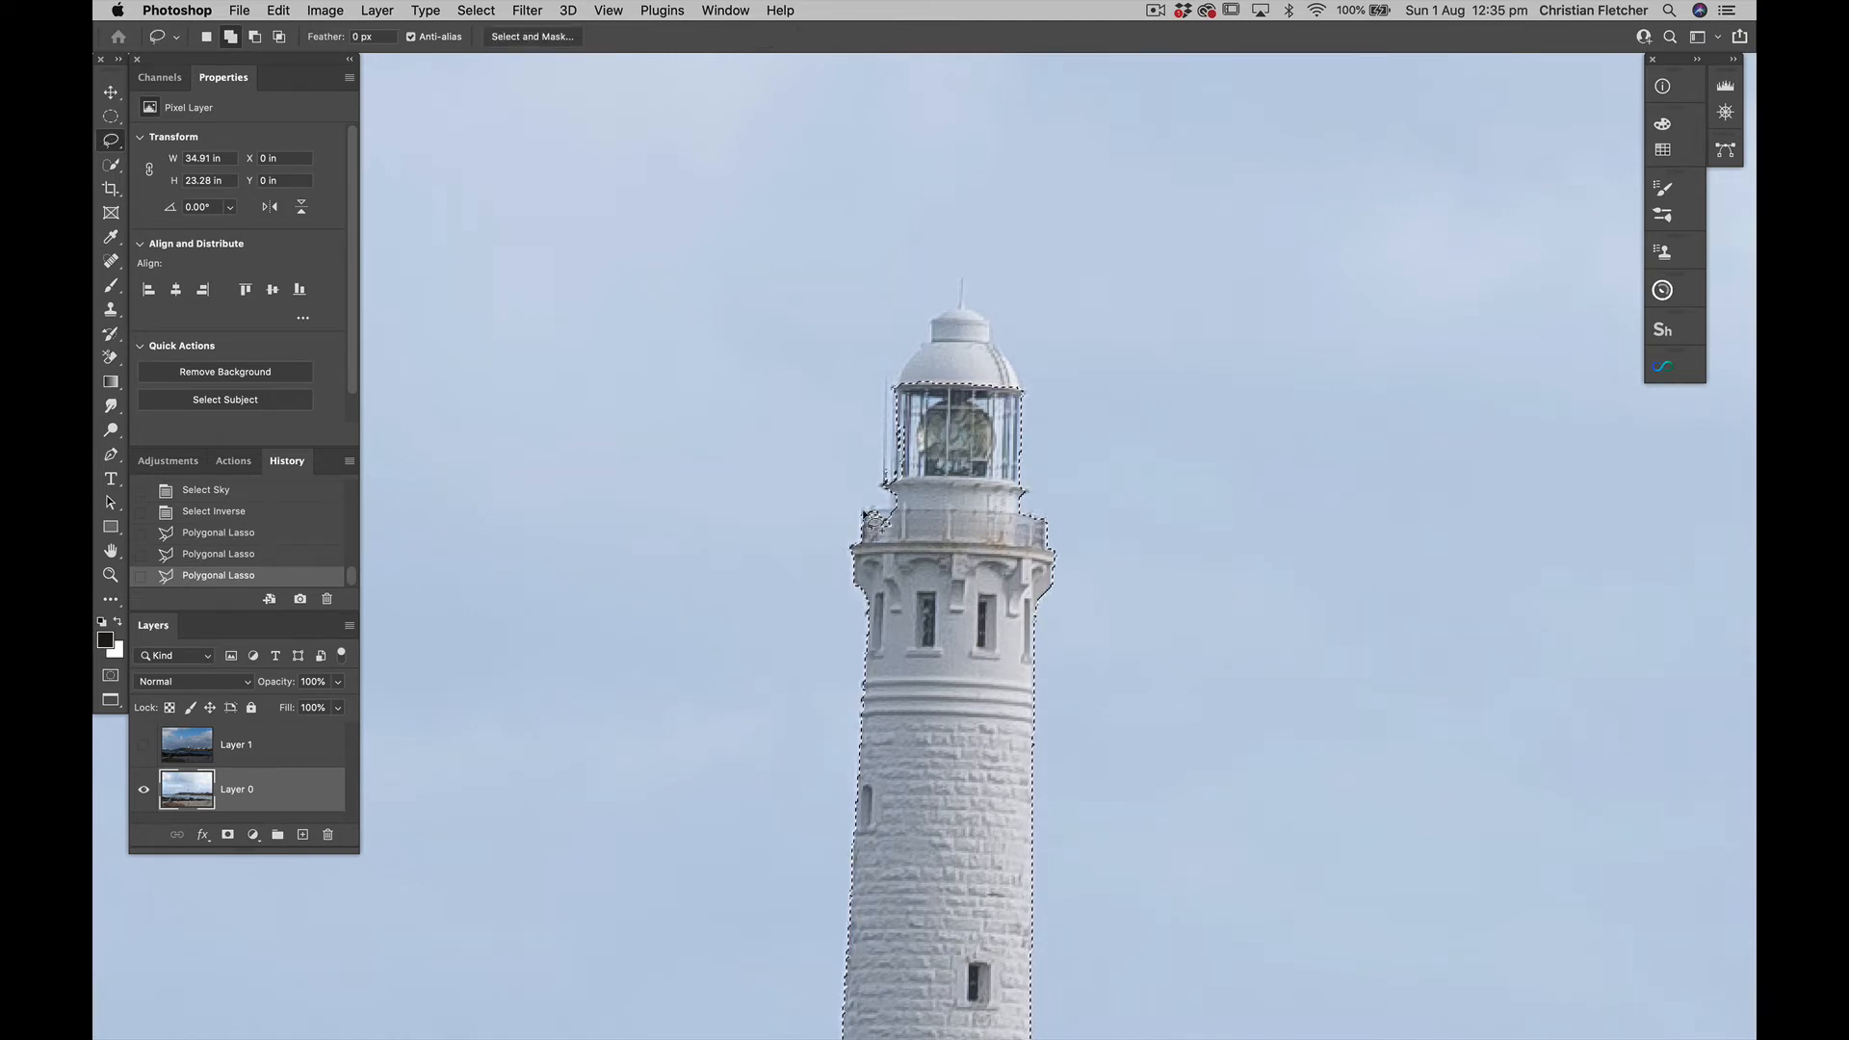
drag(891, 557, 867, 520)
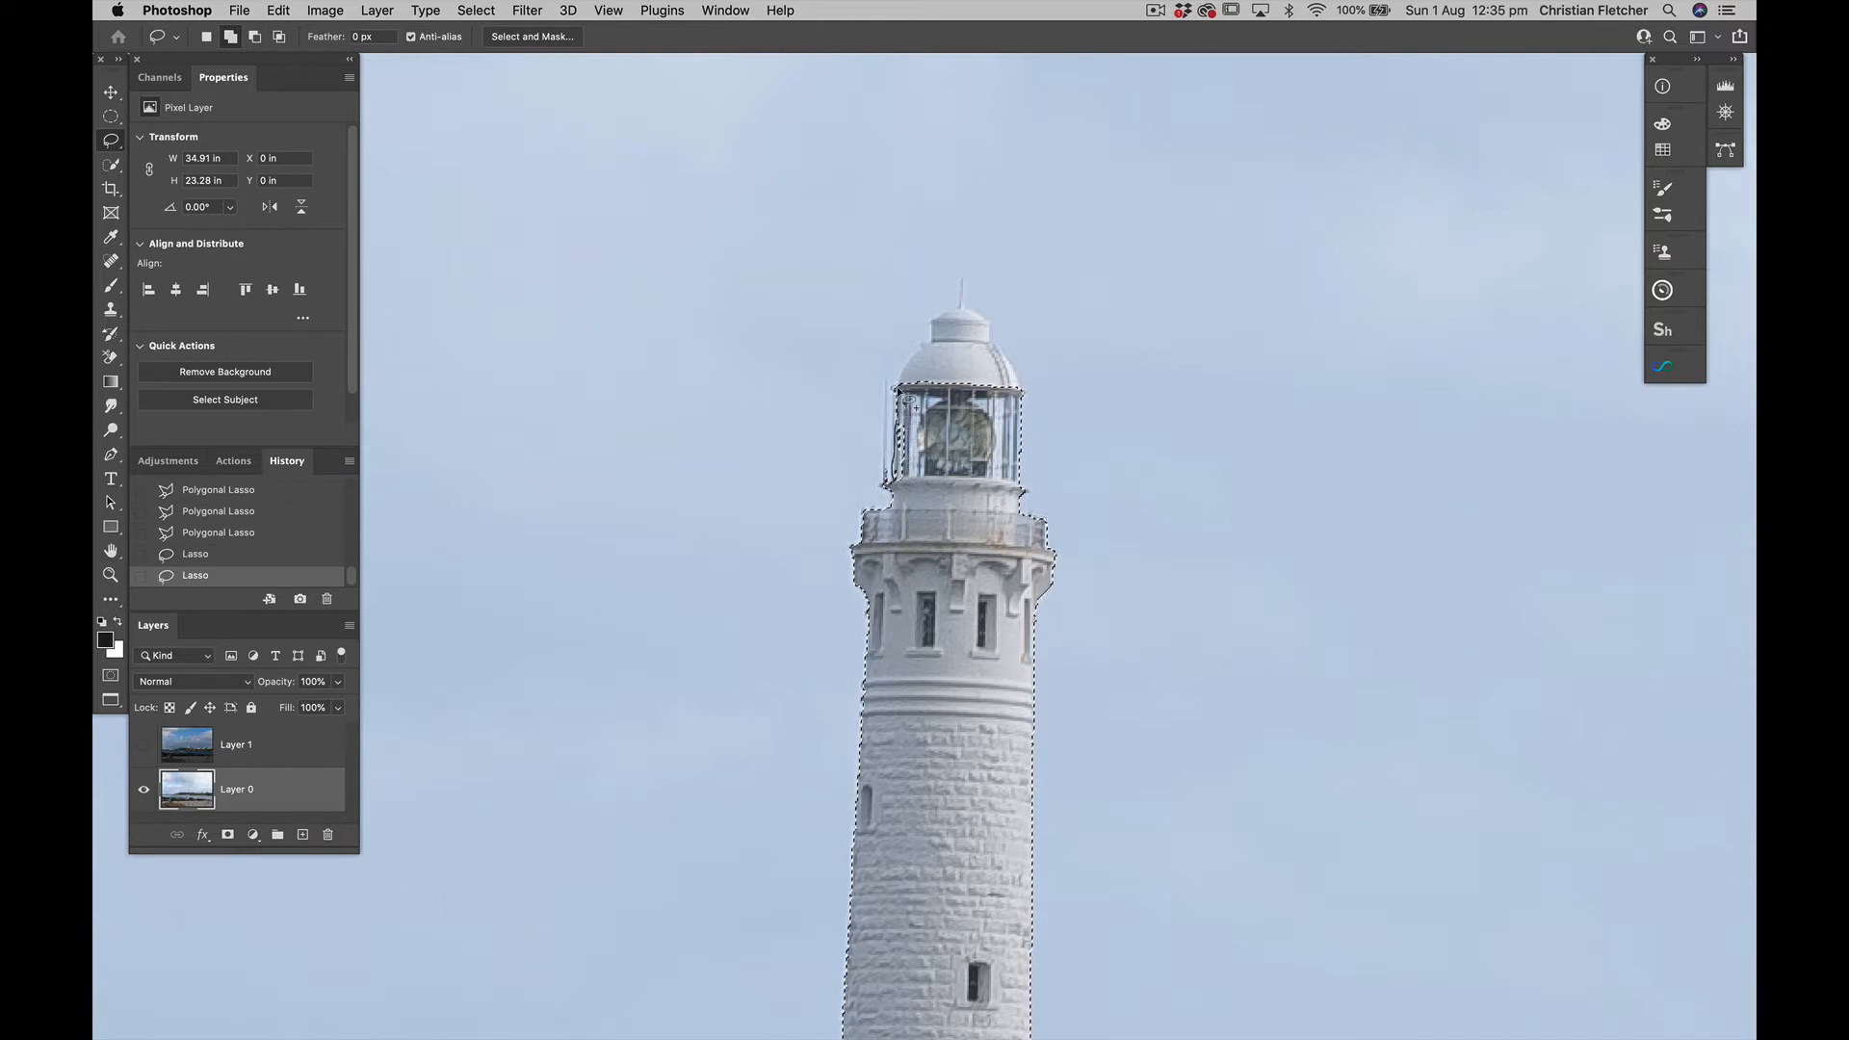
drag(909, 516, 909, 516)
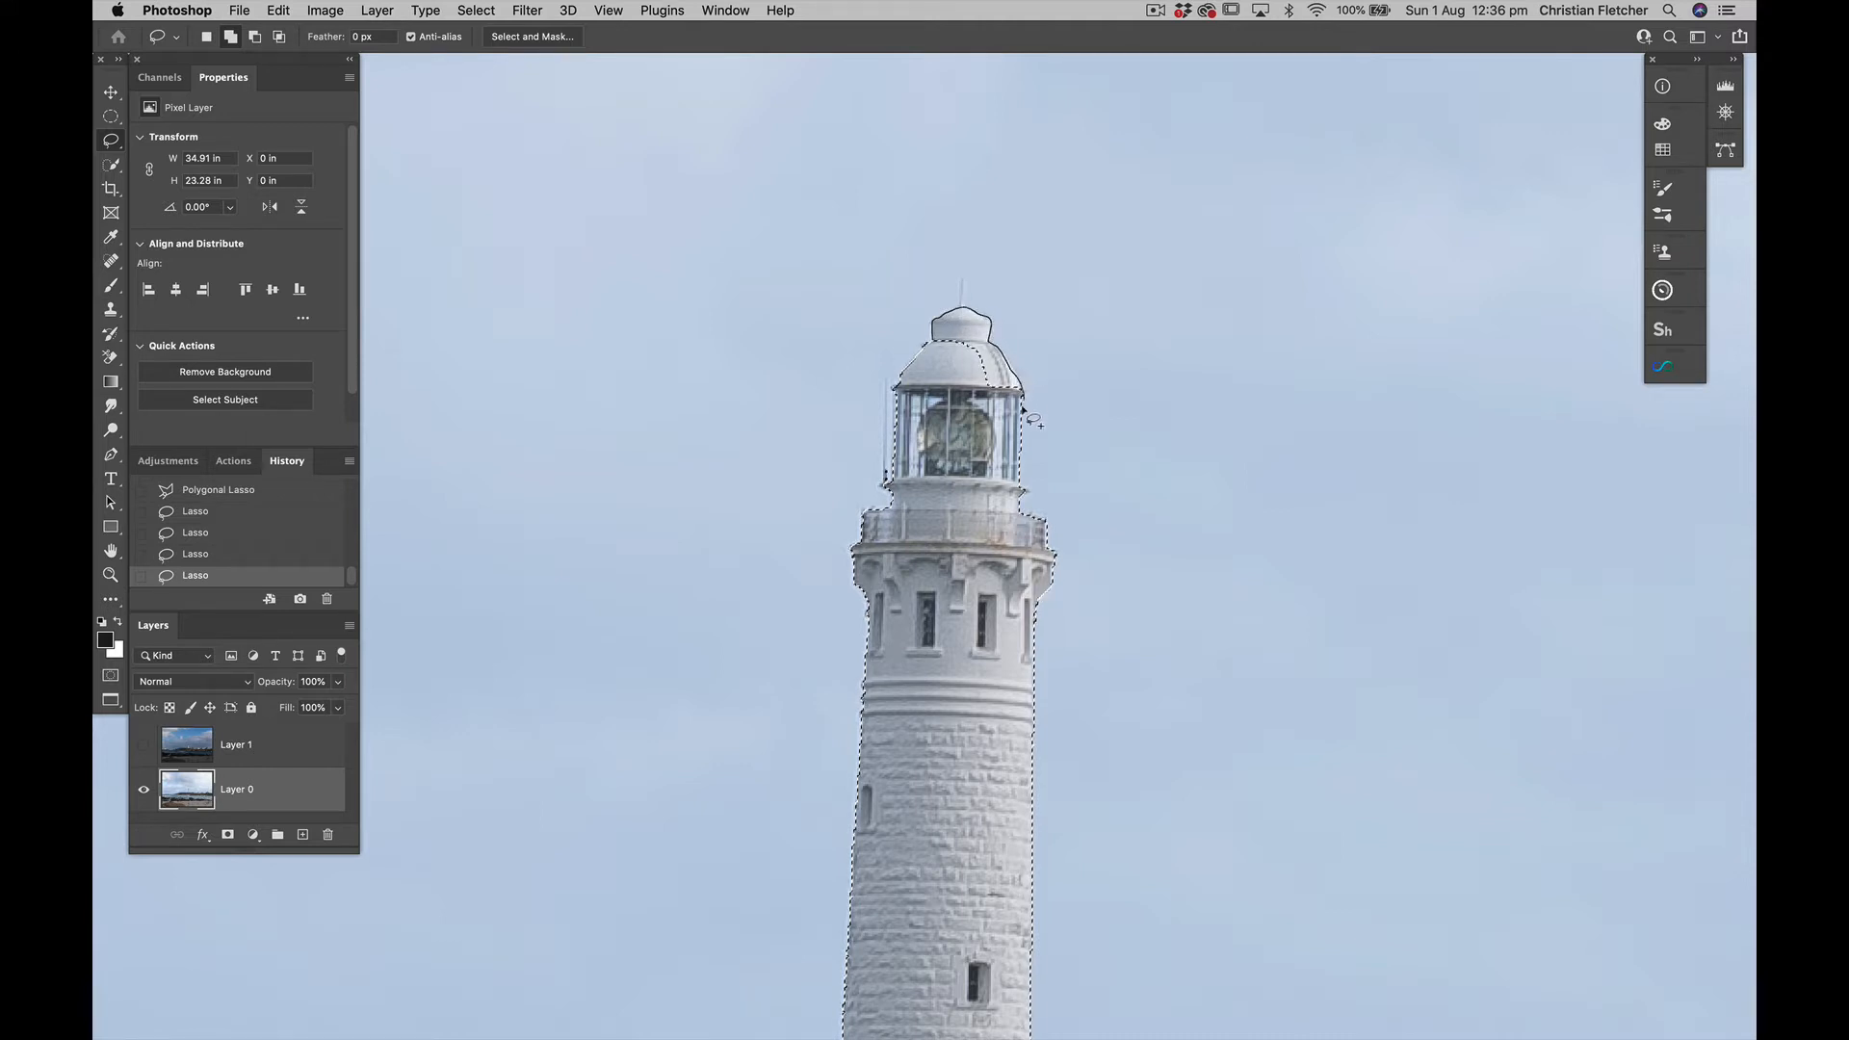
drag(1023, 410, 985, 467)
Add the gap at the round chimney on the low building beside the pyramid-roofed house to the selection with the Lasso
scroll(958, 369, down, 15)
scroll(958, 369, up, 3)
scroll(958, 368, right, 10)
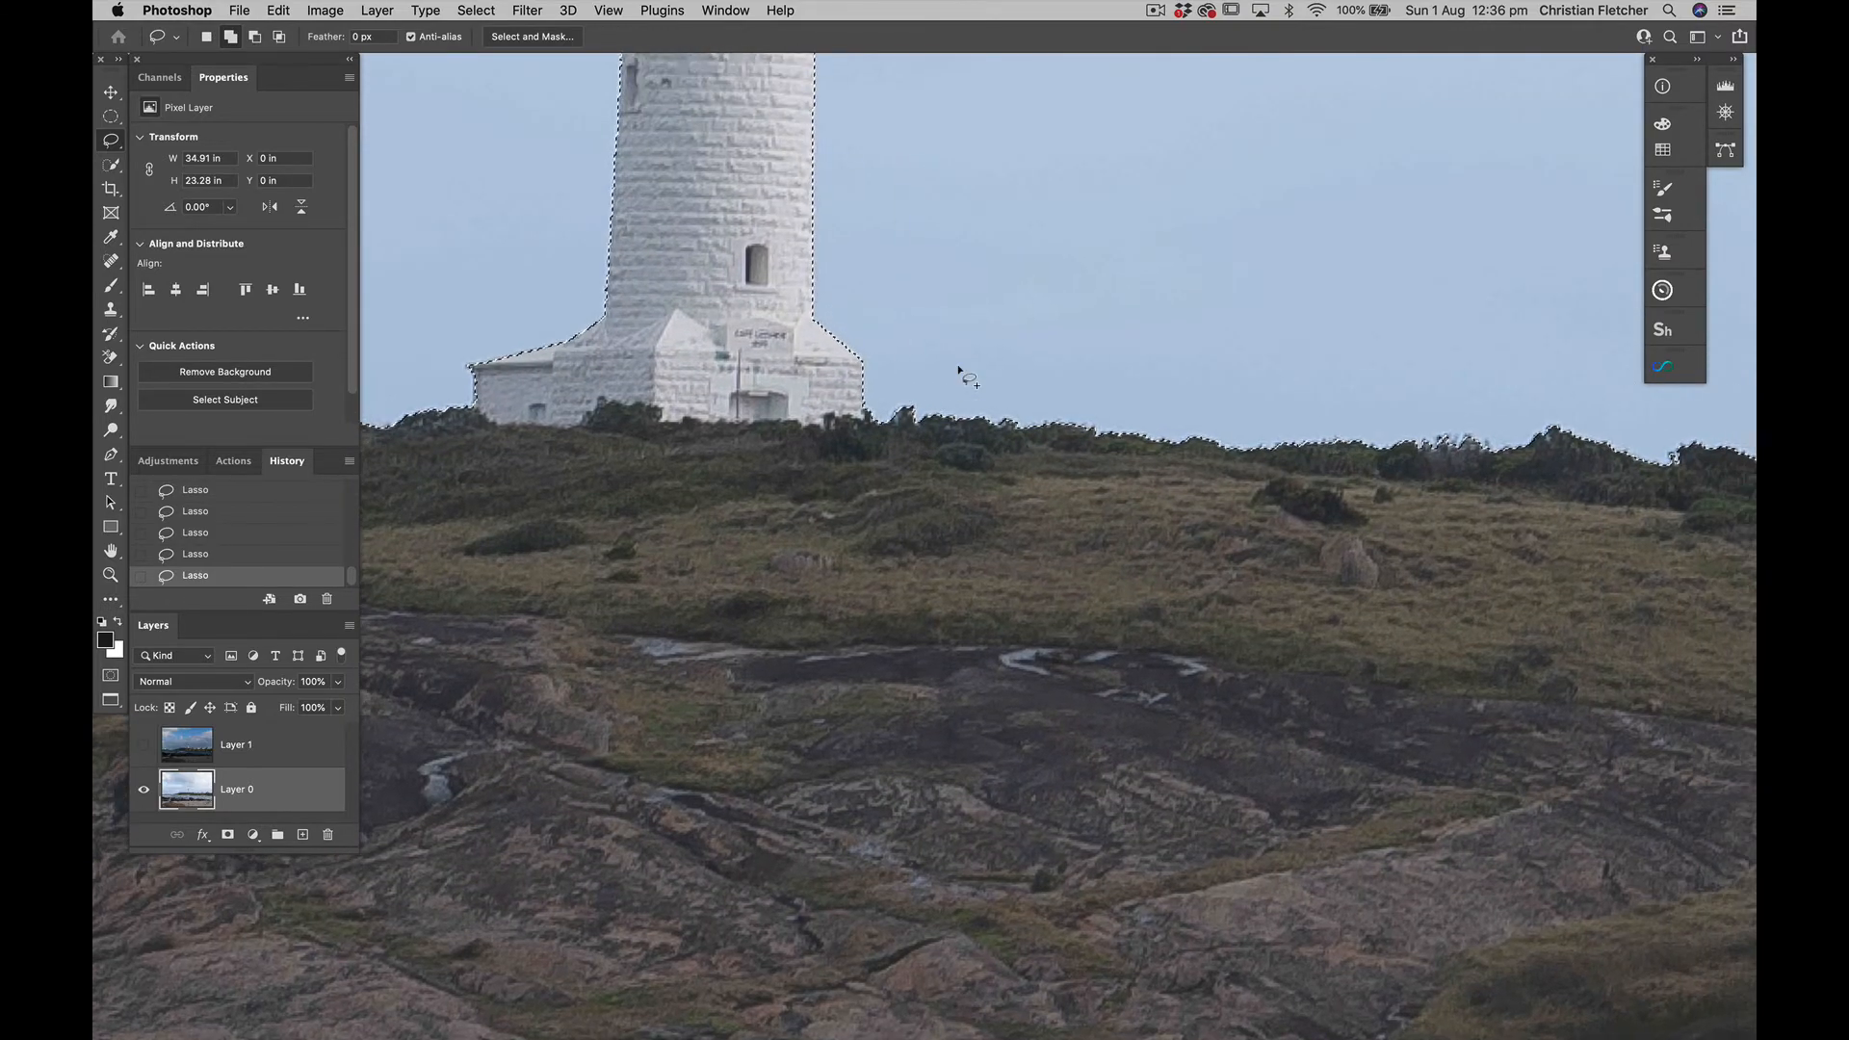
scroll(958, 364, right, 15)
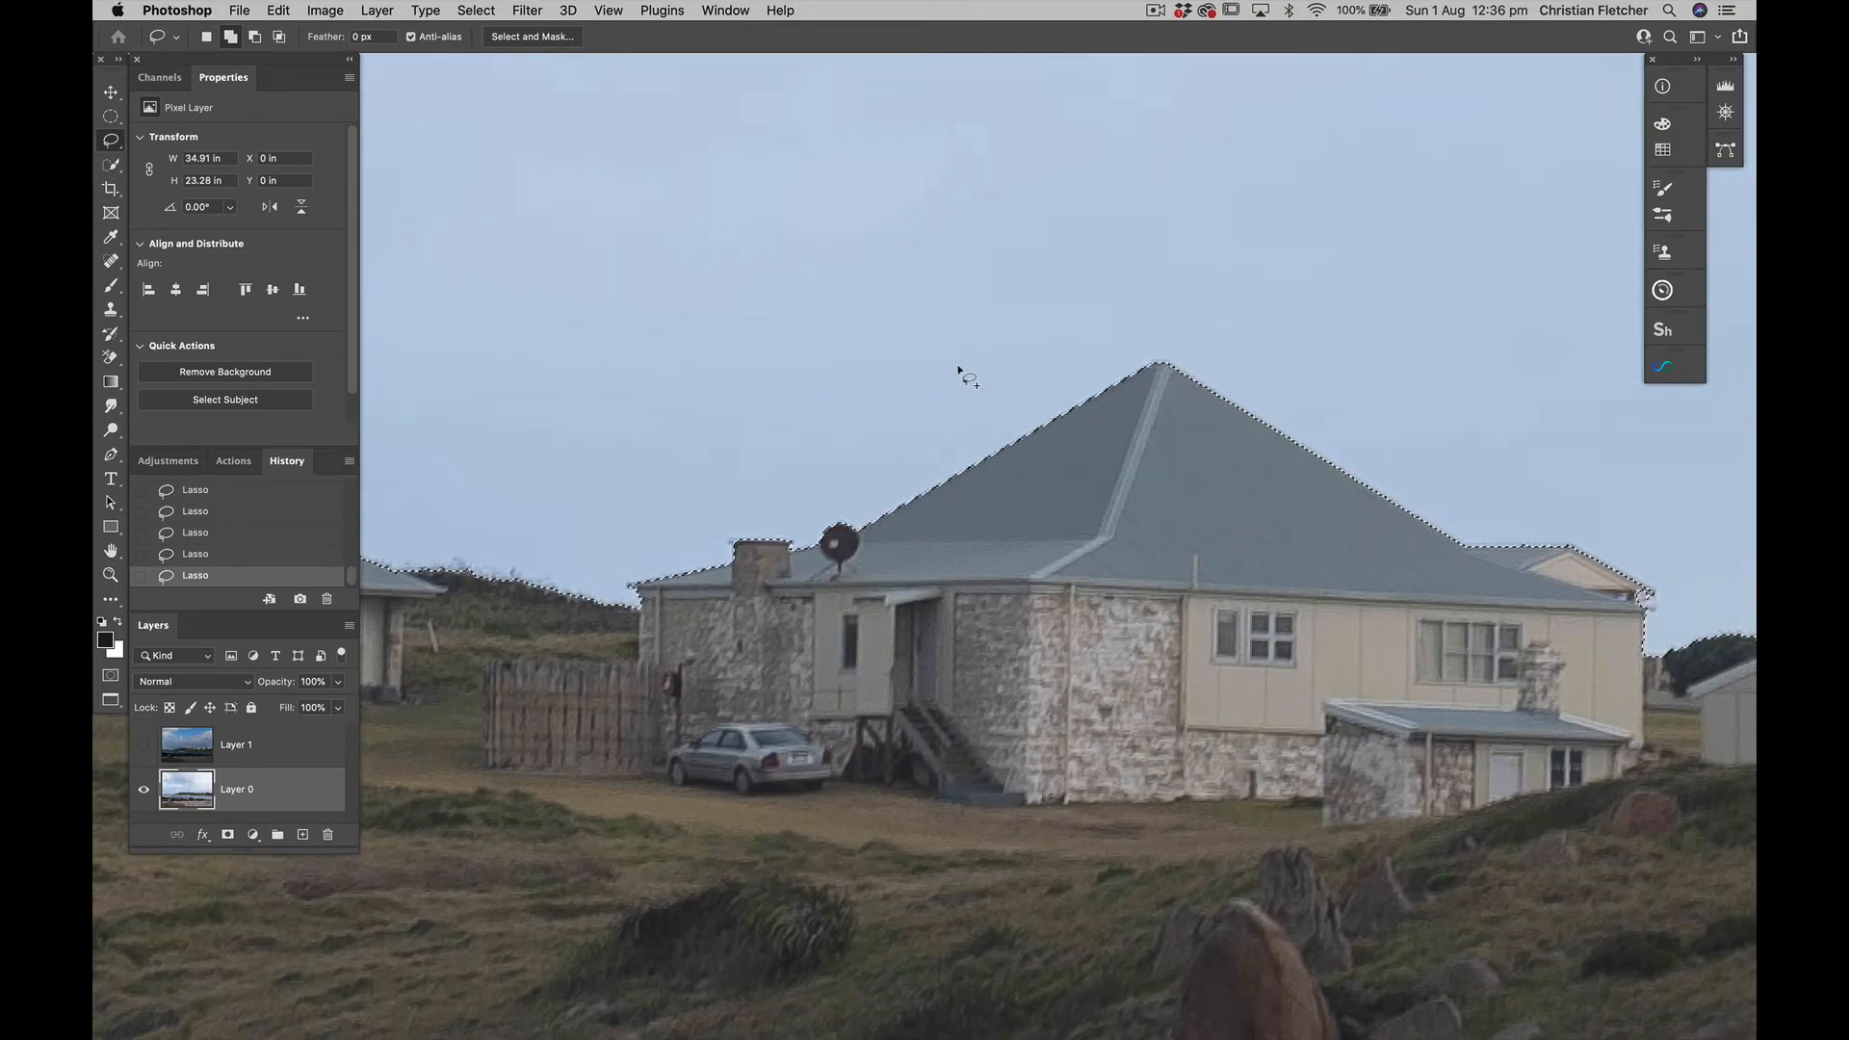
scroll(958, 366, right, 15)
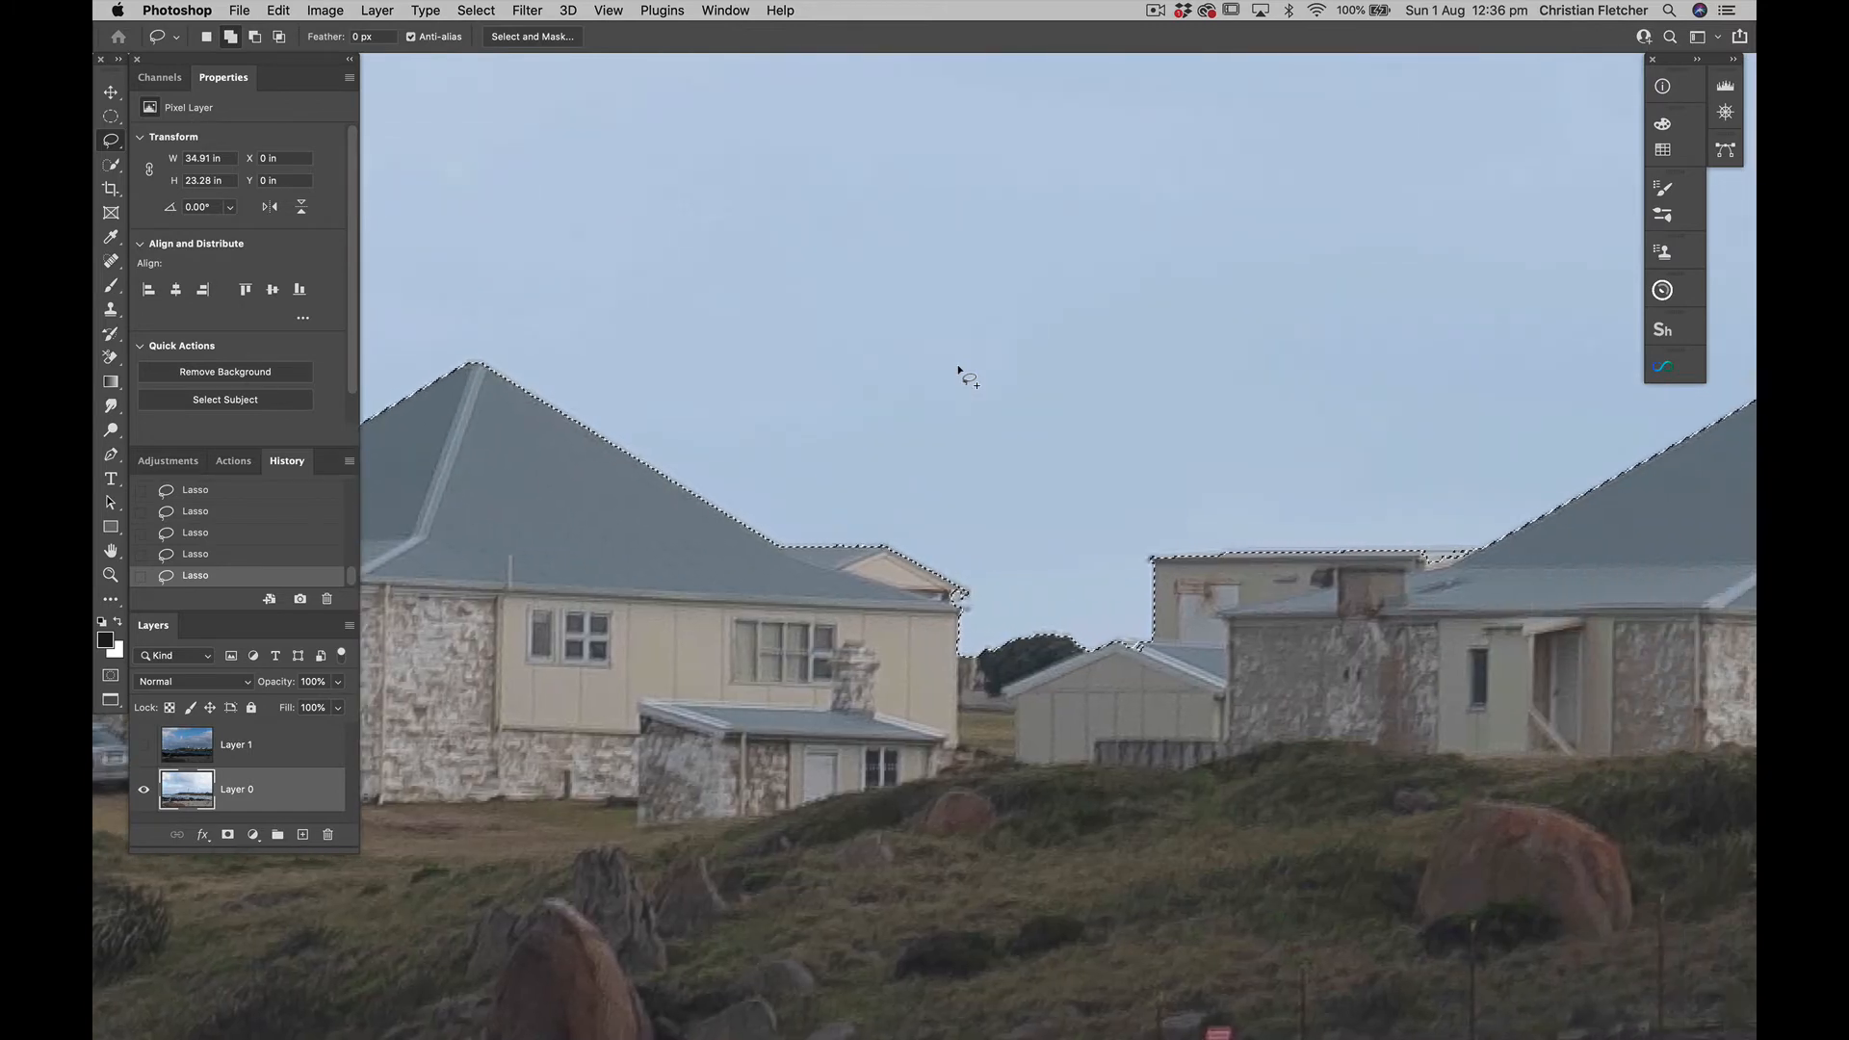
scroll(958, 364, right, 15)
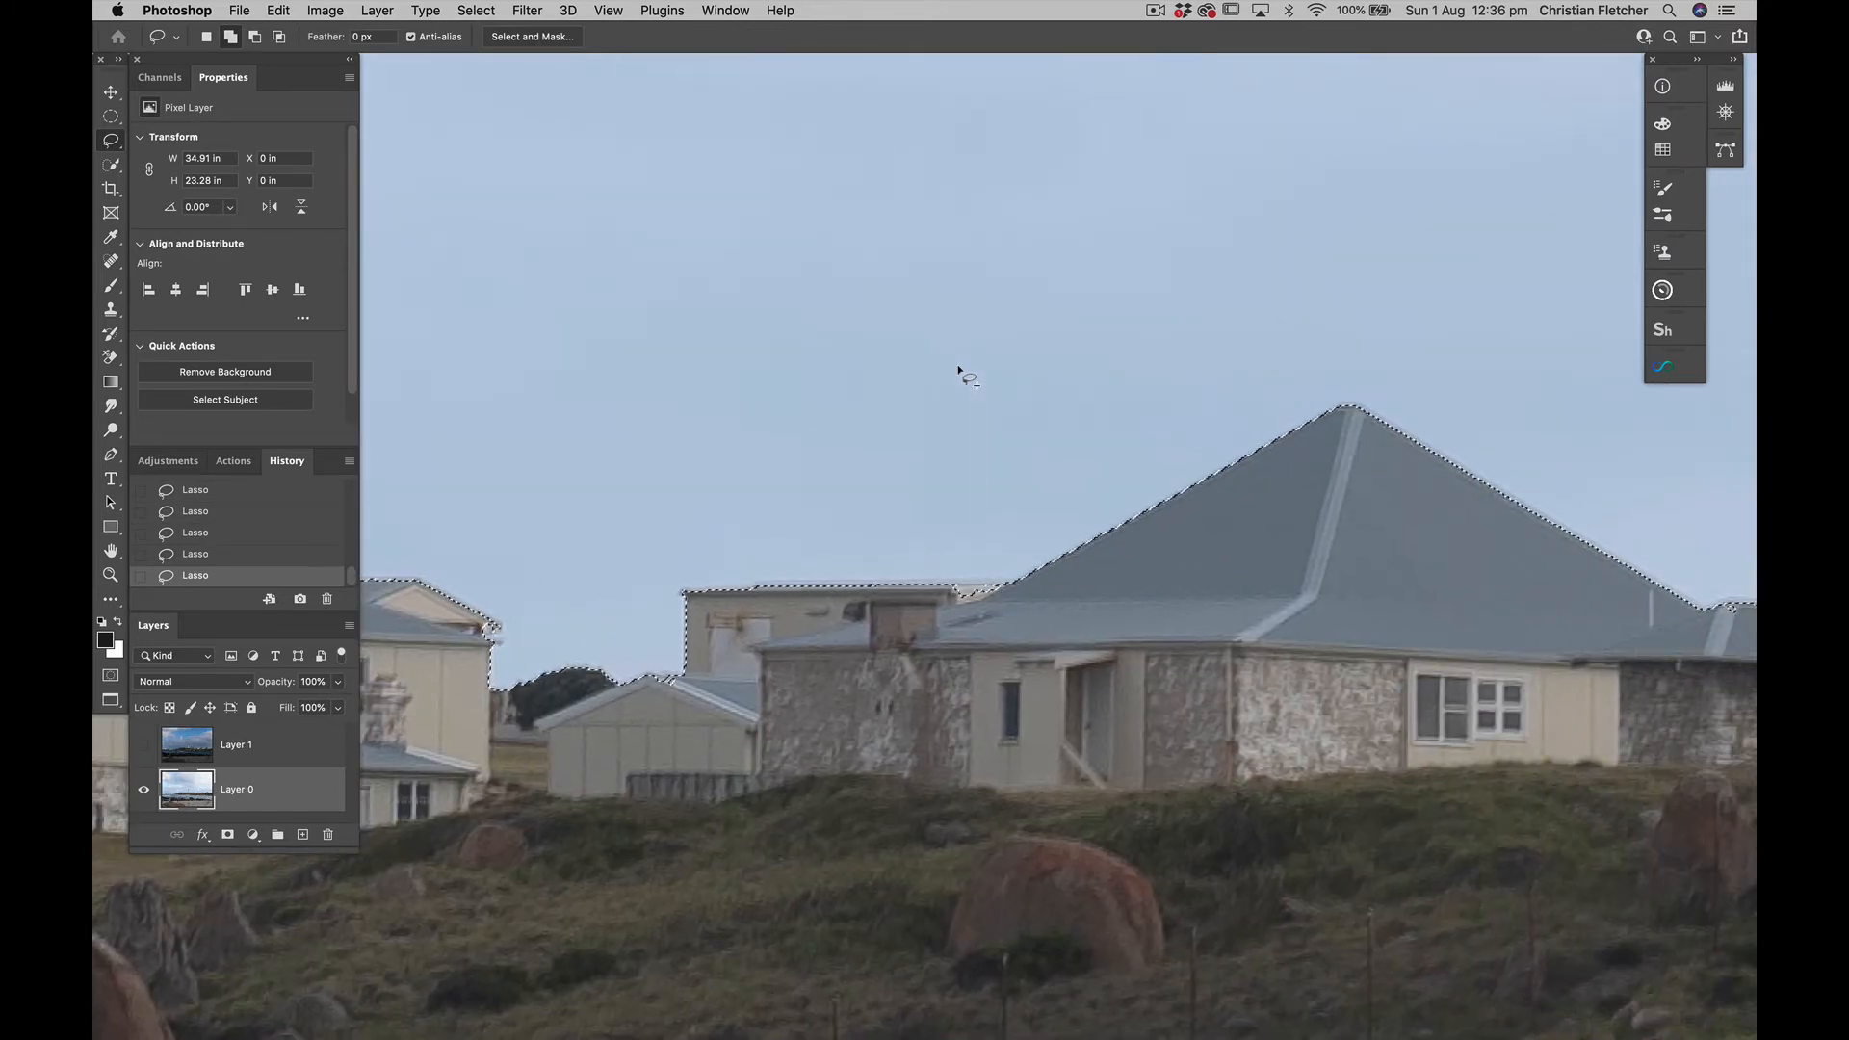
scroll(958, 364, right, 10)
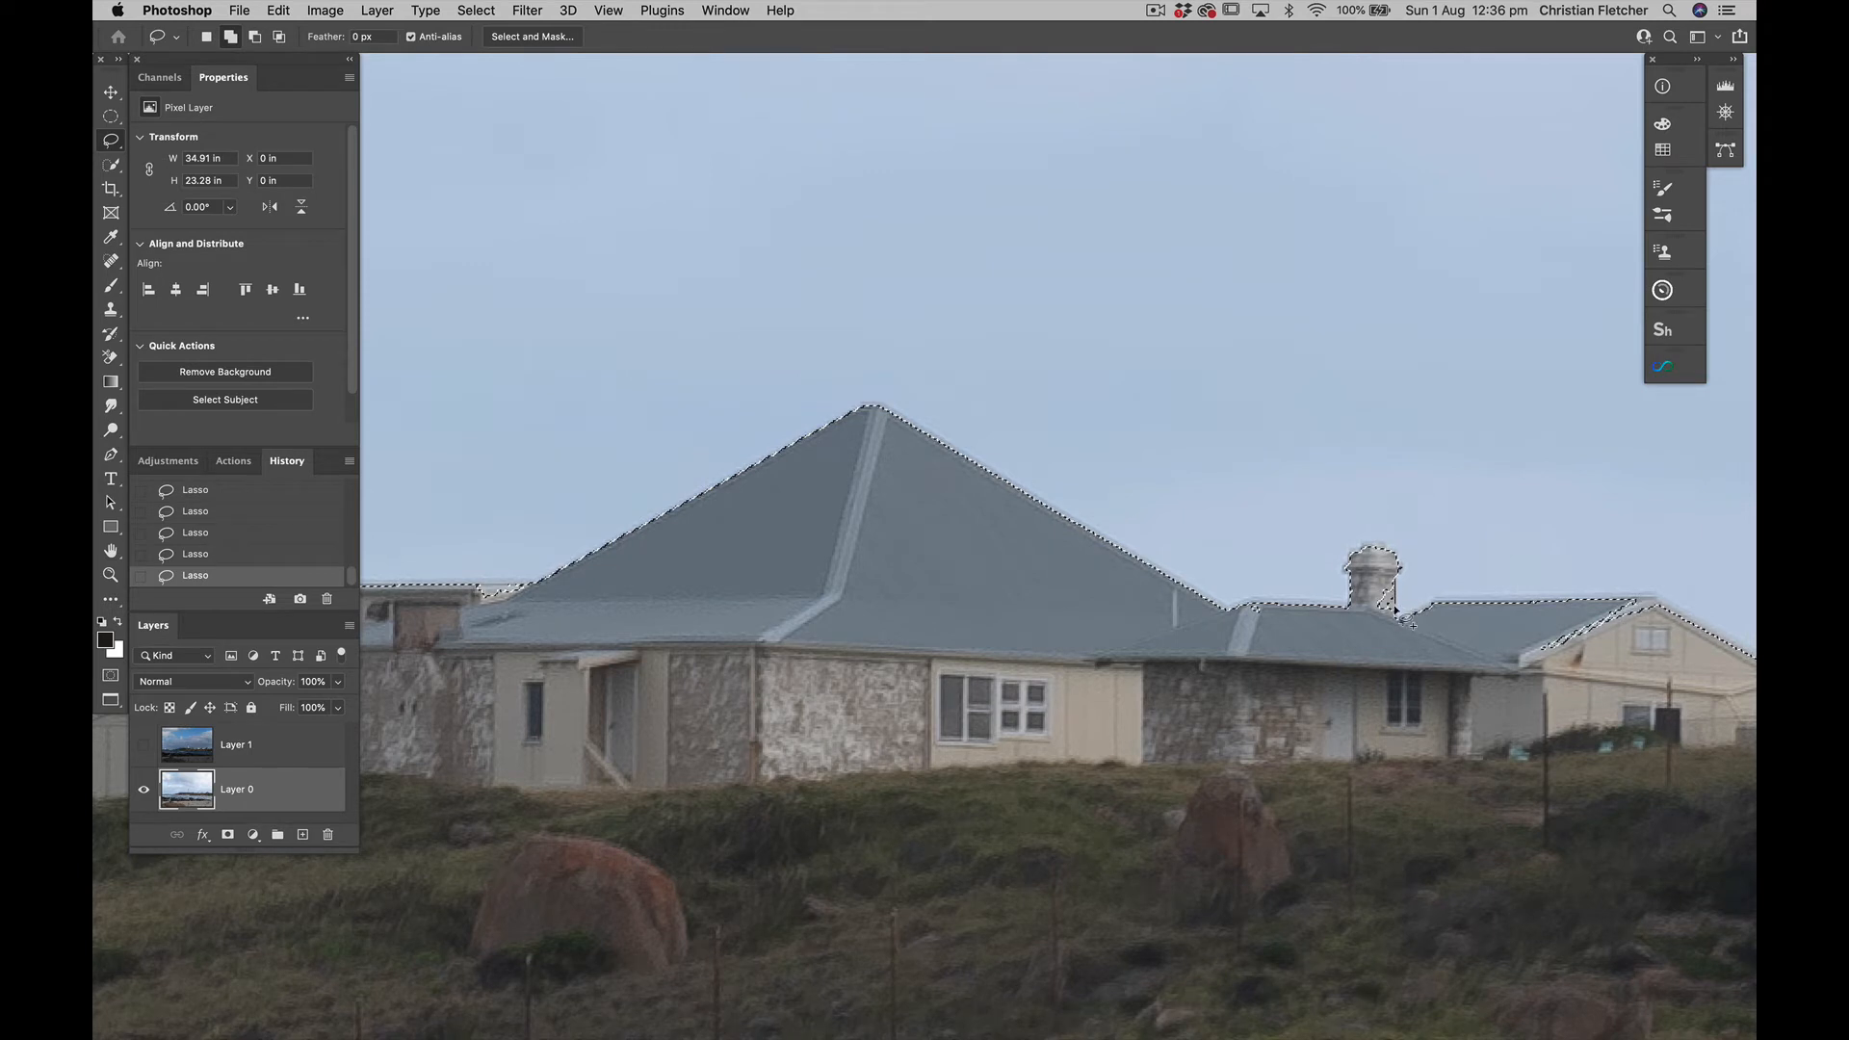
drag(1348, 631, 1349, 617)
Add the cream building's gable and roof edge to the selection with the Polygonal Lasso
scroll(1339, 619, right, 3)
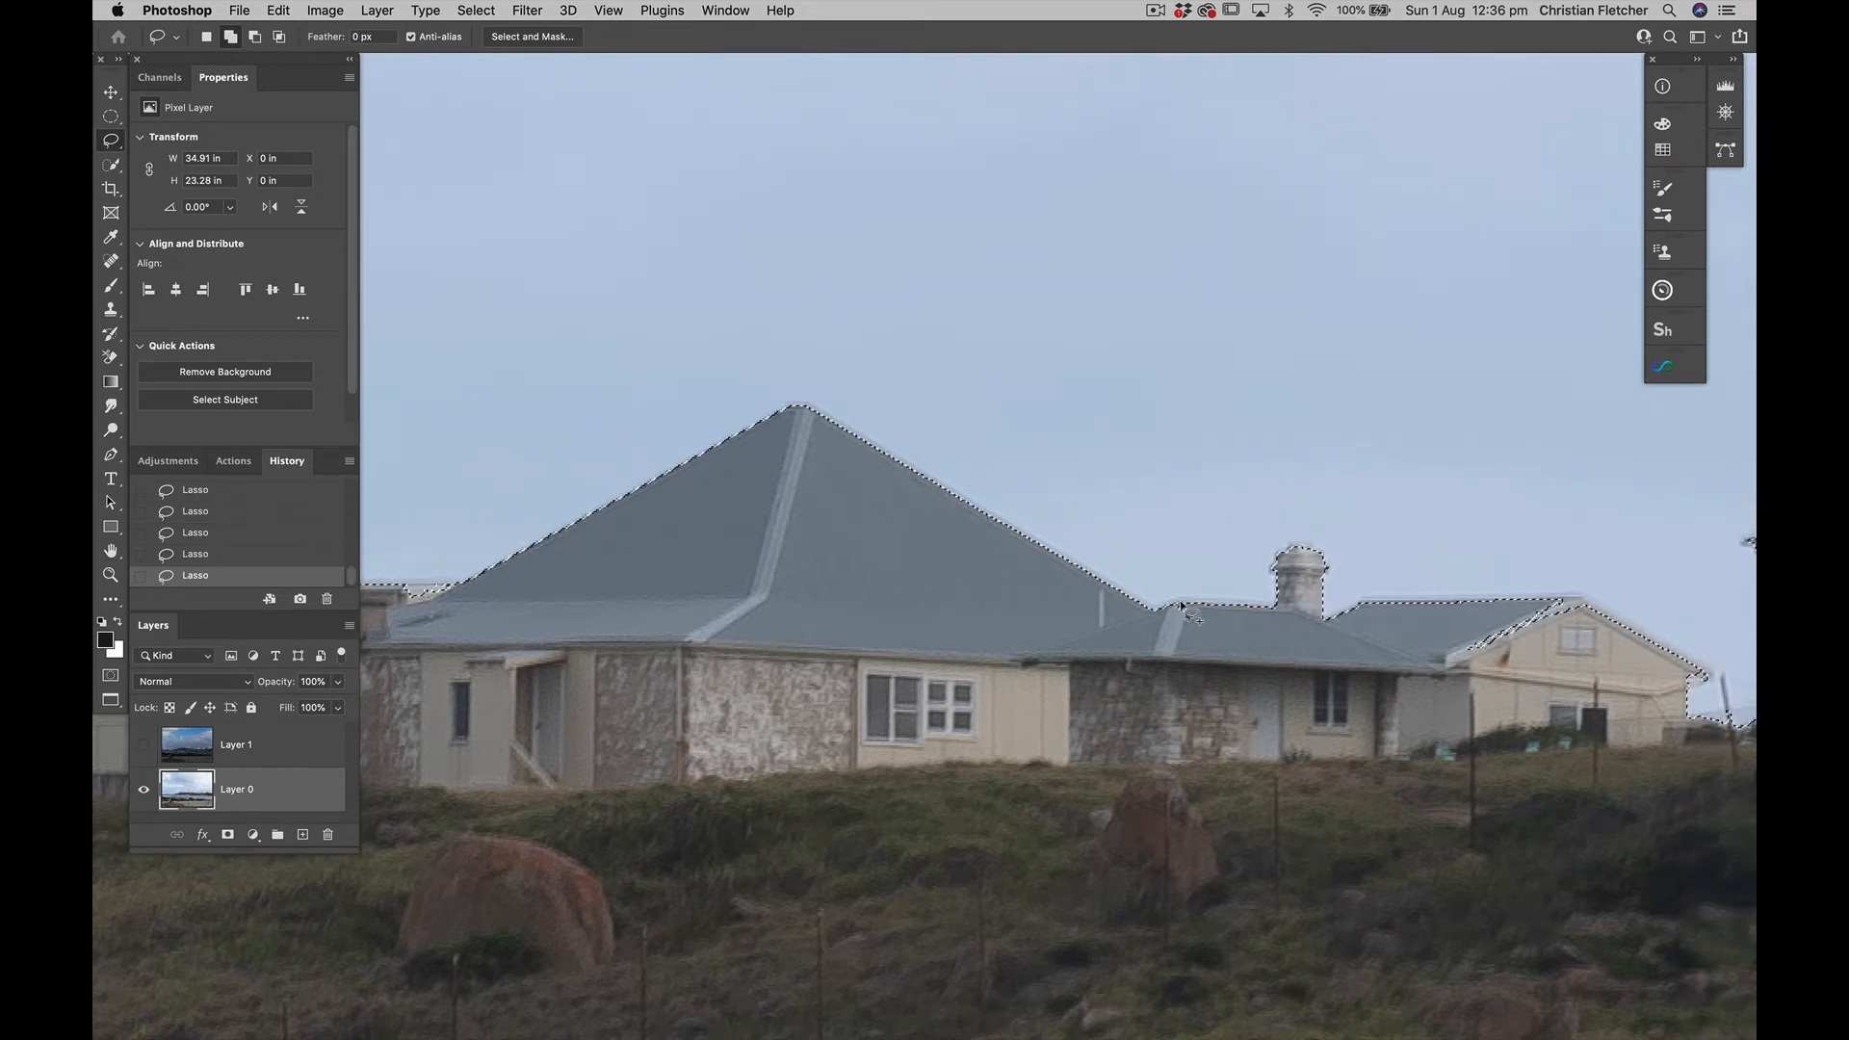
scroll(1272, 607, right, 6)
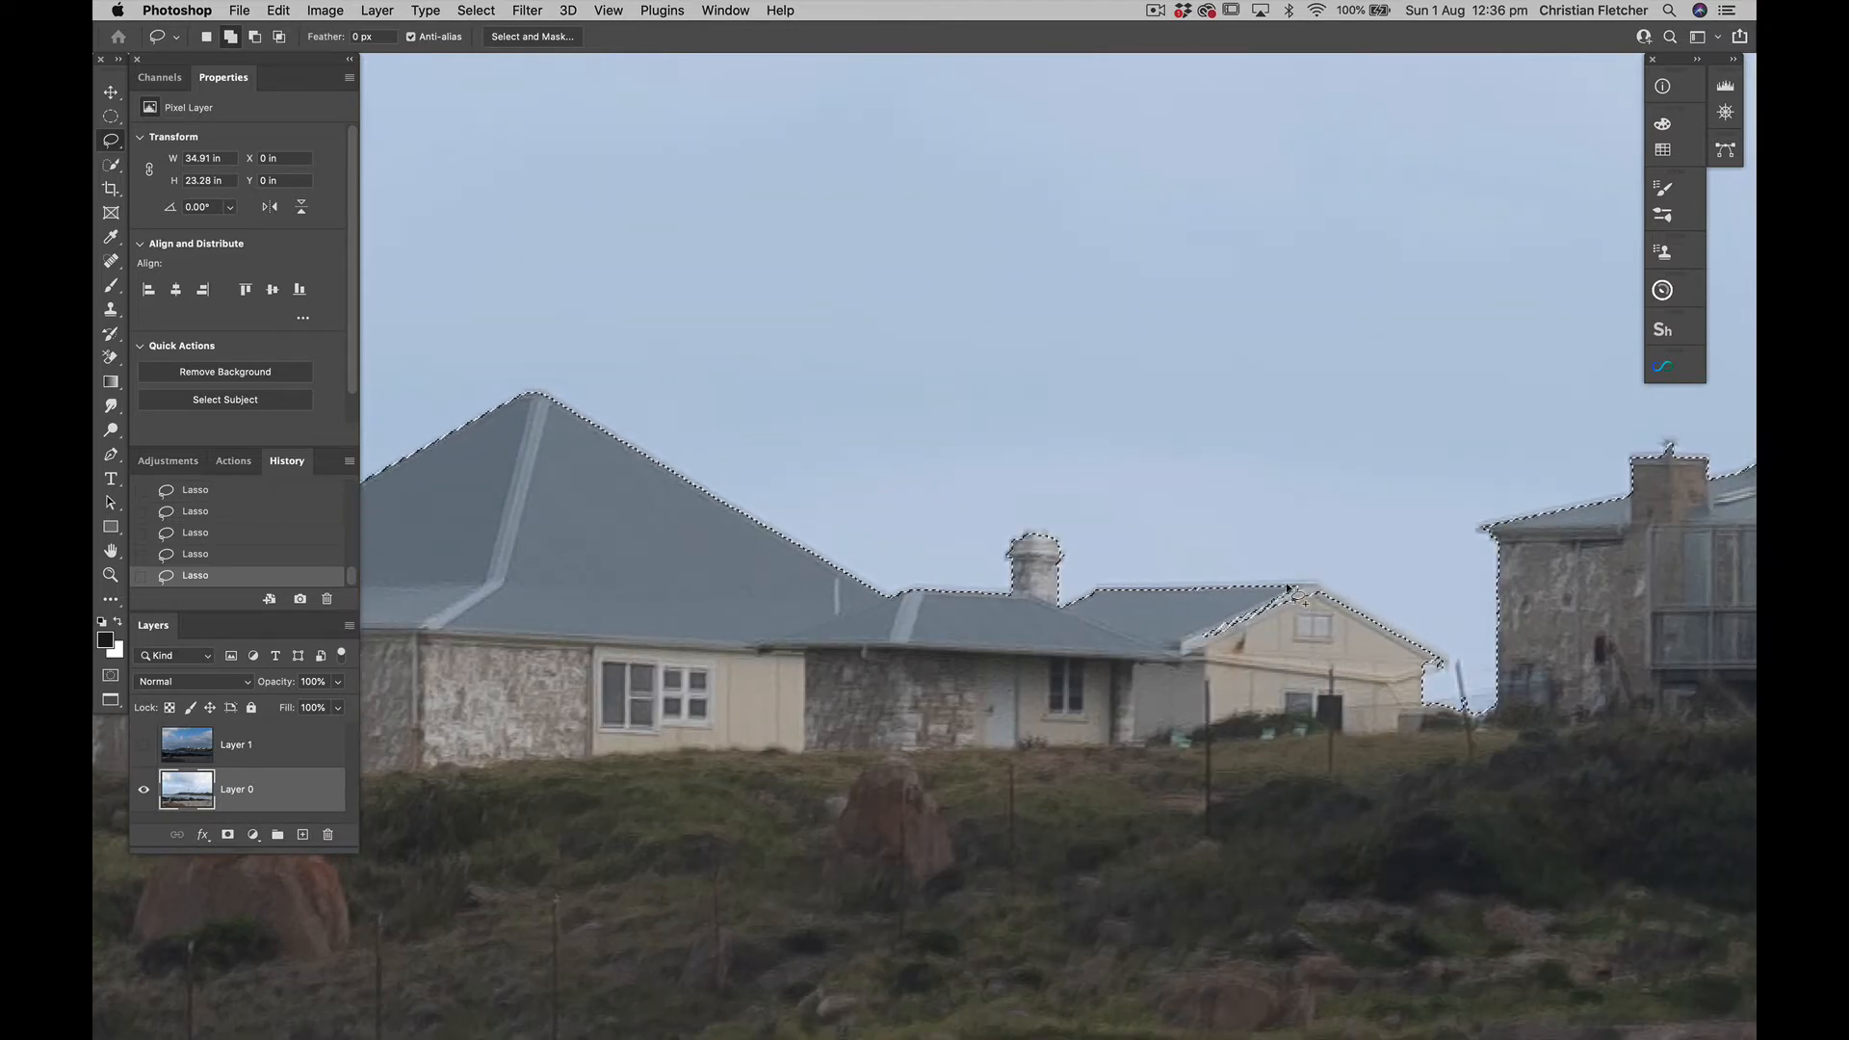
key(shift+l)
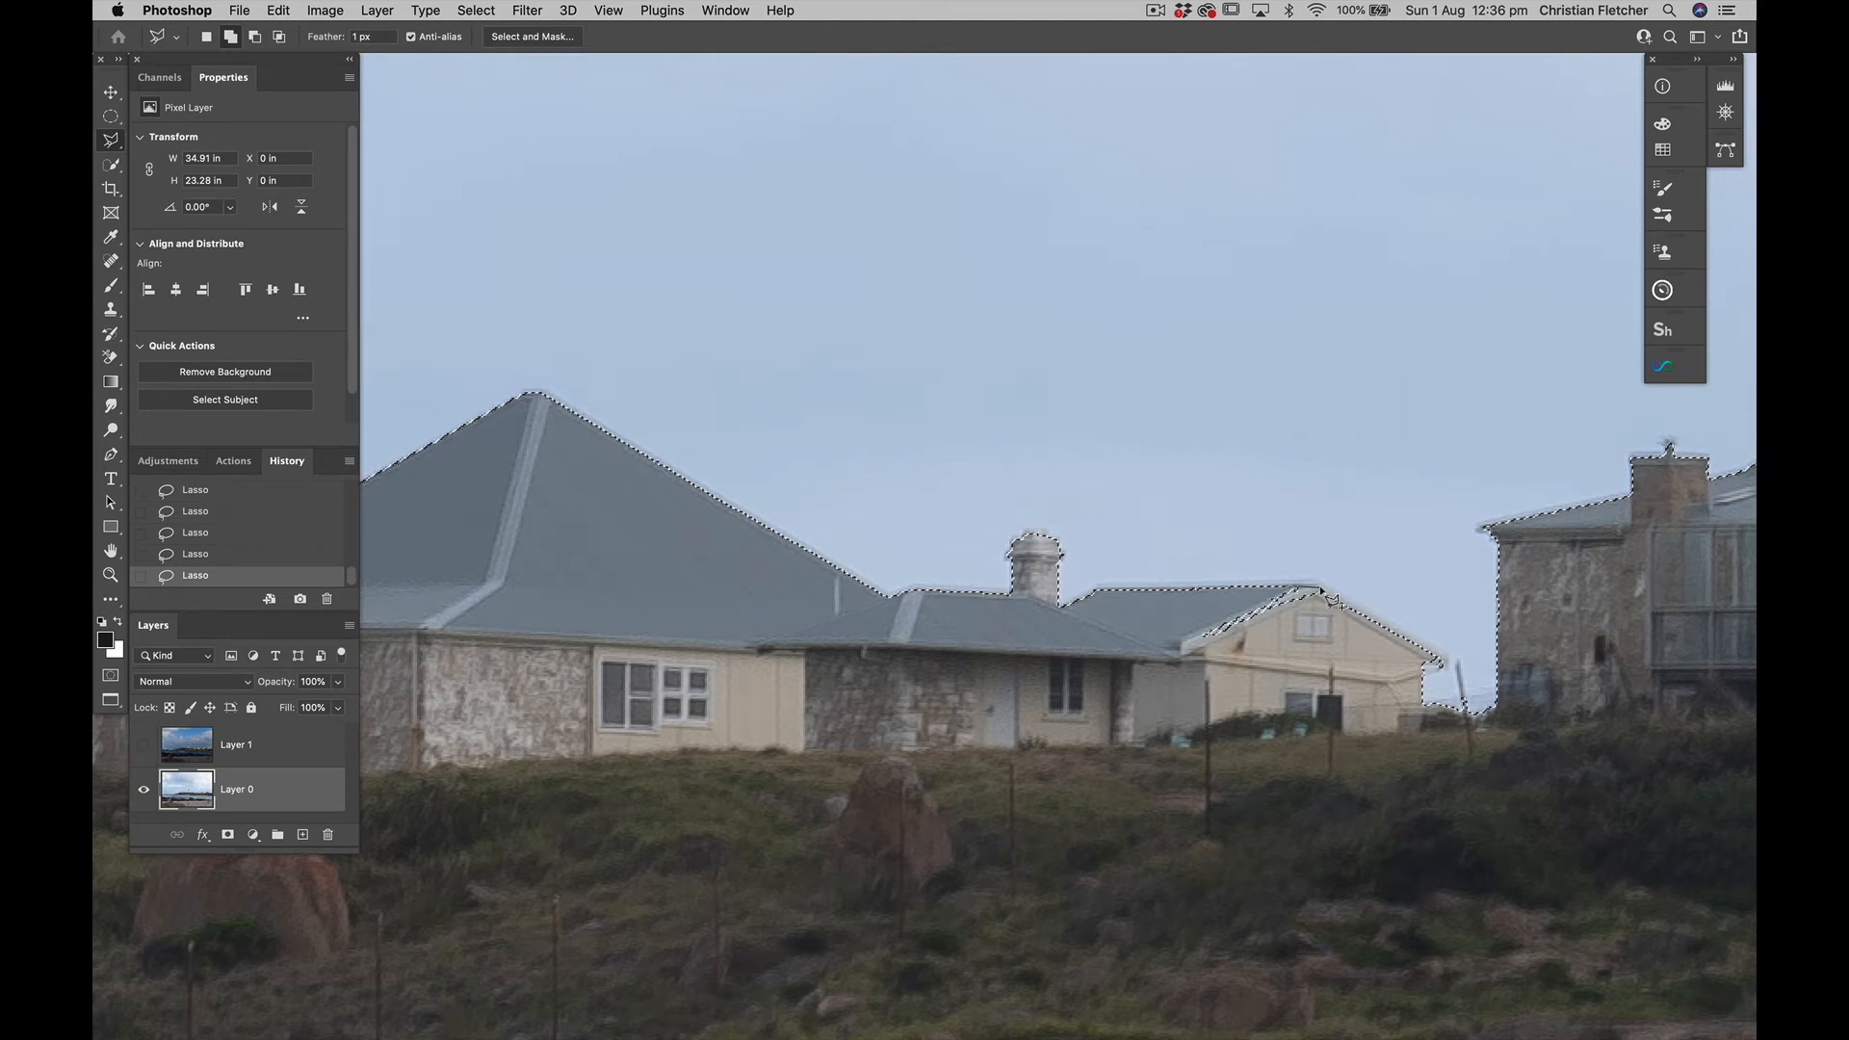
click(1434, 654)
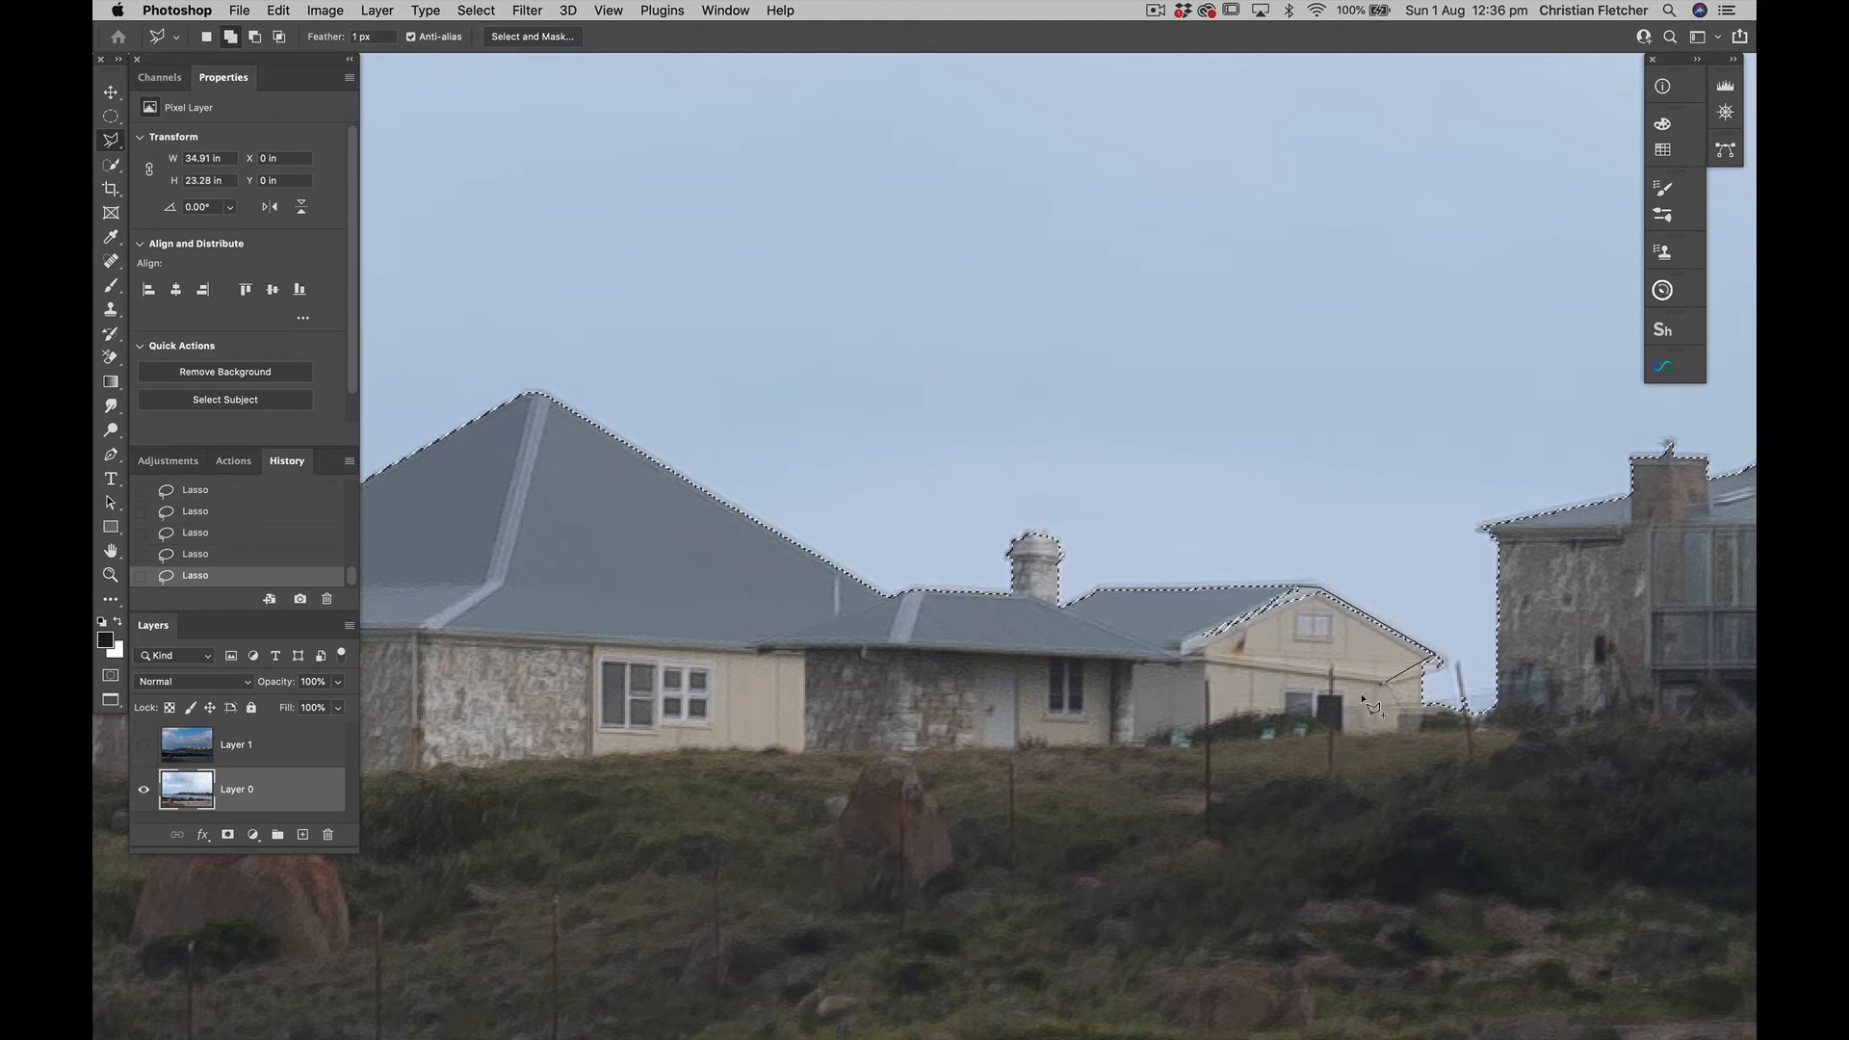
click(1349, 703)
click(1171, 648)
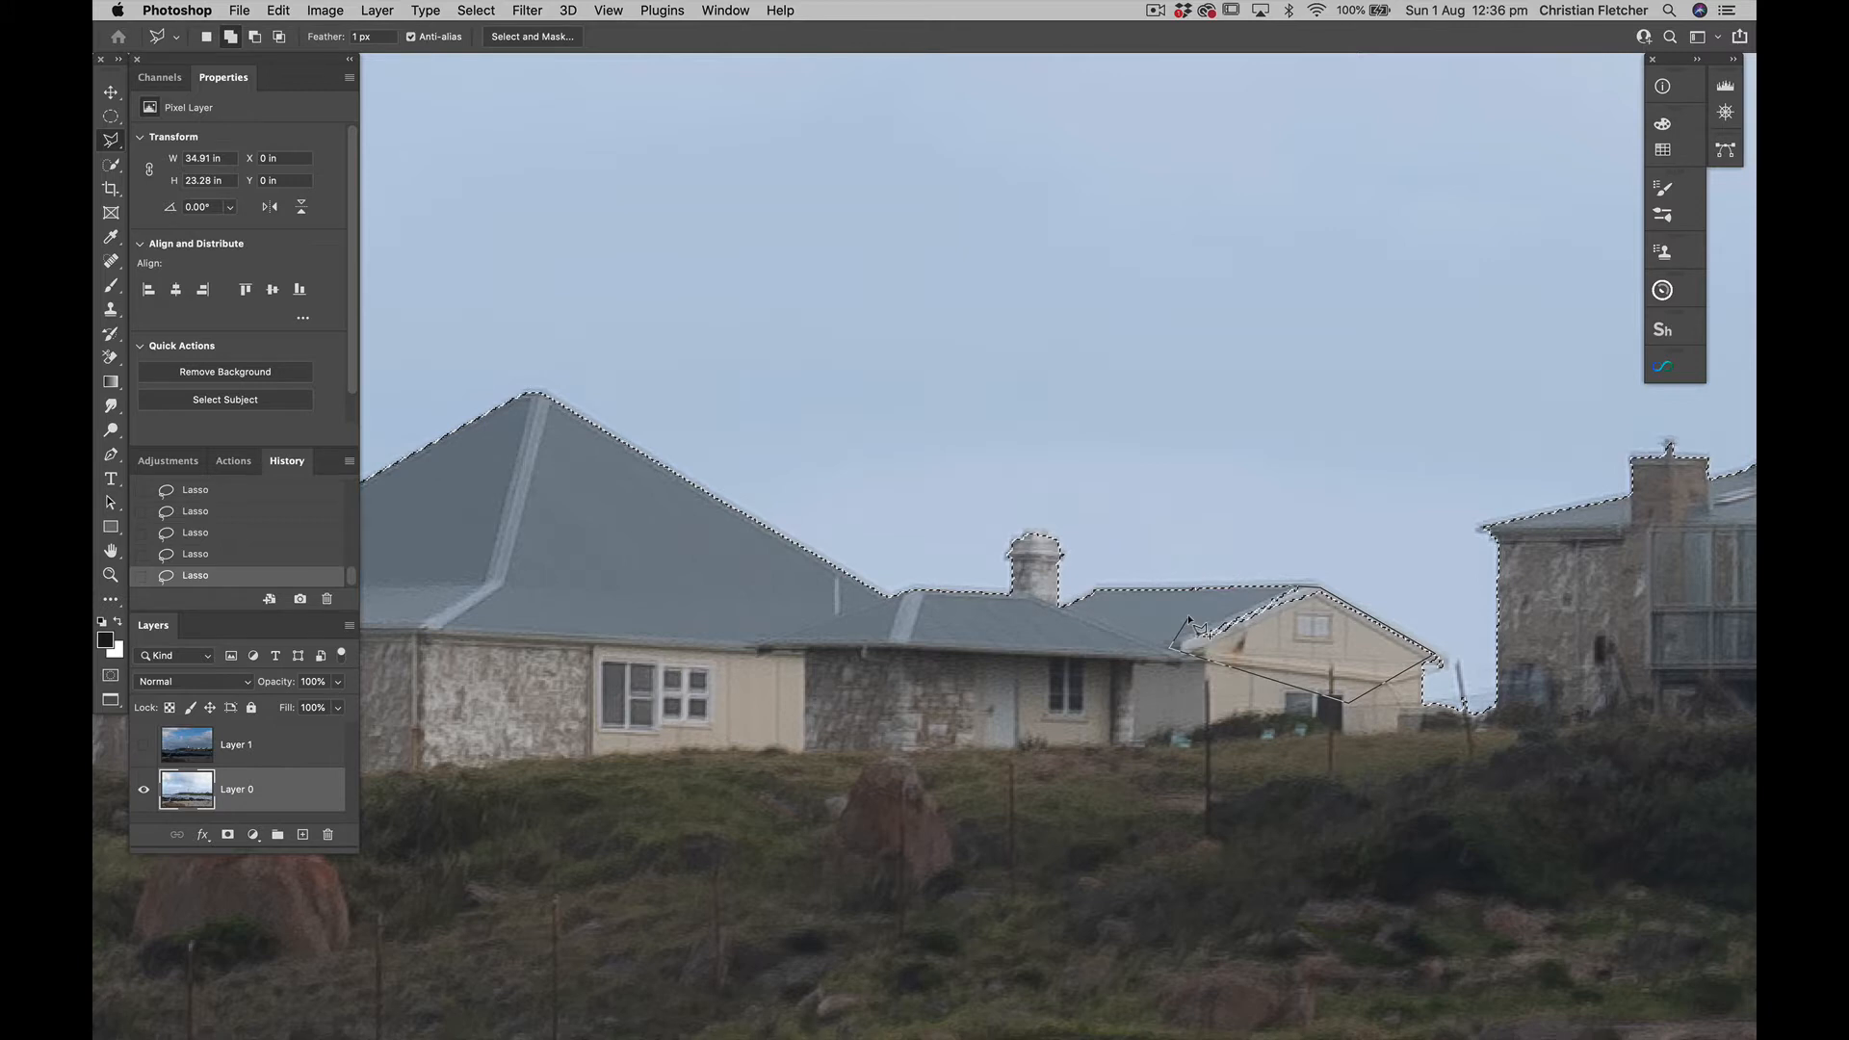
click(1190, 619)
Examine the selection around the remaining house and fence, showing Layer 1 briefly for comparison and hiding it again
scroll(1190, 619, right, 10)
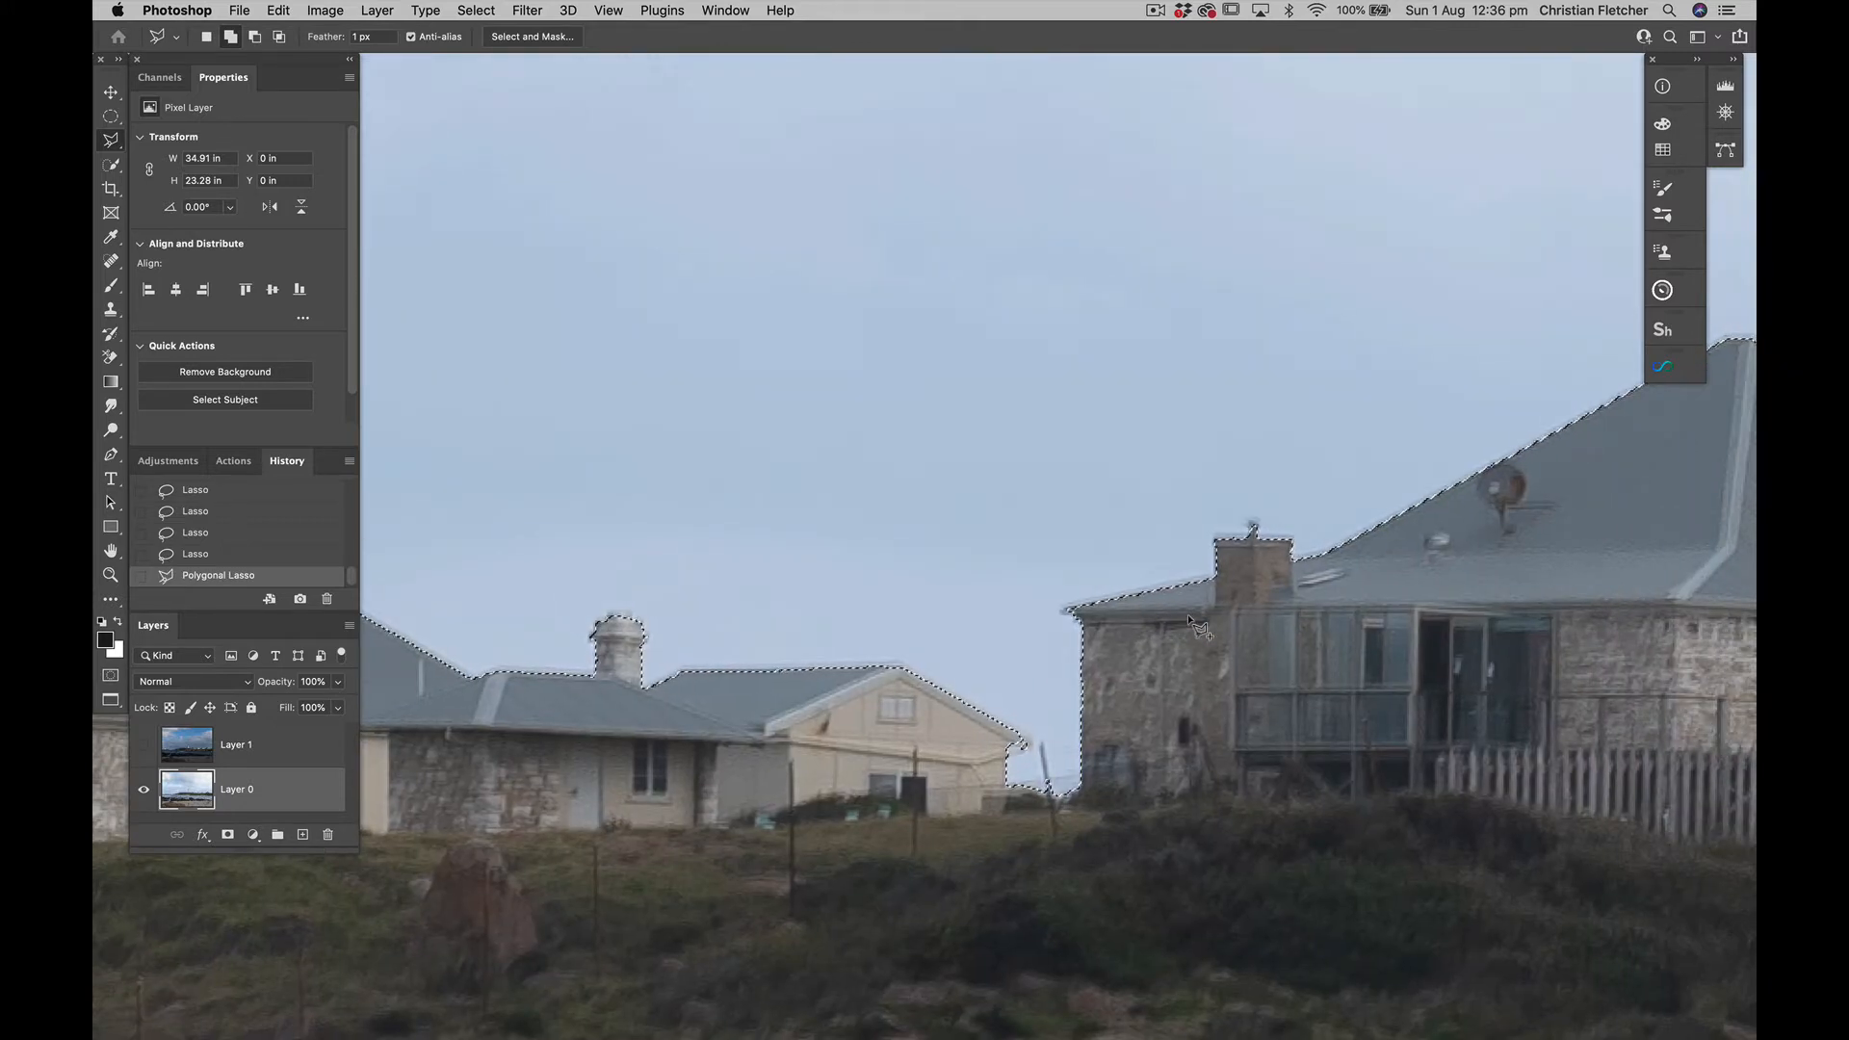
scroll(1199, 628, right, 6)
scroll(1199, 628, up, 3)
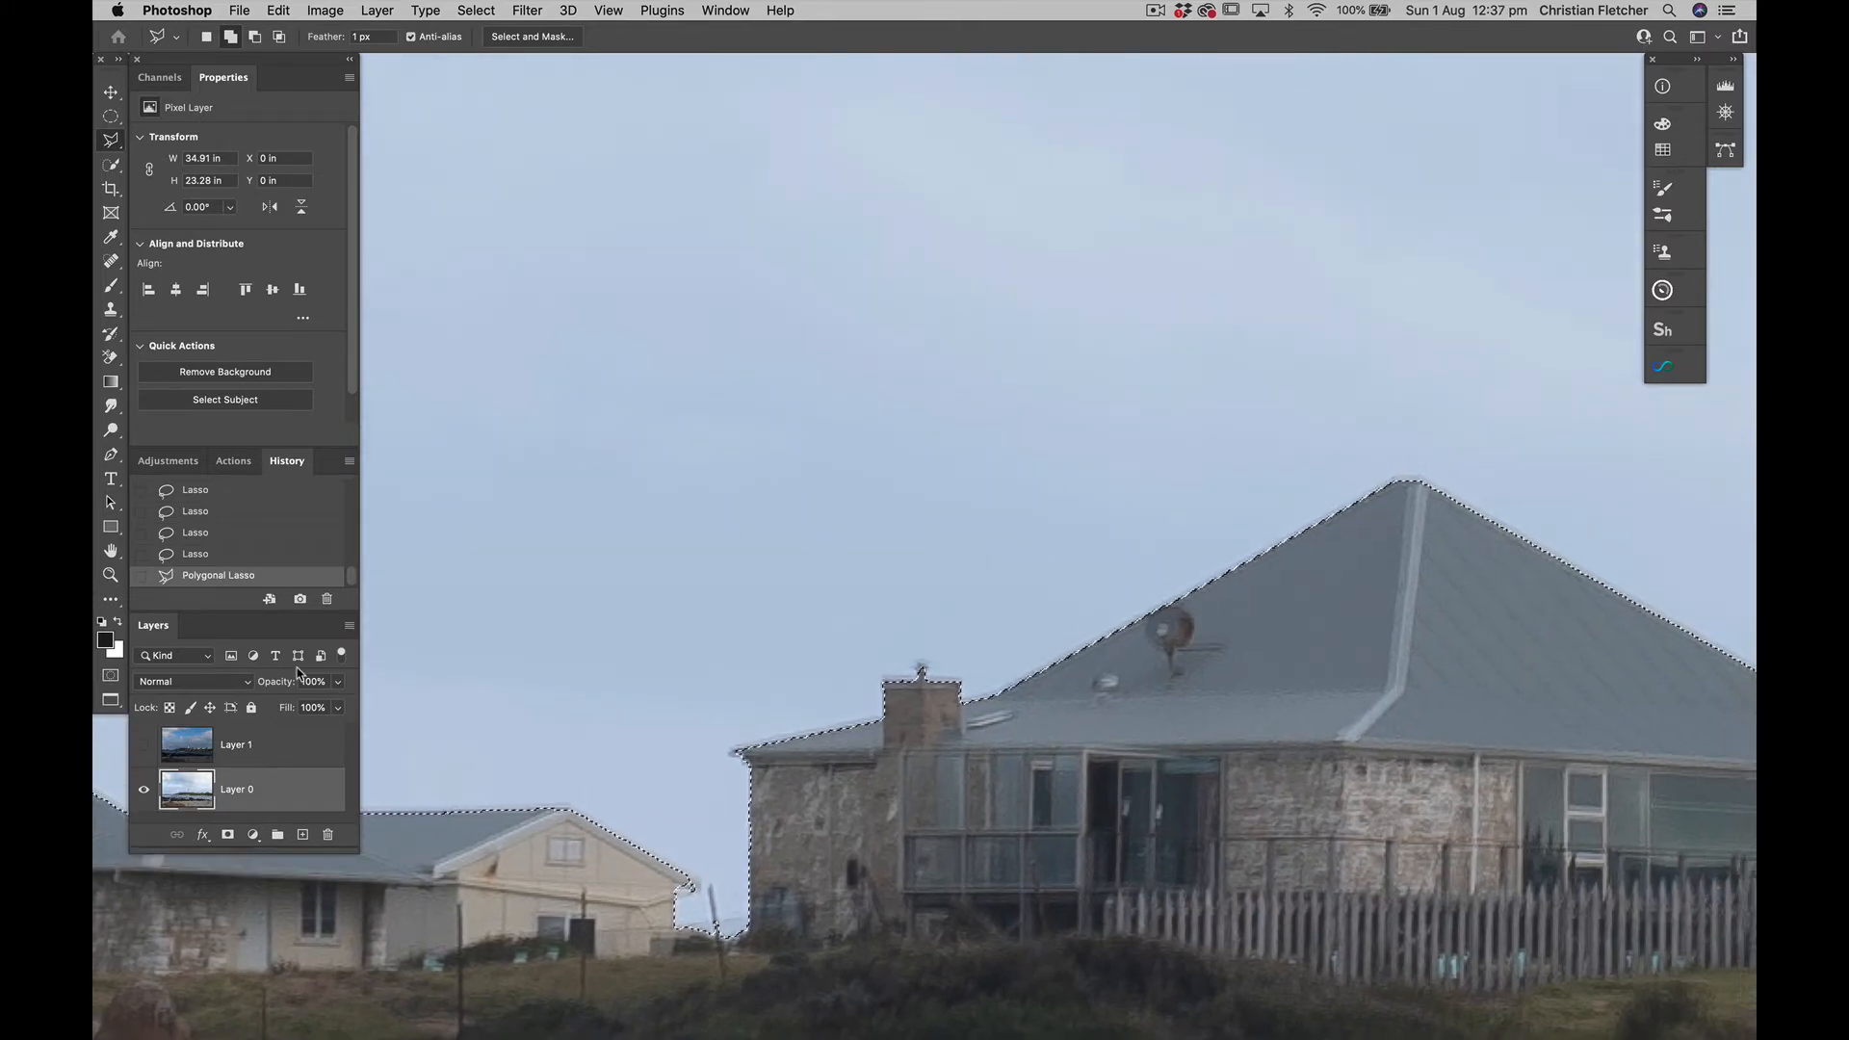
click(143, 744)
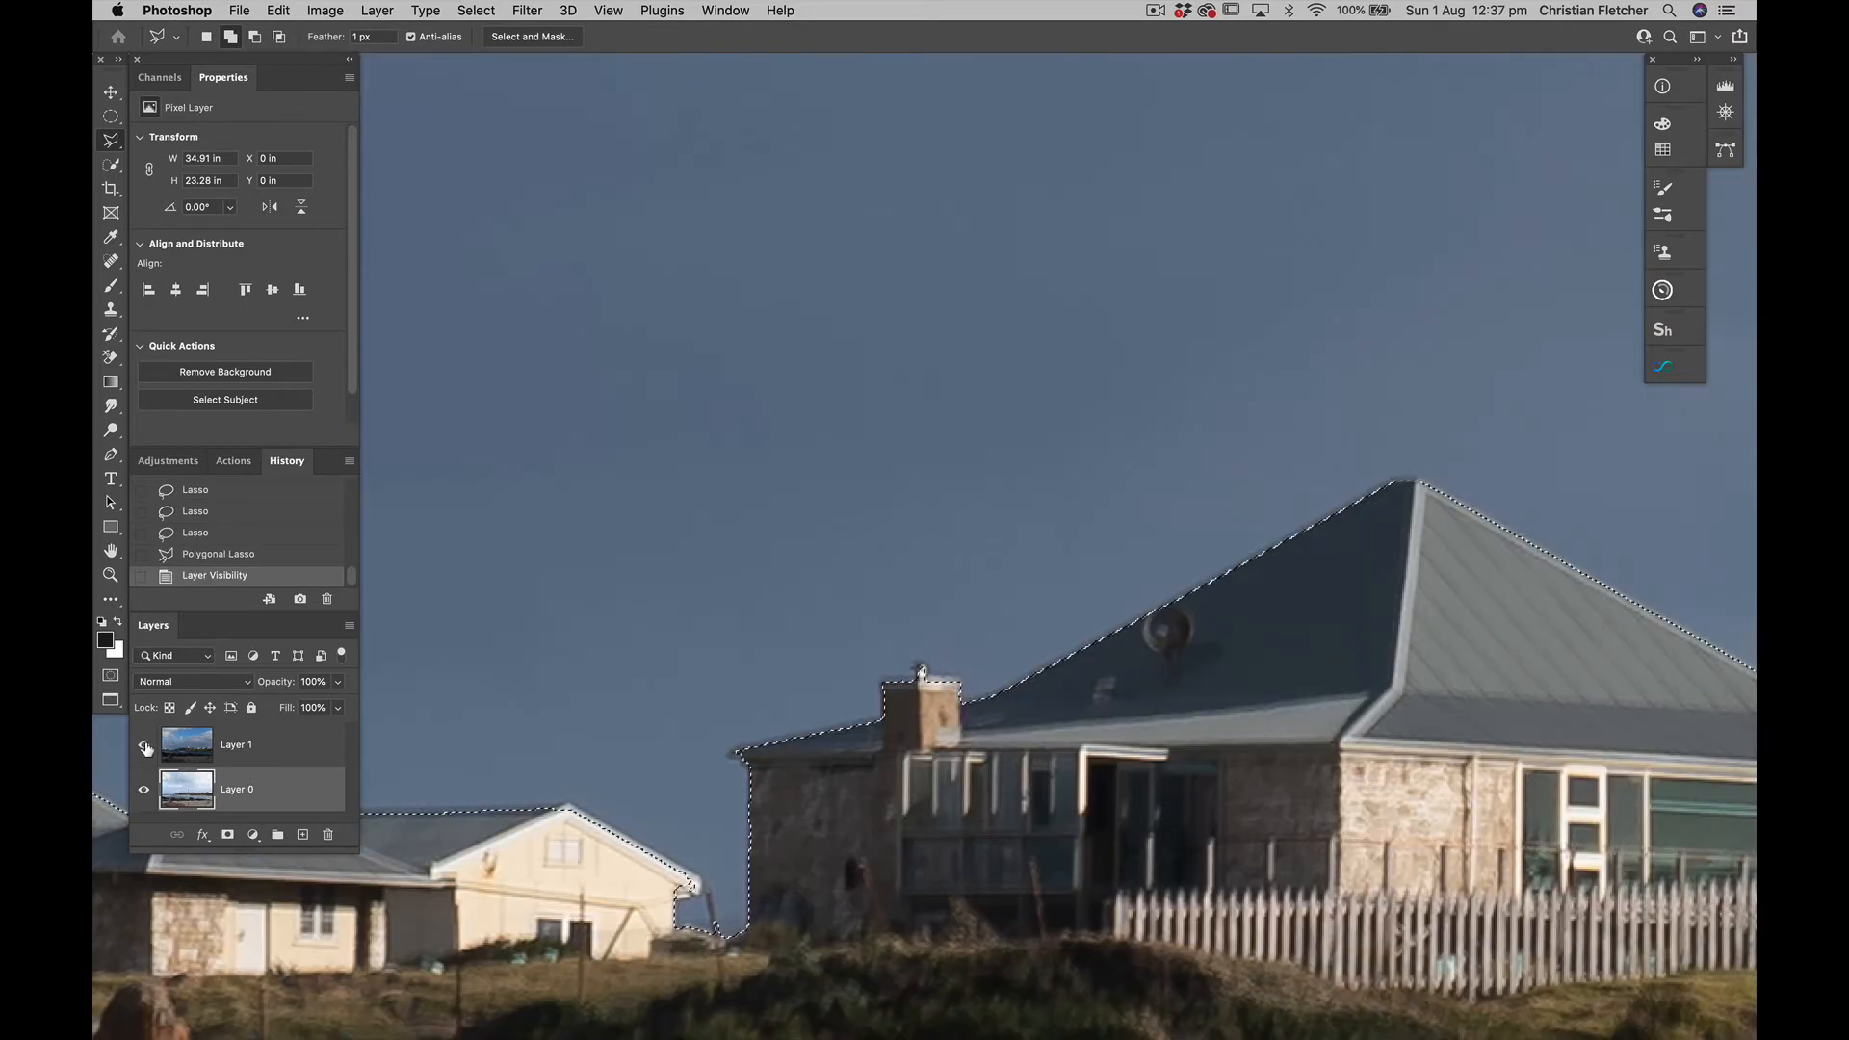
click(145, 746)
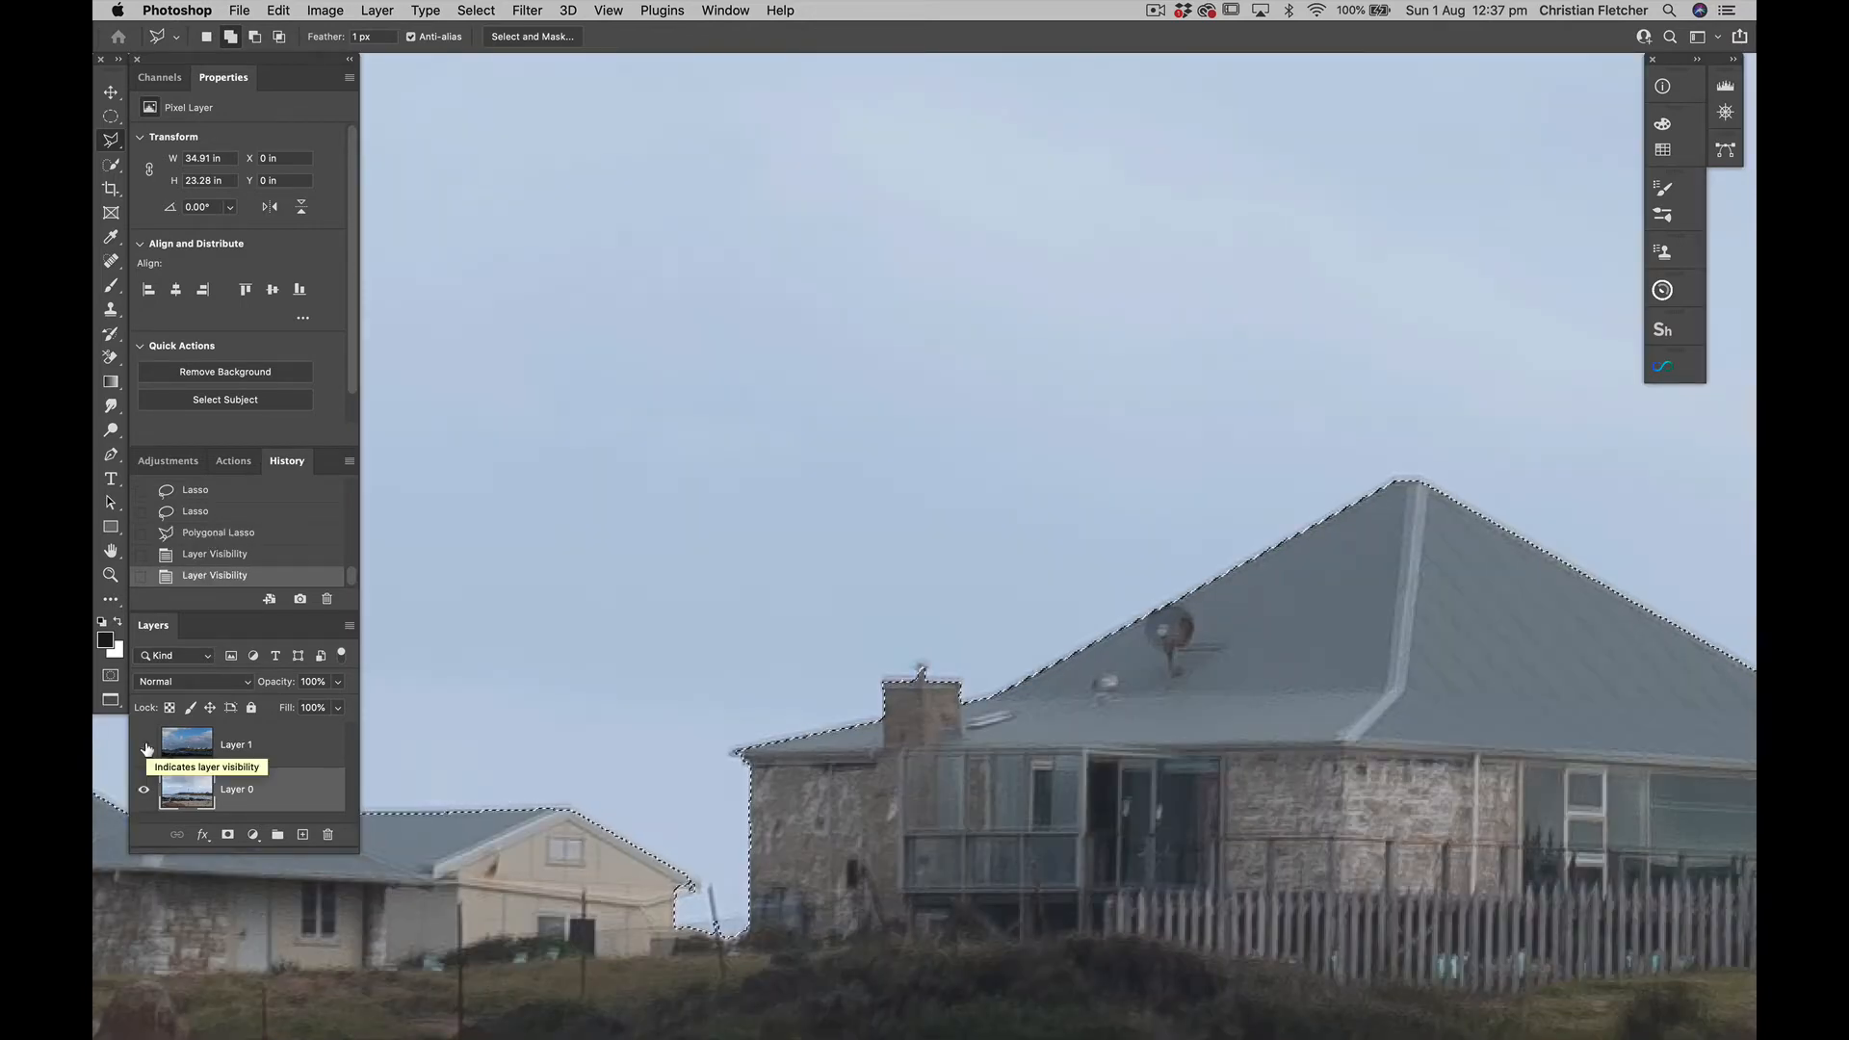
key(super+minus)
key(super+minus)
key(super+minus)
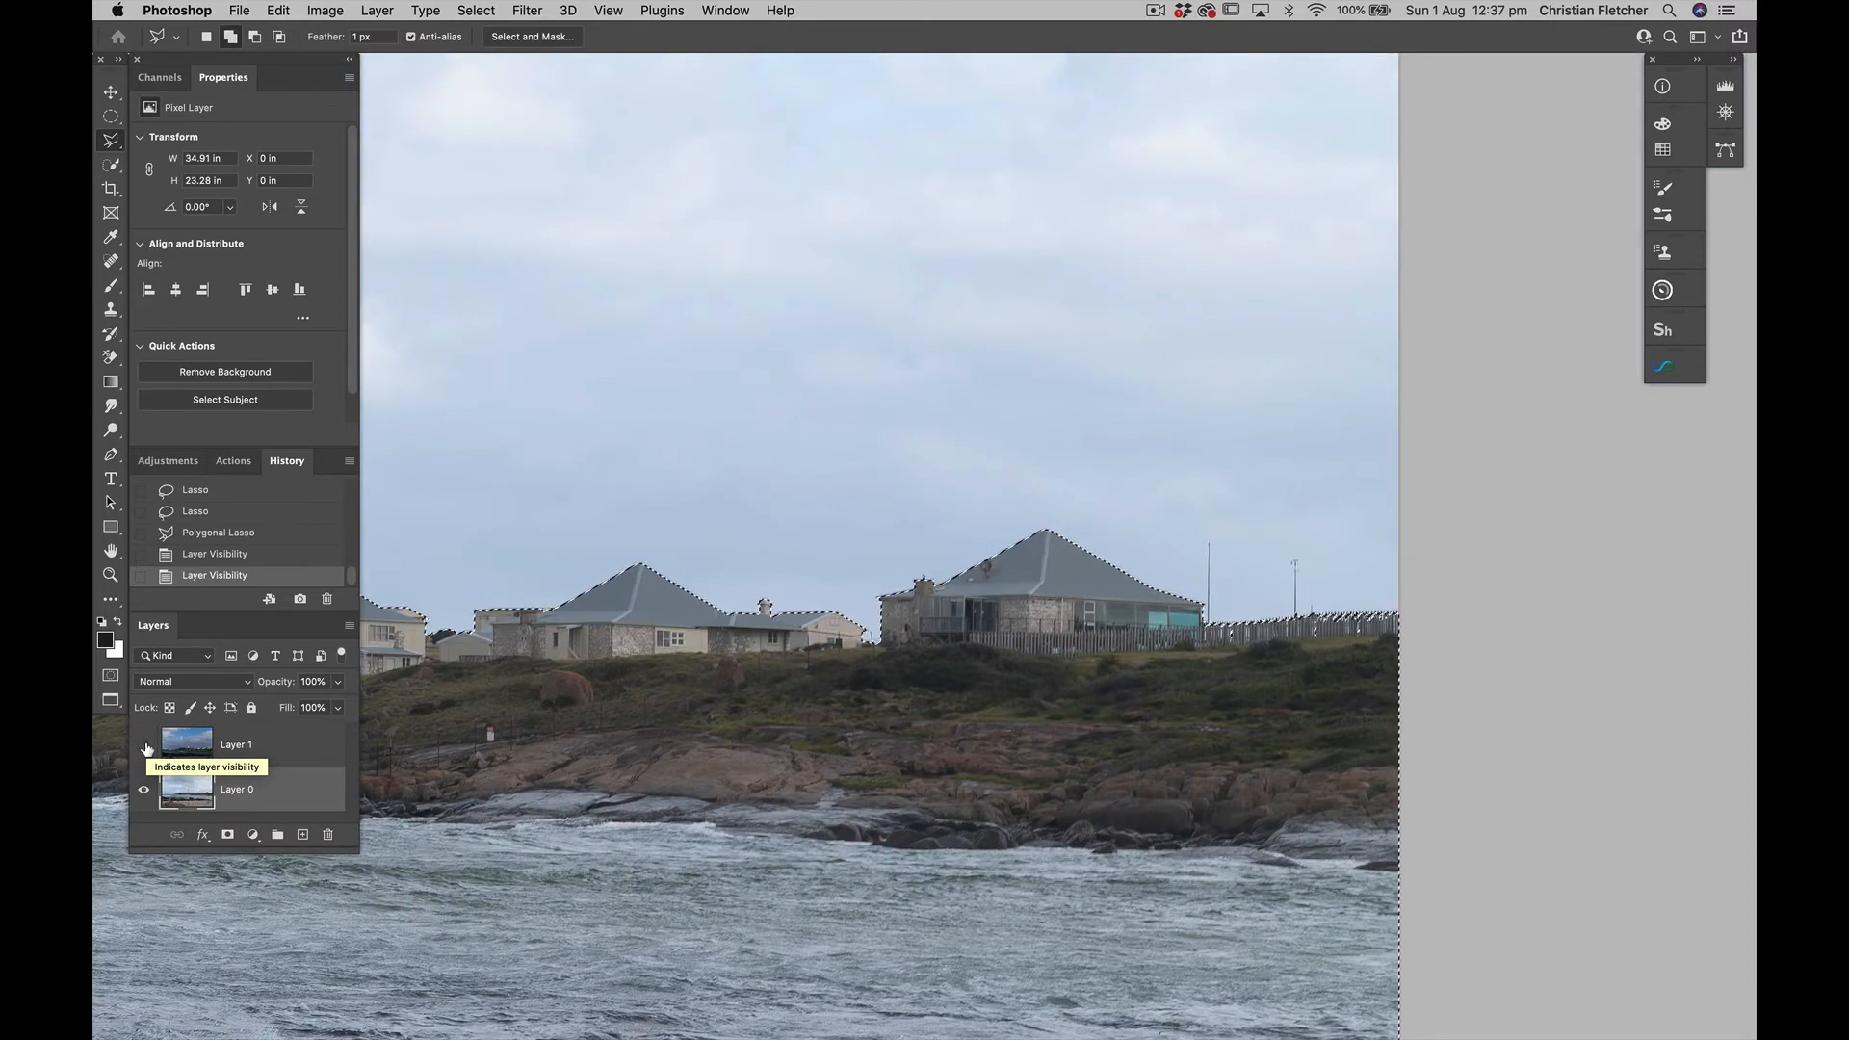
Save the finished selection as a new channel named lighthouse and deselect it
scroll(661, 777, left, 5)
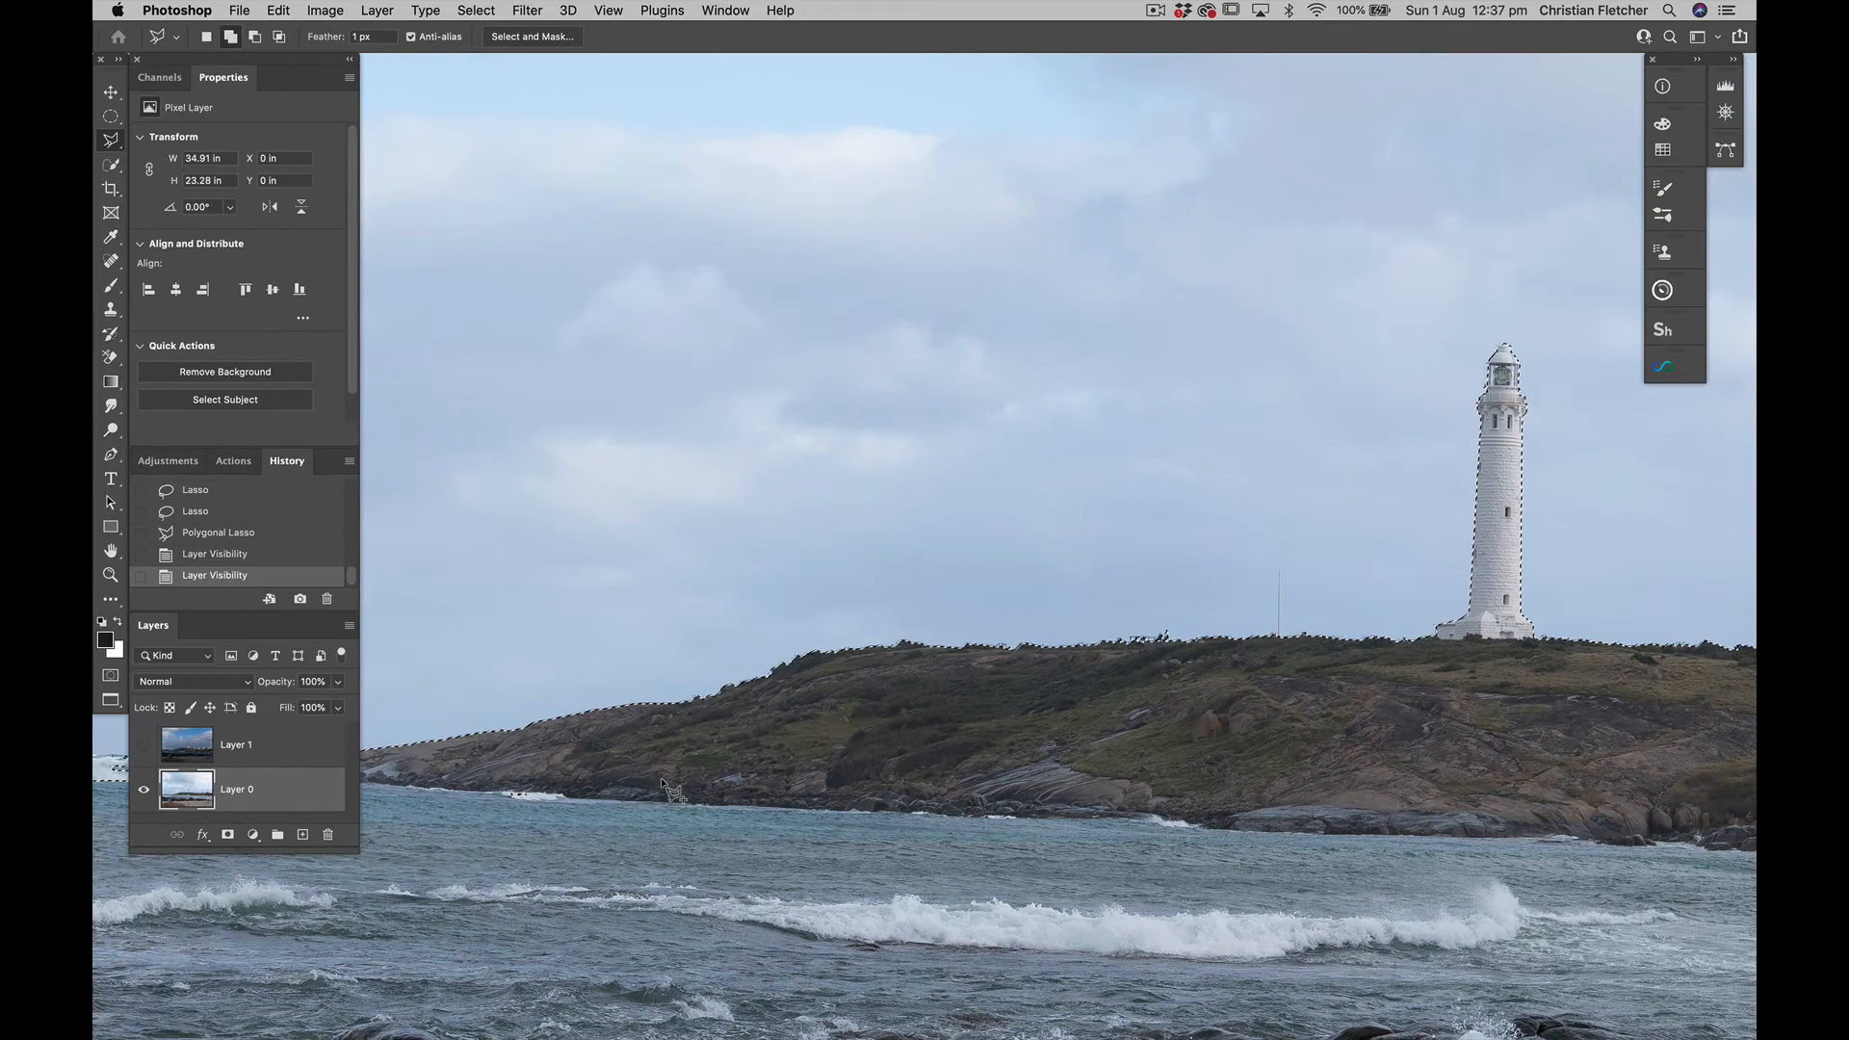
scroll(660, 778, right, 10)
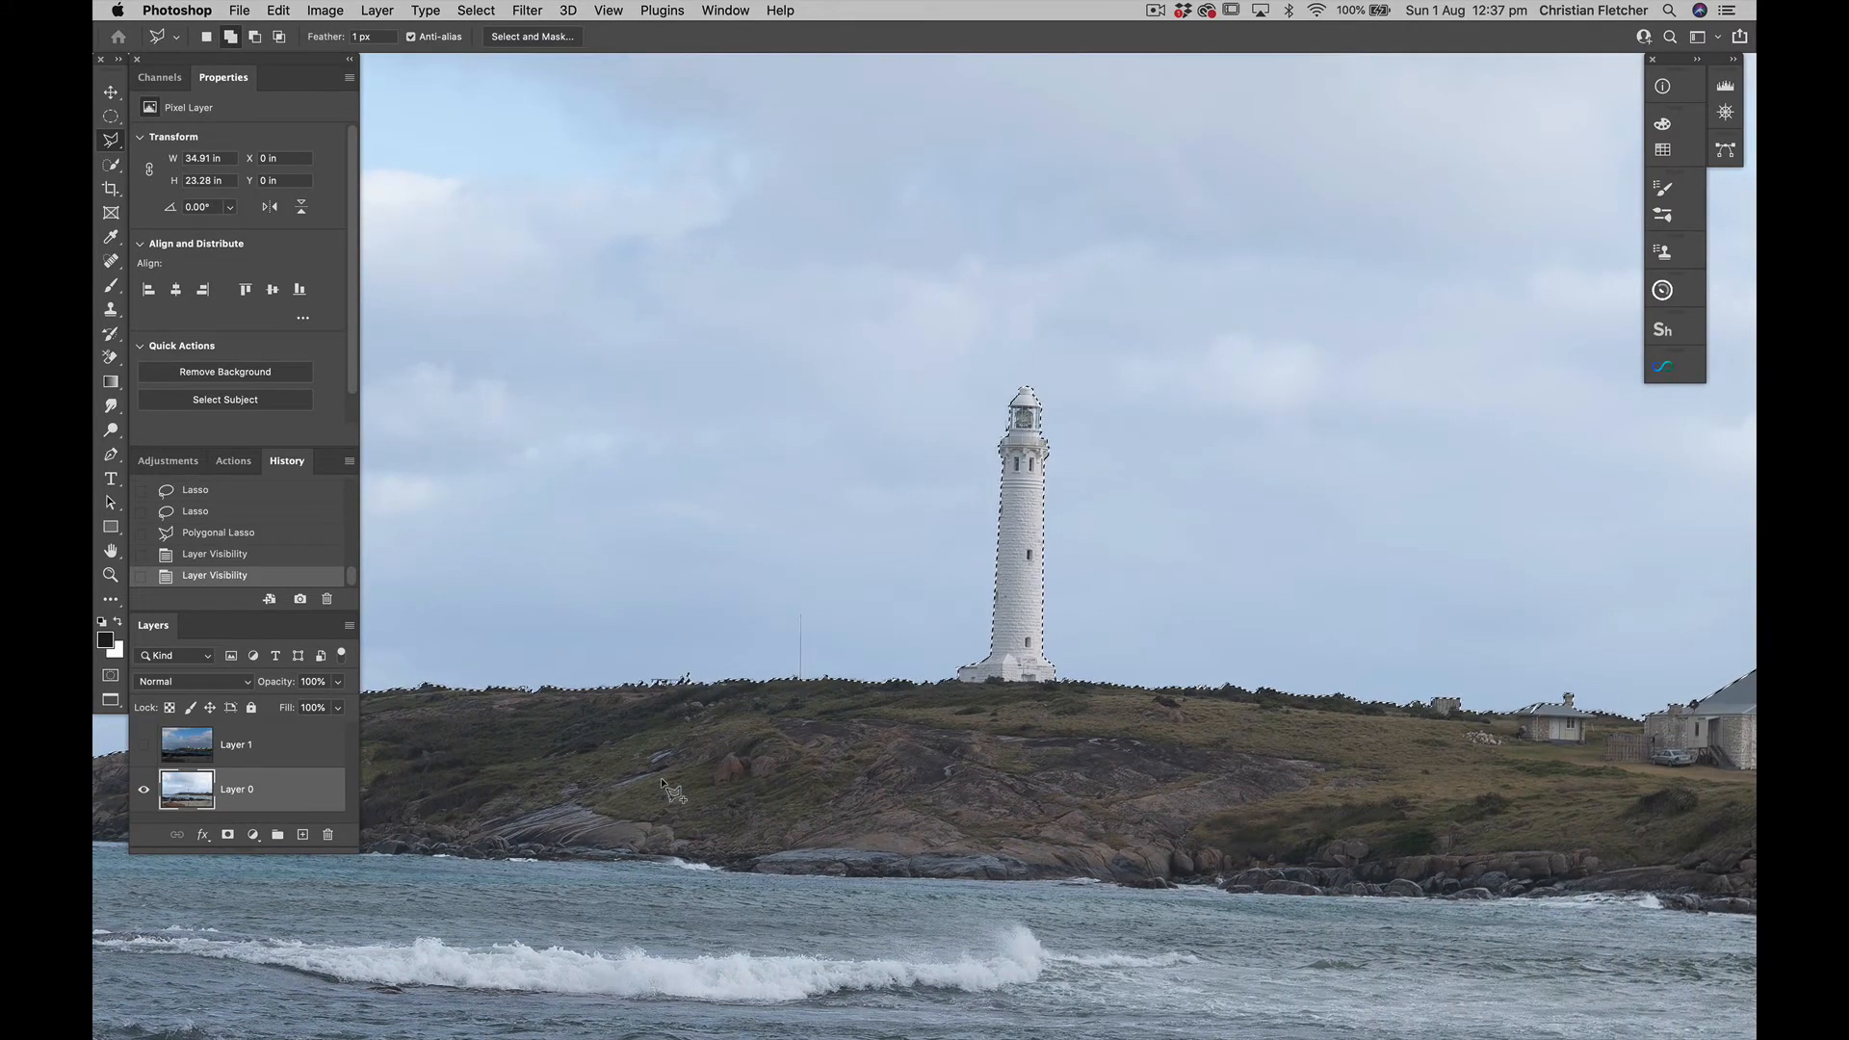
click(474, 11)
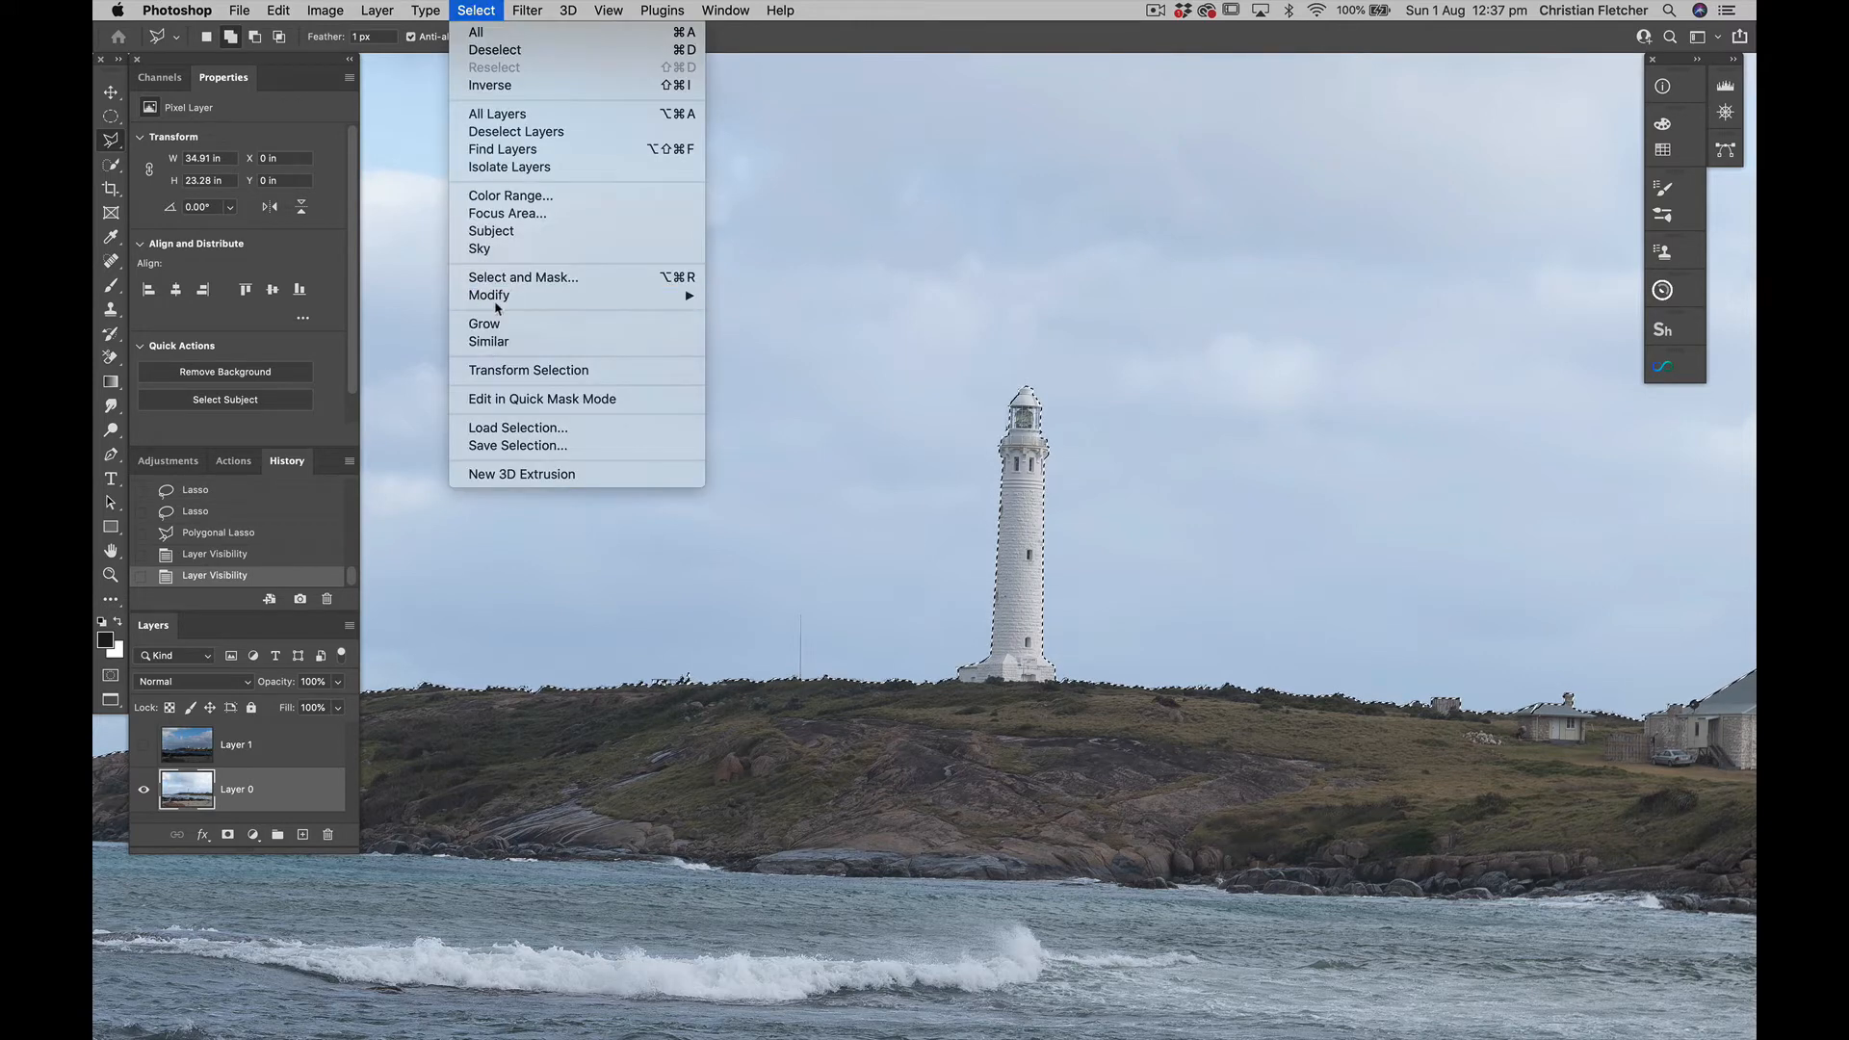
click(499, 446)
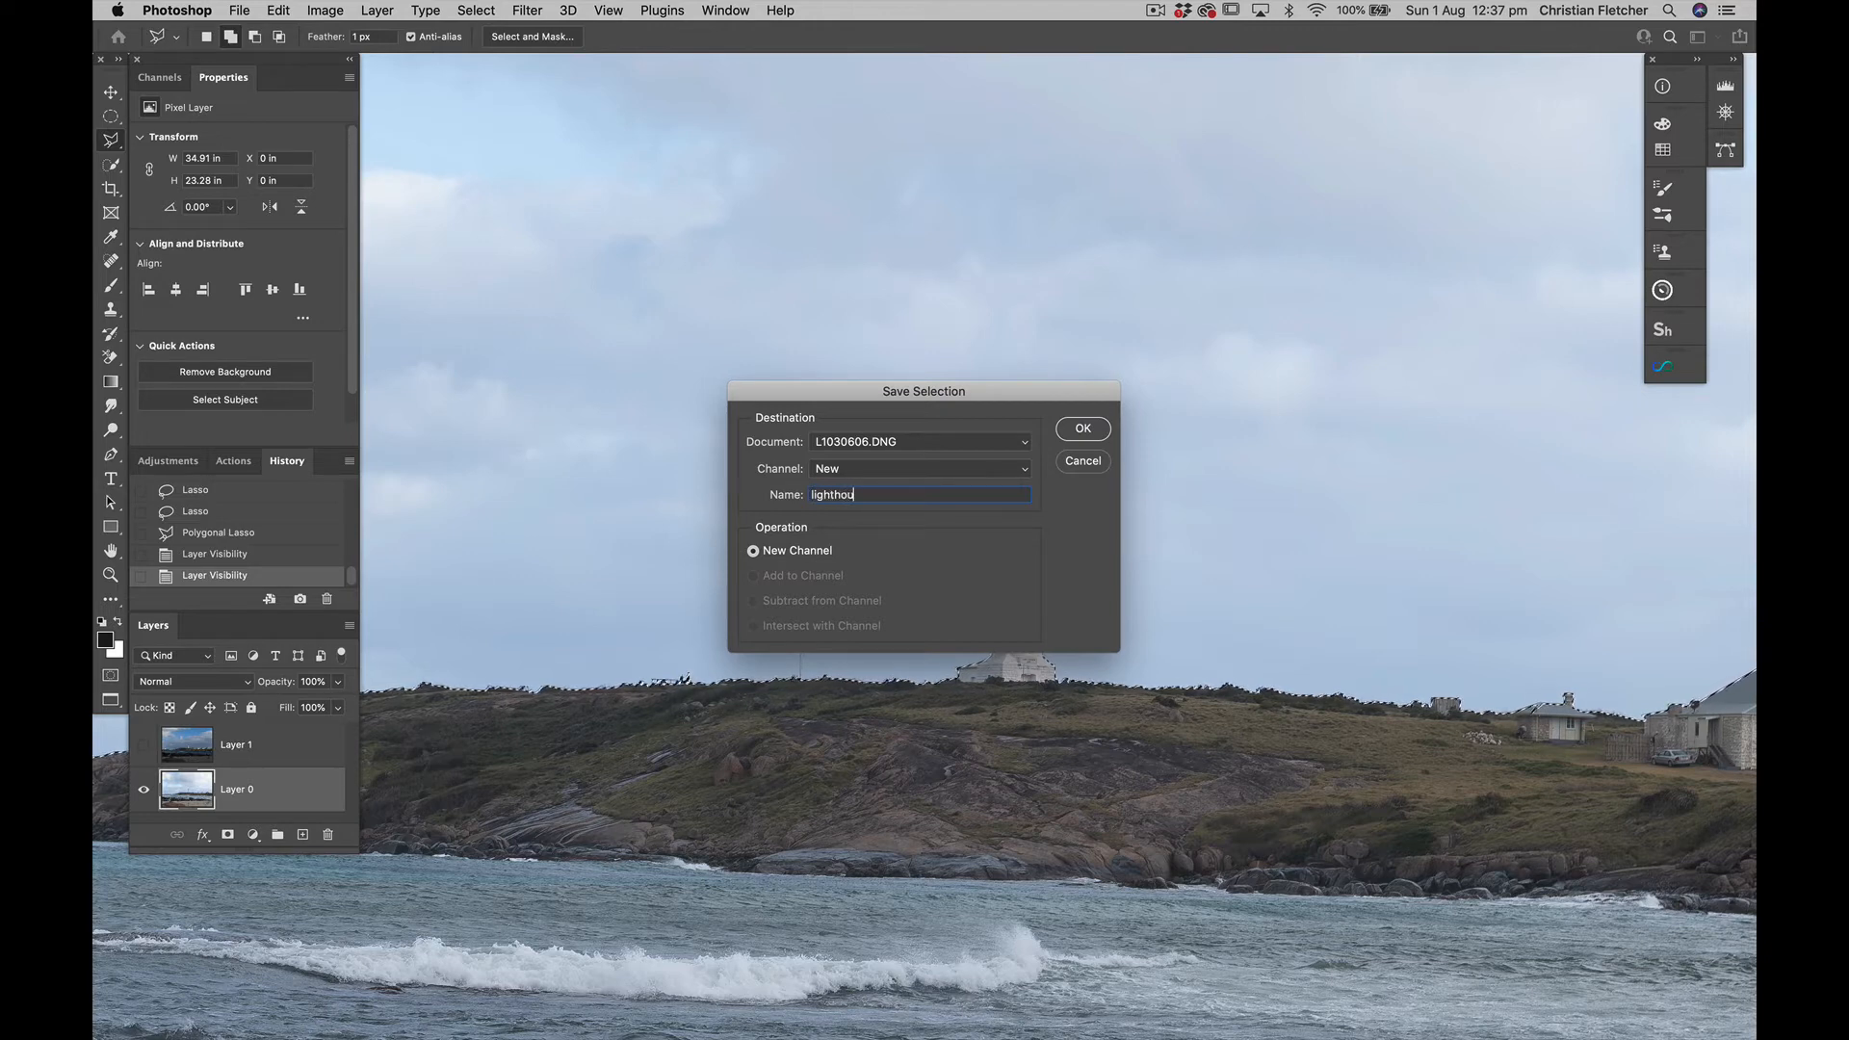
click(1082, 429)
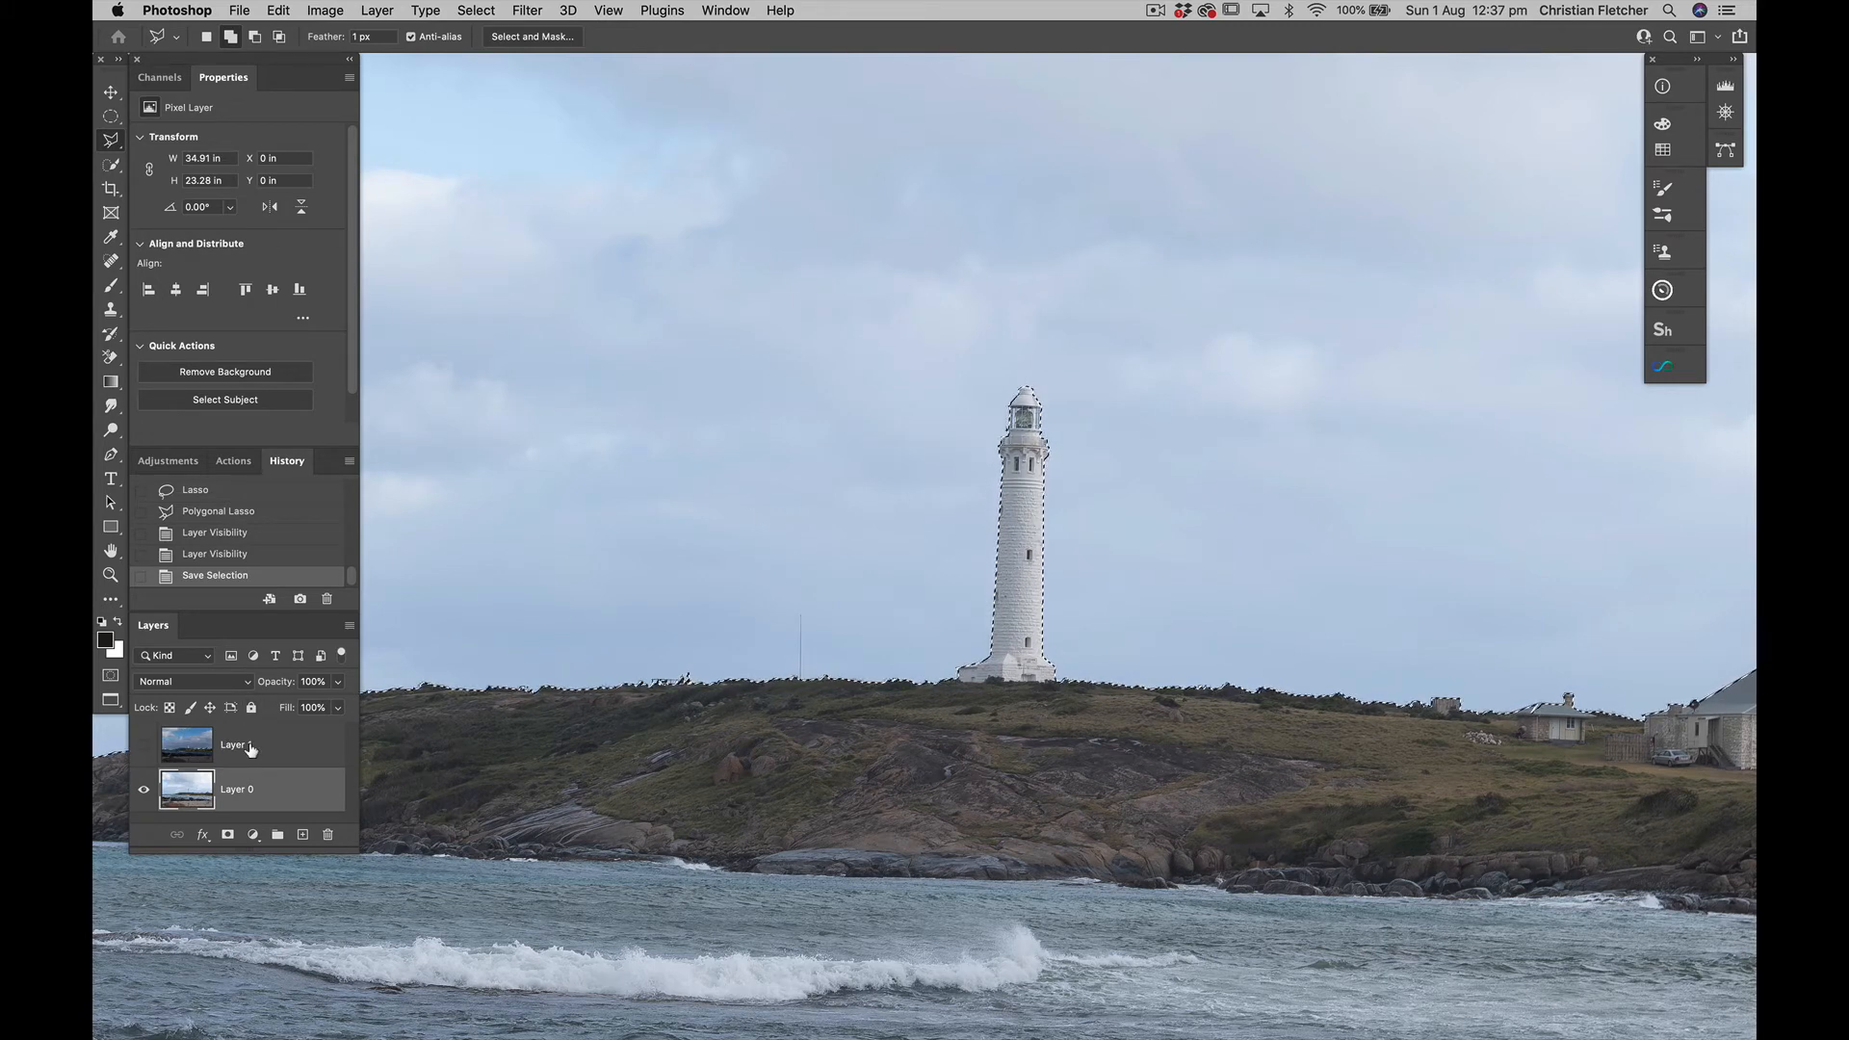
key(super+d)
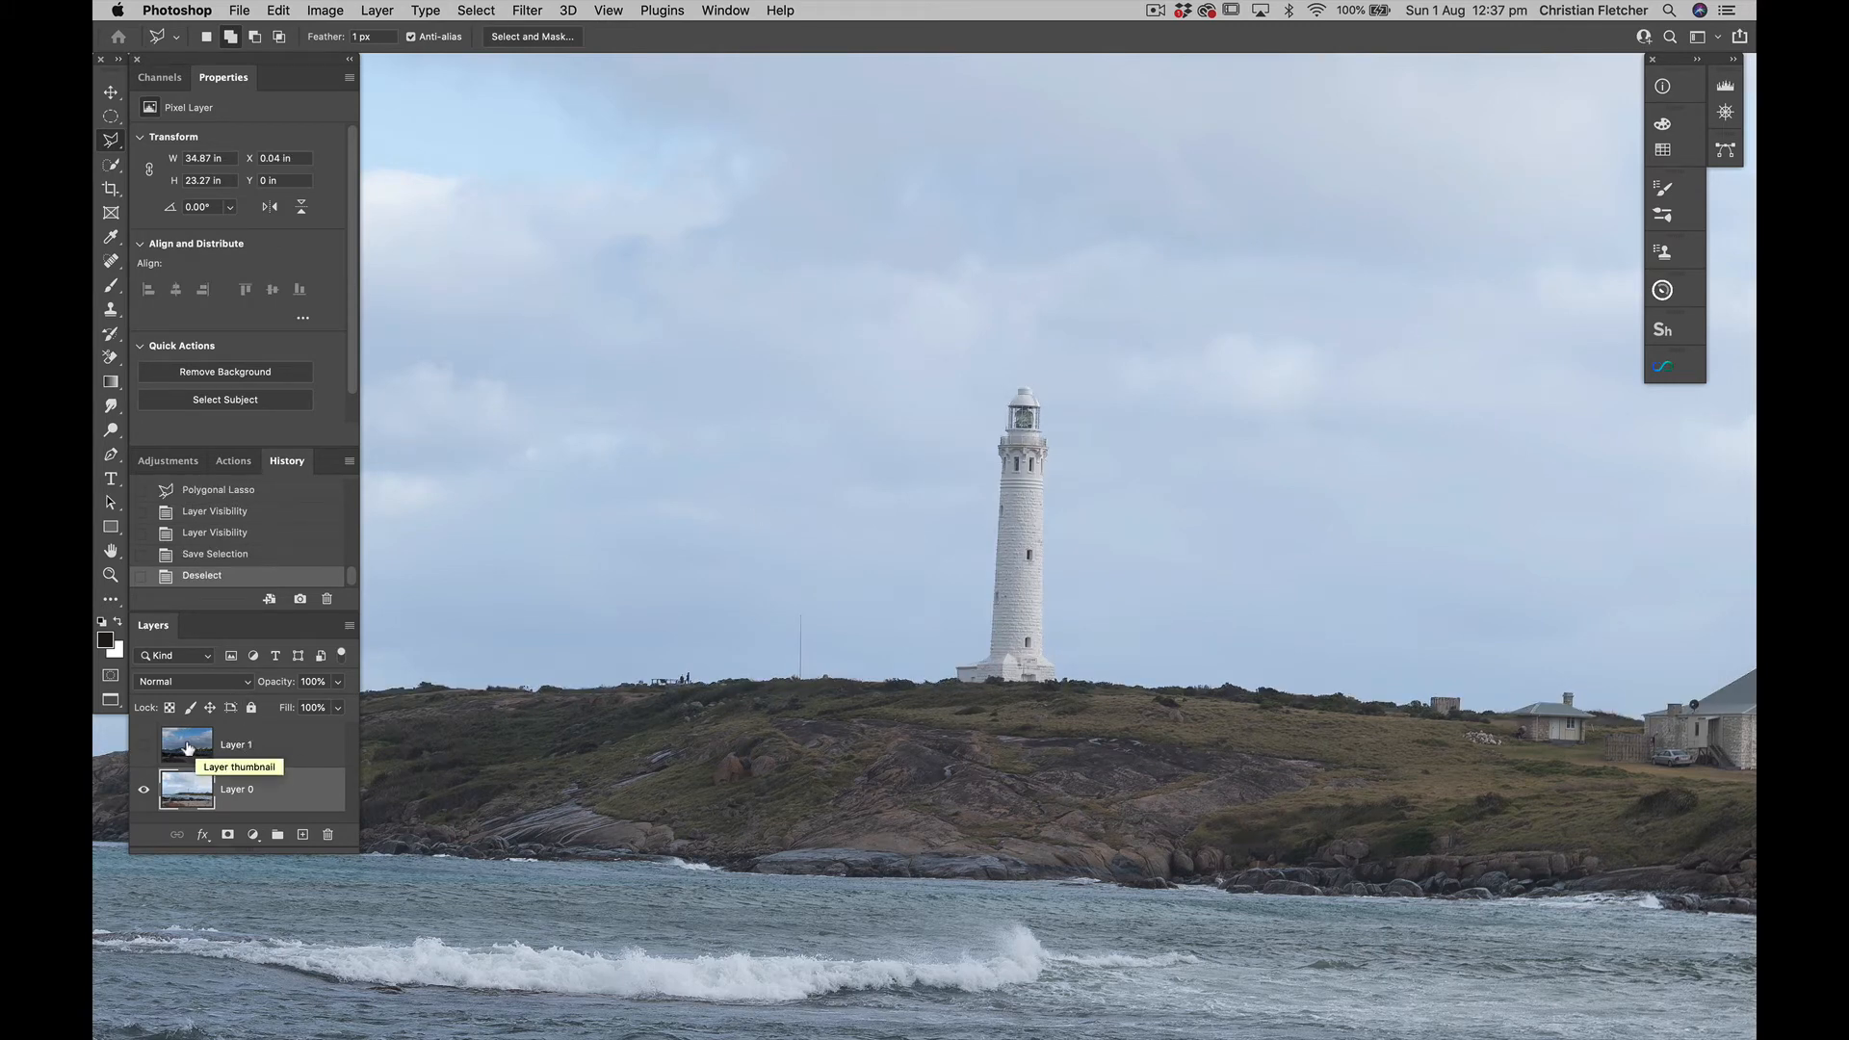
Show Layer 1, add a layer mask to it and invert the mask to black
click(143, 744)
click(185, 742)
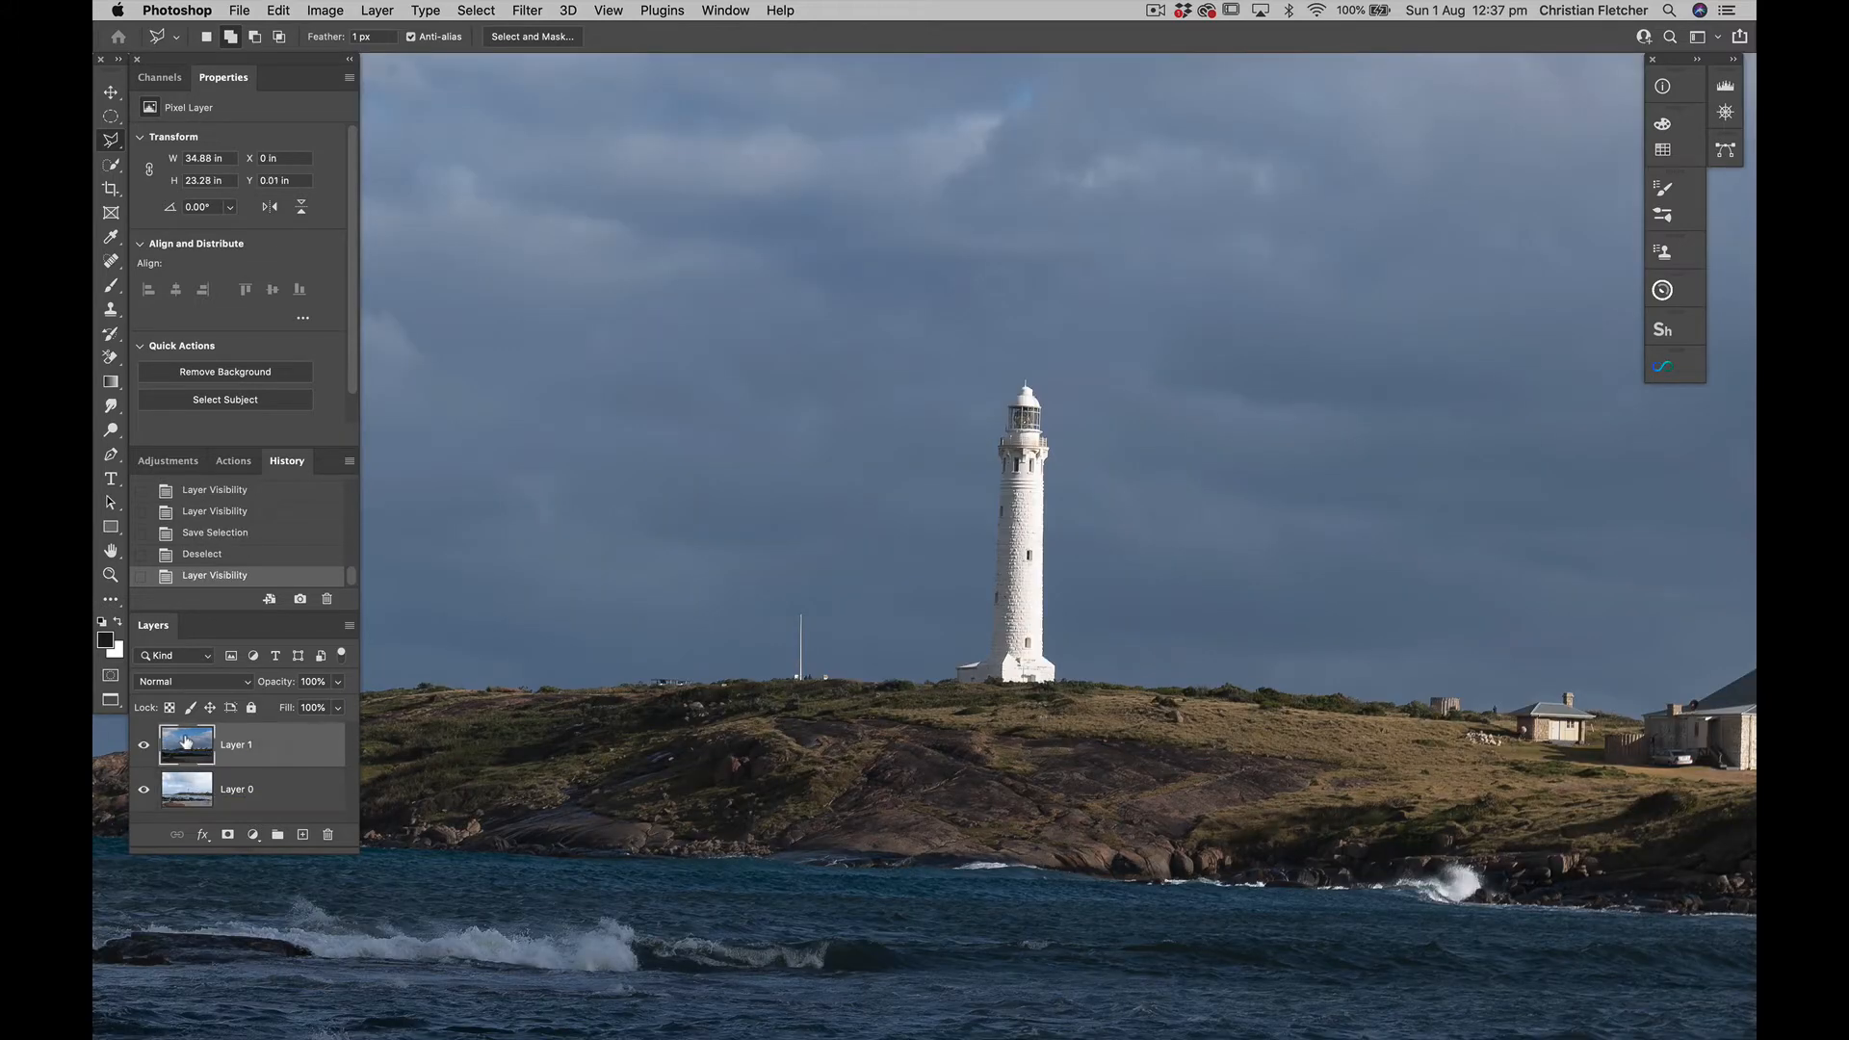
click(229, 835)
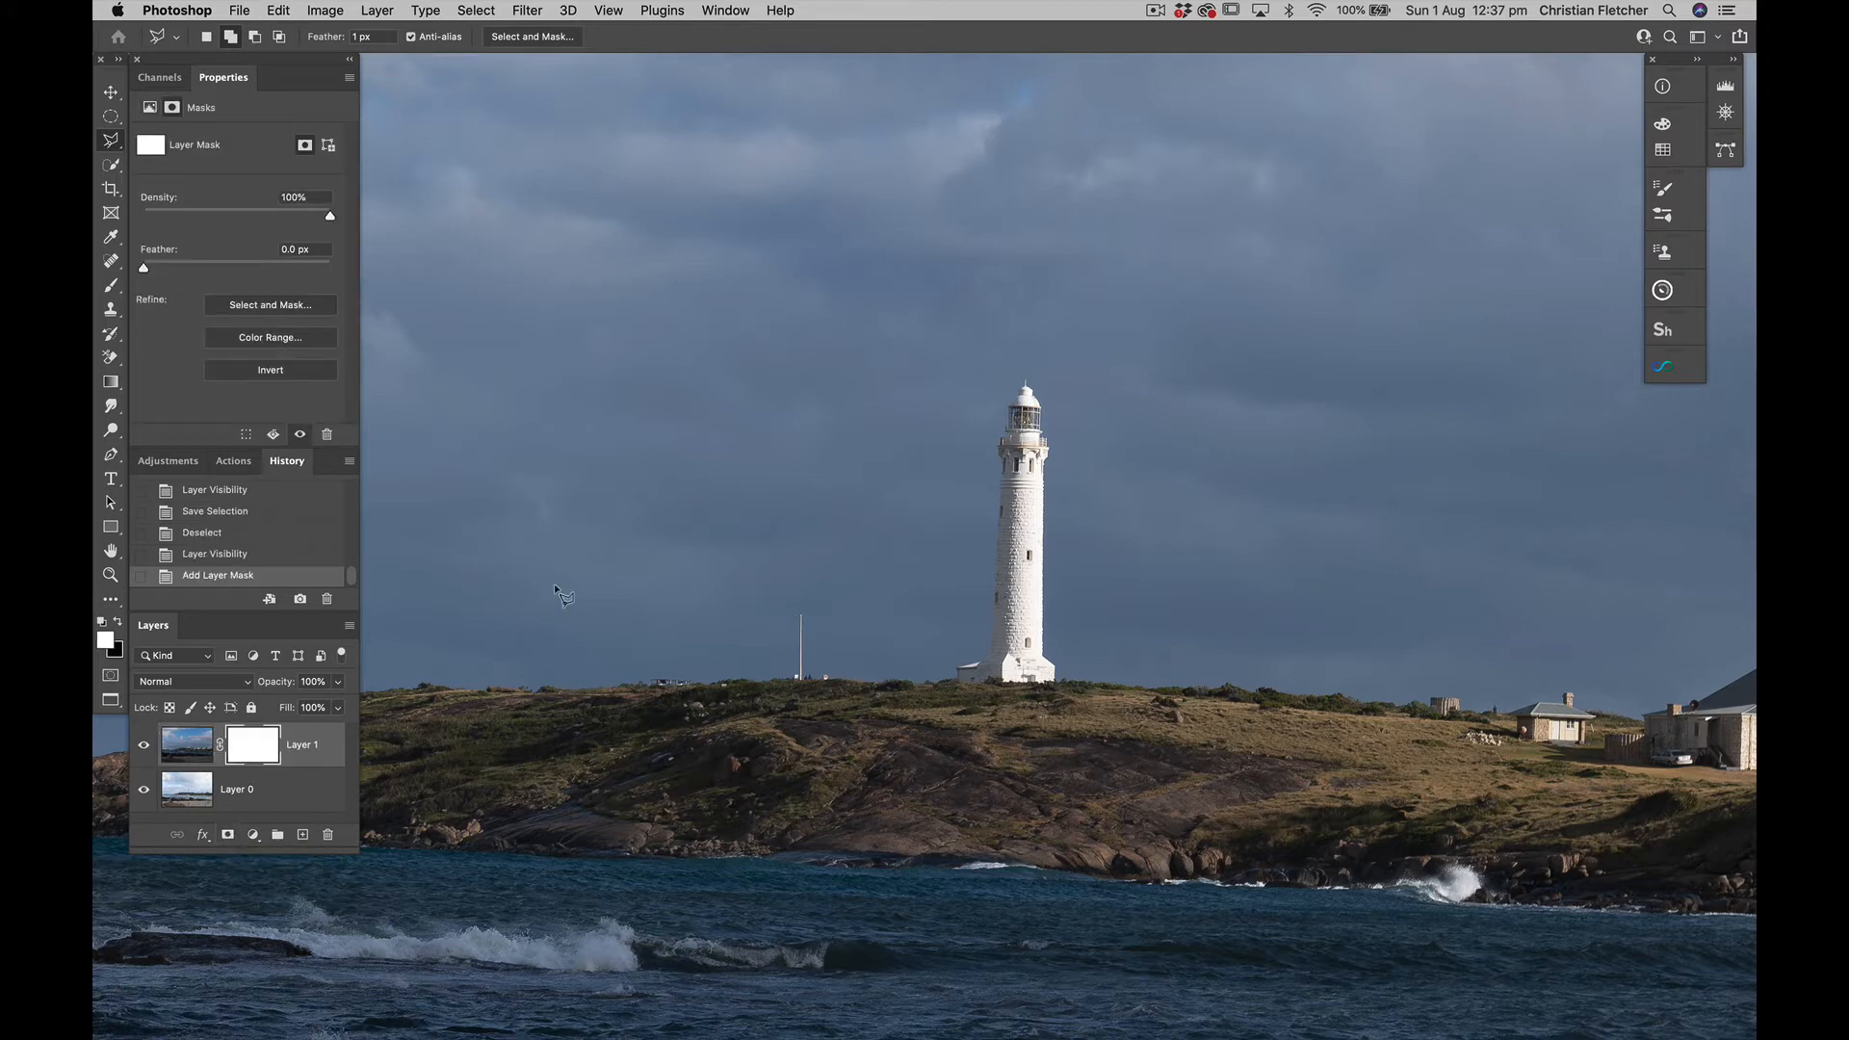
key(super+i)
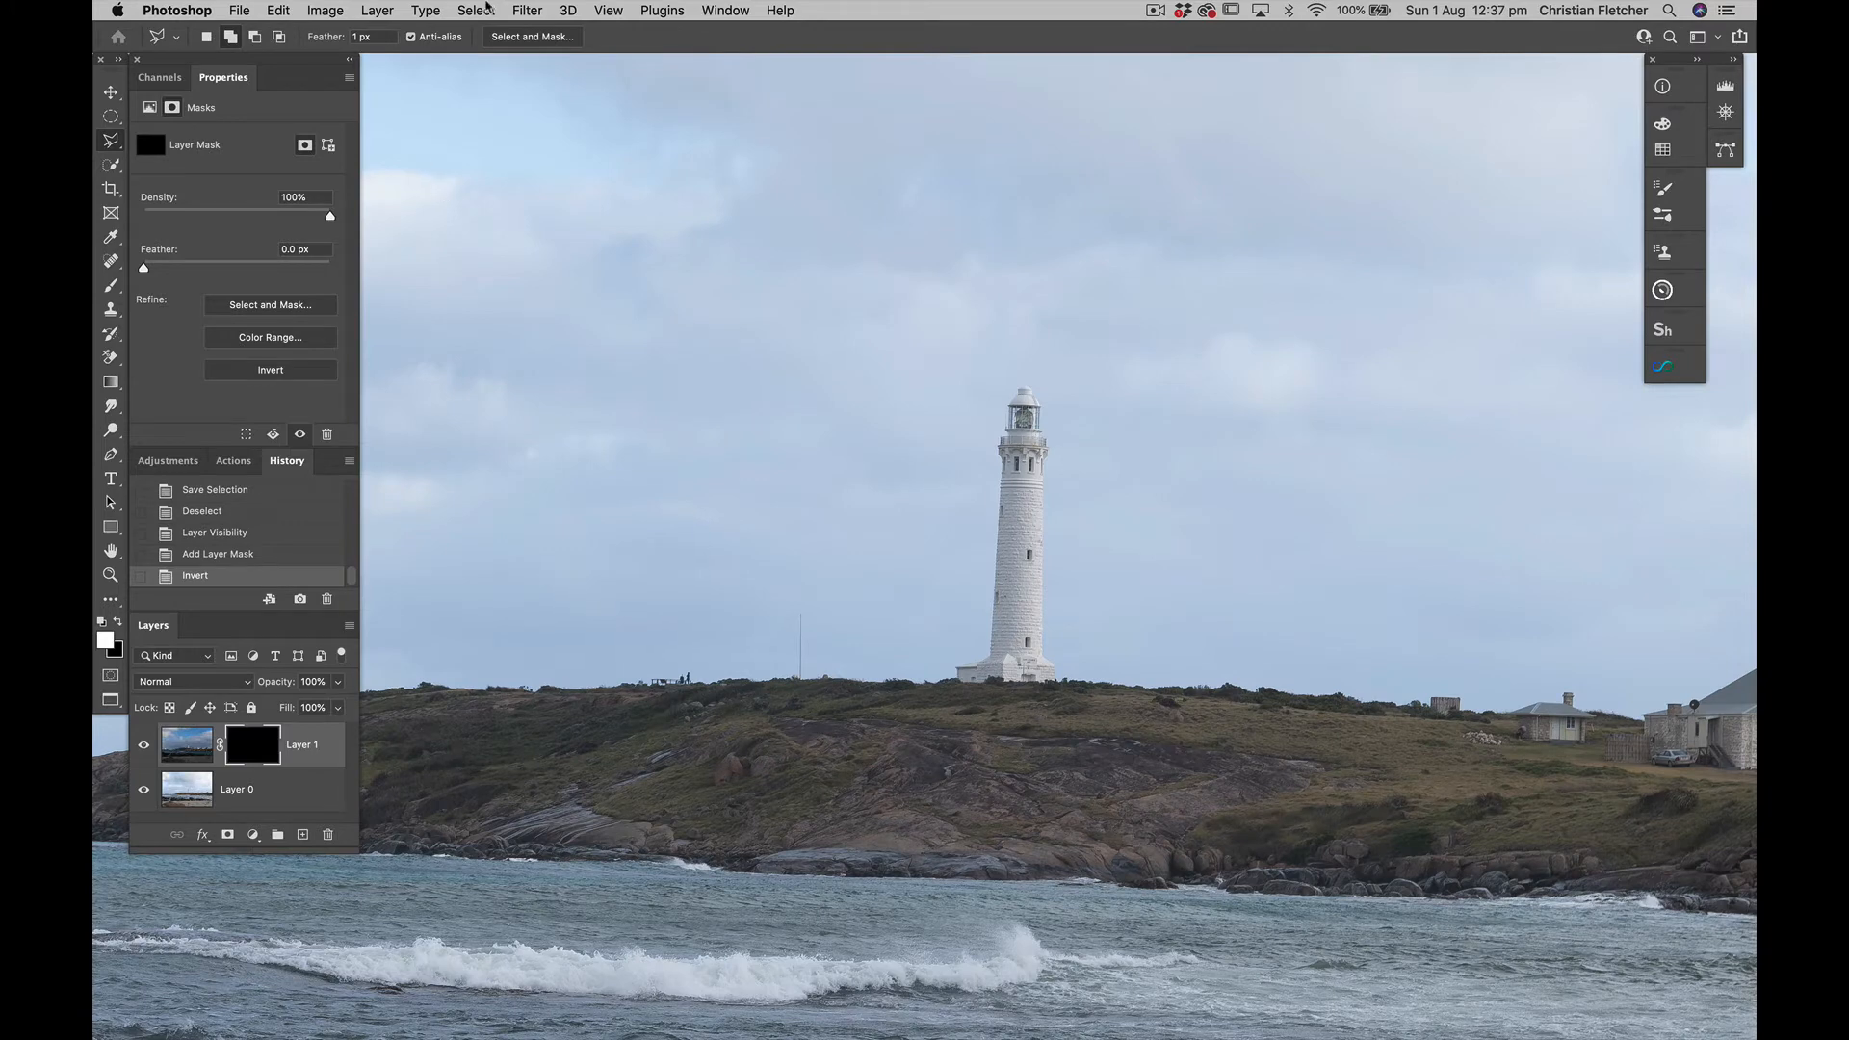
Load the saved lighthouse channel as a new selection
click(477, 11)
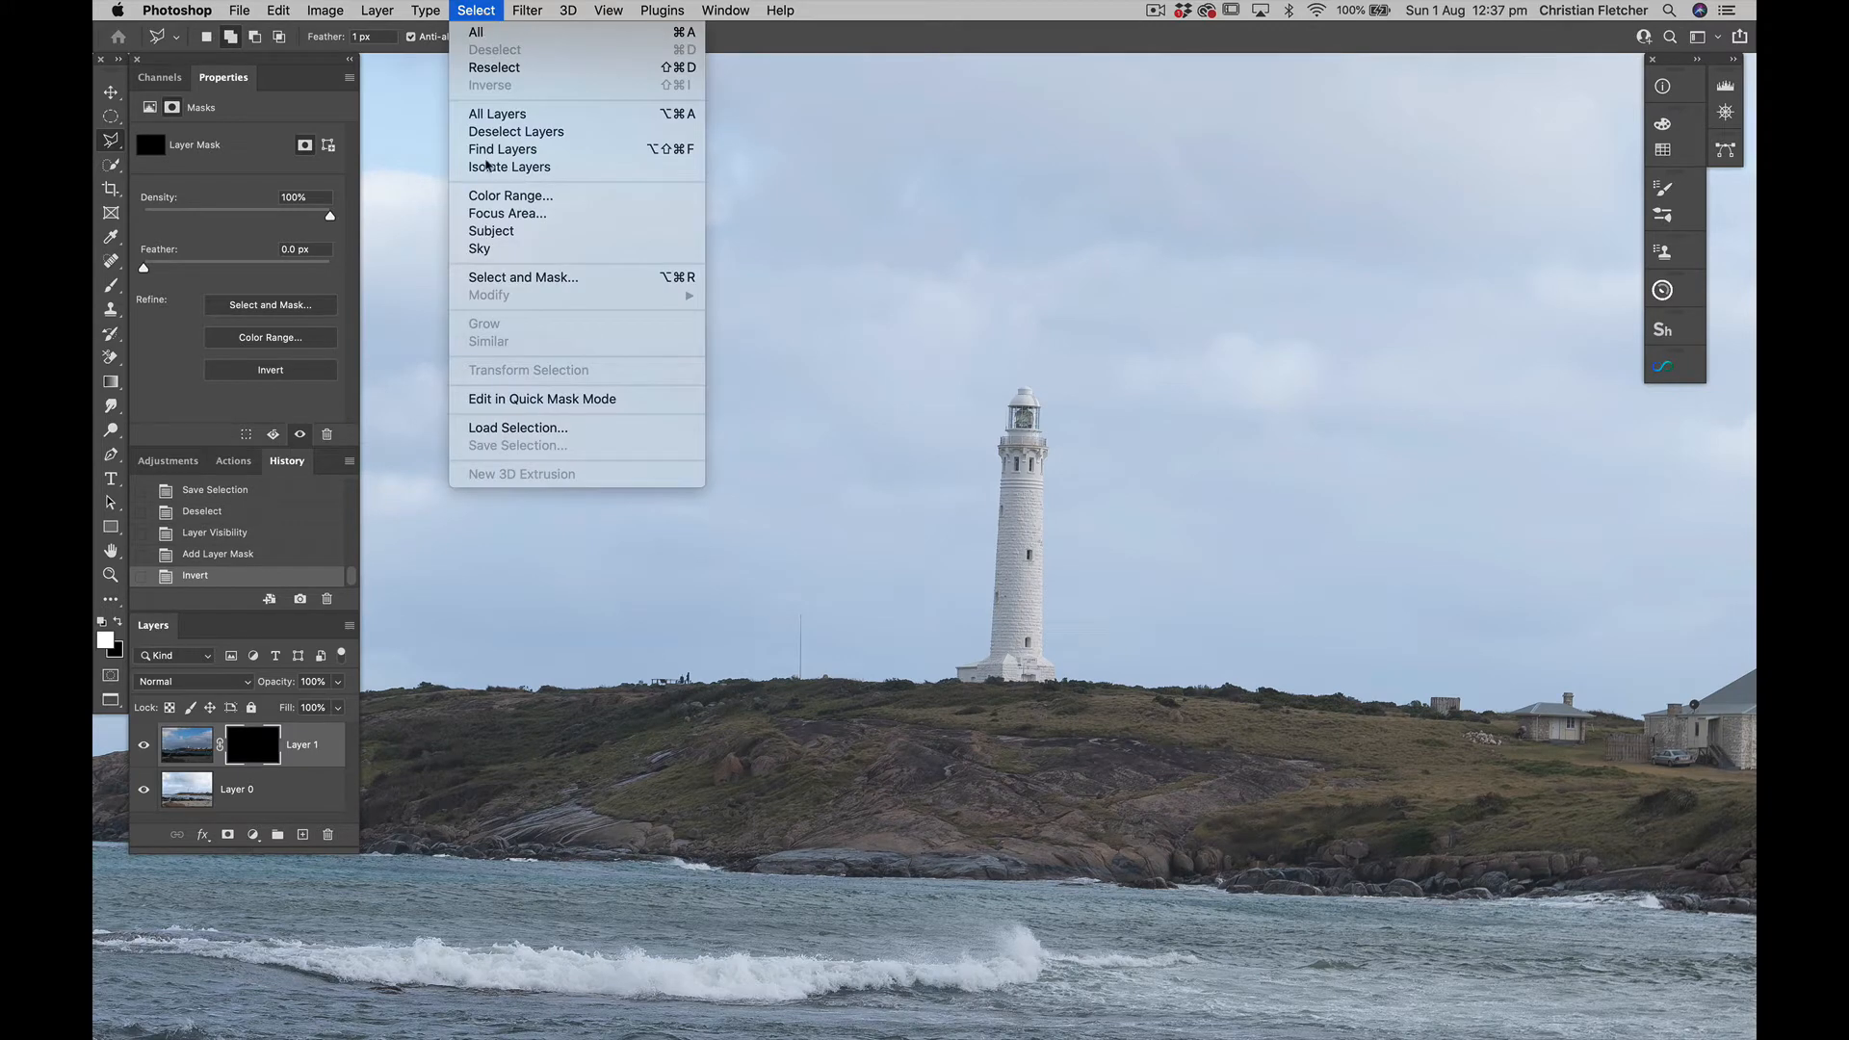
click(489, 427)
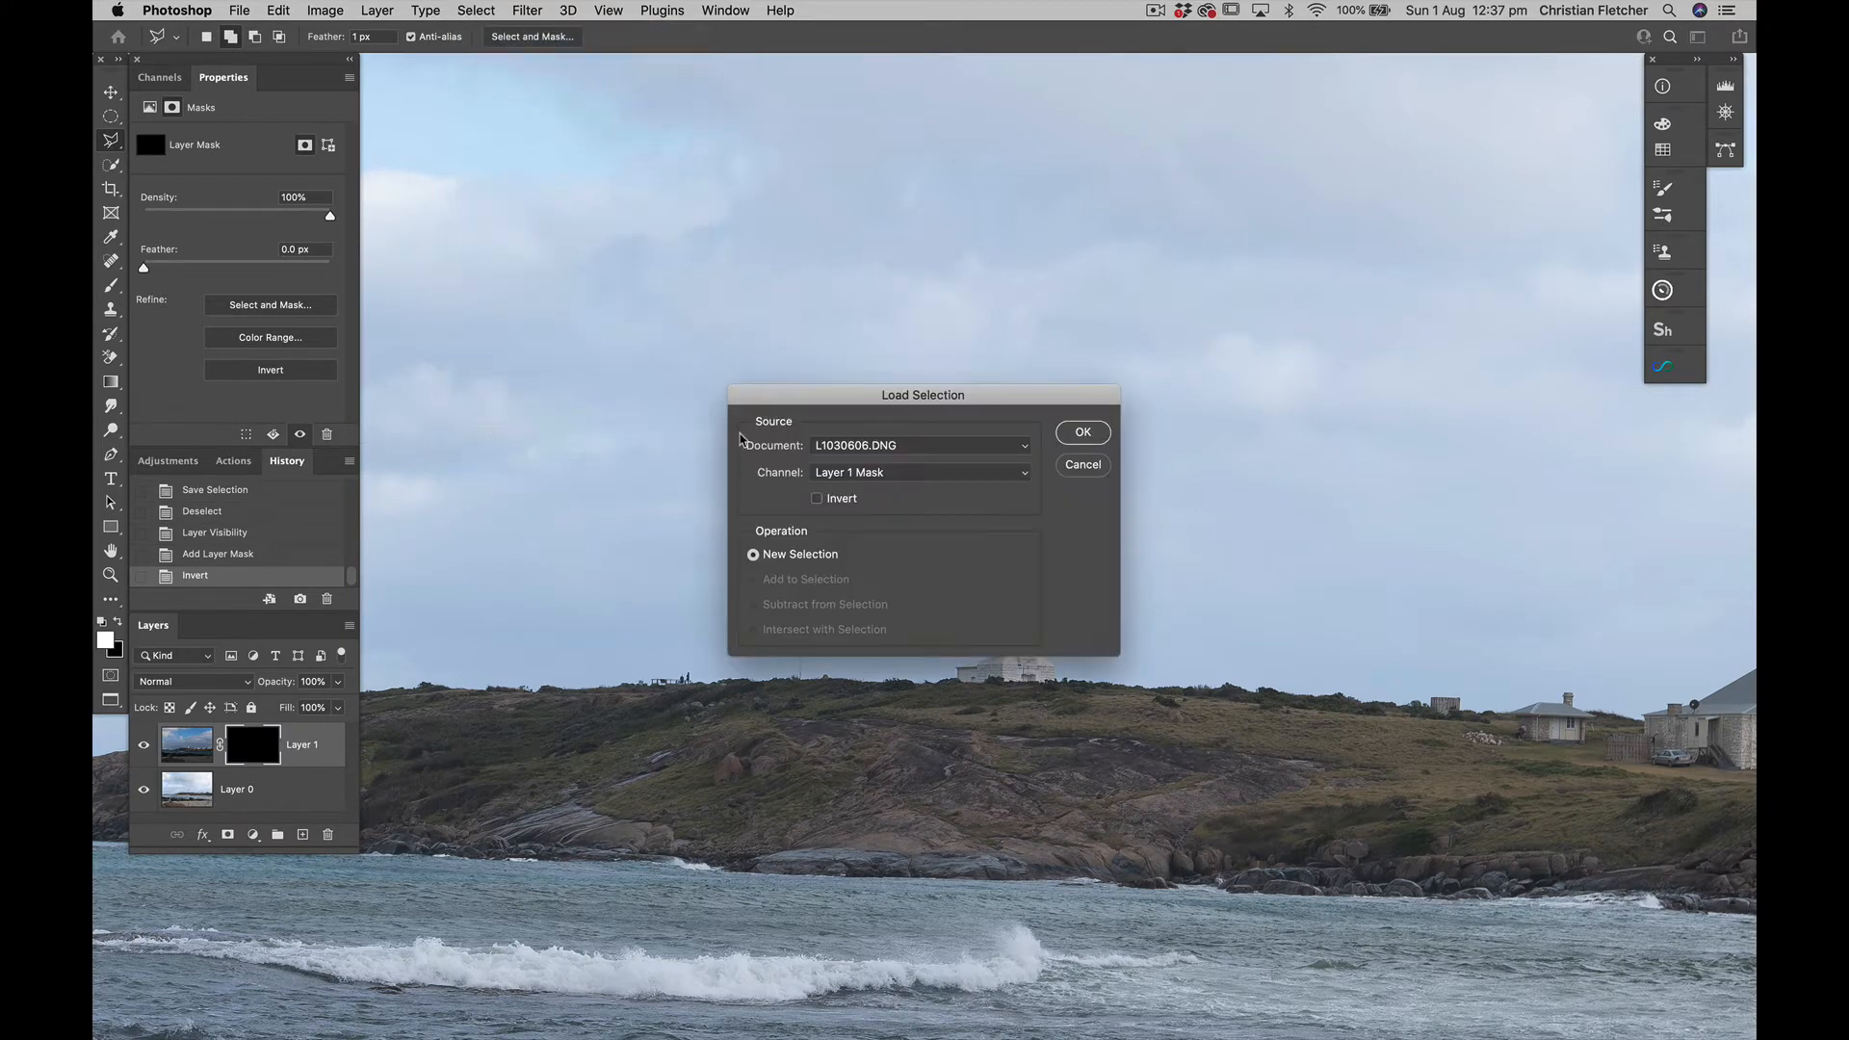
click(878, 473)
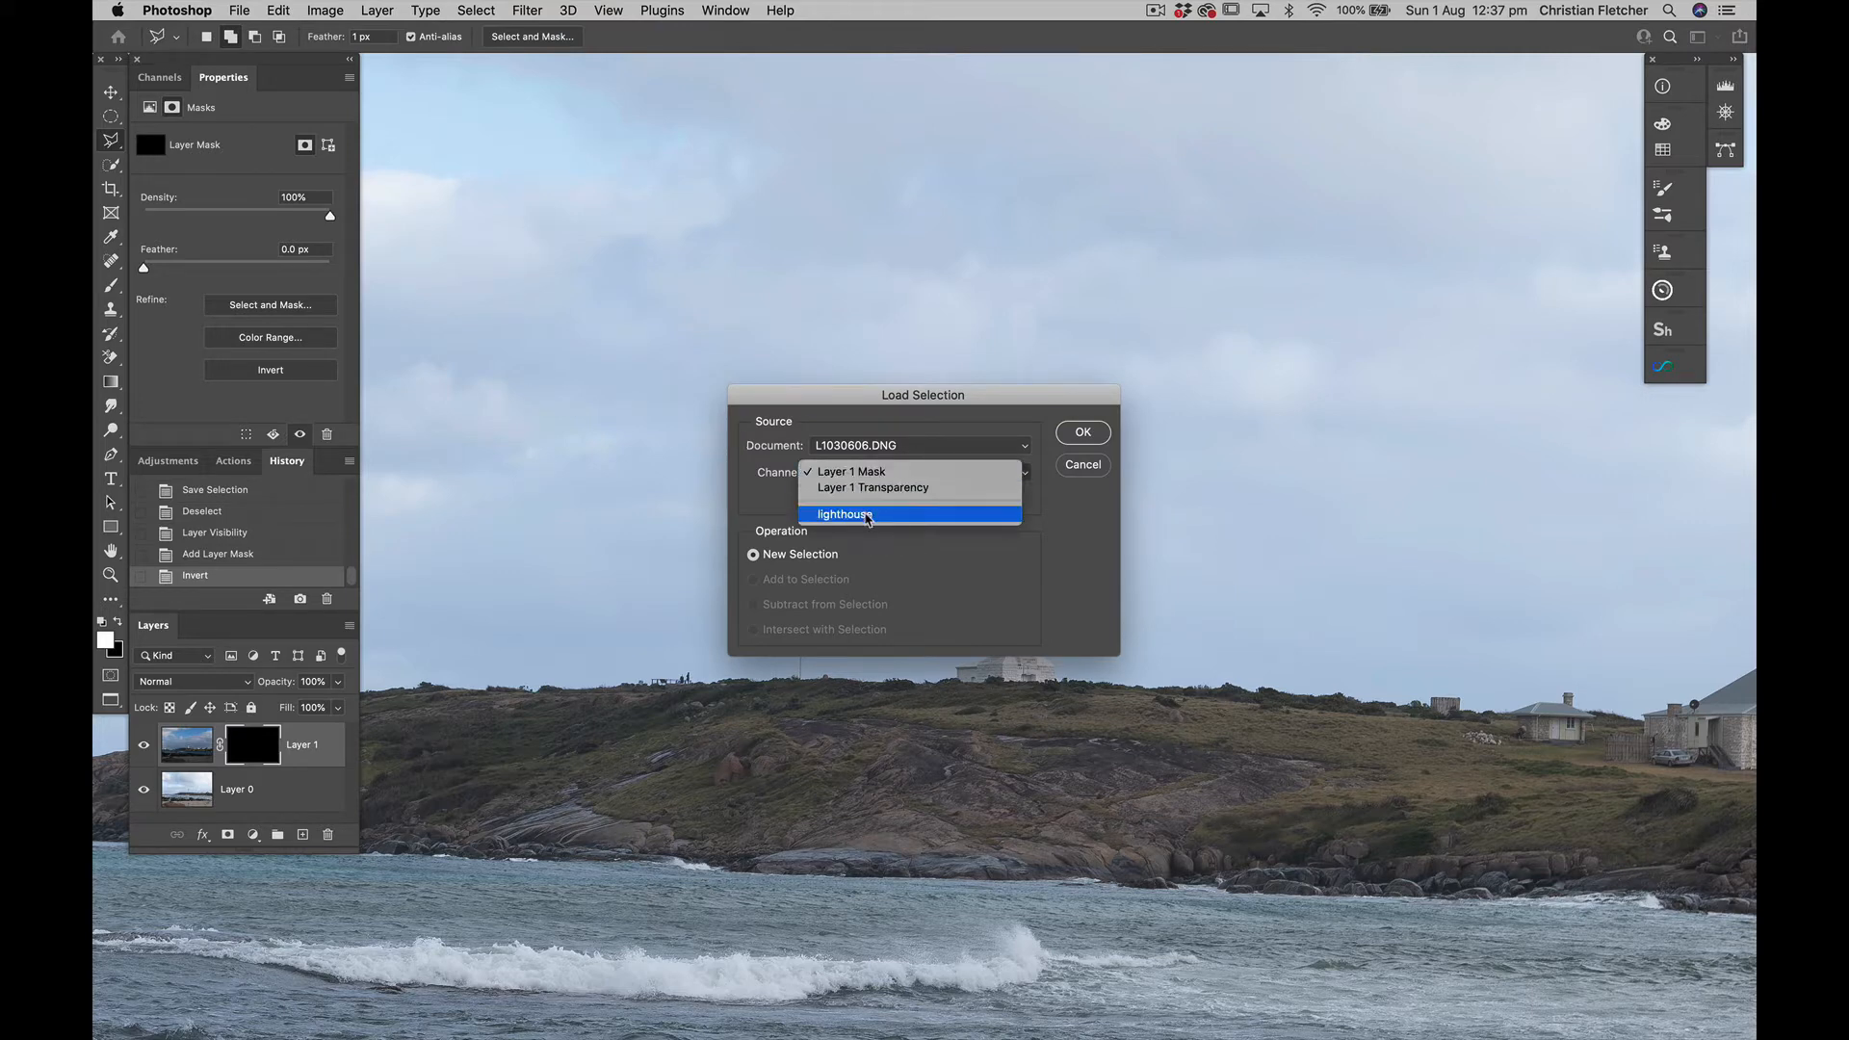
click(867, 517)
click(1082, 435)
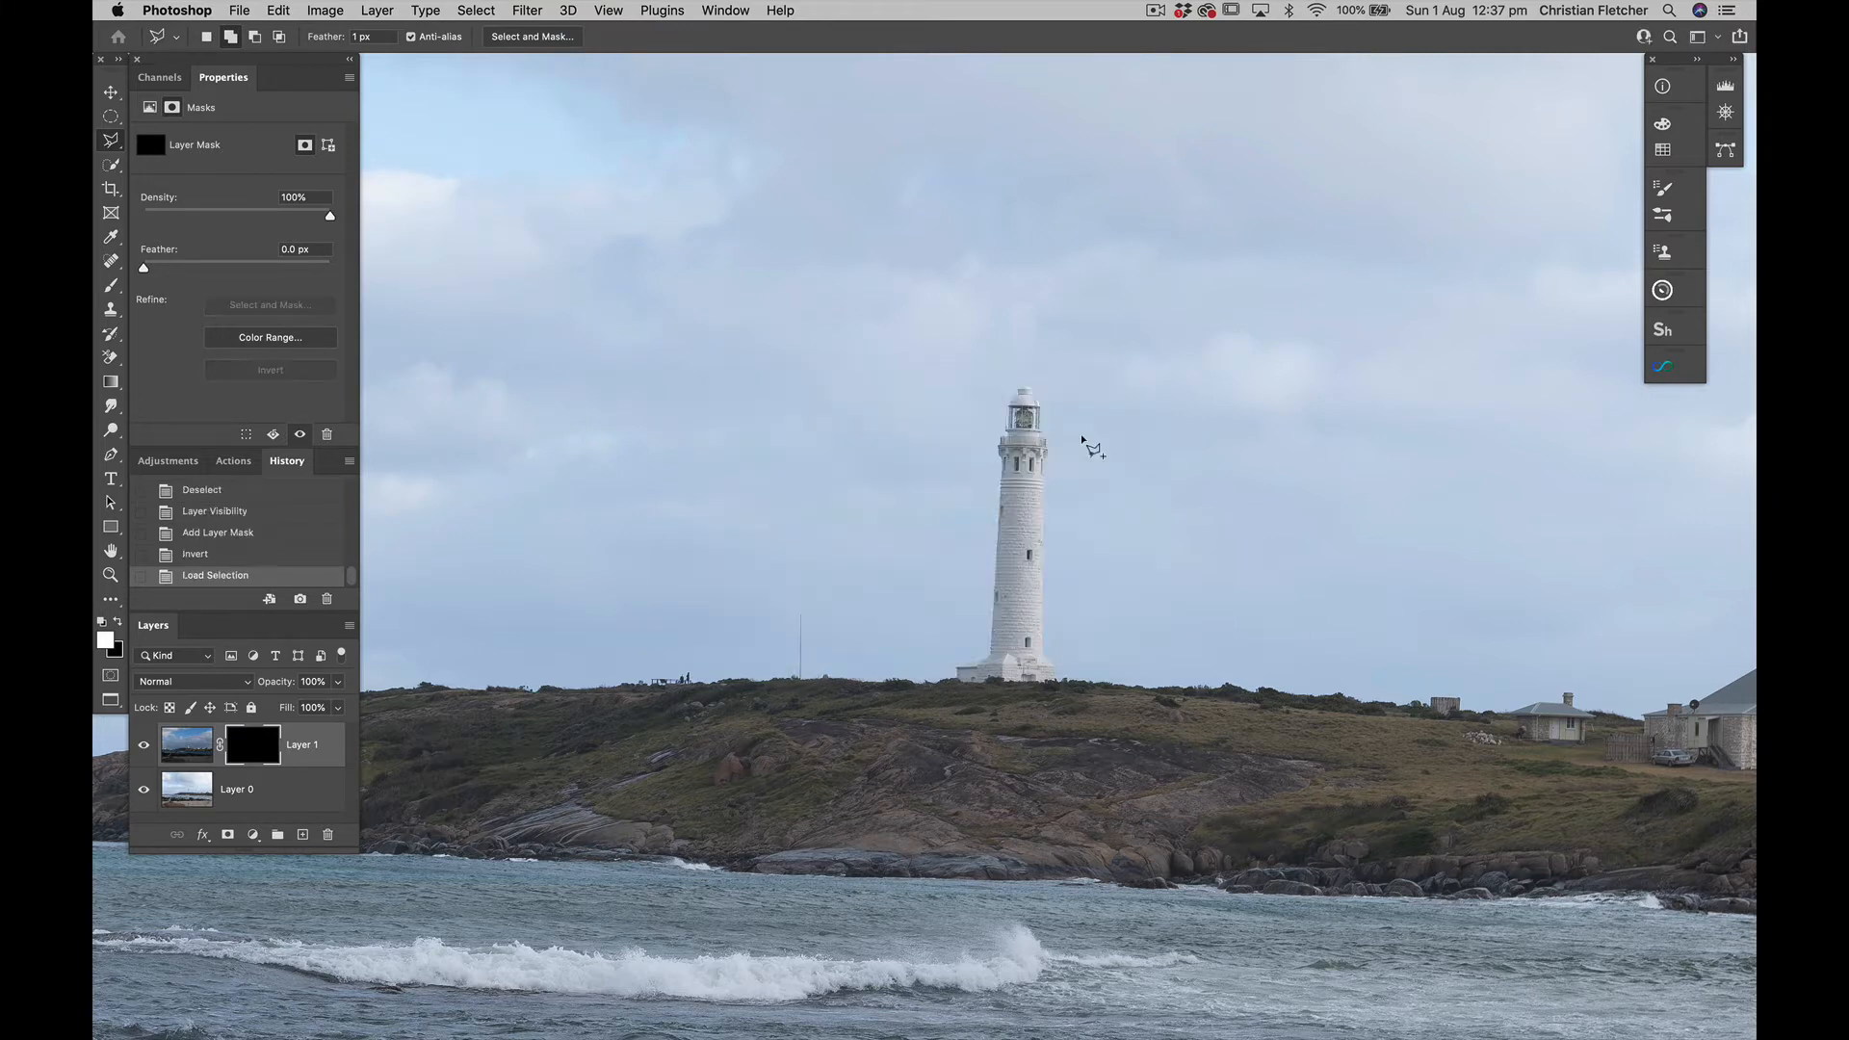
Paint Layer 1's mask white over the lighthouse, houses and headland with a 500 px Brush at 30% opacity, and deselect
scroll(1080, 433, right, 3)
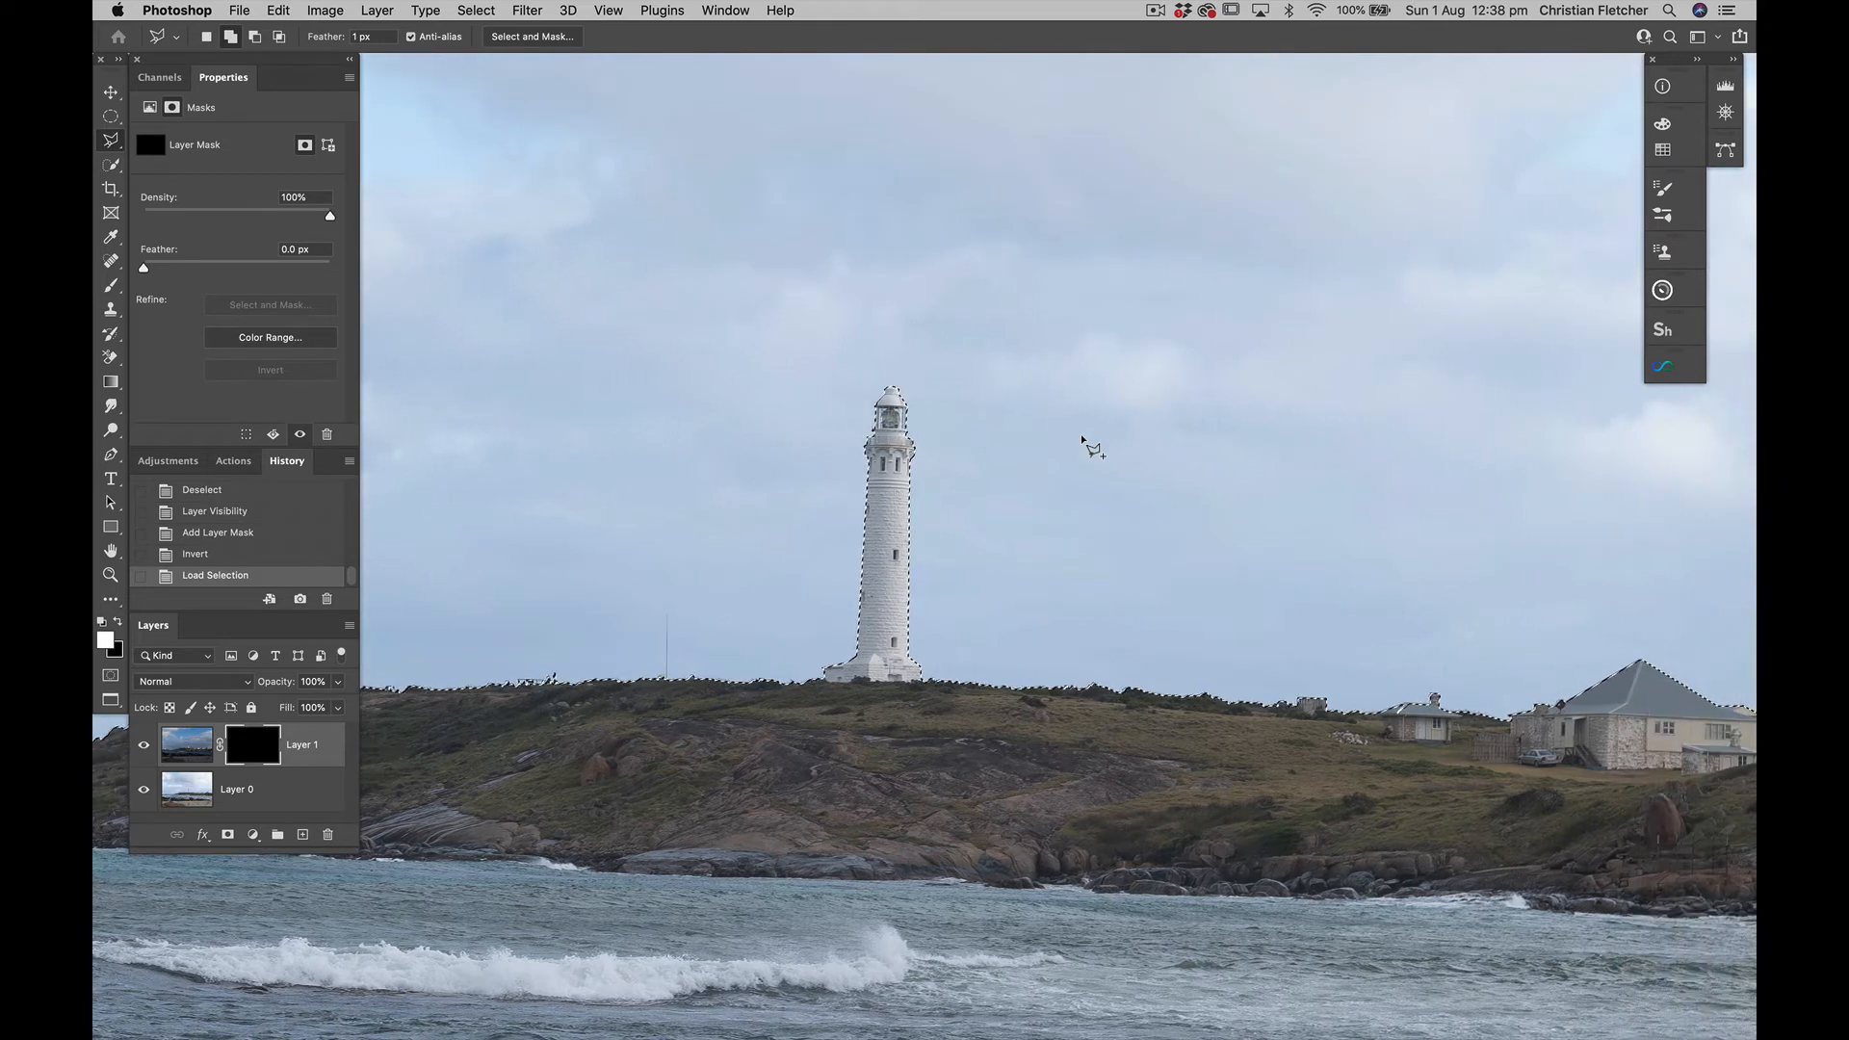
key(super+0)
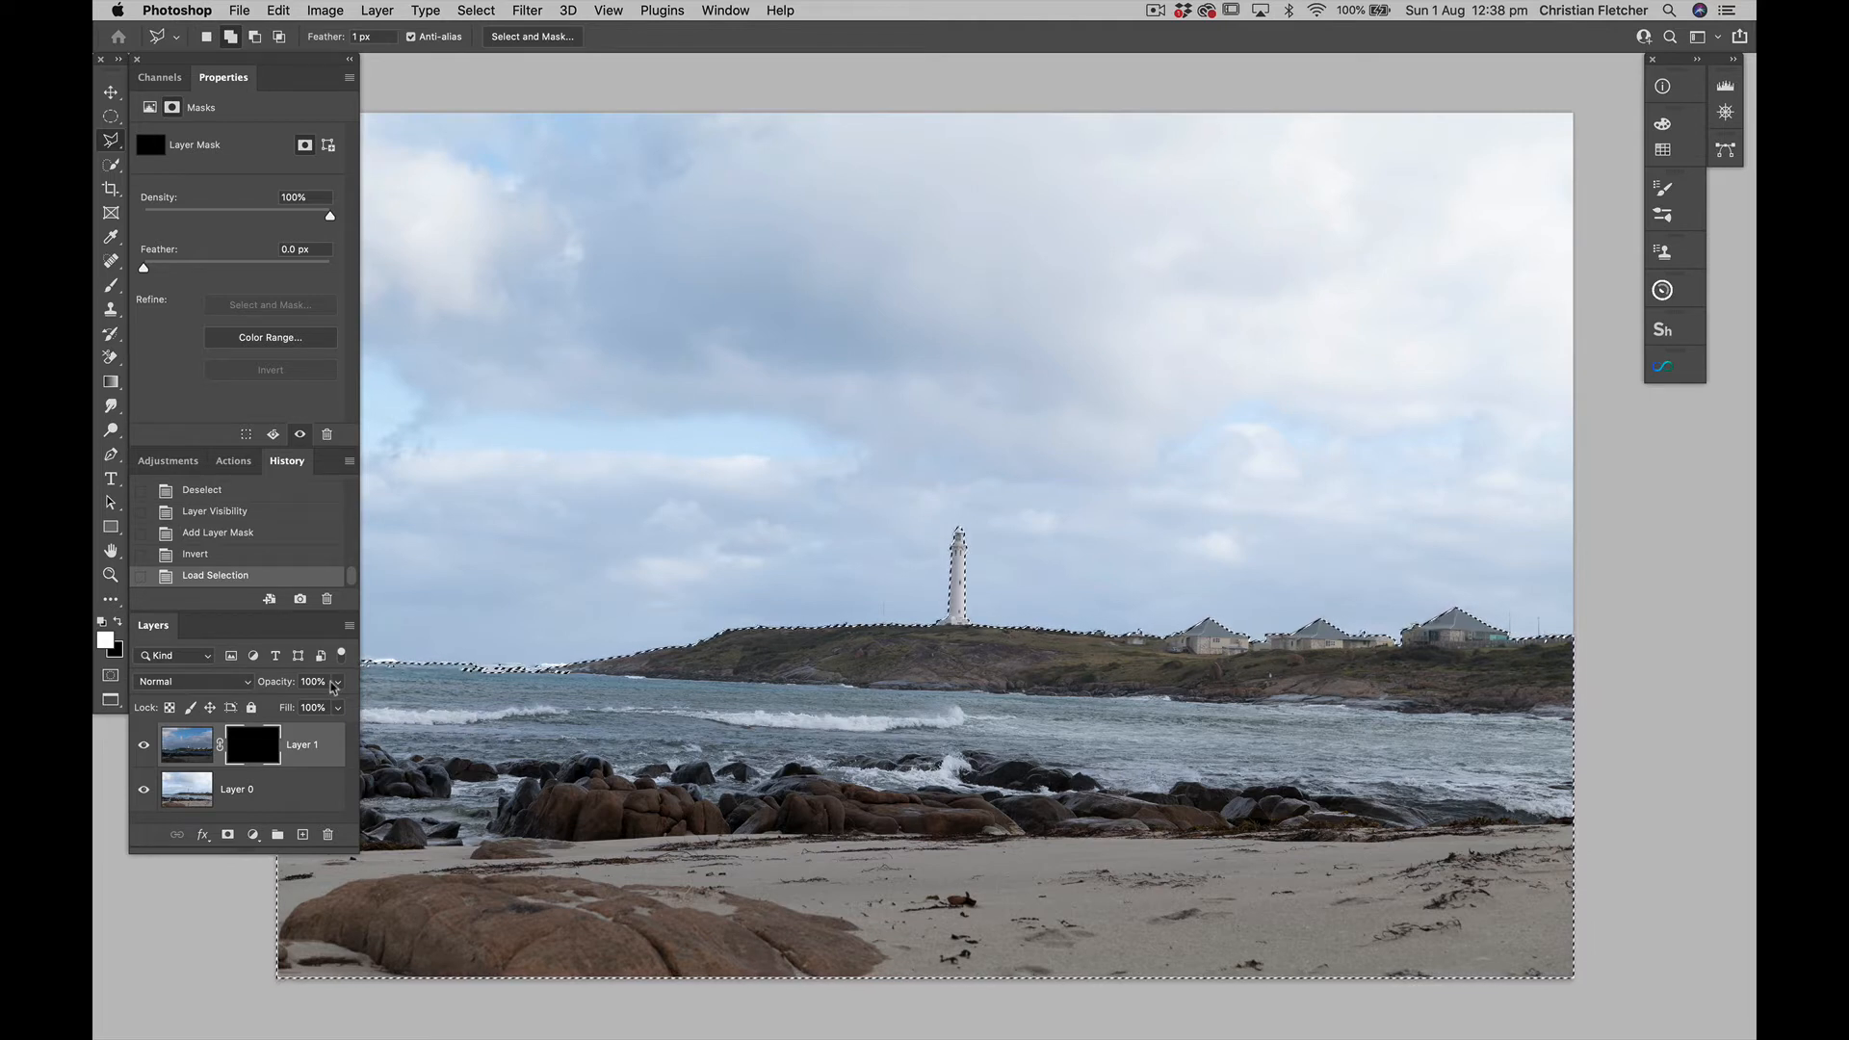
key(b)
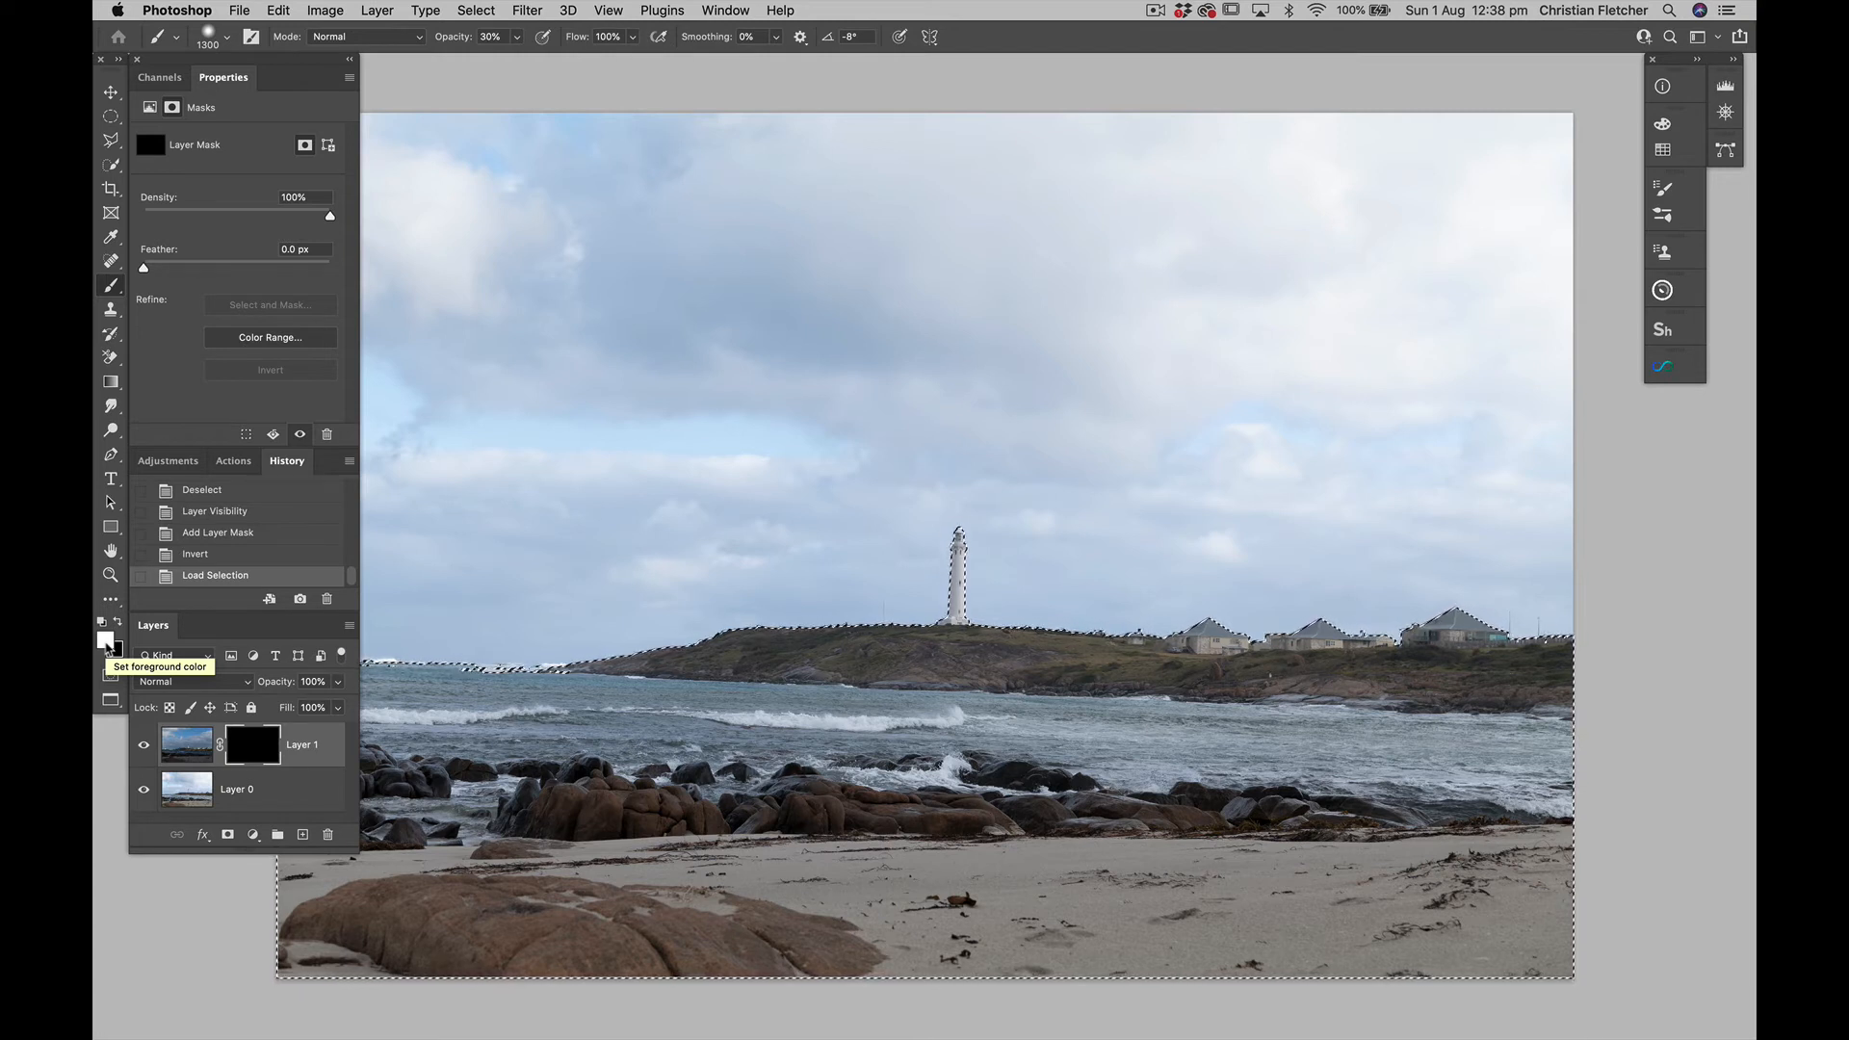
key(x)
key(x)
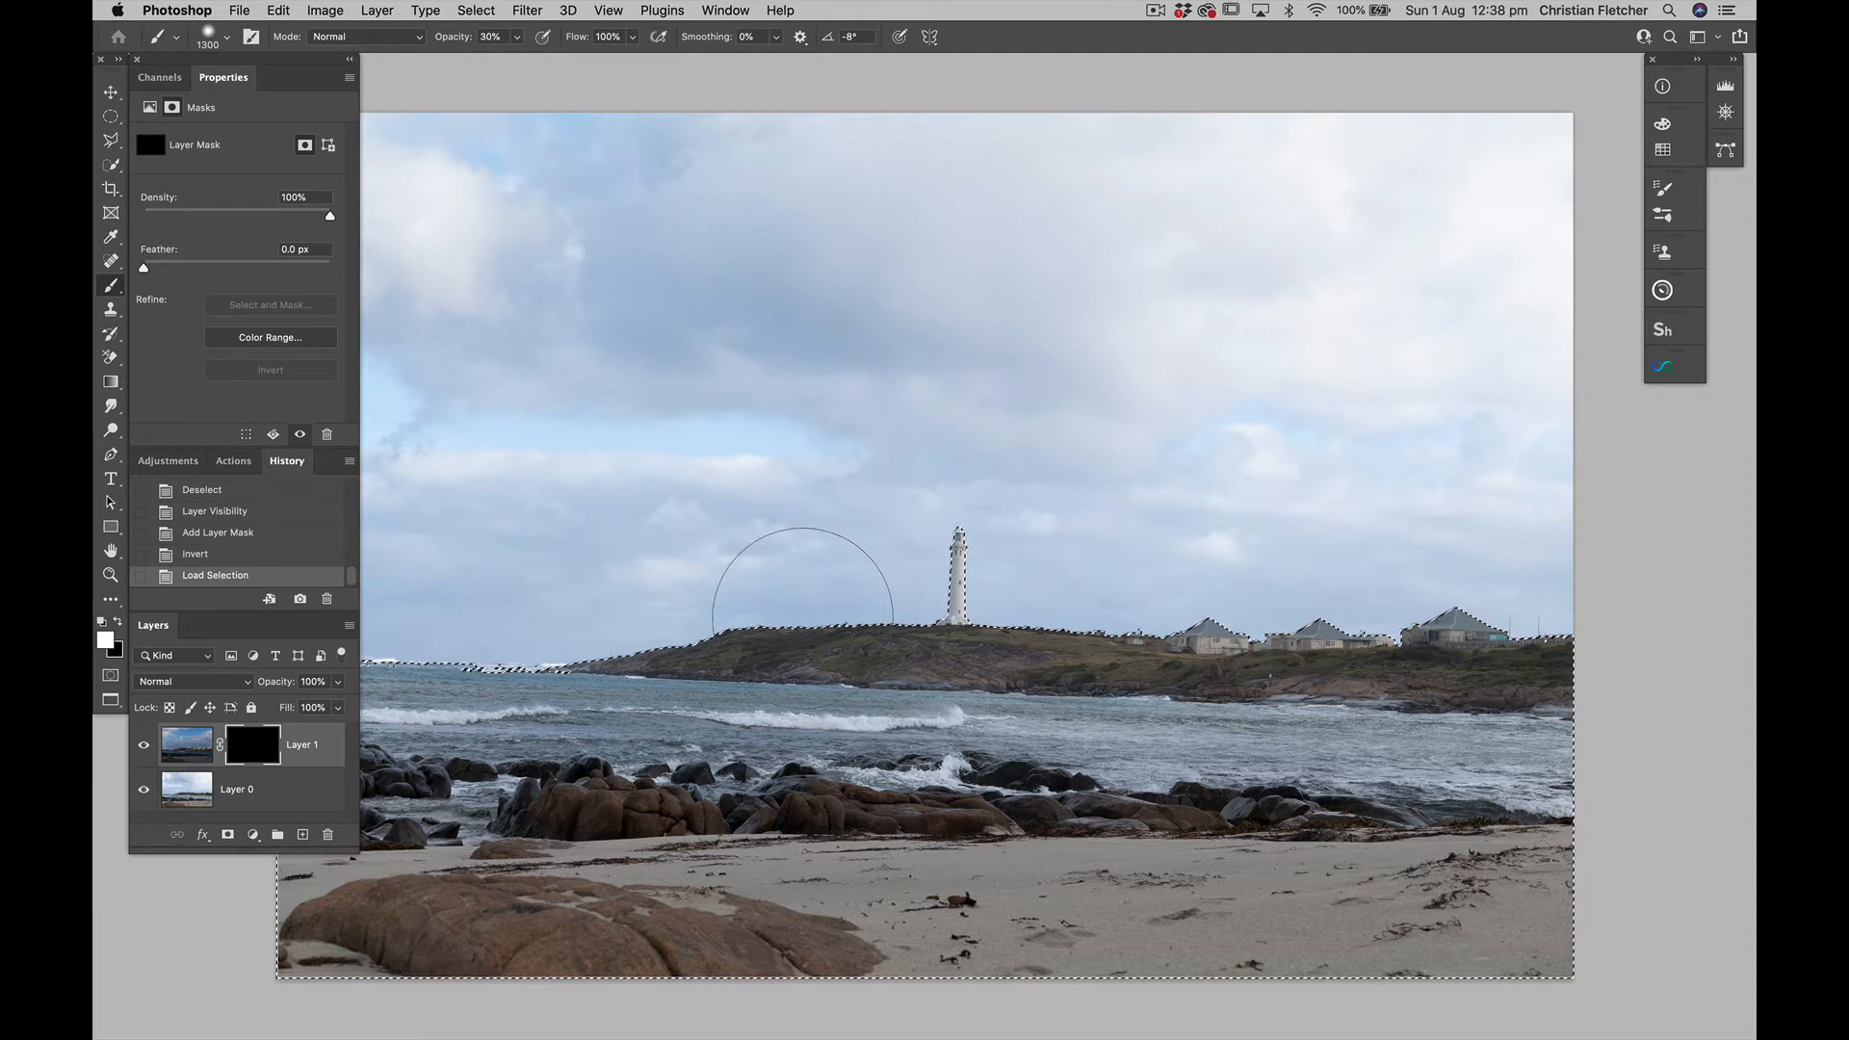
key(bracketleft)
key(bracketleft)
key(bracketleft)
key(bracketleft)
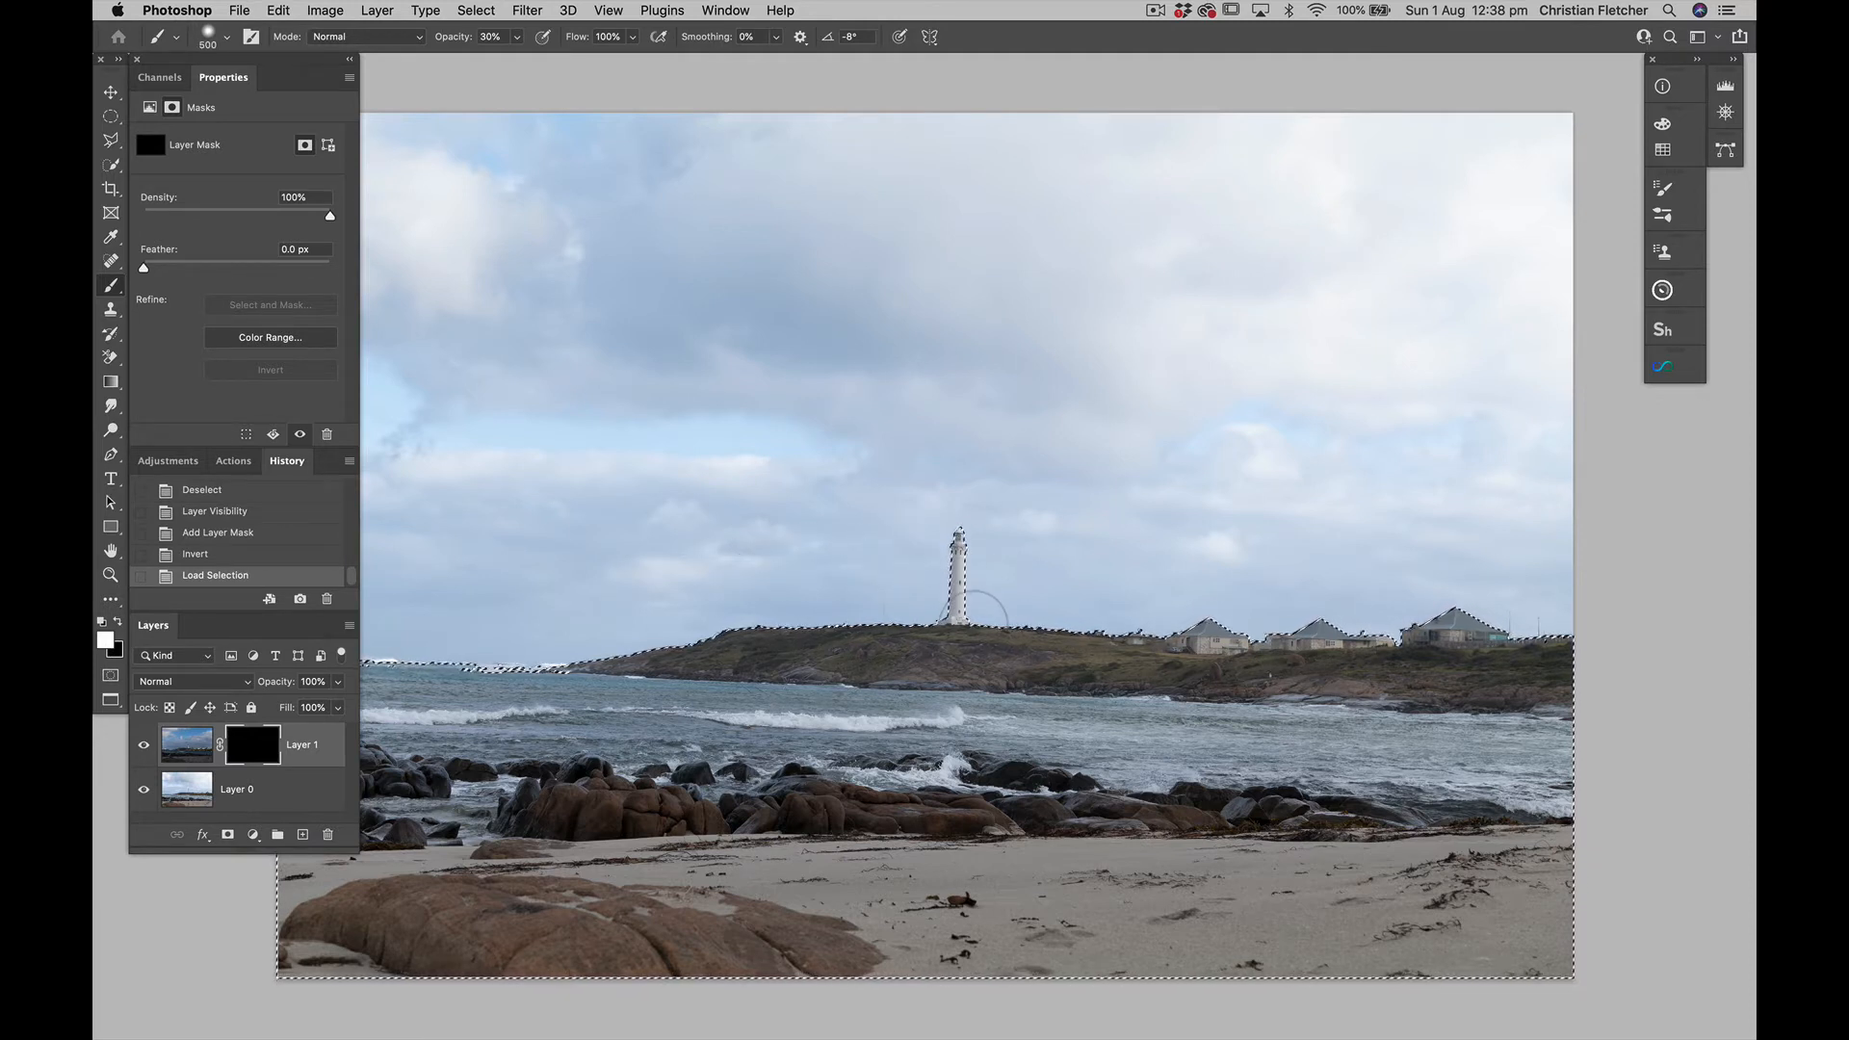
click(990, 539)
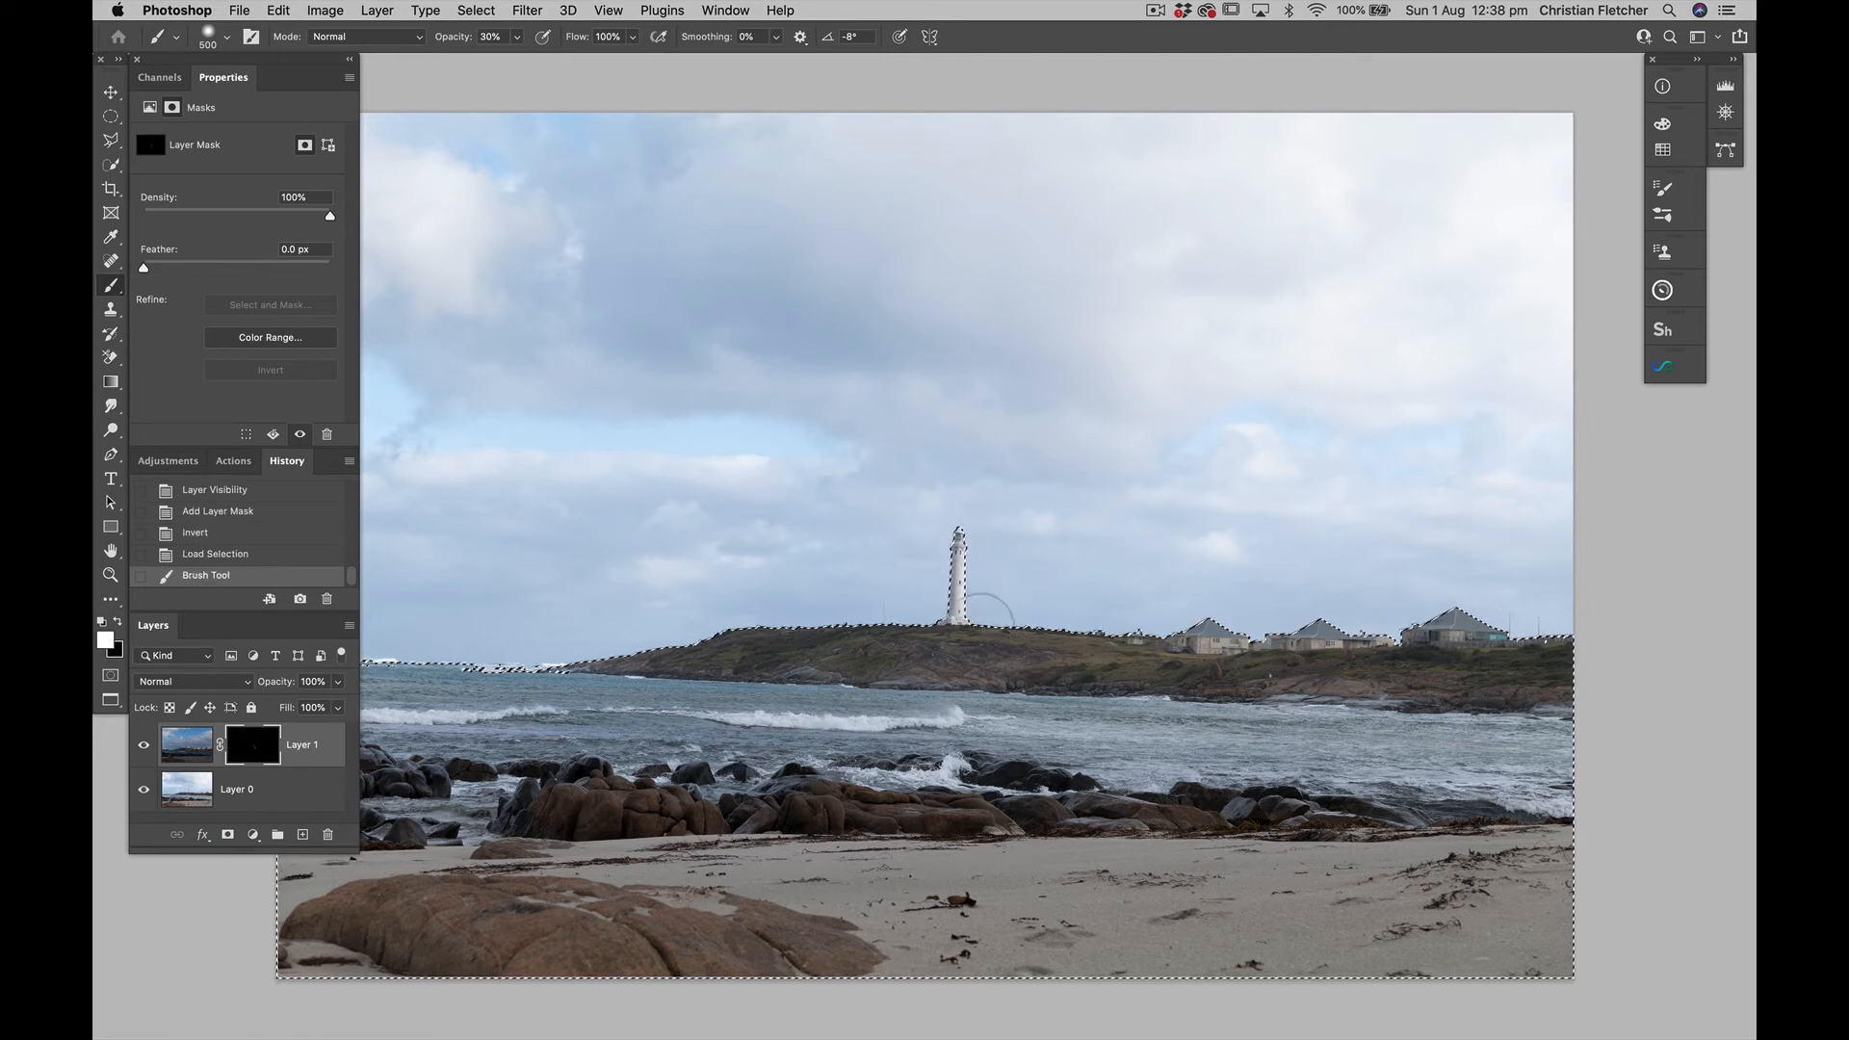
click(980, 563)
click(981, 589)
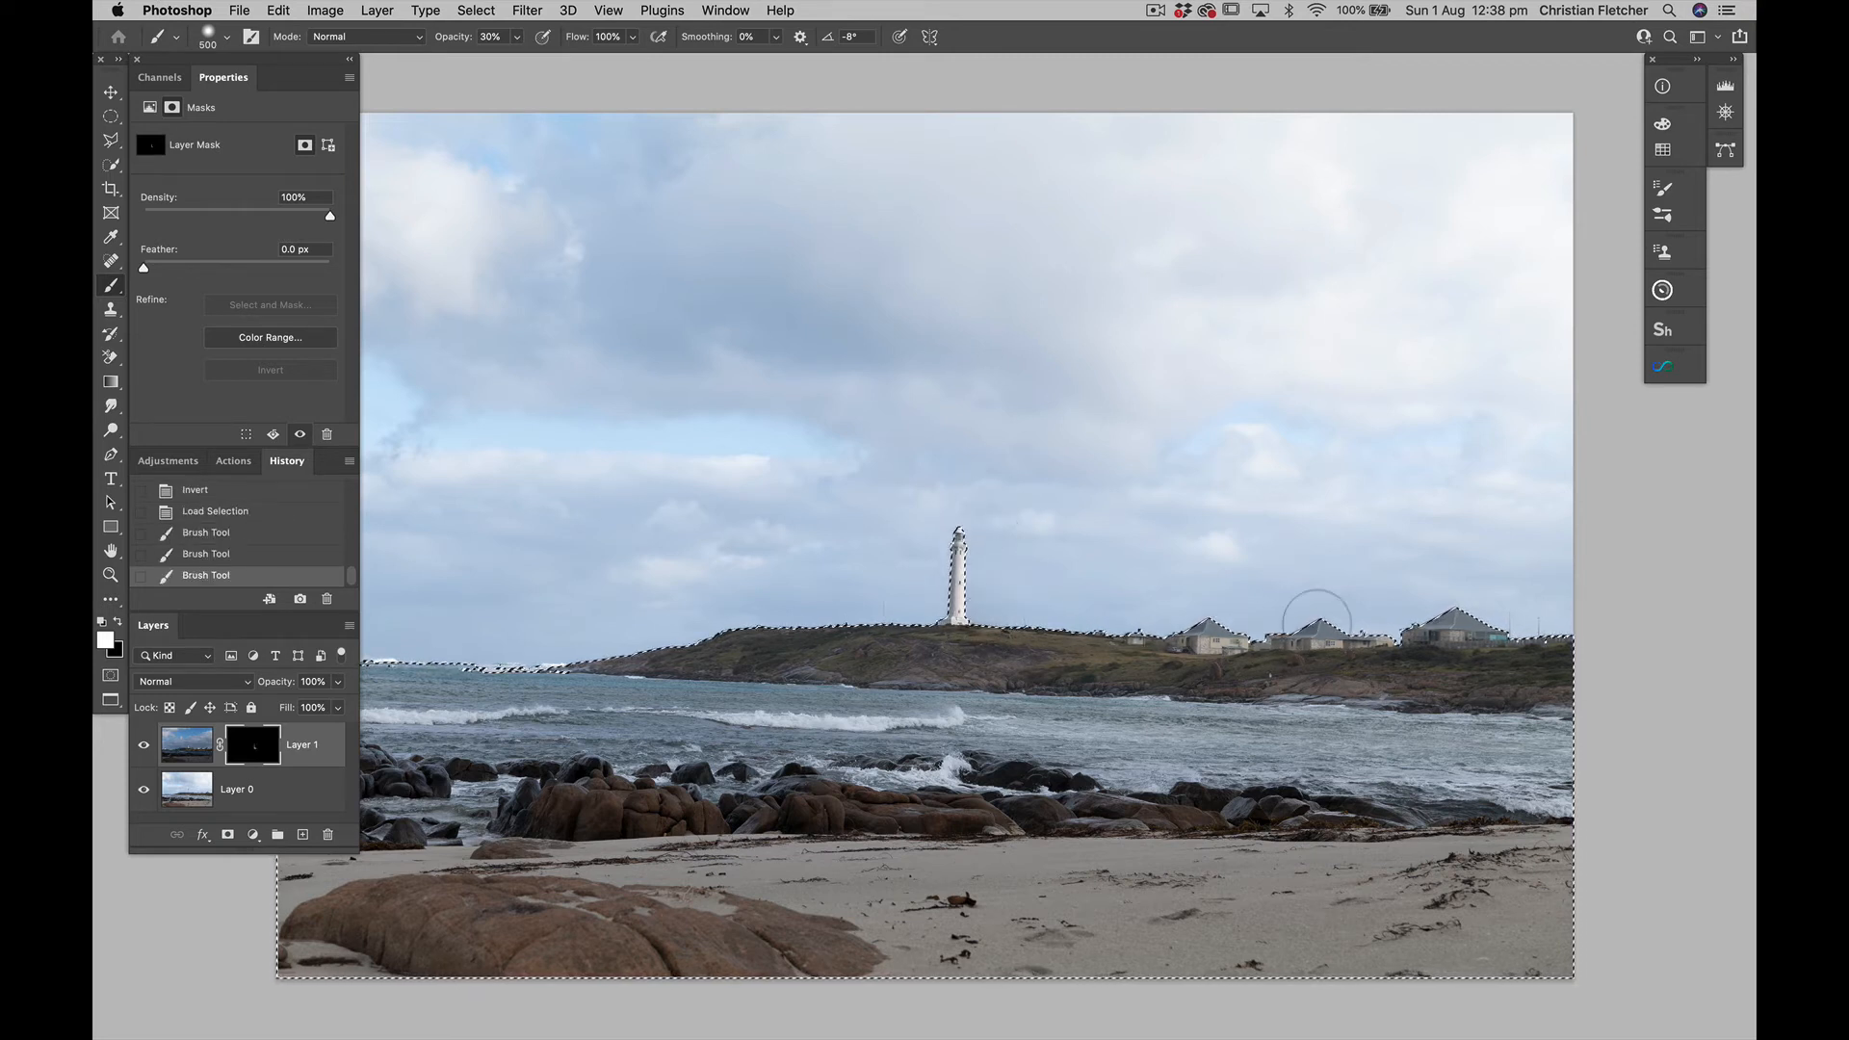
click(1541, 618)
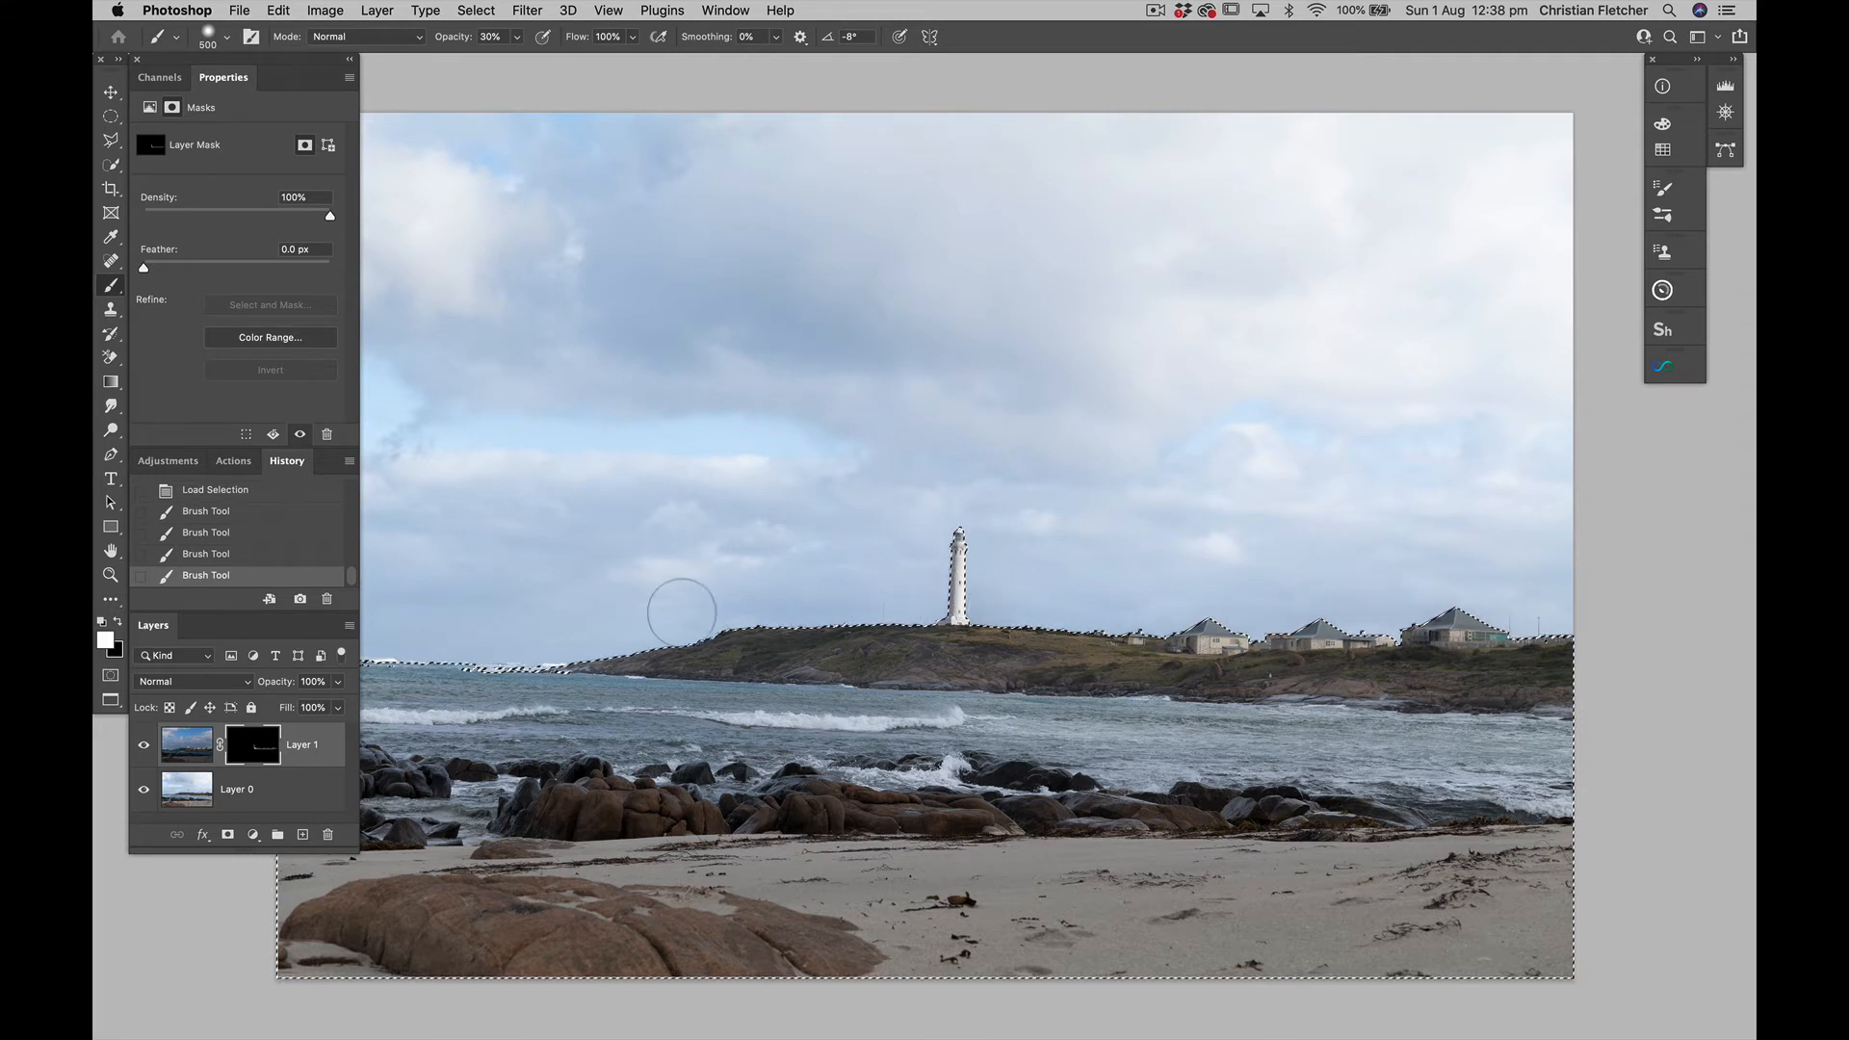
drag(682, 612, 636, 630)
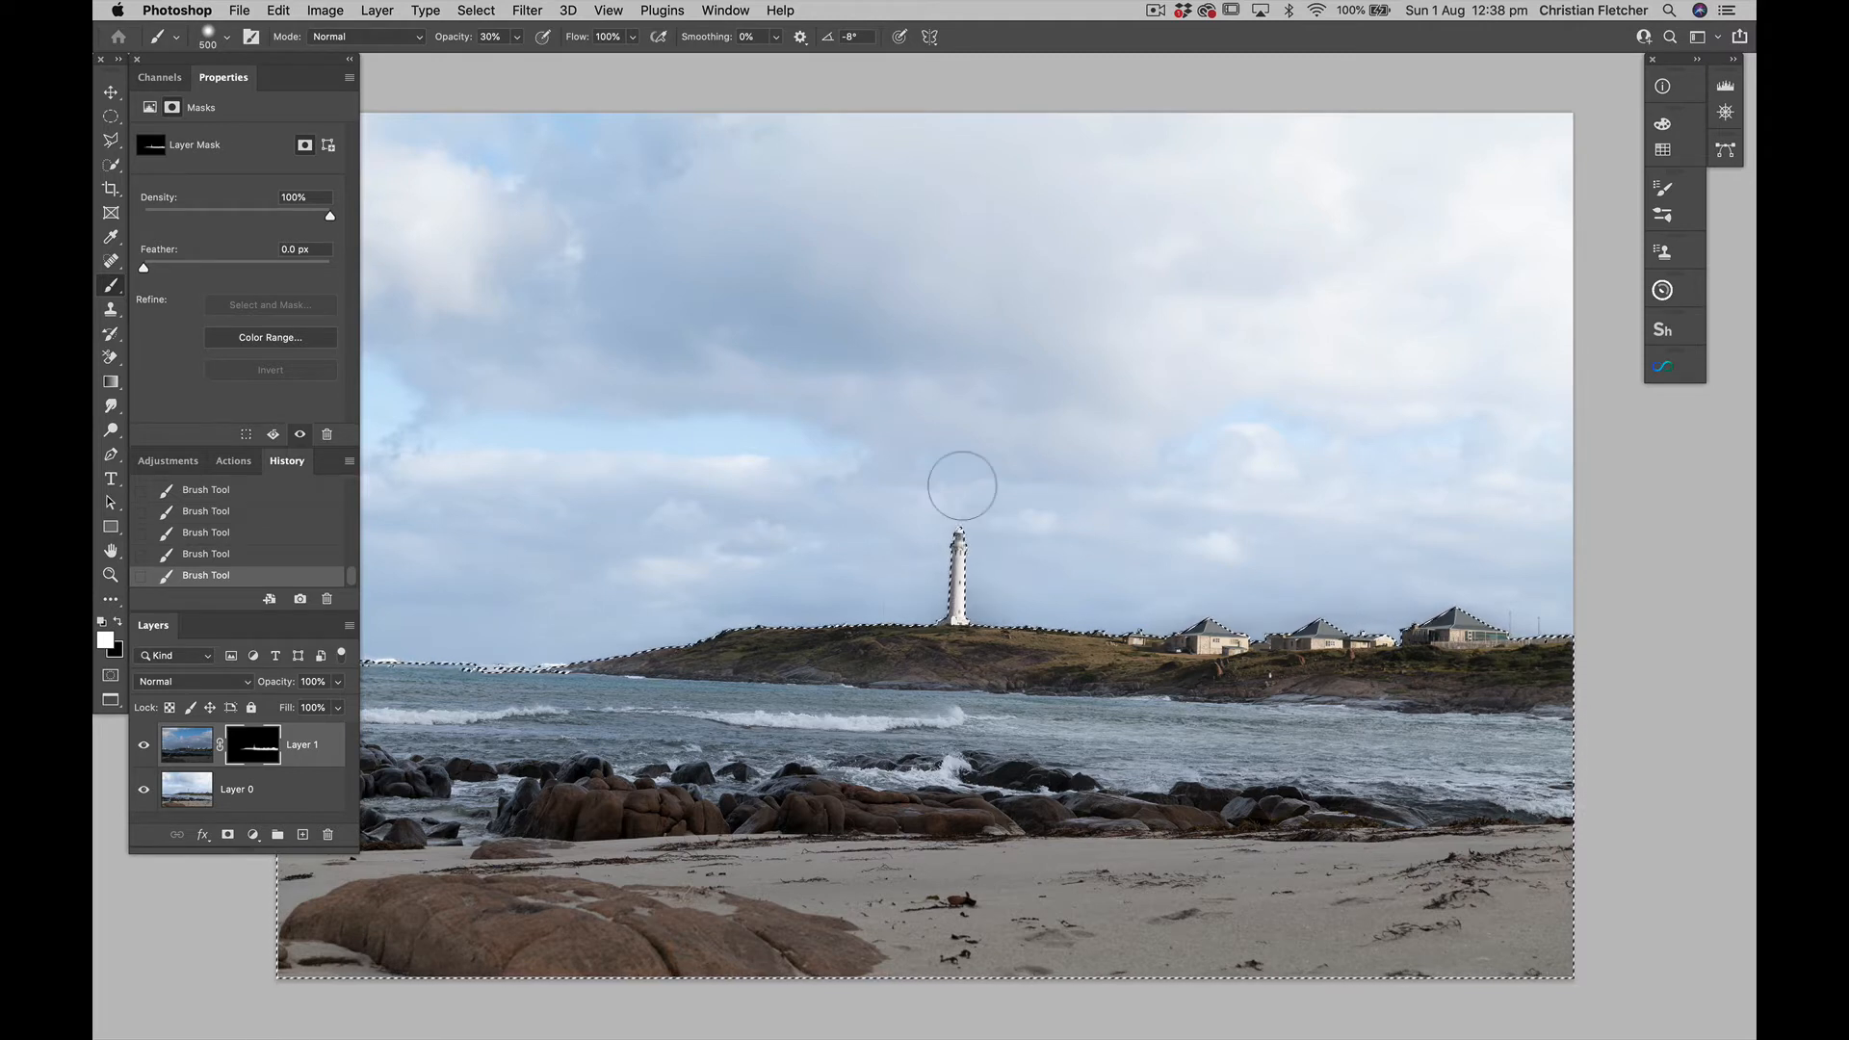
key(super+d)
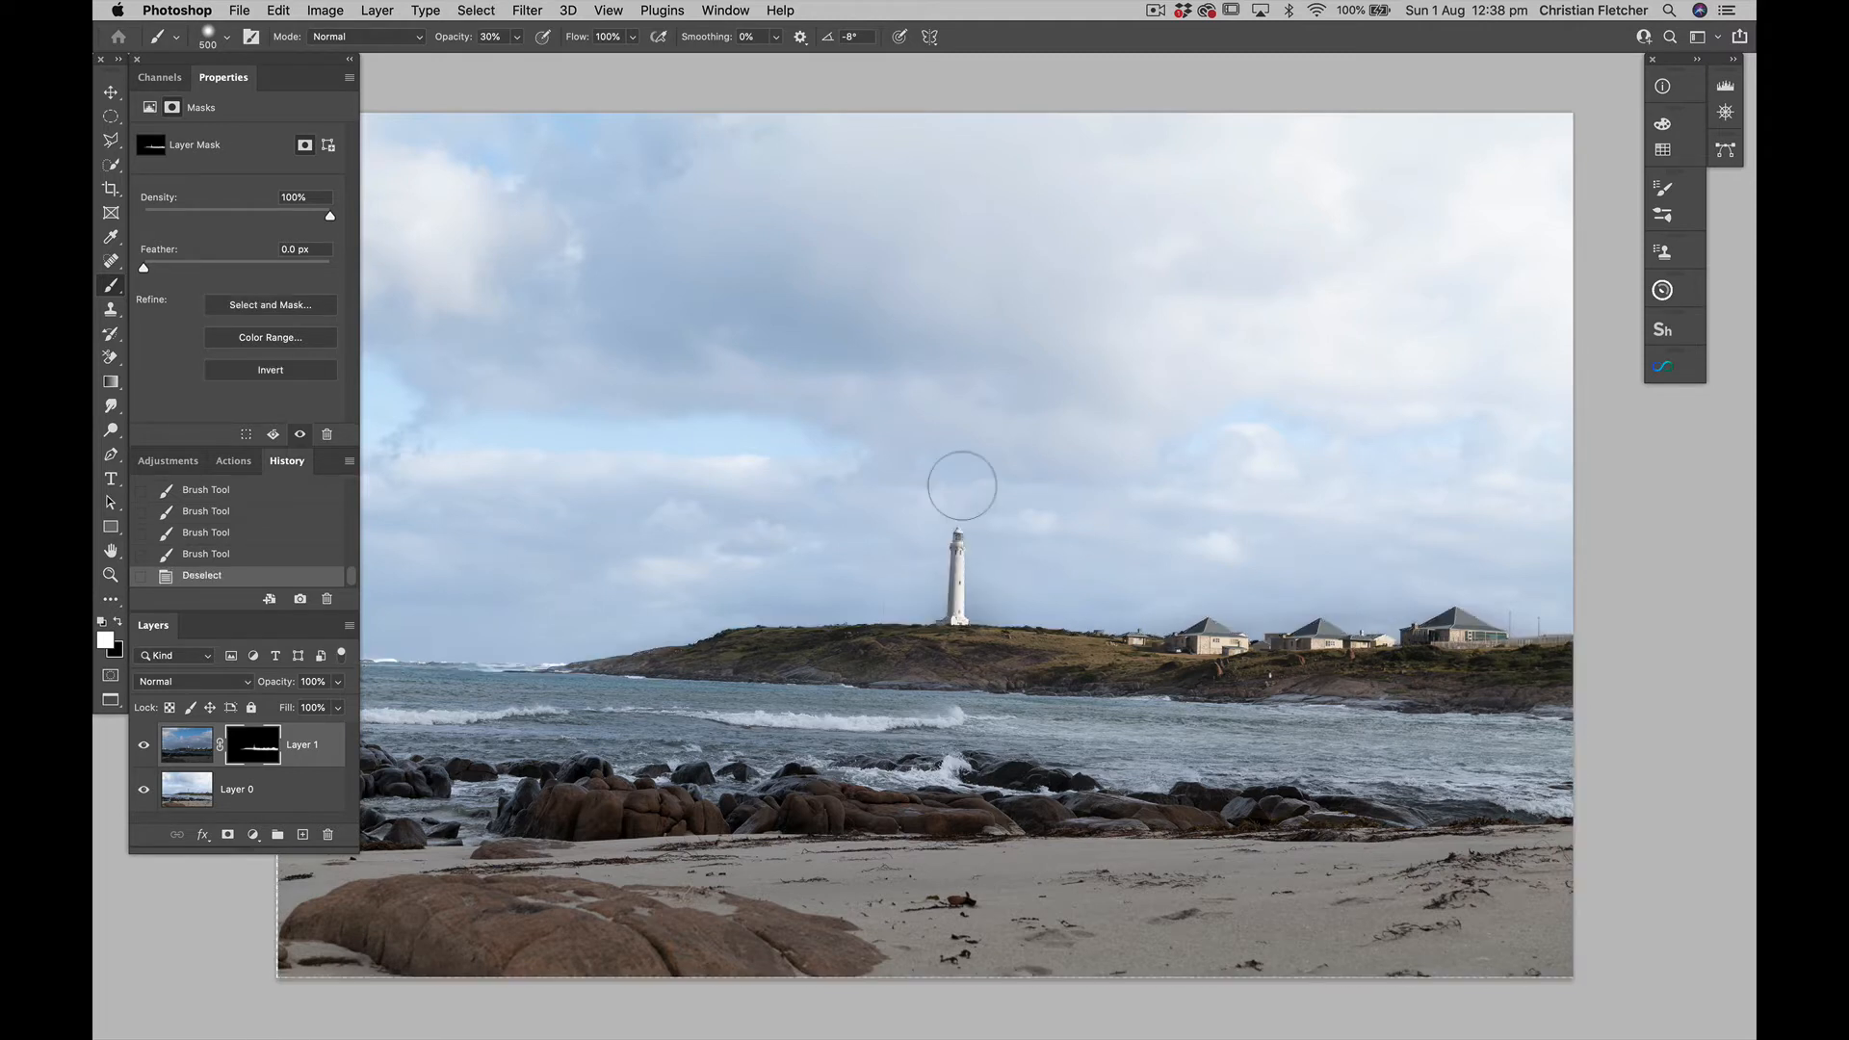
Compare the lighthouse, houses and headland close up with Layer 1 hidden and shown
key(super+1)
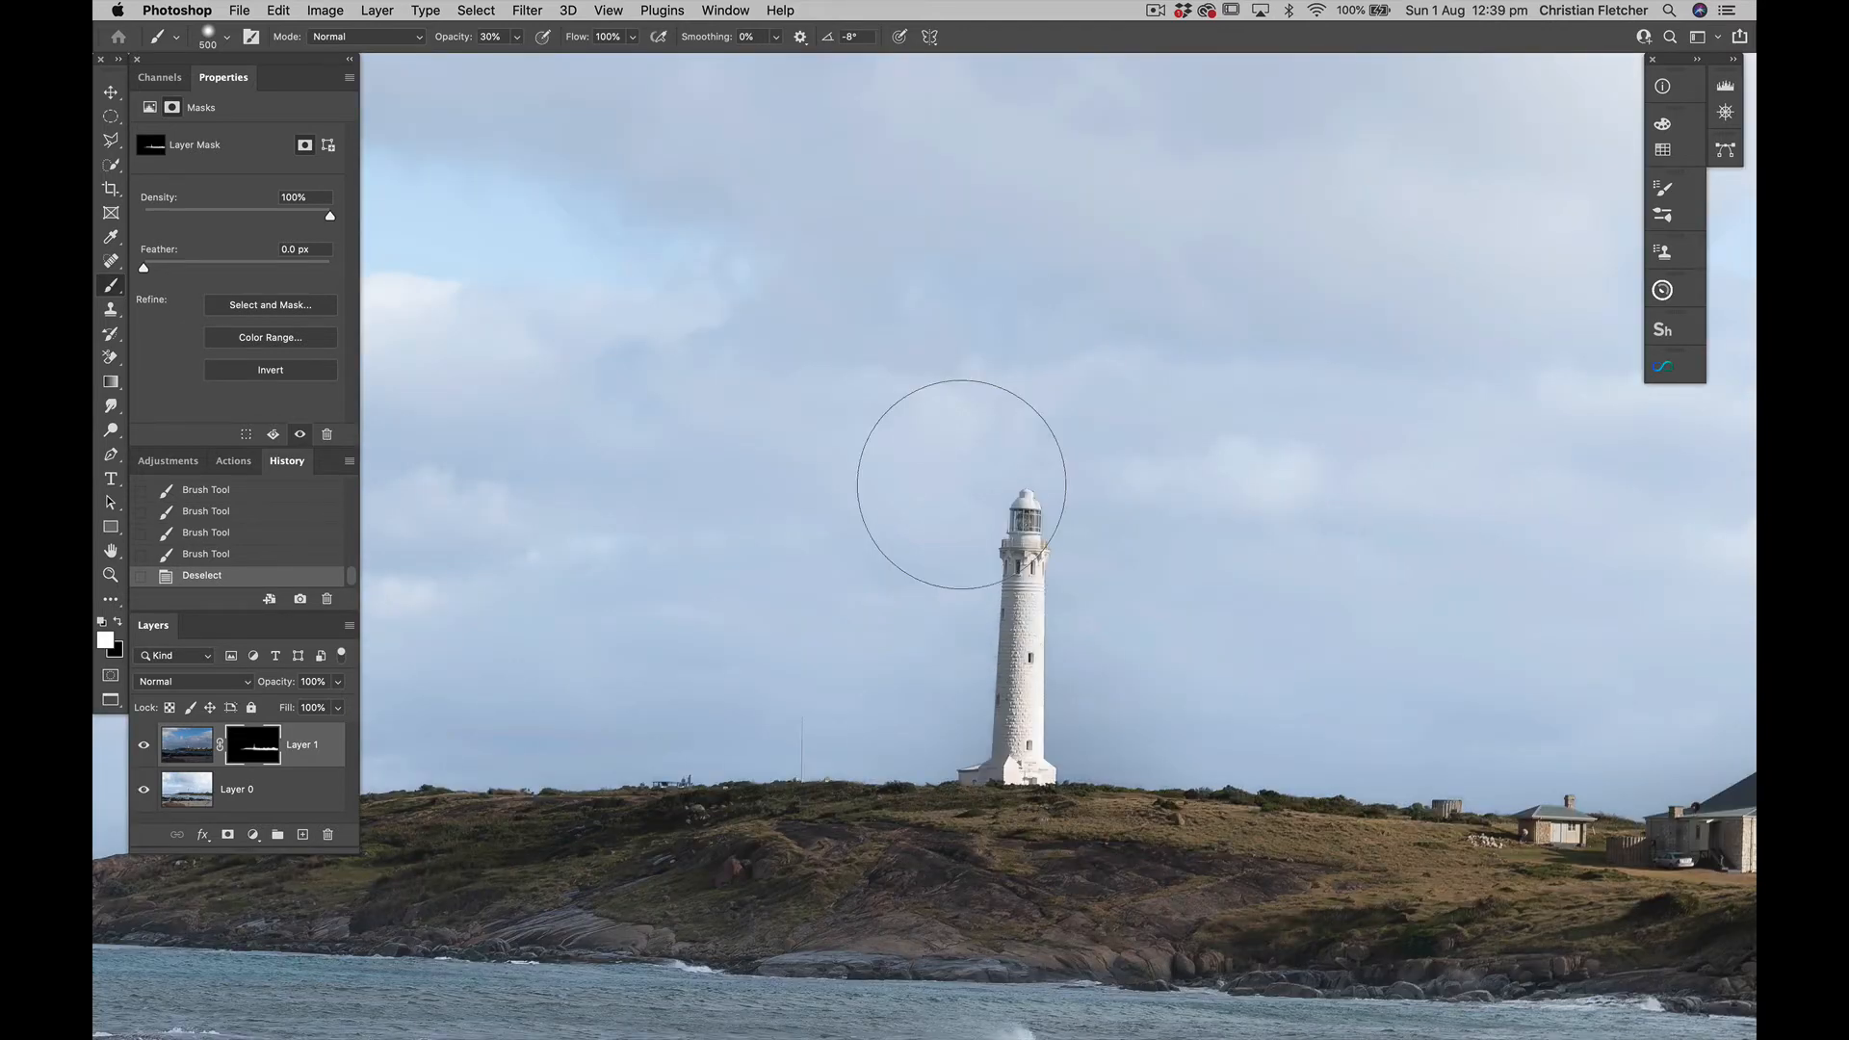
scroll(961, 483, right, 8)
scroll(961, 484, down, 3)
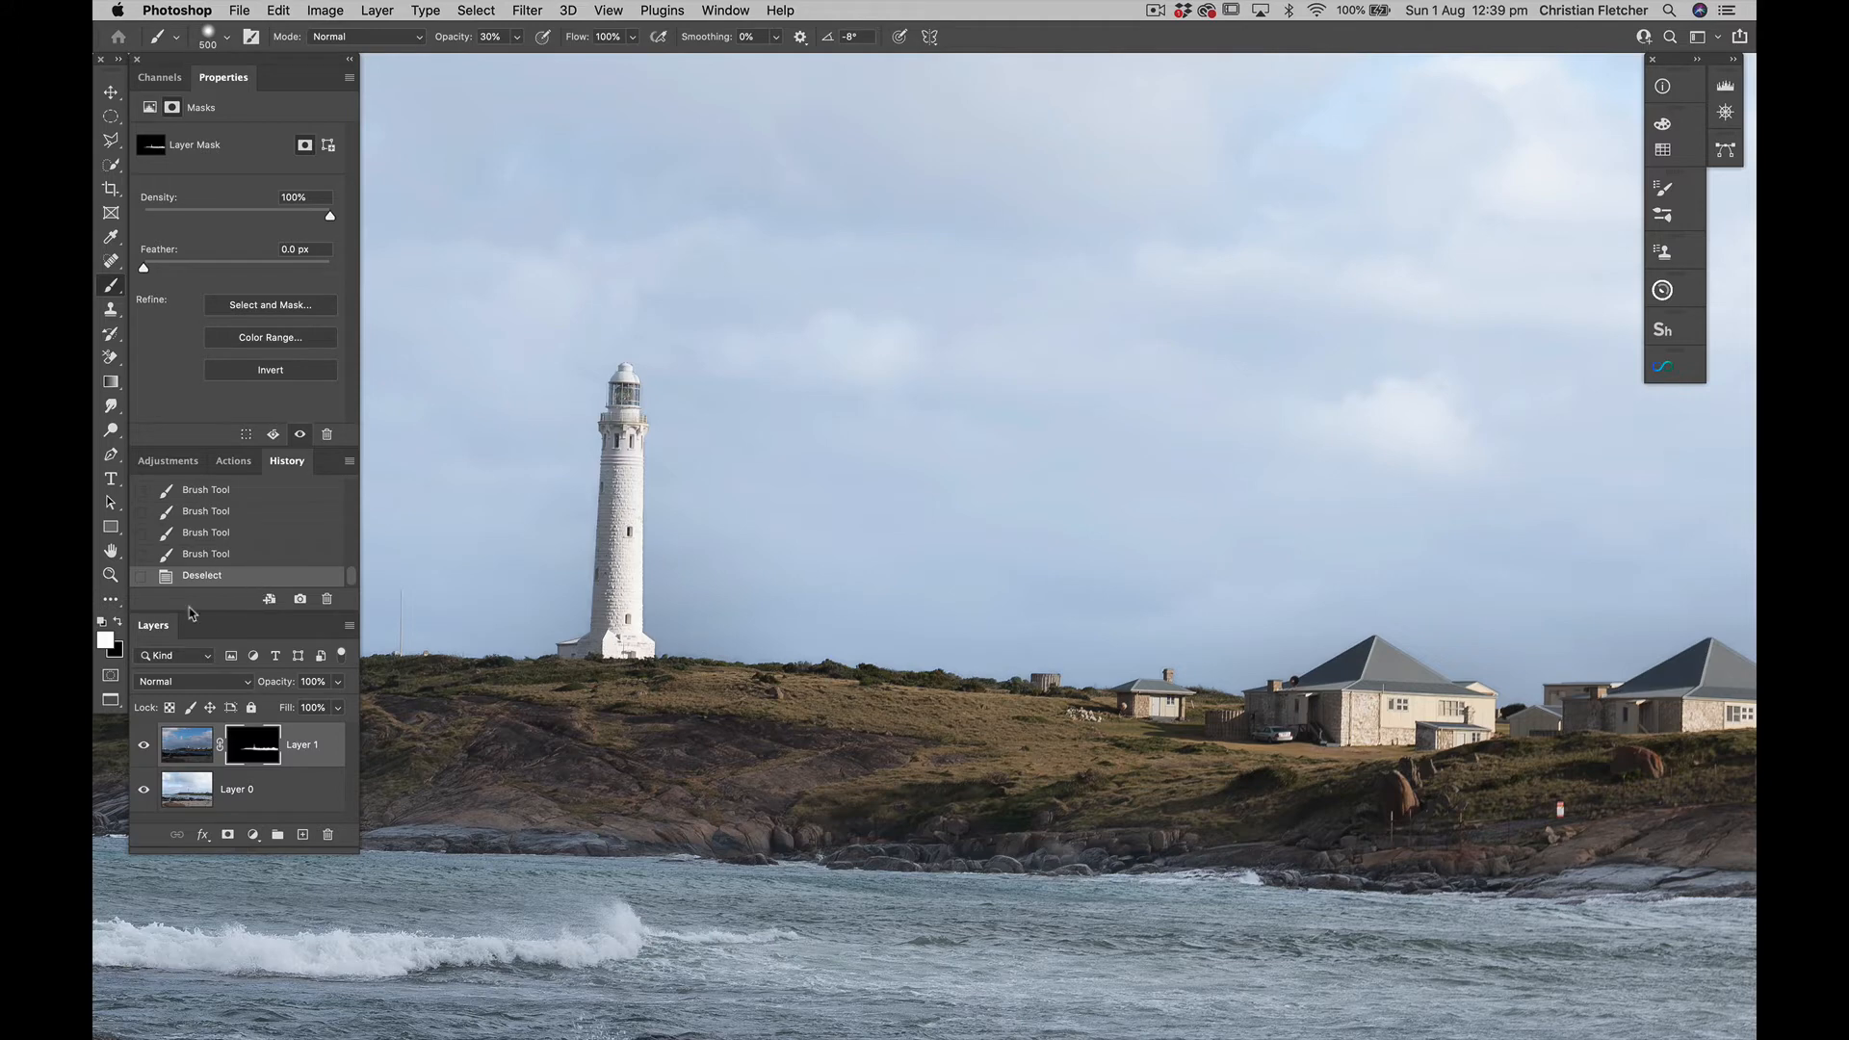
click(145, 748)
click(144, 748)
click(145, 748)
click(145, 748)
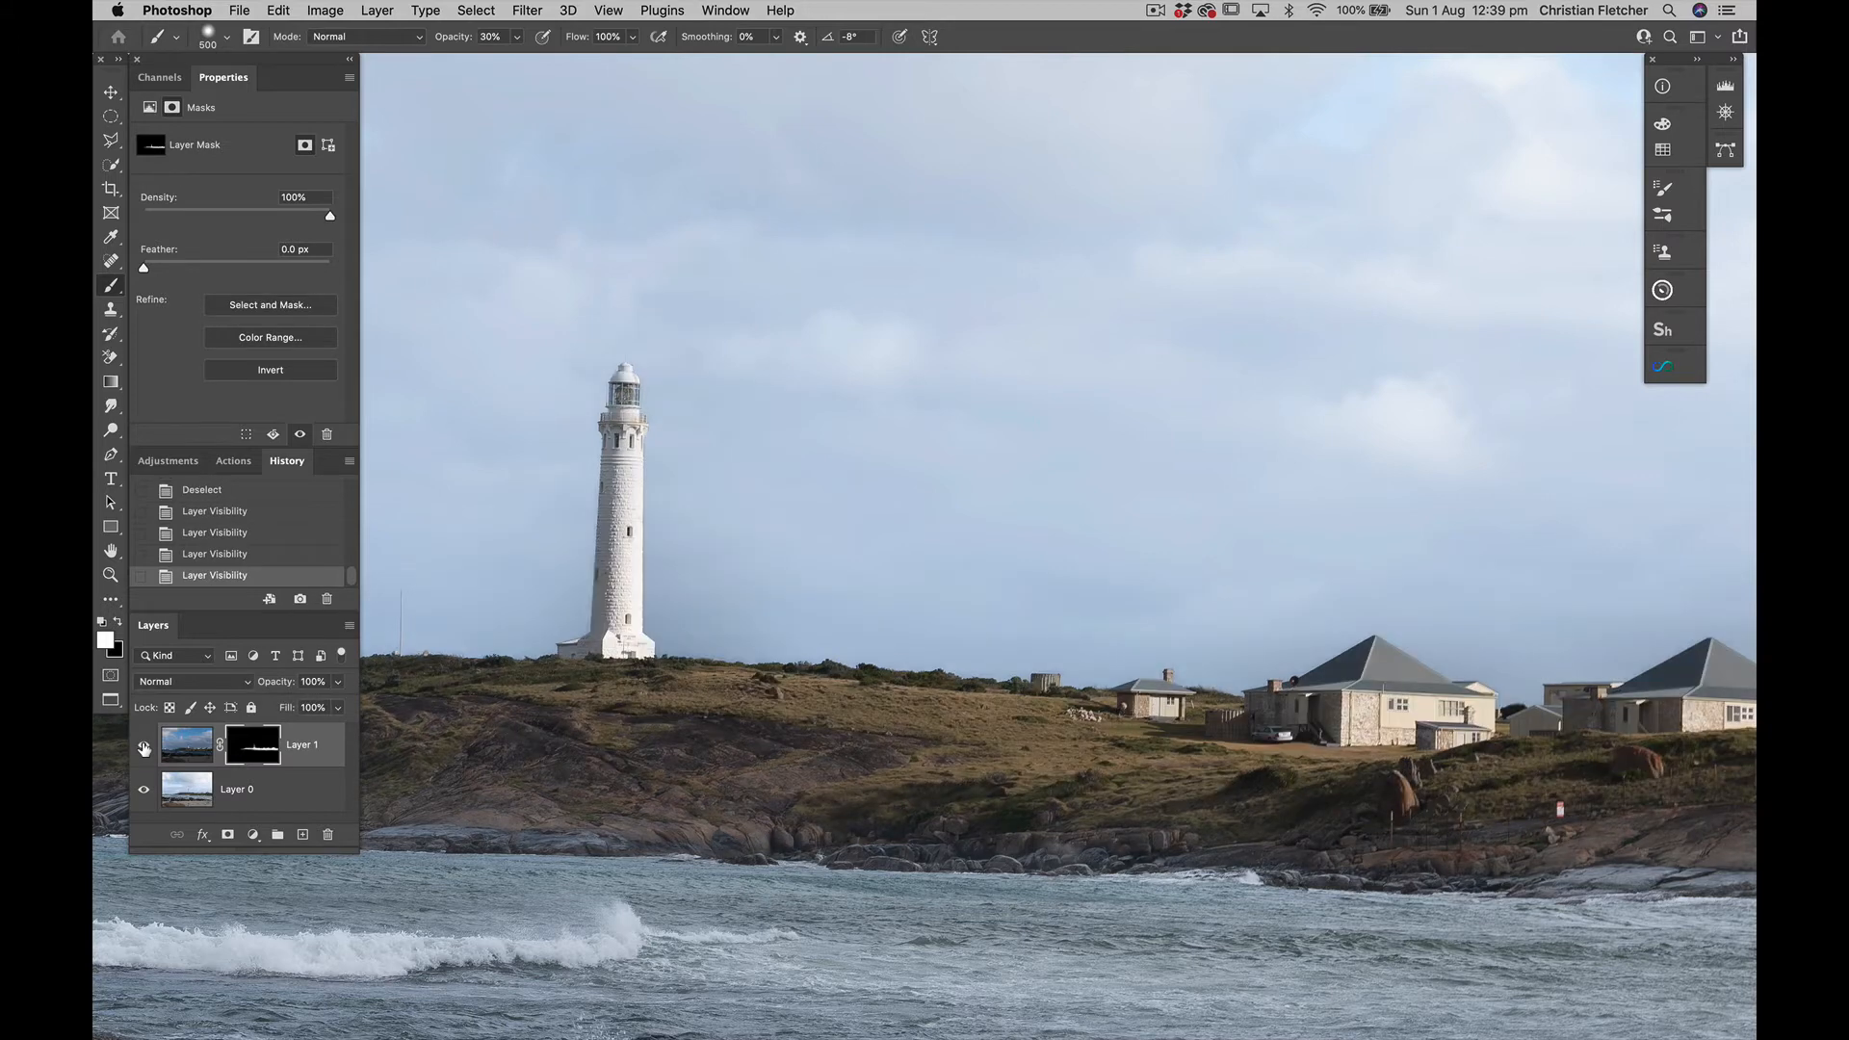
click(144, 749)
click(145, 748)
click(144, 748)
click(145, 748)
Compare the blend with Layer 1 hidden and shown across the whole image, and examine the lighthouse's edges at high magnification
key(super+minus)
key(super+minus)
key(super+minus)
key(super+minus)
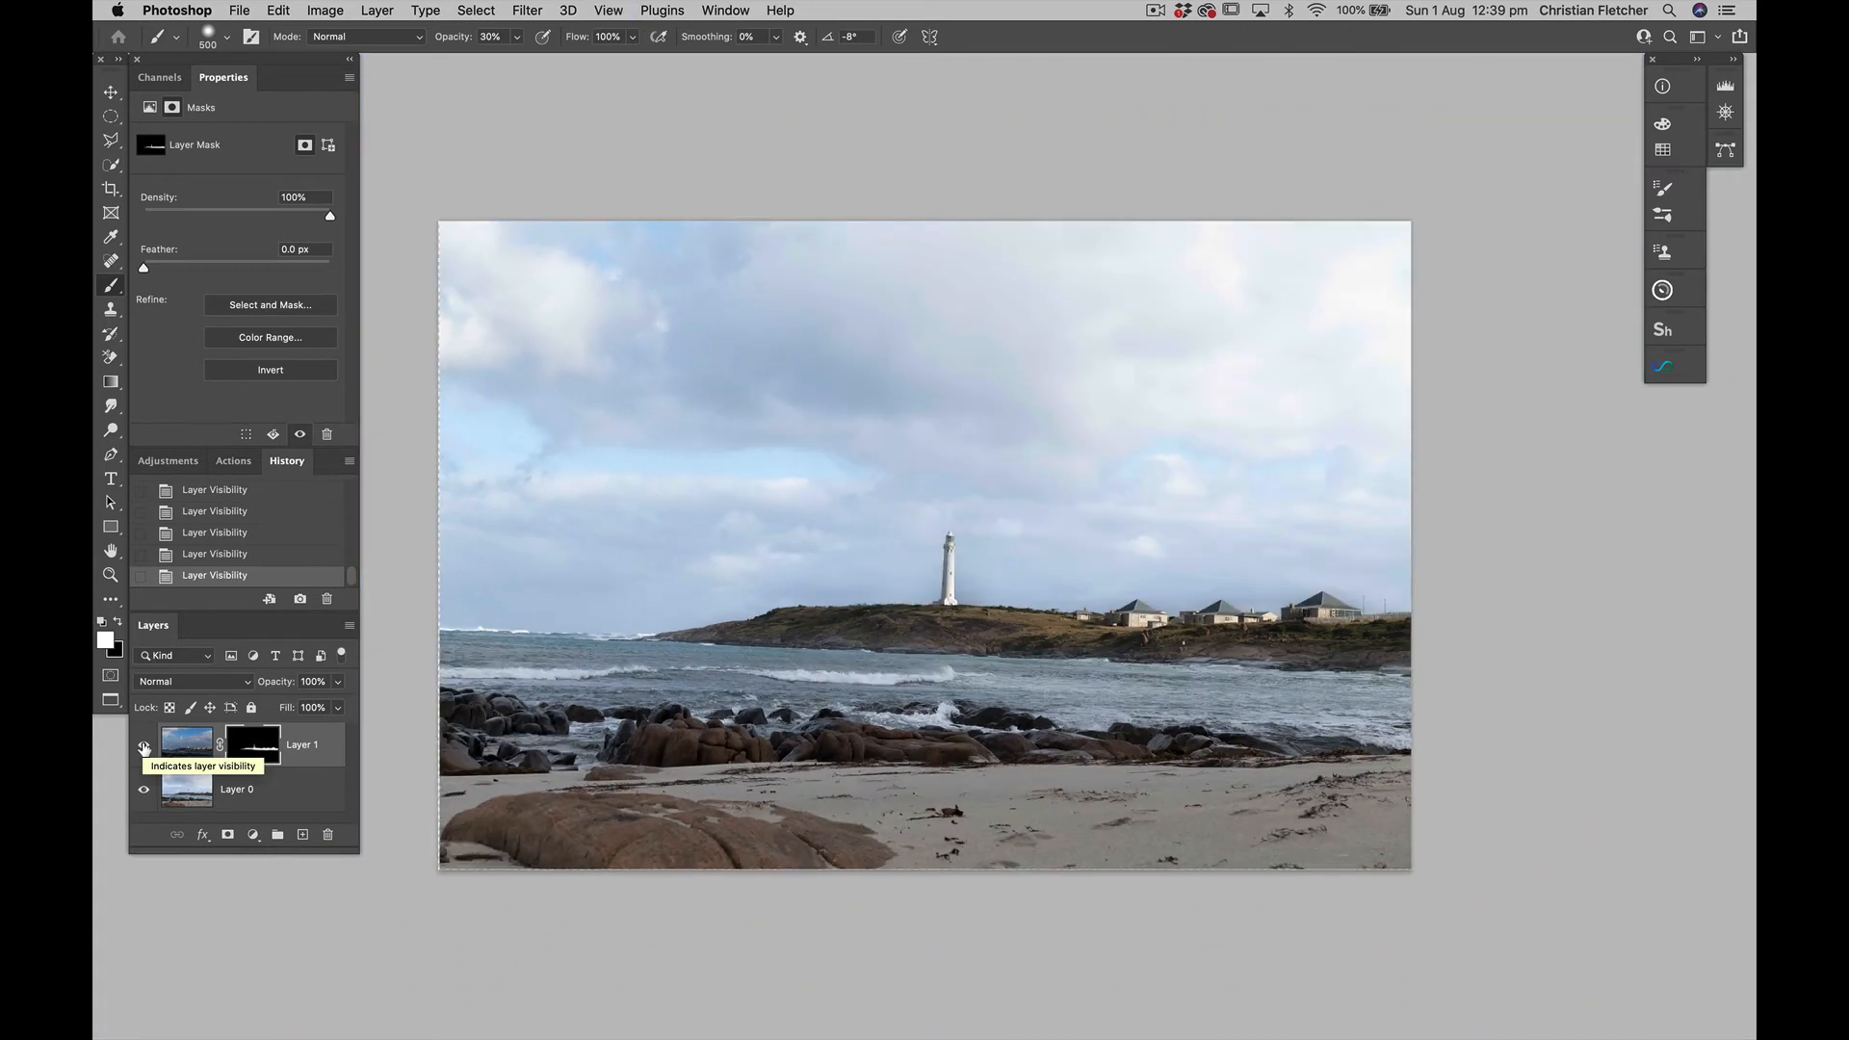
click(145, 749)
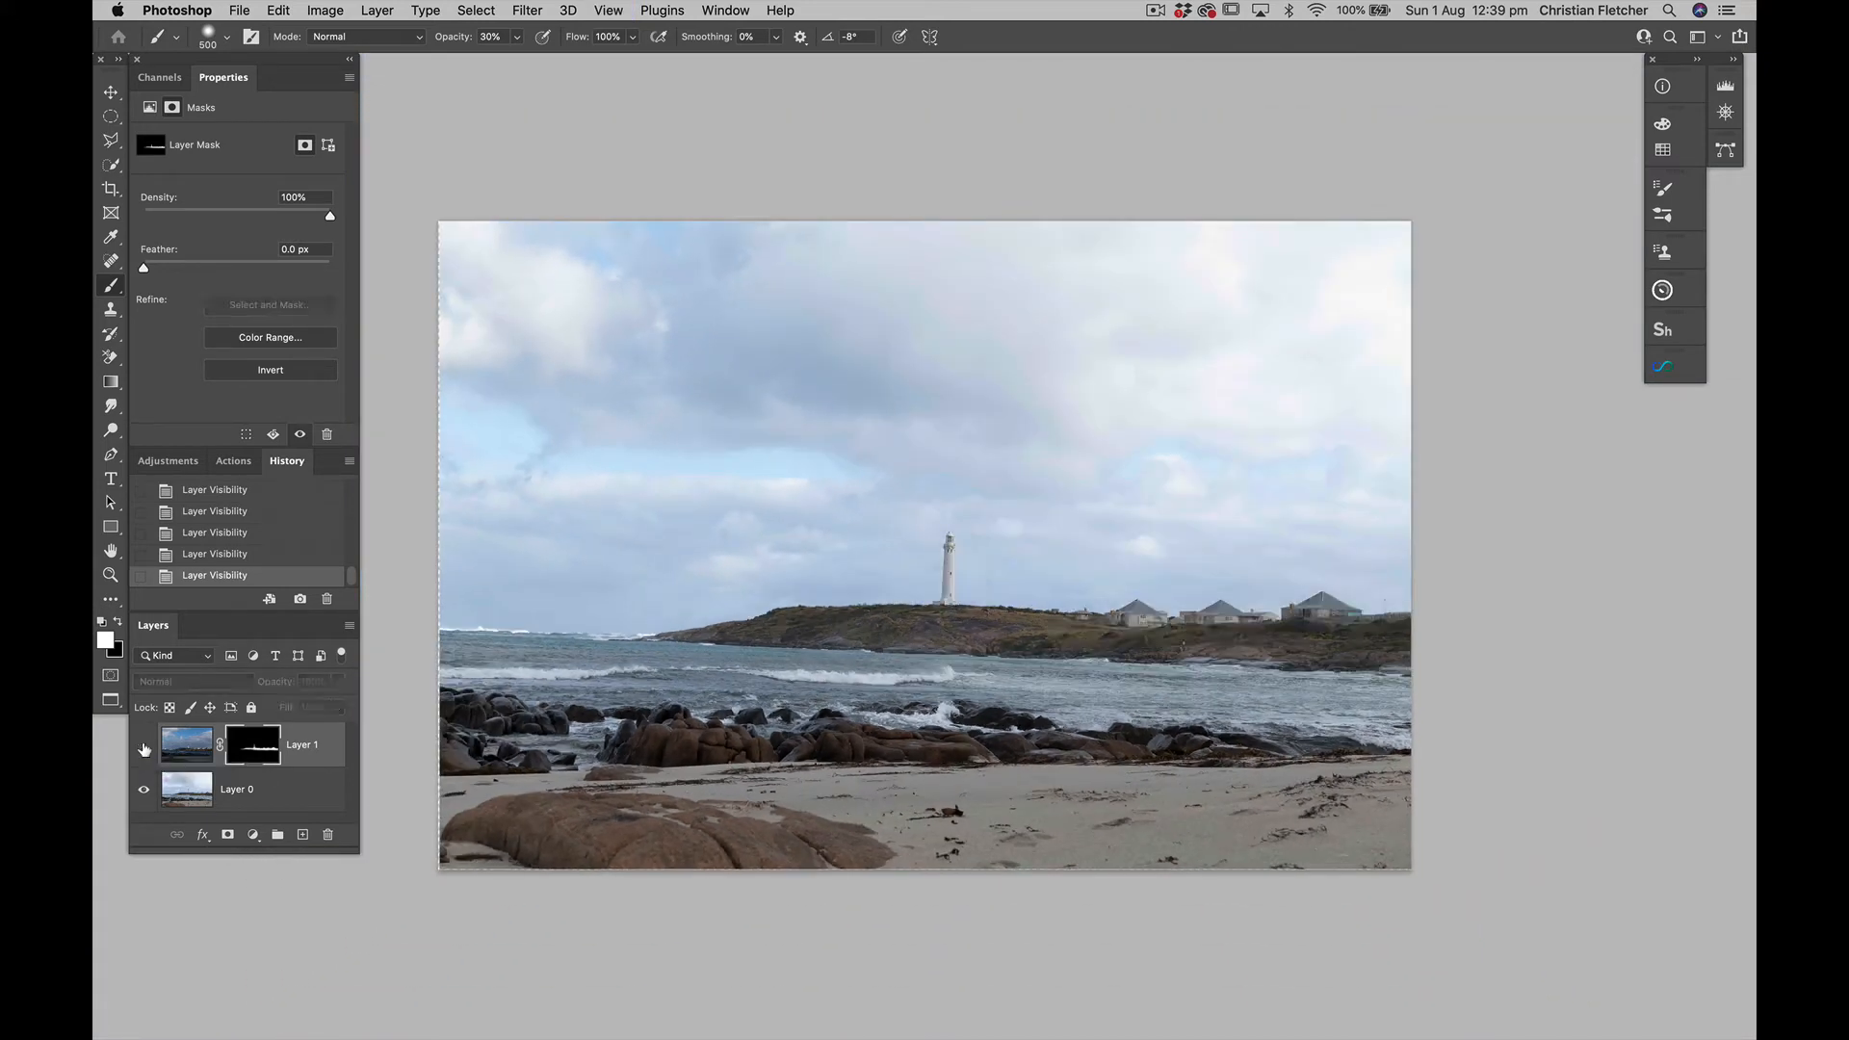
click(145, 748)
click(144, 748)
click(144, 748)
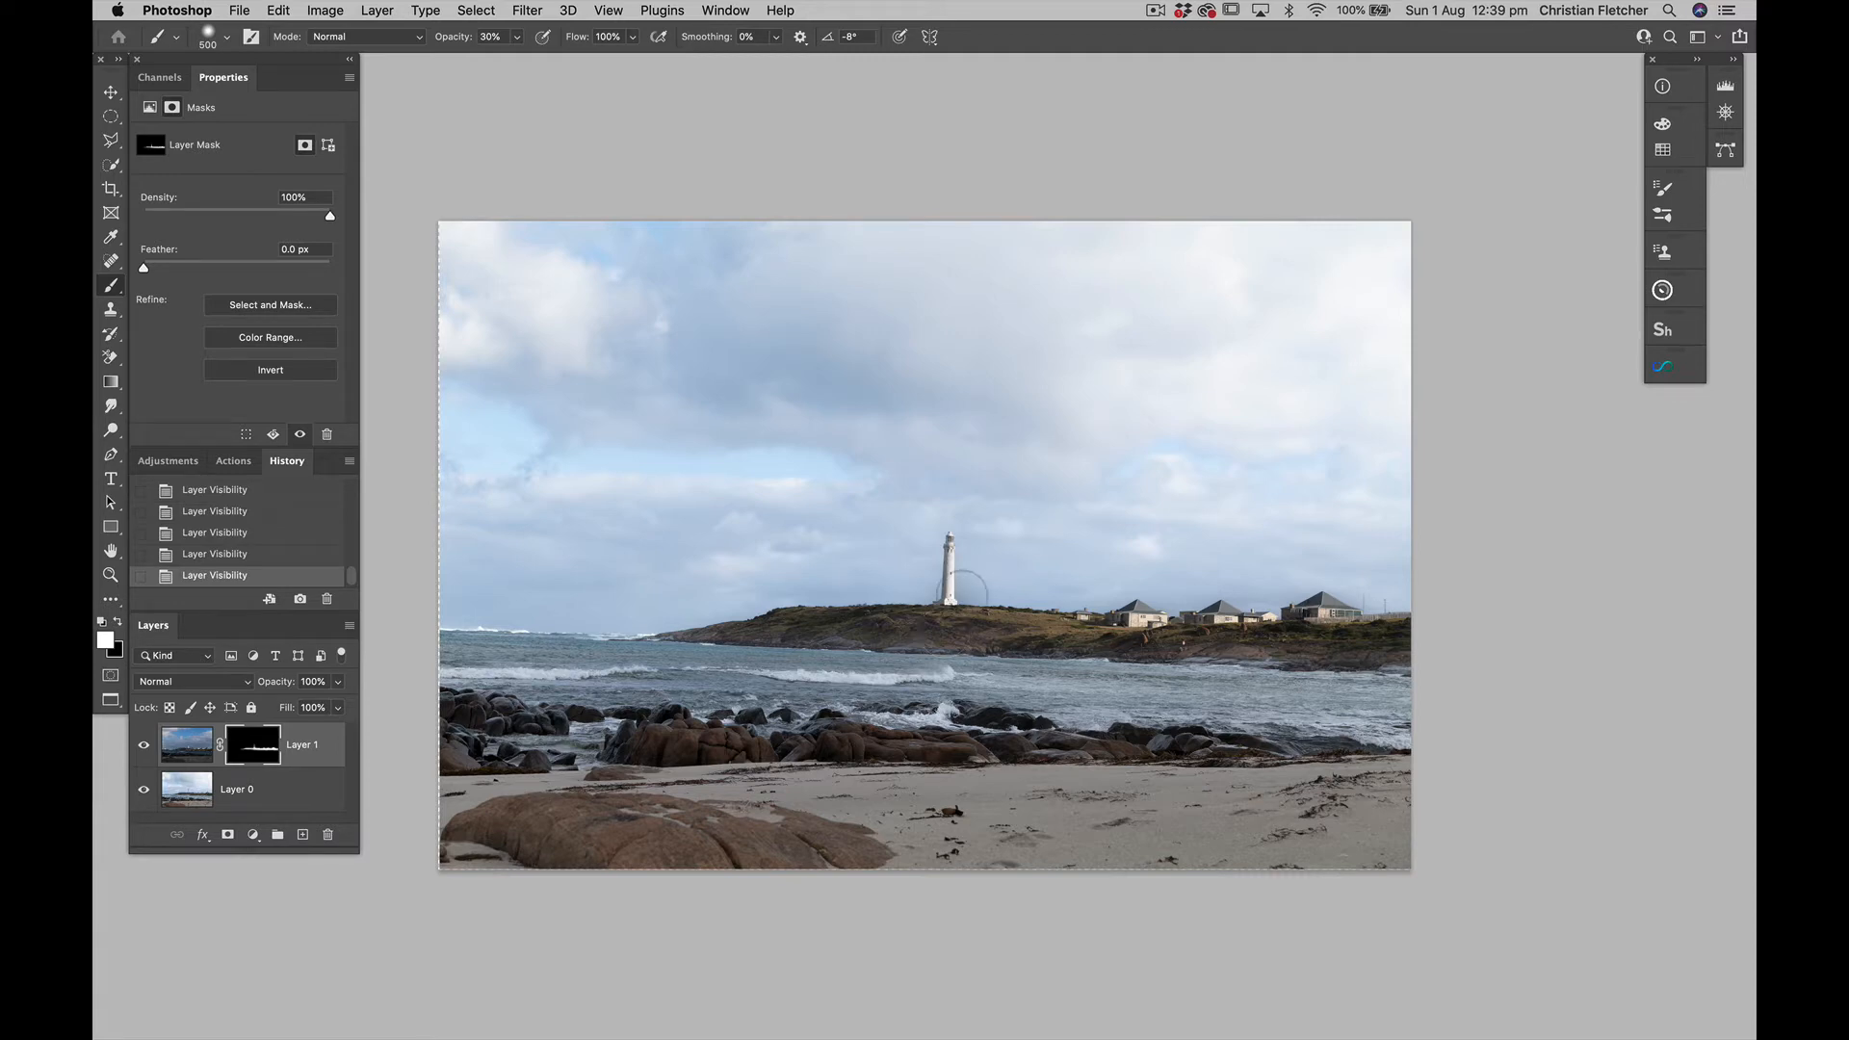
scroll(970, 600, up, 10)
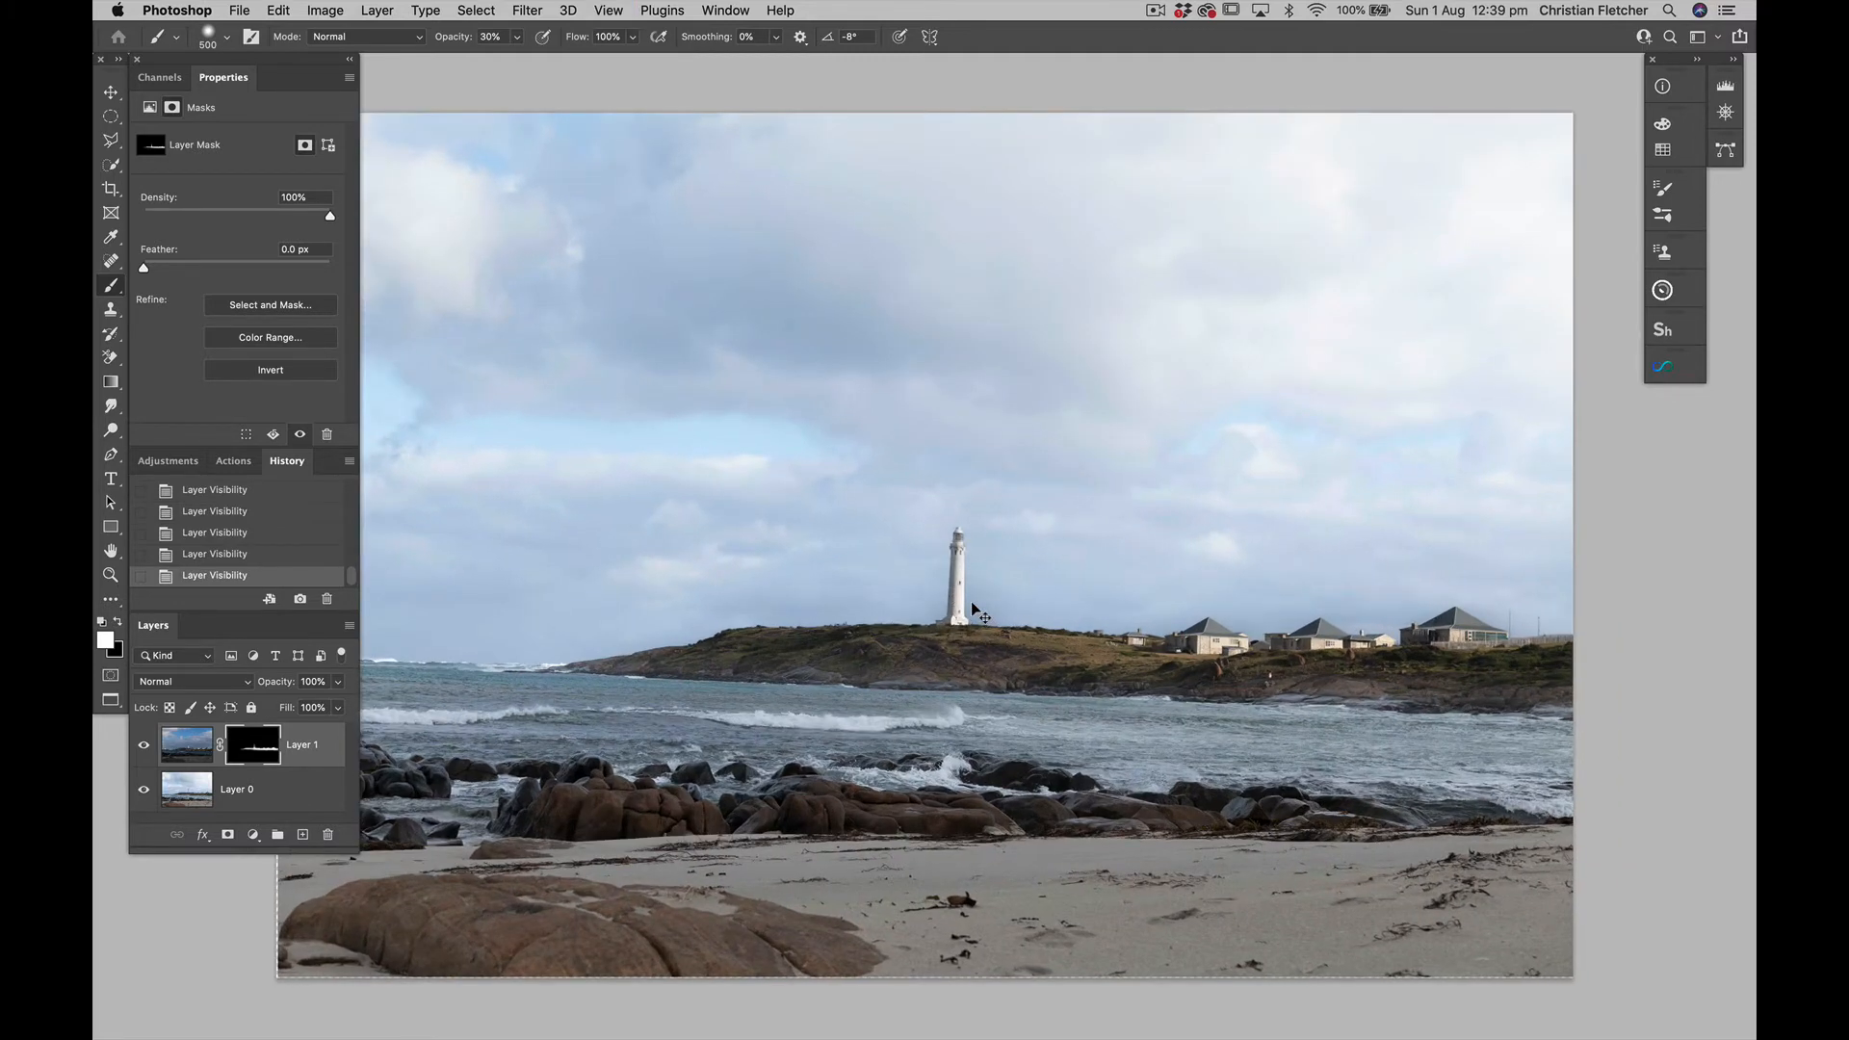
scroll(971, 601, up, 6)
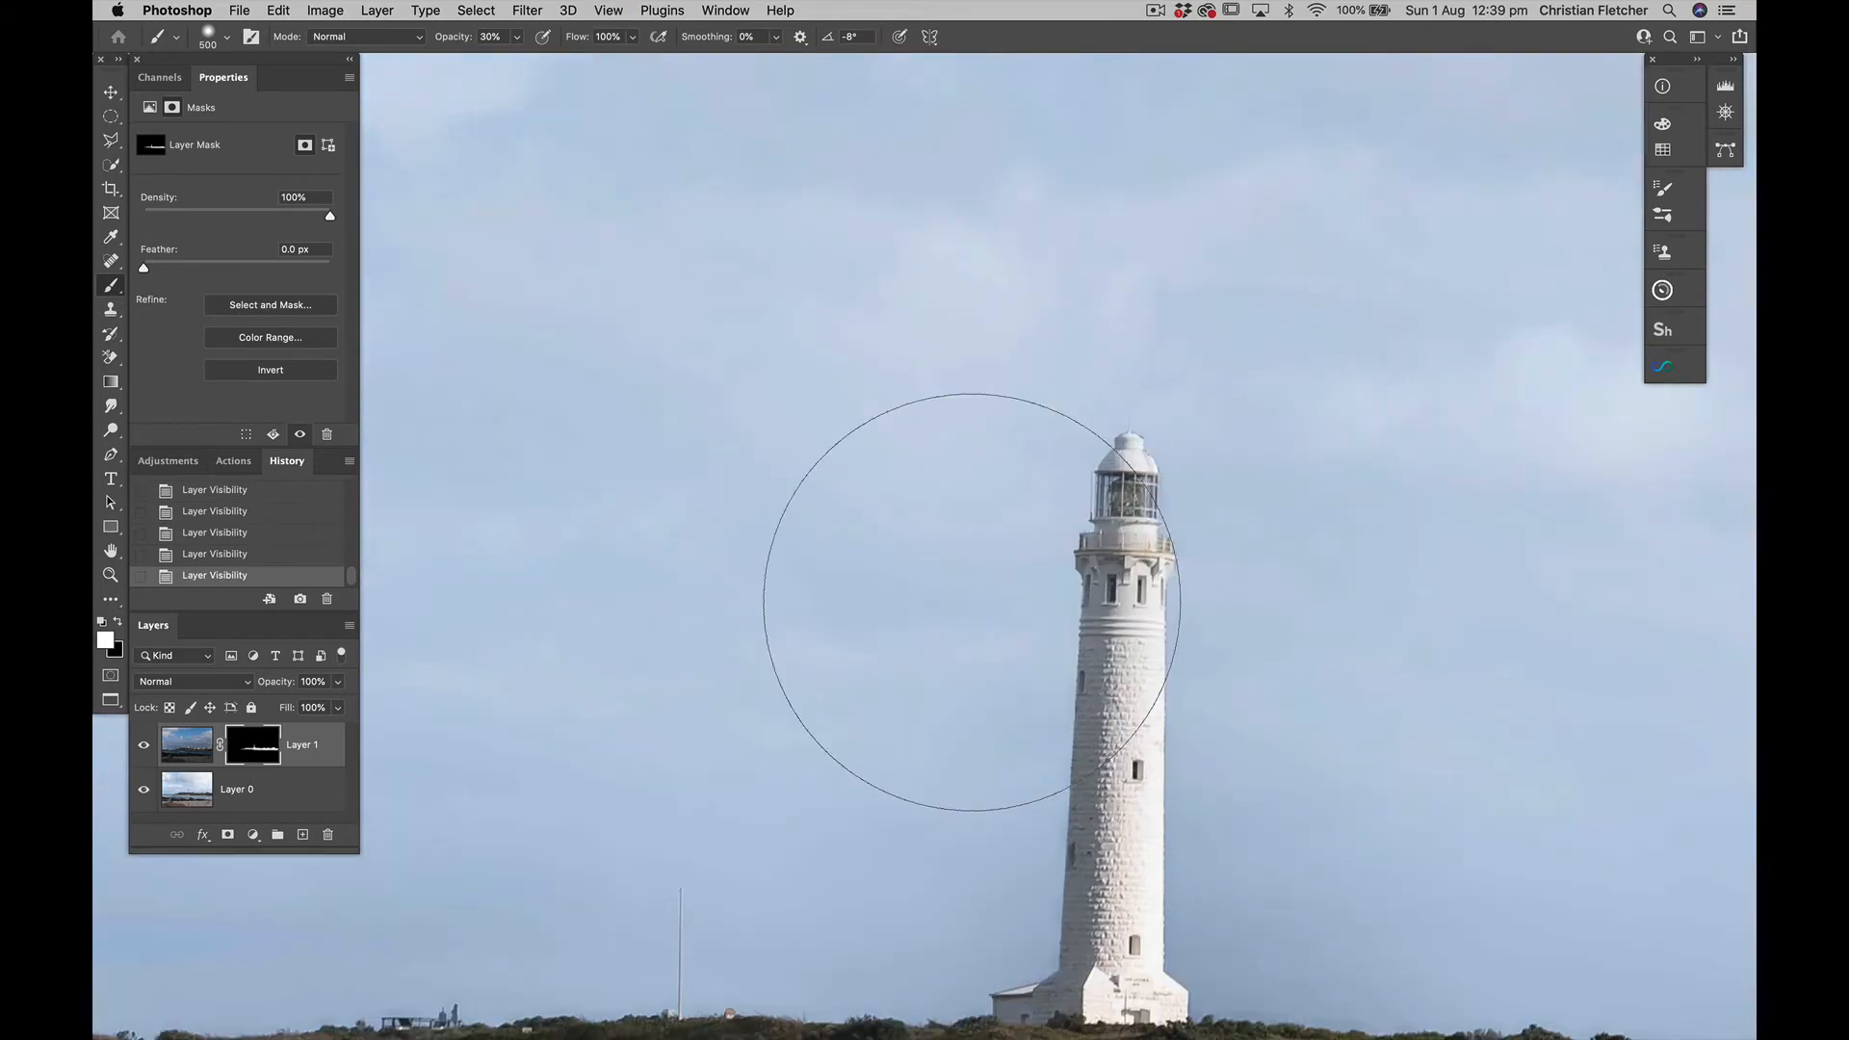
scroll(971, 578, down, 4)
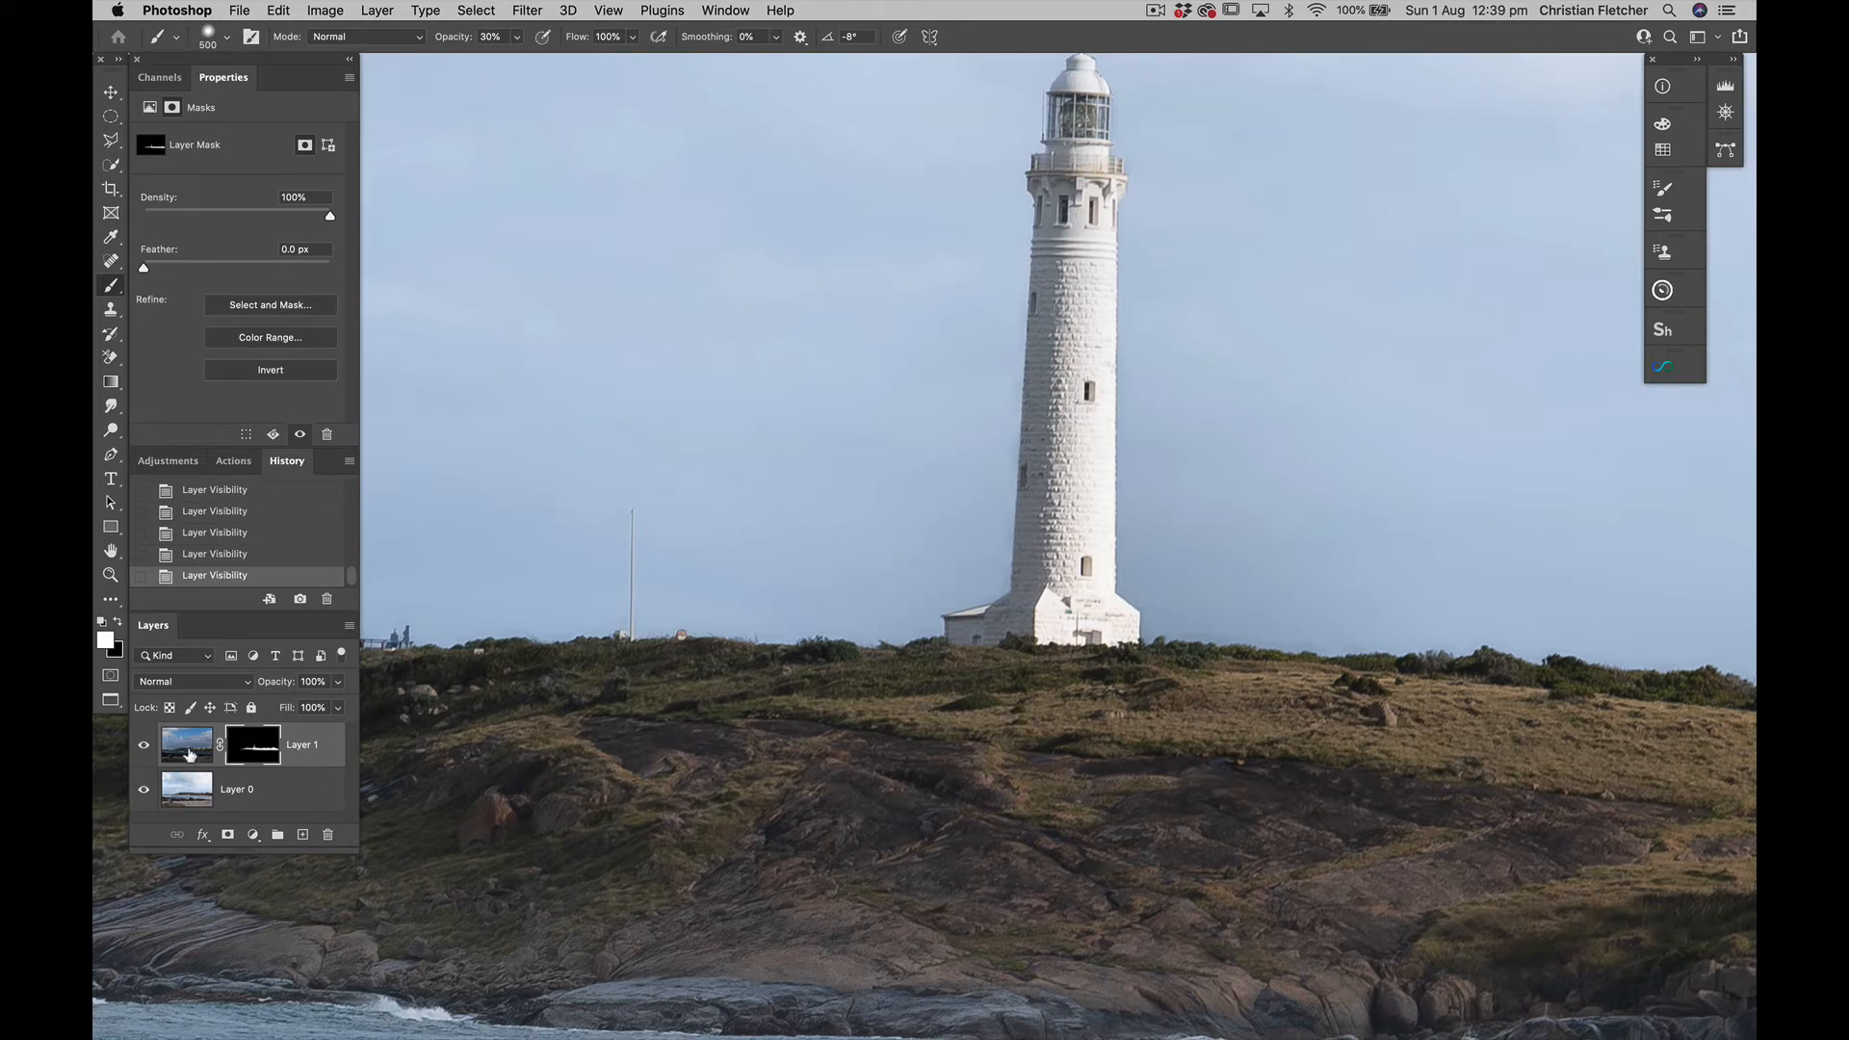
click(143, 746)
click(143, 746)
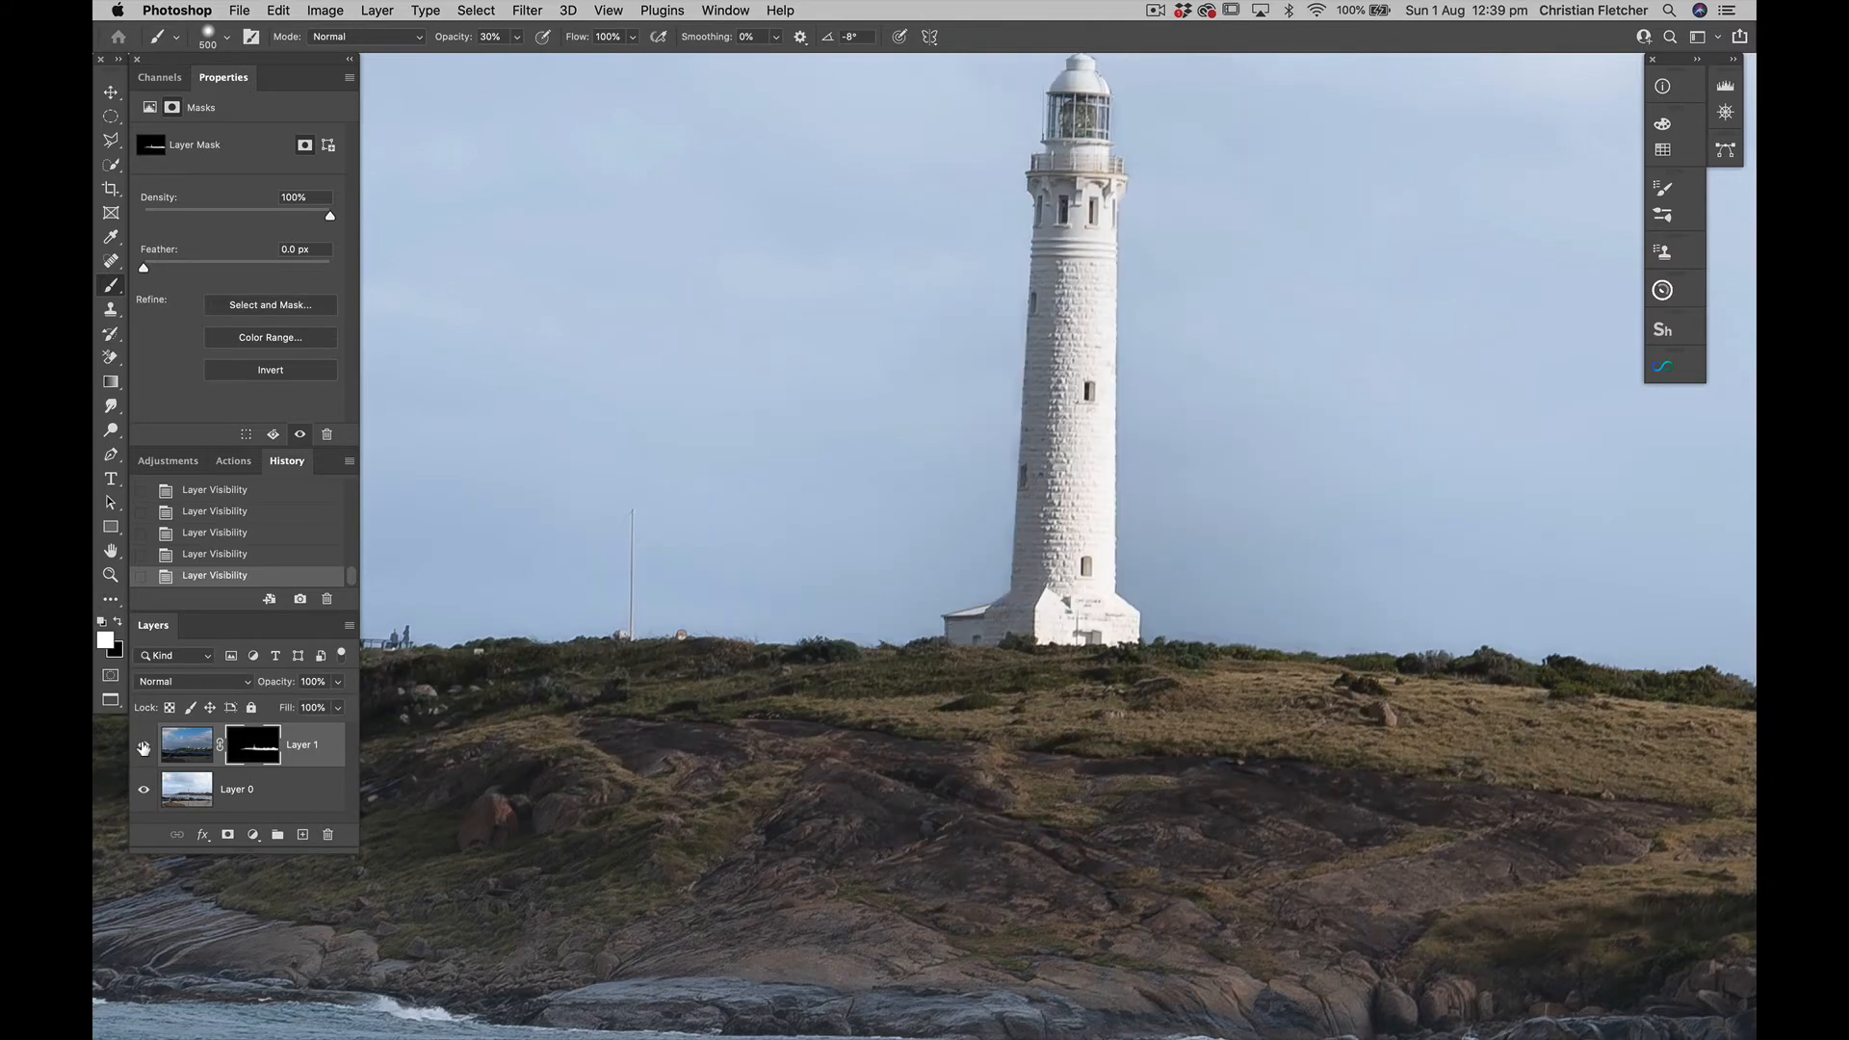
Display Layer 1's mask by itself in the document window
alt+click(244, 748)
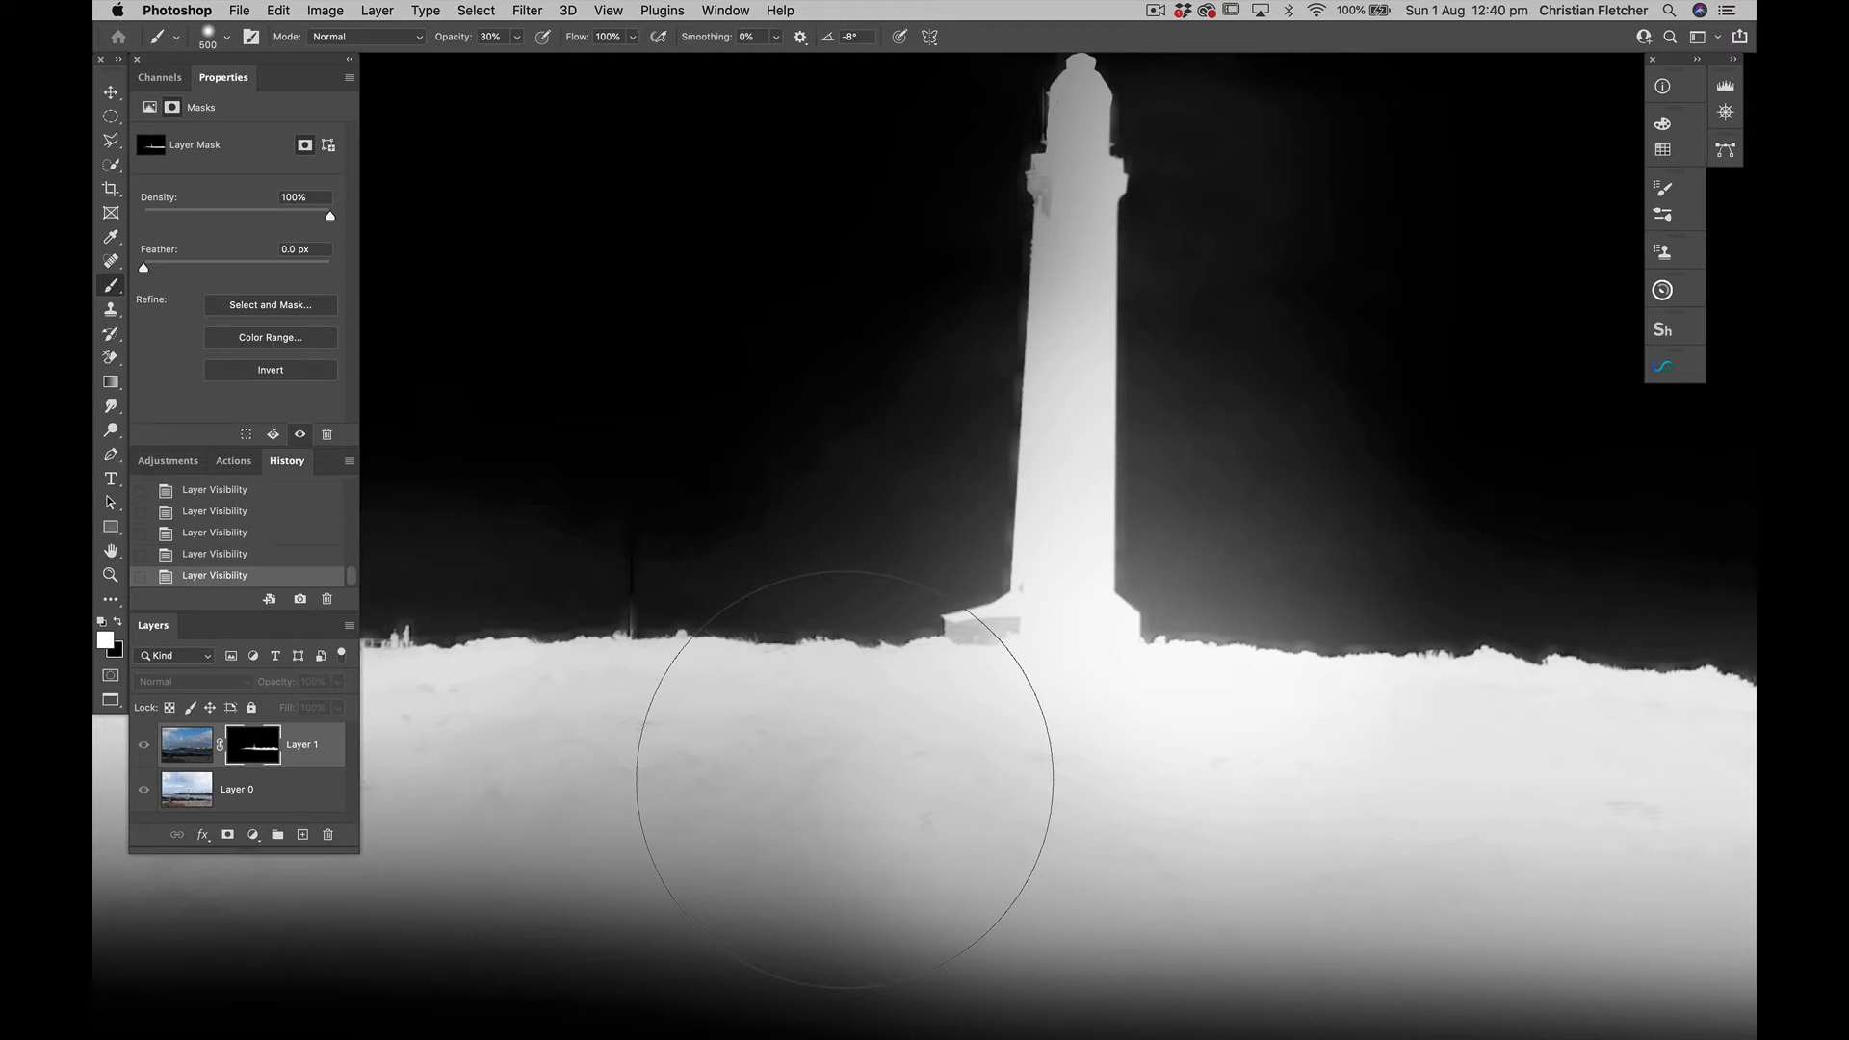
key(super+l)
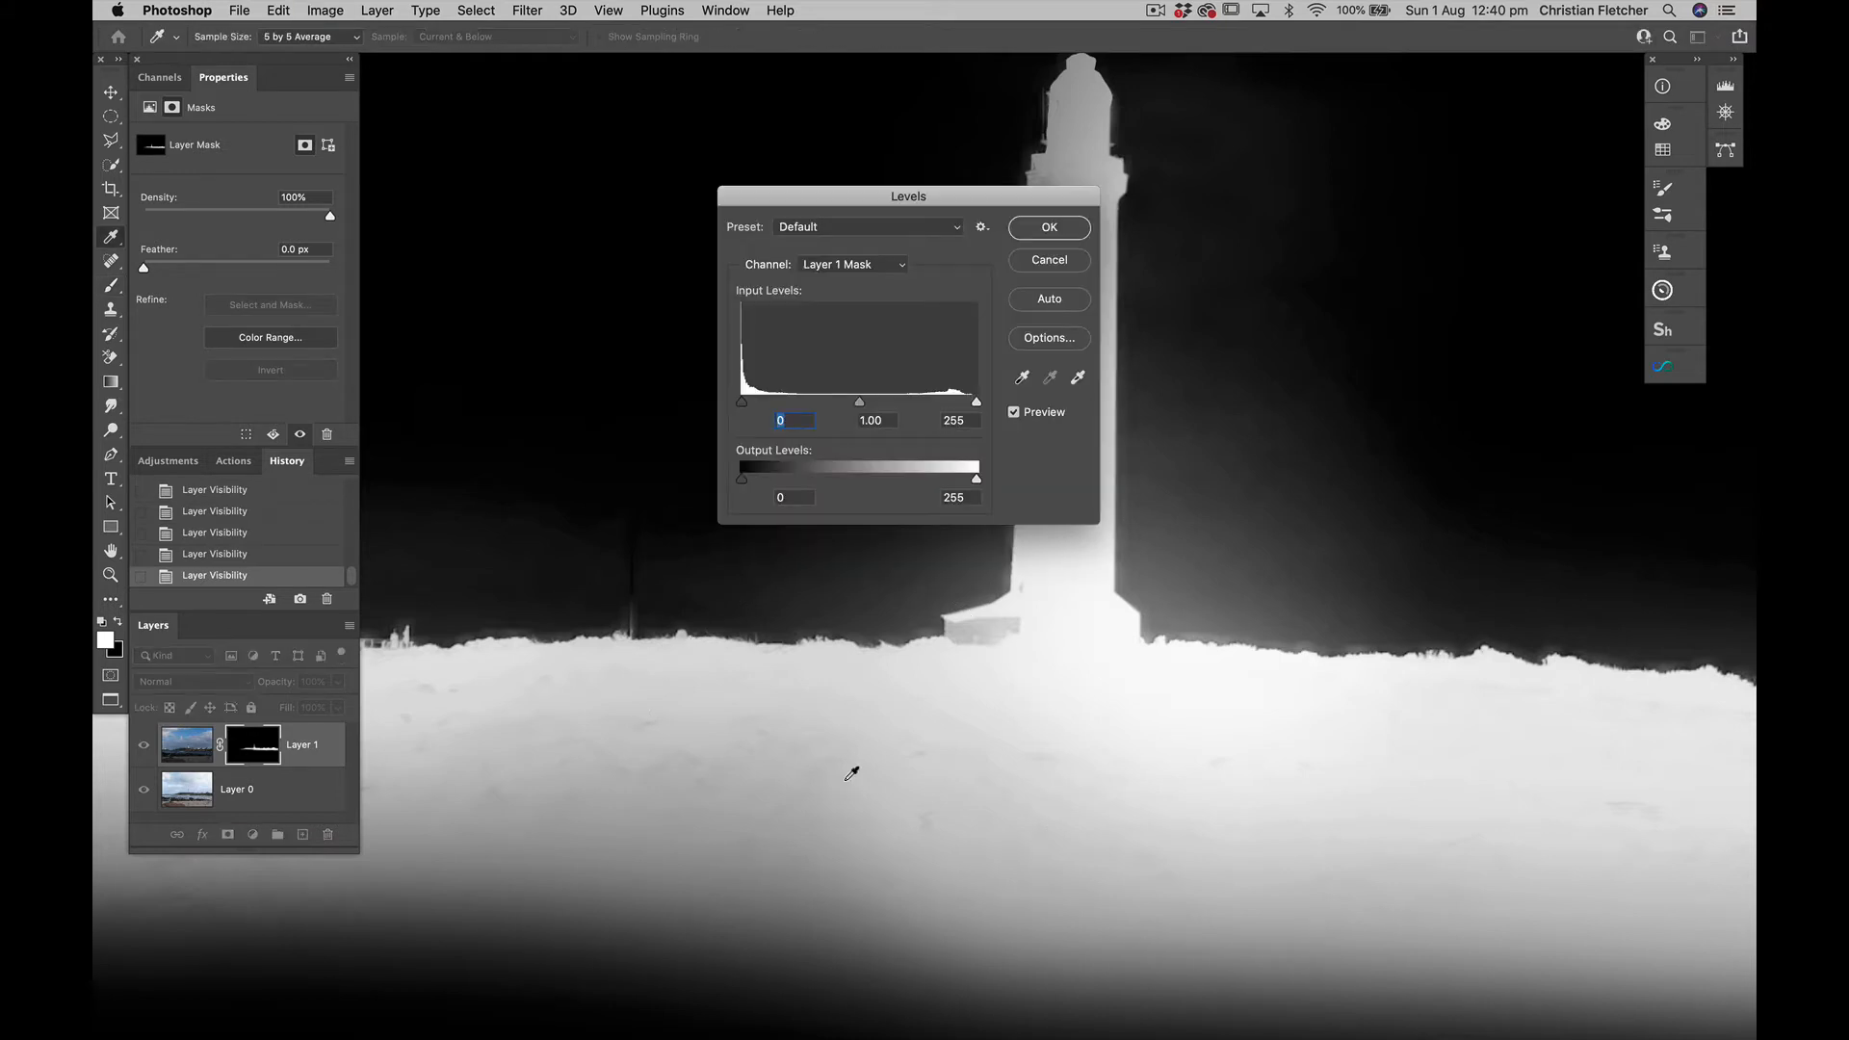
drag(859, 402, 944, 415)
key(Tab)
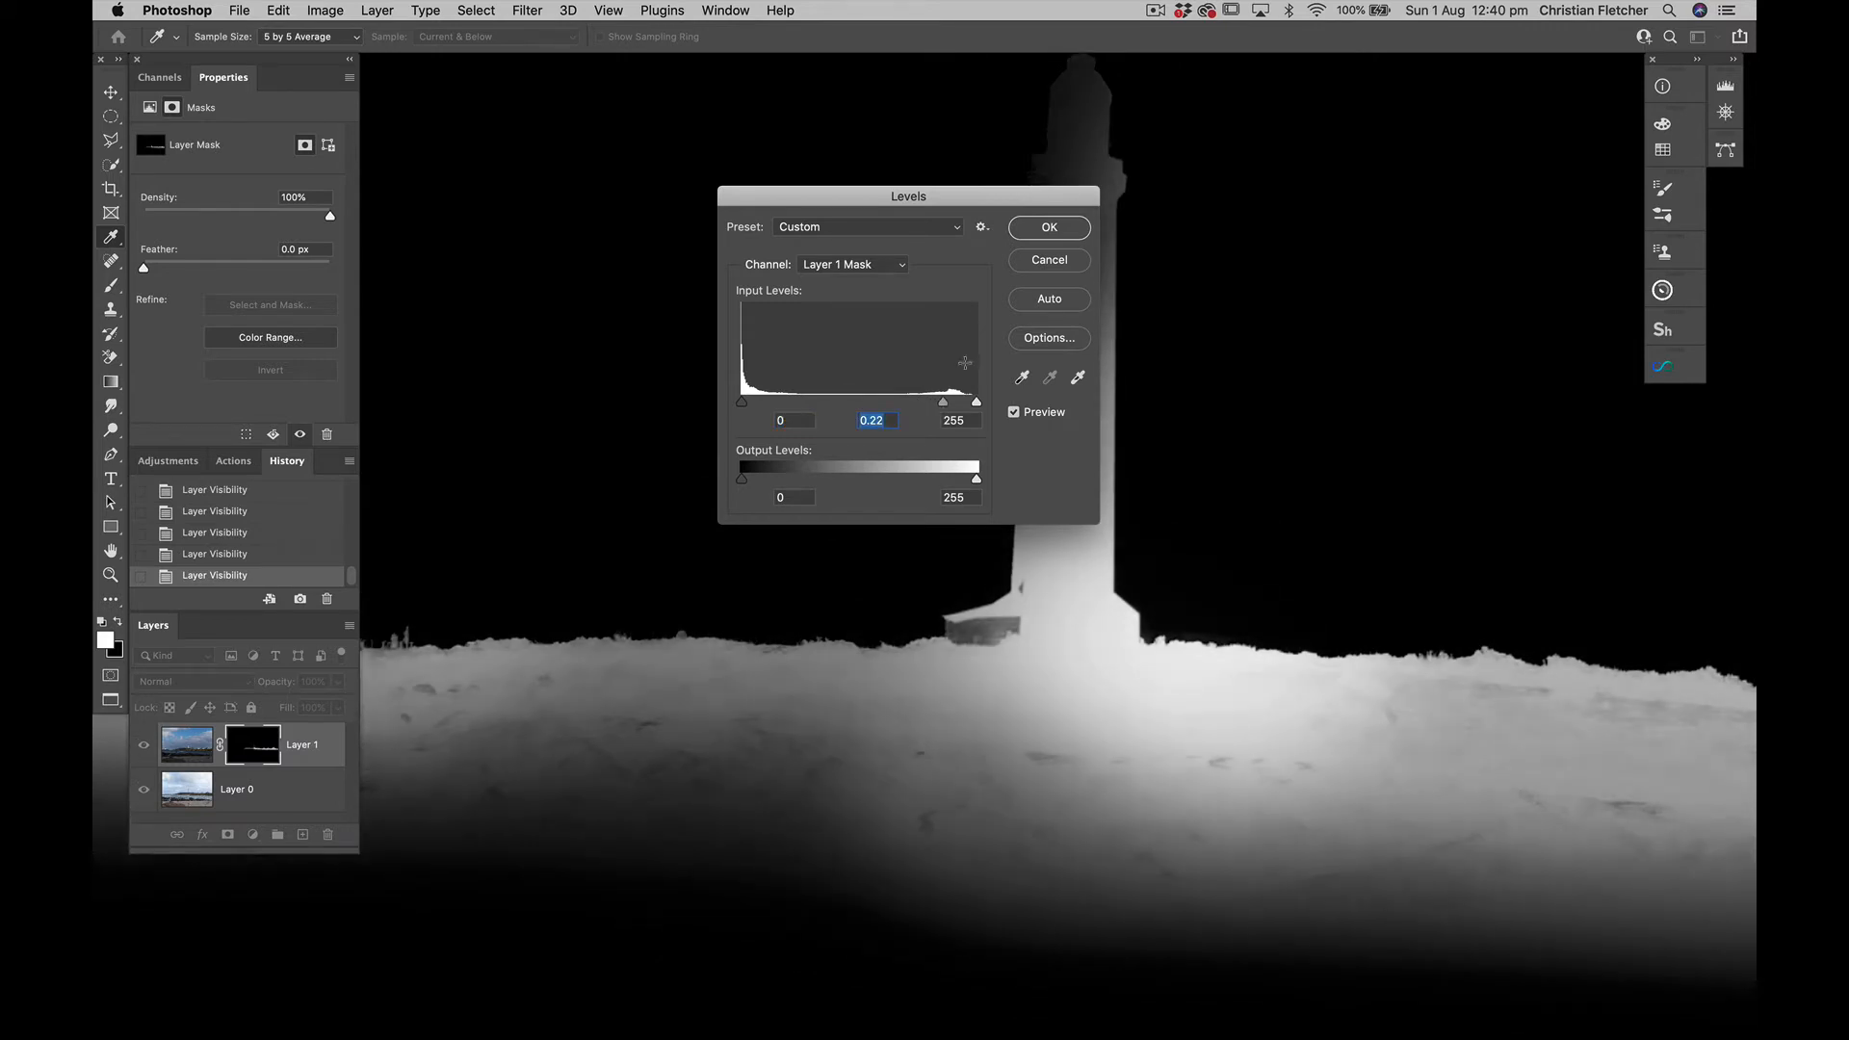
click(1042, 268)
Paint the grey haze in the sky on both sides of the lighthouse black with a 150 px Overlay Brush at 100% opacity
key(b)
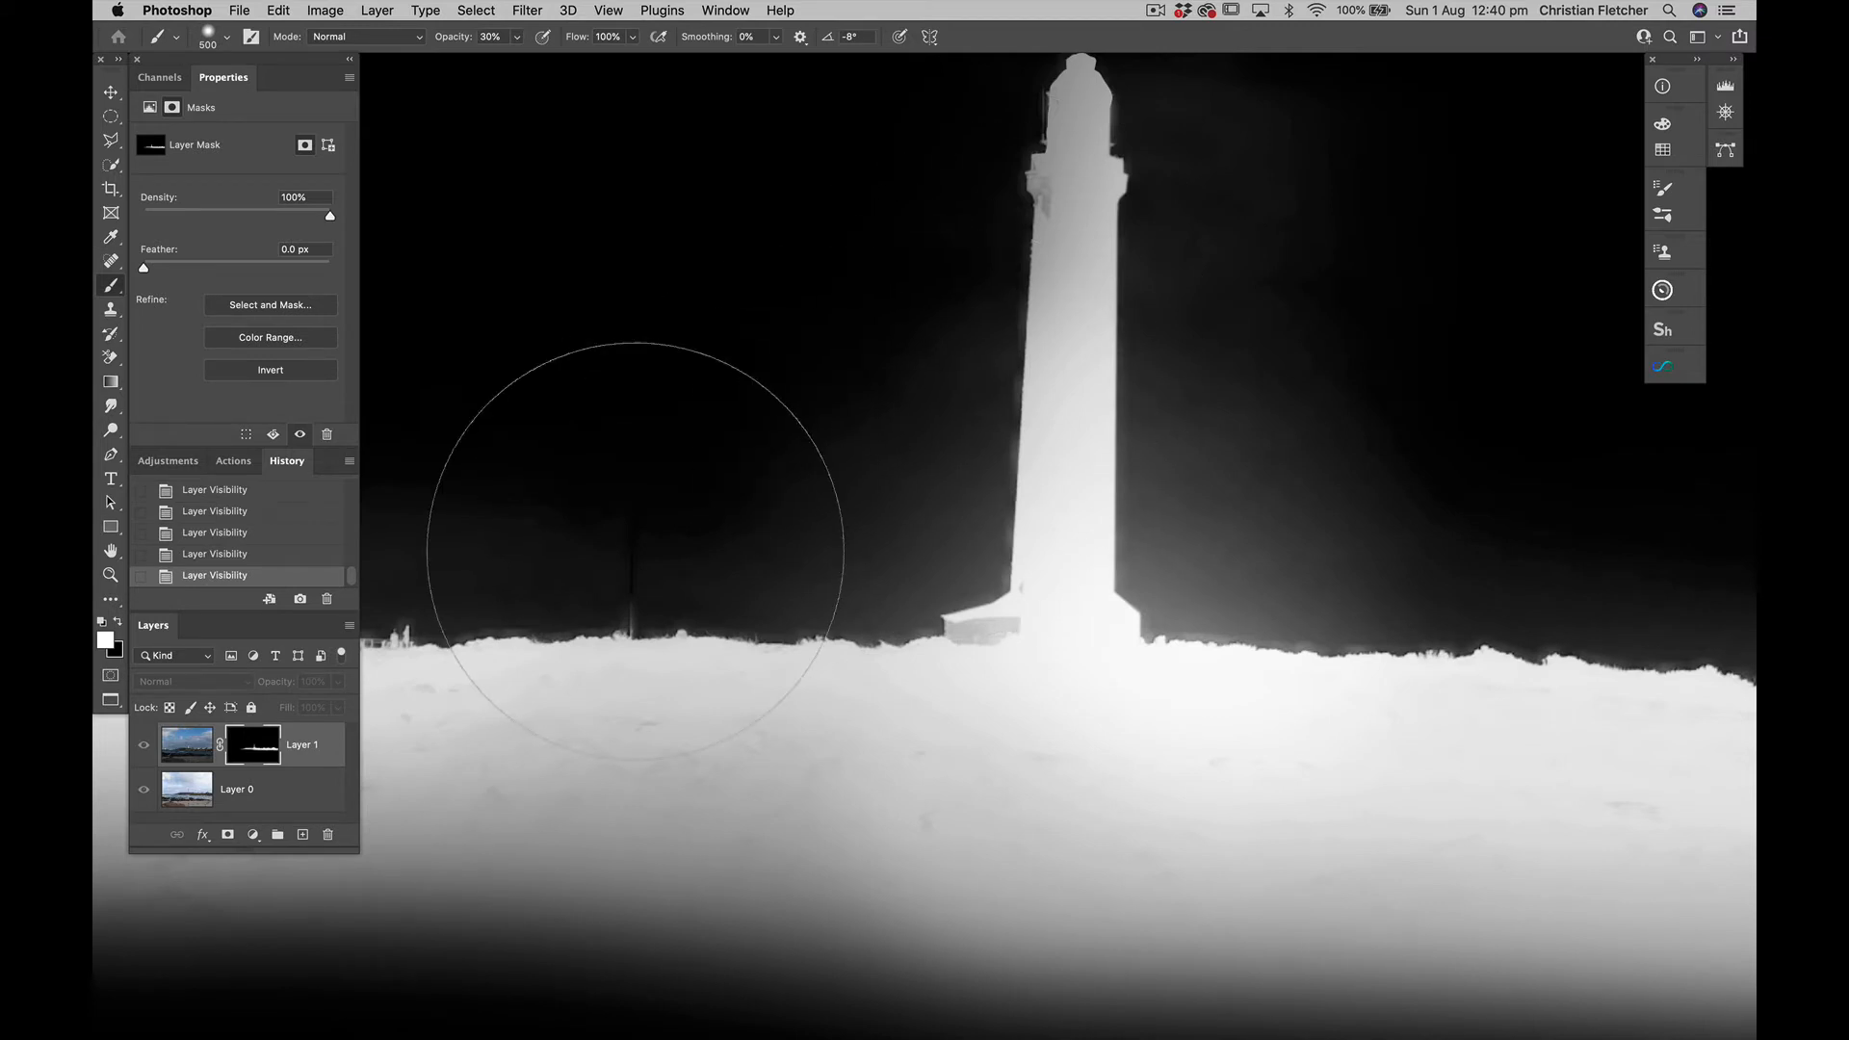
click(420, 37)
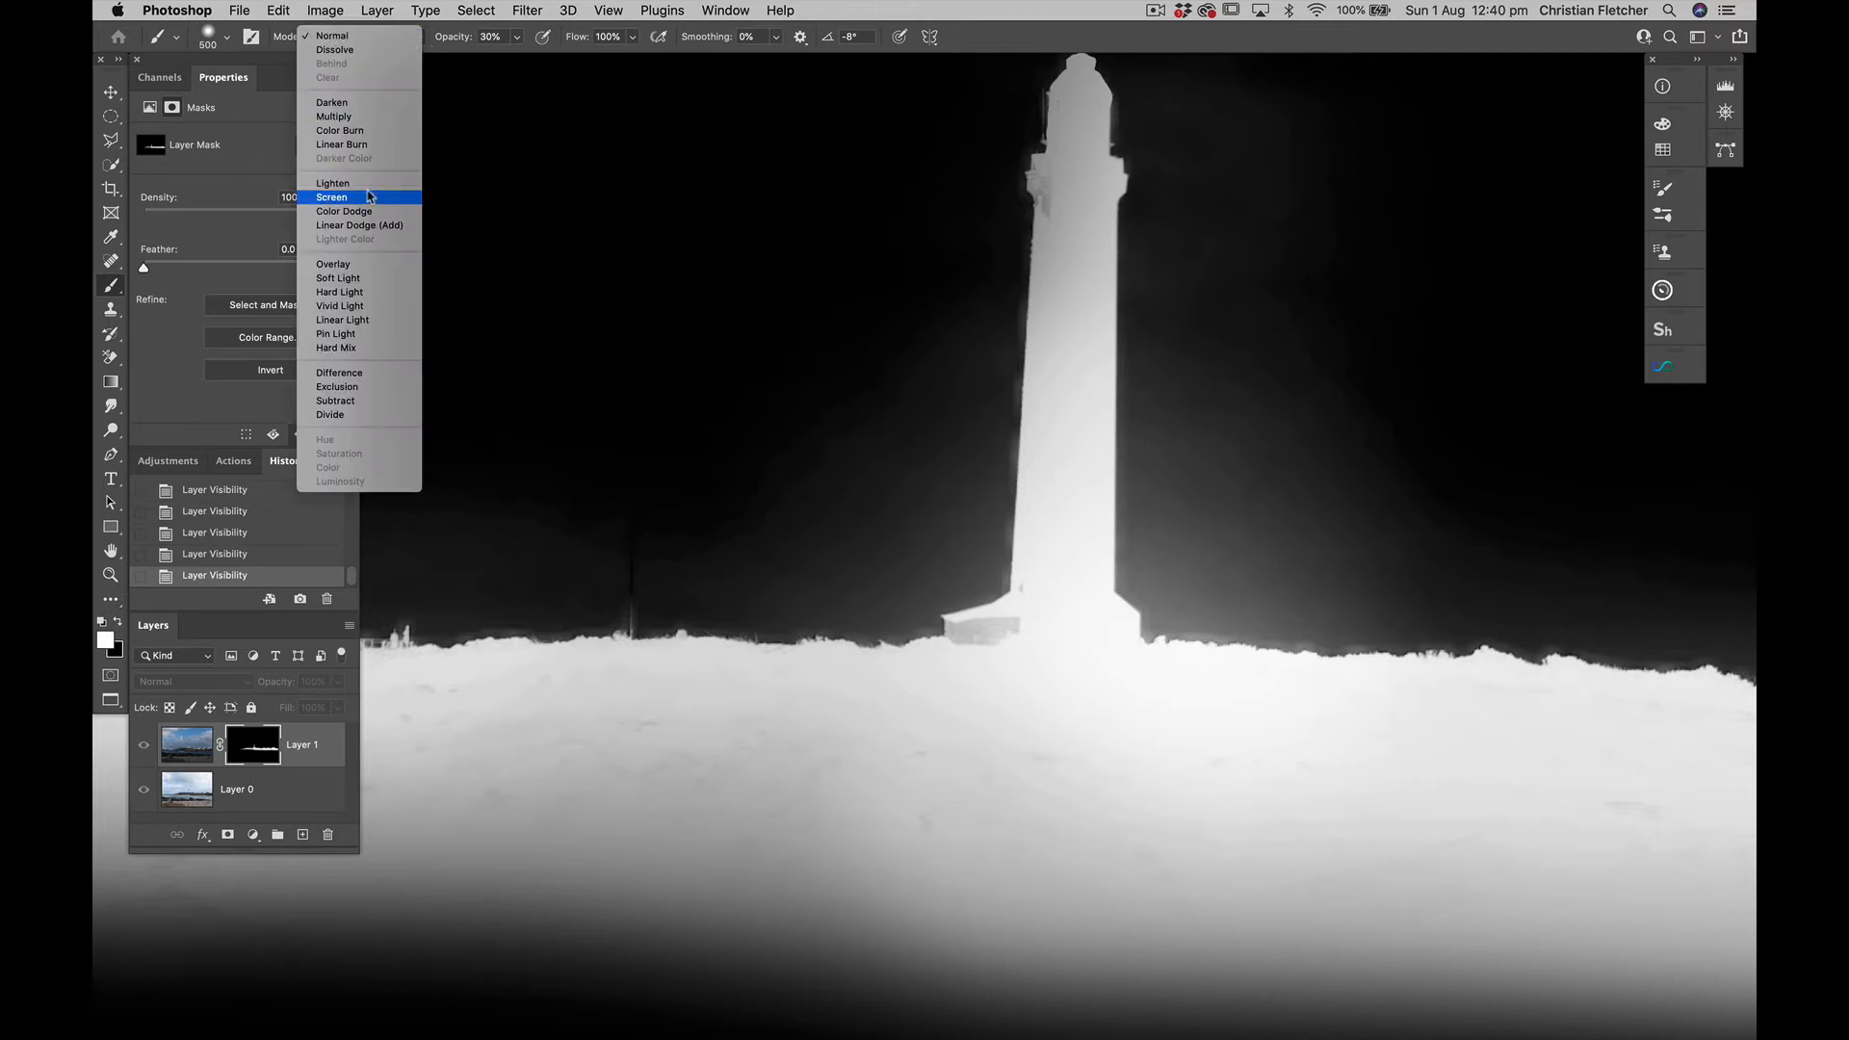
click(348, 266)
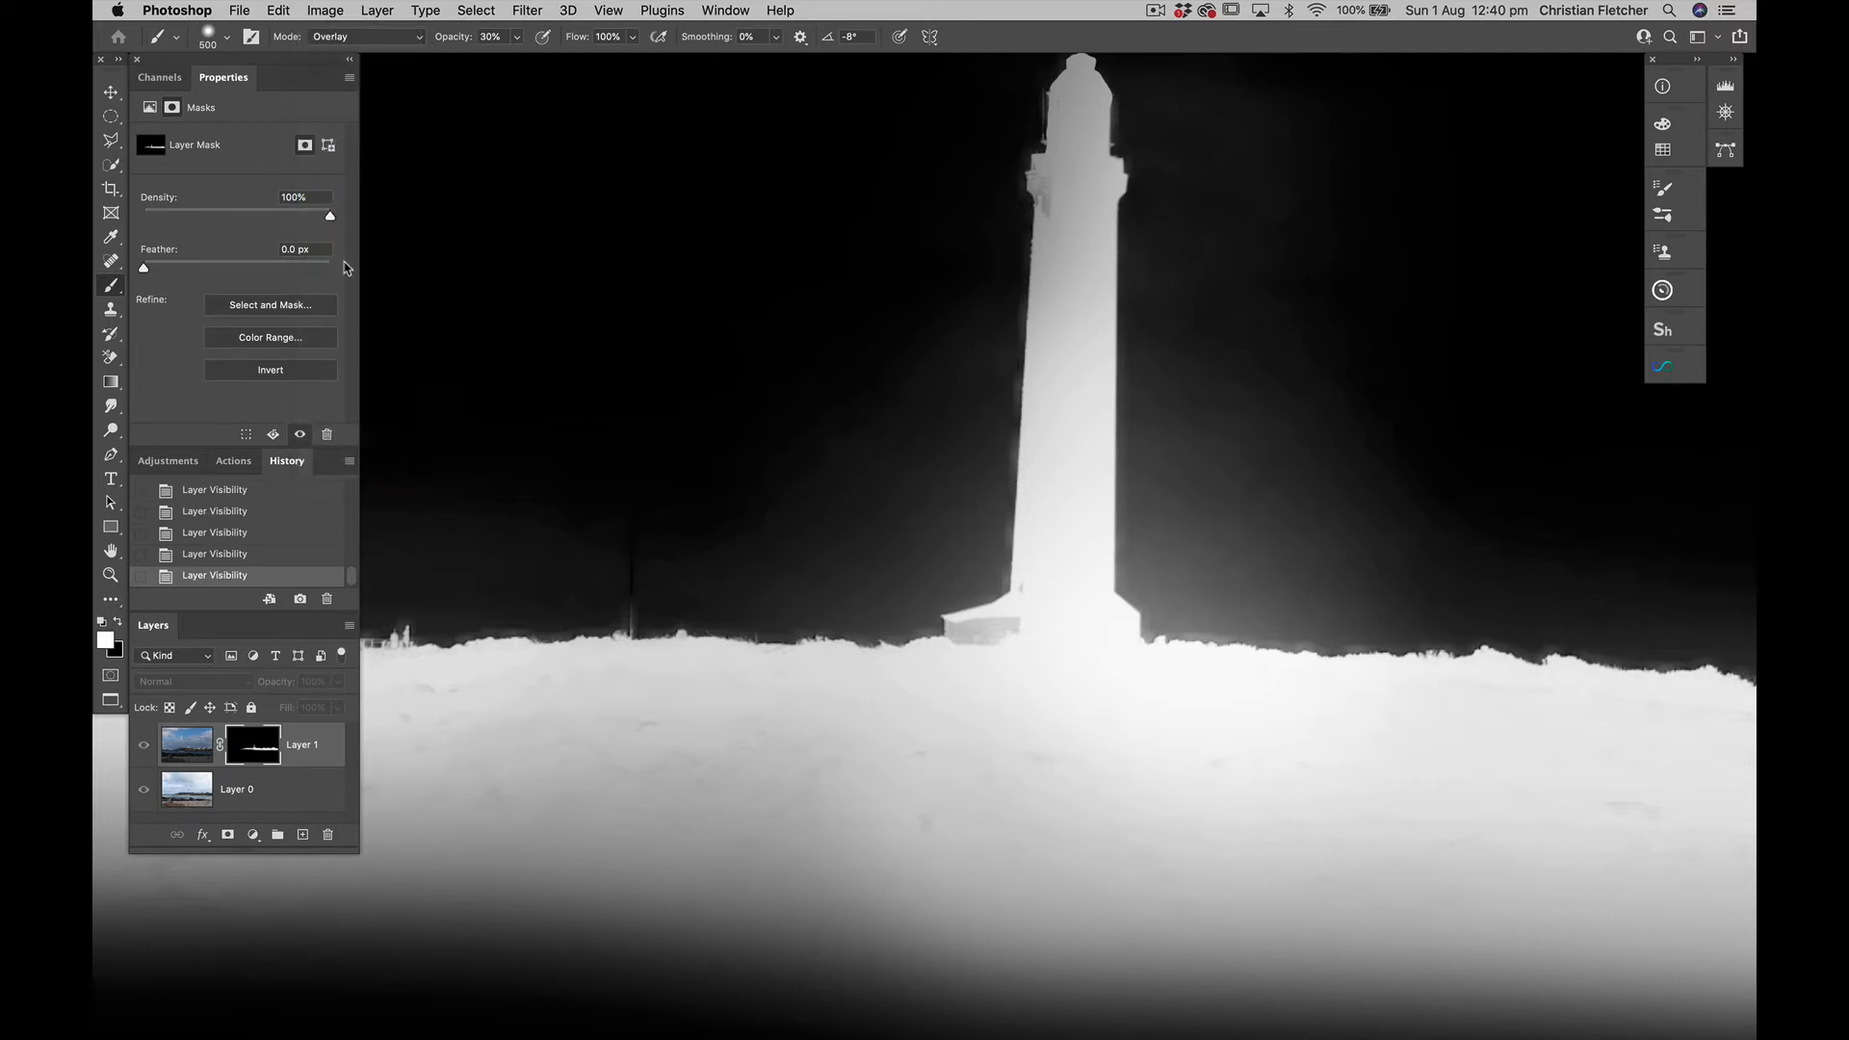
key(x)
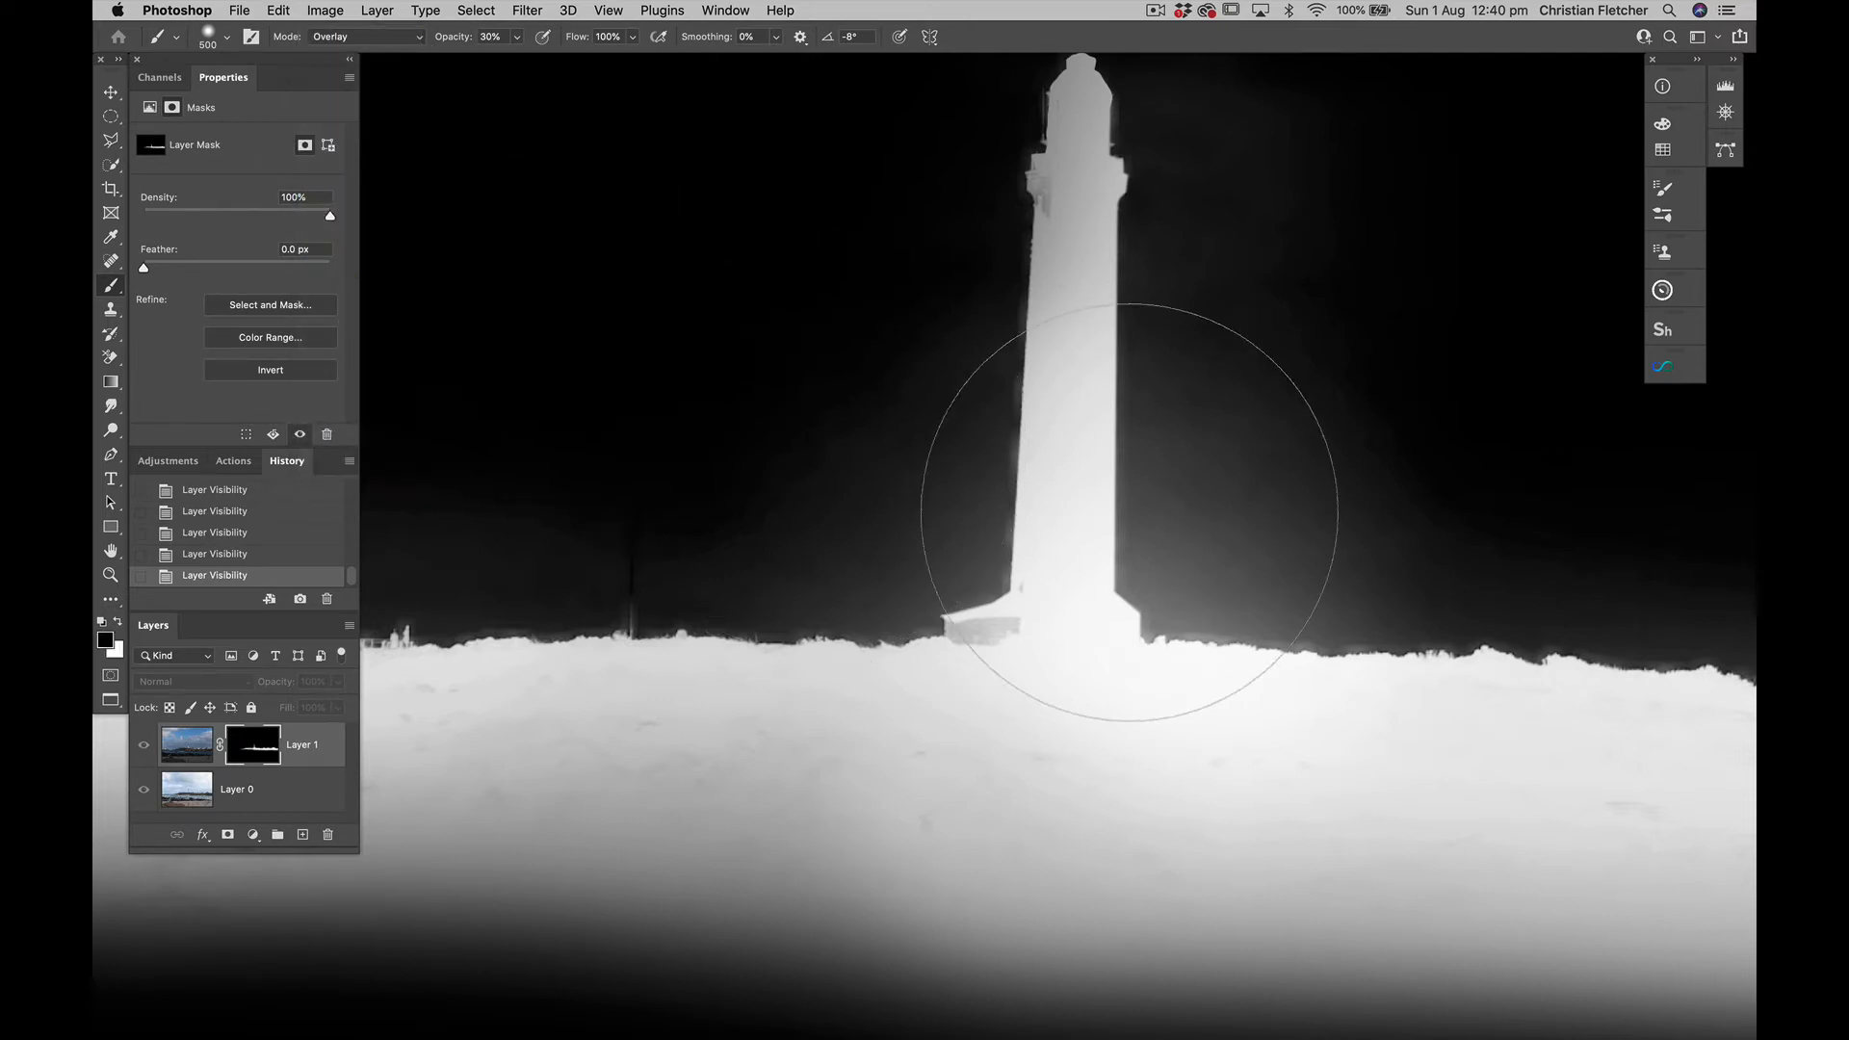
key(bracketleft)
key(bracketleft)
key(bracketleft)
key(bracketleft)
key(bracketleft)
key(bracketleft)
mouse_move(1183, 482)
mouse_down()
mouse_move(1178, 534)
mouse_move(1185, 256)
mouse_move(1176, 549)
mouse_move(1196, 597)
mouse_move(1320, 598)
mouse_move(1193, 587)
mouse_move(1212, 519)
mouse_move(1432, 590)
mouse_move(1296, 545)
mouse_move(1281, 471)
mouse_up()
key(0)
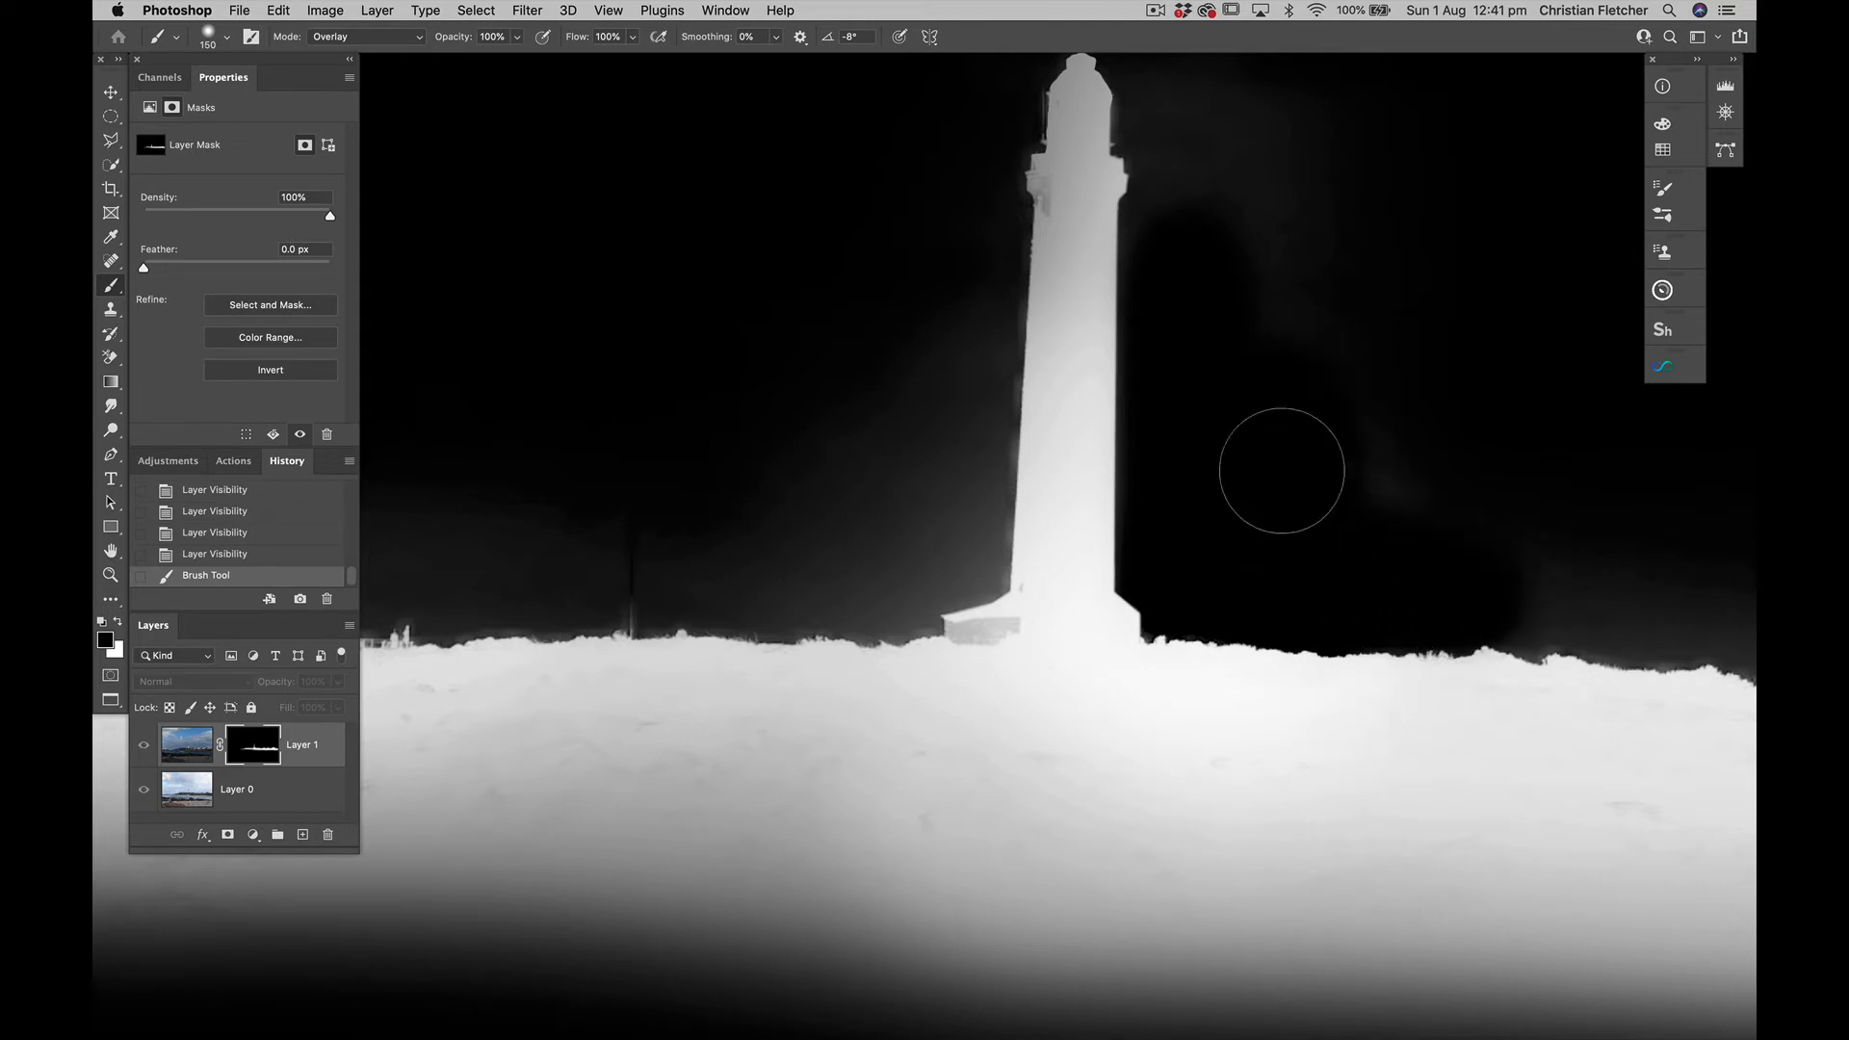
mouse_move(974, 413)
mouse_down()
mouse_move(904, 438)
mouse_move(913, 479)
mouse_move(950, 509)
mouse_move(964, 261)
mouse_move(935, 539)
mouse_move(954, 531)
mouse_move(952, 569)
mouse_move(868, 599)
mouse_move(741, 587)
mouse_move(788, 515)
mouse_move(667, 583)
mouse_move(630, 577)
mouse_move(770, 578)
mouse_up()
mouse_move(592, 523)
mouse_down()
mouse_move(545, 536)
mouse_move(637, 523)
mouse_up()
Paint the grey haze above the headland and around the houses black on the mask with the Overlay Brush
scroll(638, 523, right, 5)
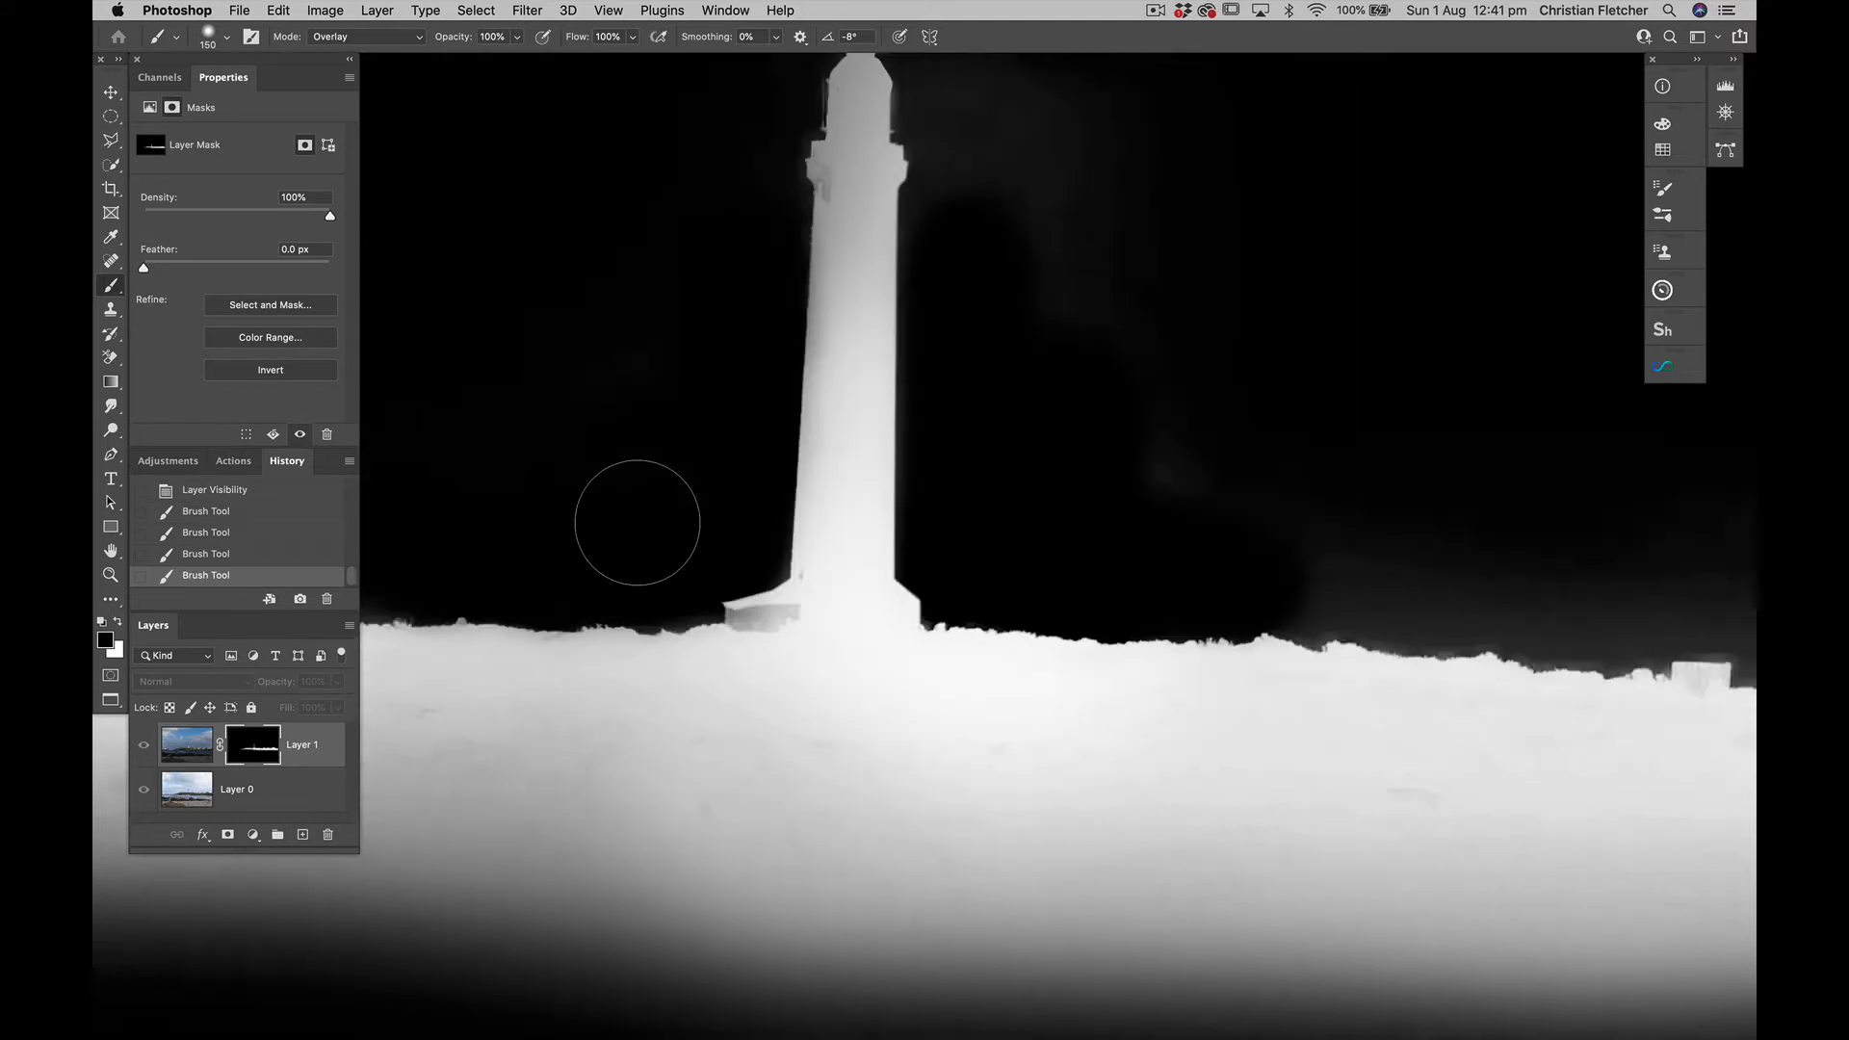
scroll(638, 522, right, 10)
scroll(637, 523, up, 3)
mouse_move(734, 618)
mouse_down()
mouse_move(880, 673)
mouse_move(1280, 693)
mouse_up()
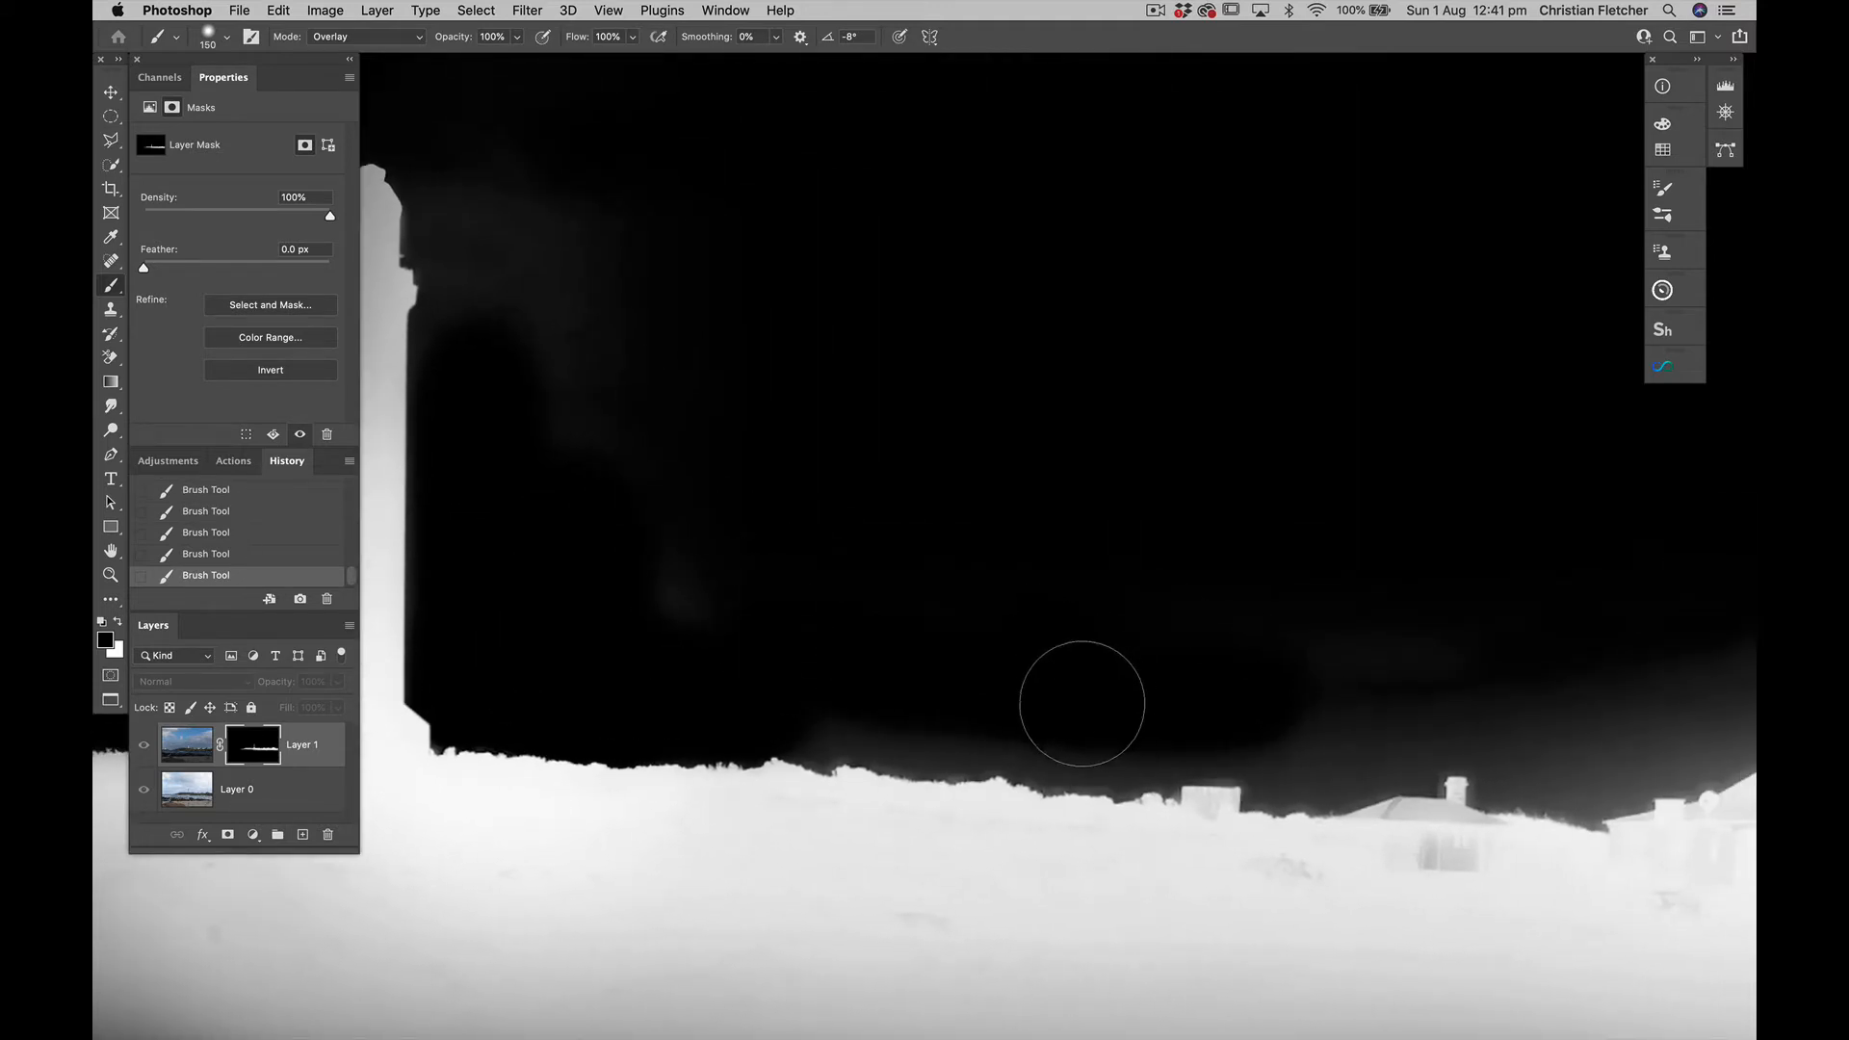
drag(1082, 704, 860, 678)
scroll(1127, 673, right, 10)
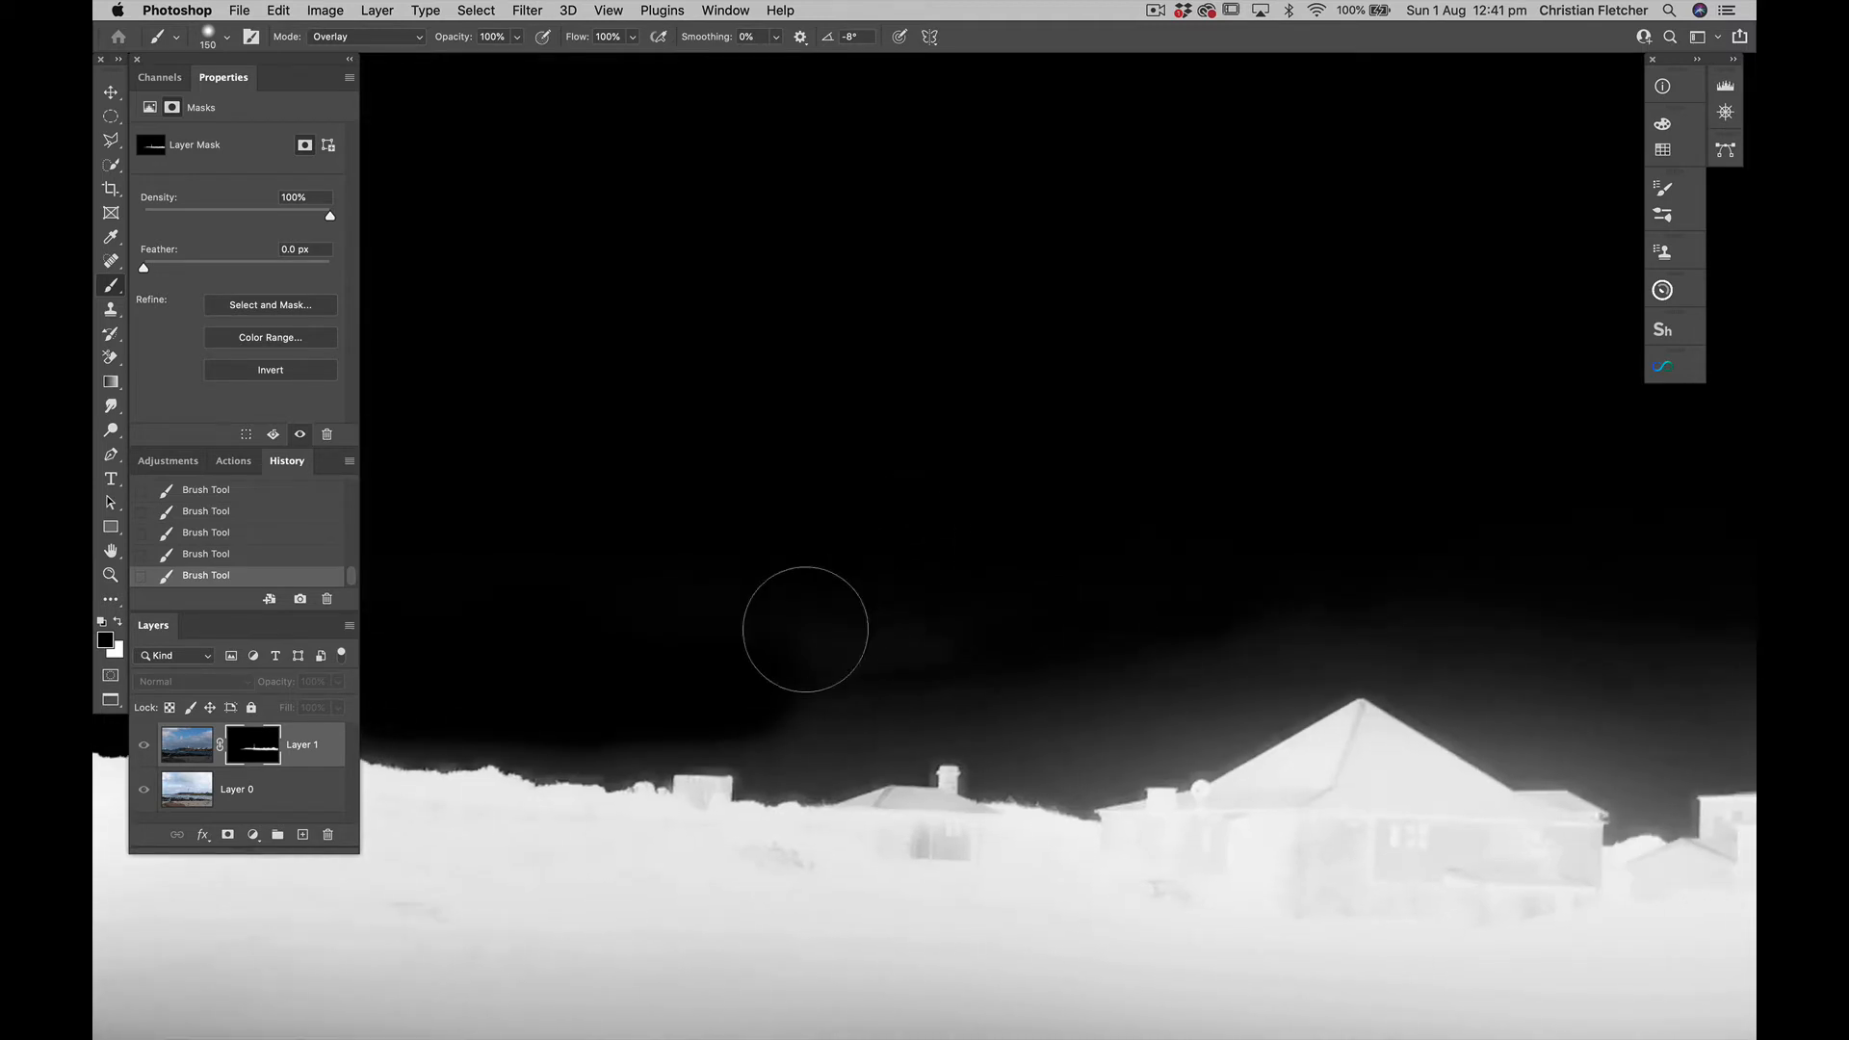
mouse_move(817, 668)
mouse_down()
mouse_move(908, 690)
mouse_move(1172, 684)
mouse_up()
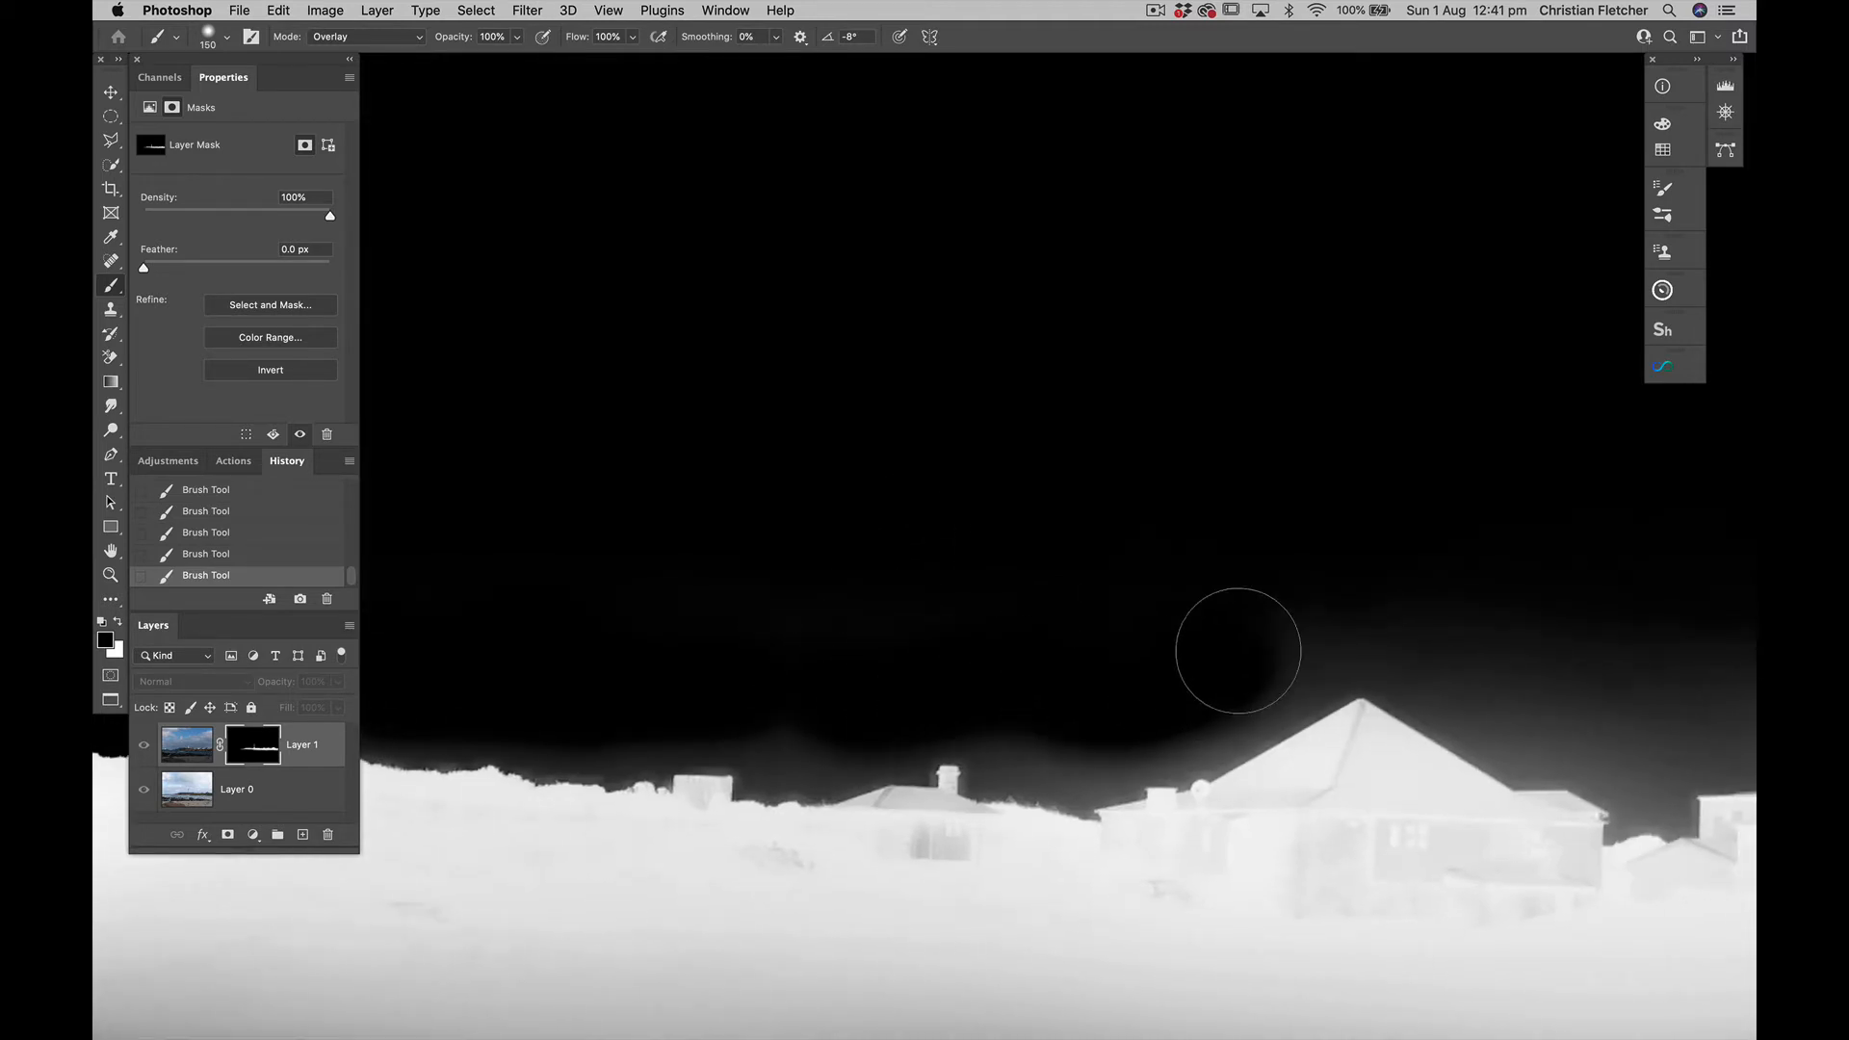
Paint the lighthouse white on the mask from its lantern to its base with the Overlay Brush
key(super+z)
scroll(1238, 651, left, 10)
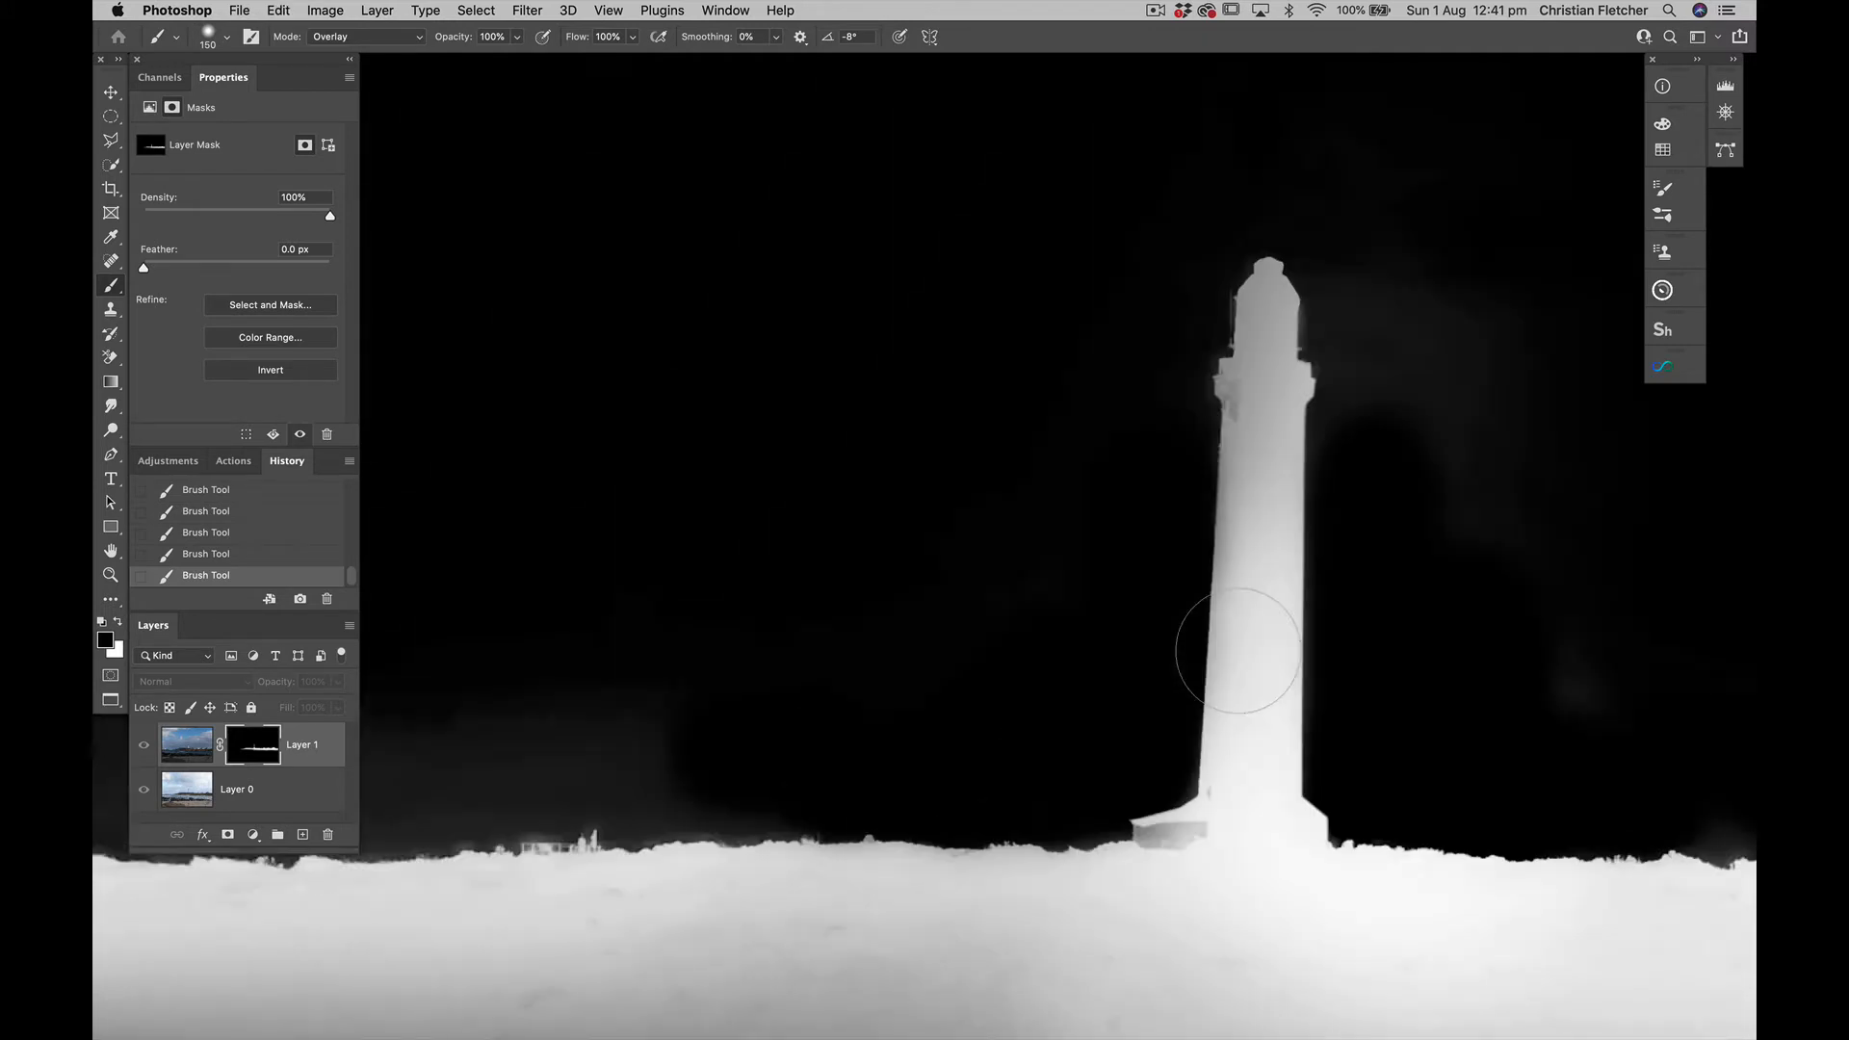
scroll(1239, 651, right, 2)
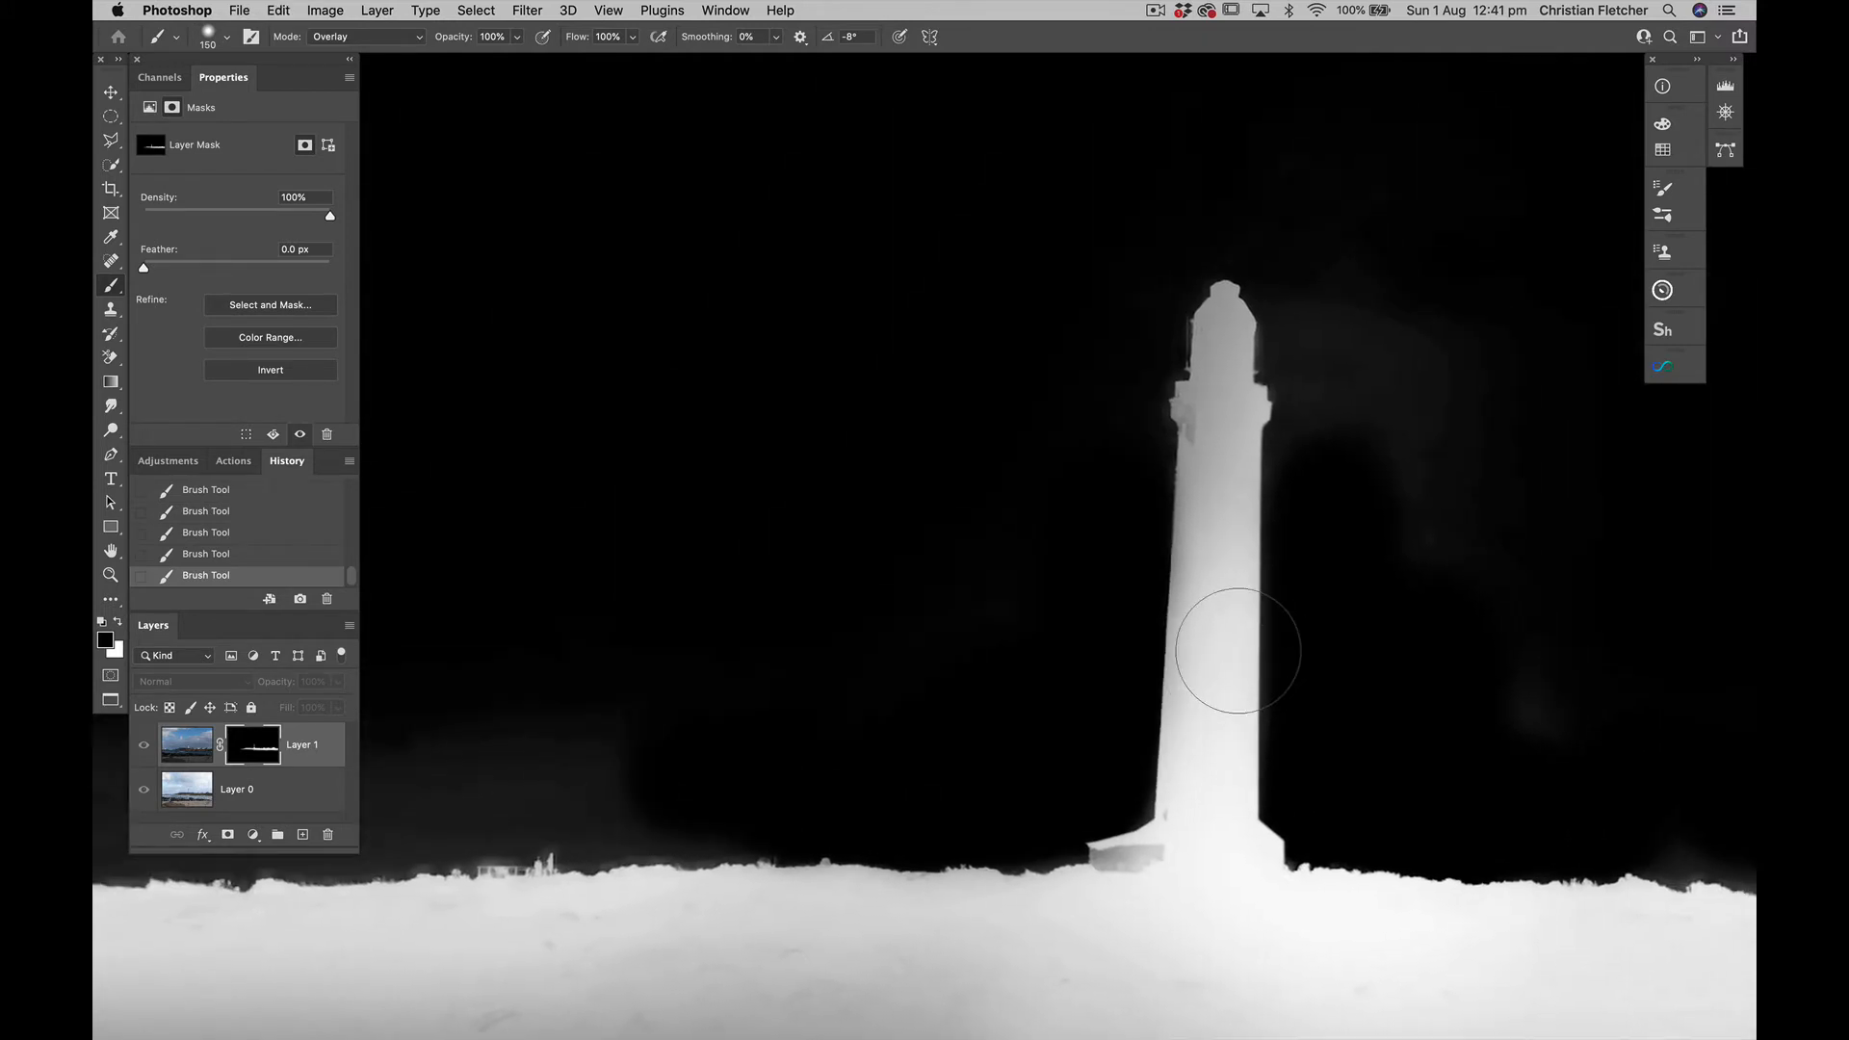
key(x)
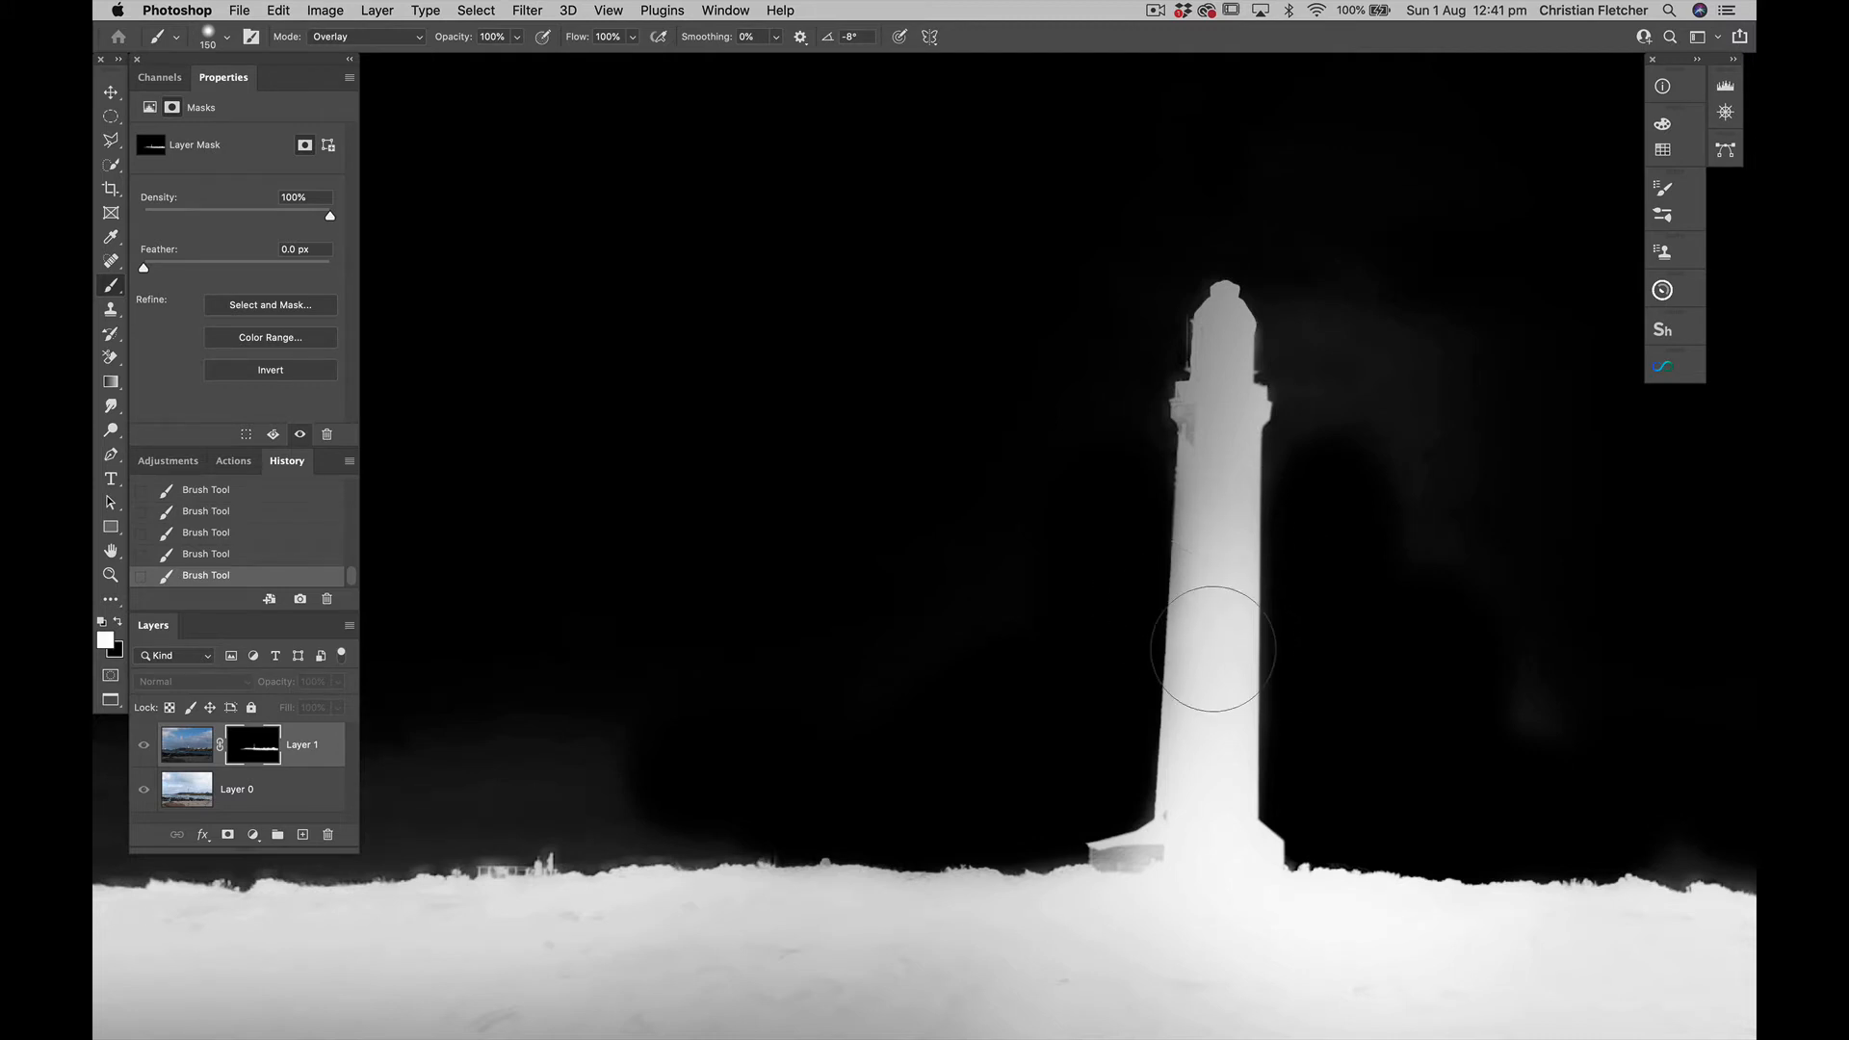
mouse_move(1208, 712)
mouse_down()
mouse_move(1221, 327)
mouse_move(1226, 846)
mouse_move(1195, 749)
mouse_move(1284, 837)
mouse_up()
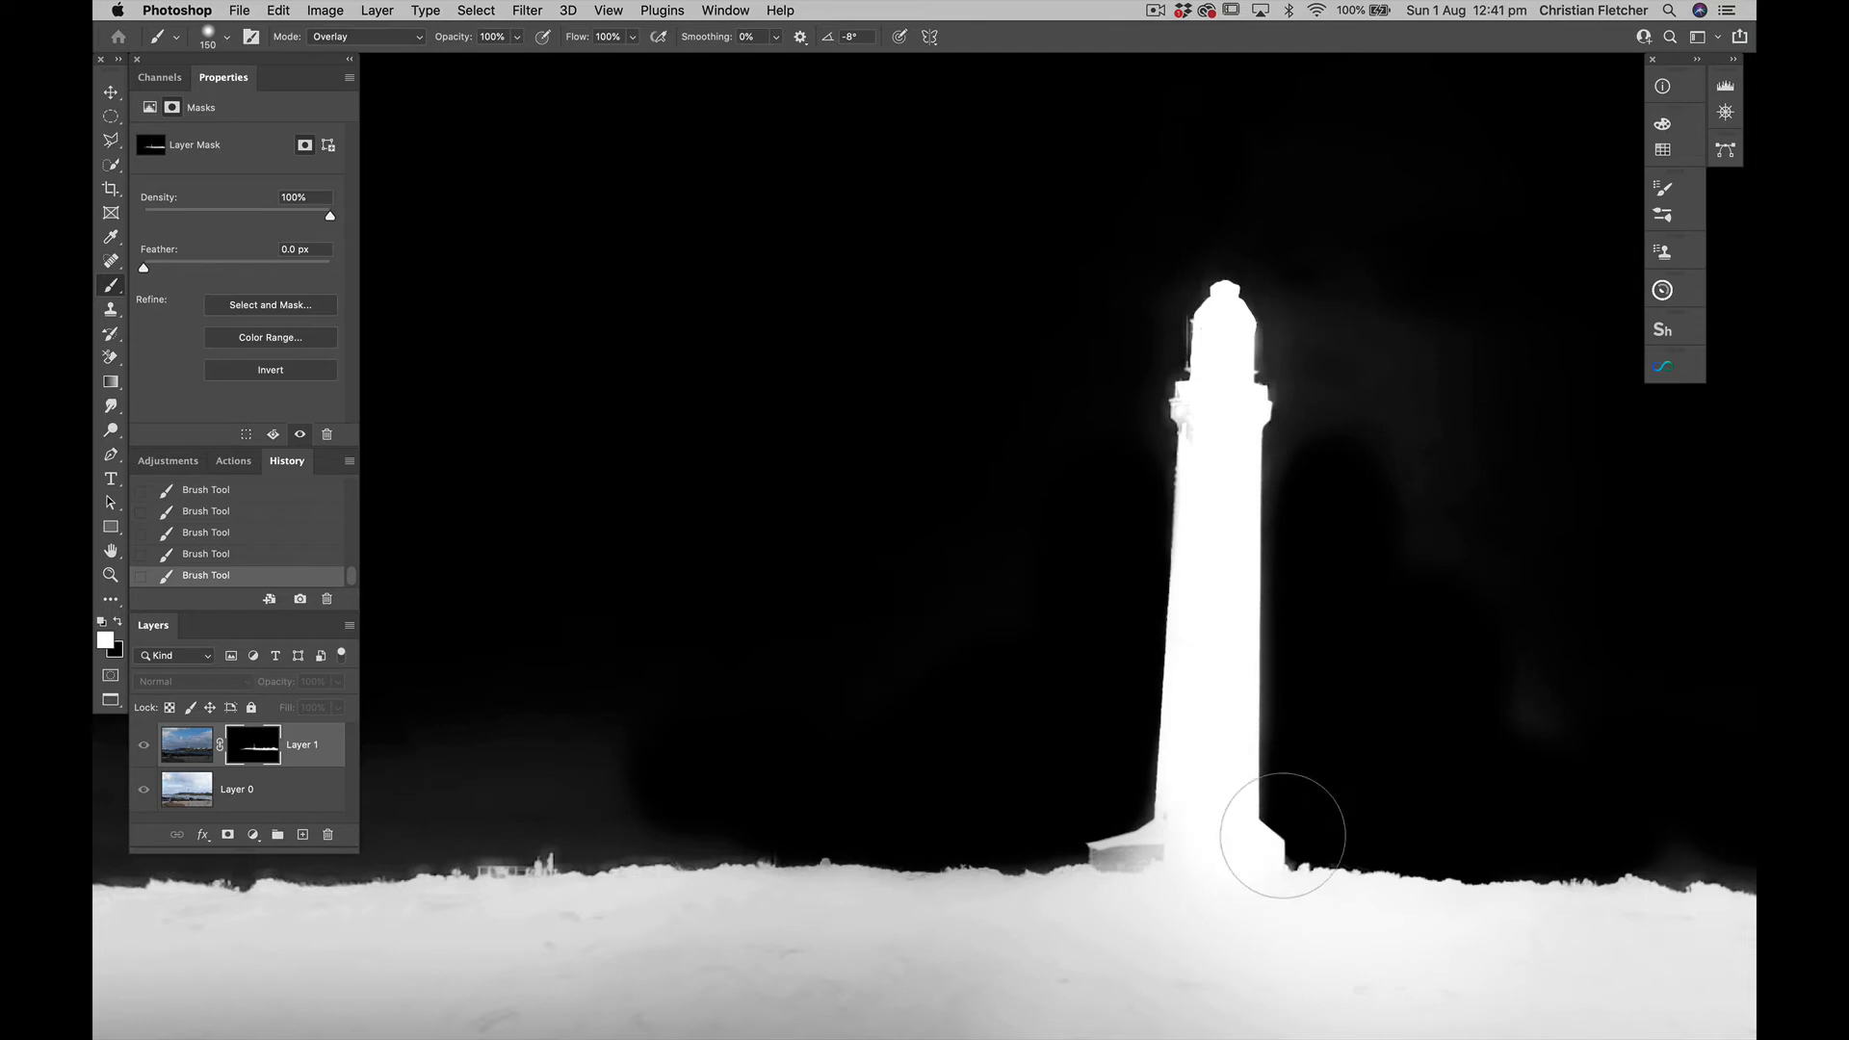
Paint the hazy sky beside the lighthouse's upper part black on the mask and return to the image view
key(x)
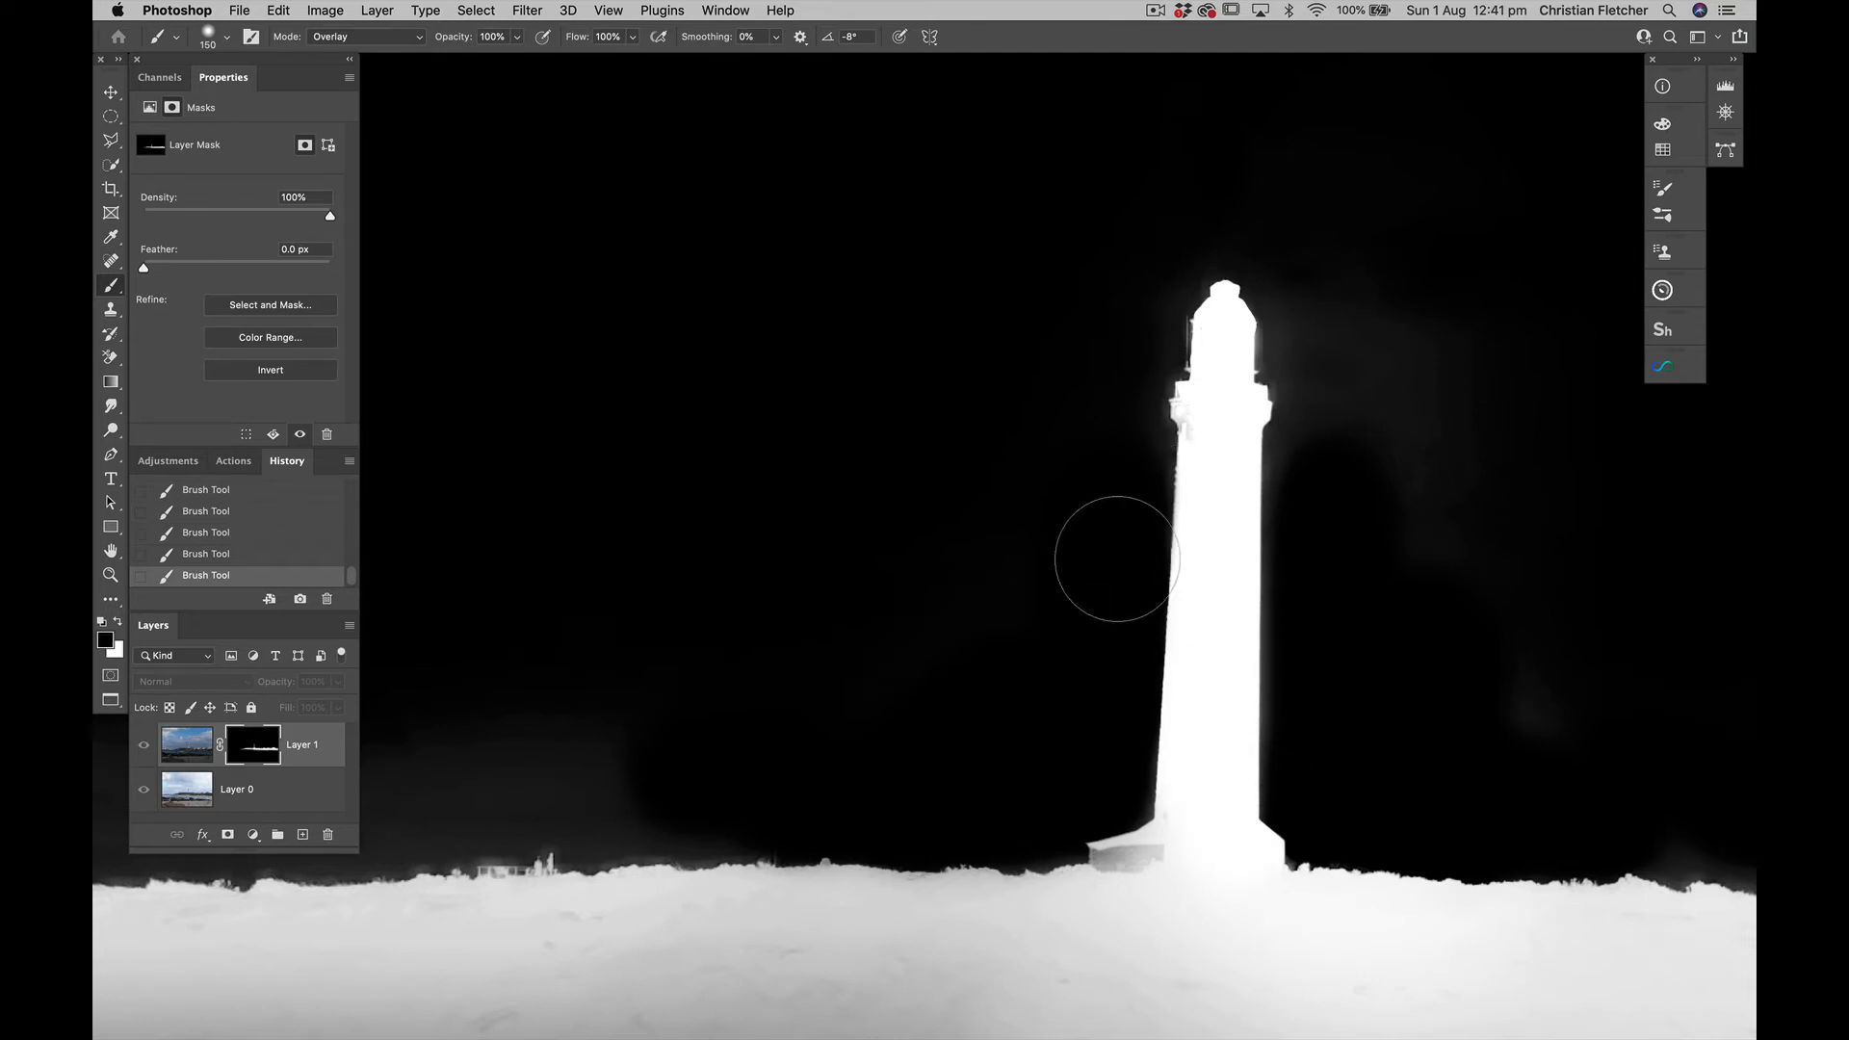
mouse_move(1287, 424)
mouse_down()
mouse_move(1320, 372)
mouse_move(1321, 305)
mouse_up()
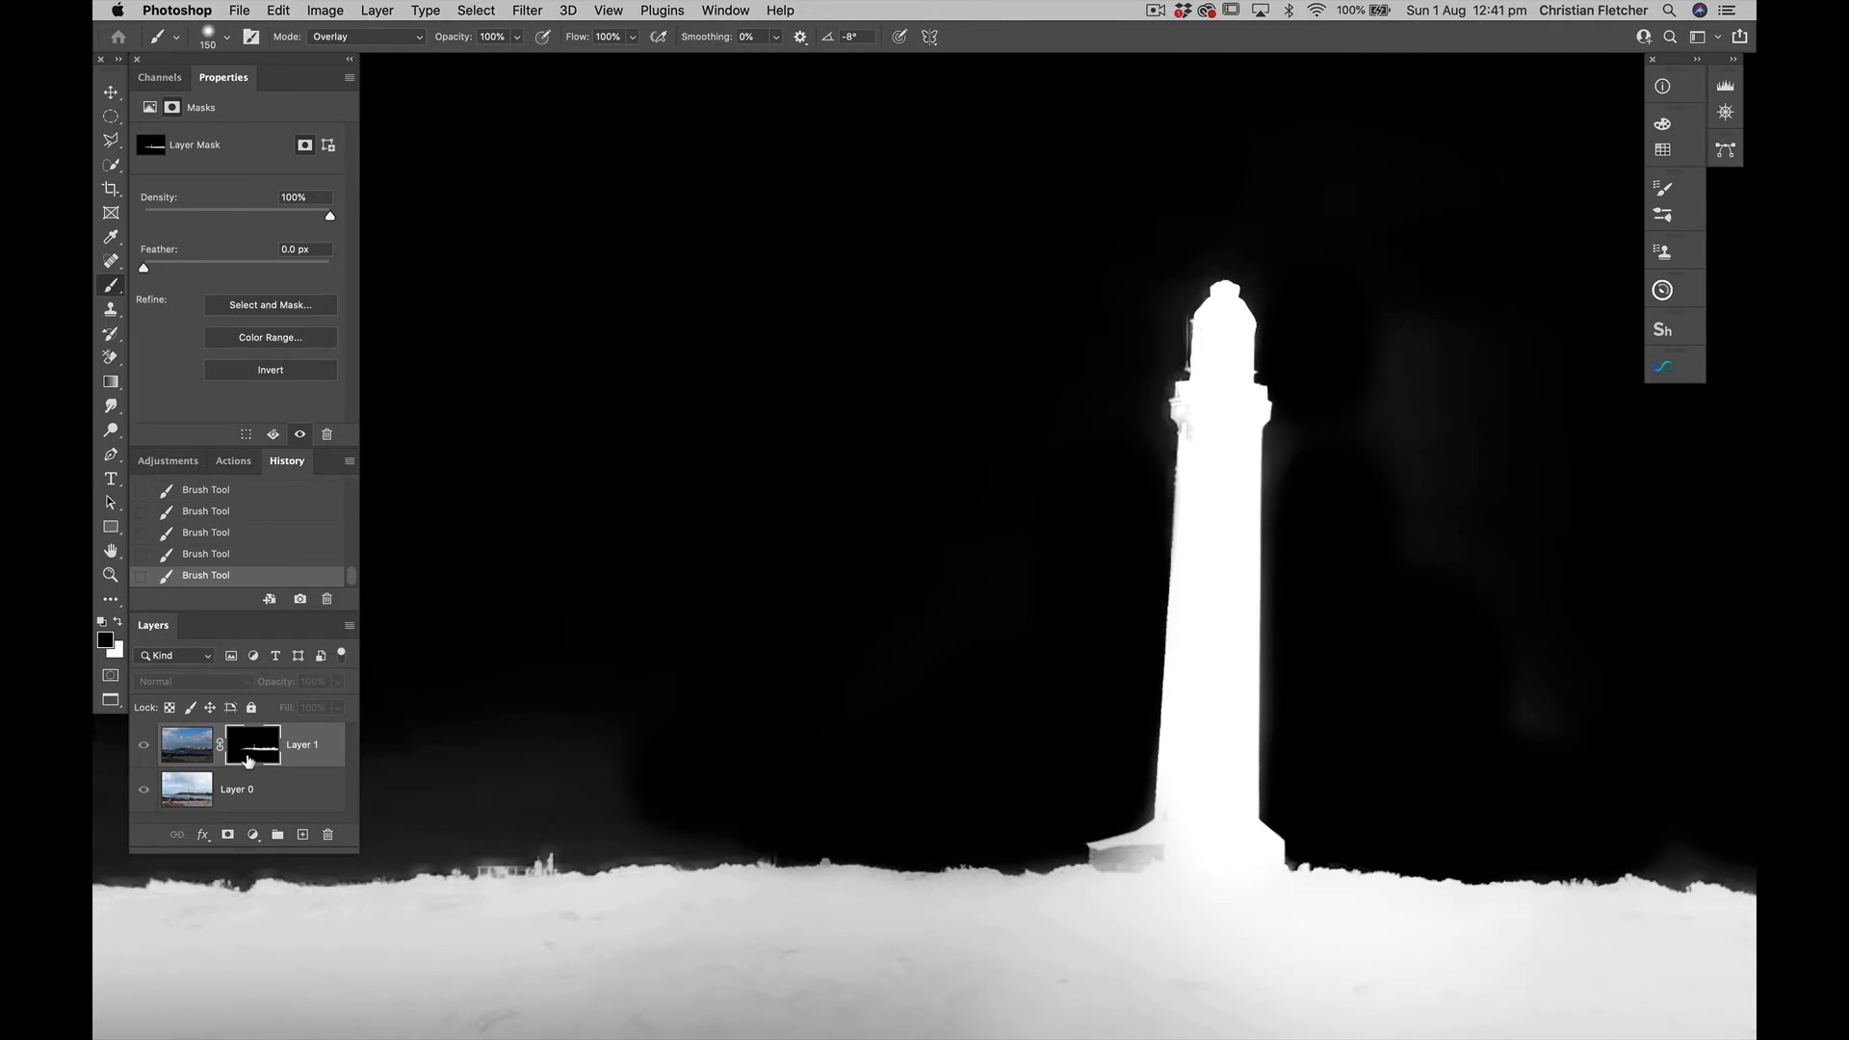
alt+click(250, 759)
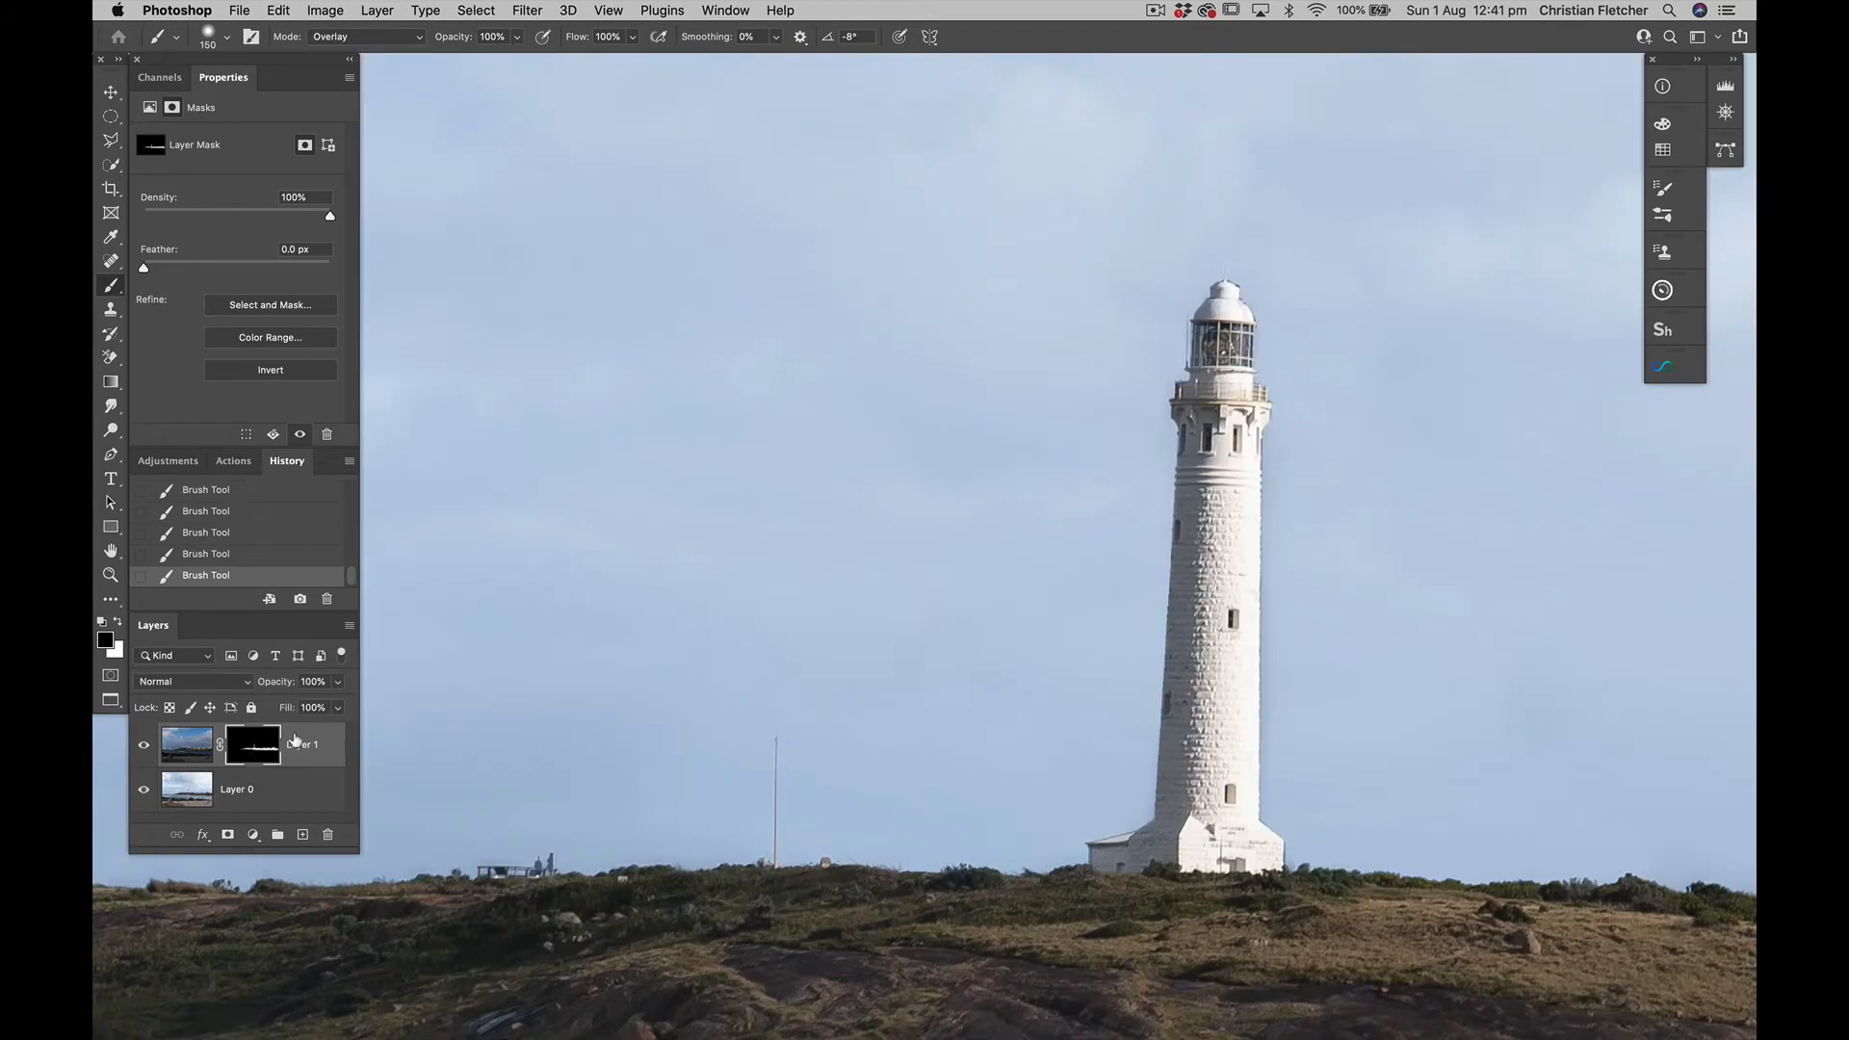
Compare the blend with Layer 1 hidden and shown, close up on the lighthouse and across the whole image
click(144, 746)
click(144, 746)
click(143, 746)
click(143, 746)
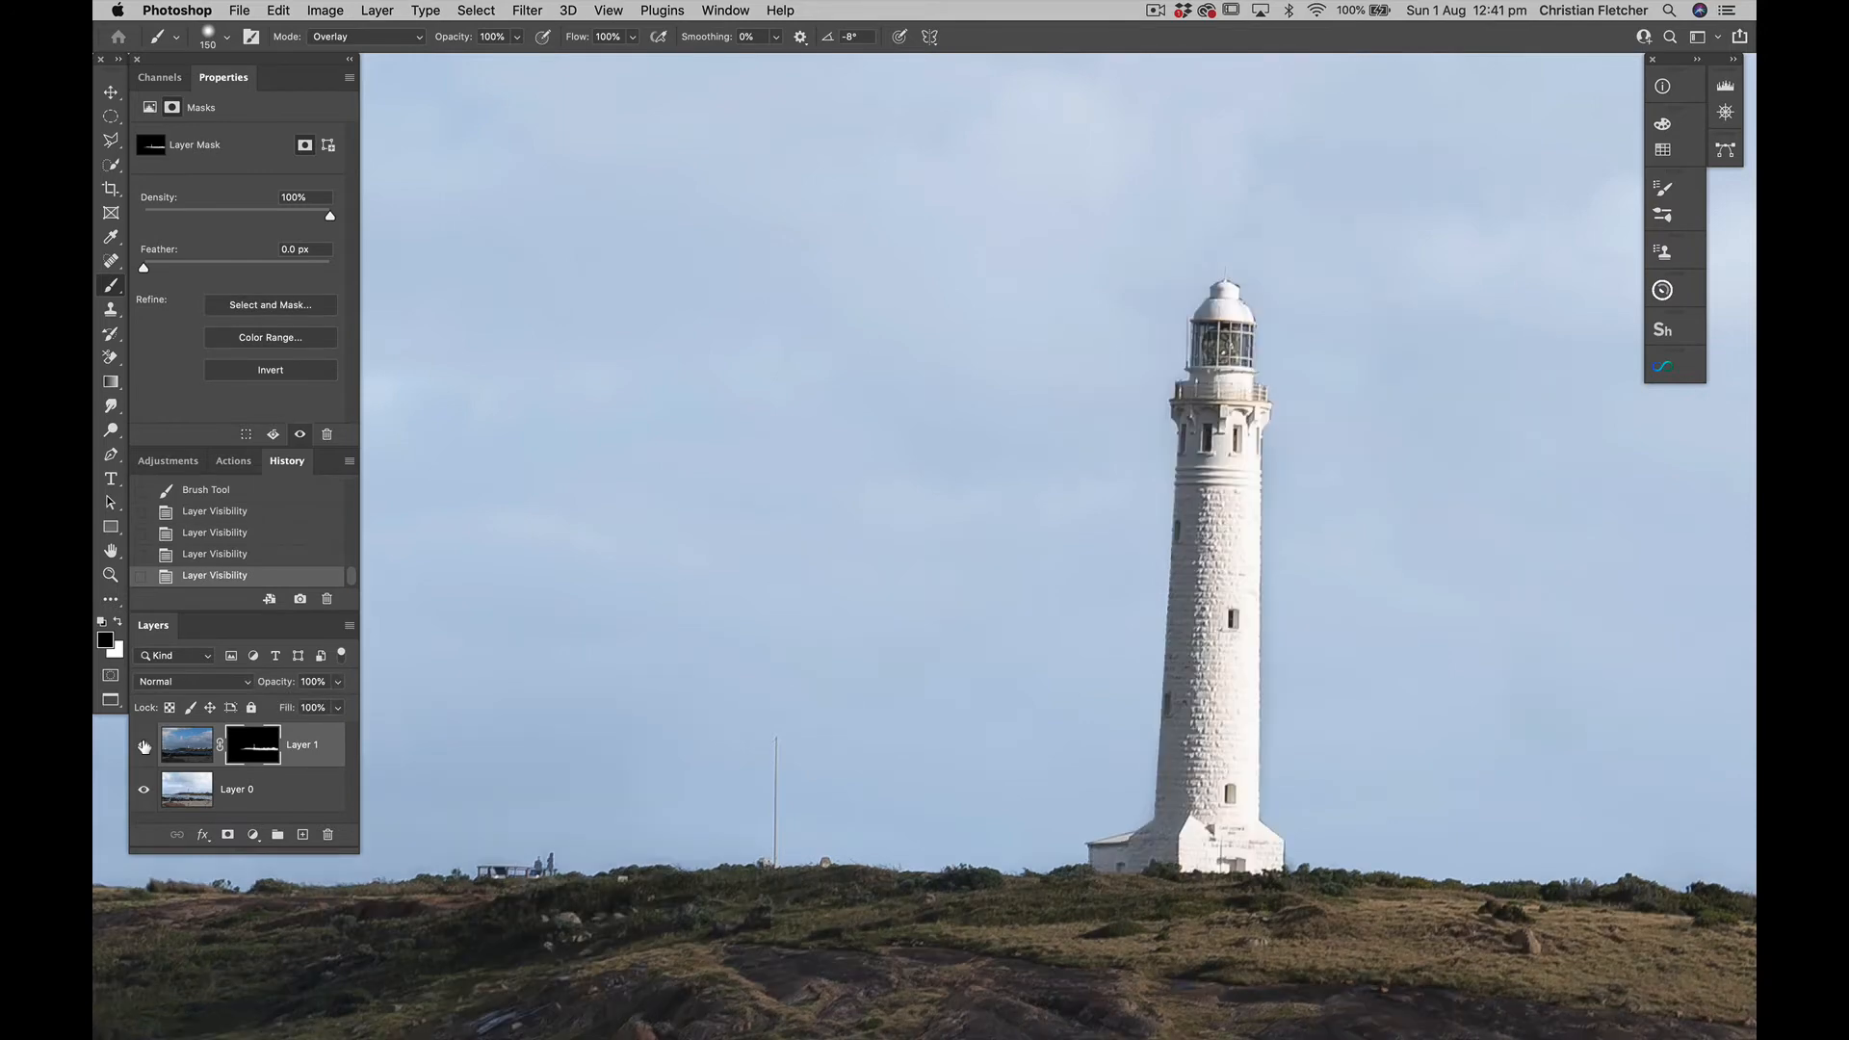
click(143, 746)
click(144, 746)
key(super+0)
click(143, 746)
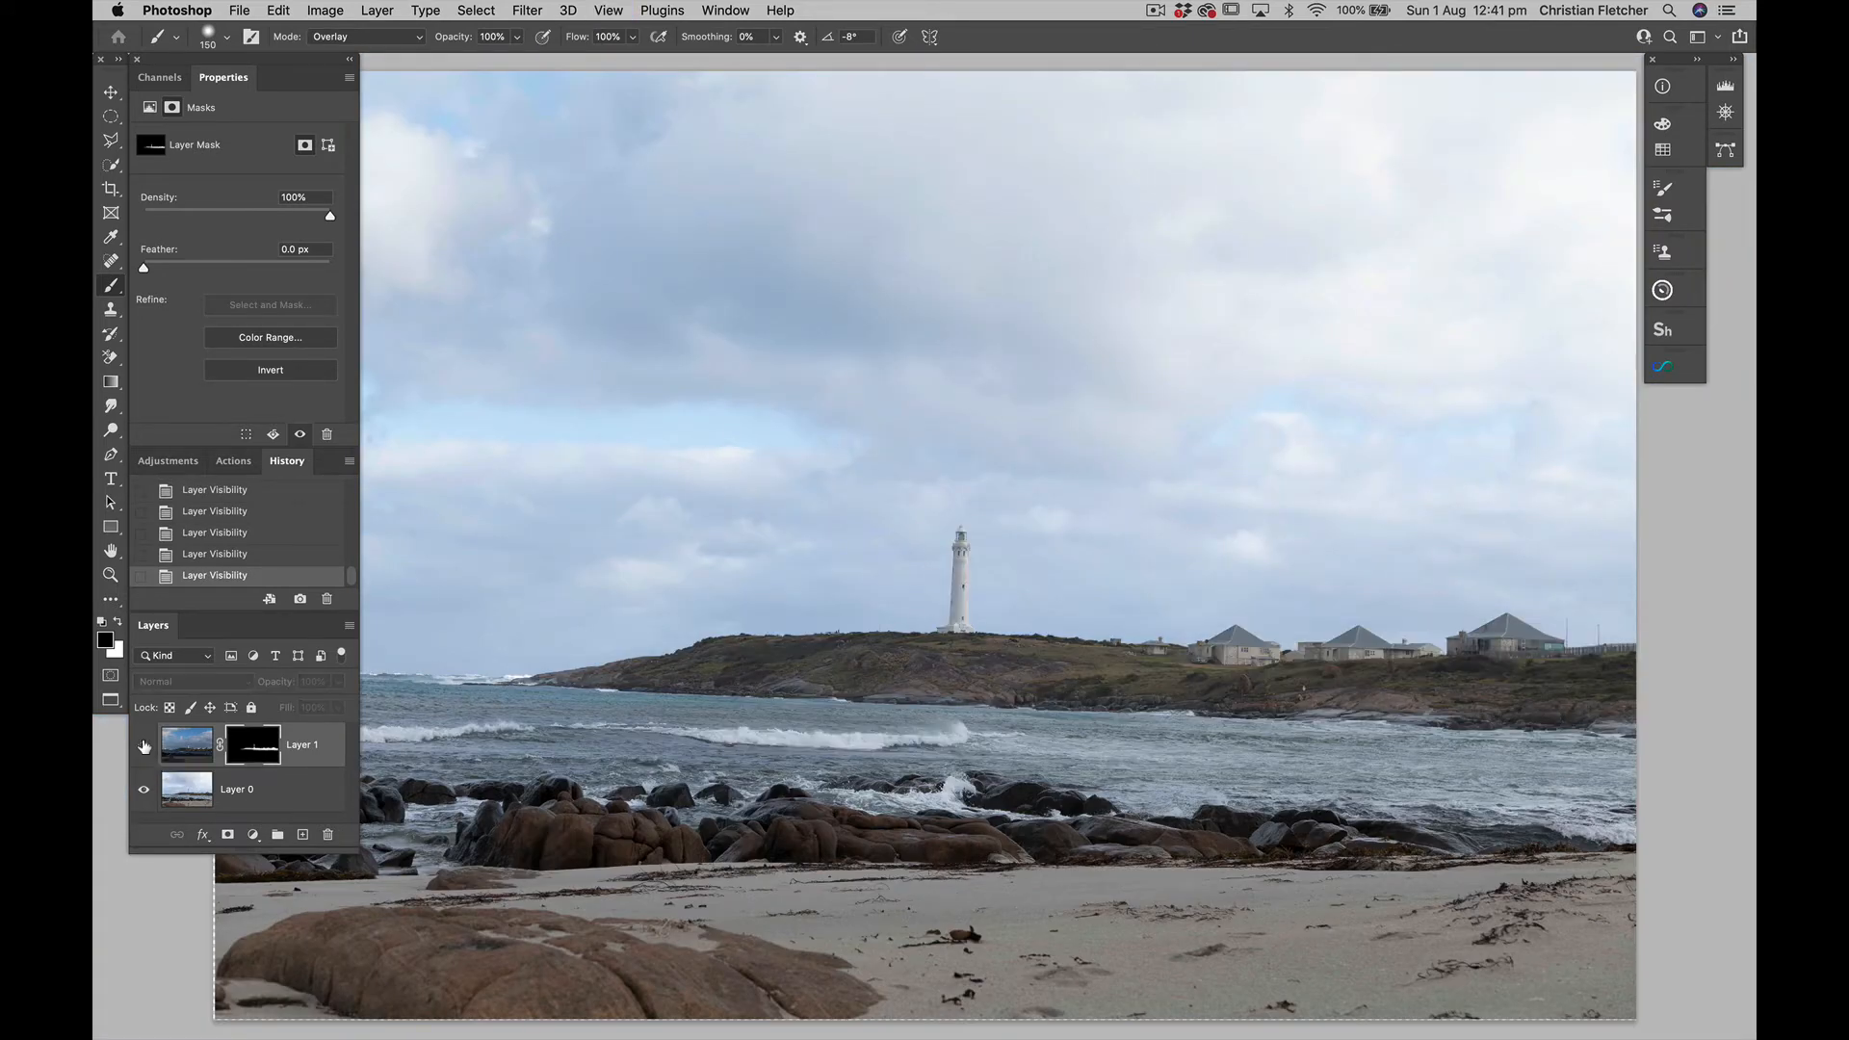
click(143, 746)
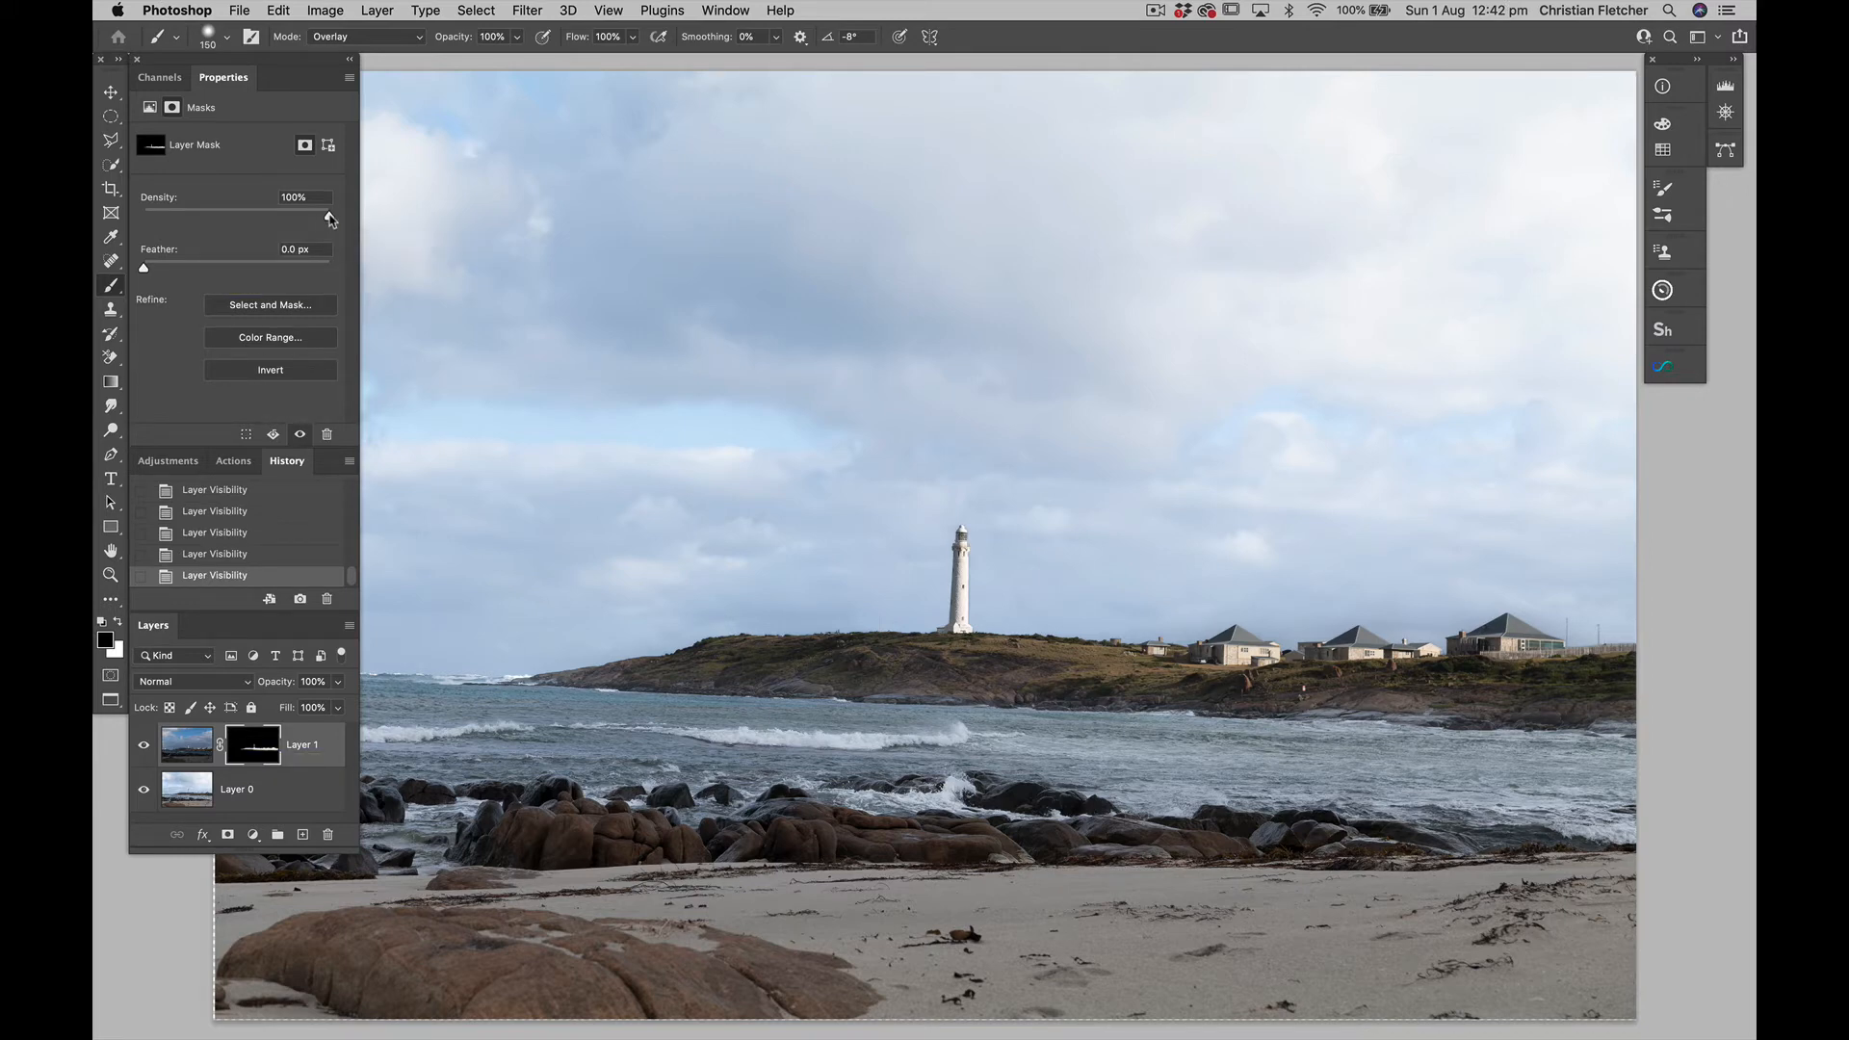
Set the density of Layer 1's mask to 82%
drag(330, 216, 268, 222)
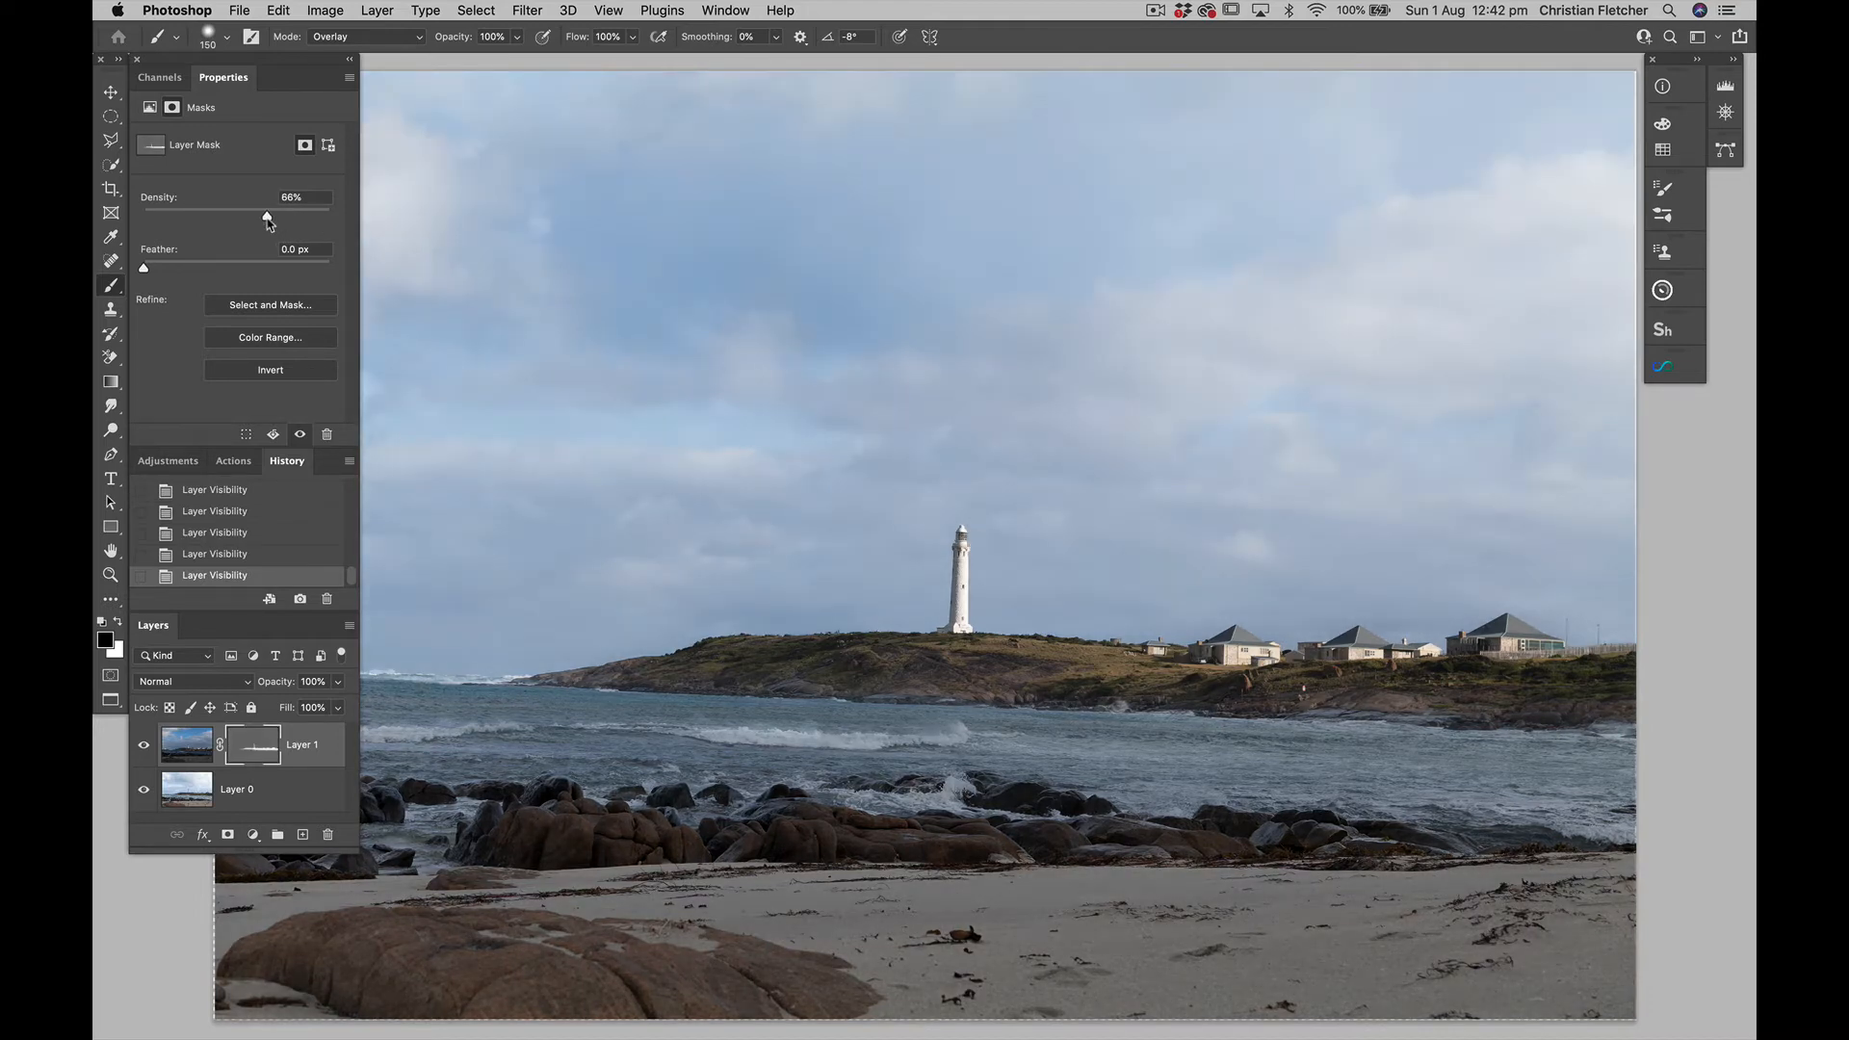
drag(270, 222, 297, 232)
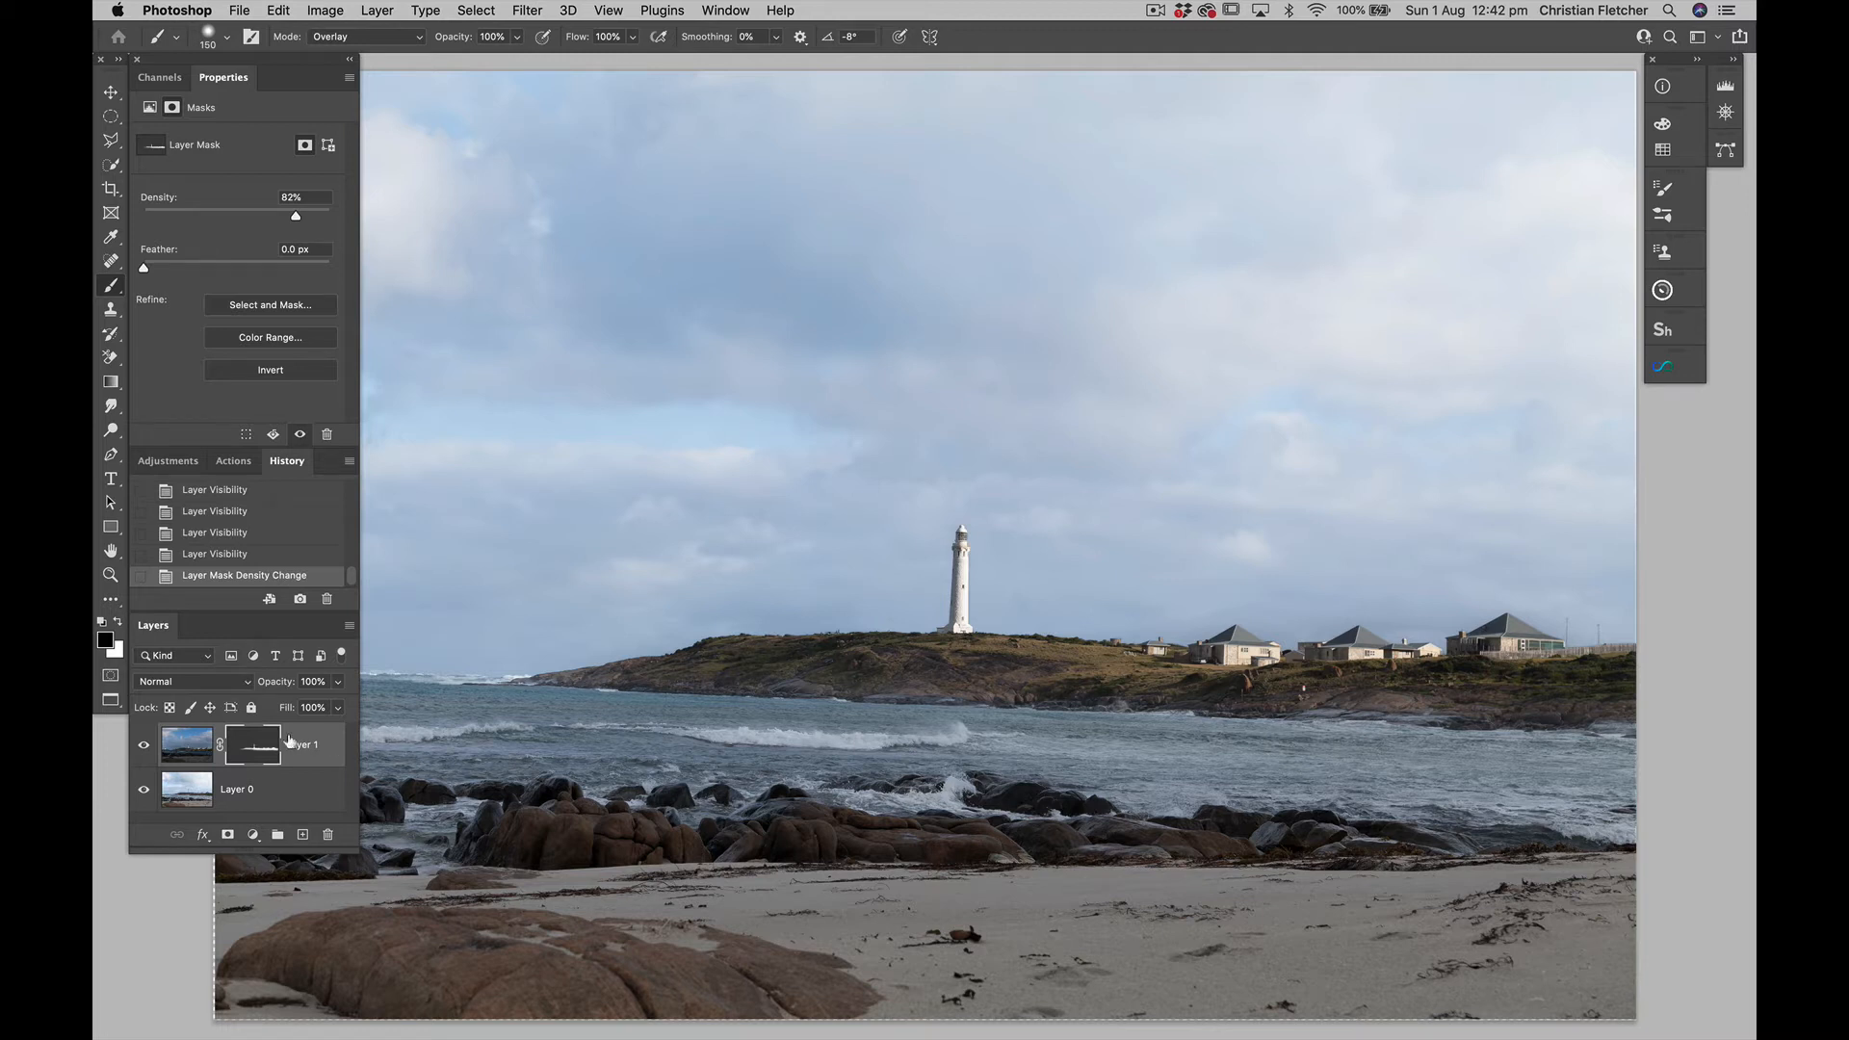
Dab black on Layer 1's mask around the lighthouse and houses with an 800 px Overlay Brush at 10% opacity
key(x)
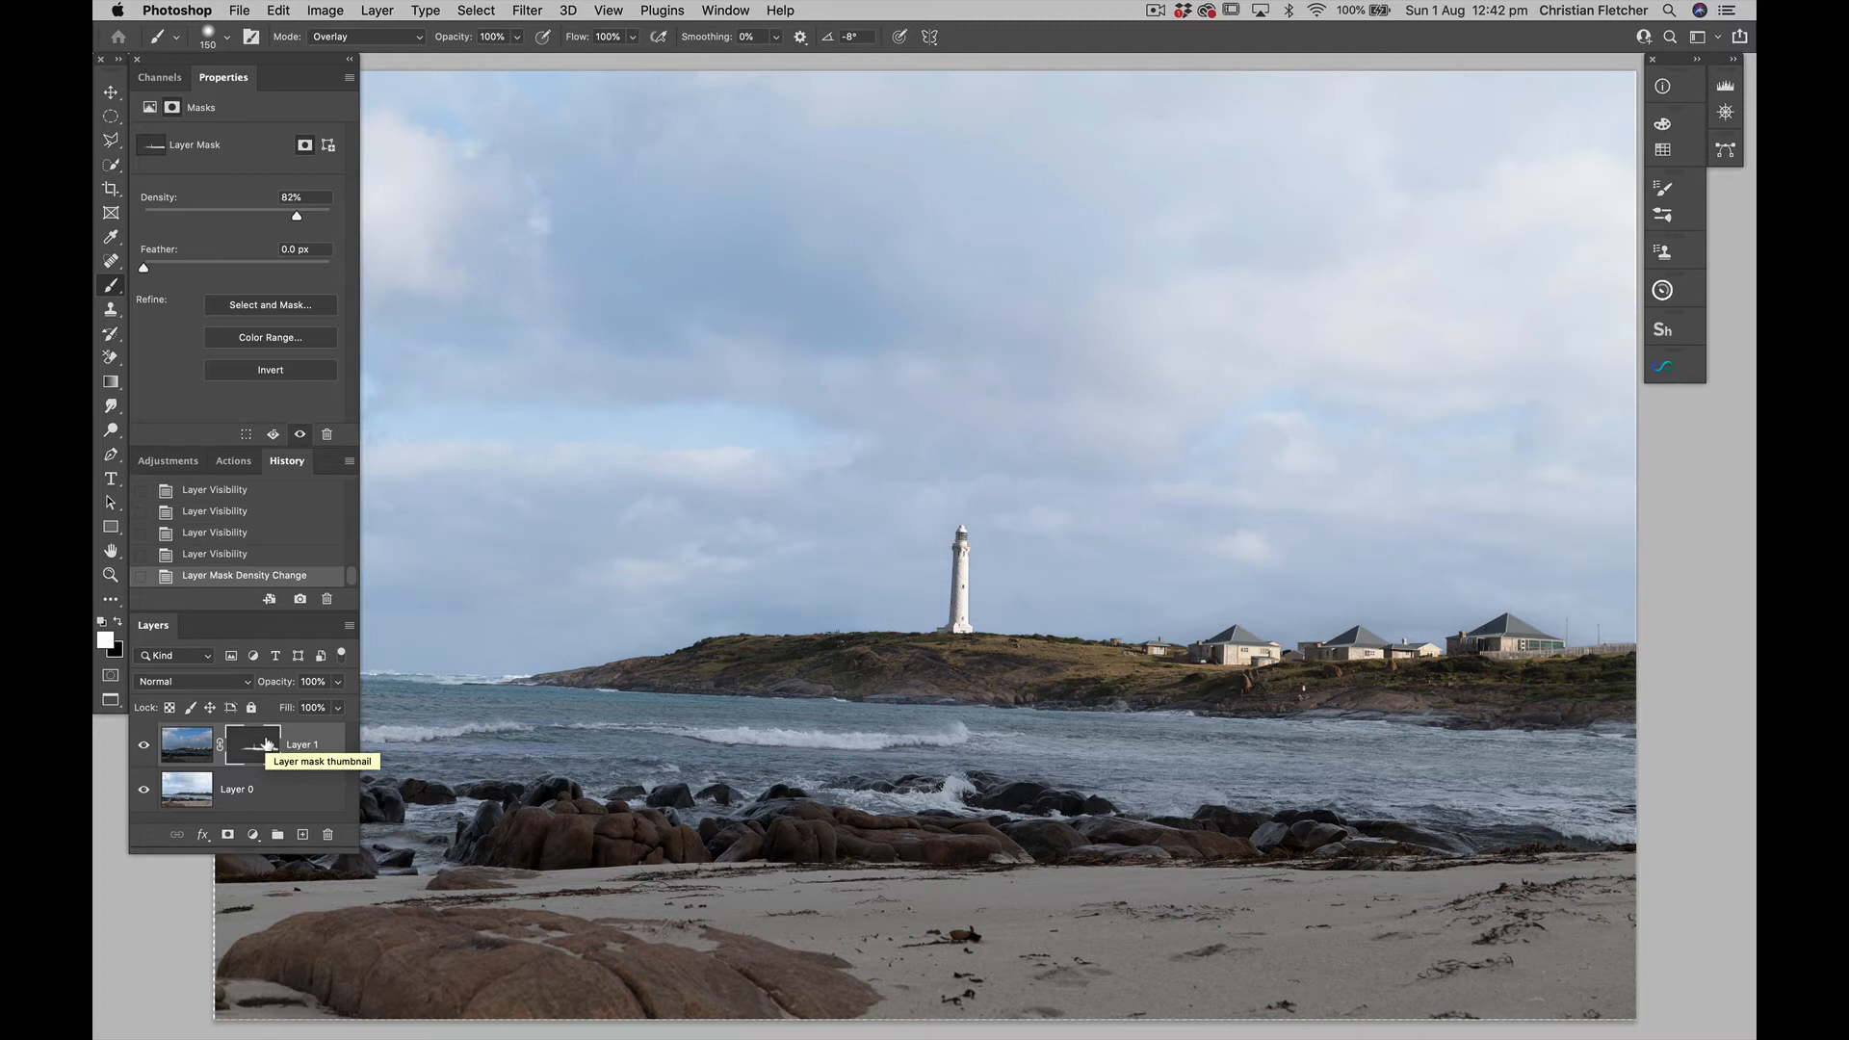
key(x)
key(1)
key(bracketright)
key(bracketright)
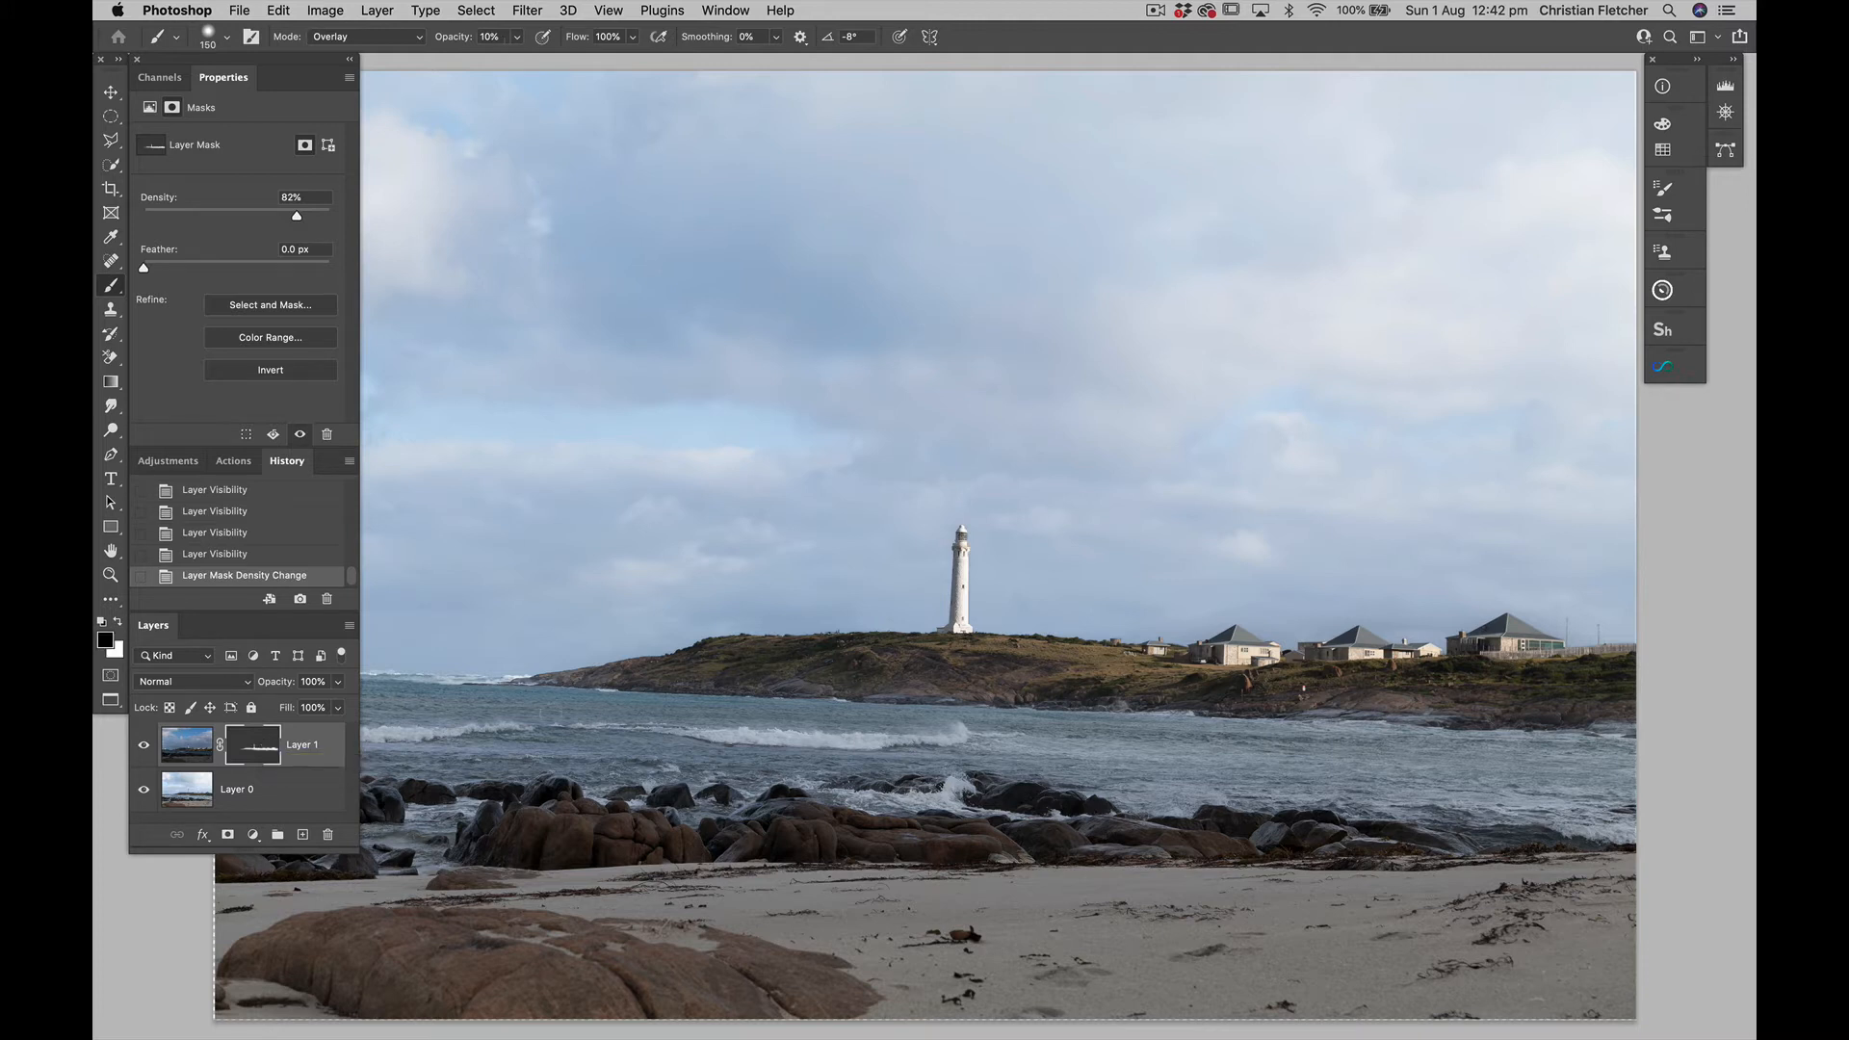
key(bracketright)
key(bracketright)
key(bracketright)
key(bracketright)
key(bracketright)
key(bracketright)
key(bracketright)
click(1598, 580)
click(1567, 616)
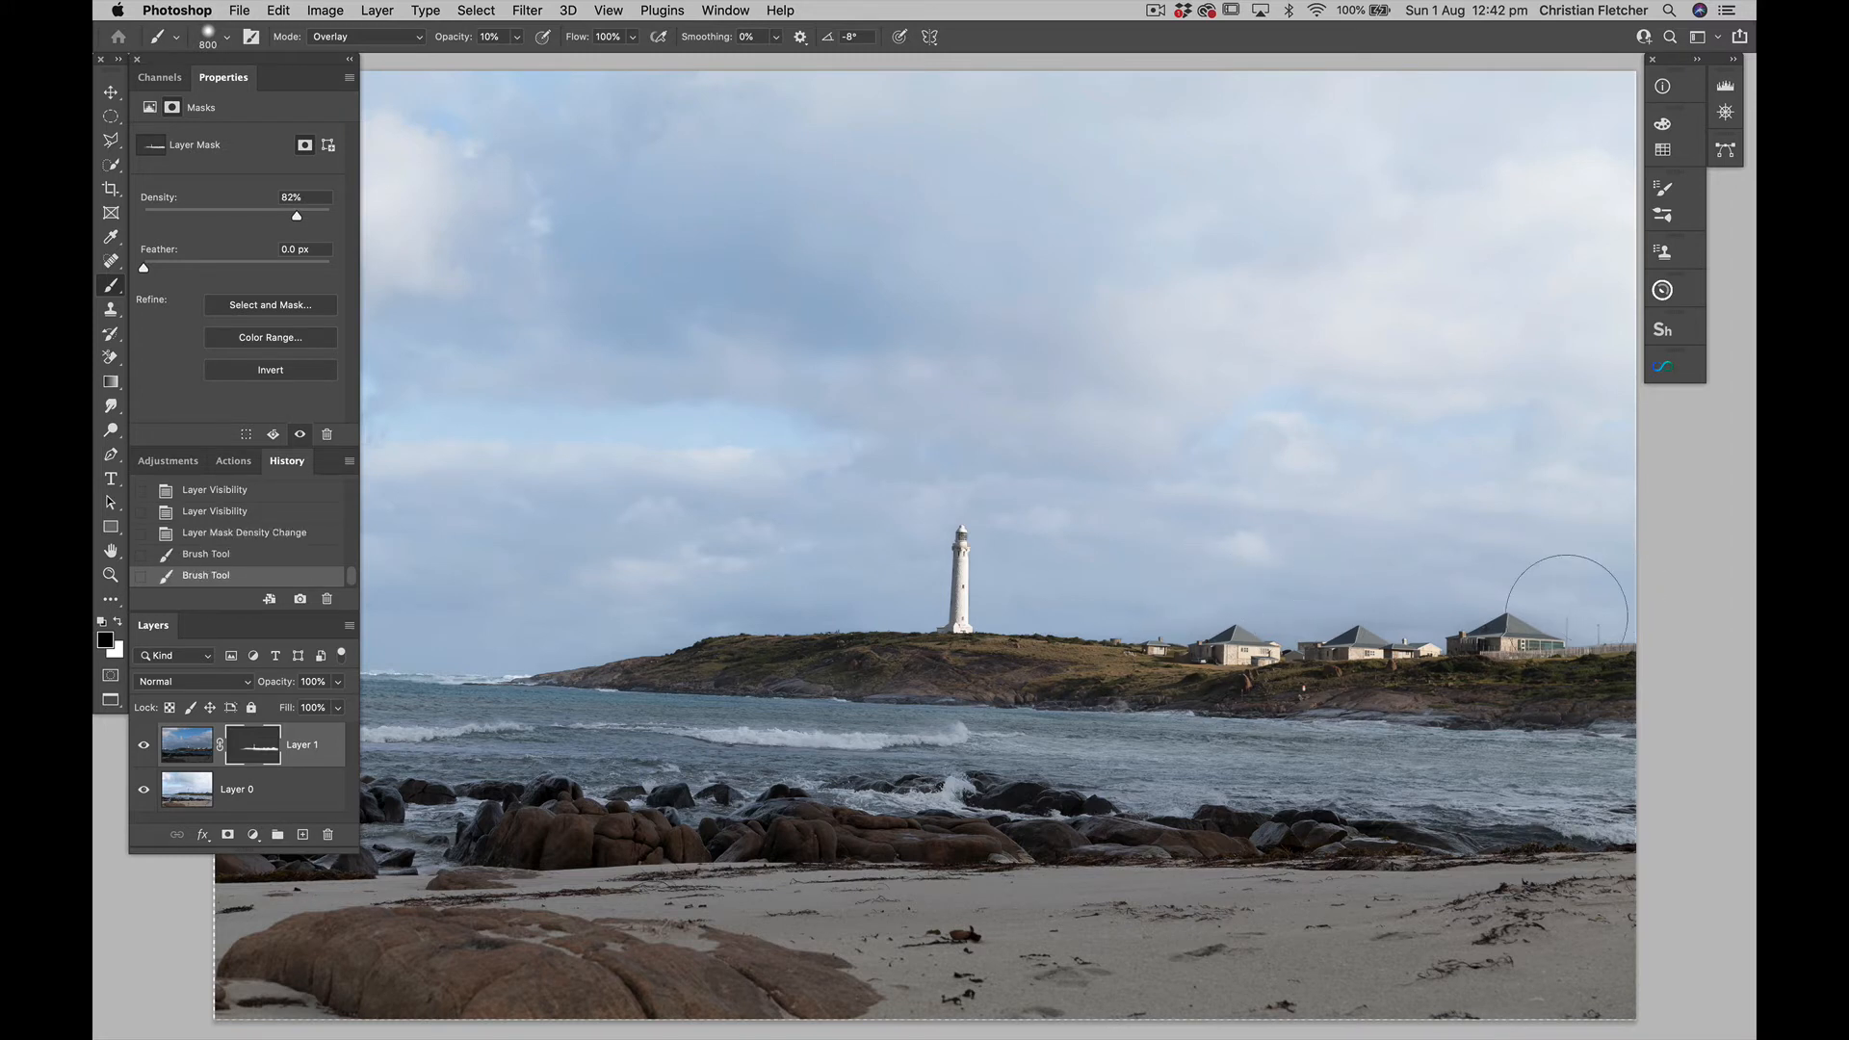
click(1073, 541)
click(1489, 666)
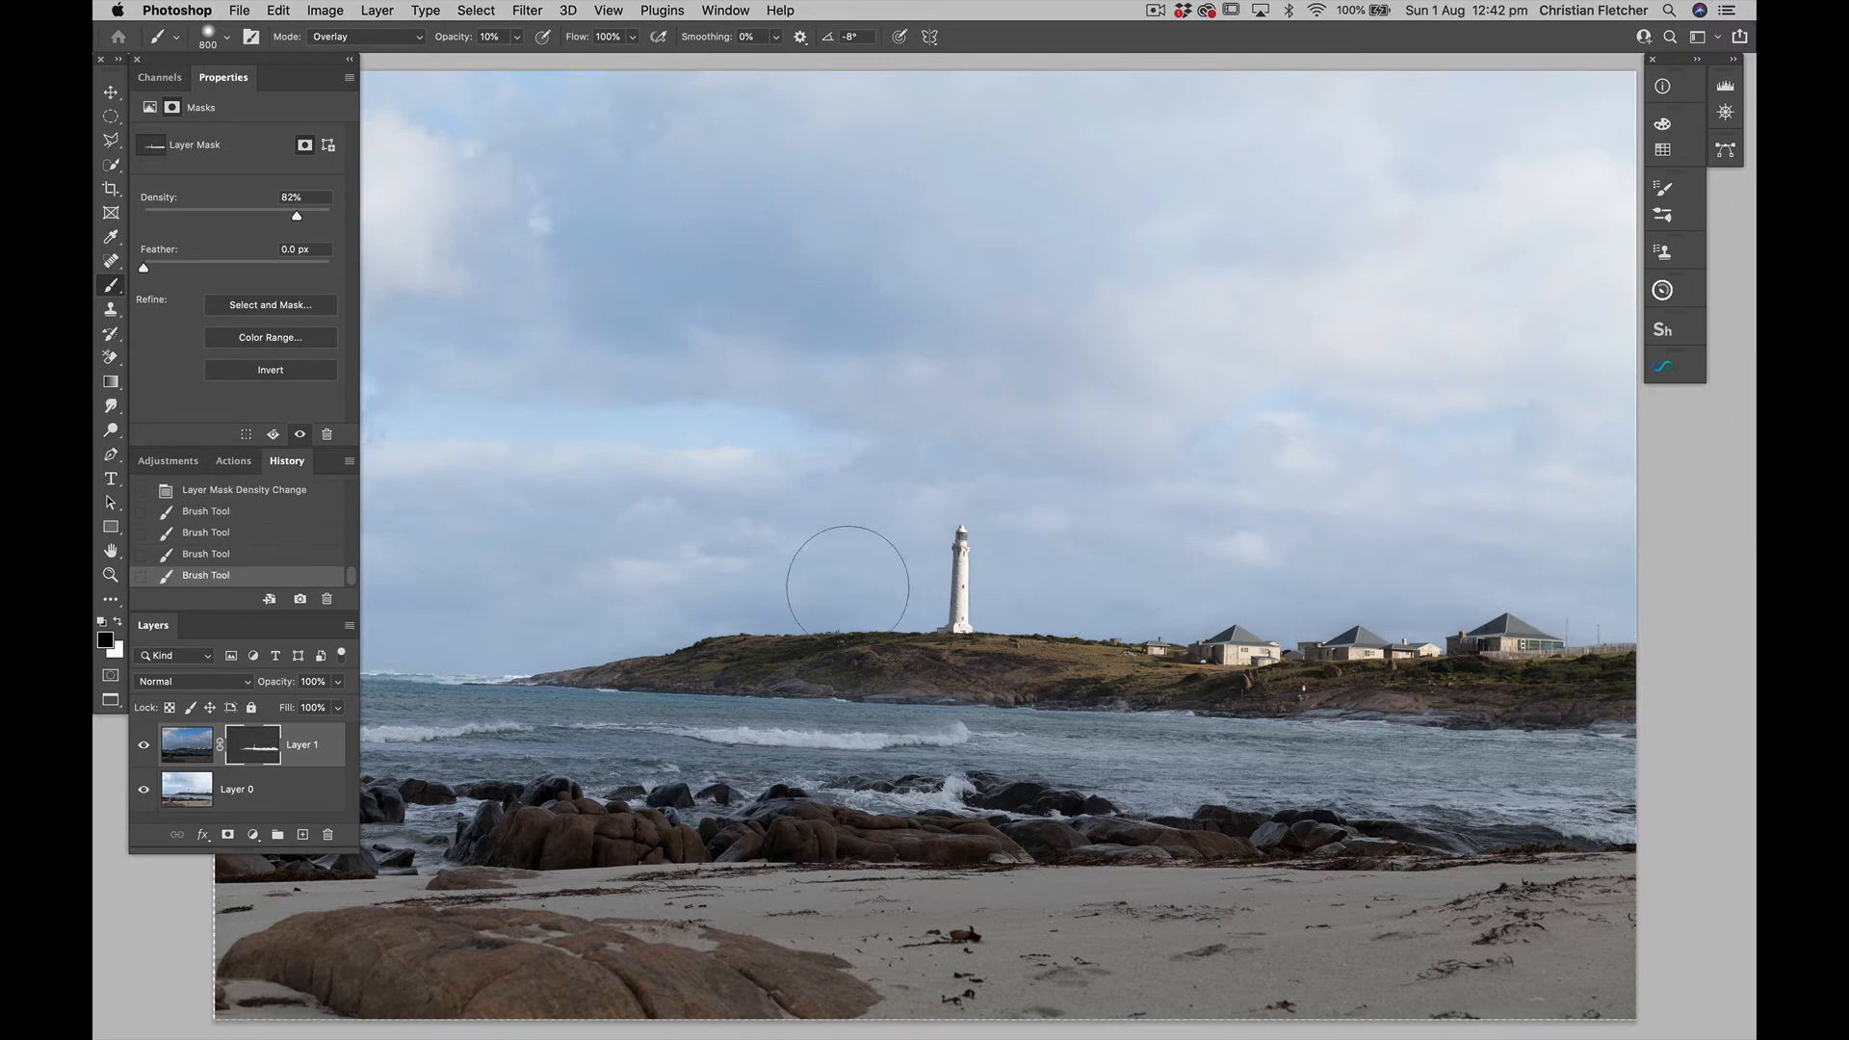
click(1020, 561)
key(super+0)
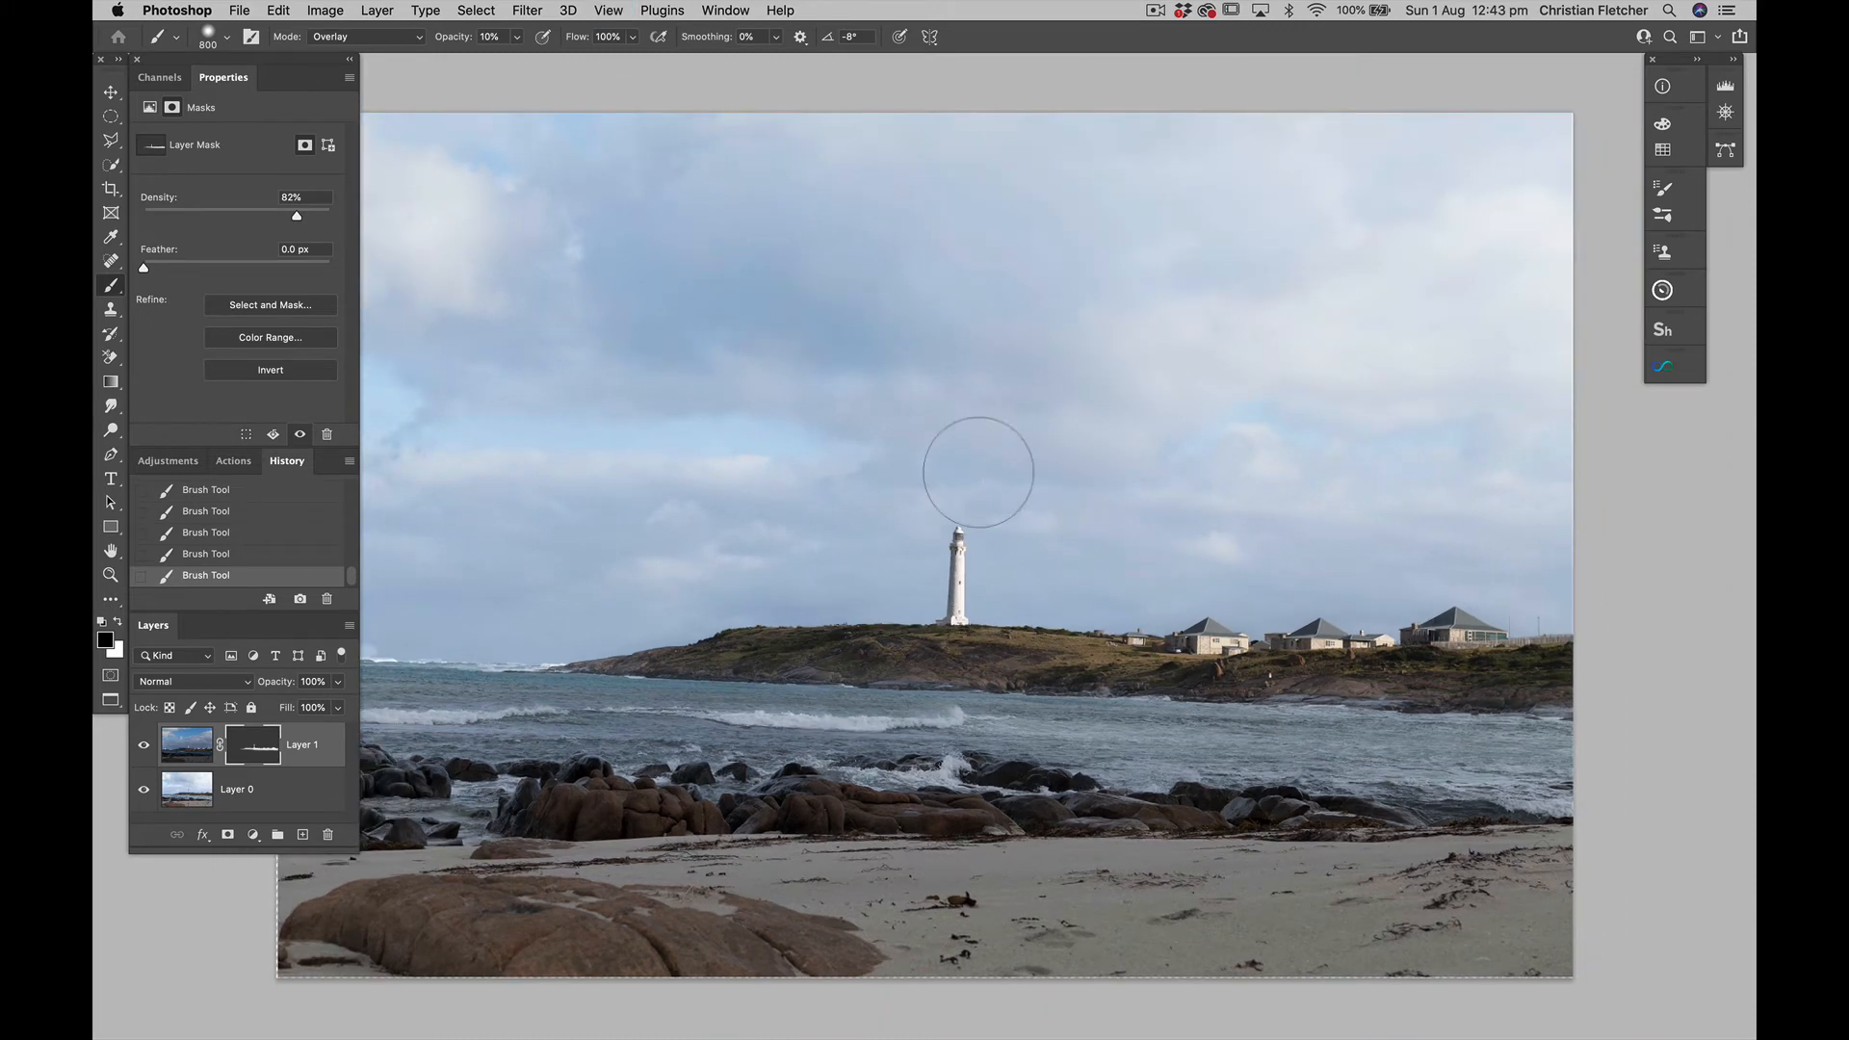
scroll(979, 473, left, 2)
scroll(979, 472, down, 1)
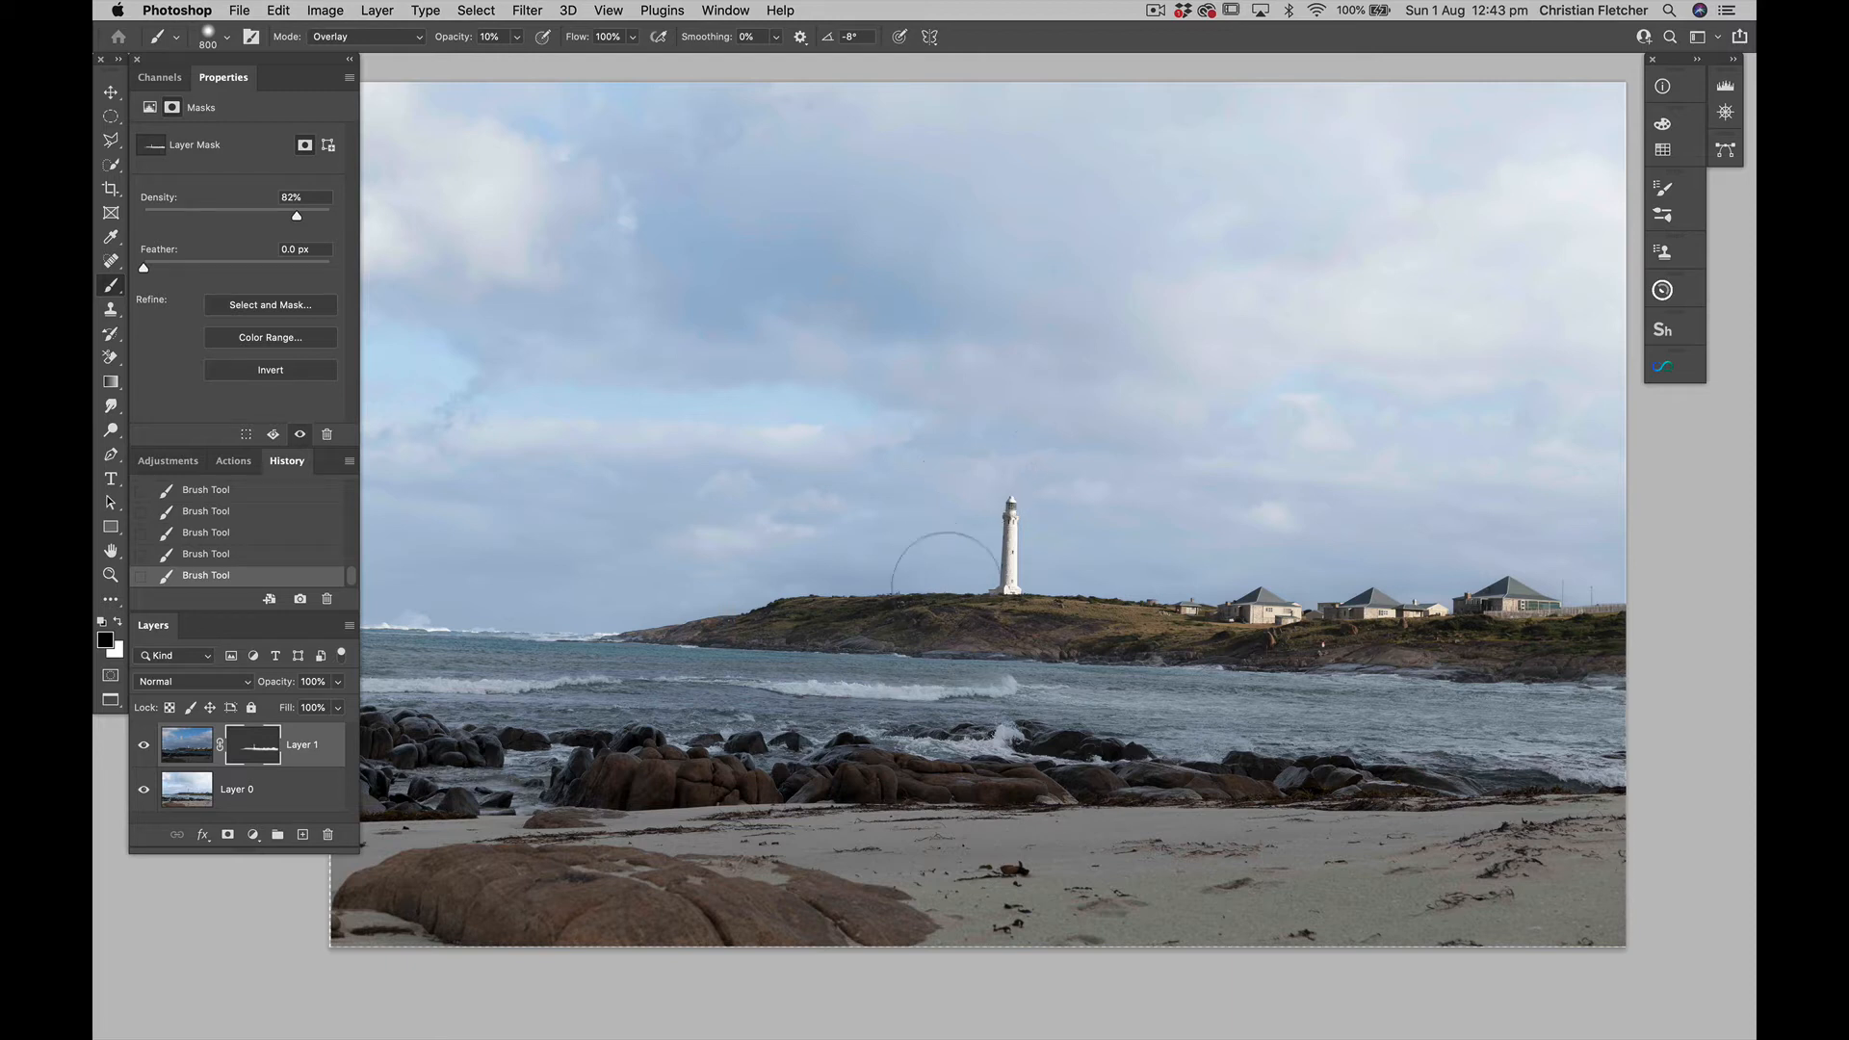
scroll(946, 590, left, 2)
scroll(946, 590, down, 1)
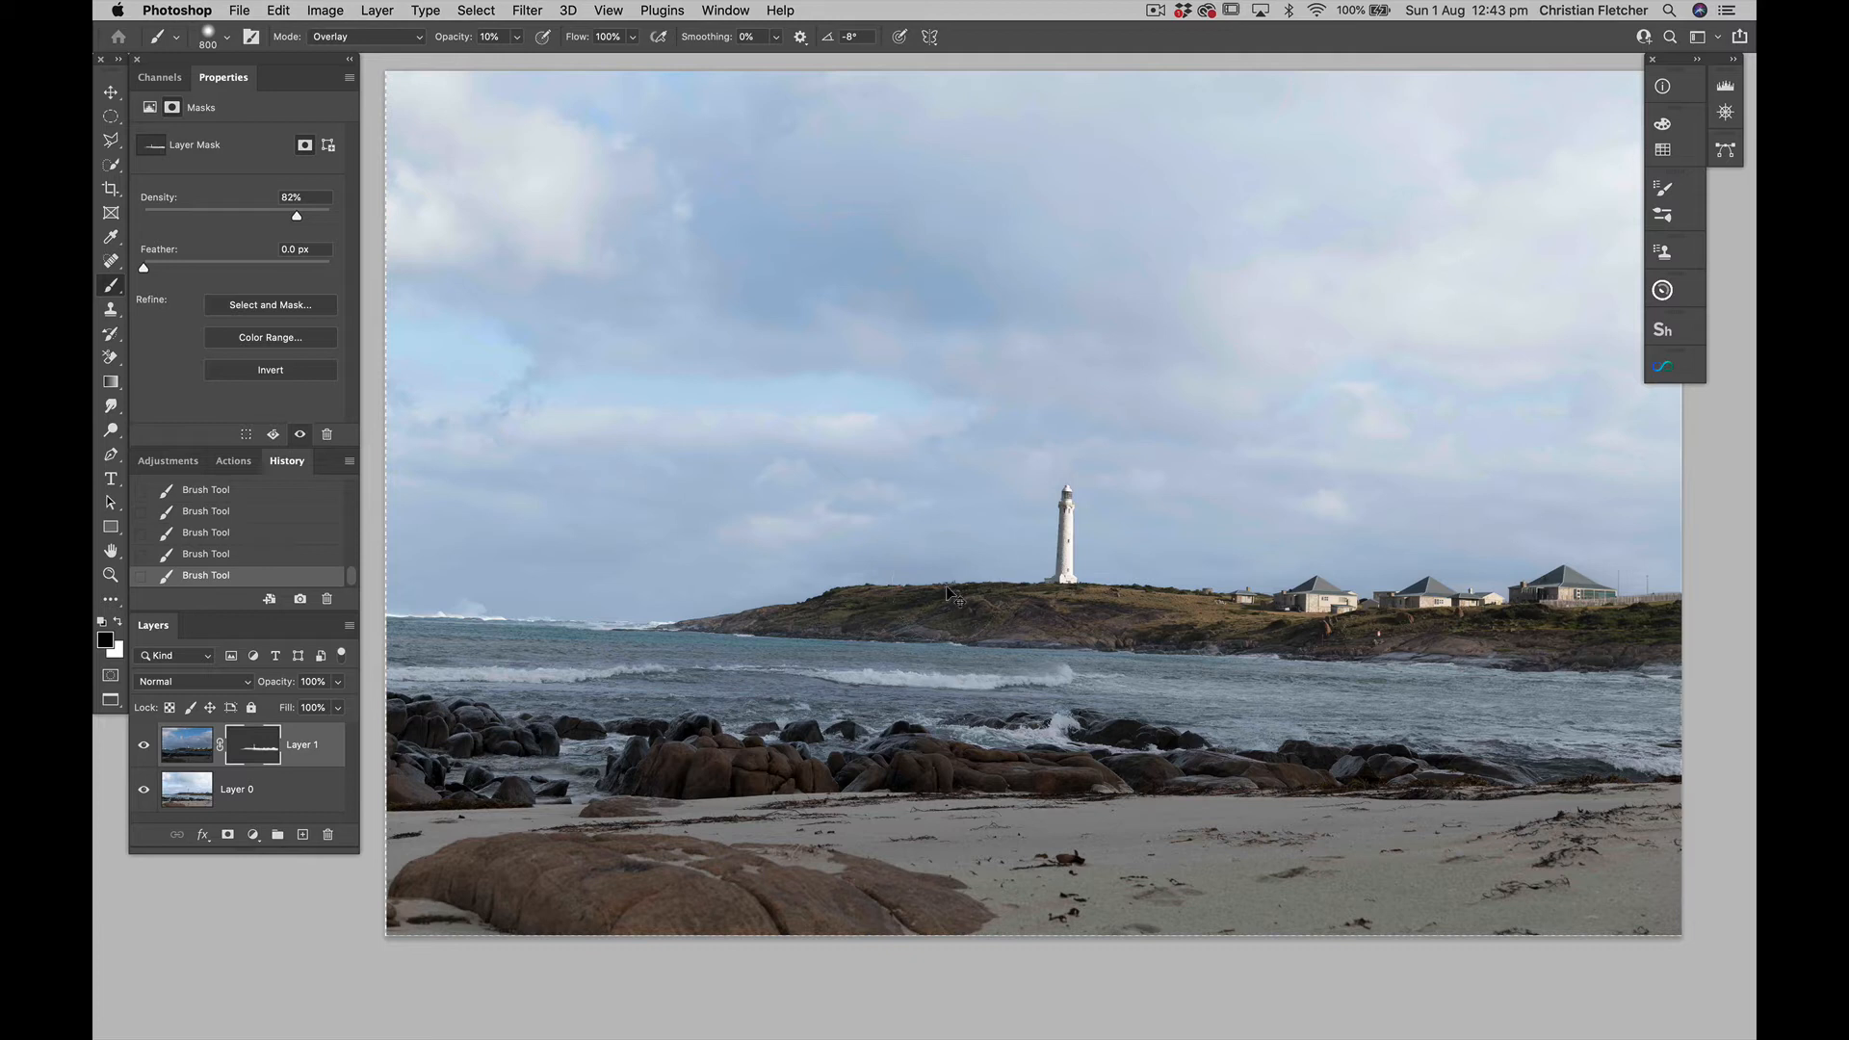
Merge the visible layers and flatten the image into a single background
key(super+shift+e)
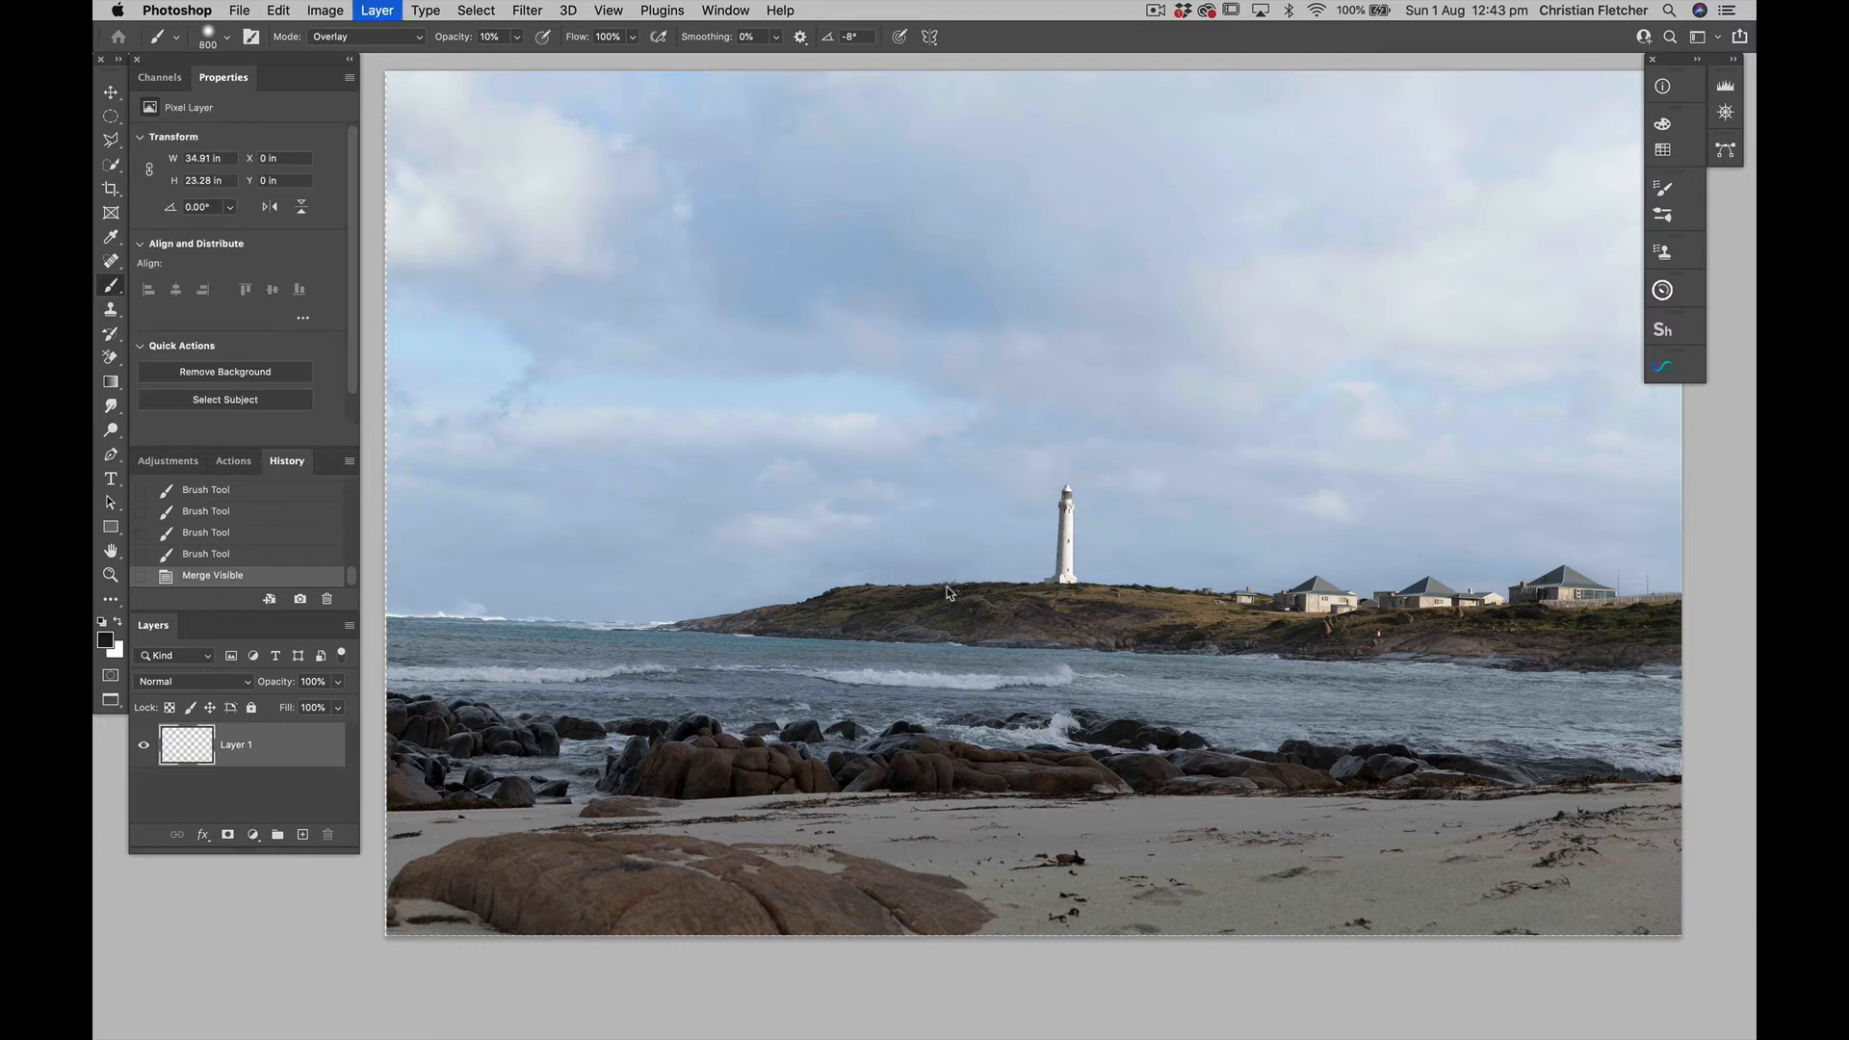
right_click(308, 737)
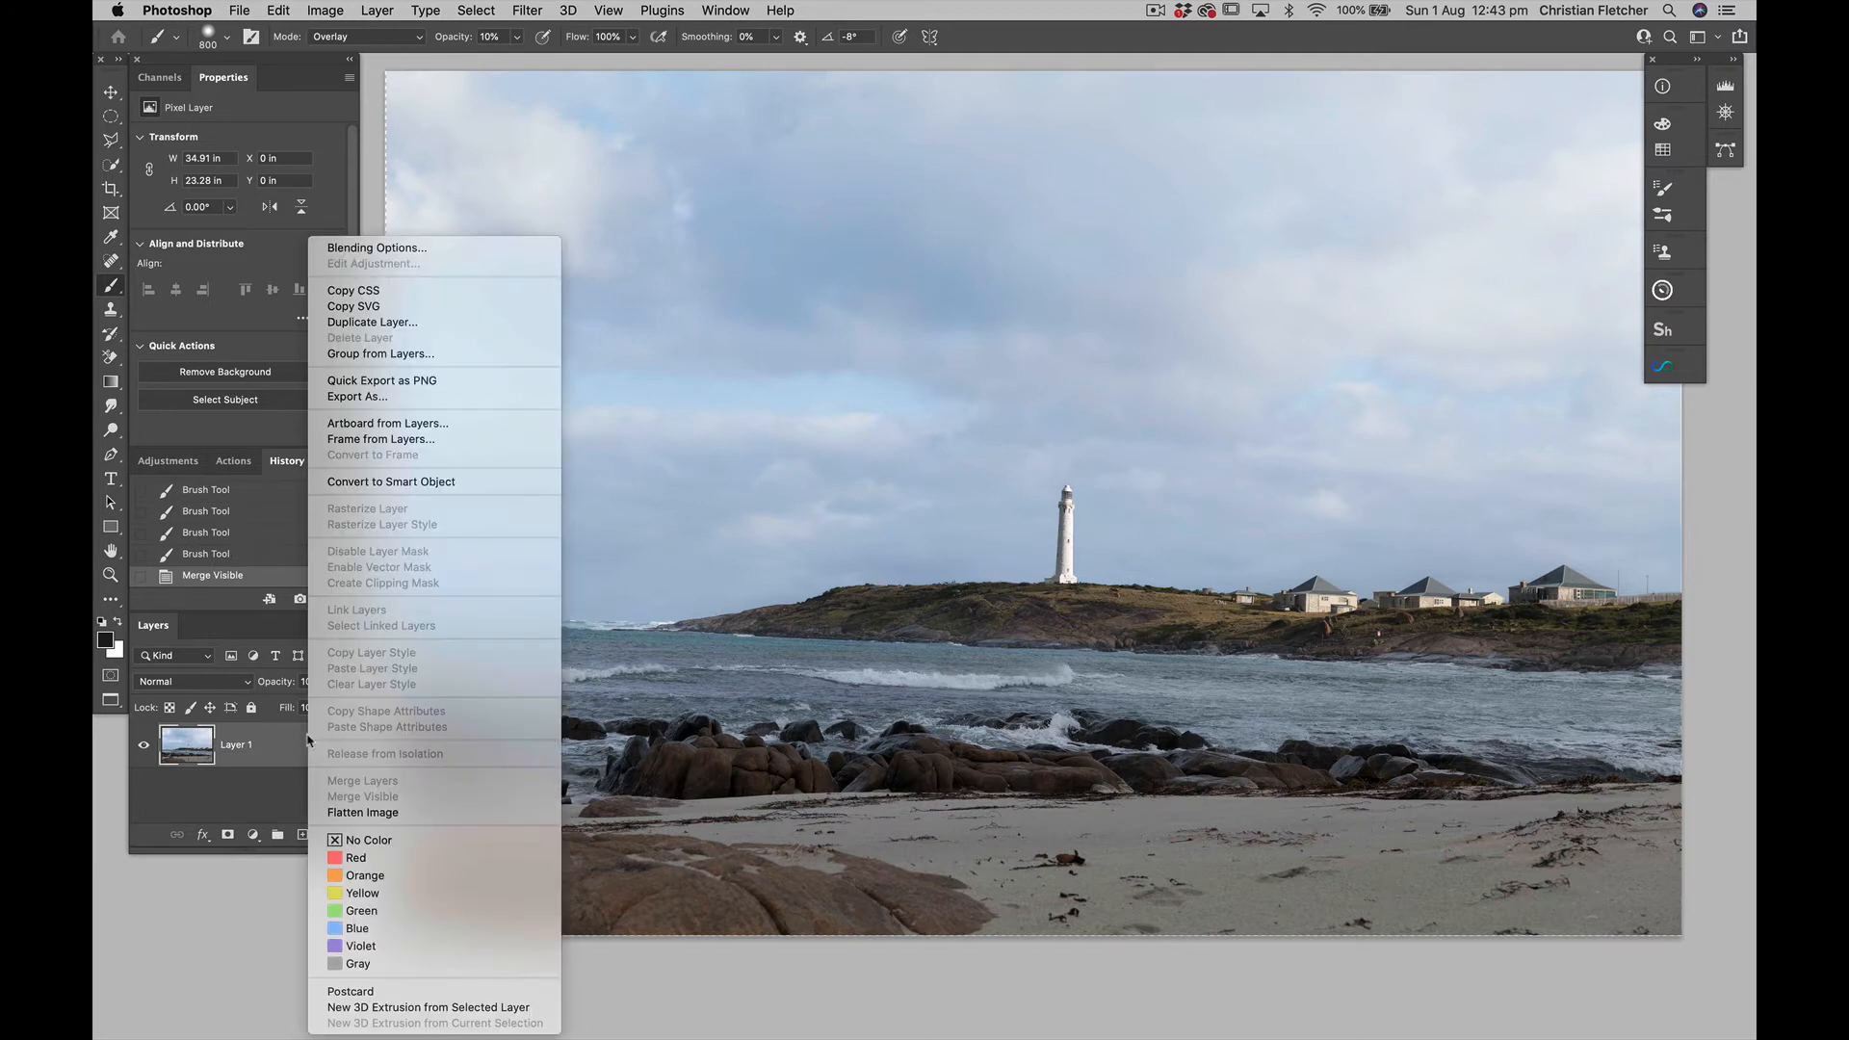
click(353, 813)
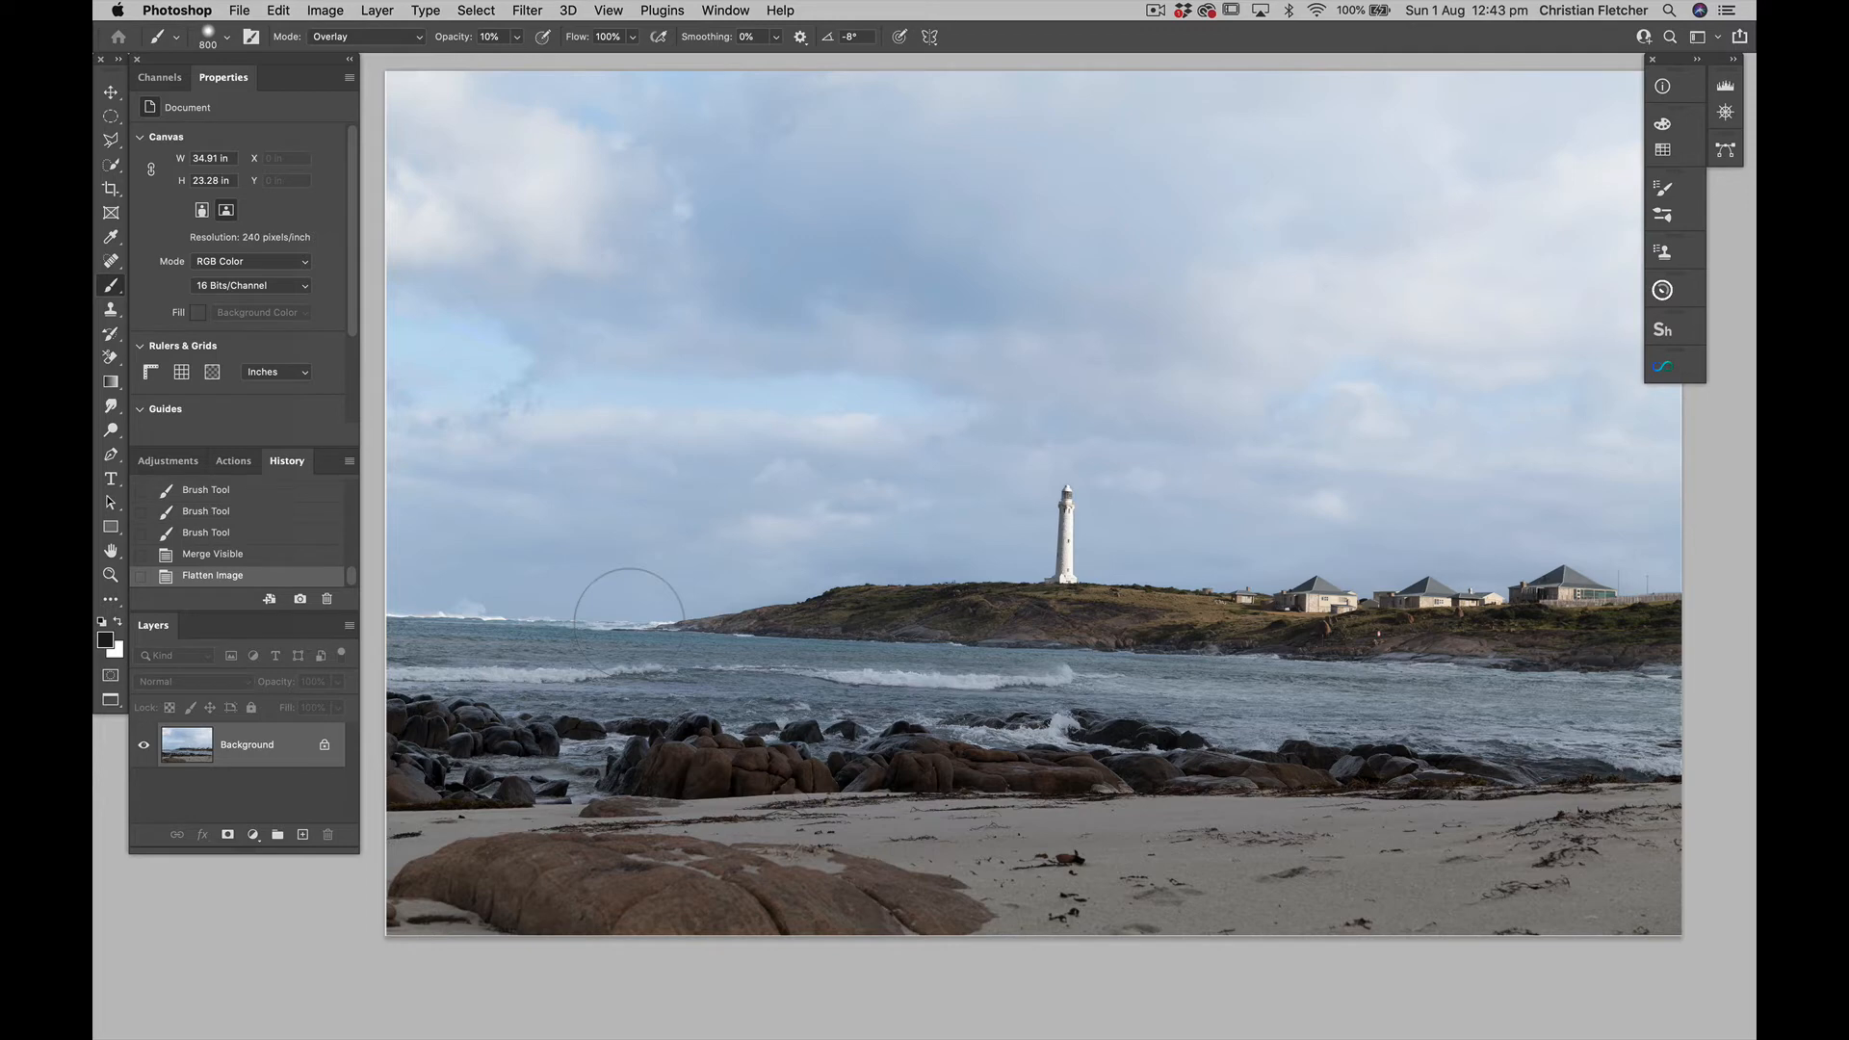
key(super+minus)
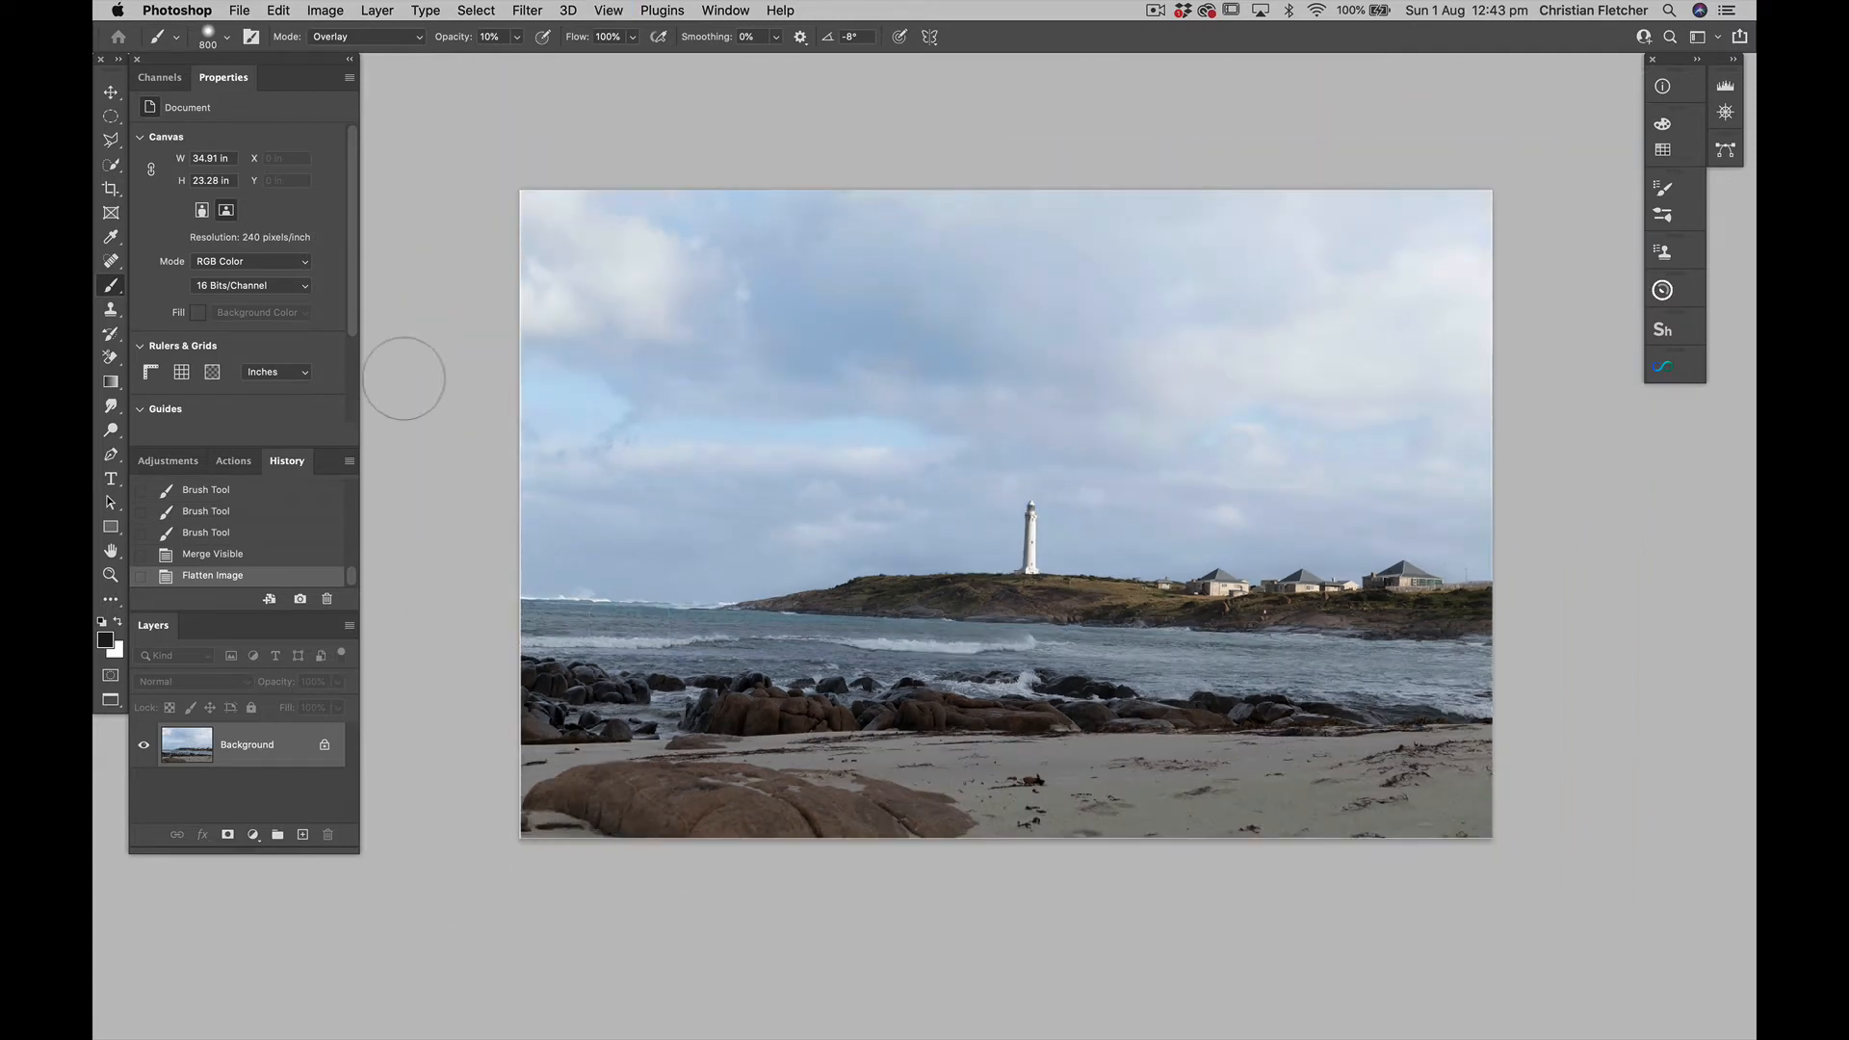
Crop the image to a 3:1.65 ratio, rotating it about 1.7° to level the horizon and cutting off the foreground beach
key(c)
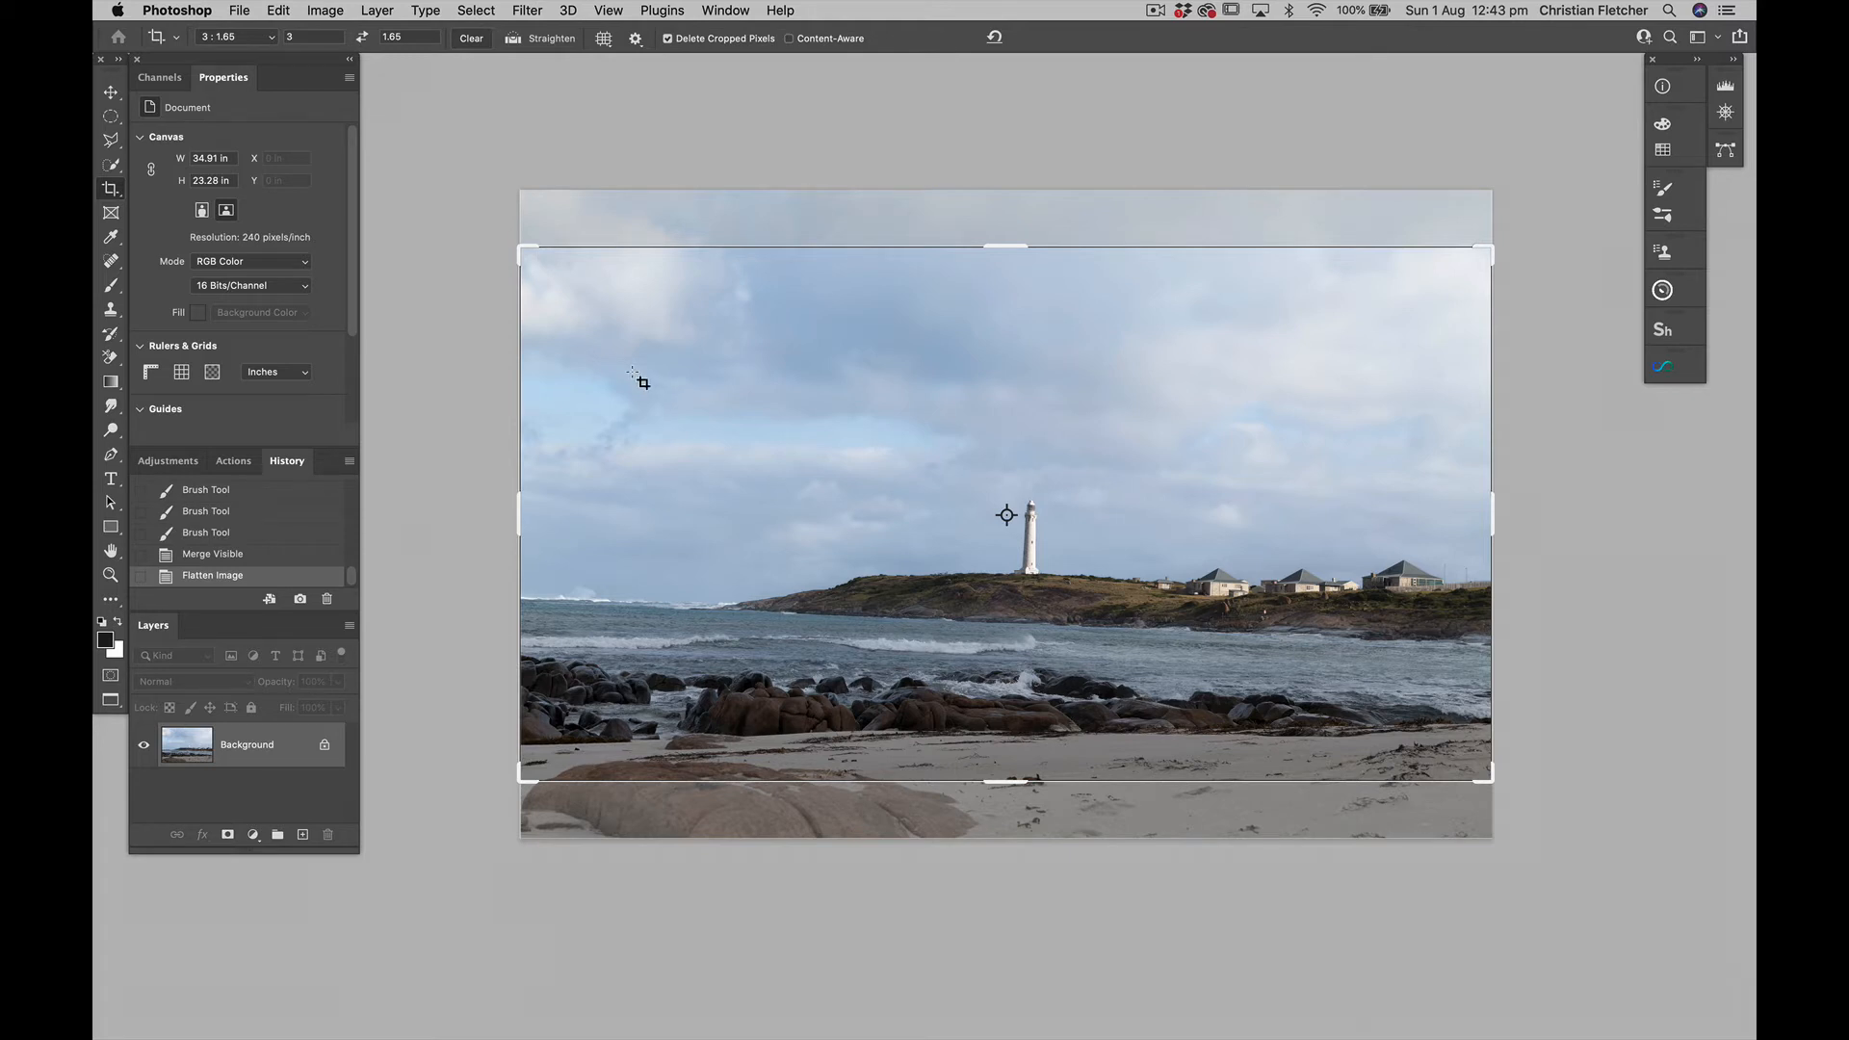
drag(687, 375, 685, 425)
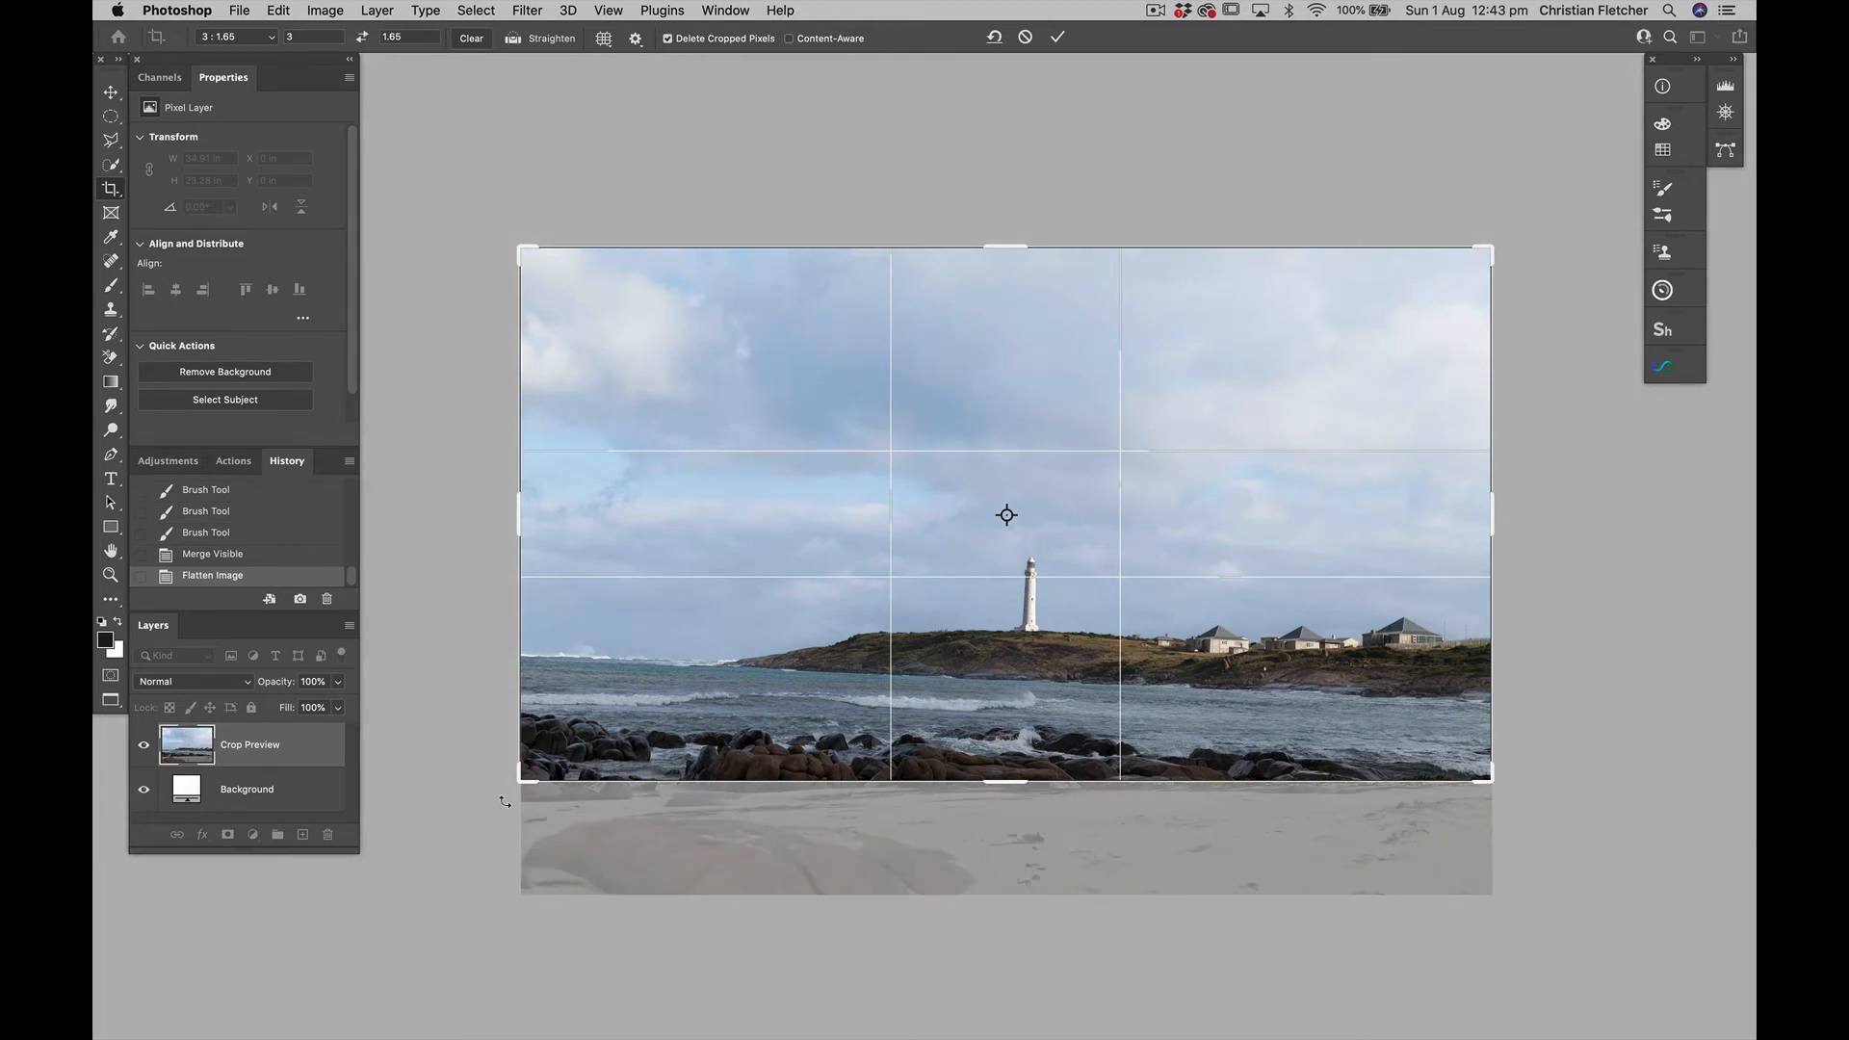
drag(504, 801, 513, 817)
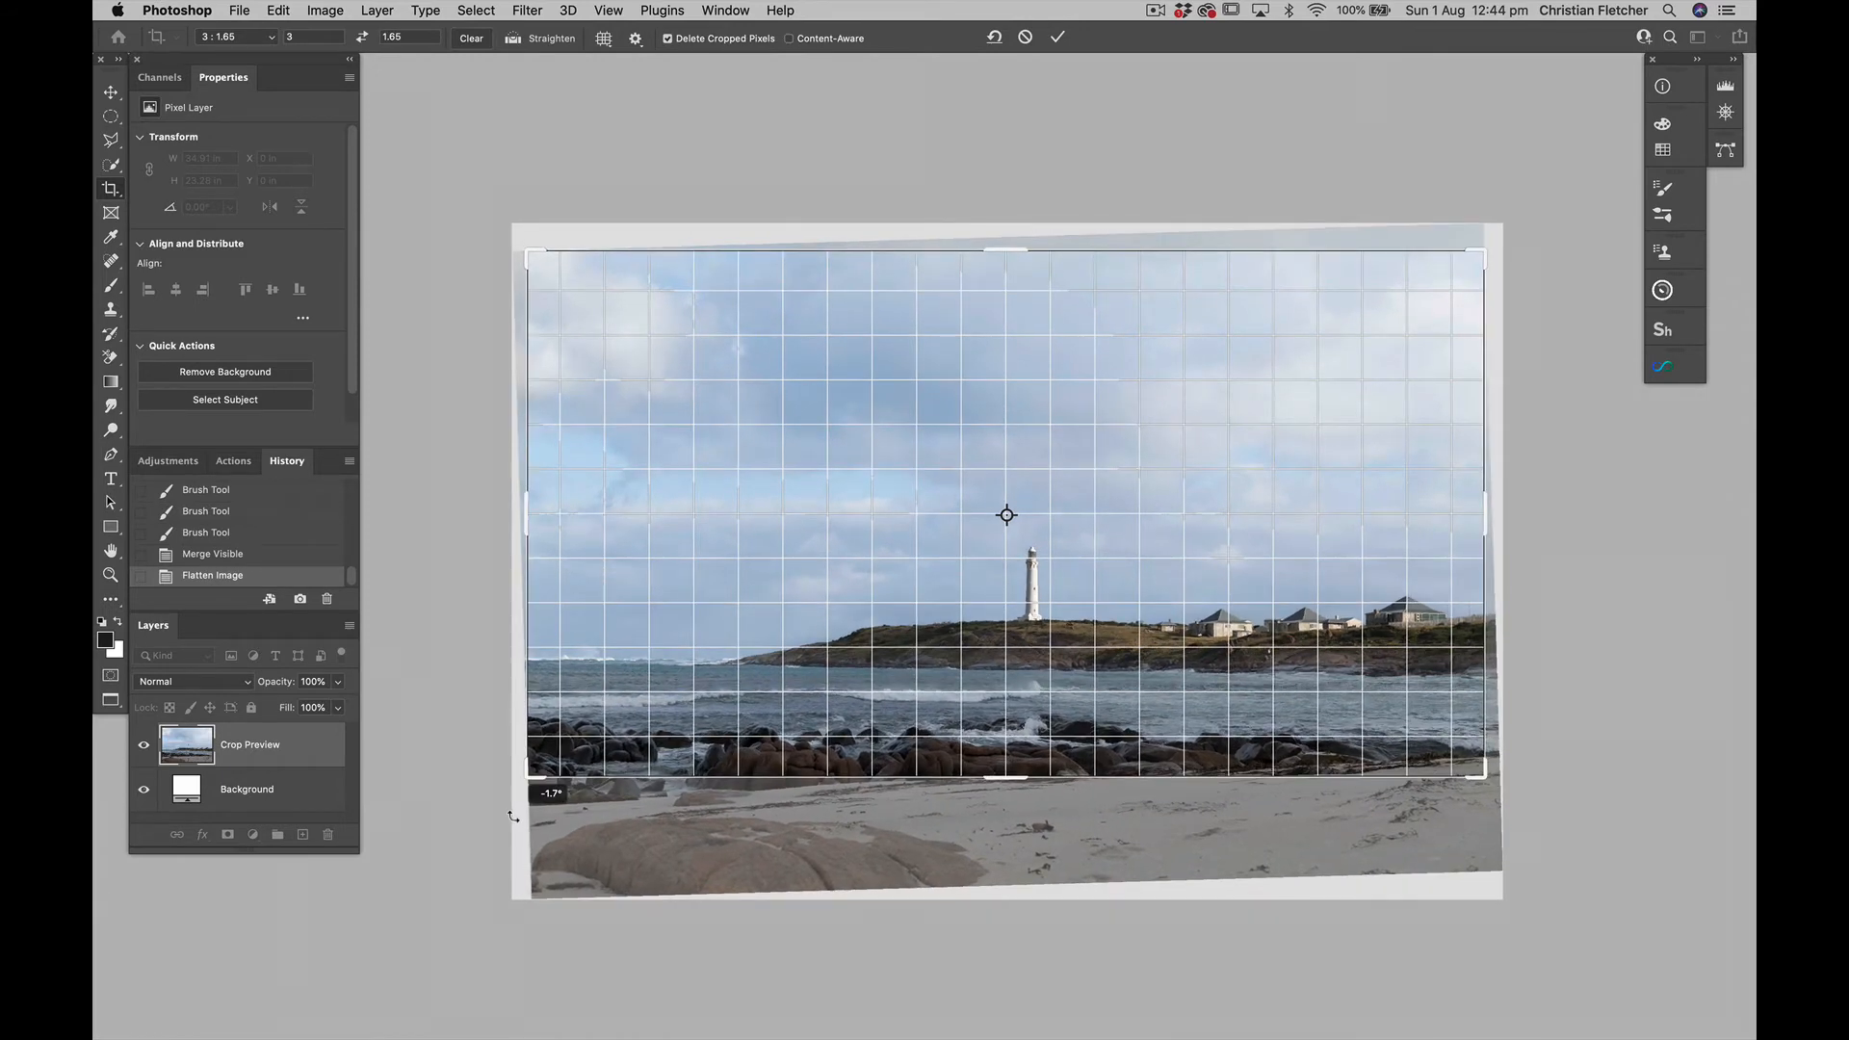
drag(513, 817, 513, 817)
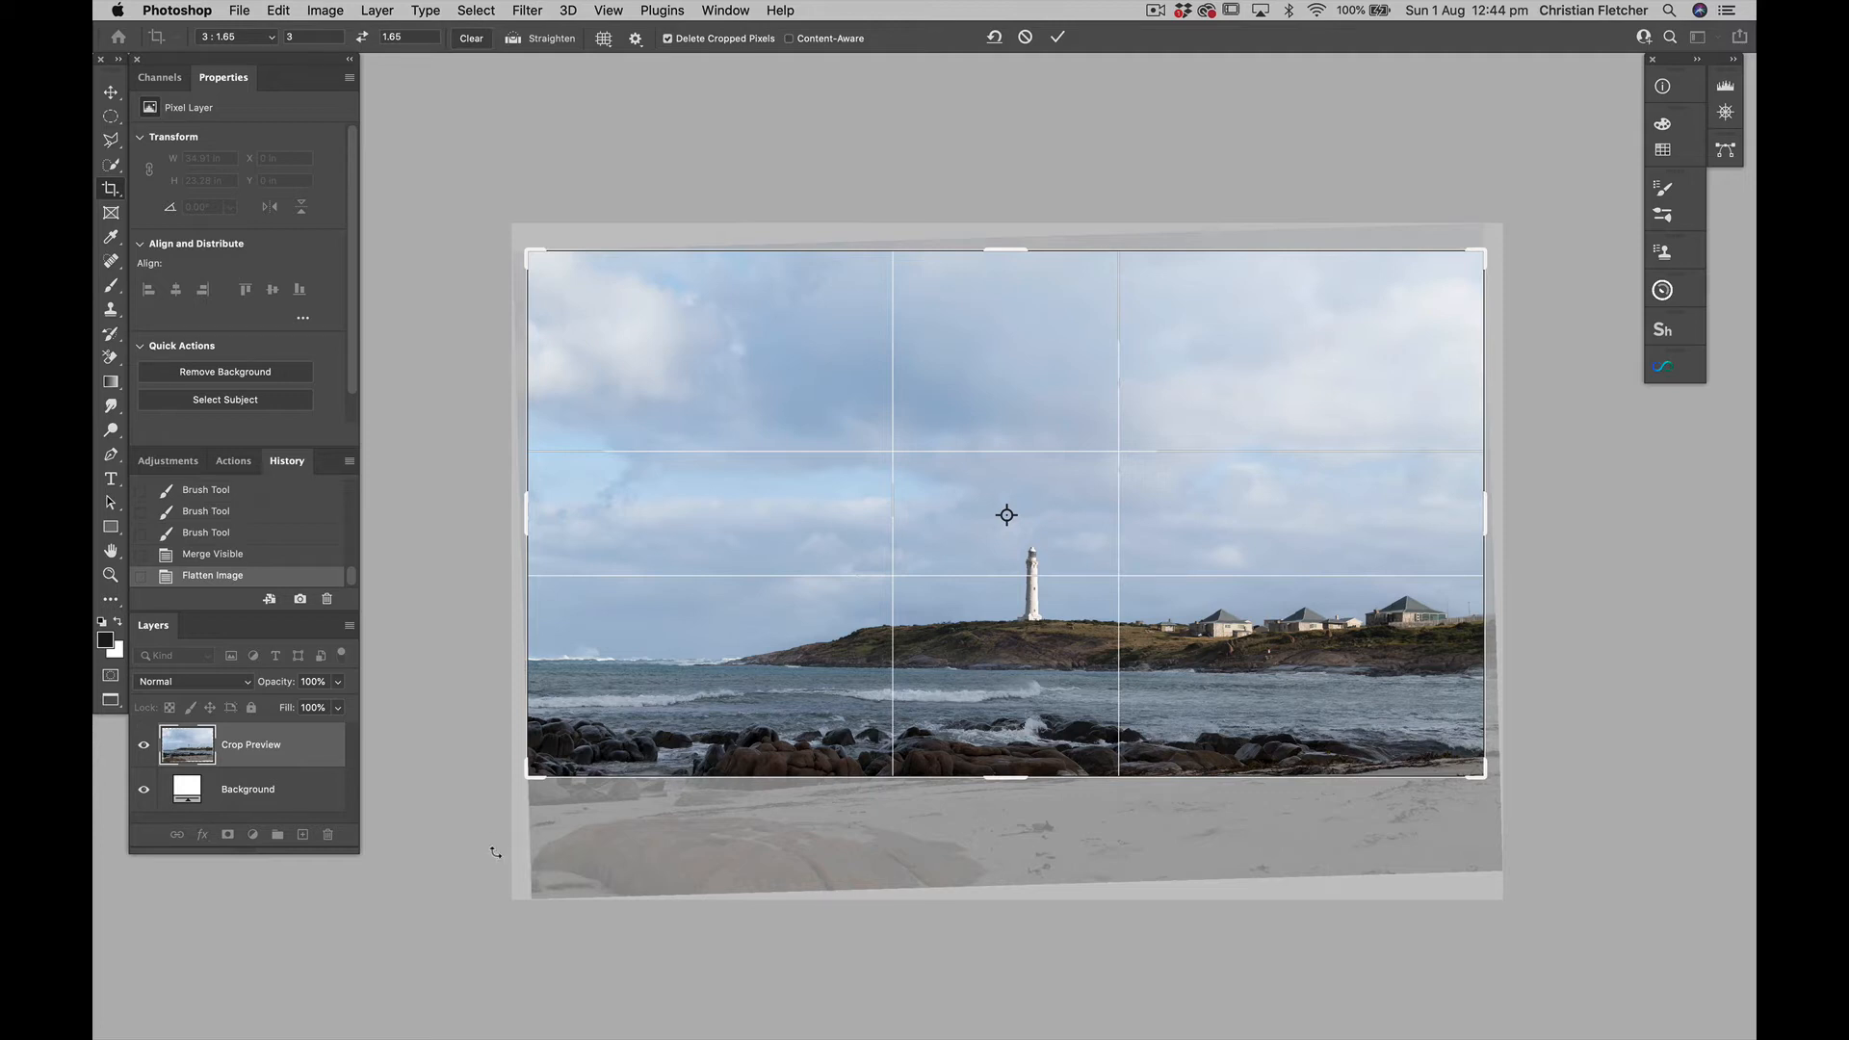
drag(783, 615, 788, 608)
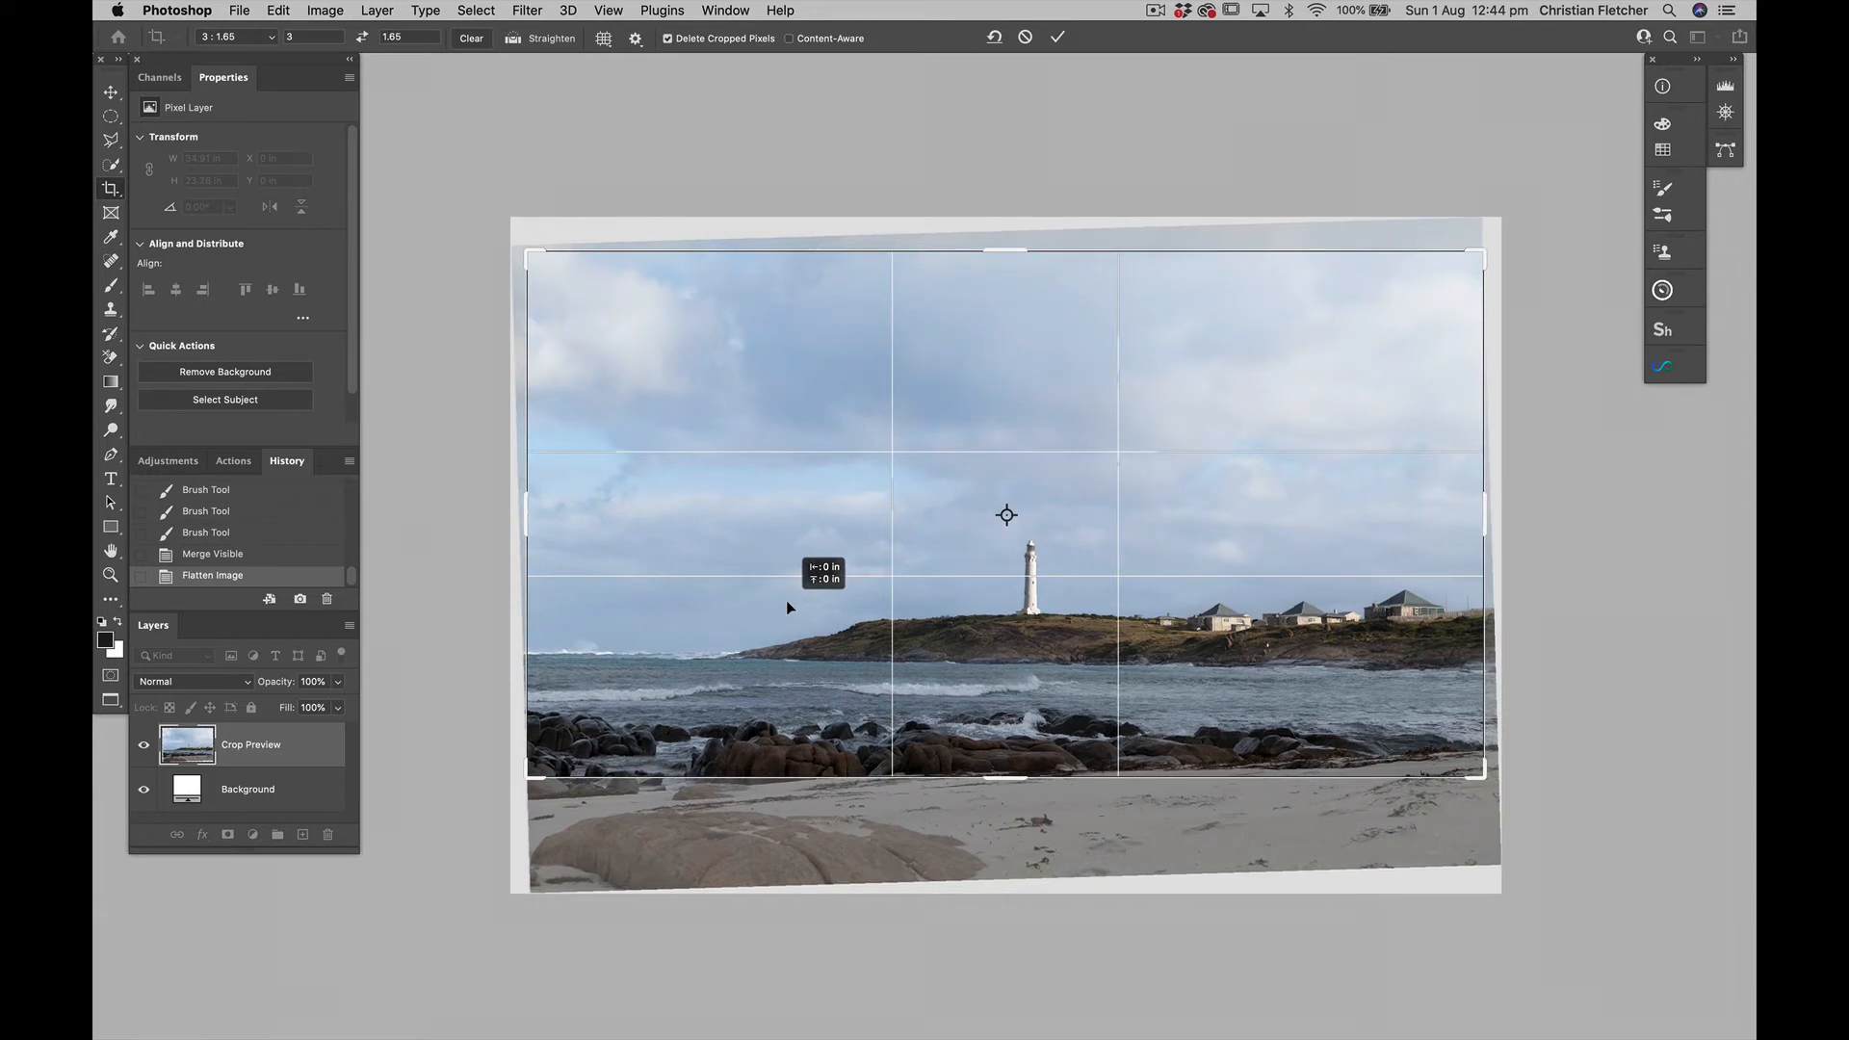
drag(788, 607, 788, 620)
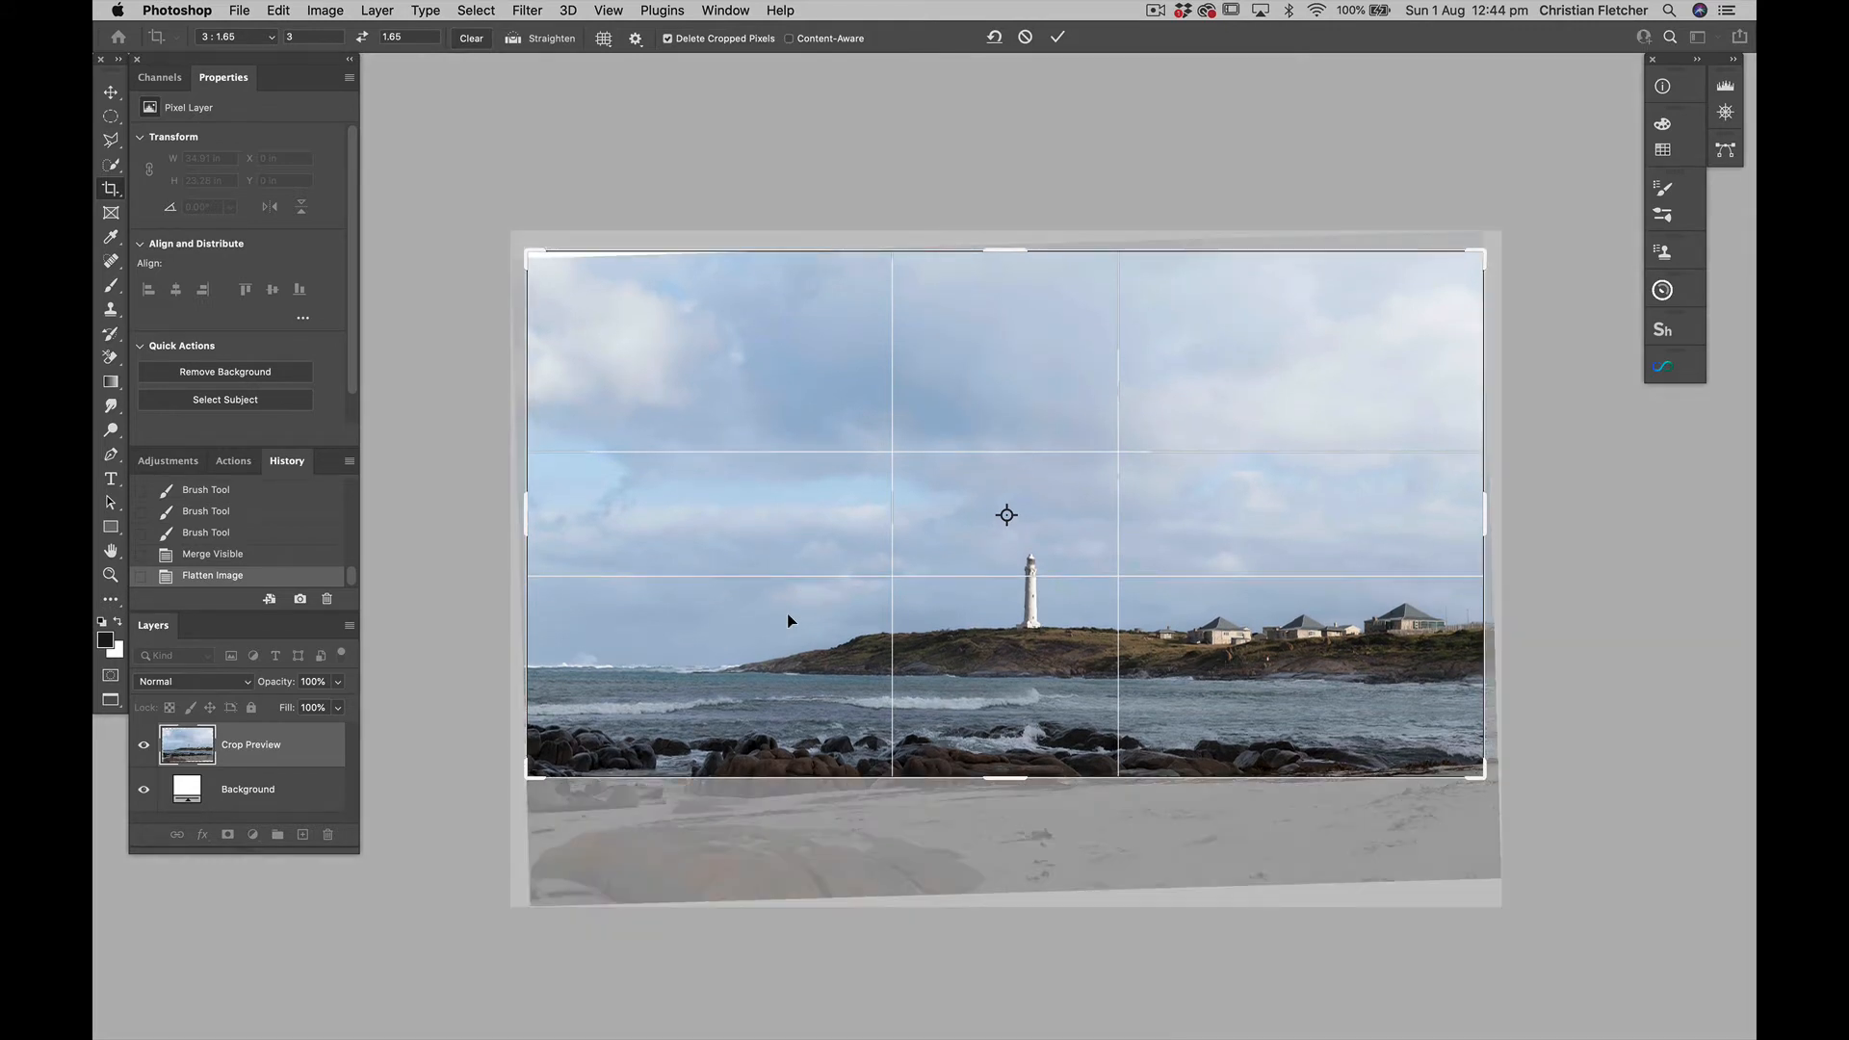
key(Return)
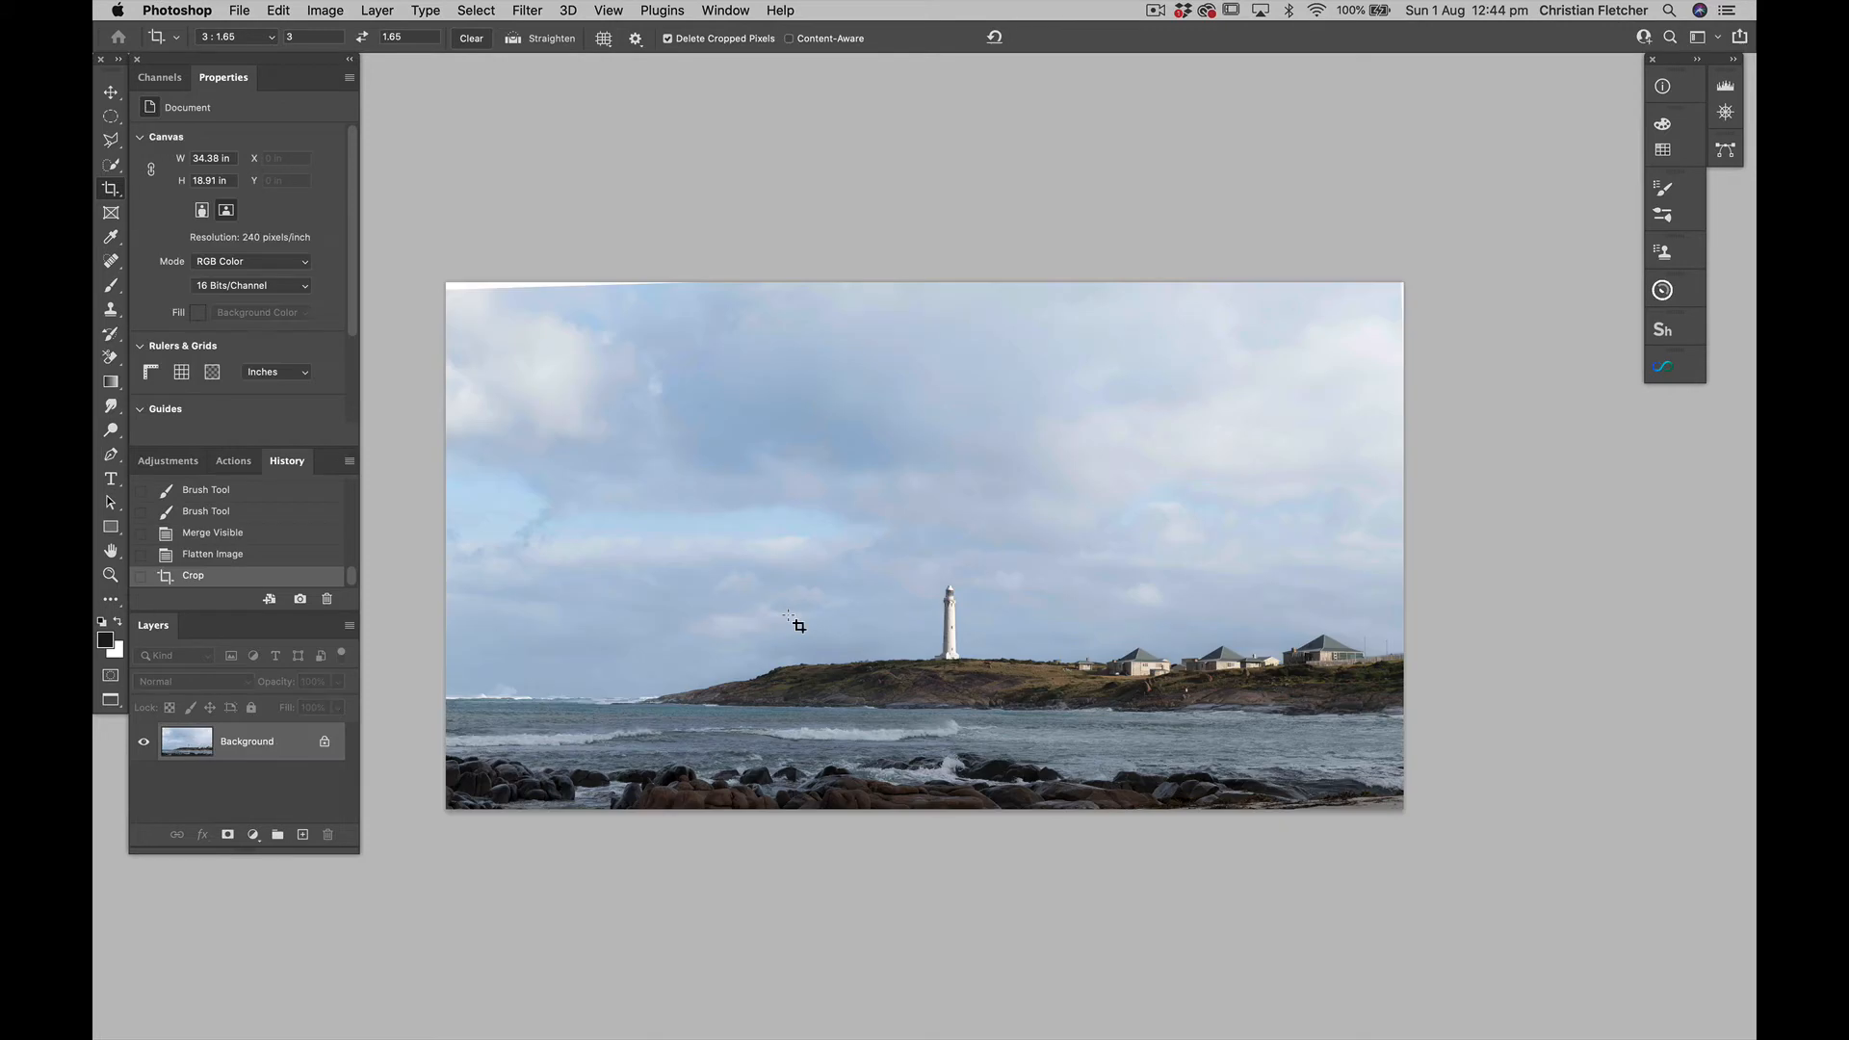
Fill the blank slivers along the image's upper and right edges with the content-aware Spot Healing Brush, enlarged to about 175 px
key(f)
key(f)
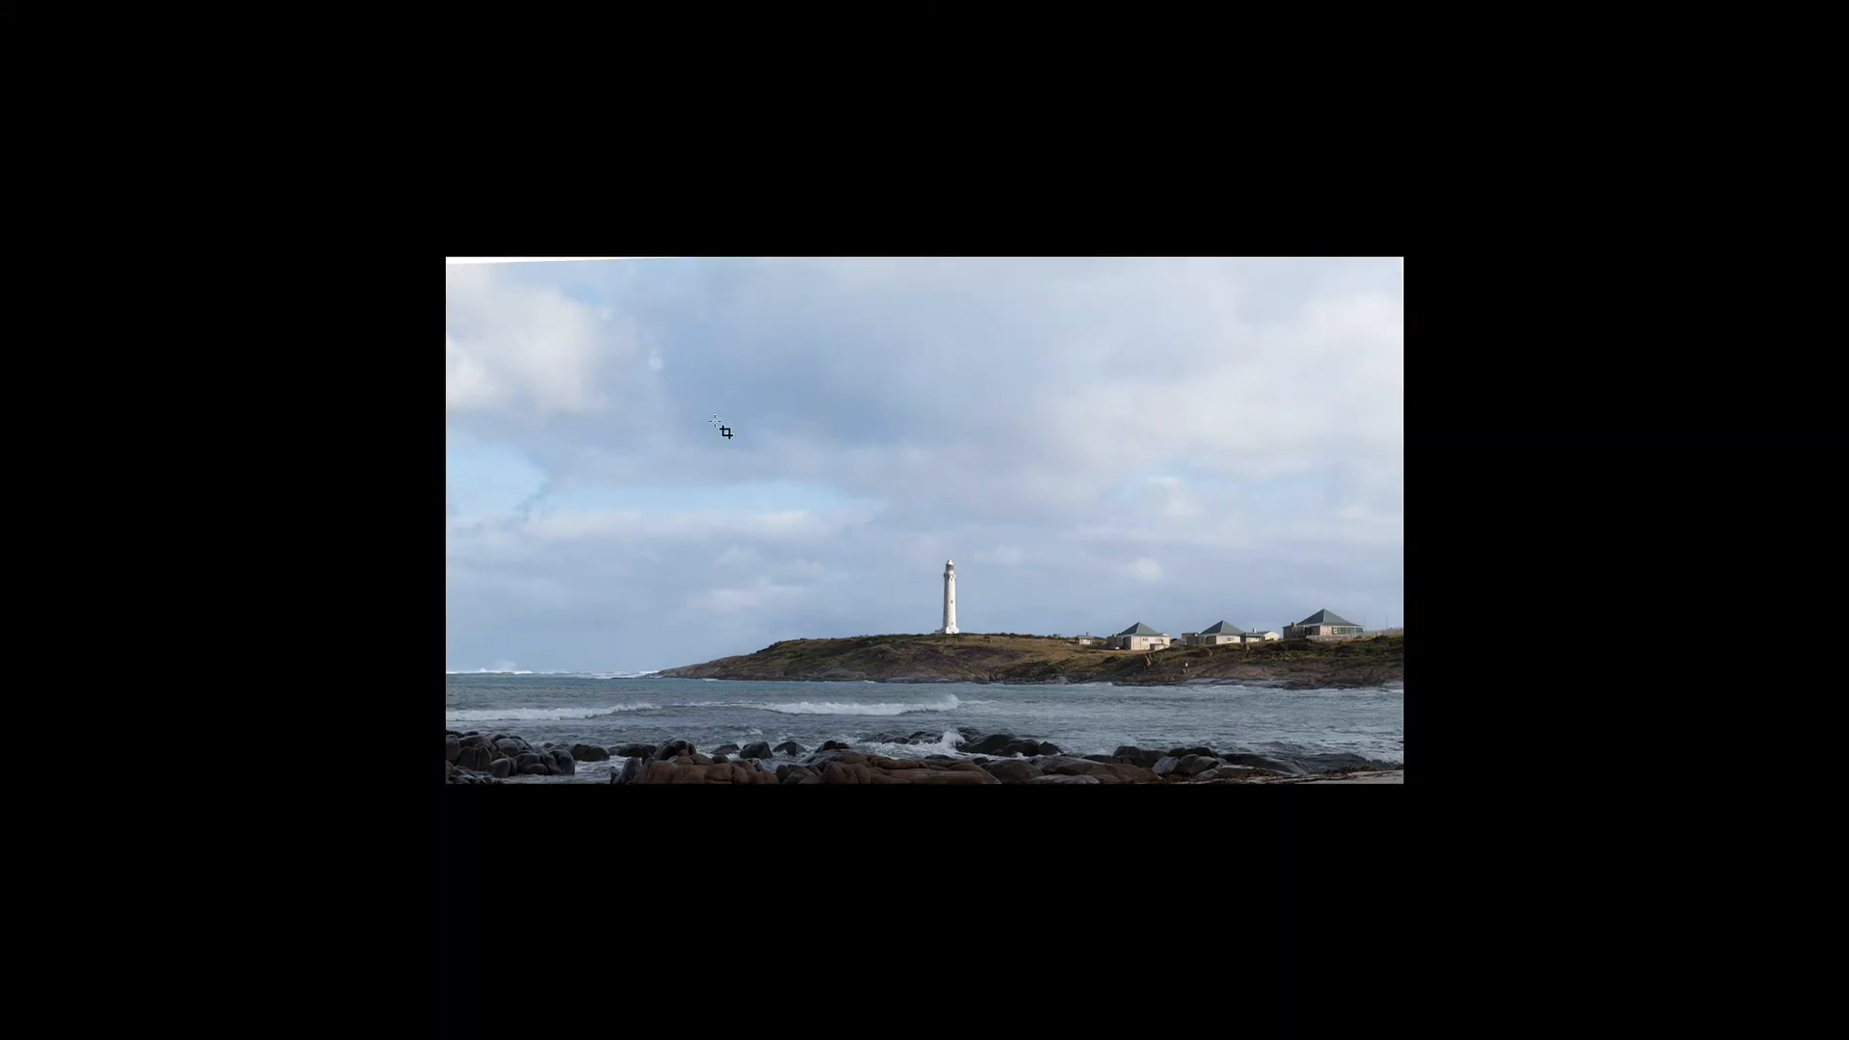
key(Tab)
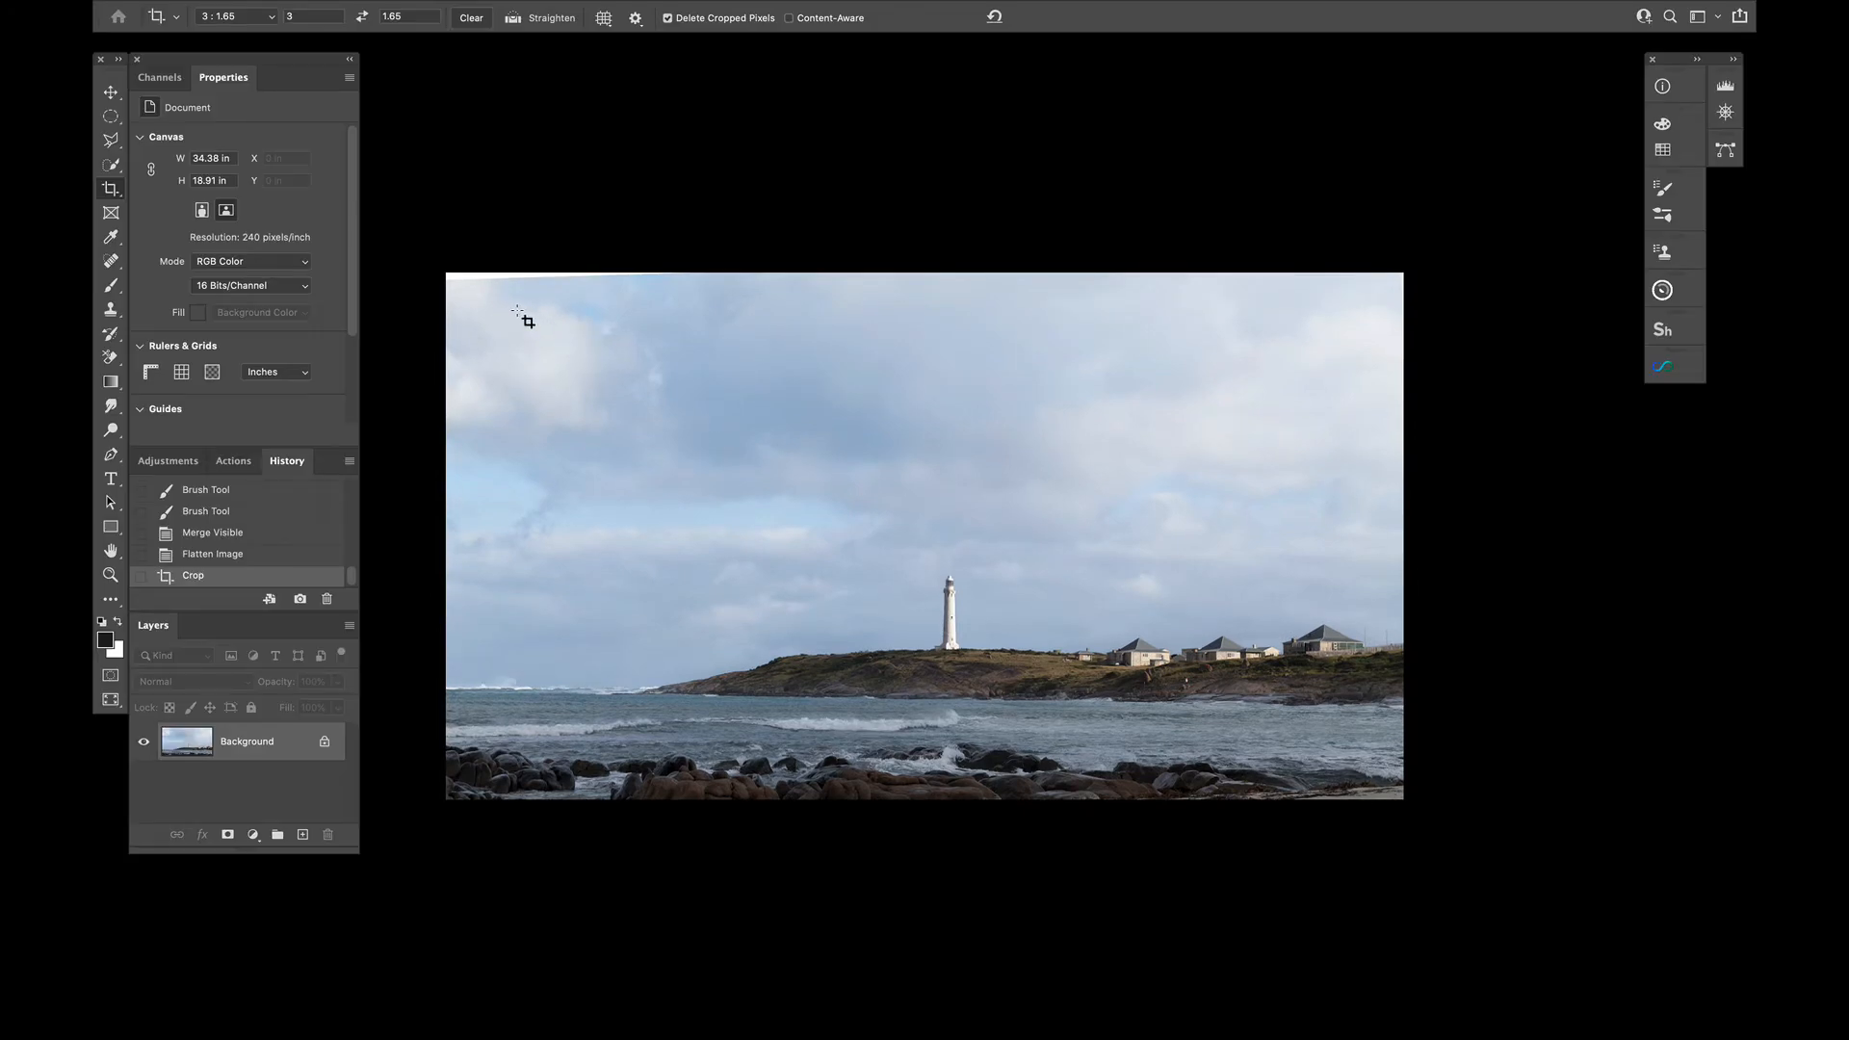
key(j)
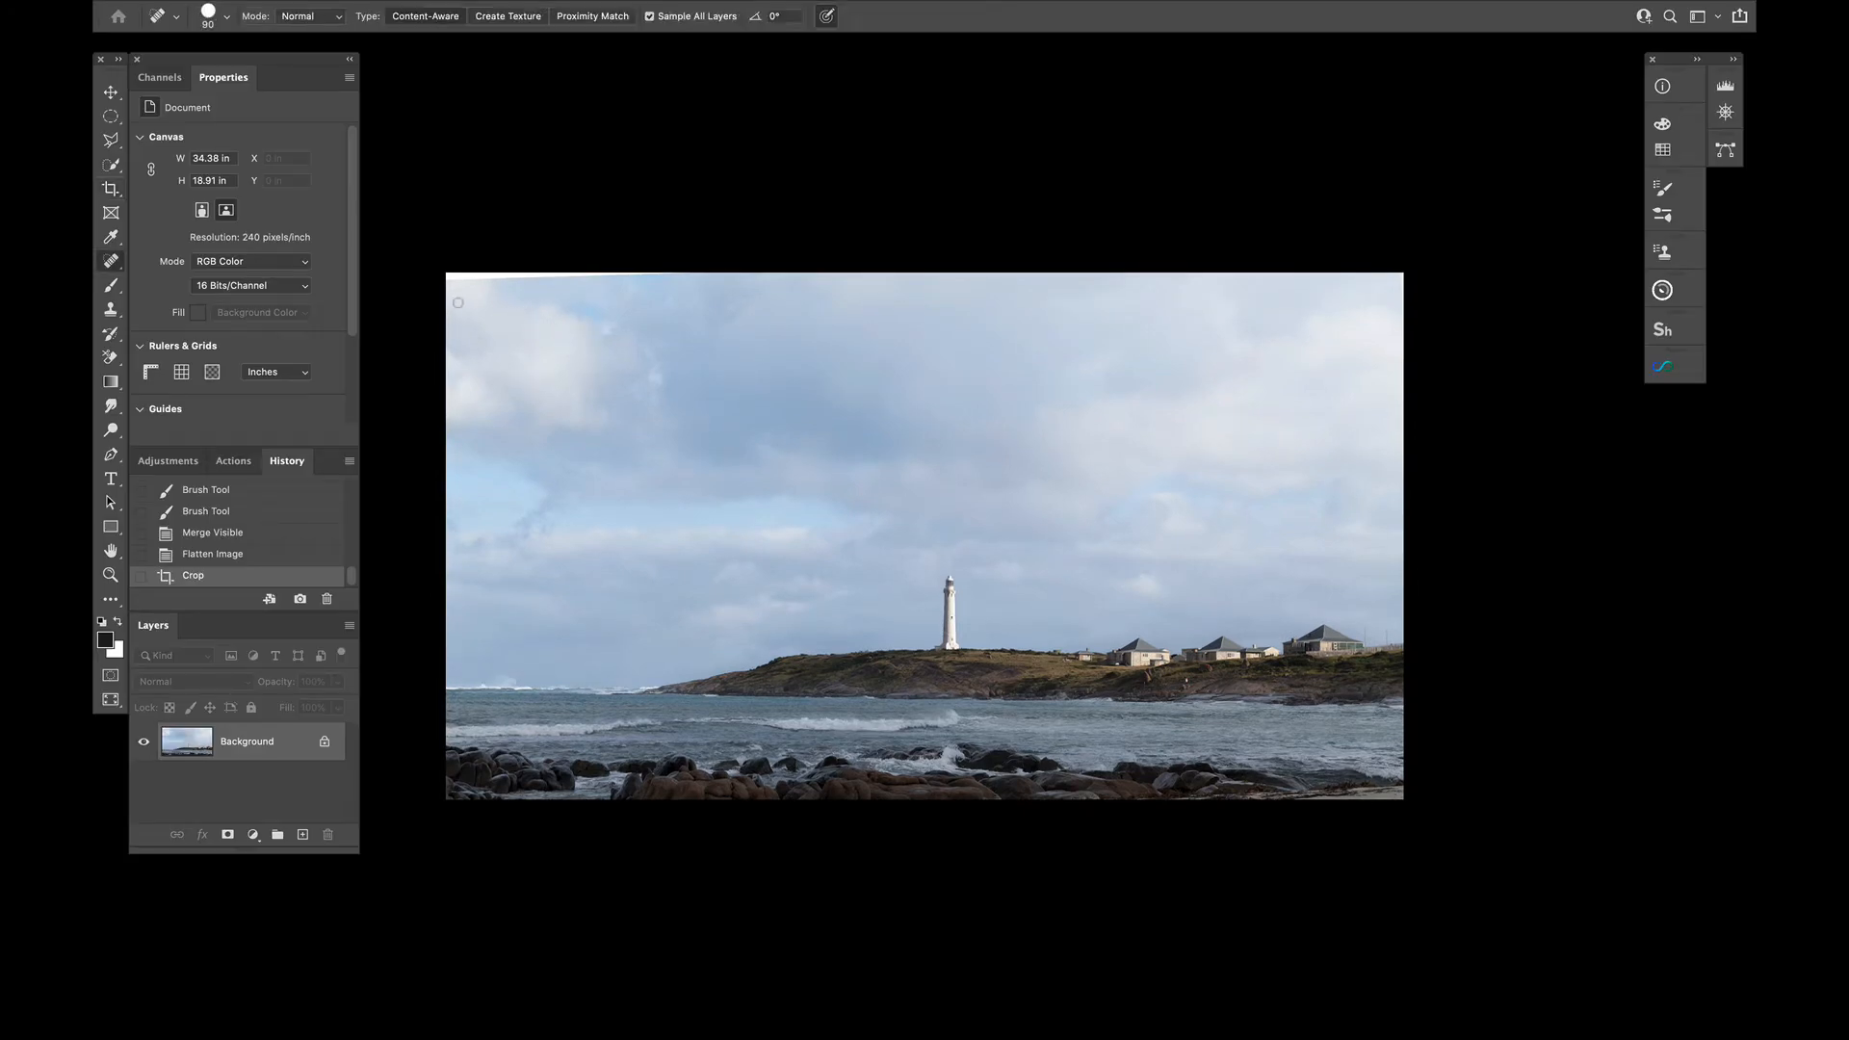
click(445, 278)
shift+click(666, 267)
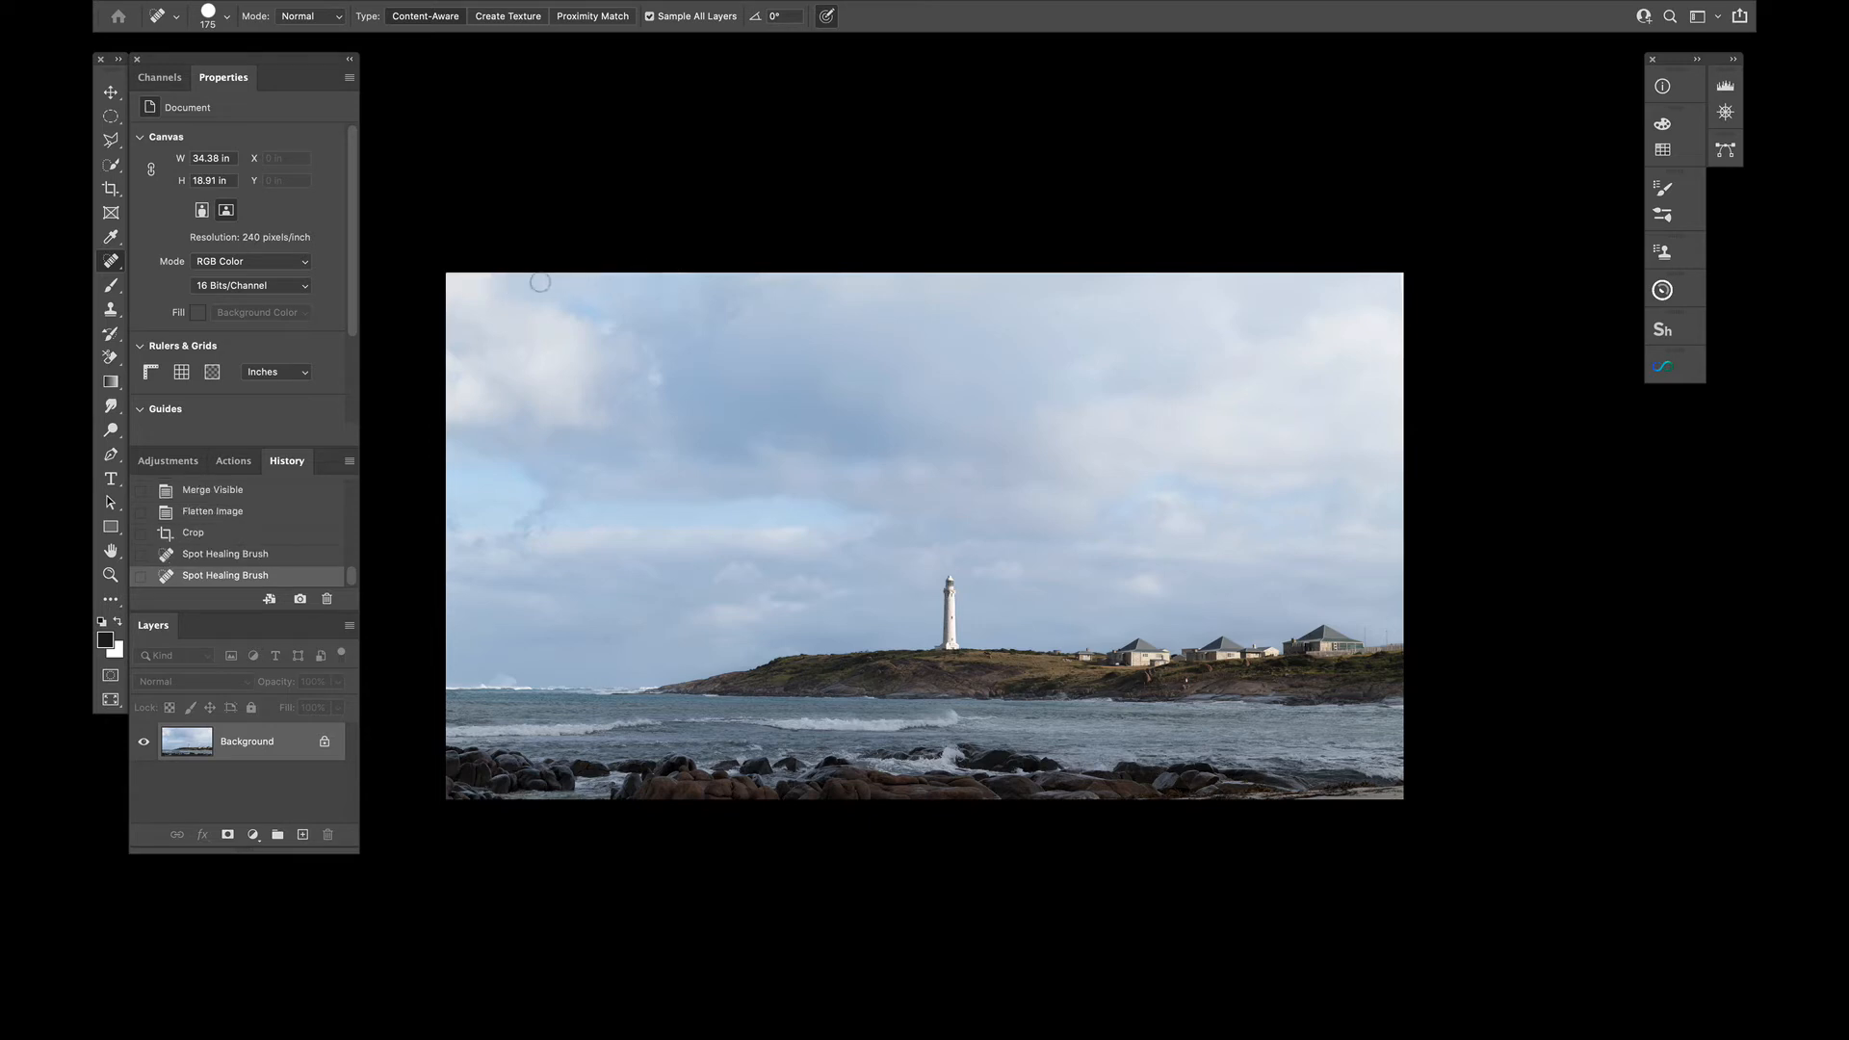
drag(659, 266, 714, 257)
drag(1401, 318, 1401, 249)
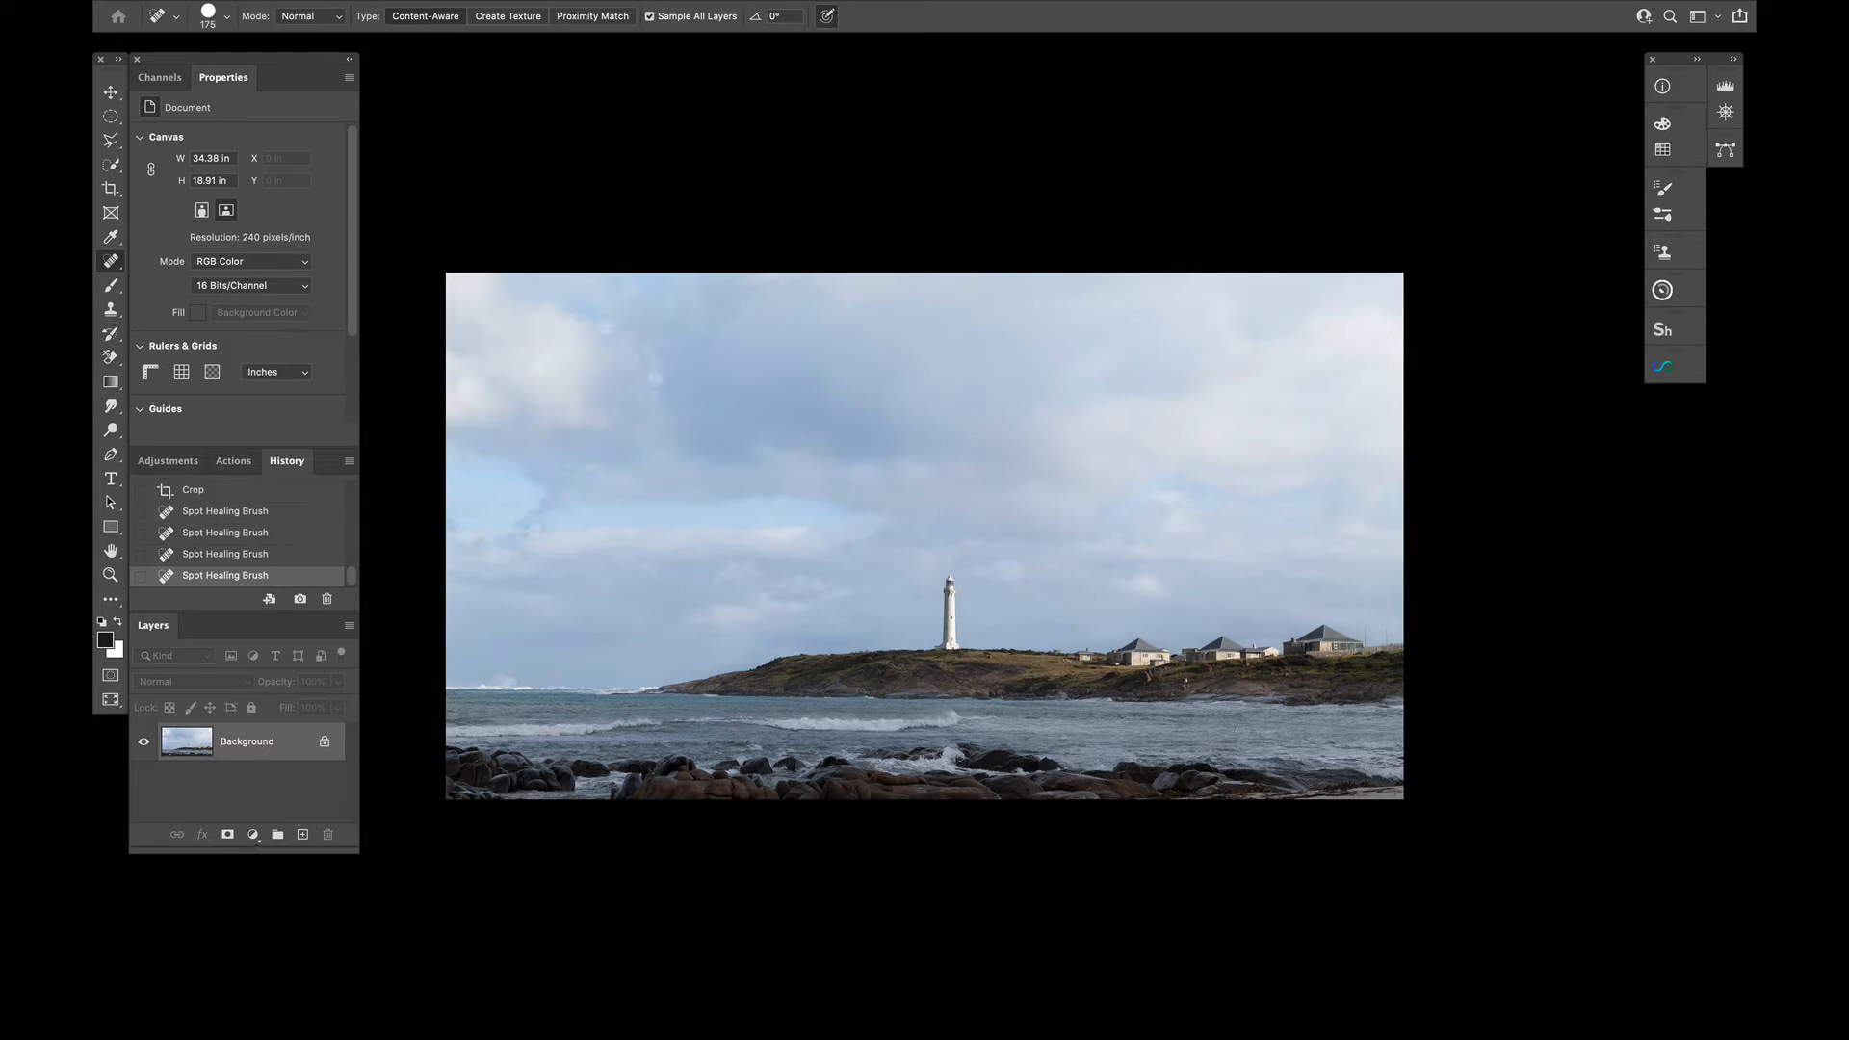
Duplicate the cropped Background onto a new layer
key(ctrl+plus)
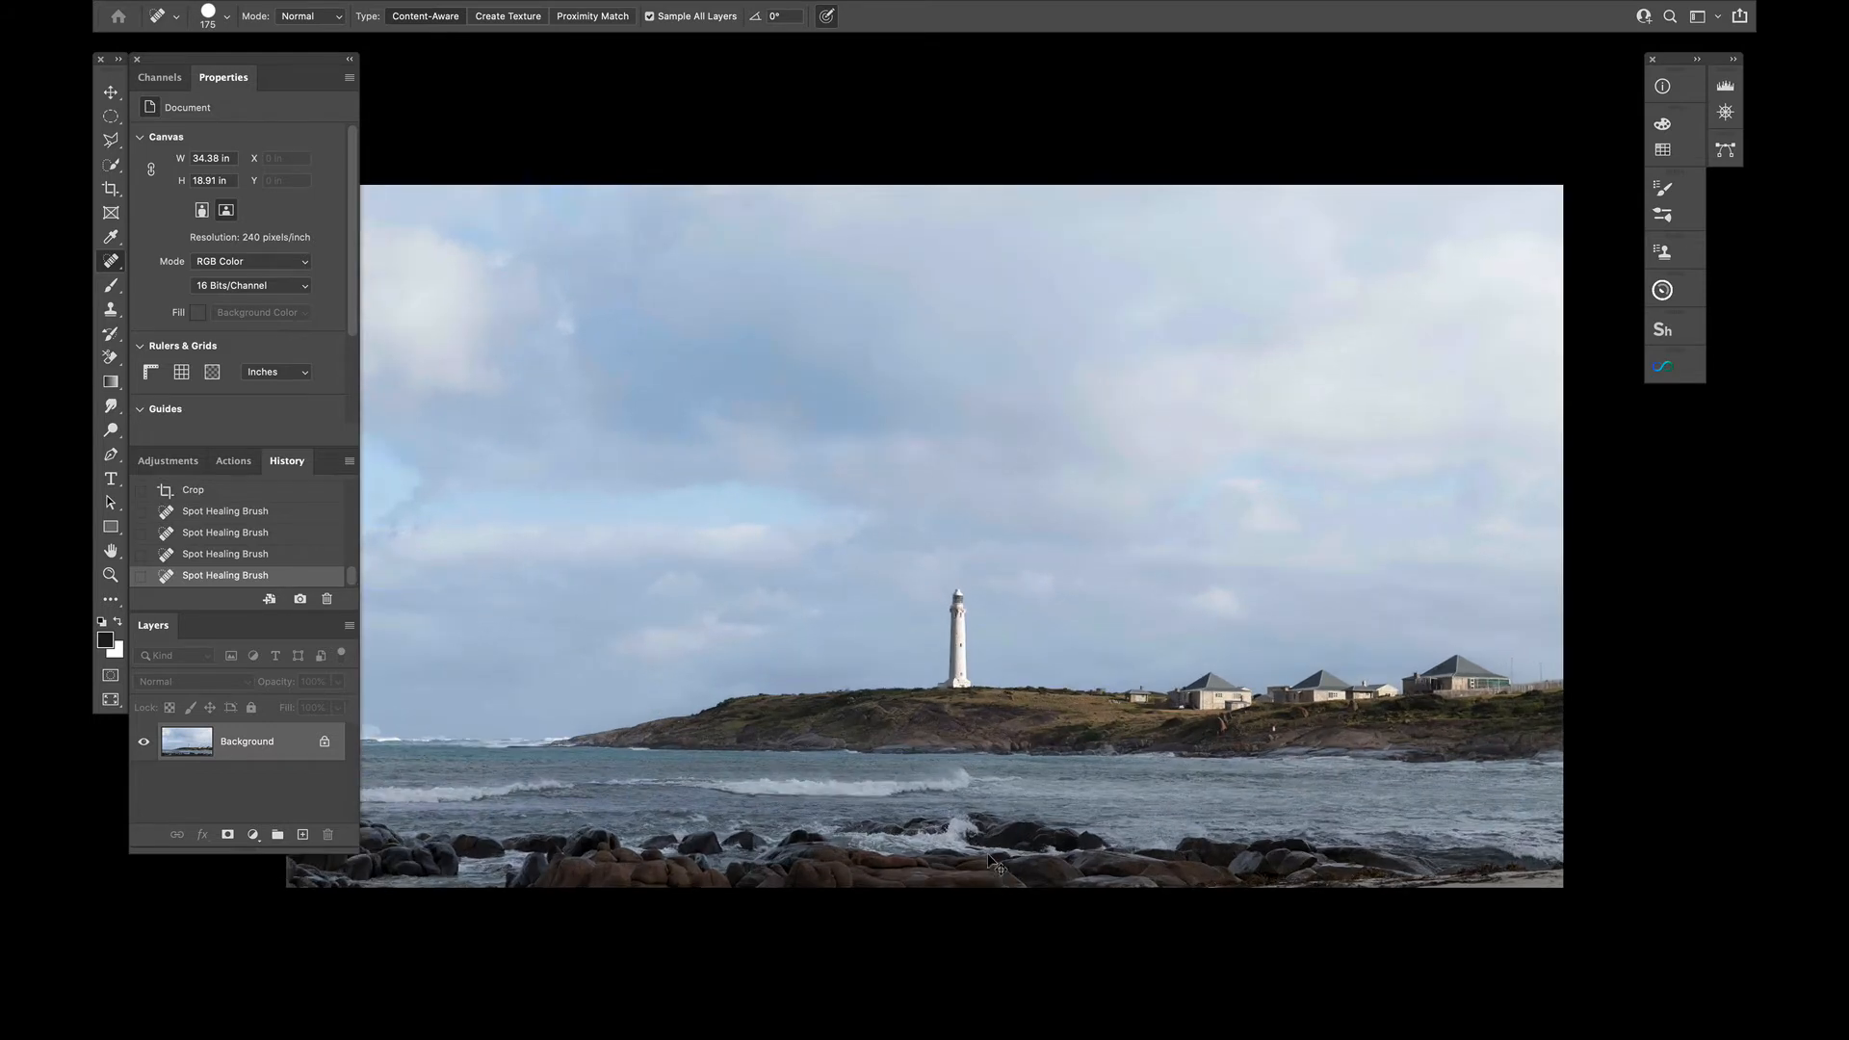
scroll(863, 734, down, 3)
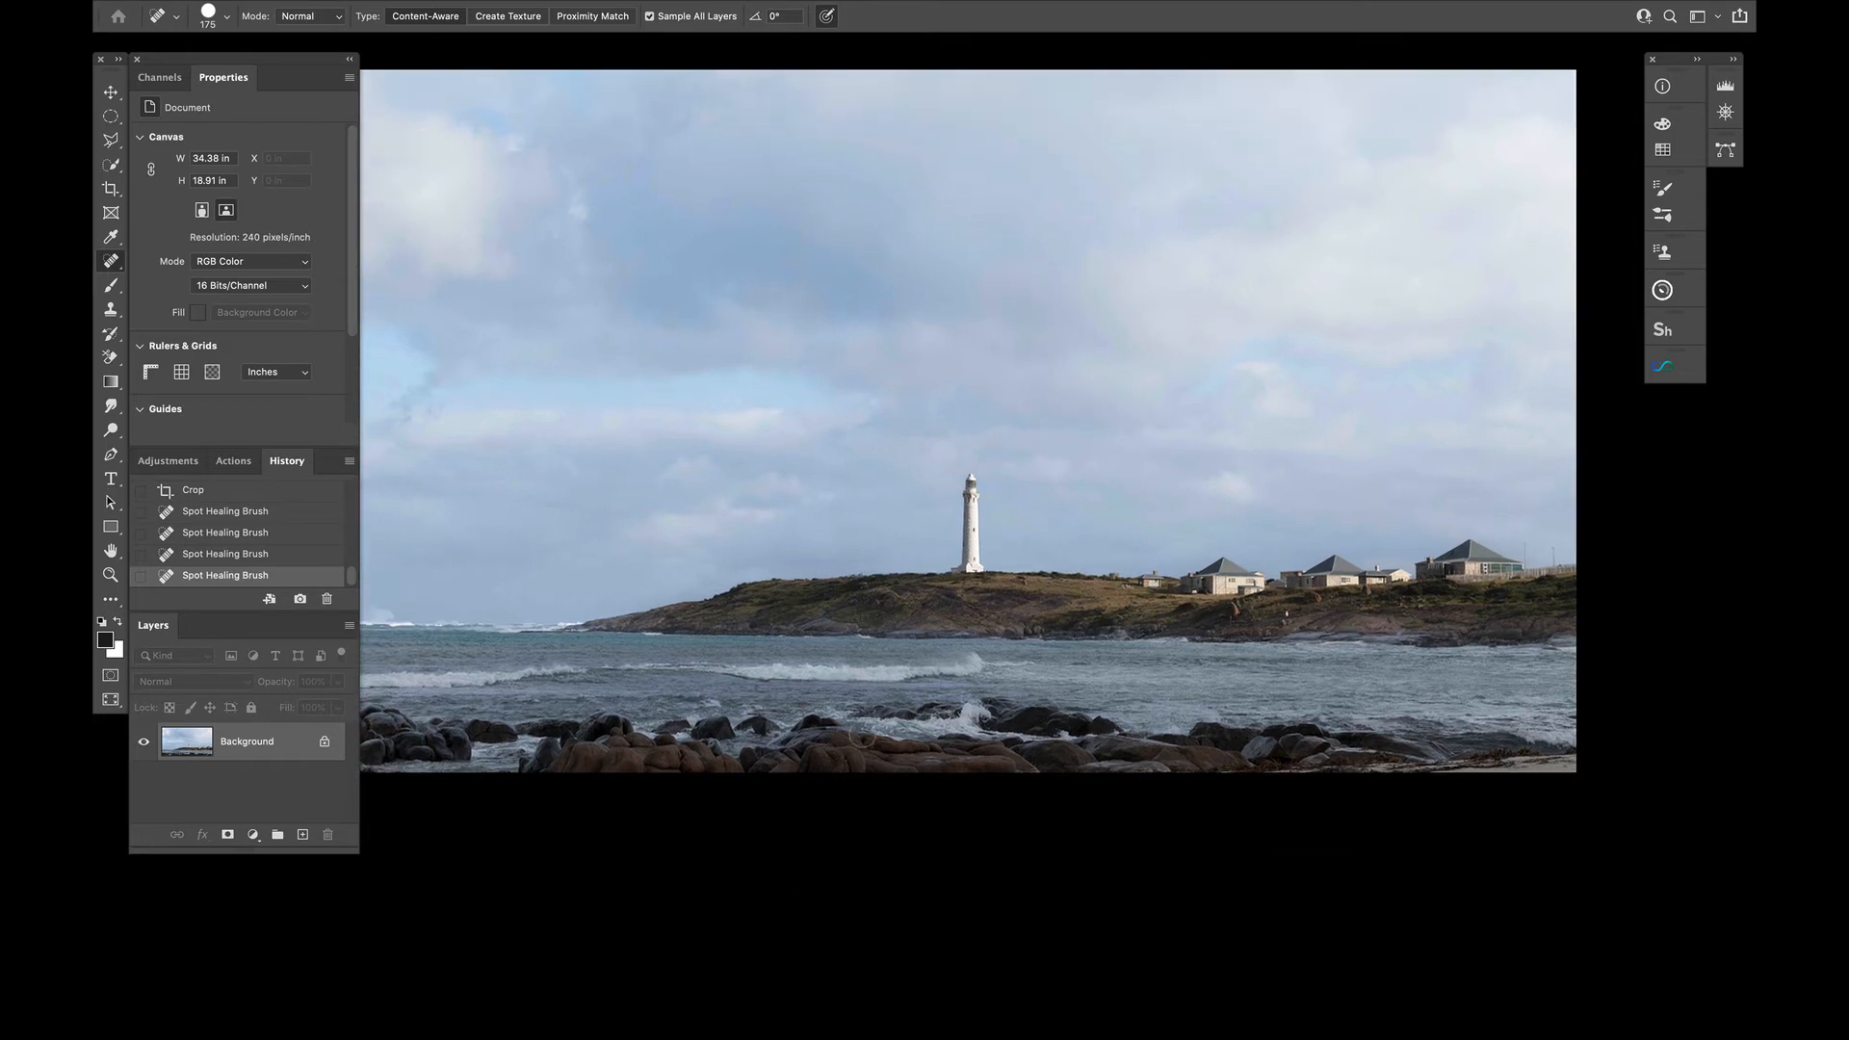
scroll(863, 734, left, 2)
scroll(863, 733, up, 1)
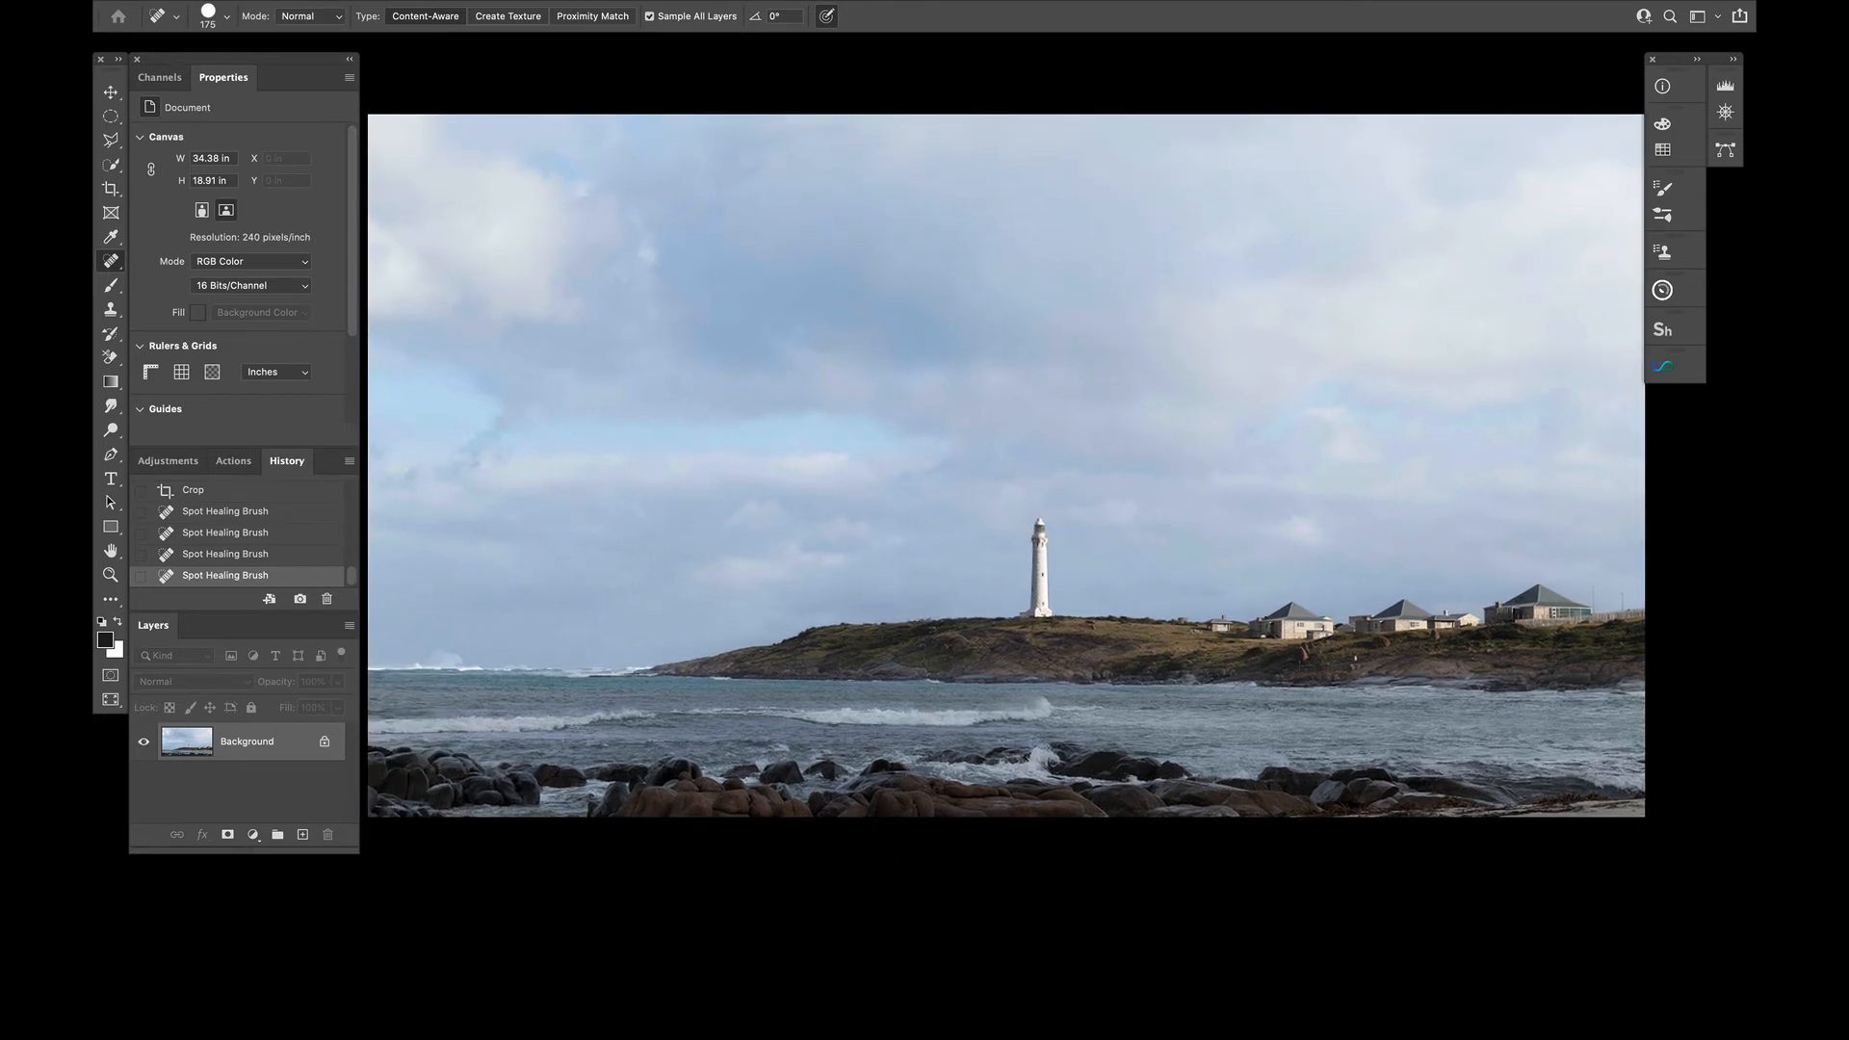
key(super+j)
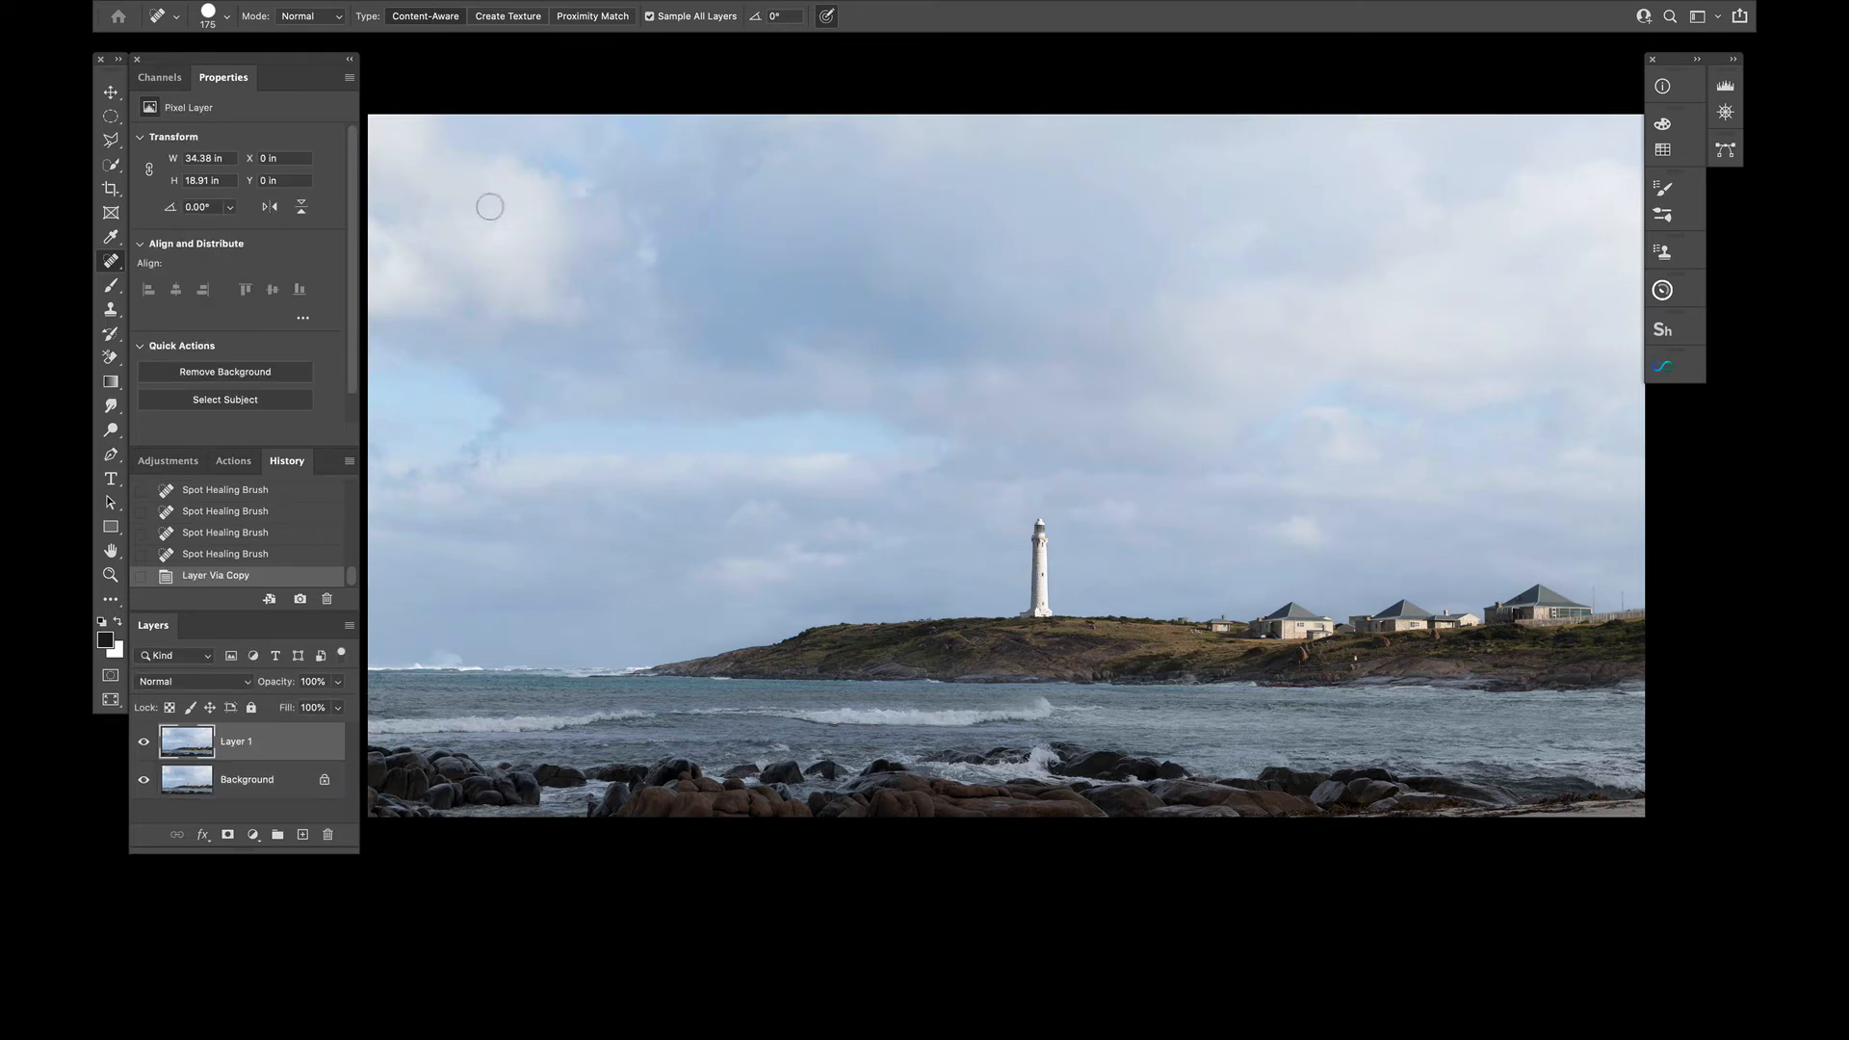
key(f)
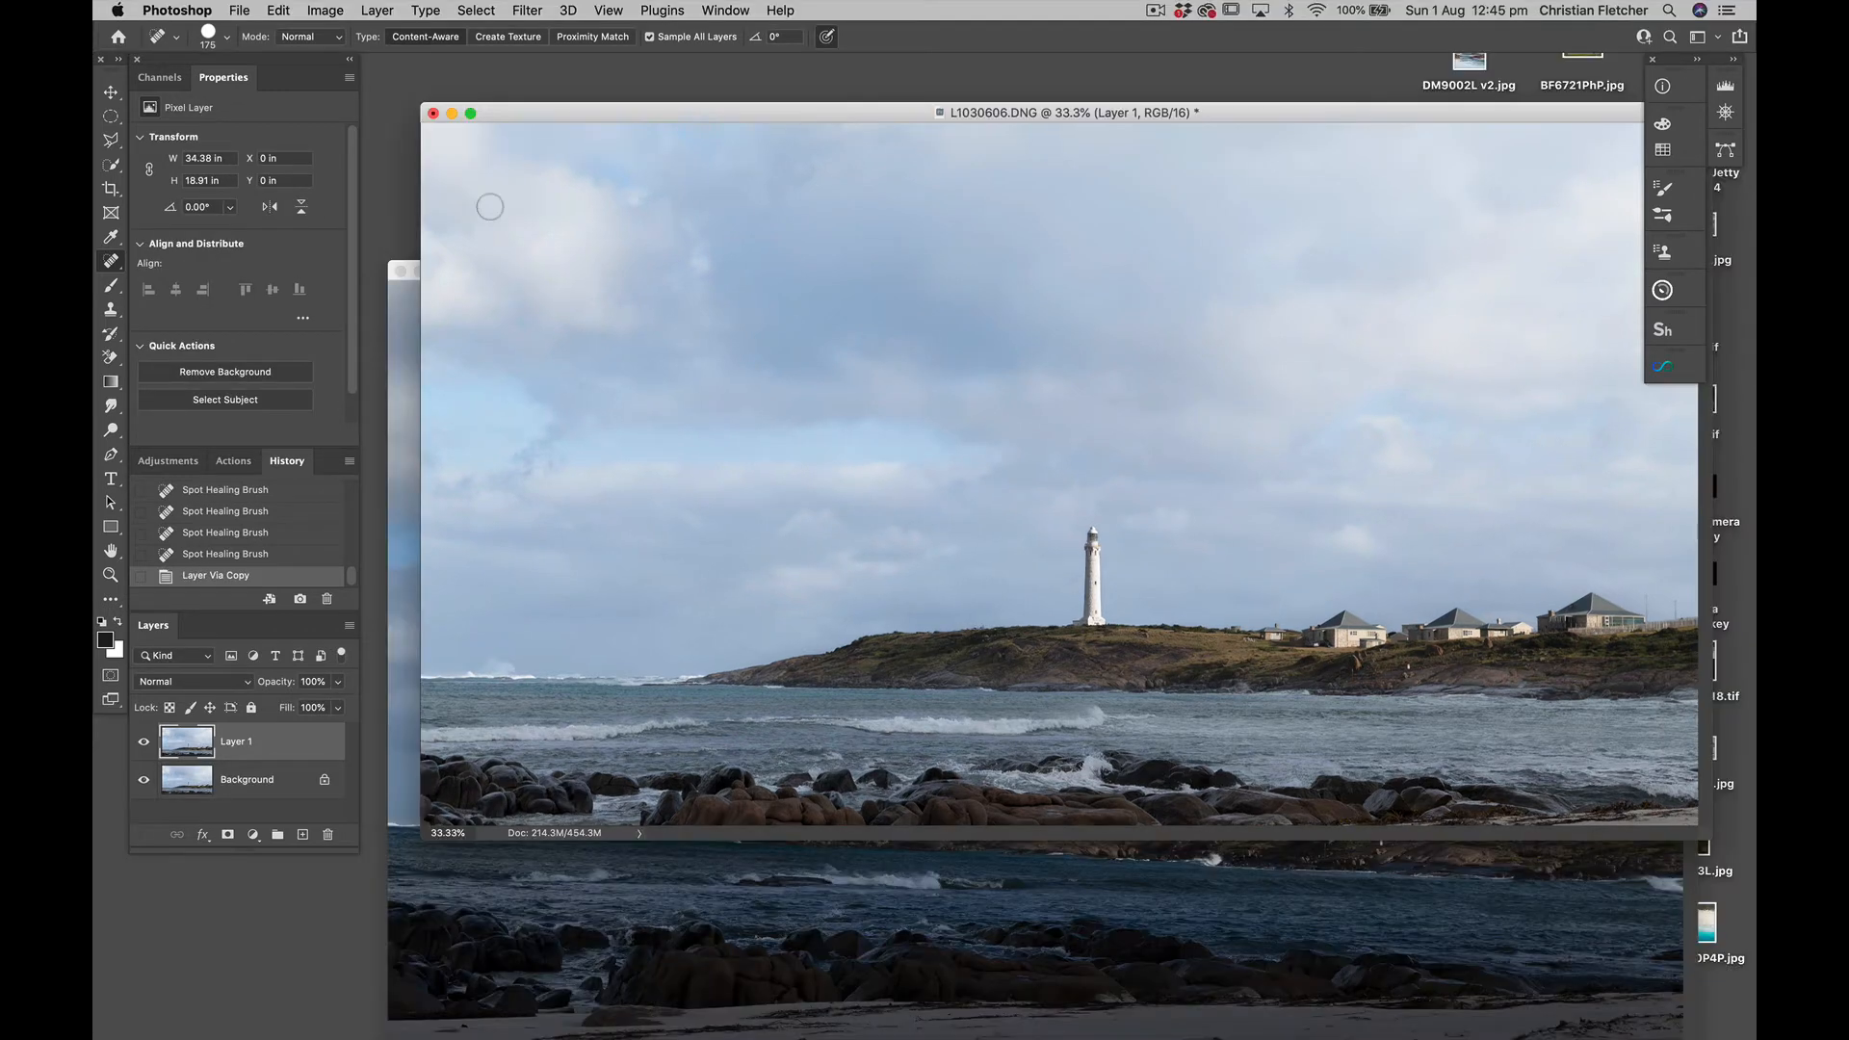
key(f)
scroll(490, 207, left, 2)
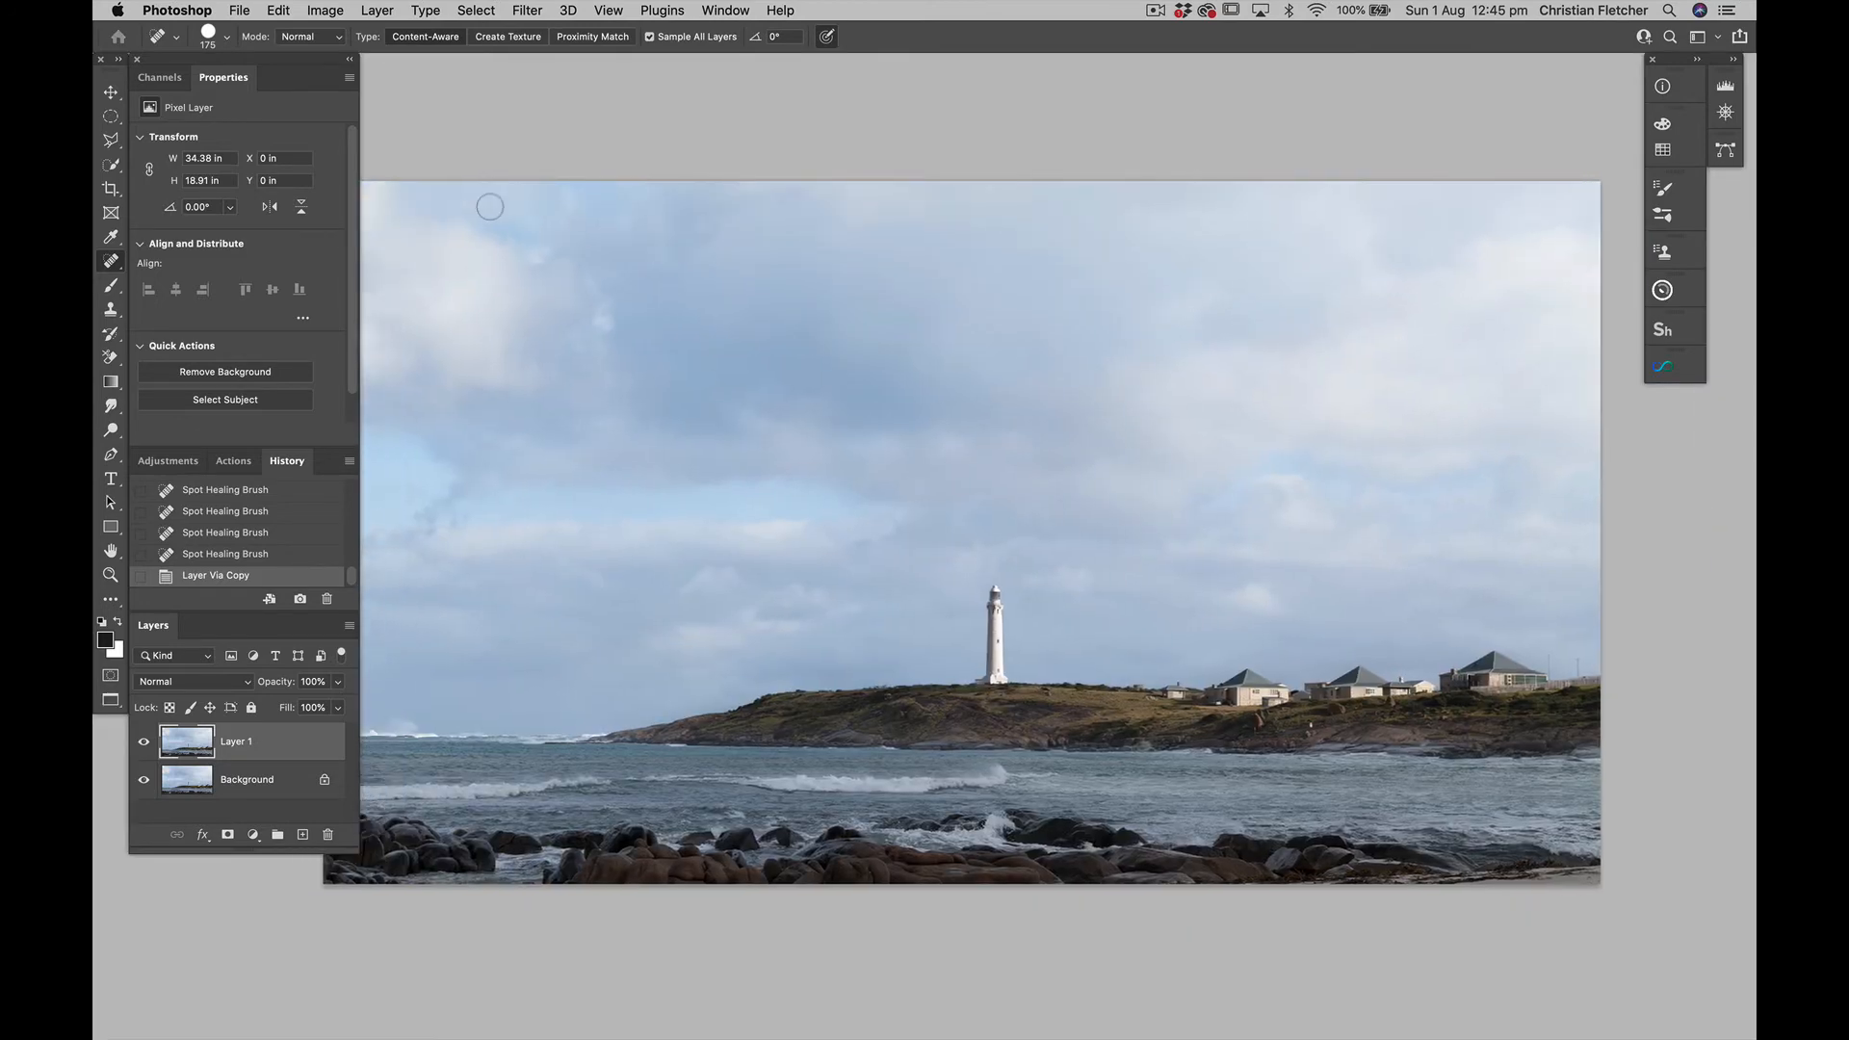
Use Apply Image on Layer 1 with the merged Red channel, Multiply blending and 100% opacity, and hide the effect with a black mask
click(324, 13)
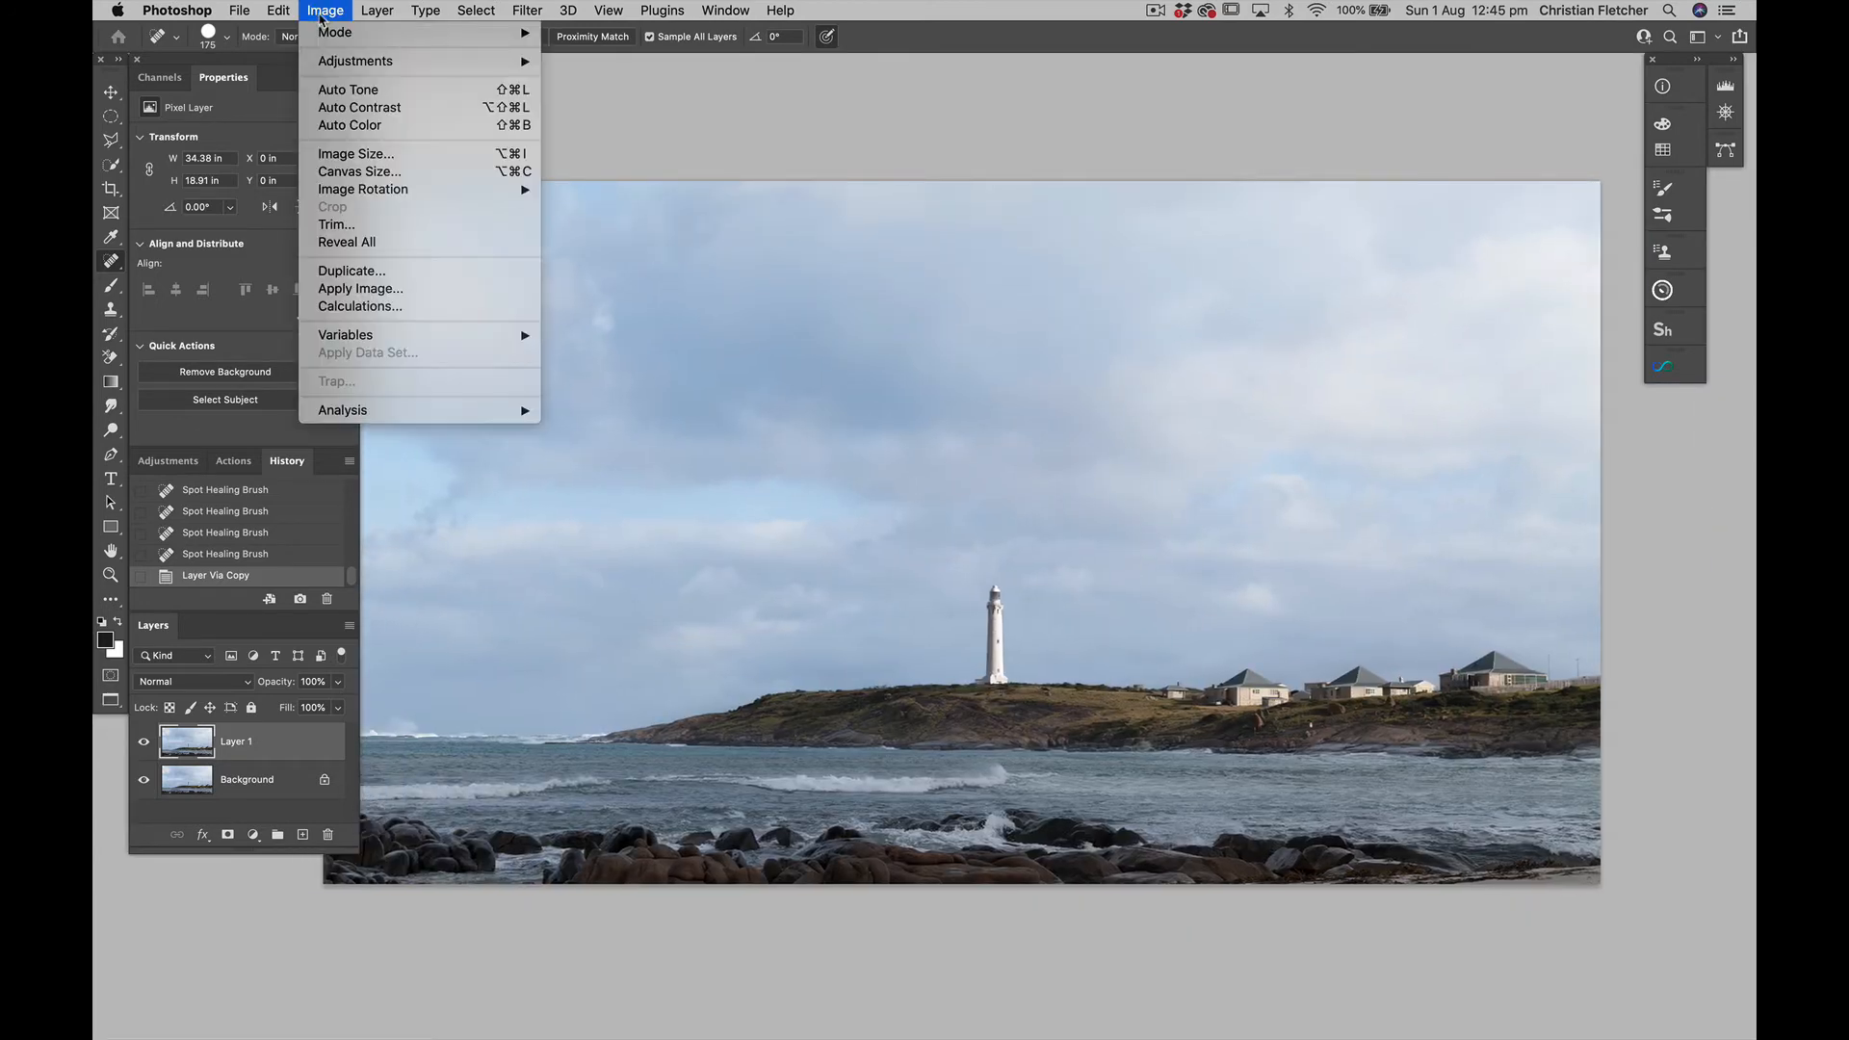
click(364, 288)
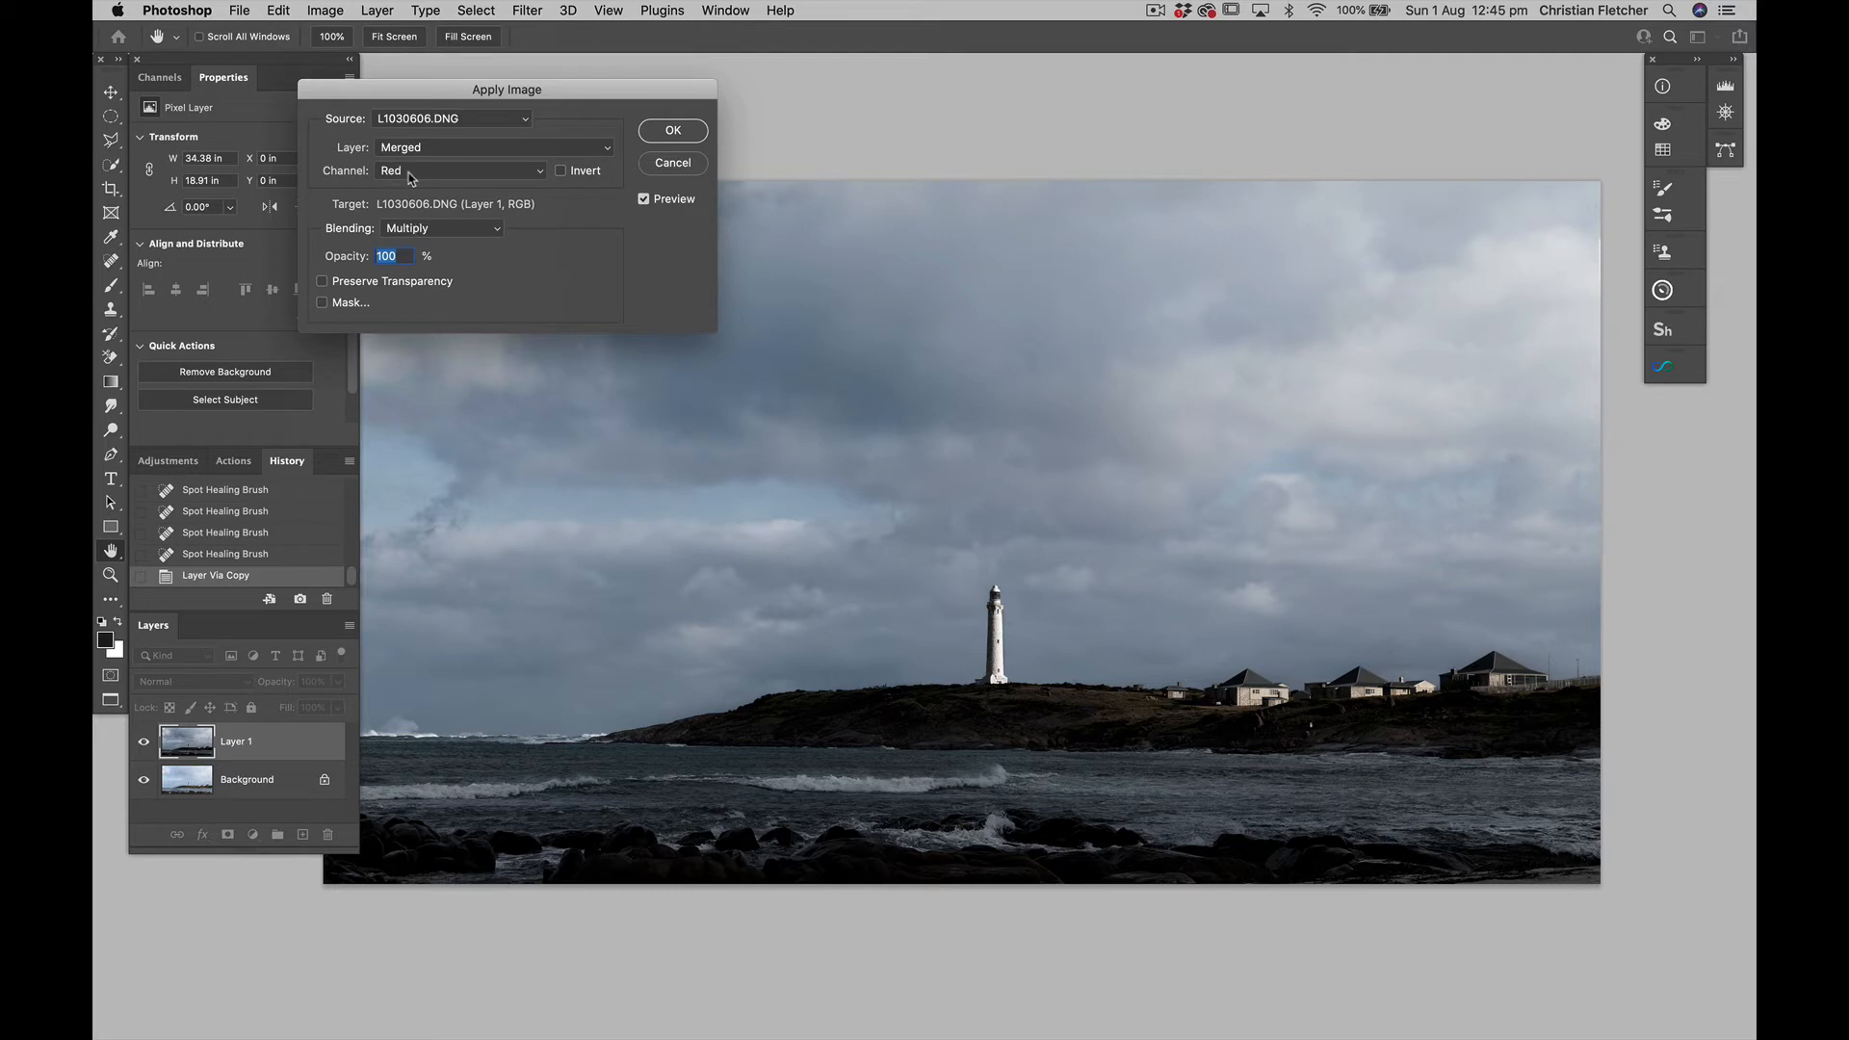
click(673, 130)
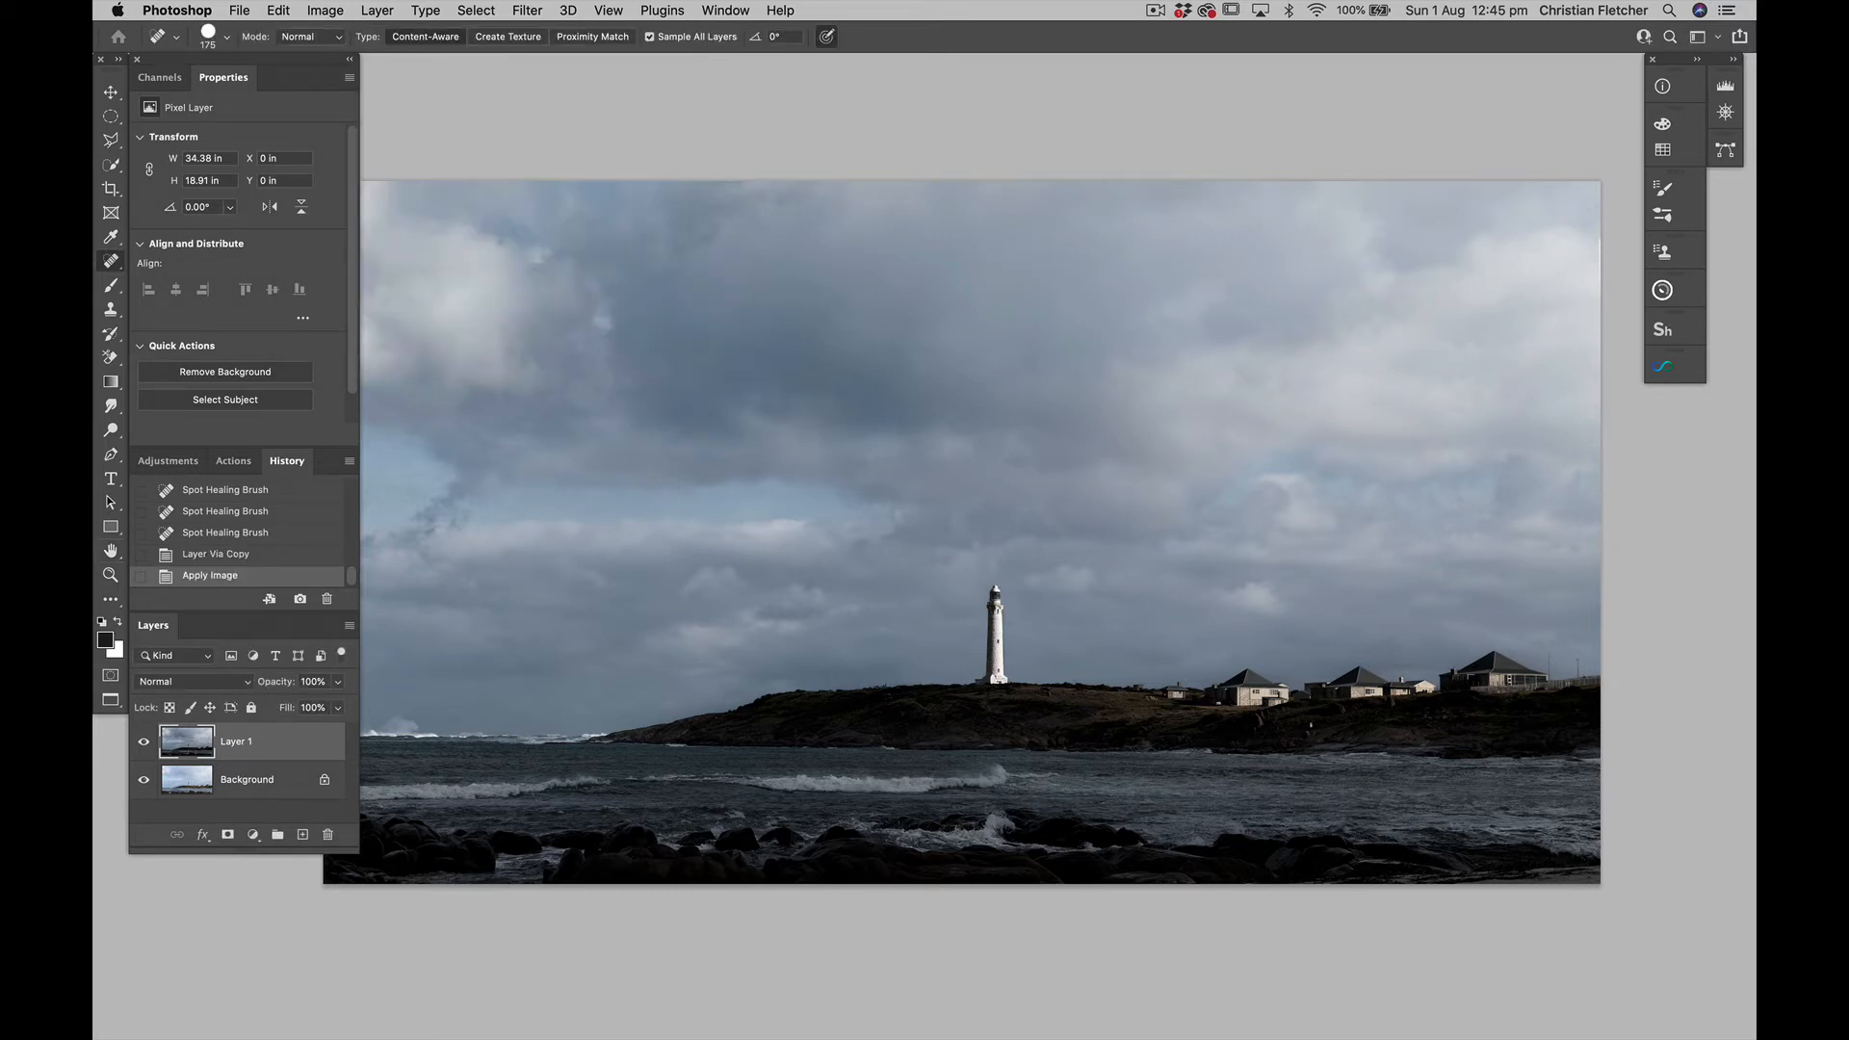
click(227, 835)
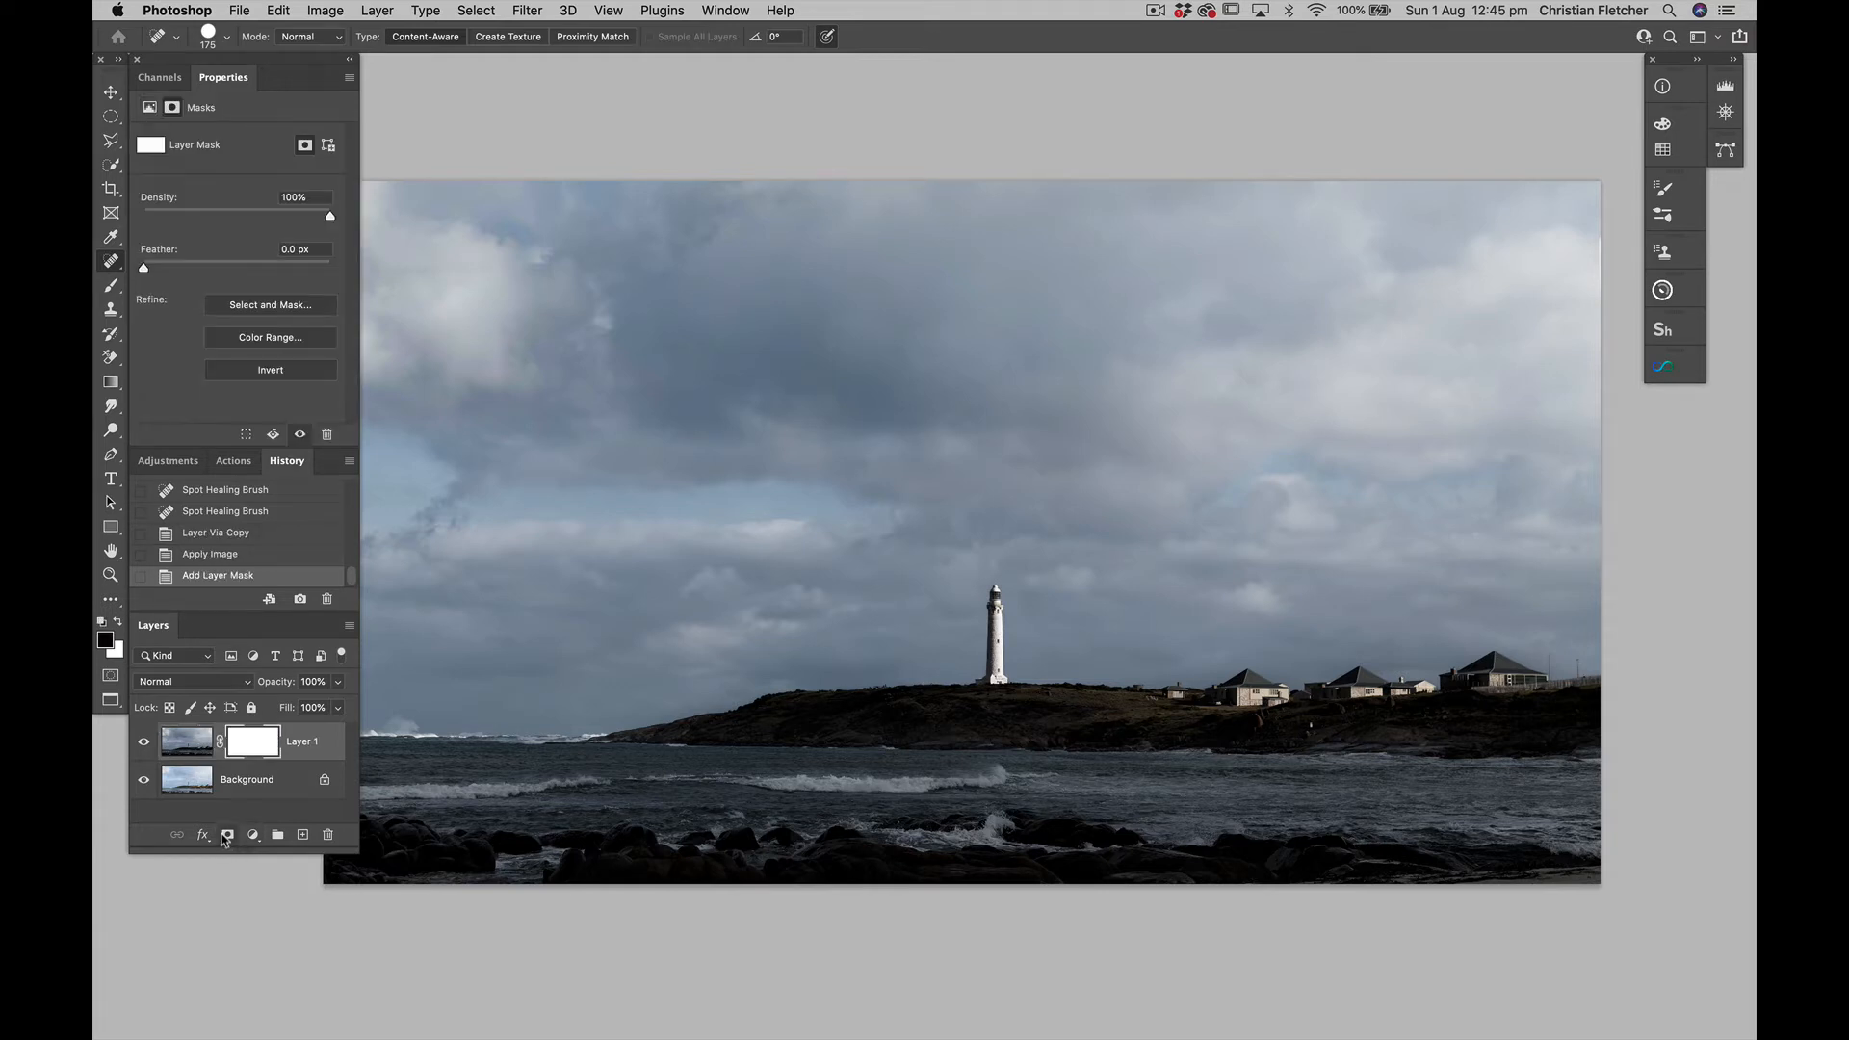
key(super+i)
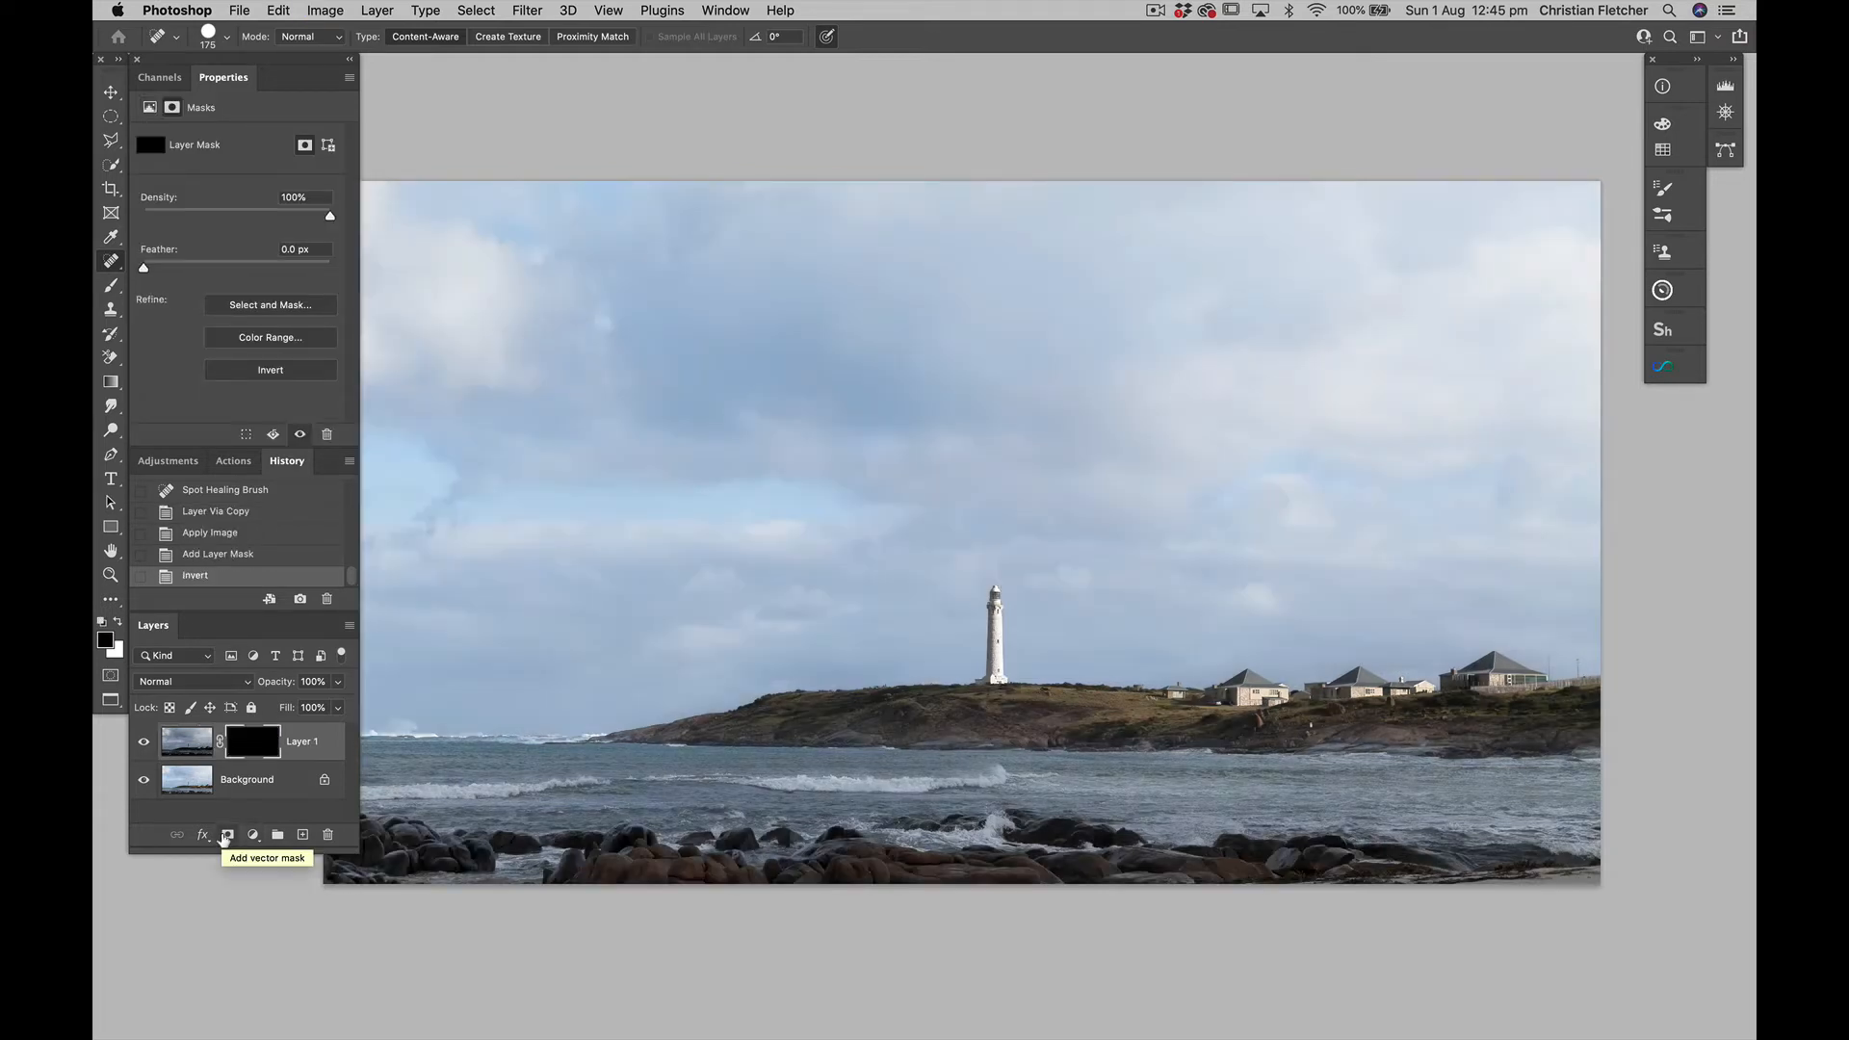
Draw black-to-white linear gradients on Layer 1's mask from above the horizon up into the clouds to darken only the upper sky
key(g)
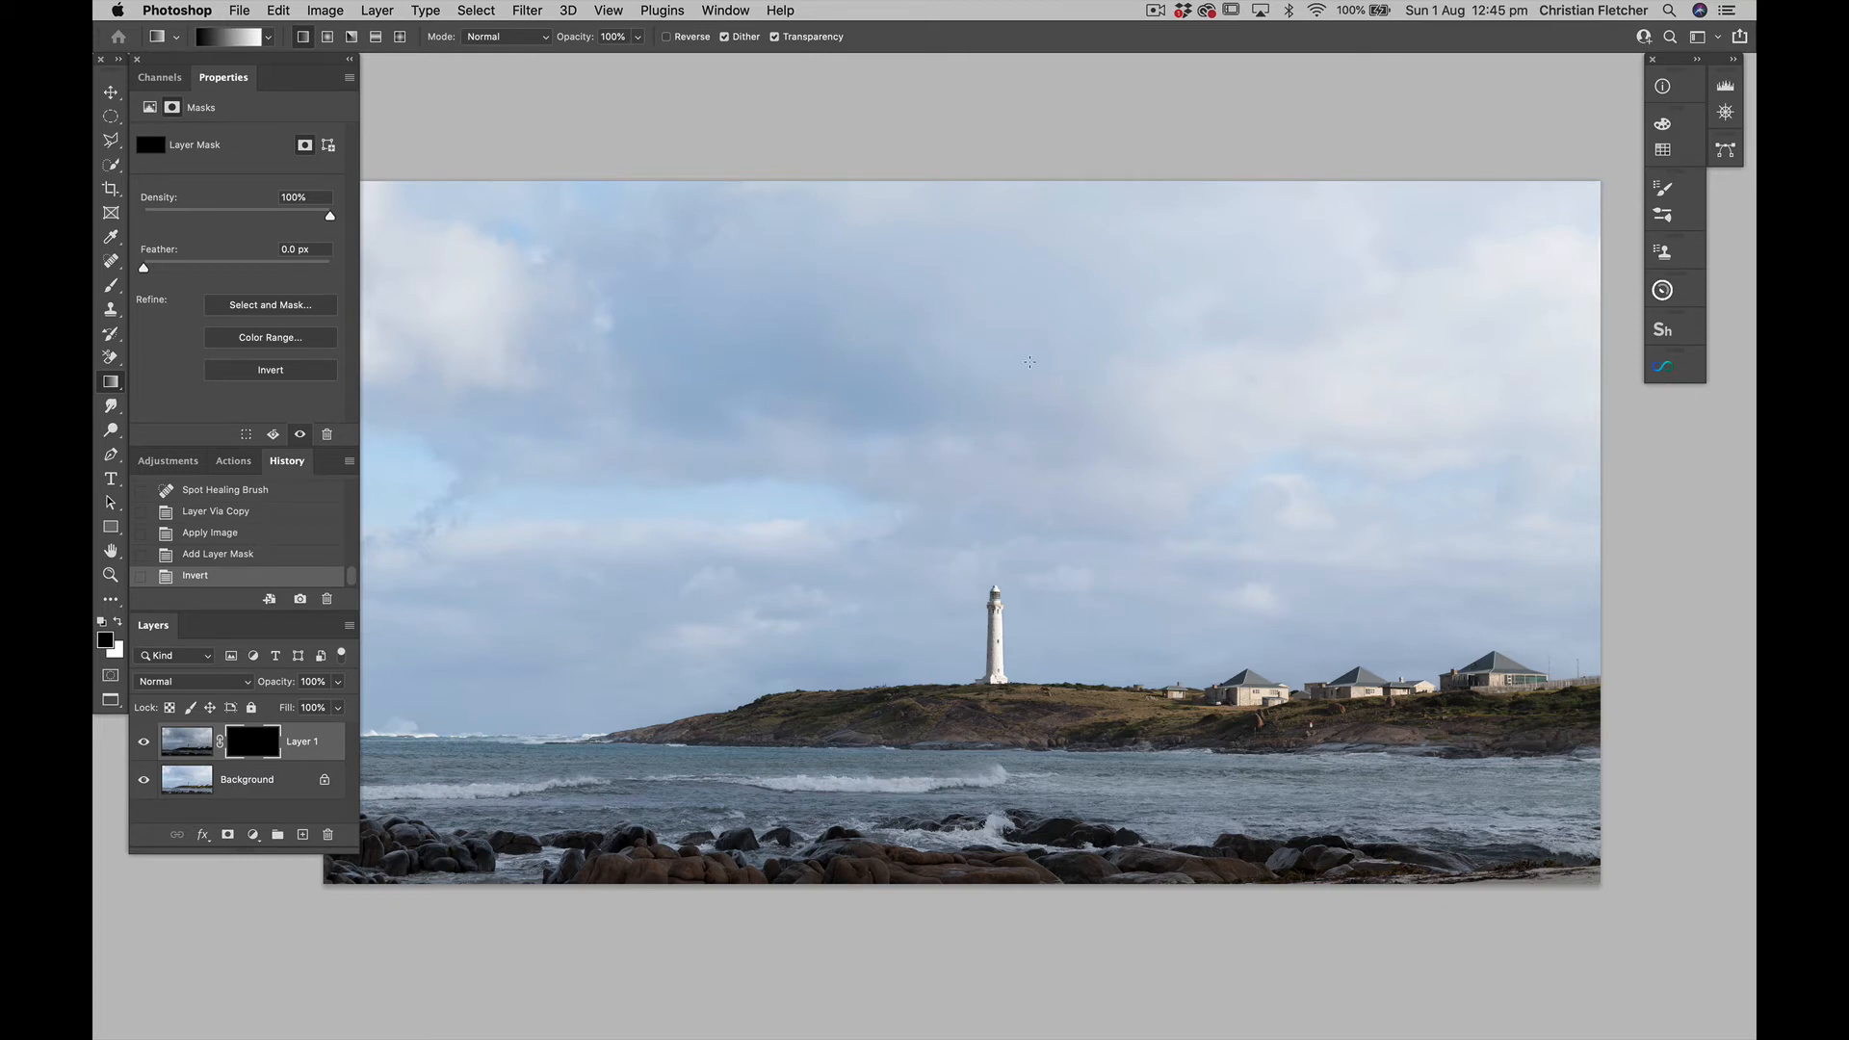
mouse_move(1029, 372)
mouse_down()
mouse_move(1051, 544)
mouse_move(1047, 485)
mouse_up()
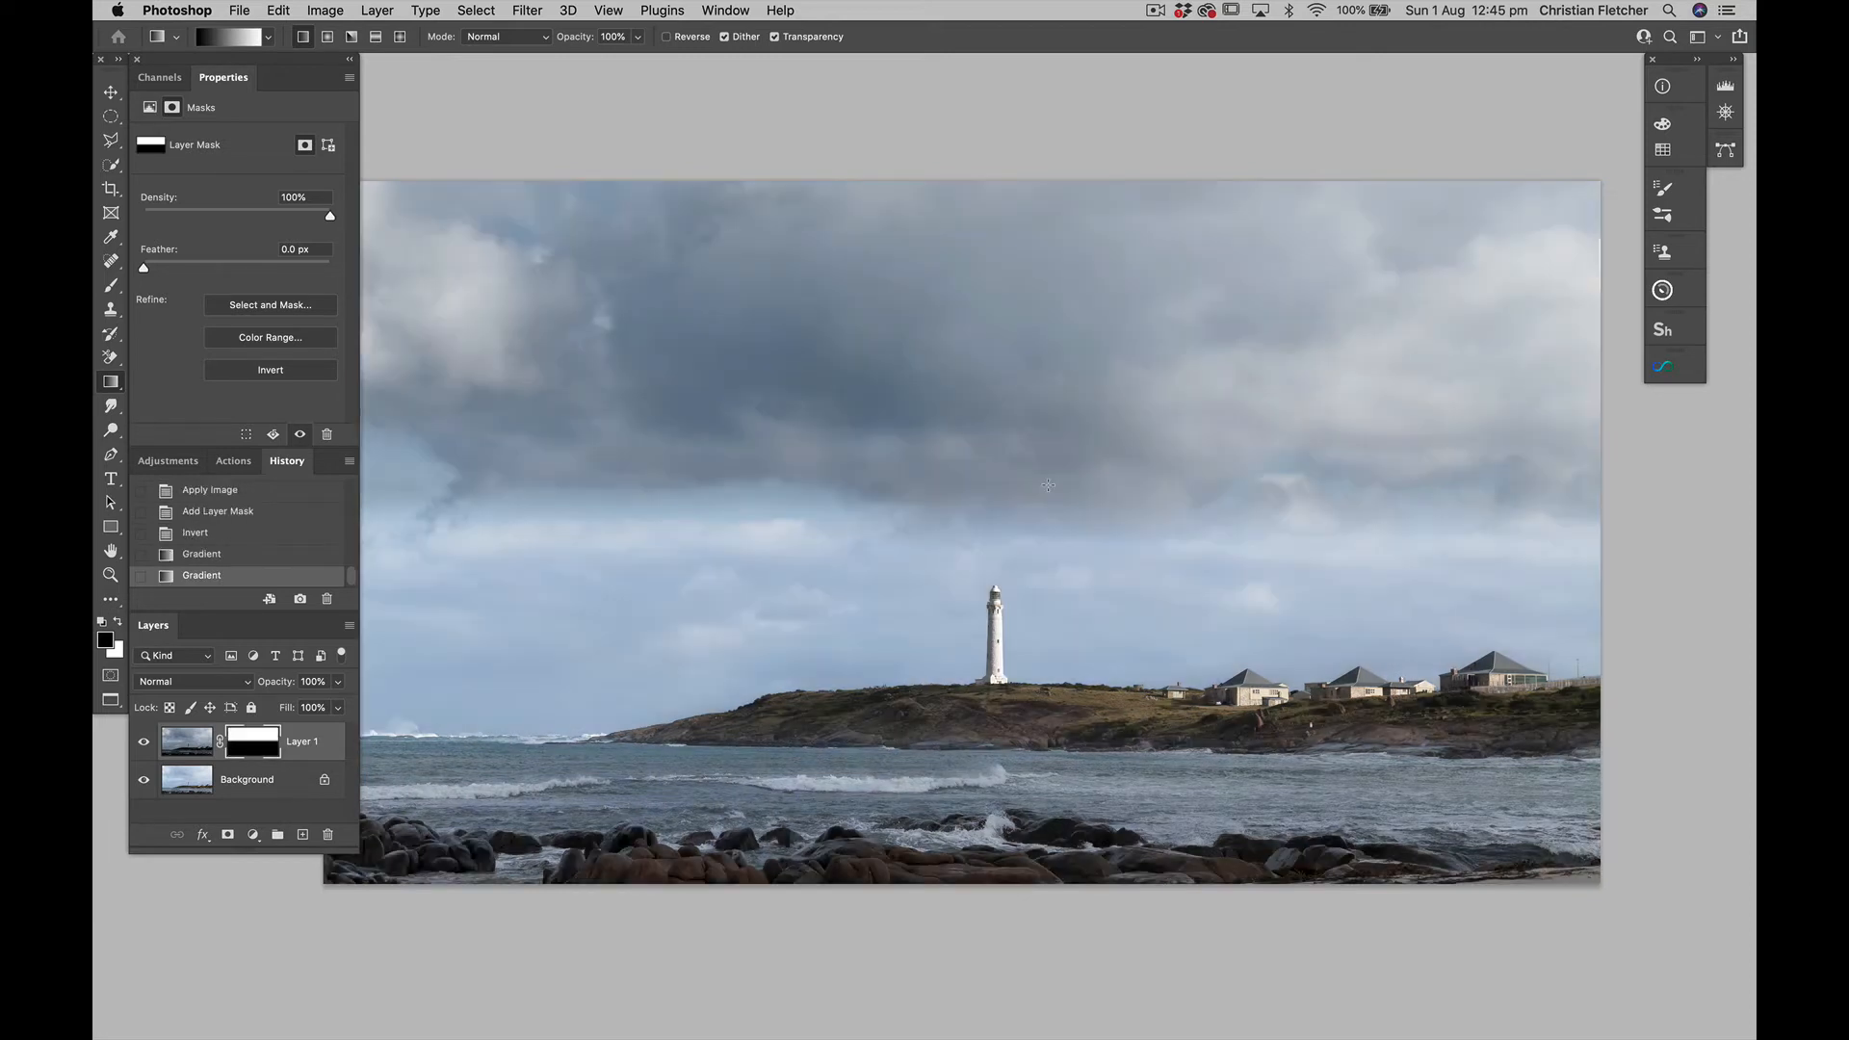
drag(1043, 579, 1040, 376)
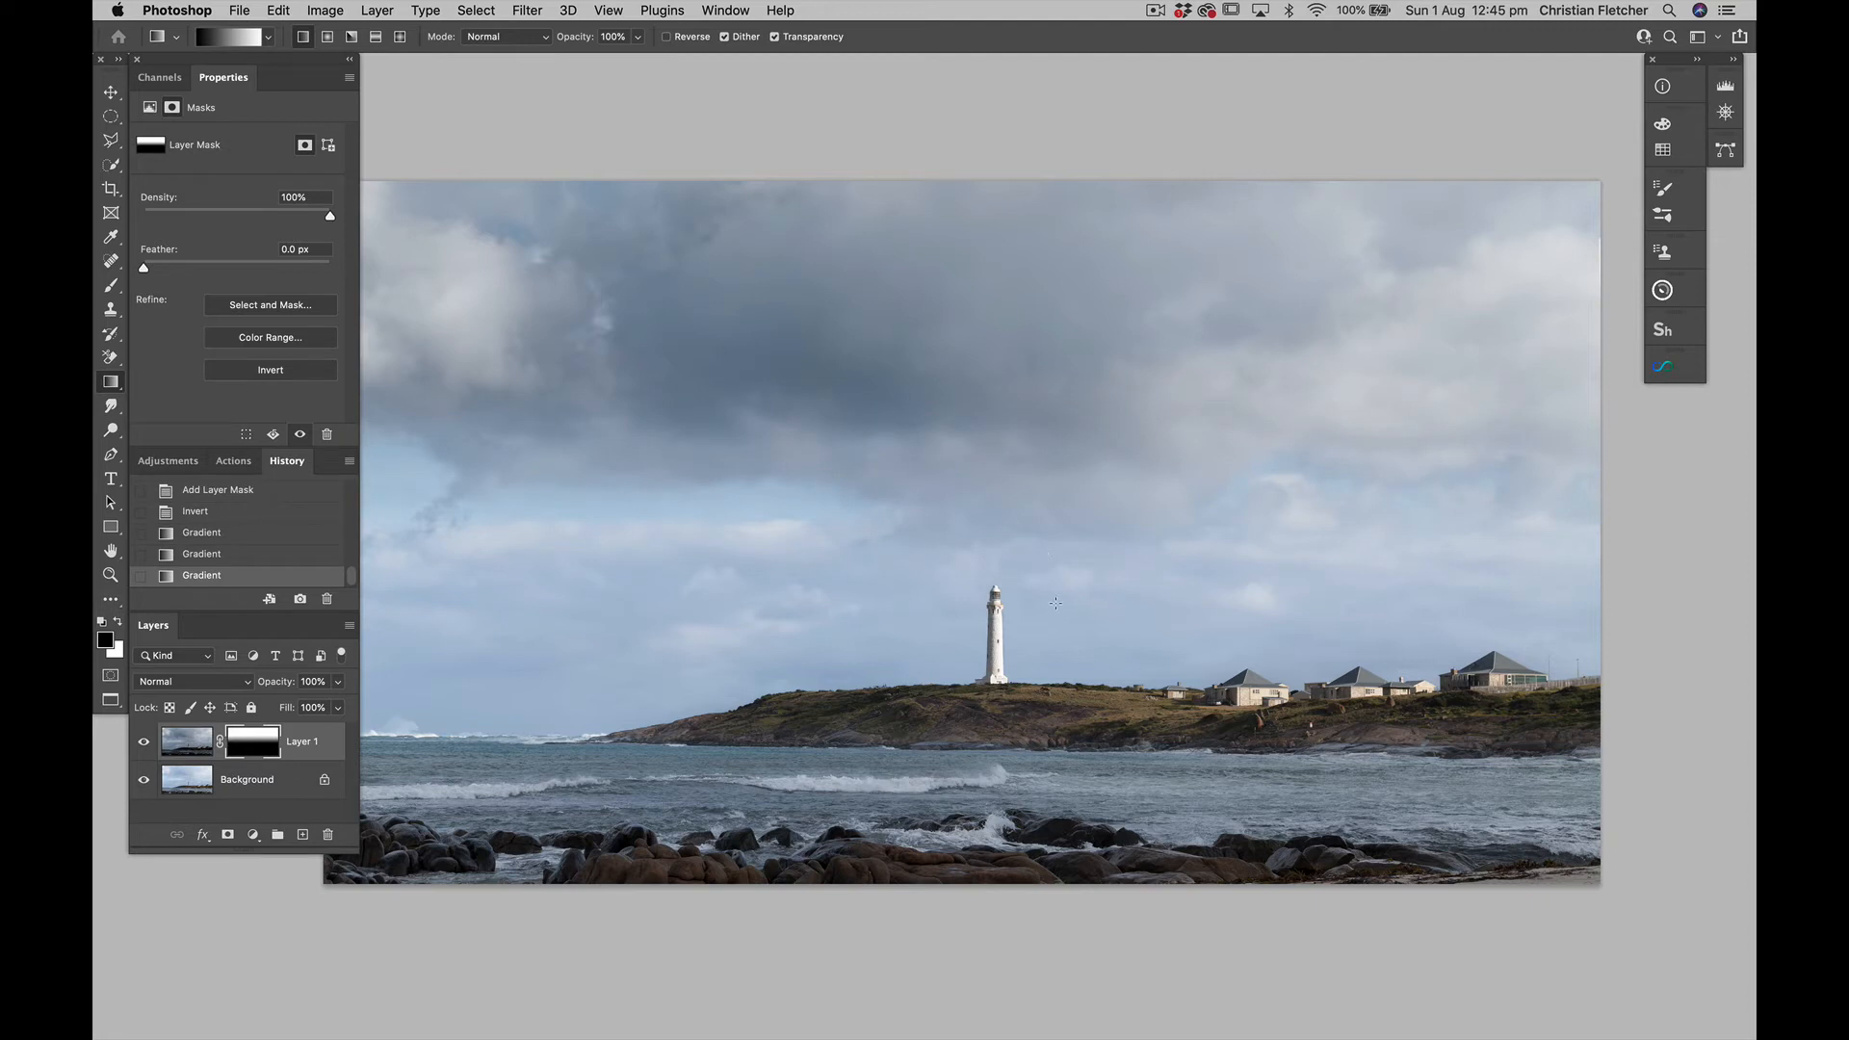
drag(1056, 573, 1029, 287)
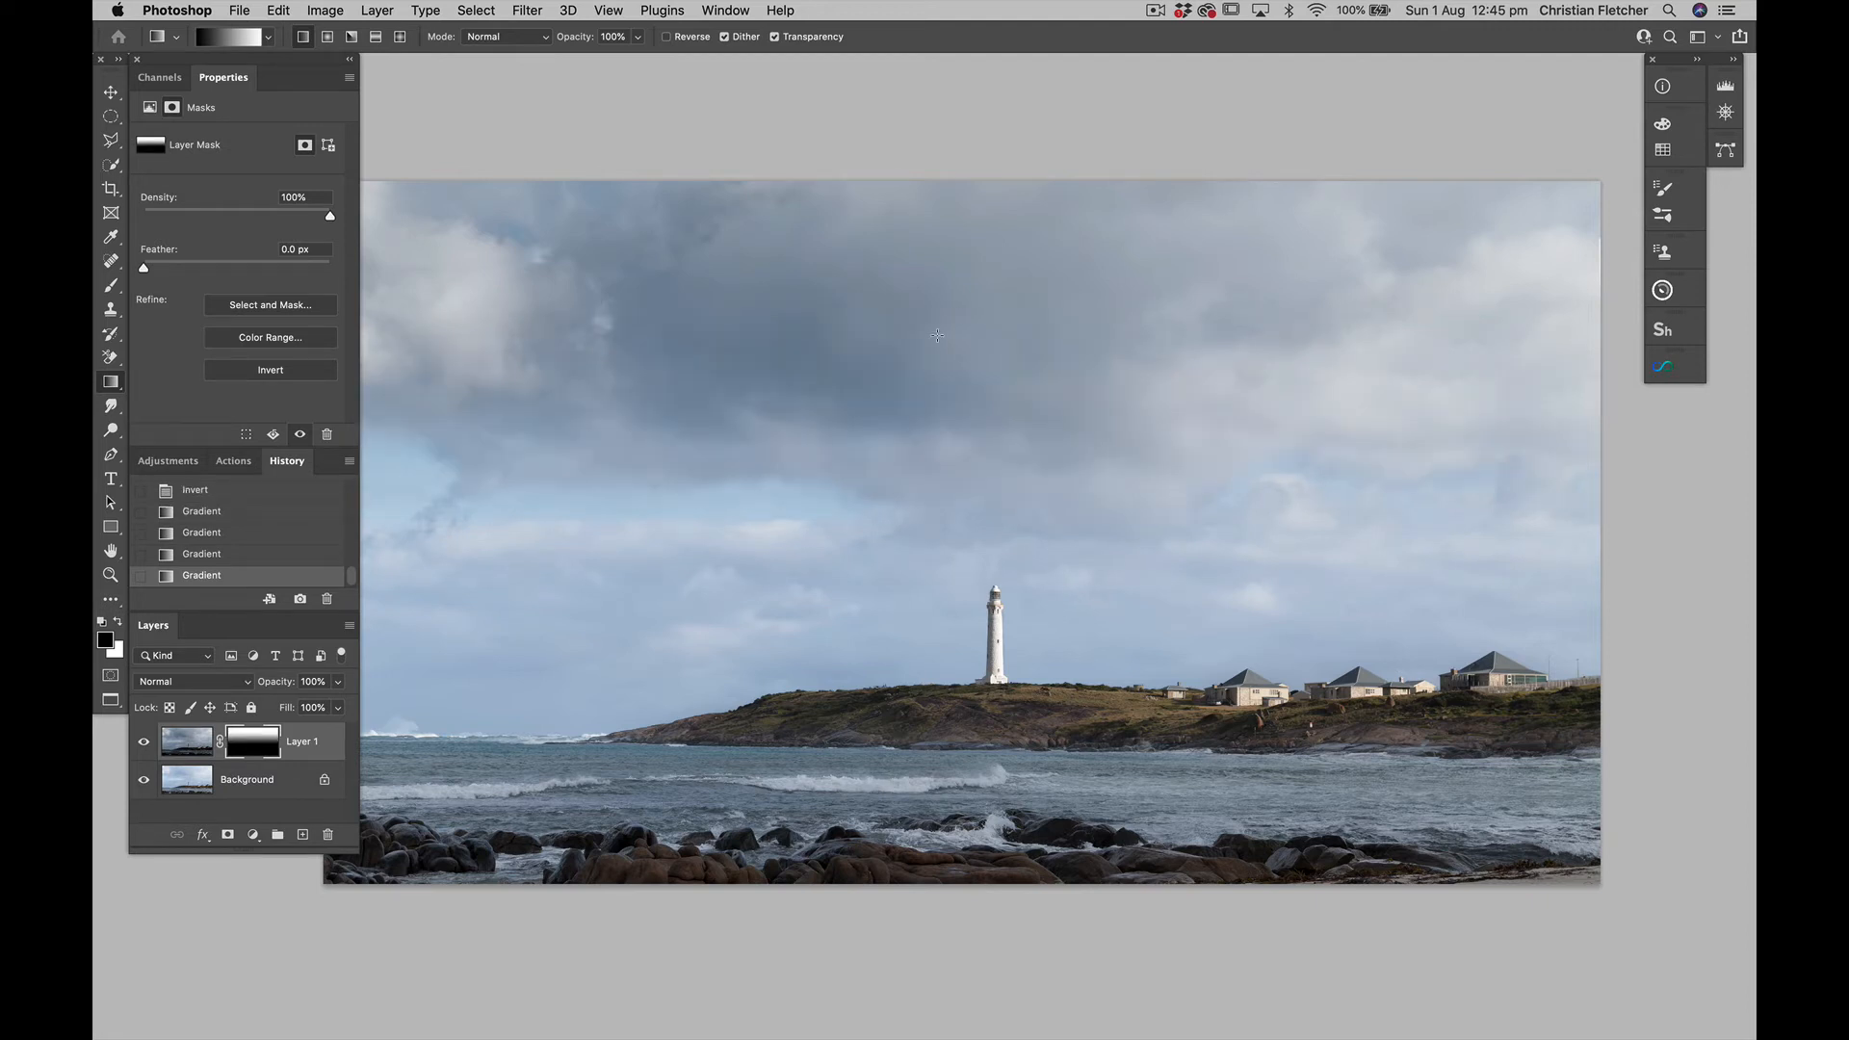
scroll(916, 380, down, 2)
scroll(916, 380, left, 1)
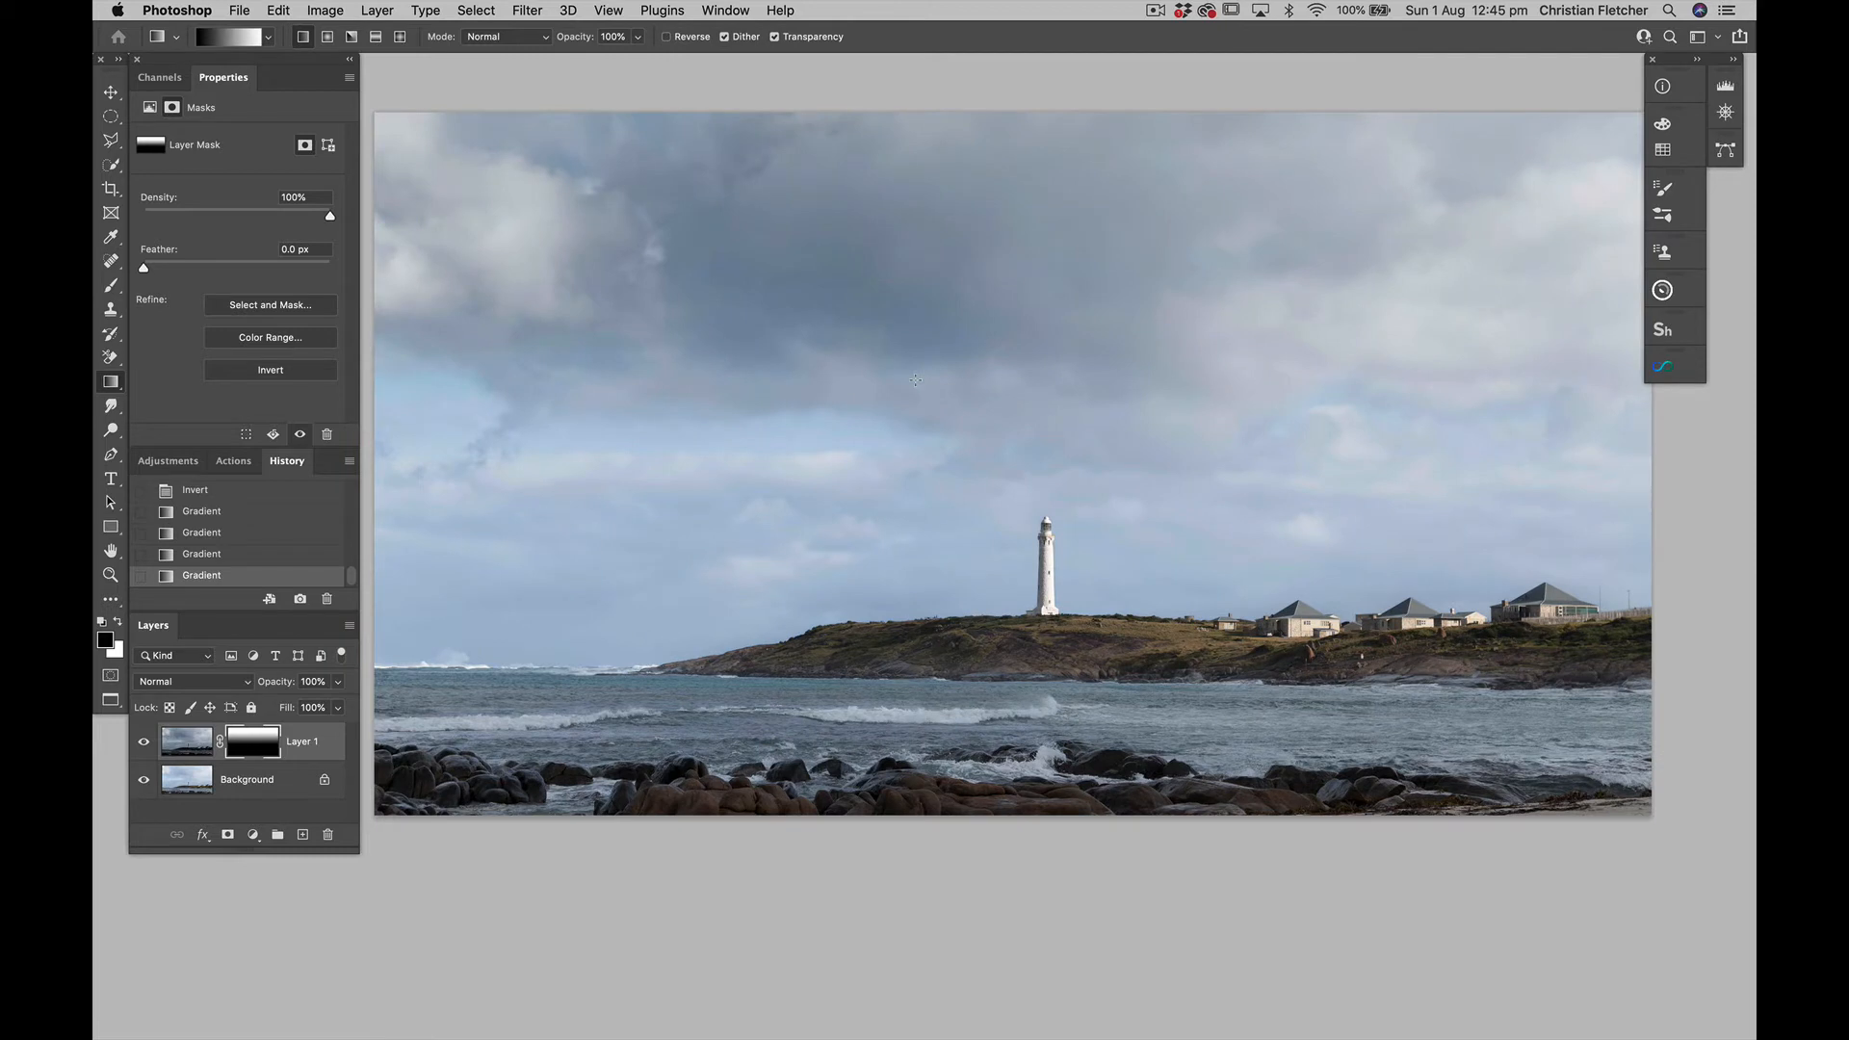
scroll(916, 380, up, 1)
scroll(916, 380, left, 1)
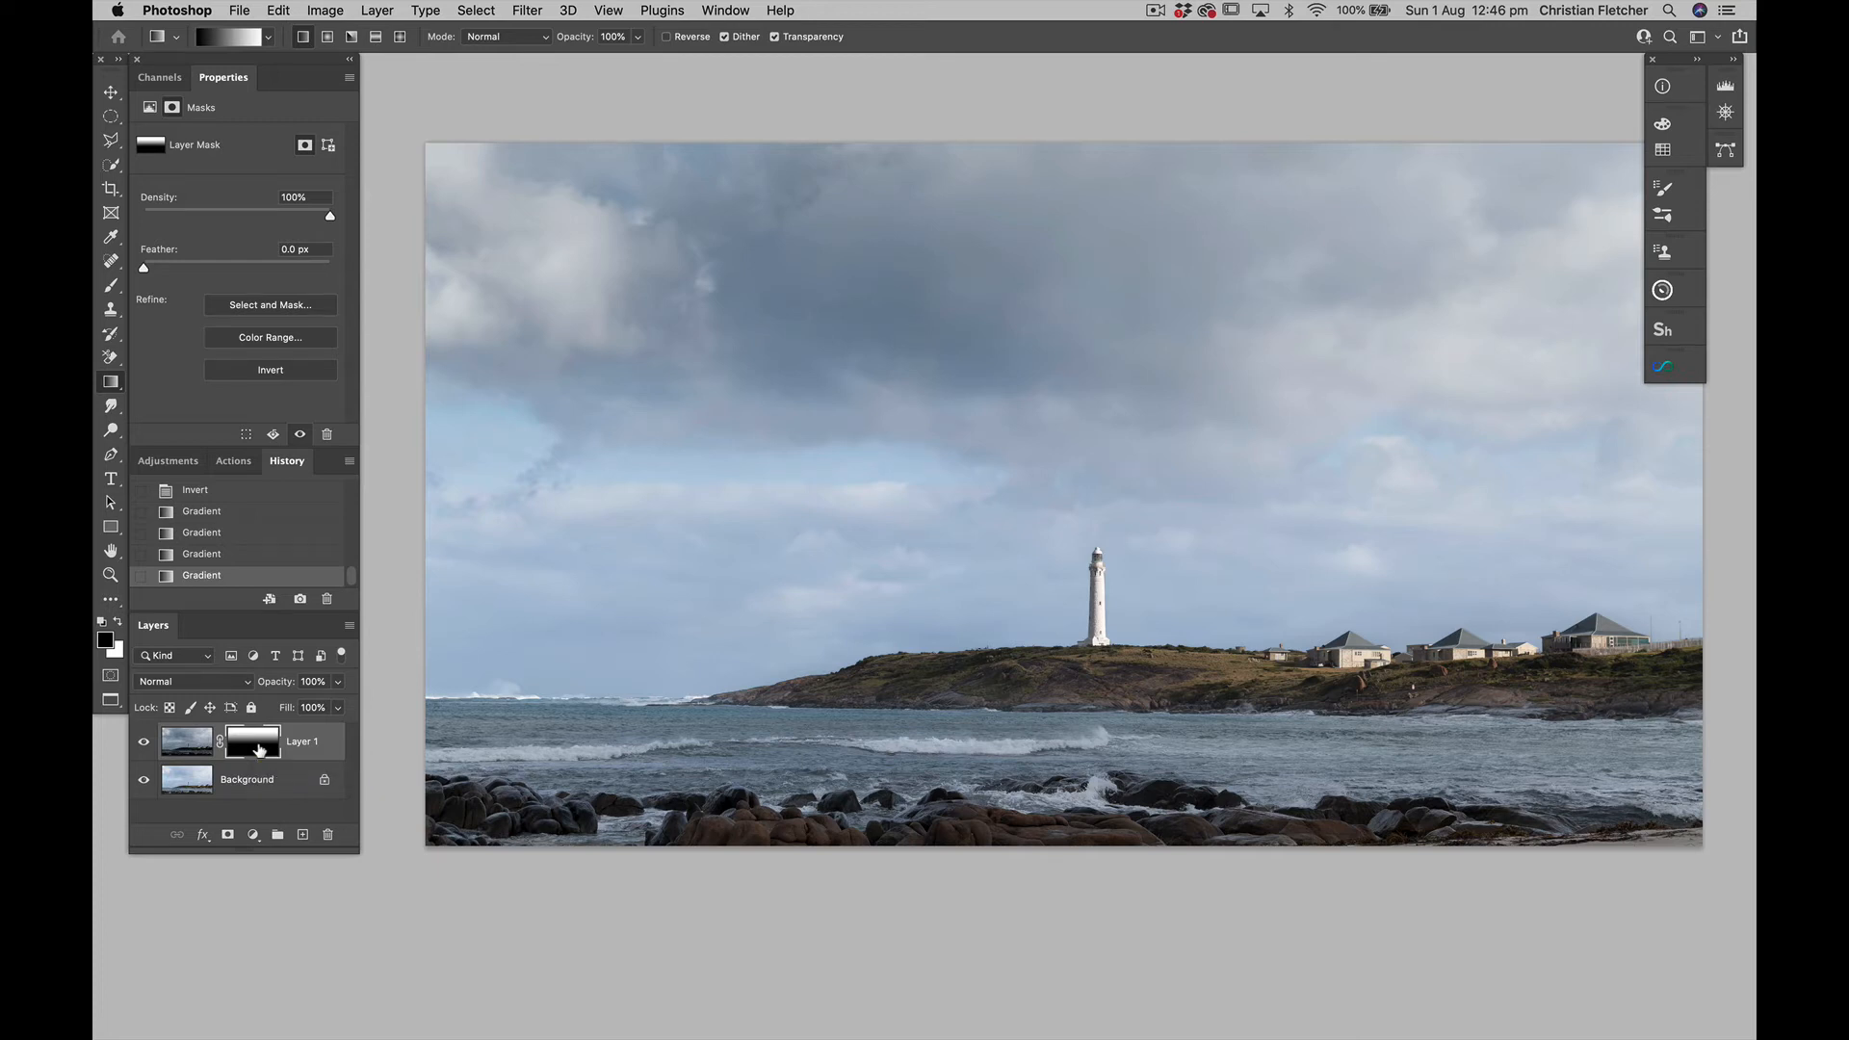
Fill Layer 1's mask with black and invert it to white
key(alt+BackSpace)
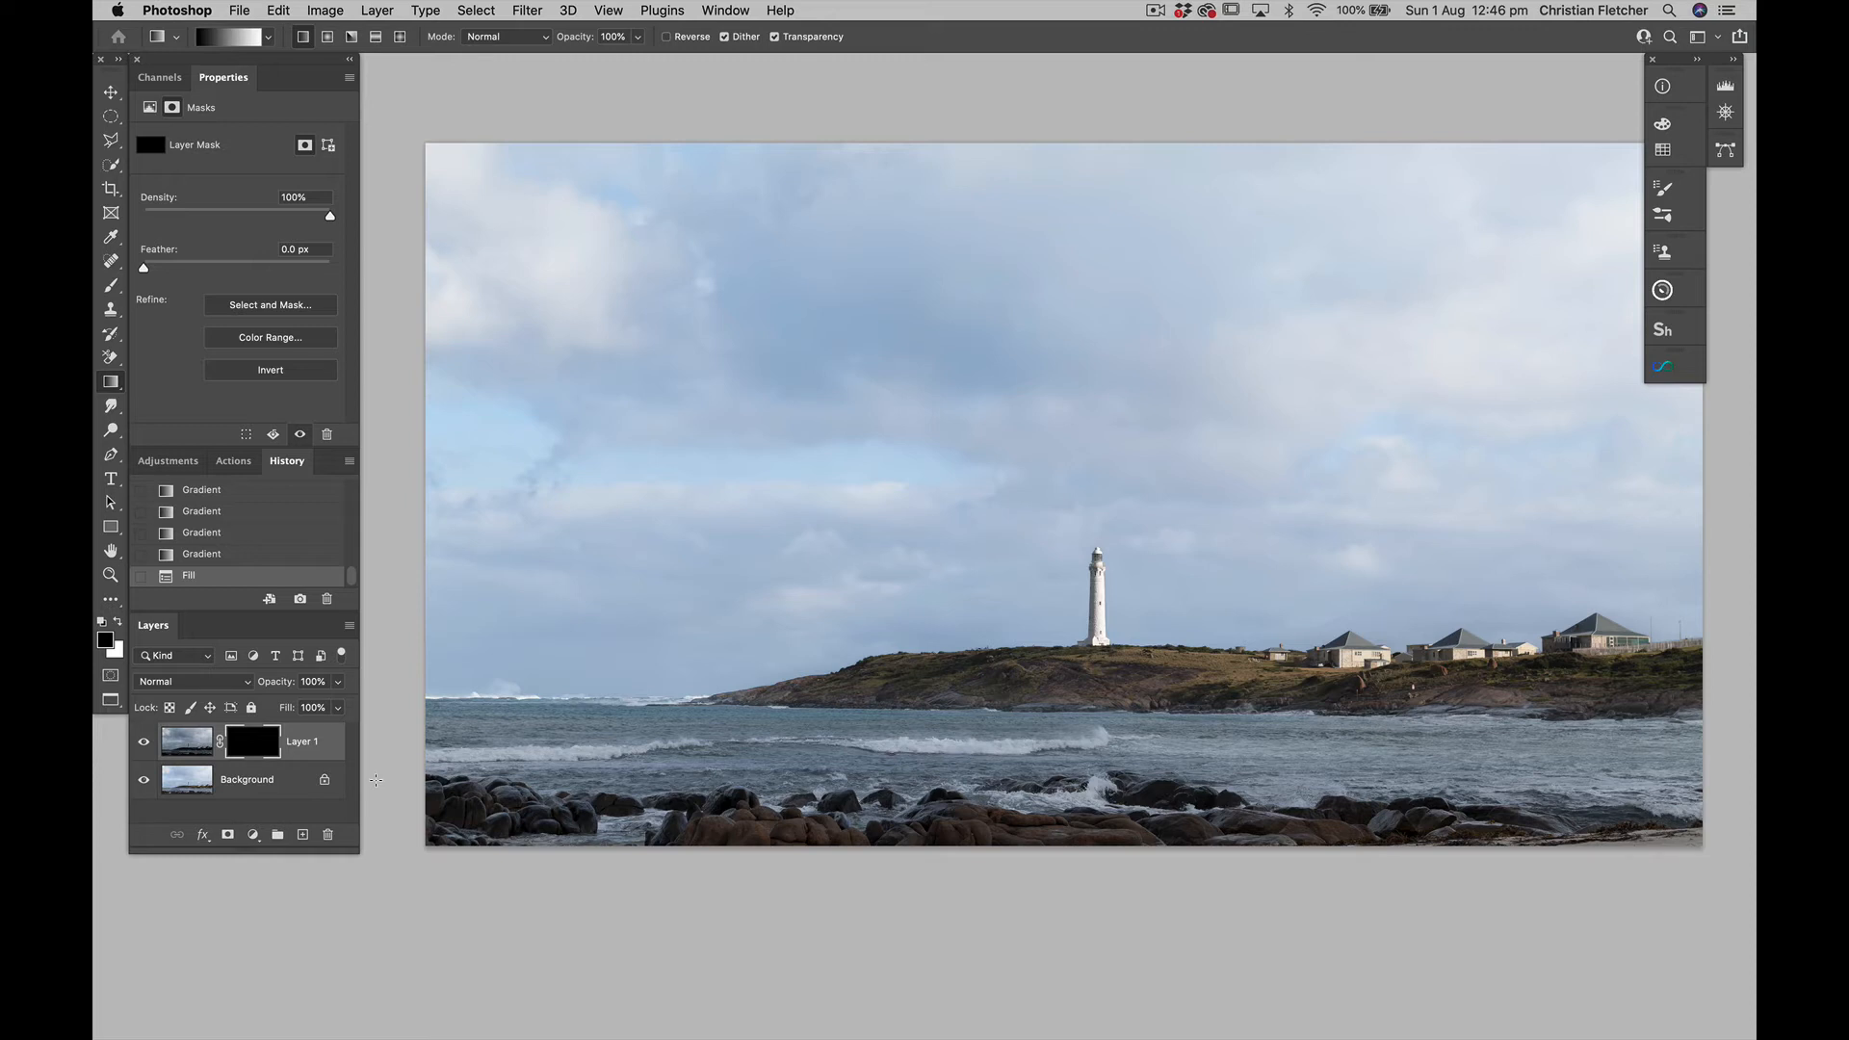
scroll(676, 642, right, 3)
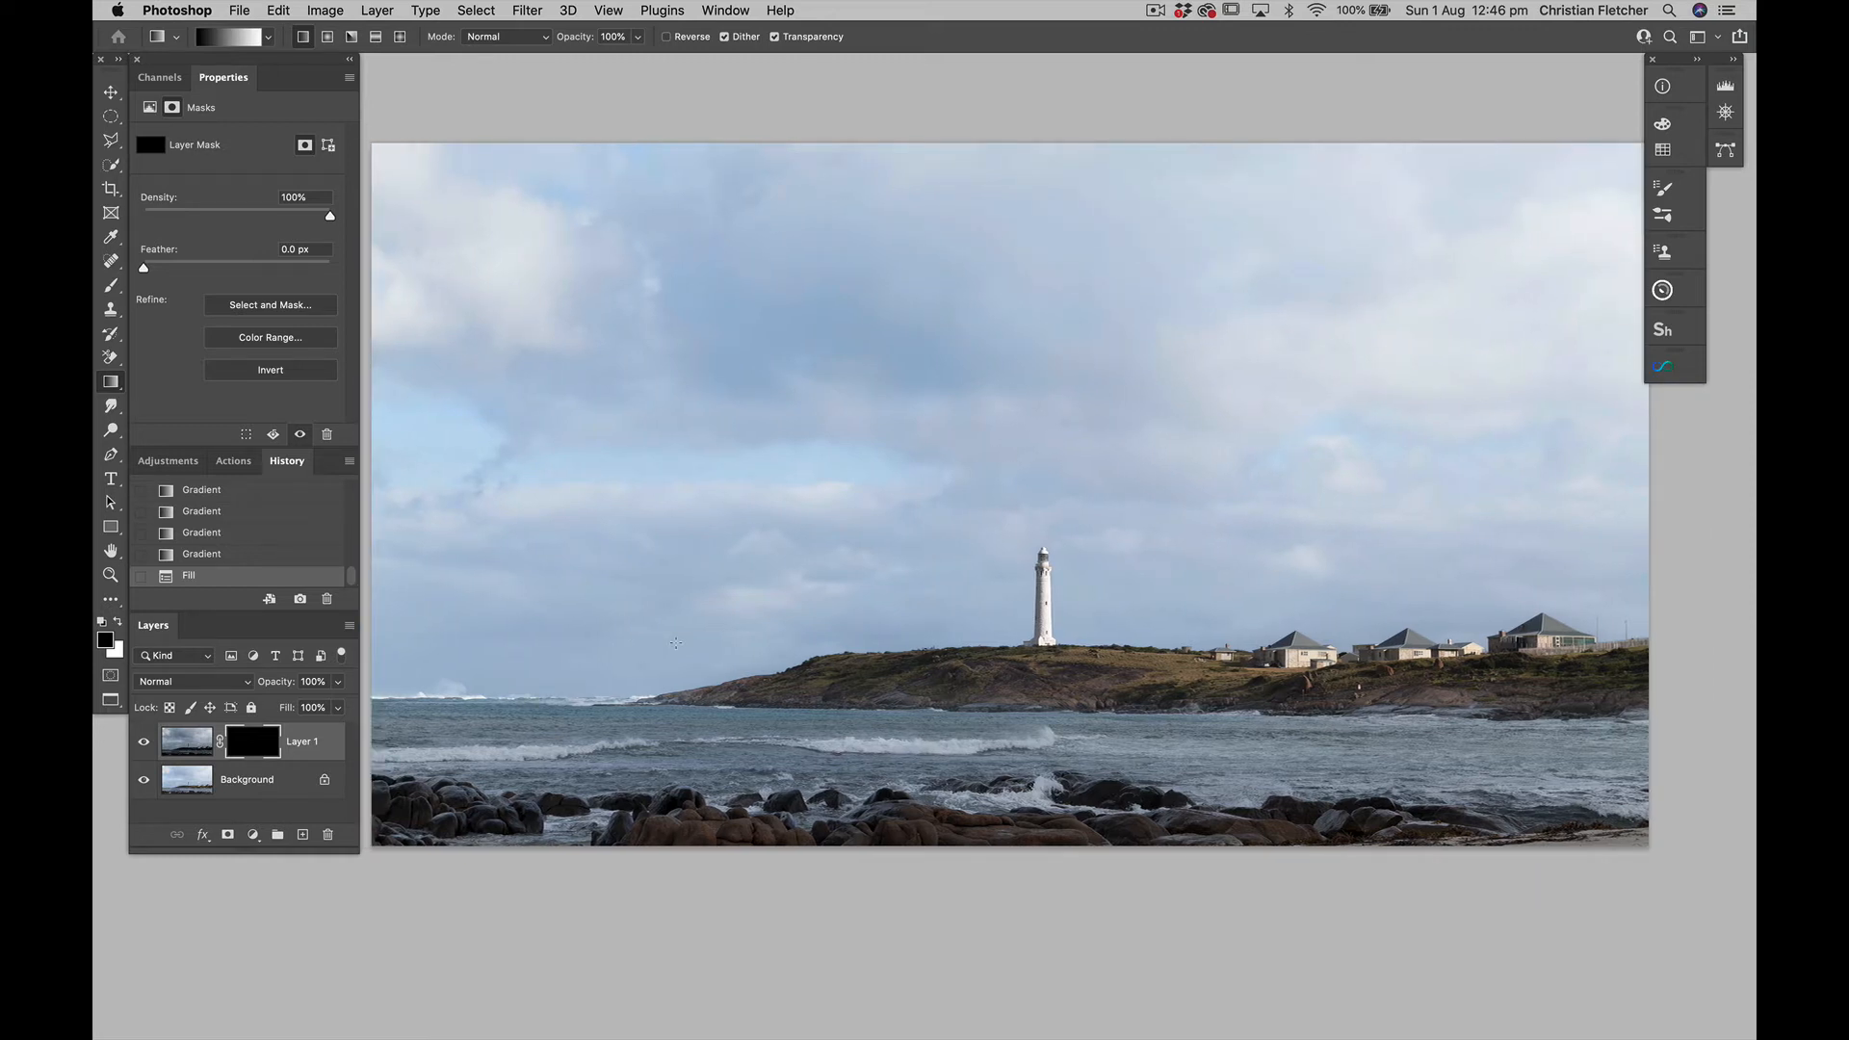
key(super+i)
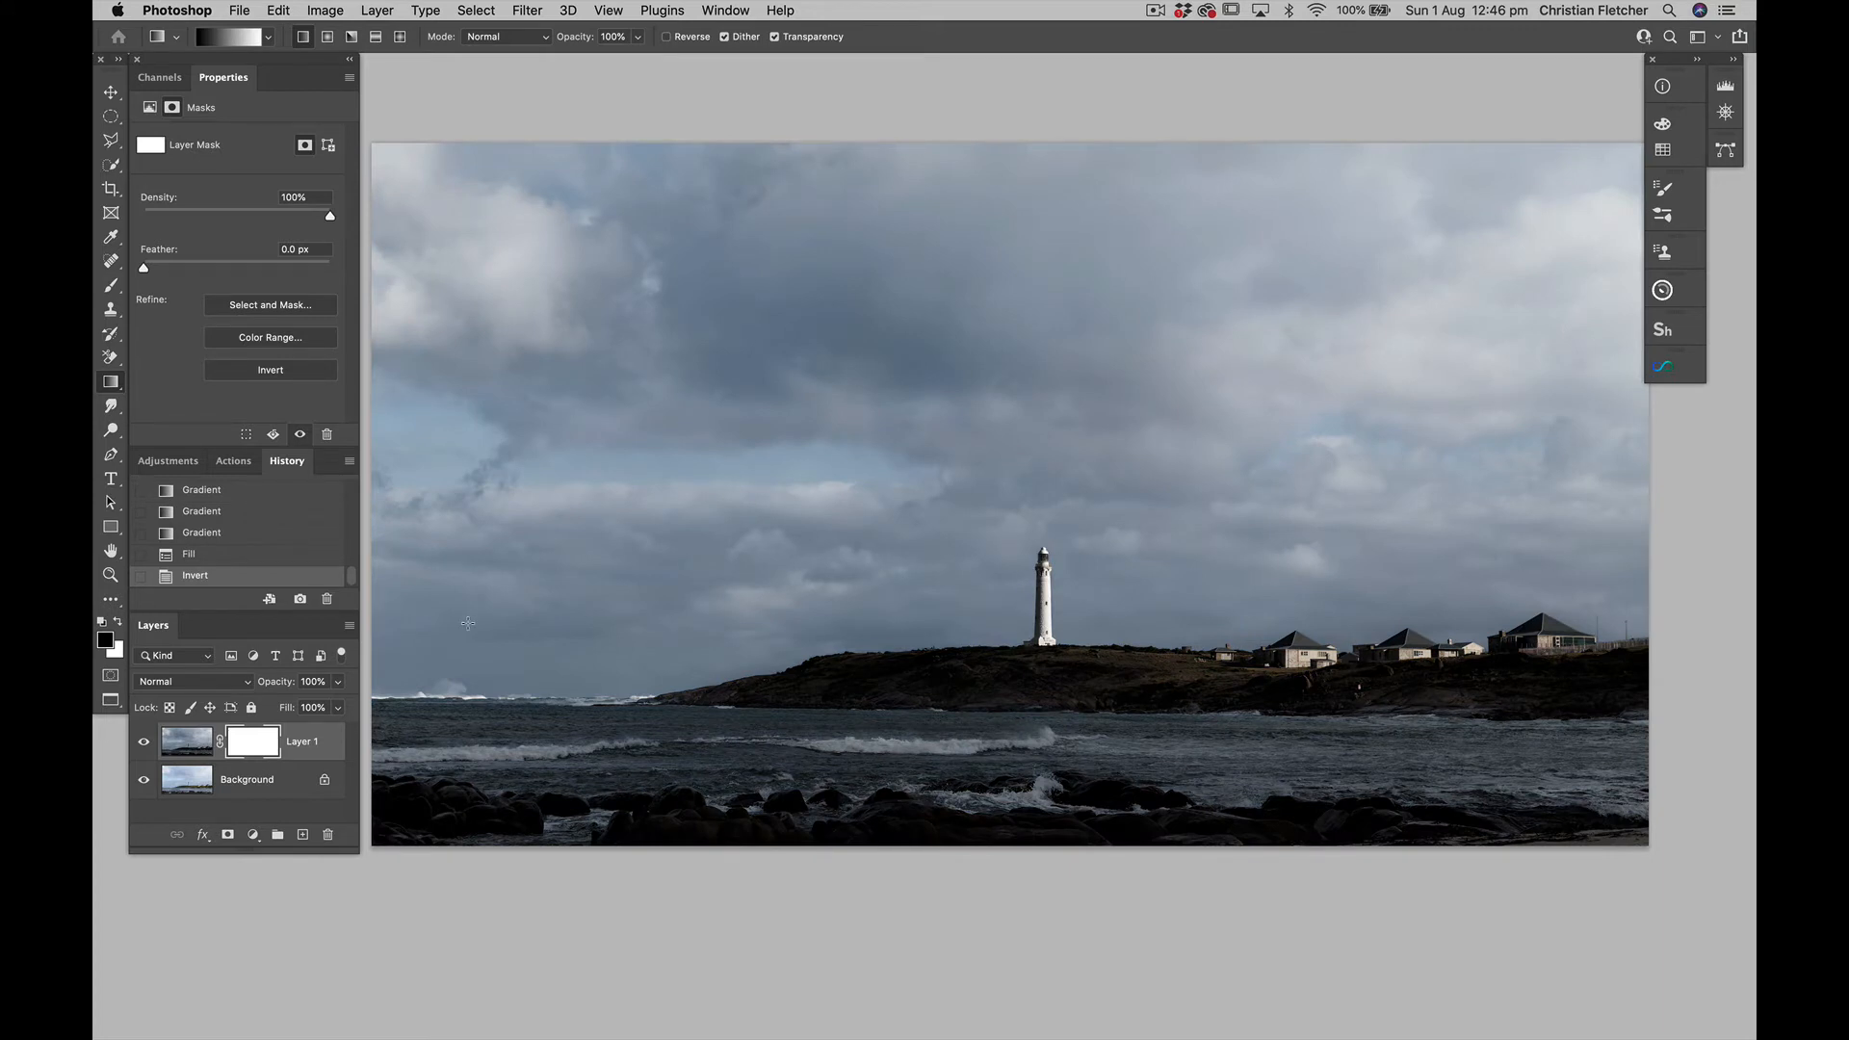
Dab black on Layer 1's mask over the houses and the sky at the opposite horizon with a 2000 px Overlay Brush at 30% opacity
key(b)
key(3)
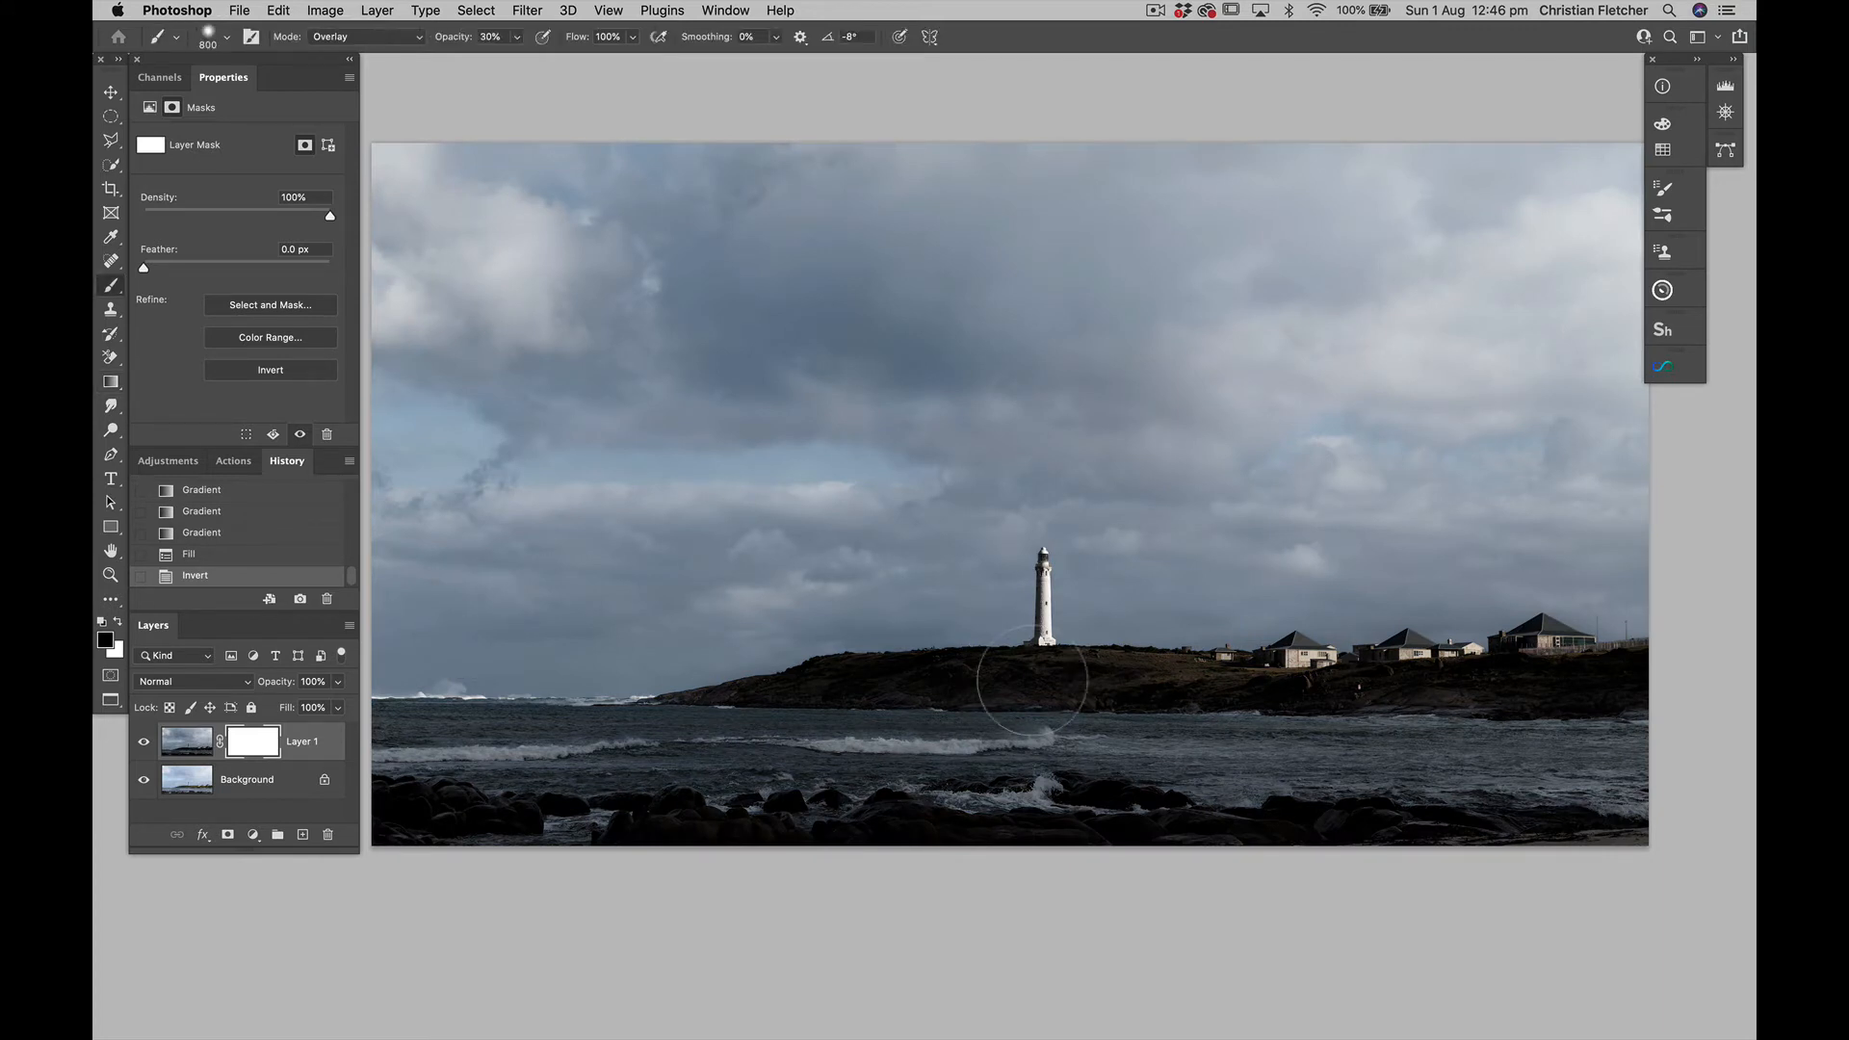
key(bracketright)
key(bracketright)
key(bracketright)
key(bracketright)
key(bracketright)
key(bracketright)
drag(1601, 575, 1587, 583)
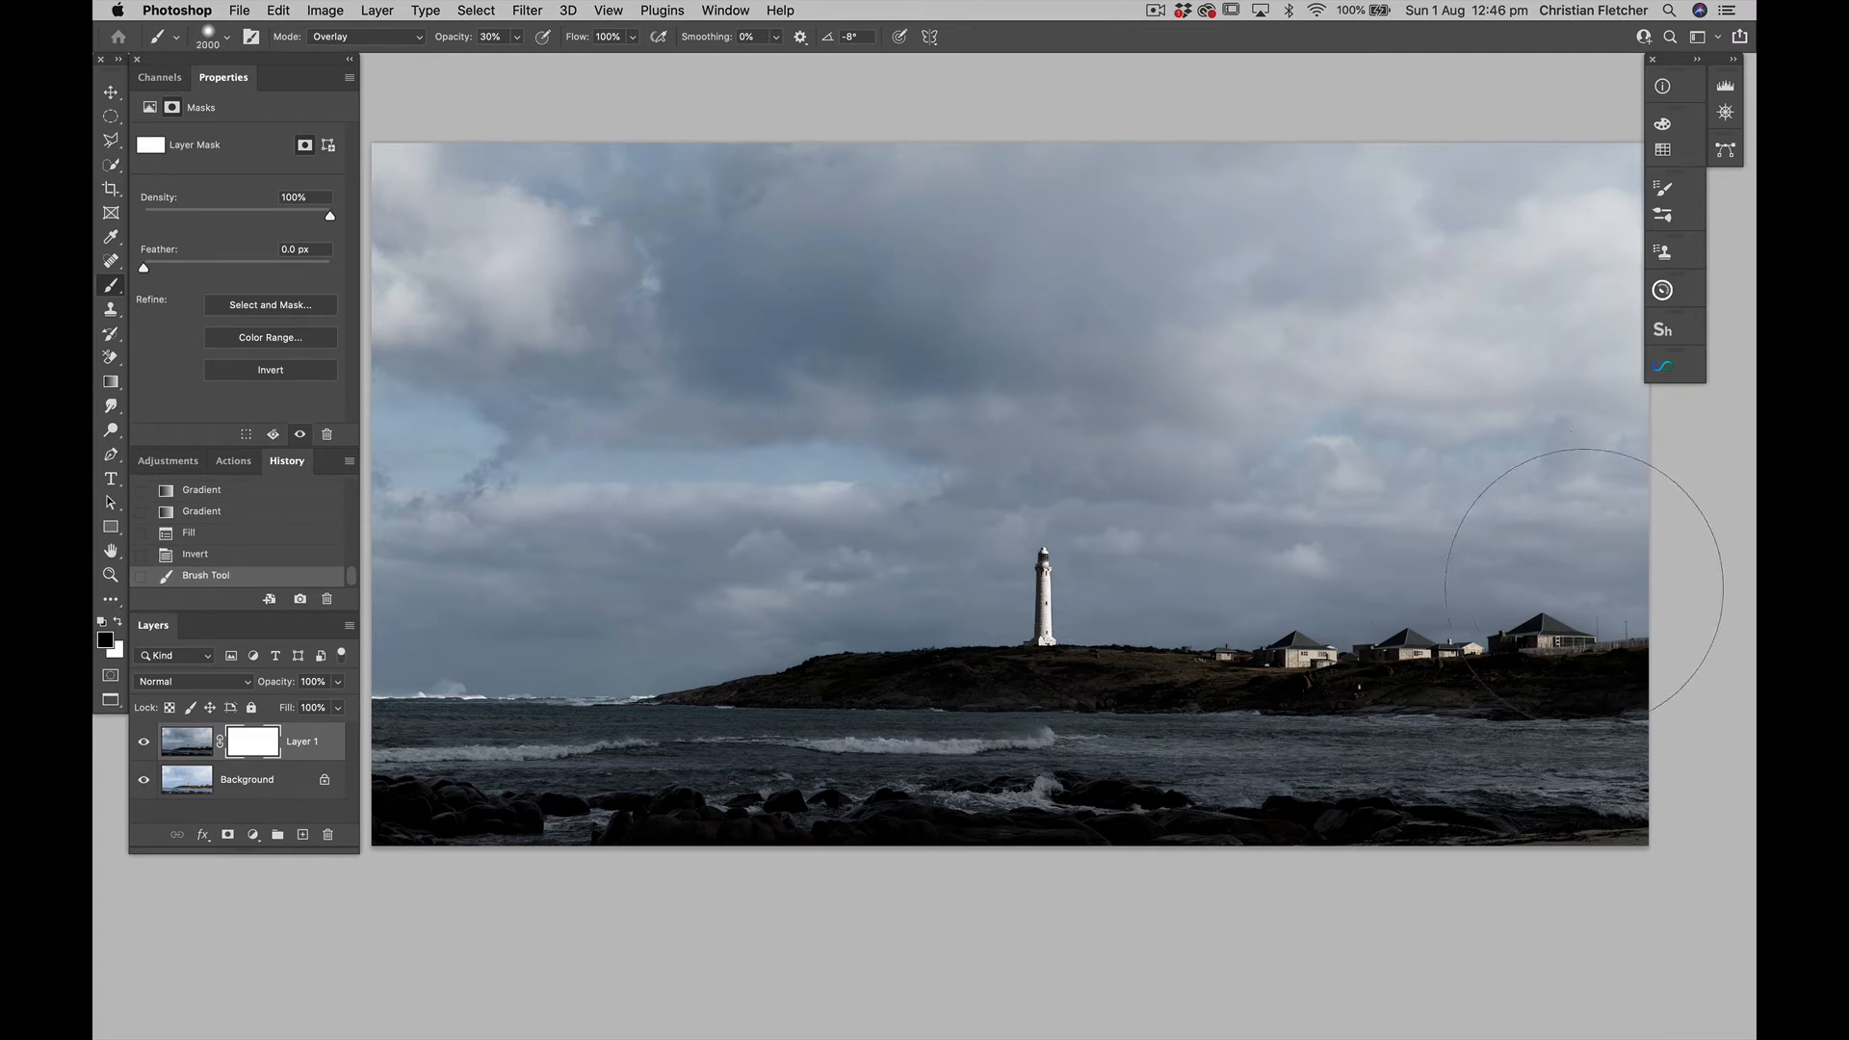
click(1584, 584)
click(477, 616)
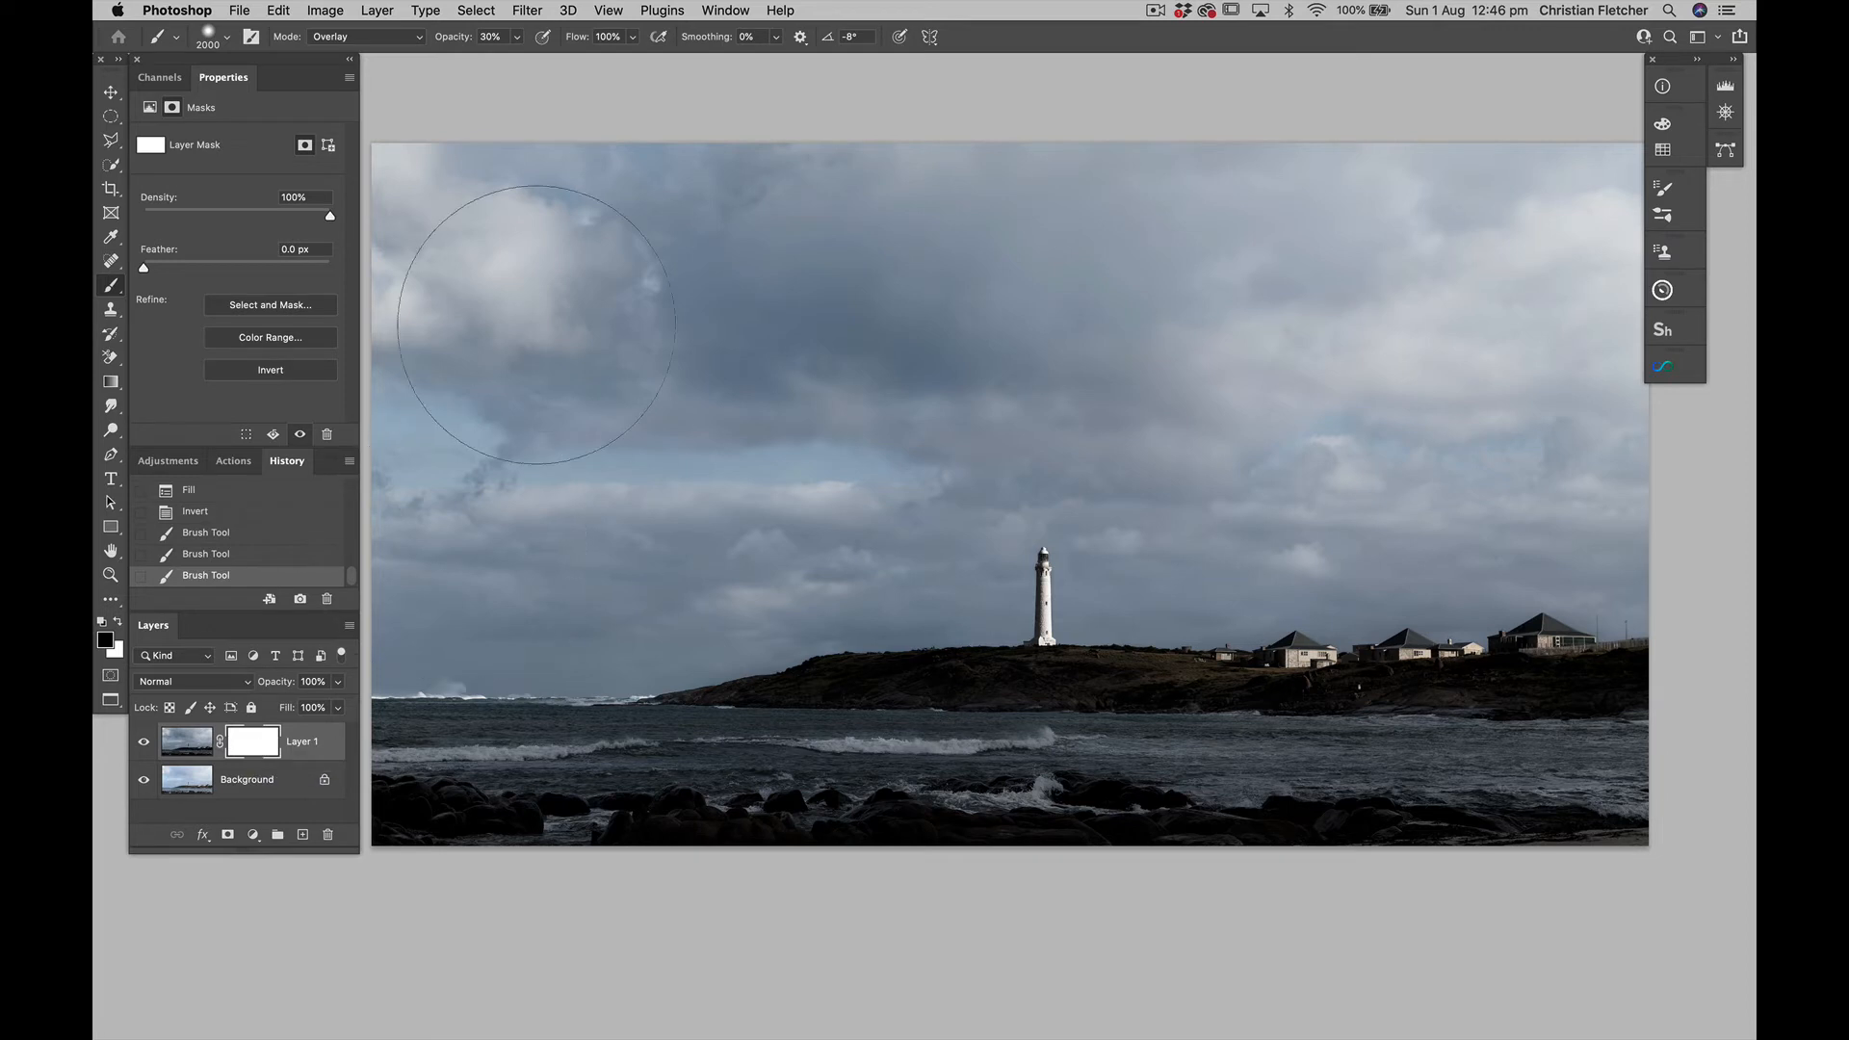
Set the Brush to Normal mode and paint a black band along the horizon and headland on Layer 1's mask at 30% opacity
click(417, 38)
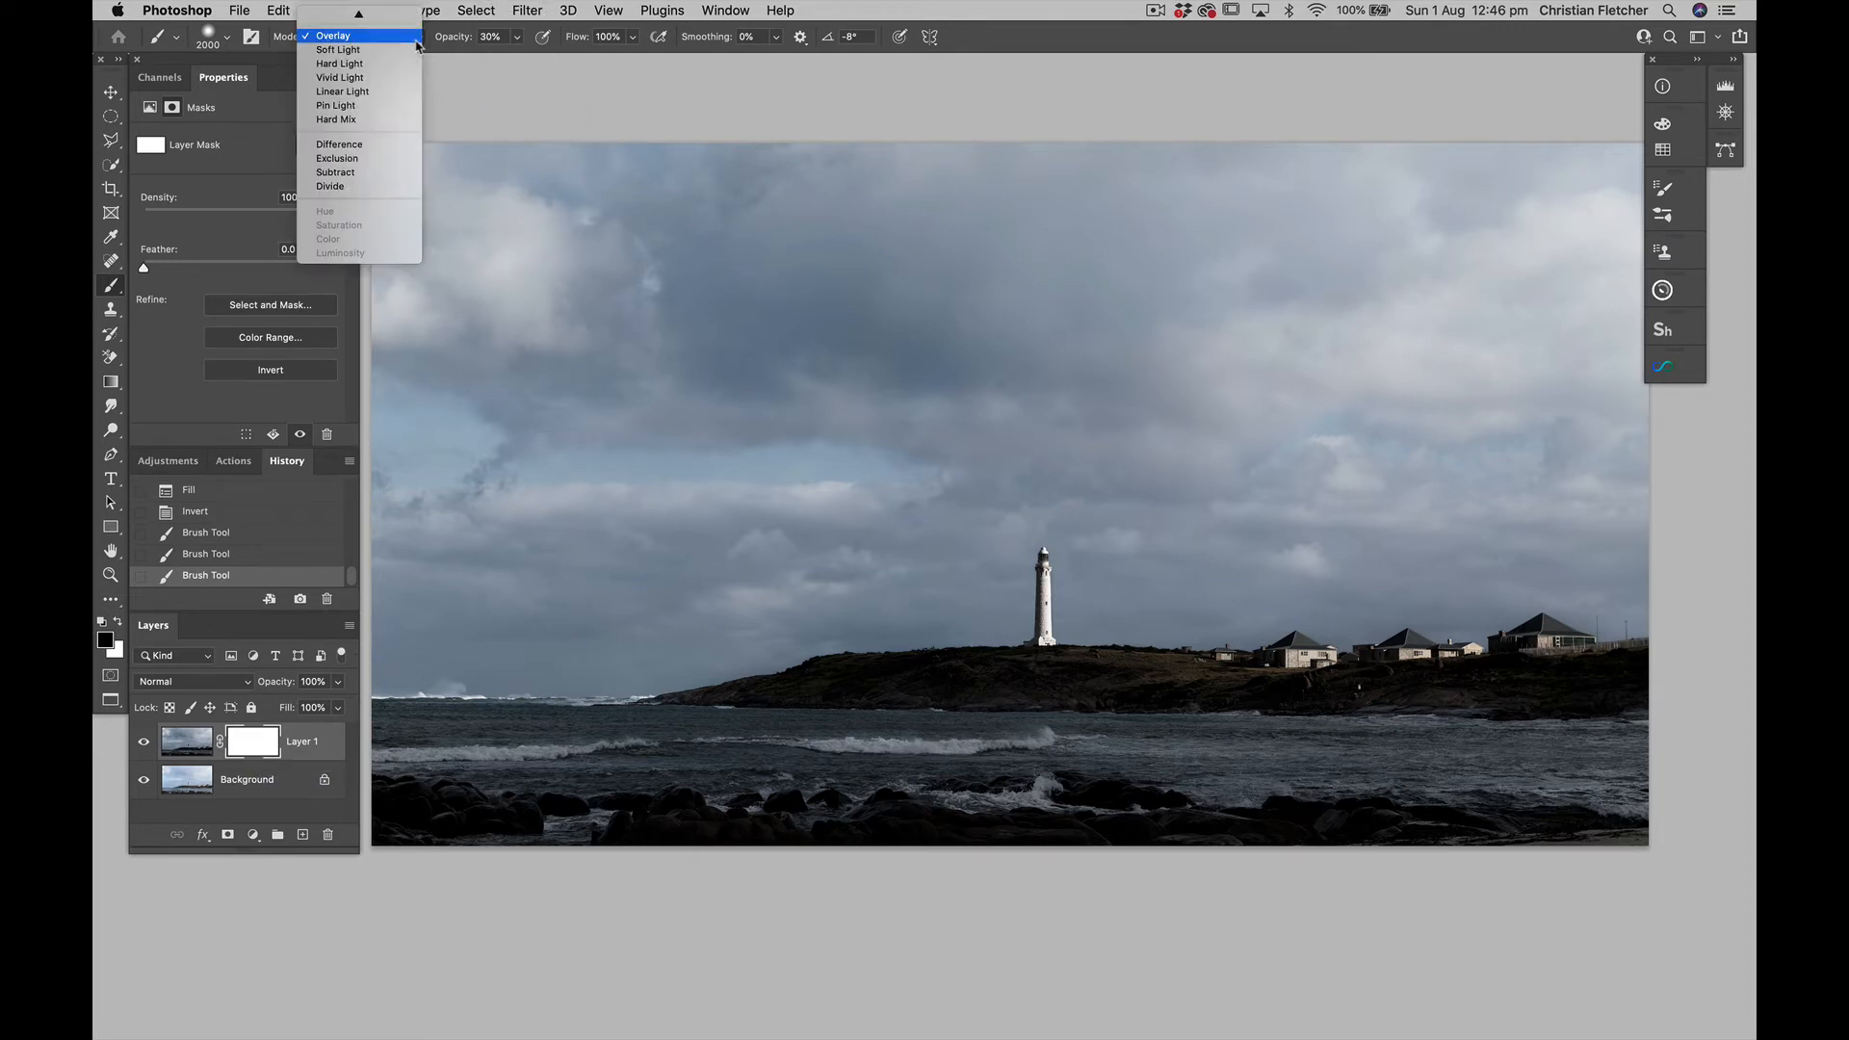
mouse_move(358, 13)
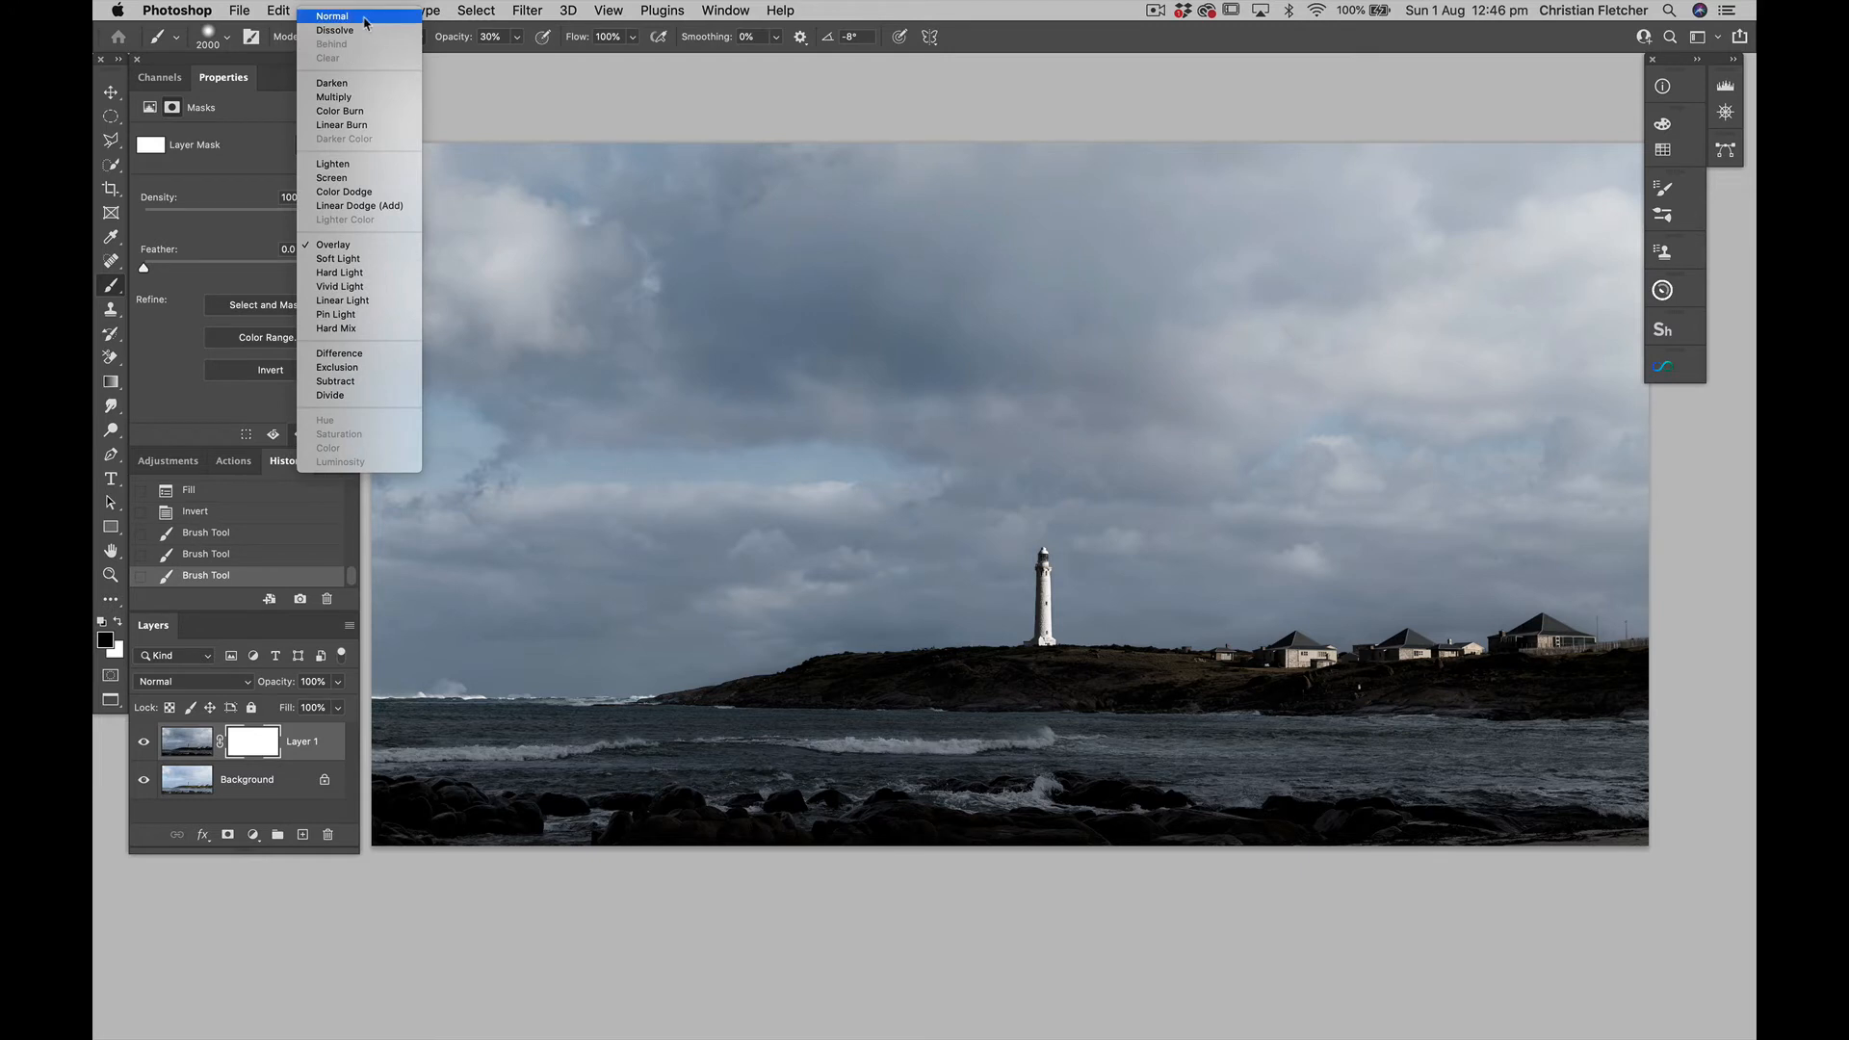
click(364, 17)
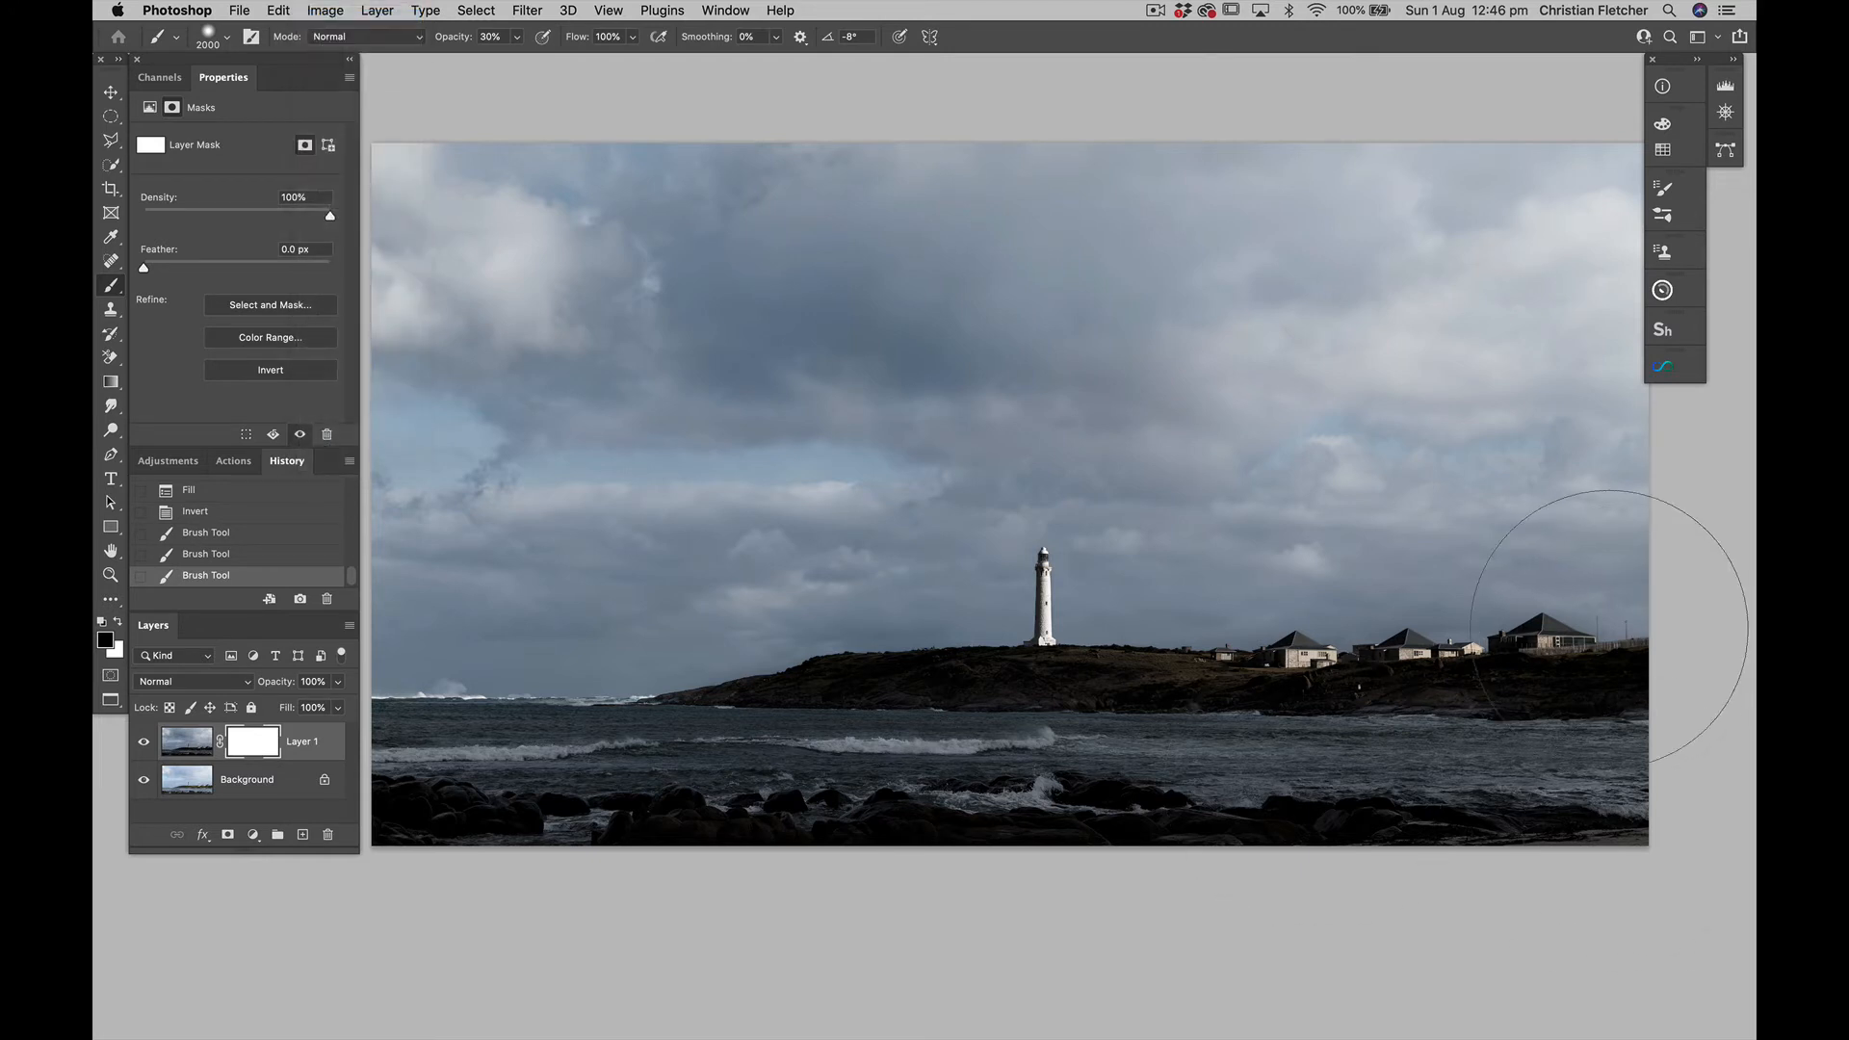
click(1614, 627)
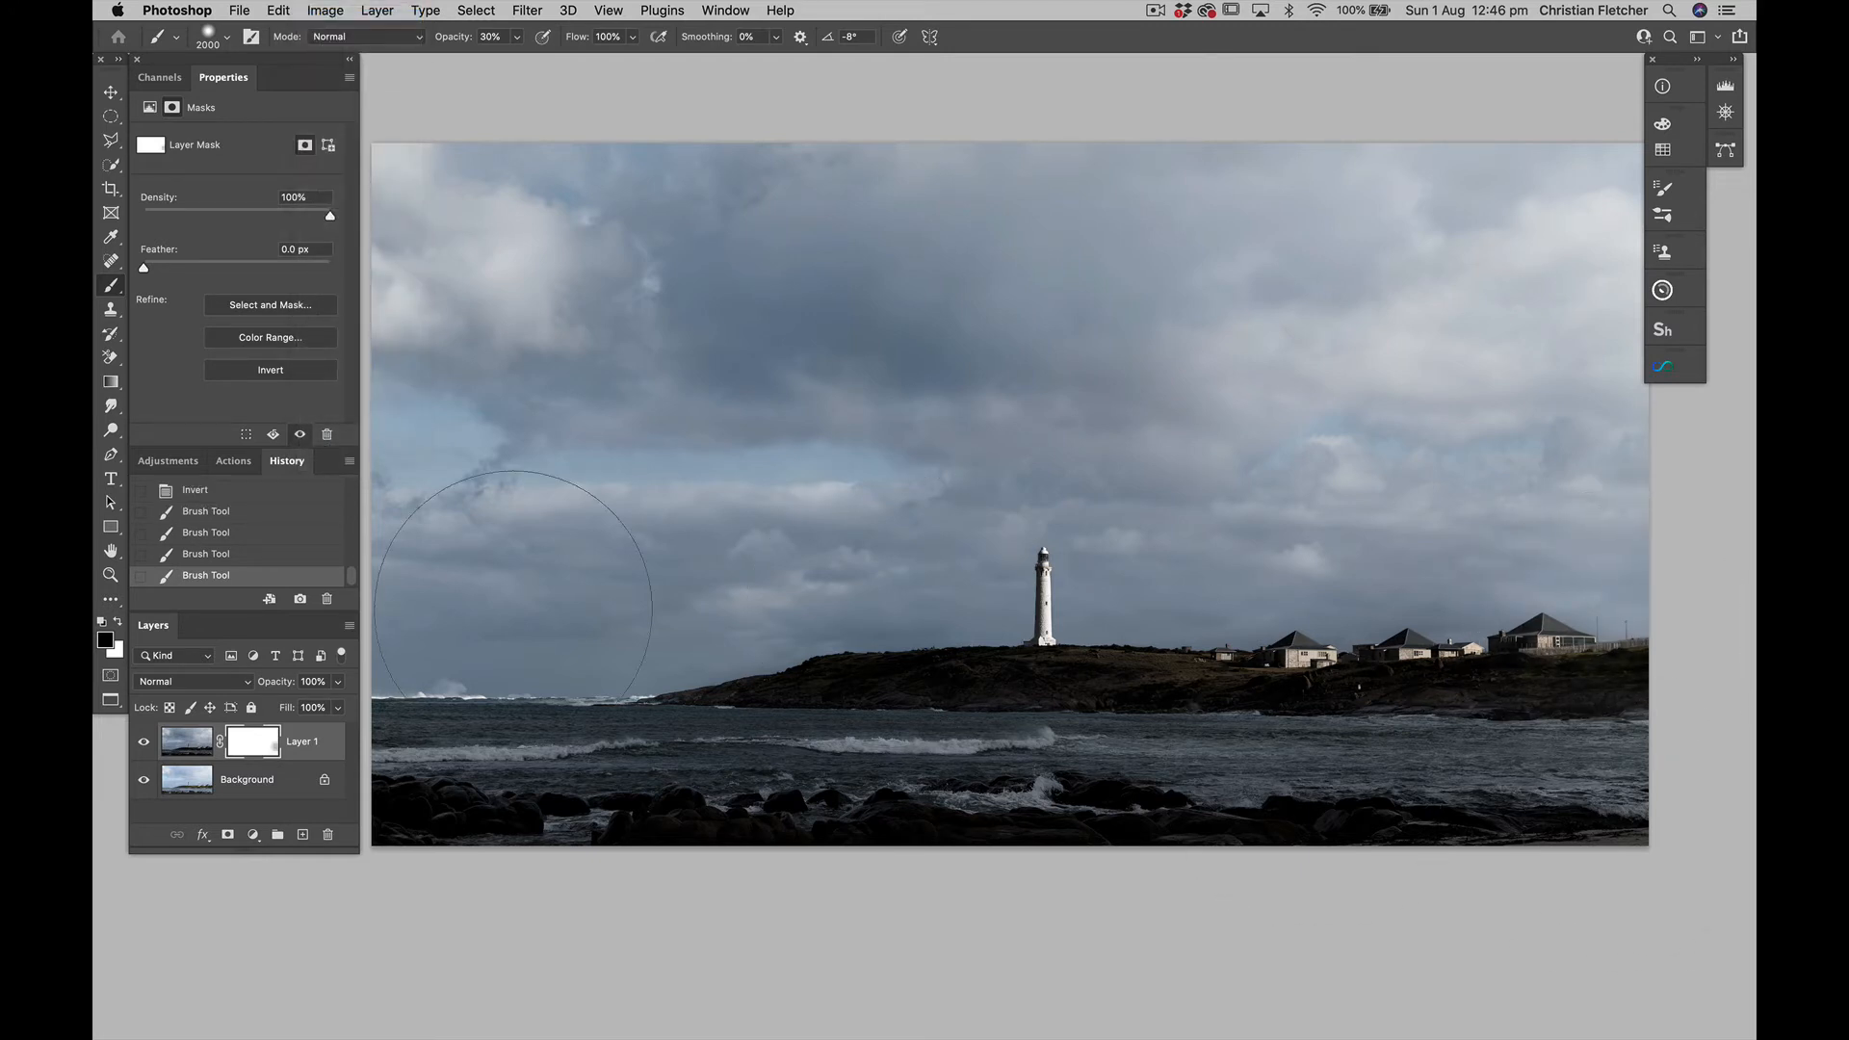
shift+click(433, 628)
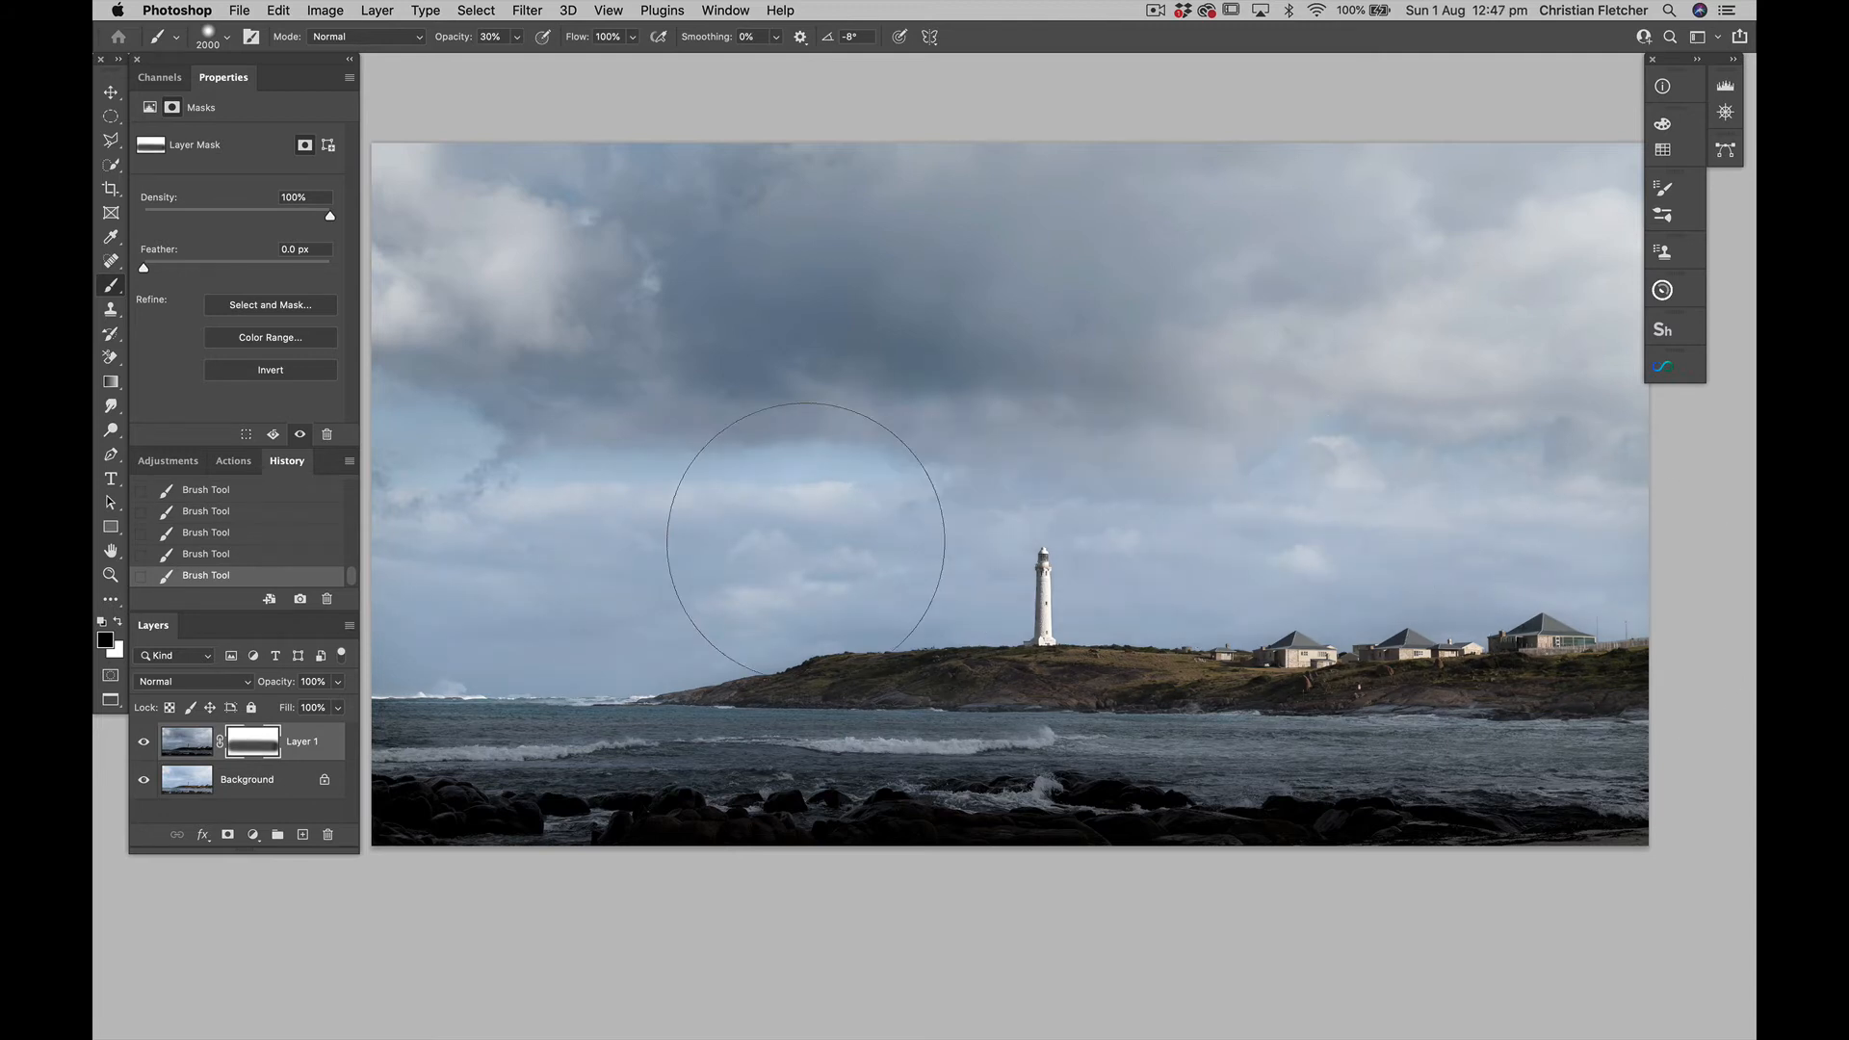
Paint black across the lower sky and the sea on Layer 1's mask with the 2000 px brush at 30% opacity
mouse_move(669, 507)
mouse_down()
mouse_move(626, 353)
mouse_move(744, 493)
mouse_up()
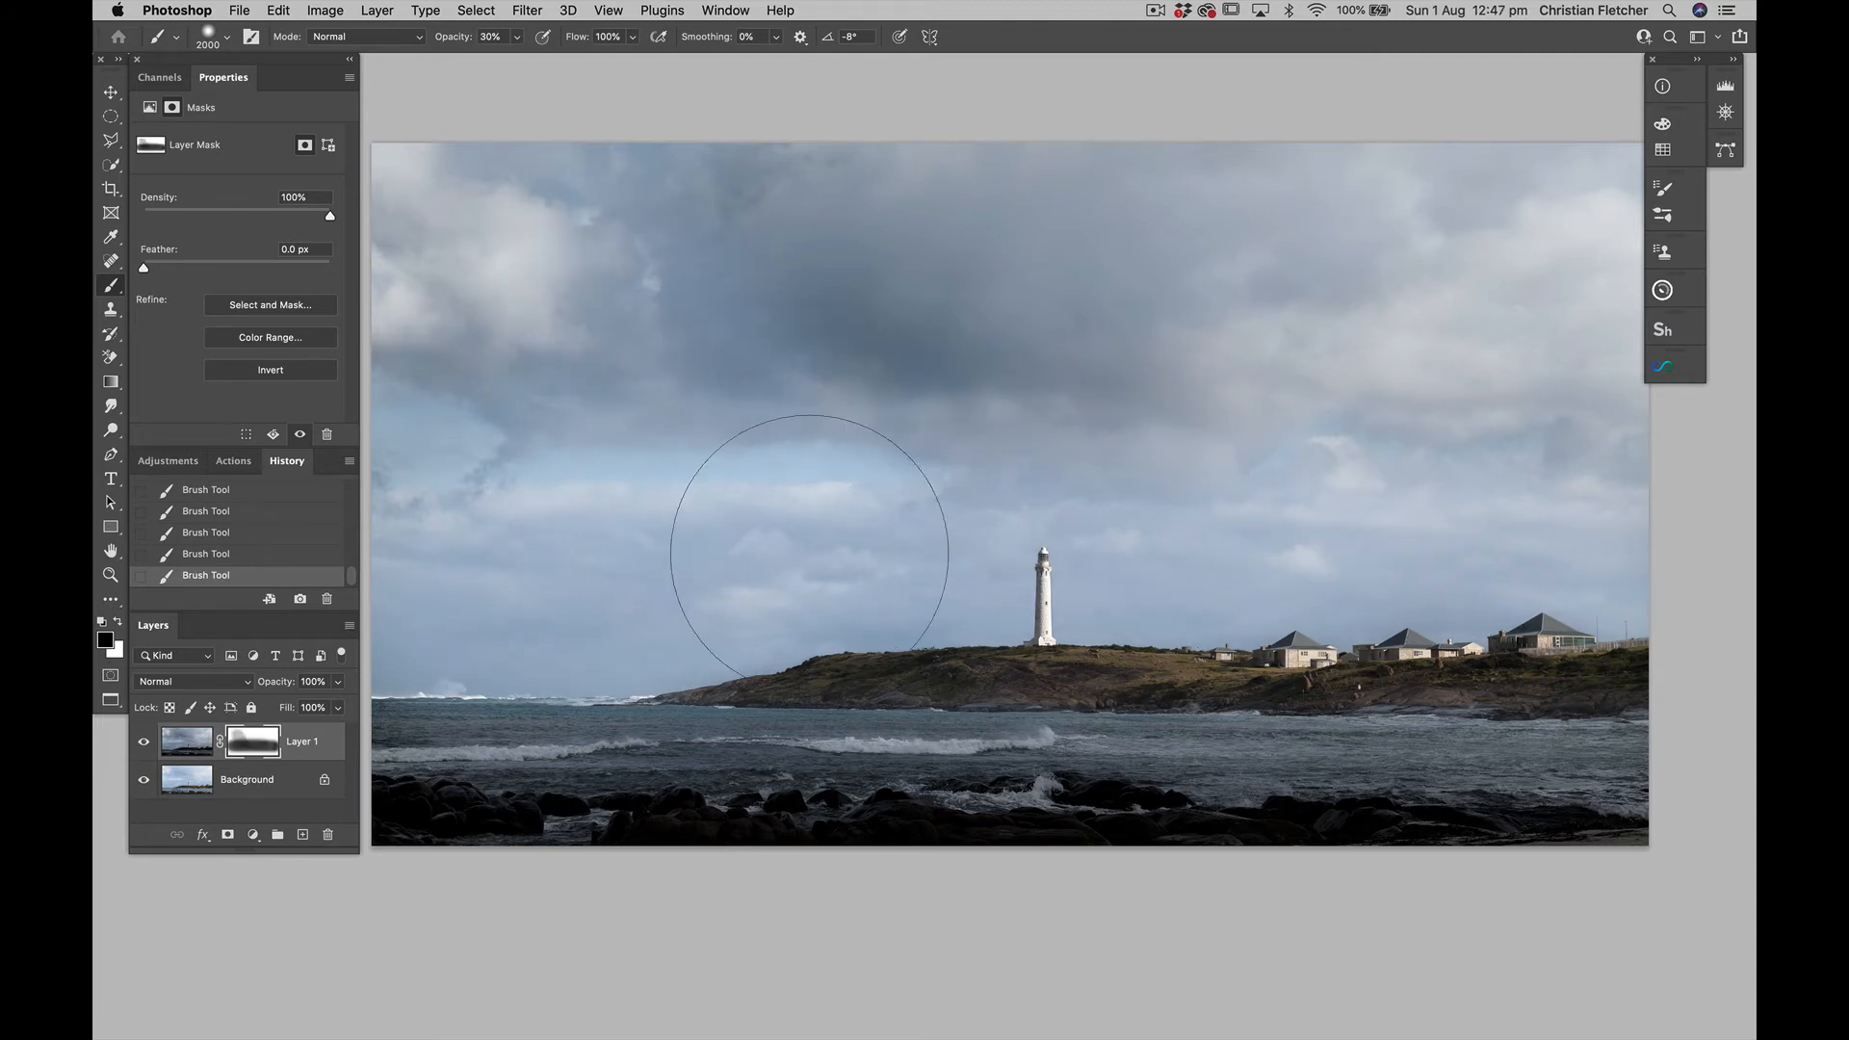
mouse_move(1001, 505)
mouse_down()
mouse_move(950, 461)
mouse_move(1302, 424)
mouse_move(1645, 315)
mouse_up()
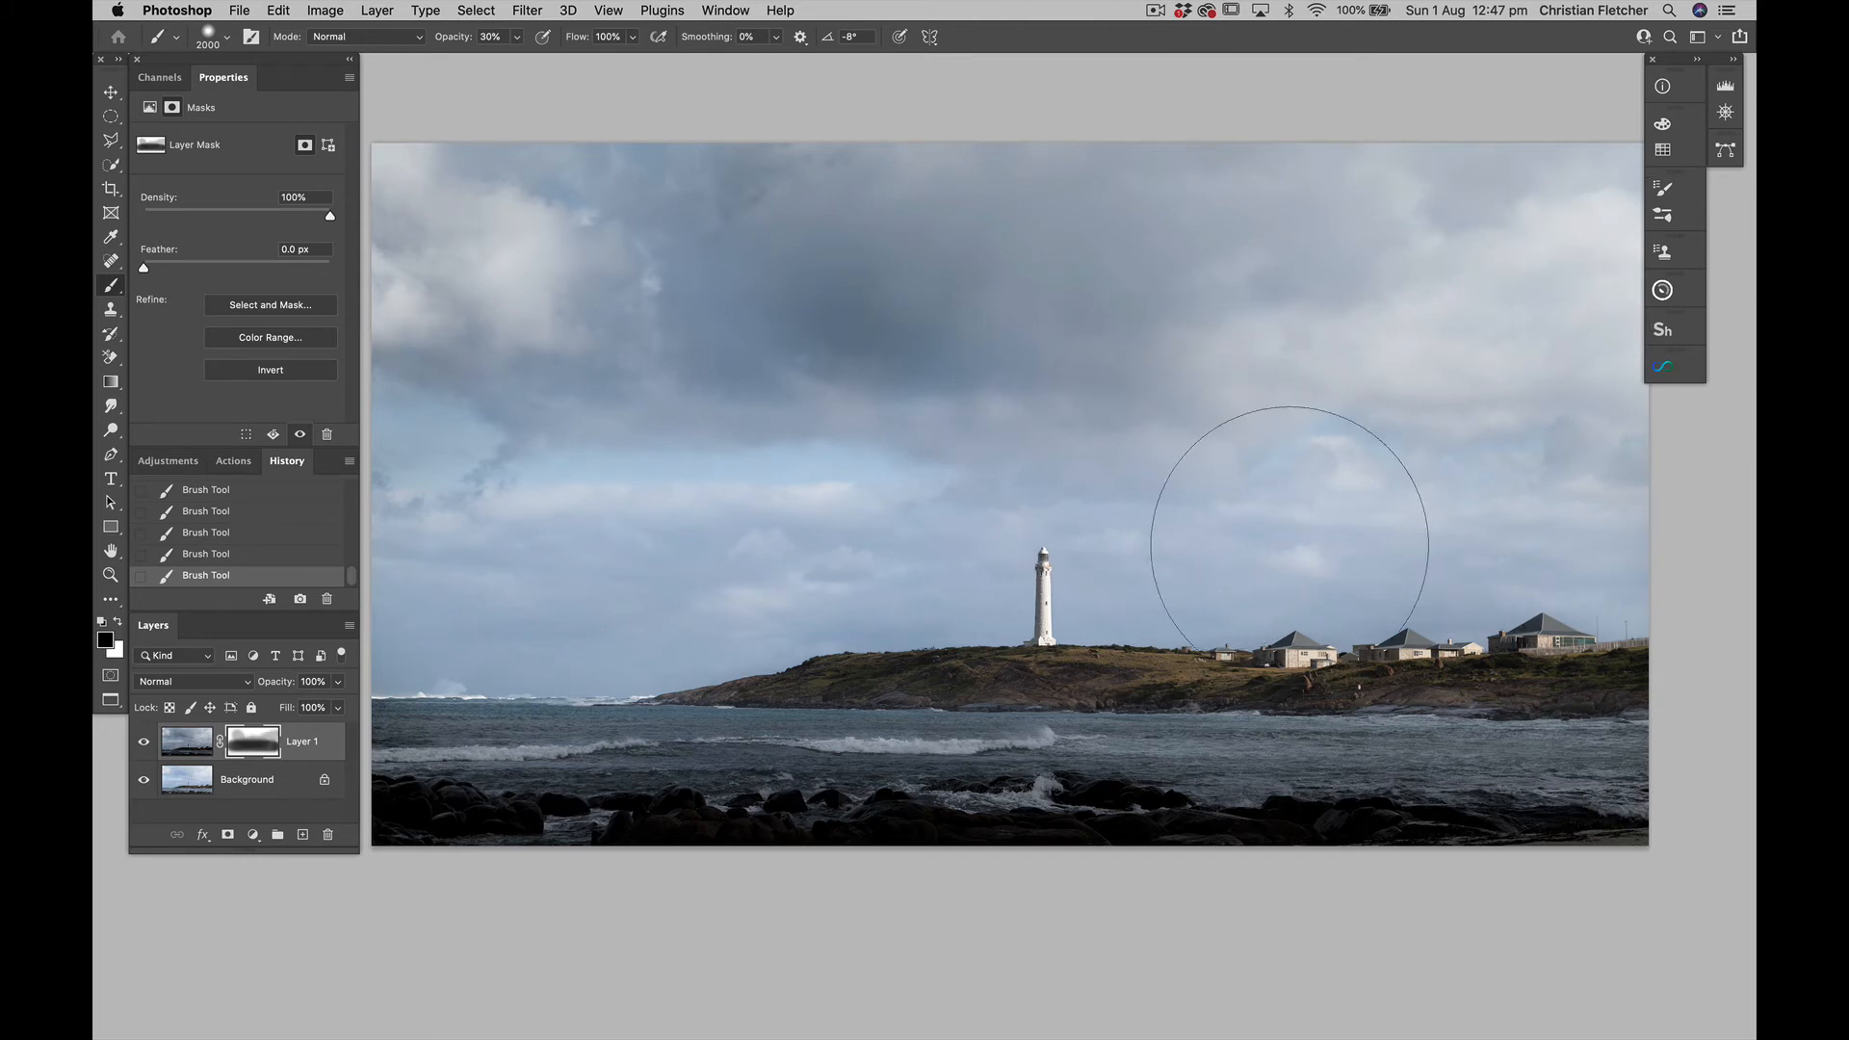
right_click(1377, 583)
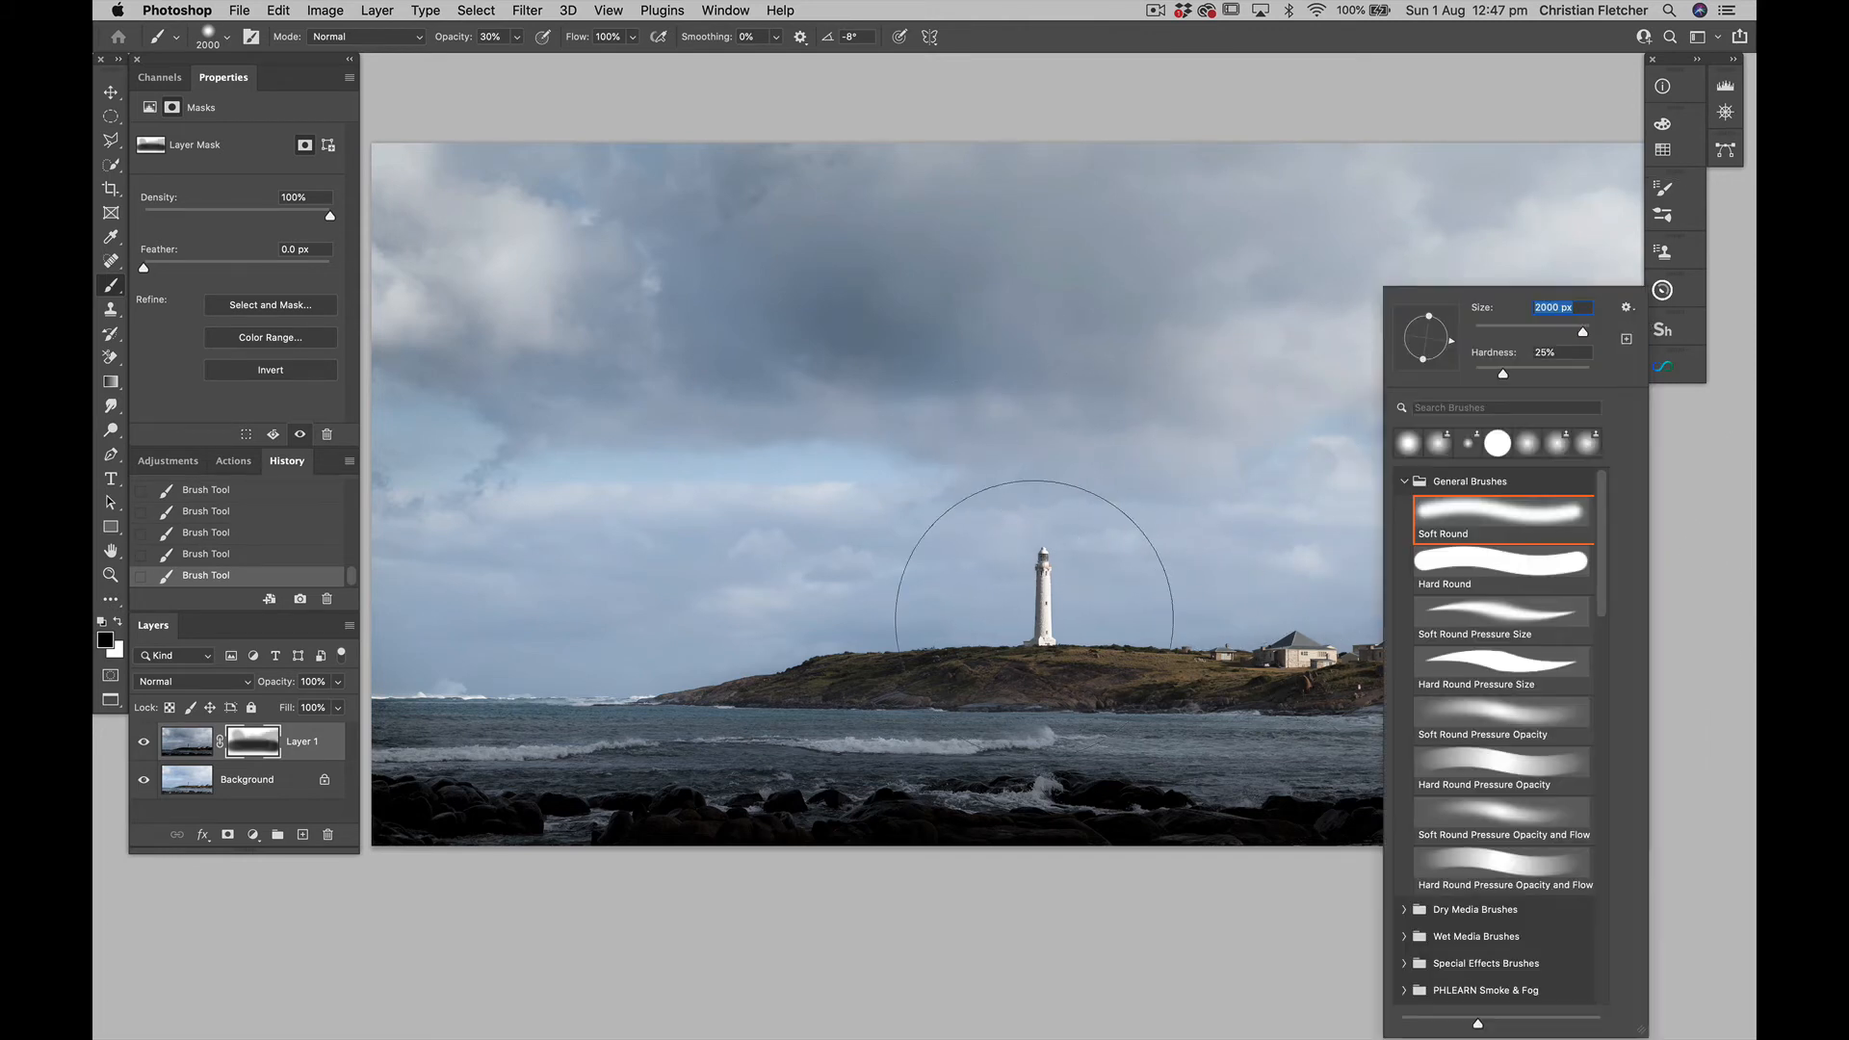
key(Return)
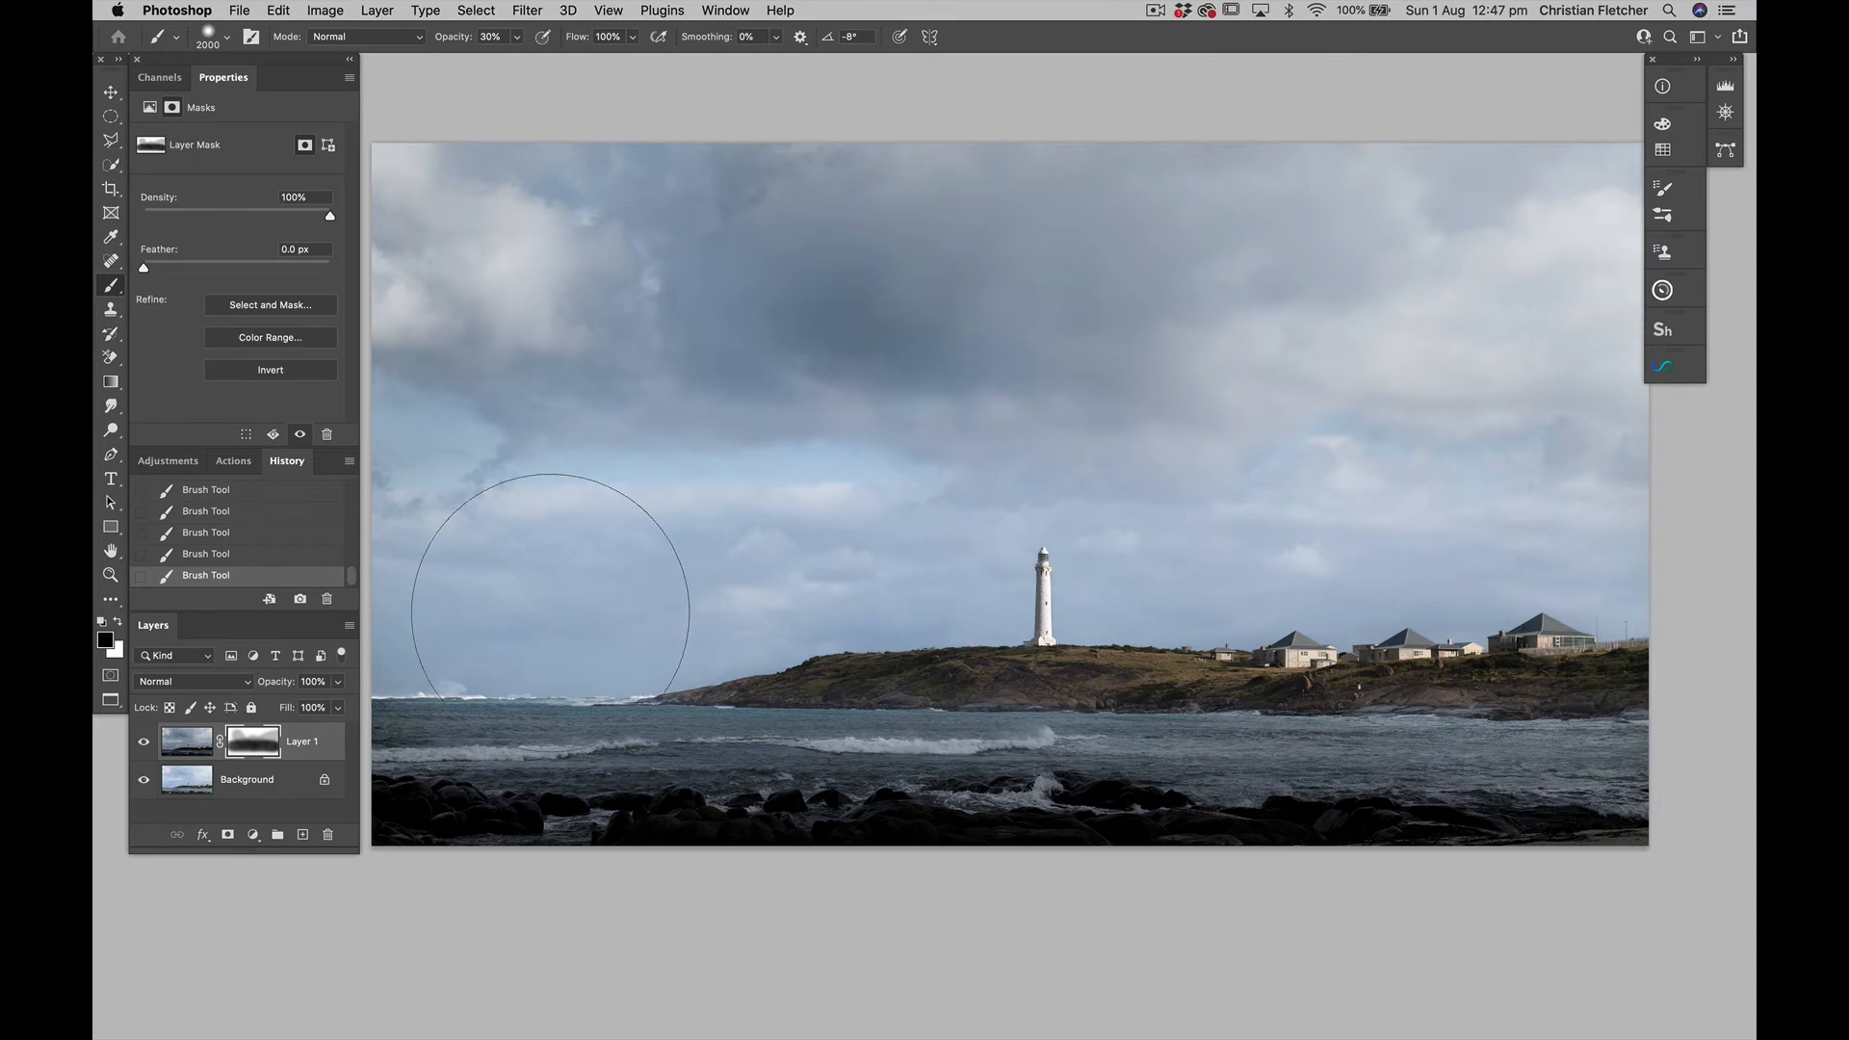
drag(385, 761, 1589, 761)
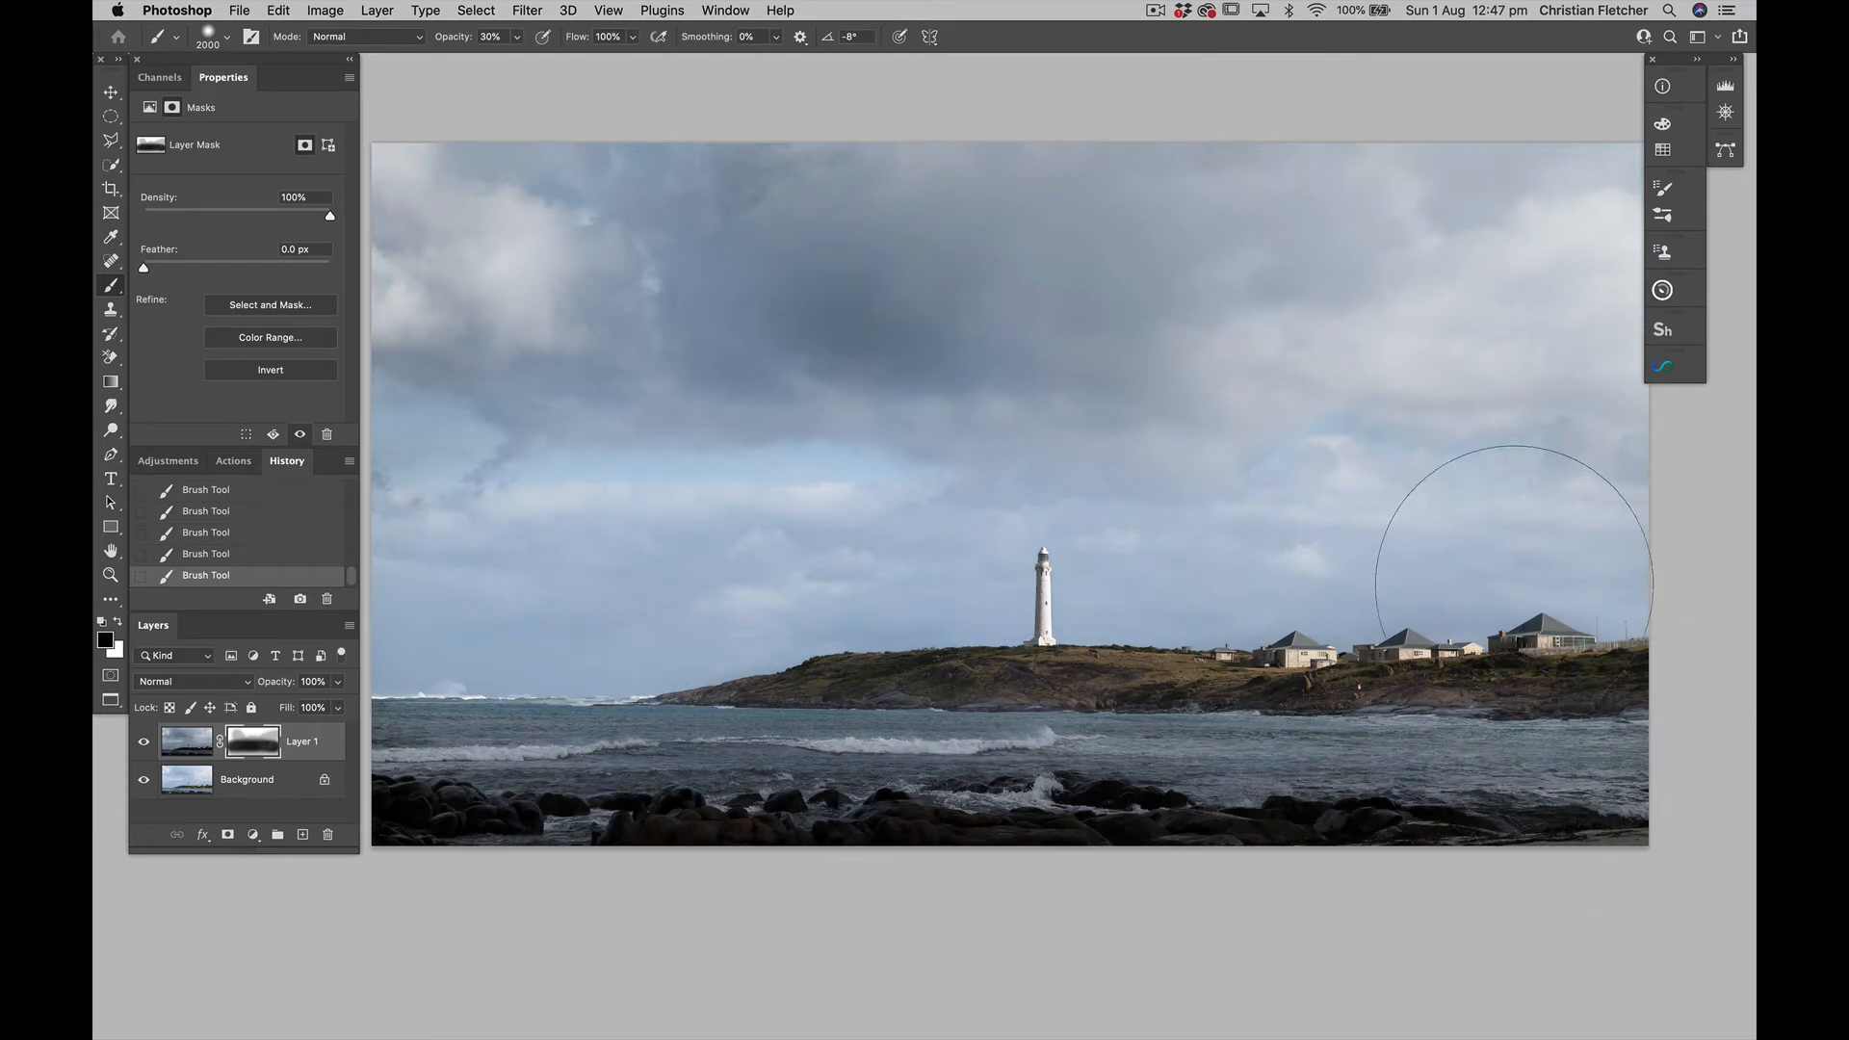
Mask the foreground on Layer 1 with a 1300 px brush at 100% opacity, and compare the image with the layer hidden and shown
key([)
key([)
key([)
key([)
key([)
key([)
key([)
key(0)
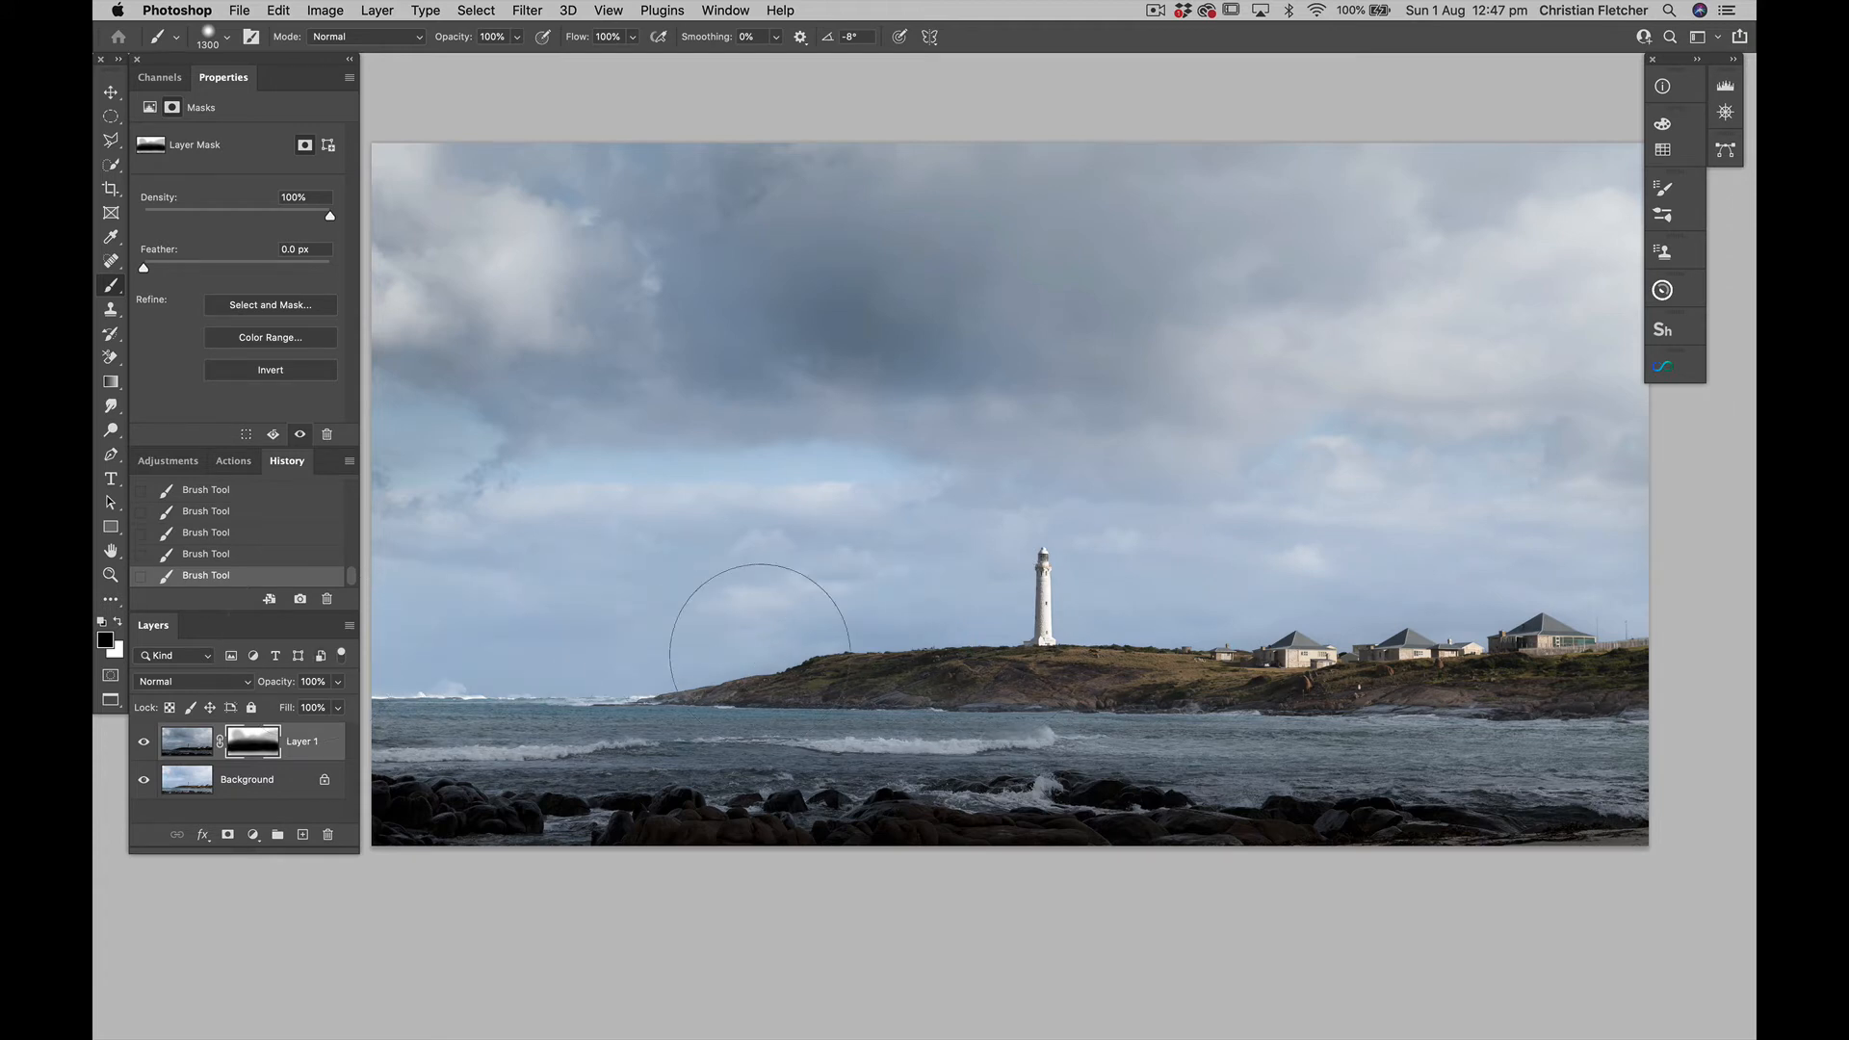
click(146, 743)
click(145, 743)
click(145, 742)
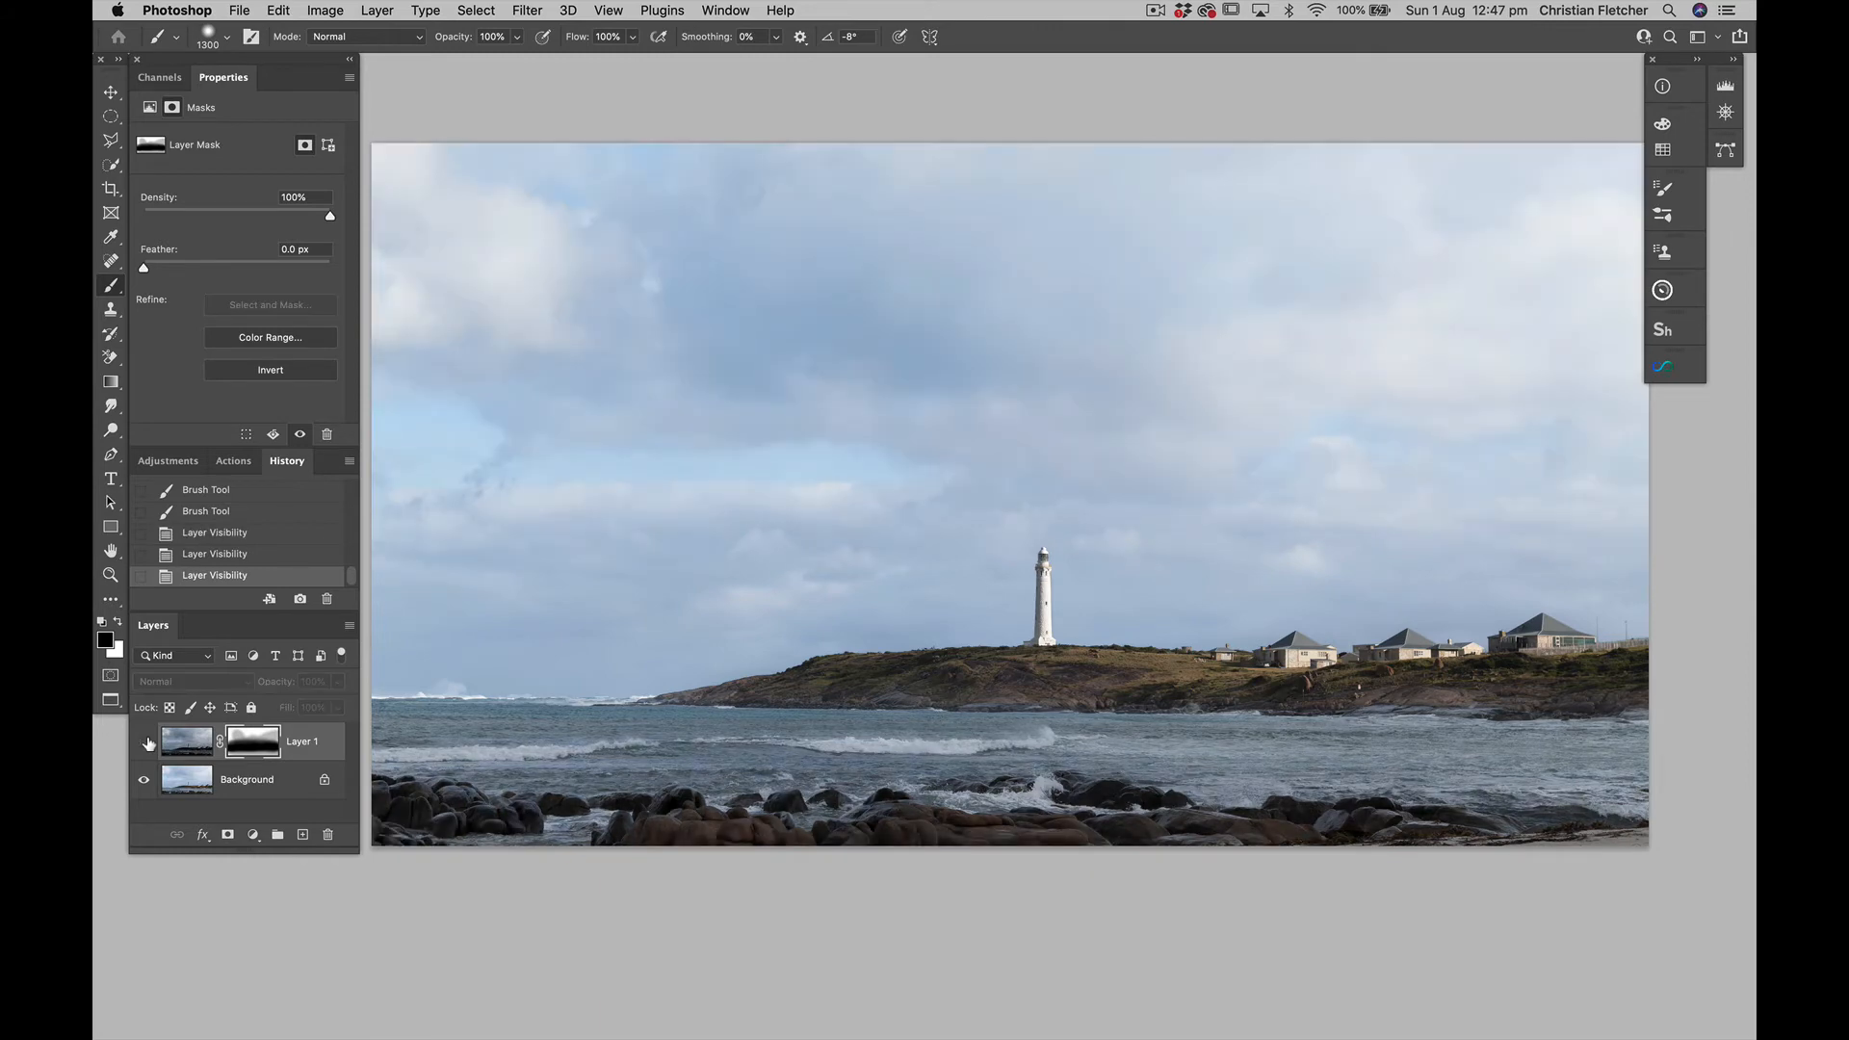
click(145, 742)
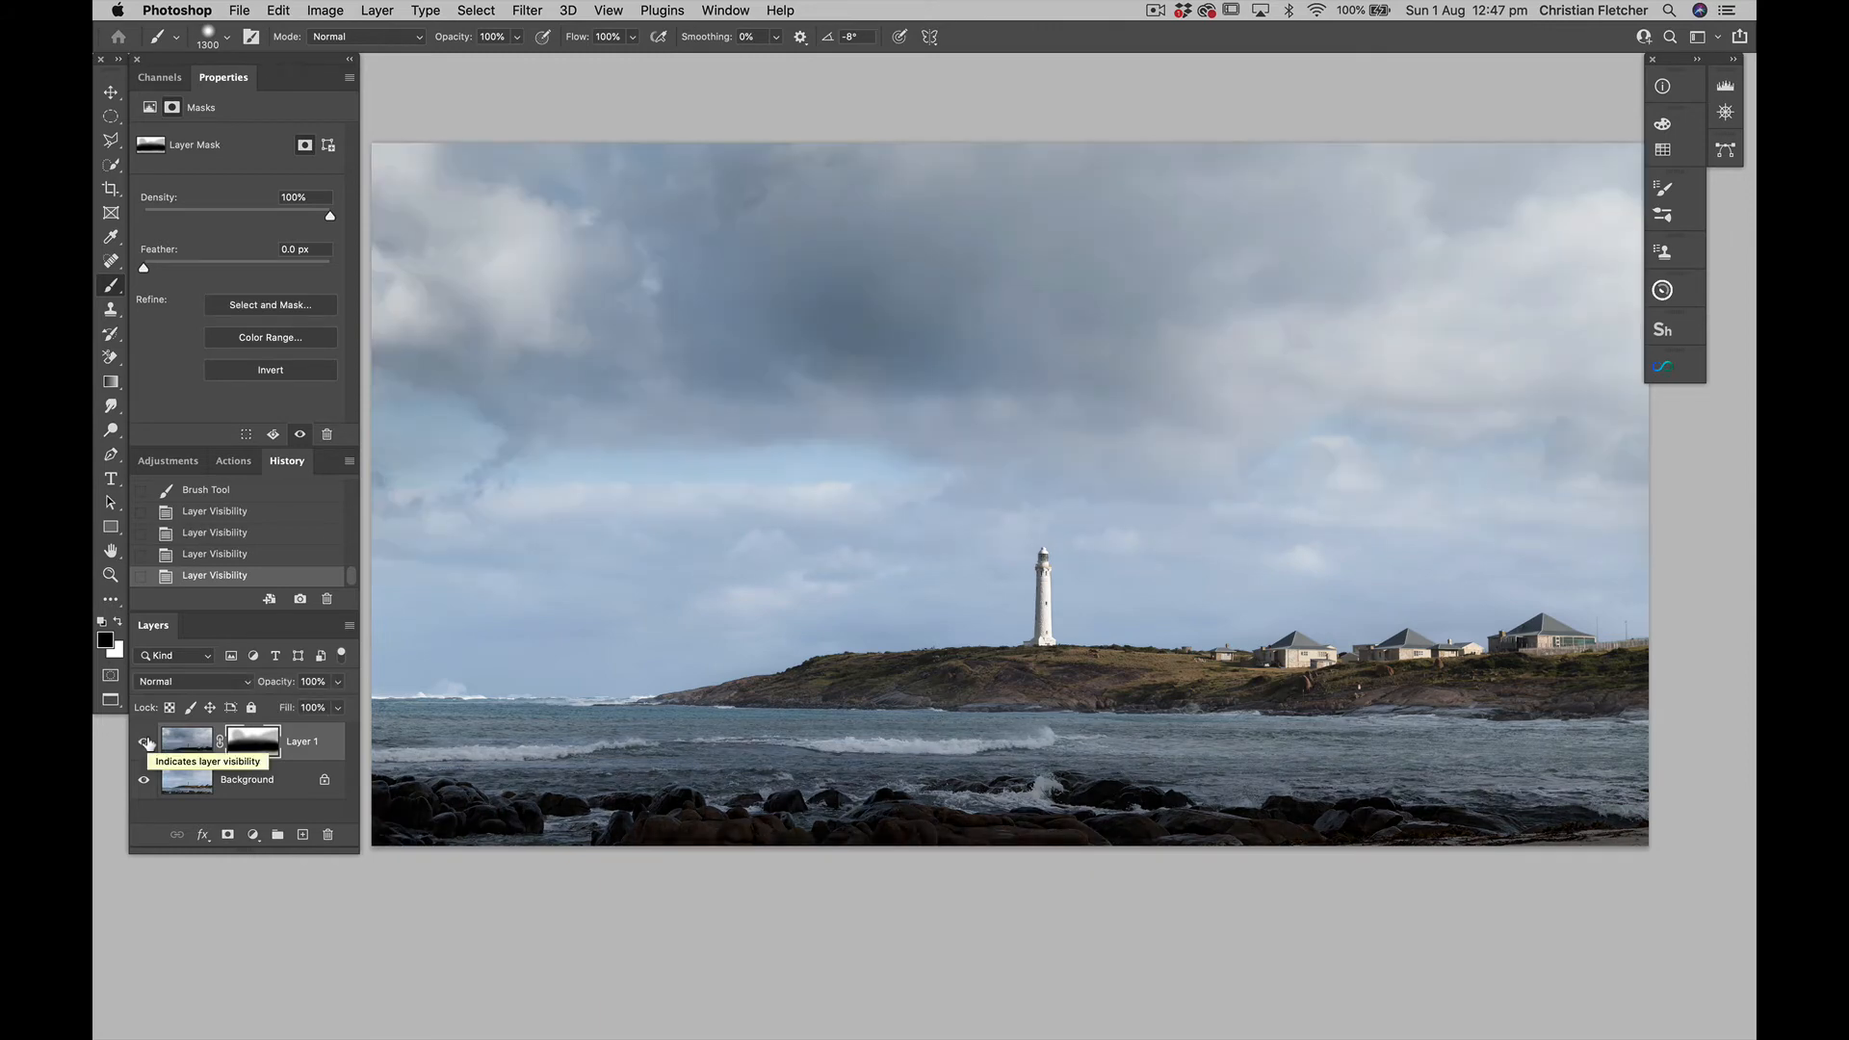
Add a Levels adjustment layer above Layer 1 and set its white input level to 232 using the clipping preview
key(super+minus)
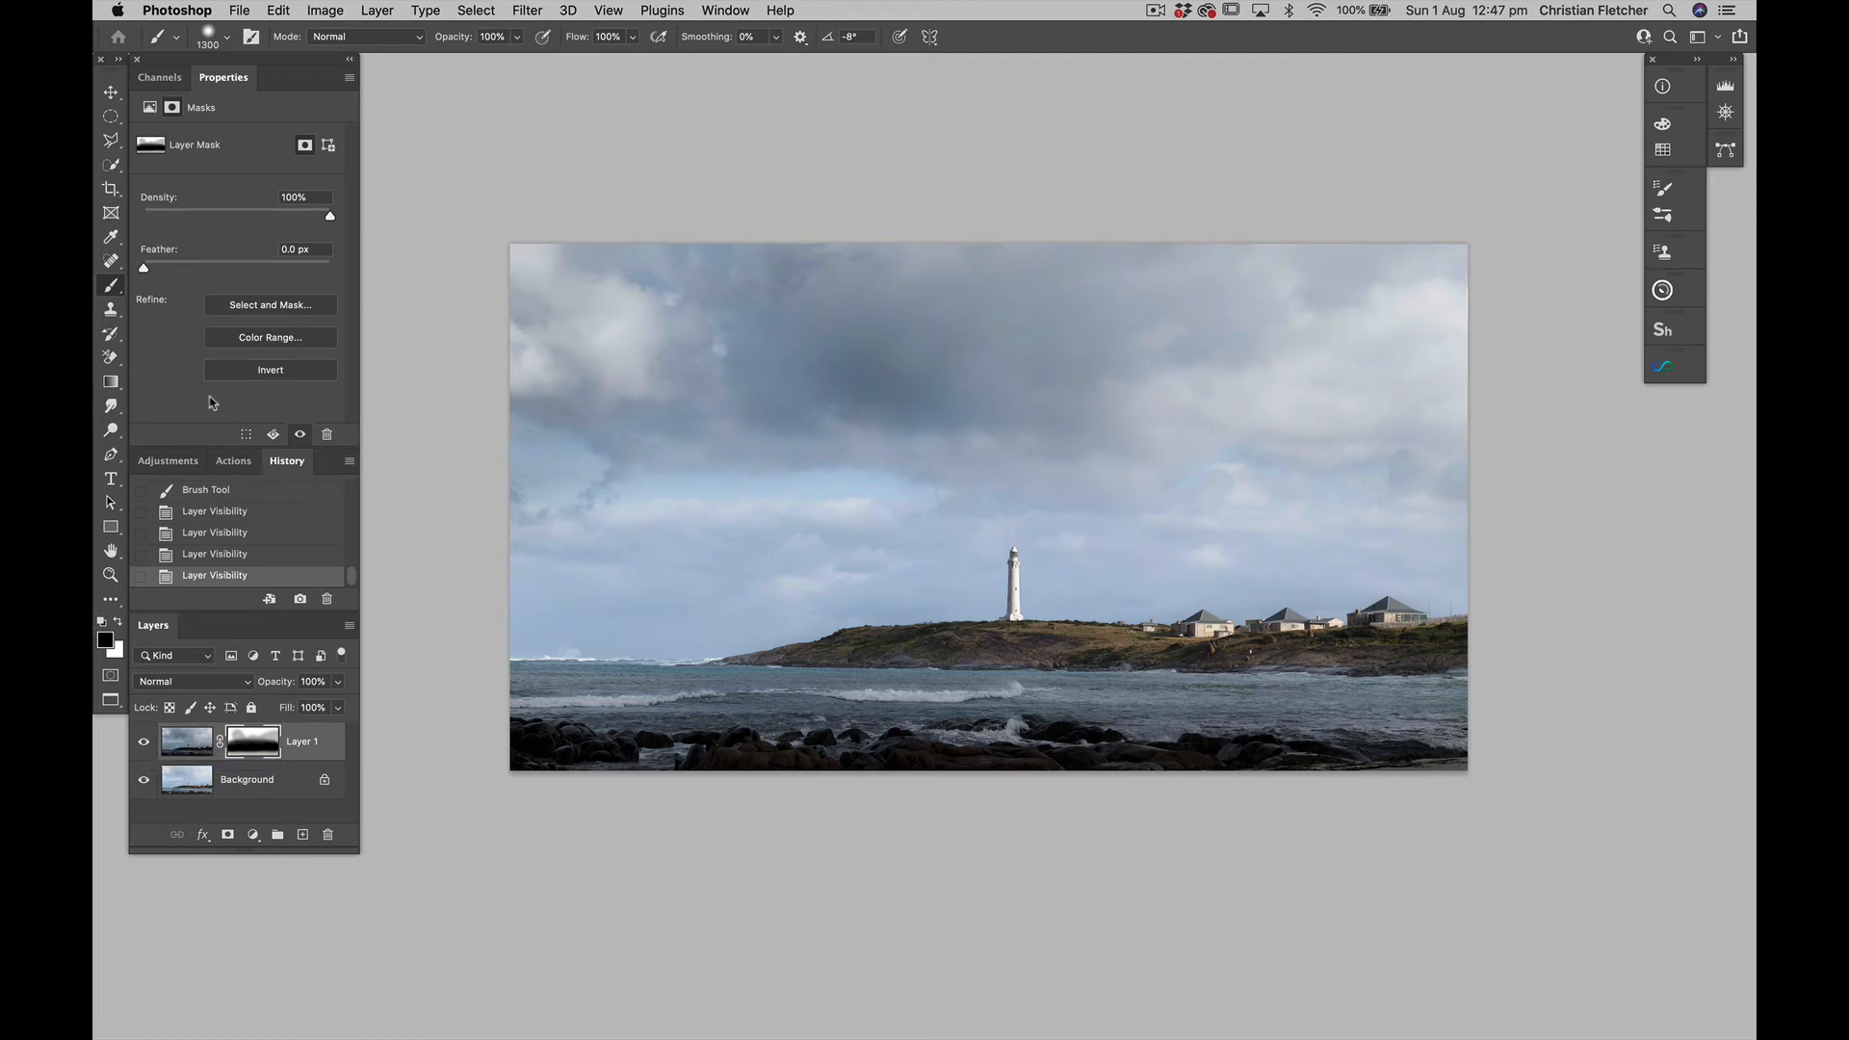
click(183, 466)
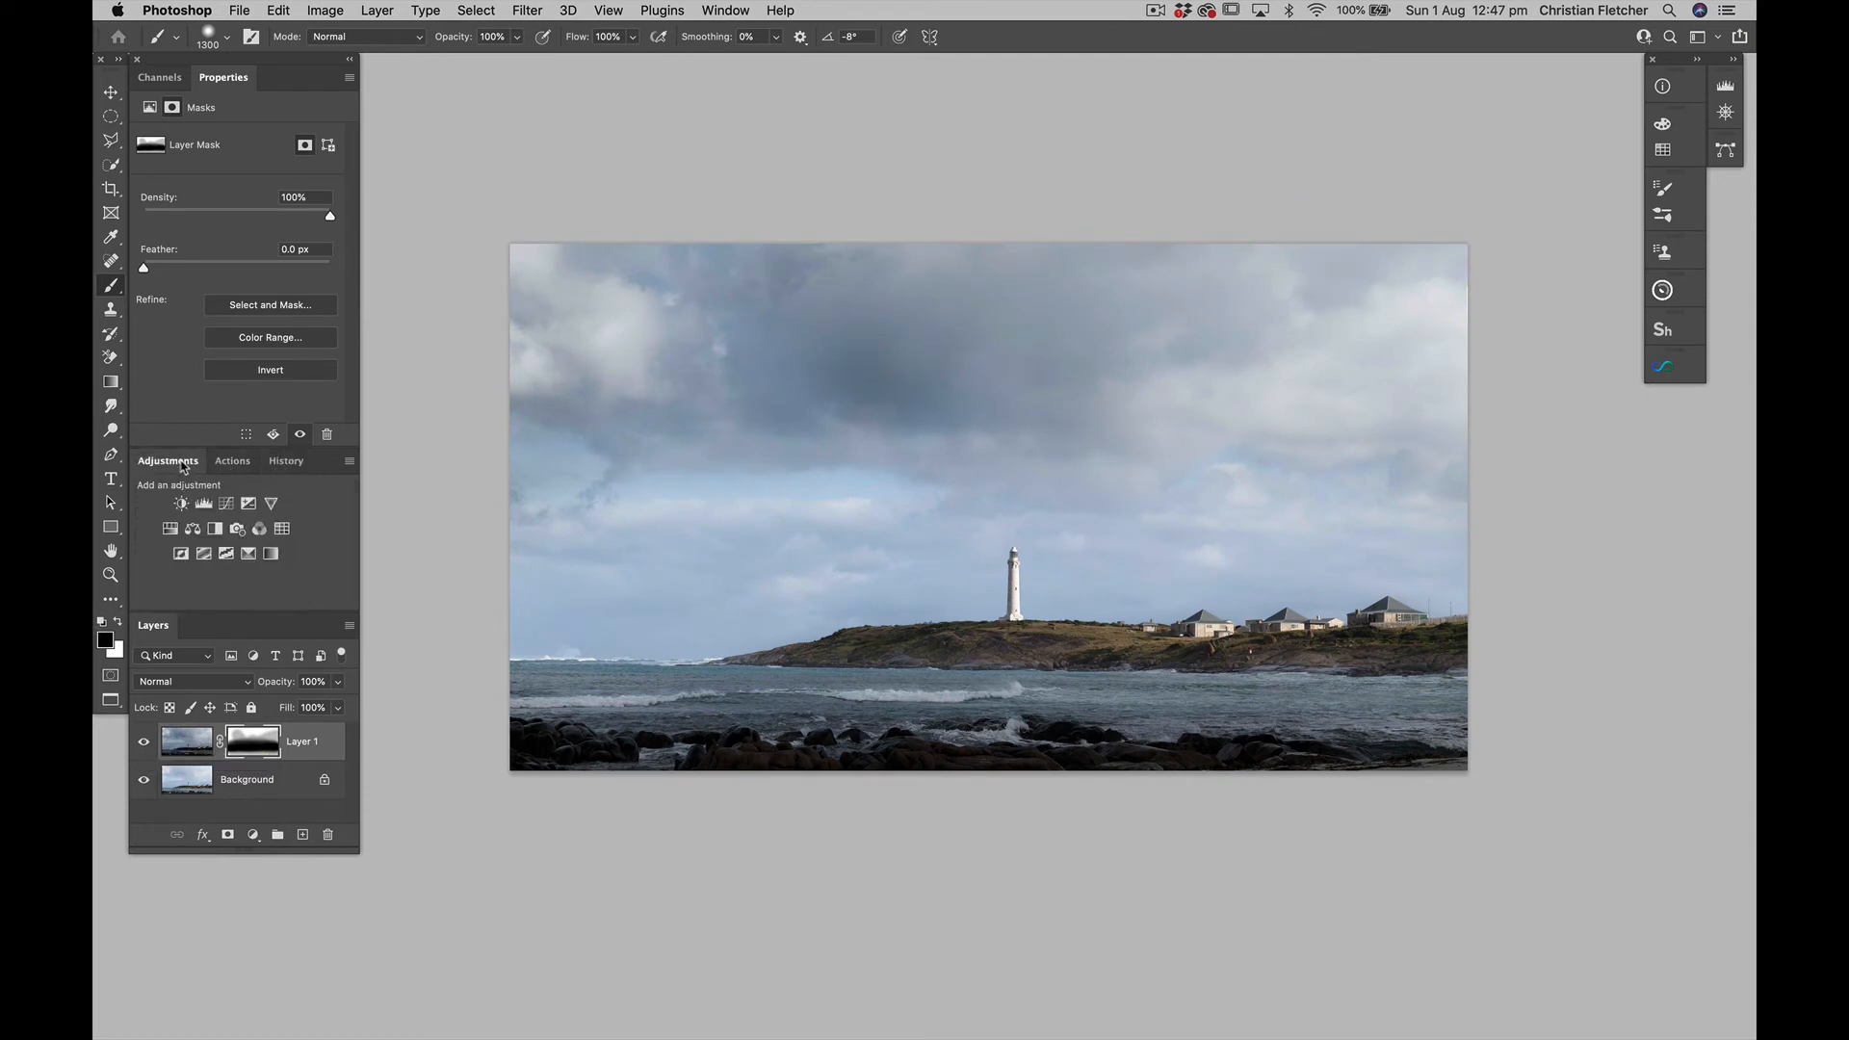
click(204, 503)
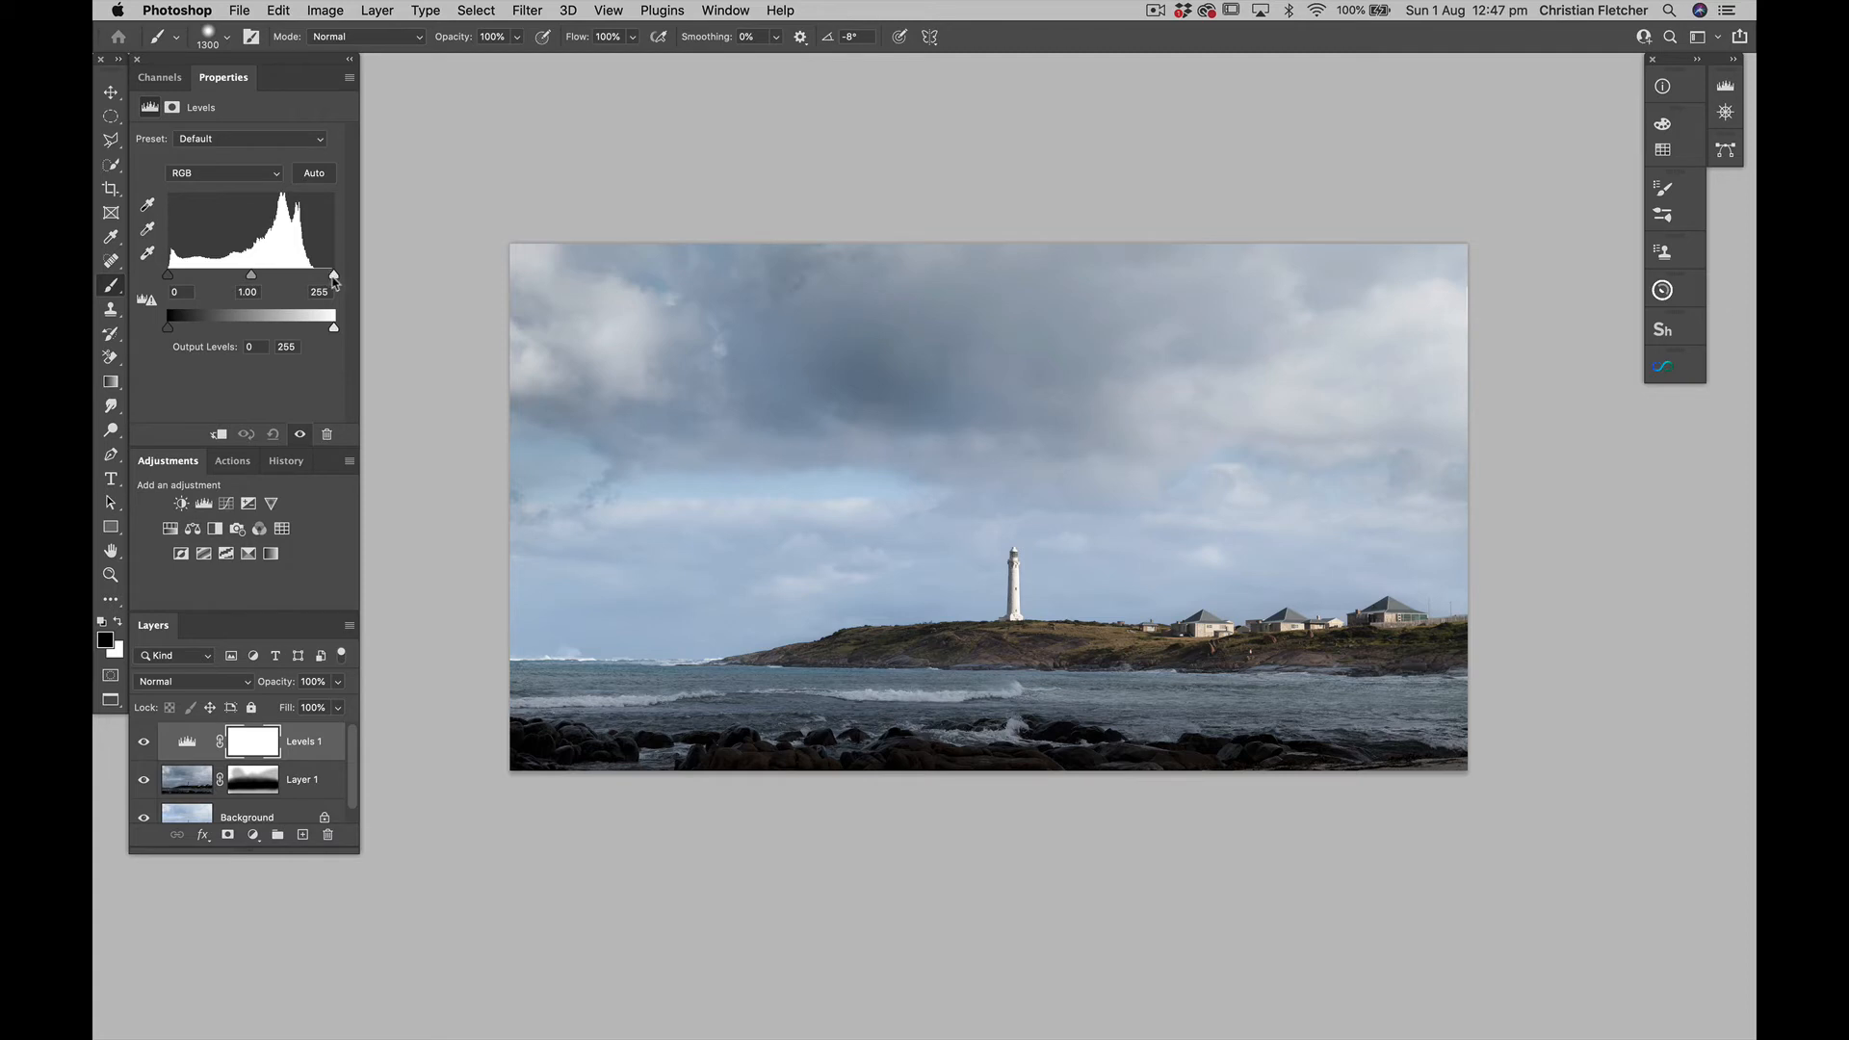
drag(334, 280, 320, 282)
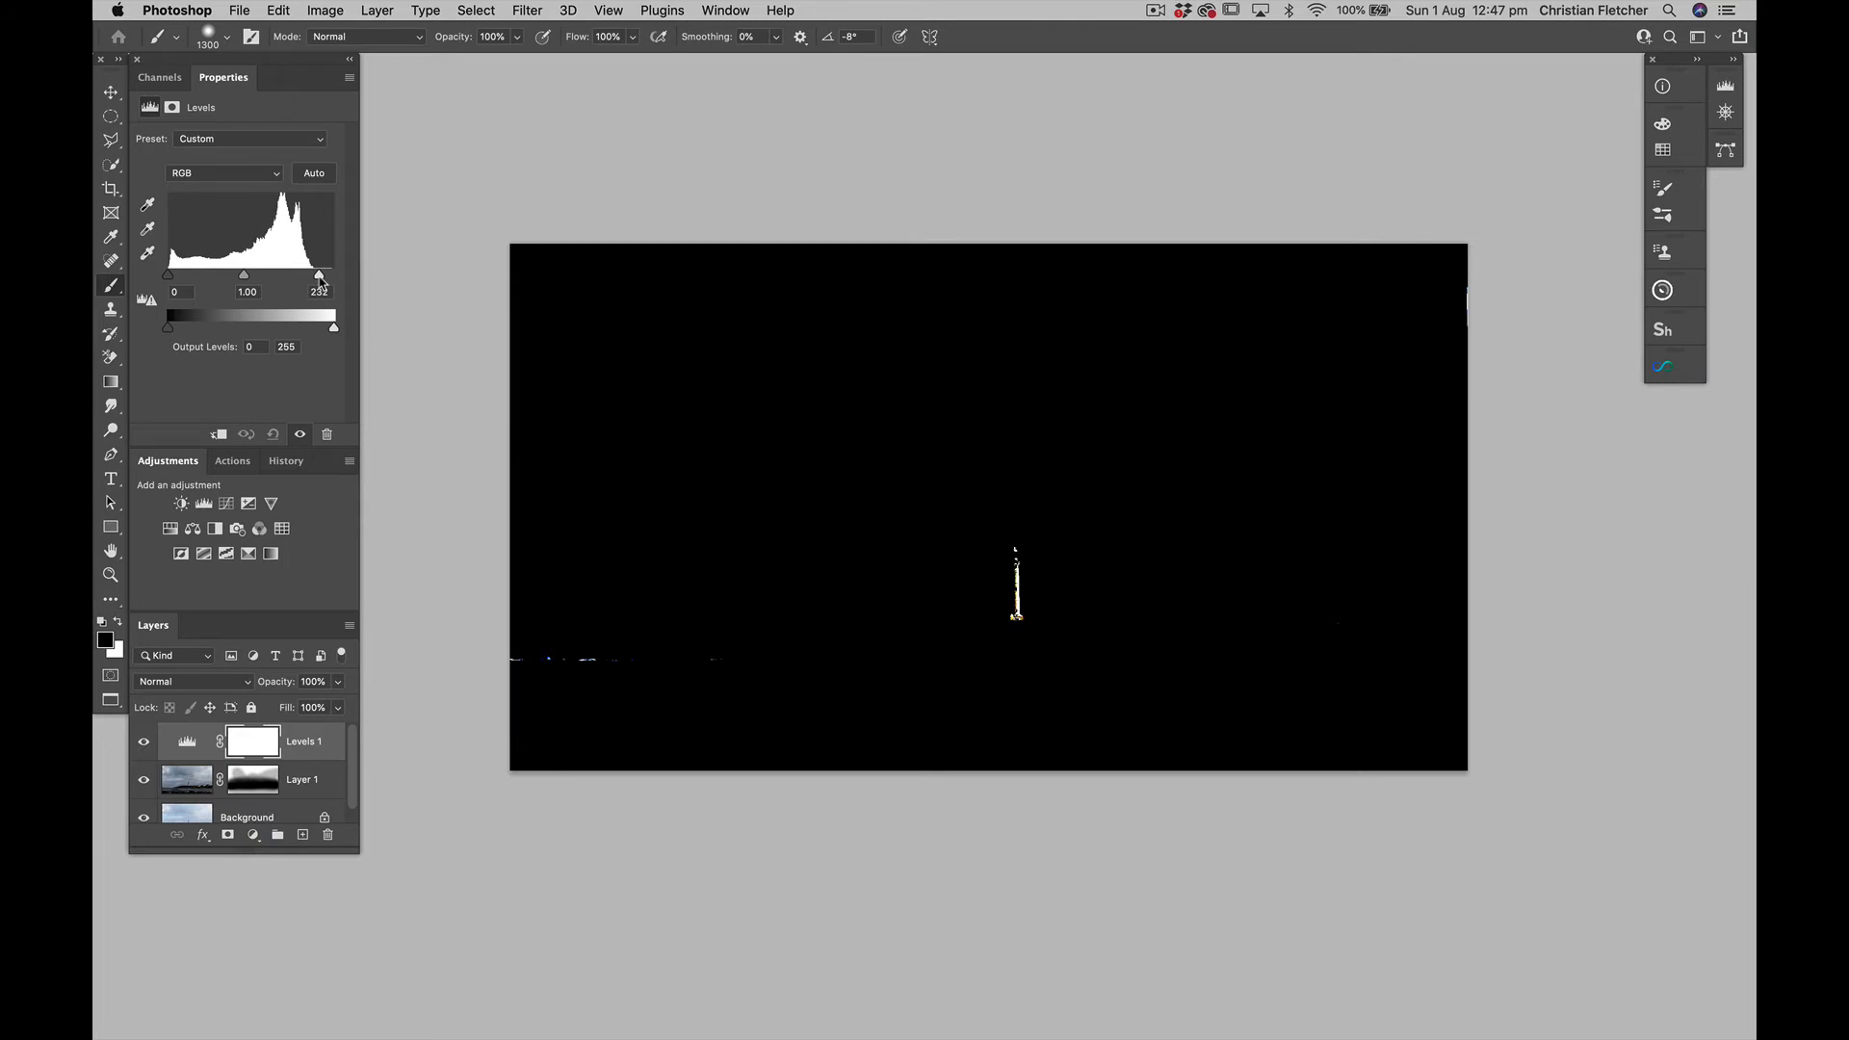
drag(321, 281, 321, 281)
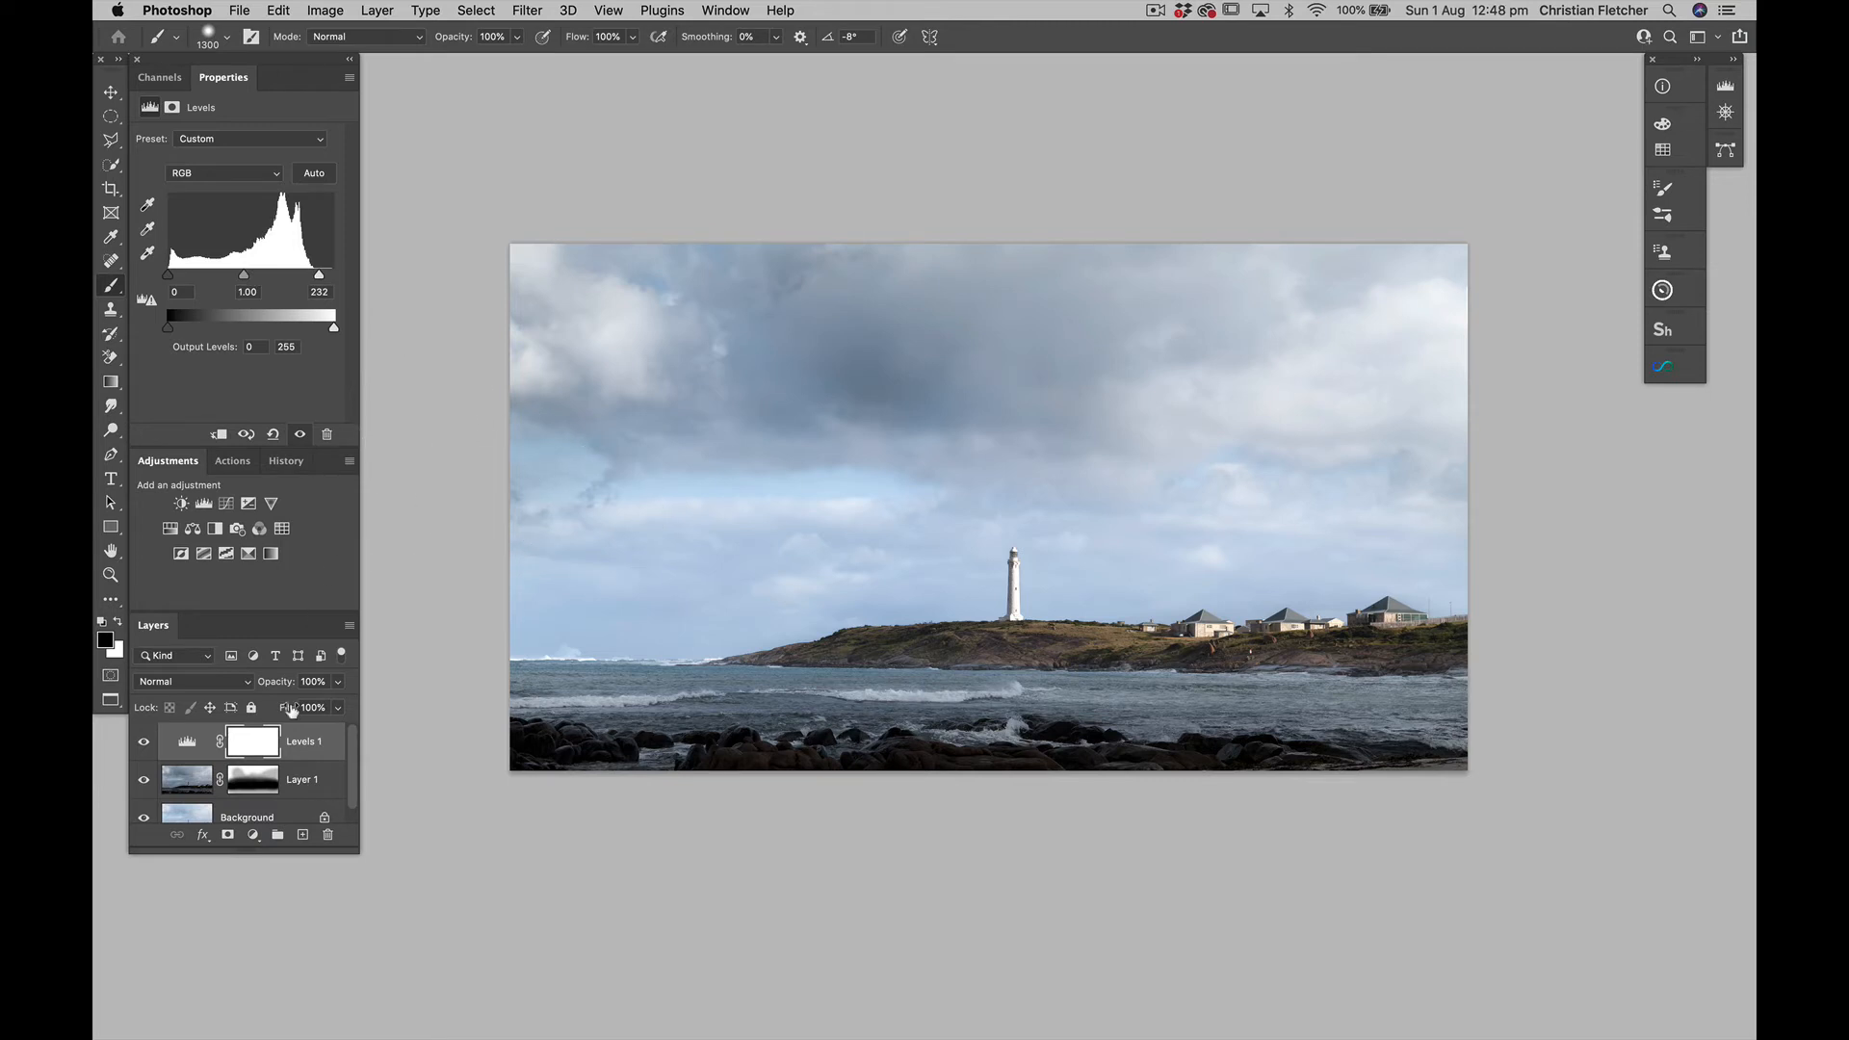
Invert the Levels 1 mask to black and paint white over the sea and rocks with a 900 px brush at 100% opacity
key(super+i)
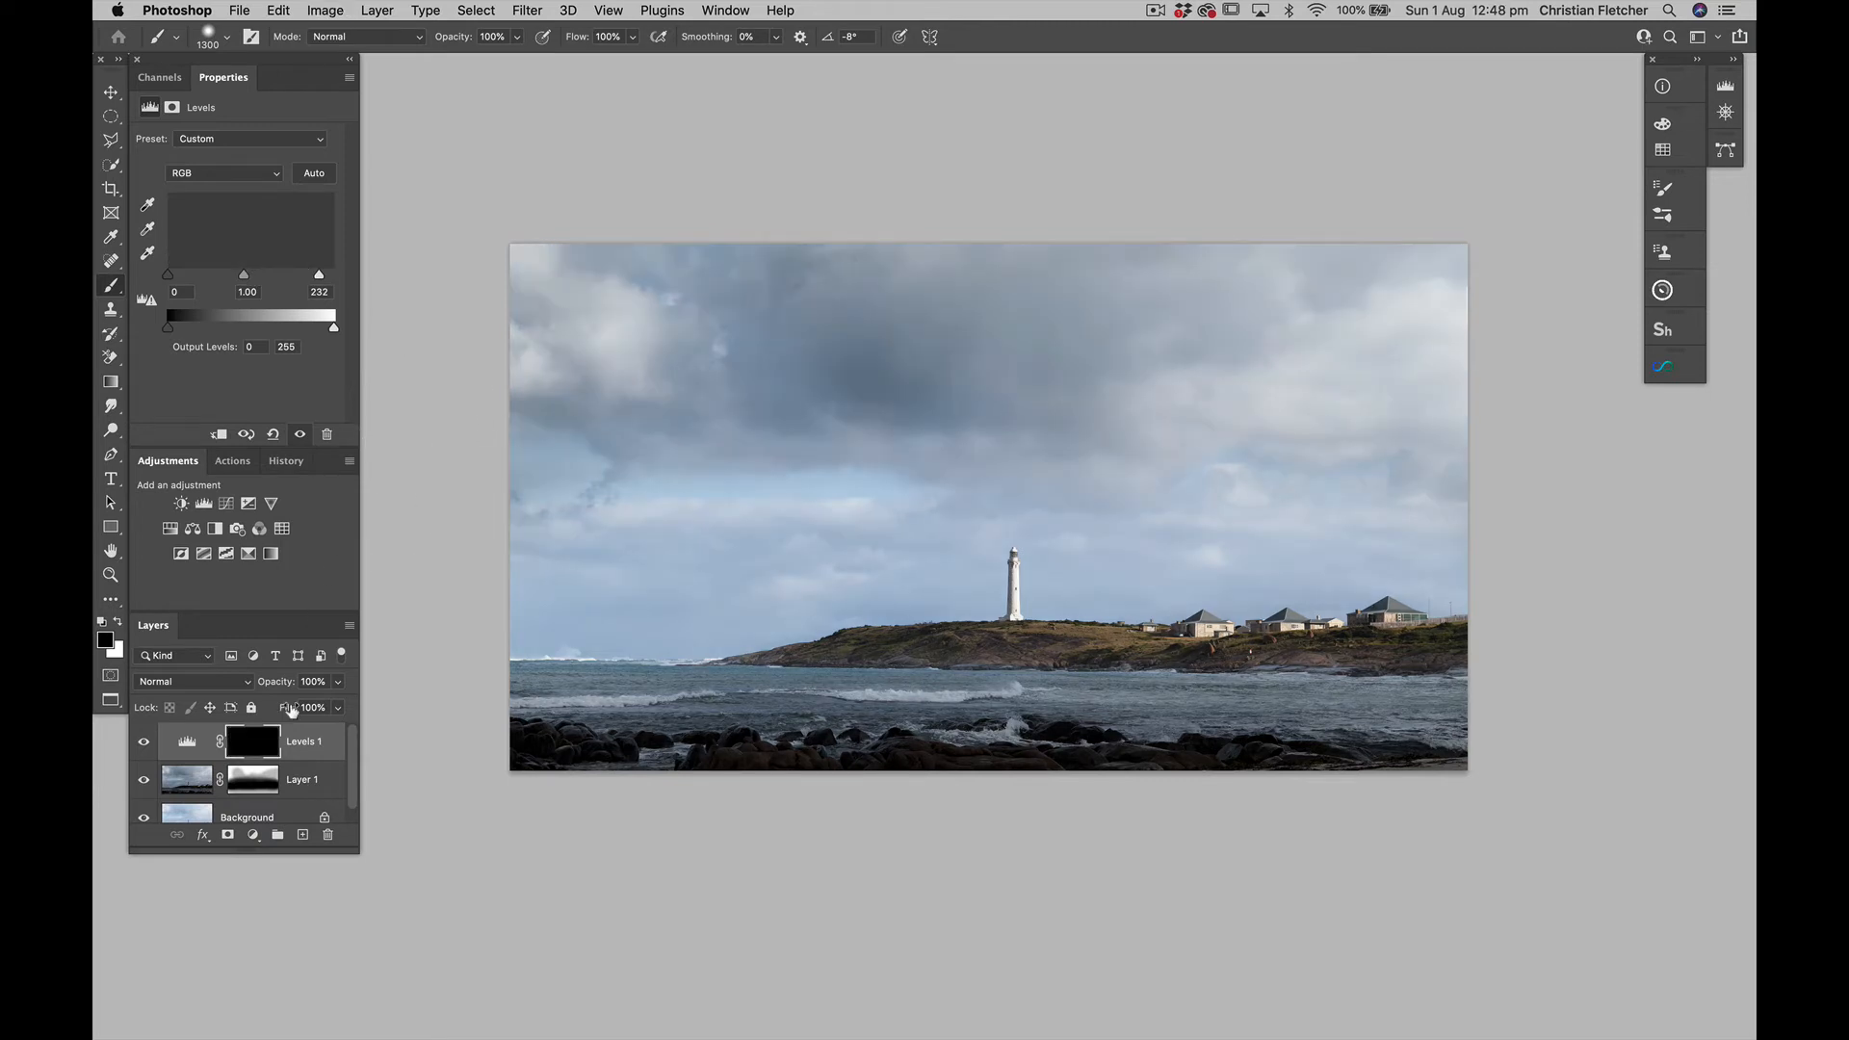
key(x)
key(bracketleft)
key(bracketleft)
key(bracketleft)
key(bracketleft)
shift+click(518, 687)
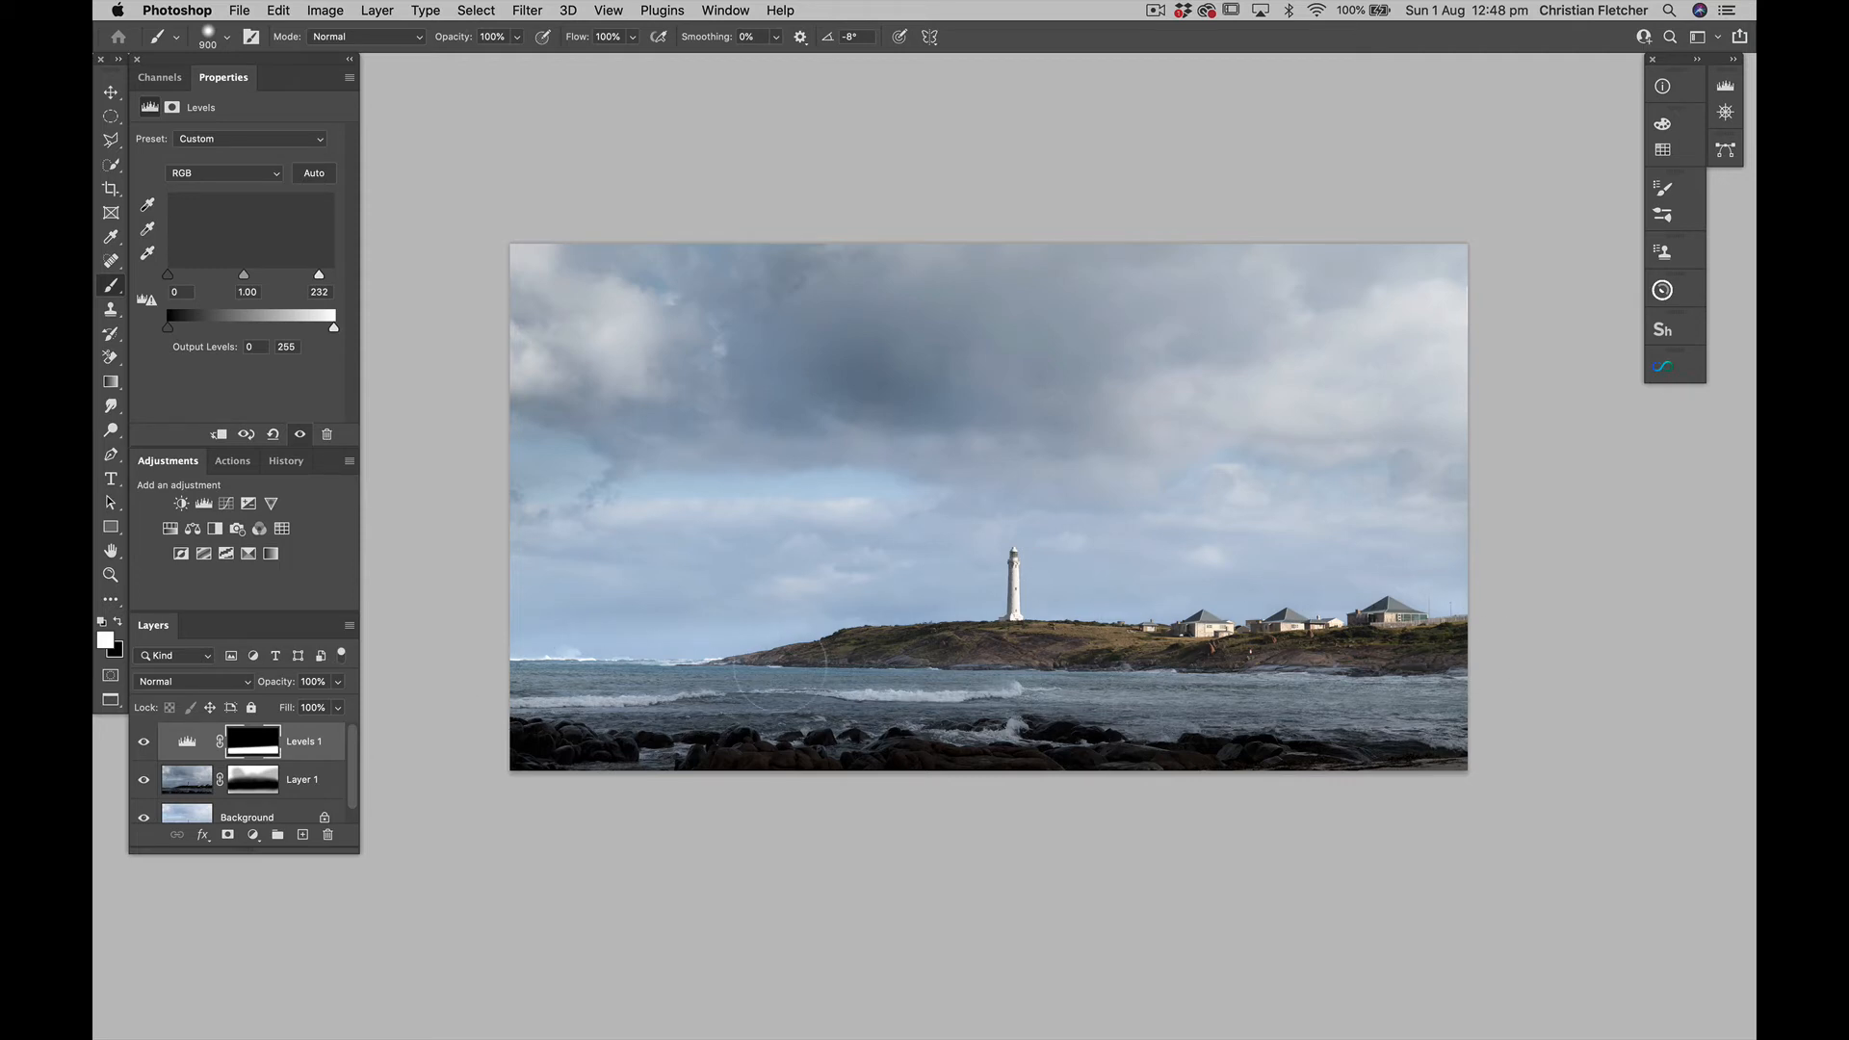
shift+click(519, 631)
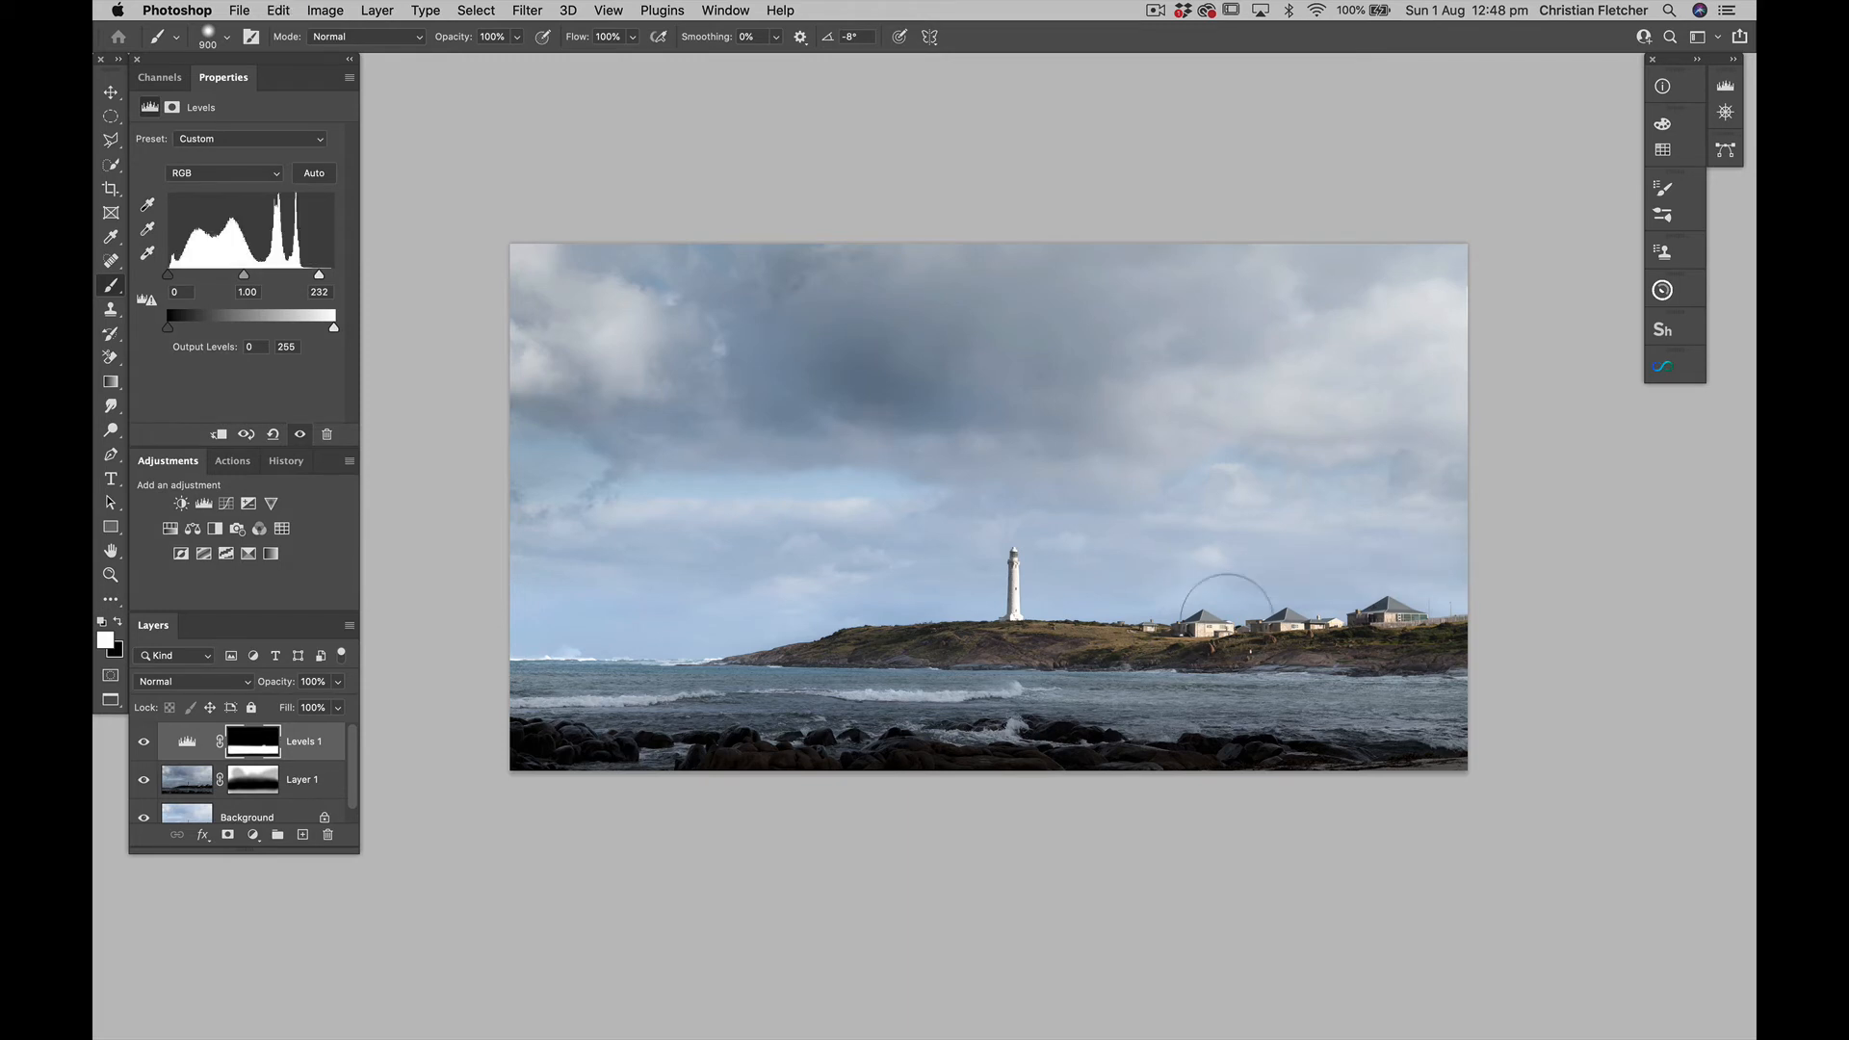
Soften the Levels 1 mask around the headland by painting white with a 1500 px brush at 10% opacity
key(bracketright)
key(bracketright)
key(bracketright)
key(bracketright)
key(bracketright)
key(bracketright)
Compare the image with Levels 1 hidden and shown, both overall and close up on the lighthouse, to examine the highlight brightness
click(143, 741)
click(143, 742)
click(144, 741)
click(143, 741)
click(144, 741)
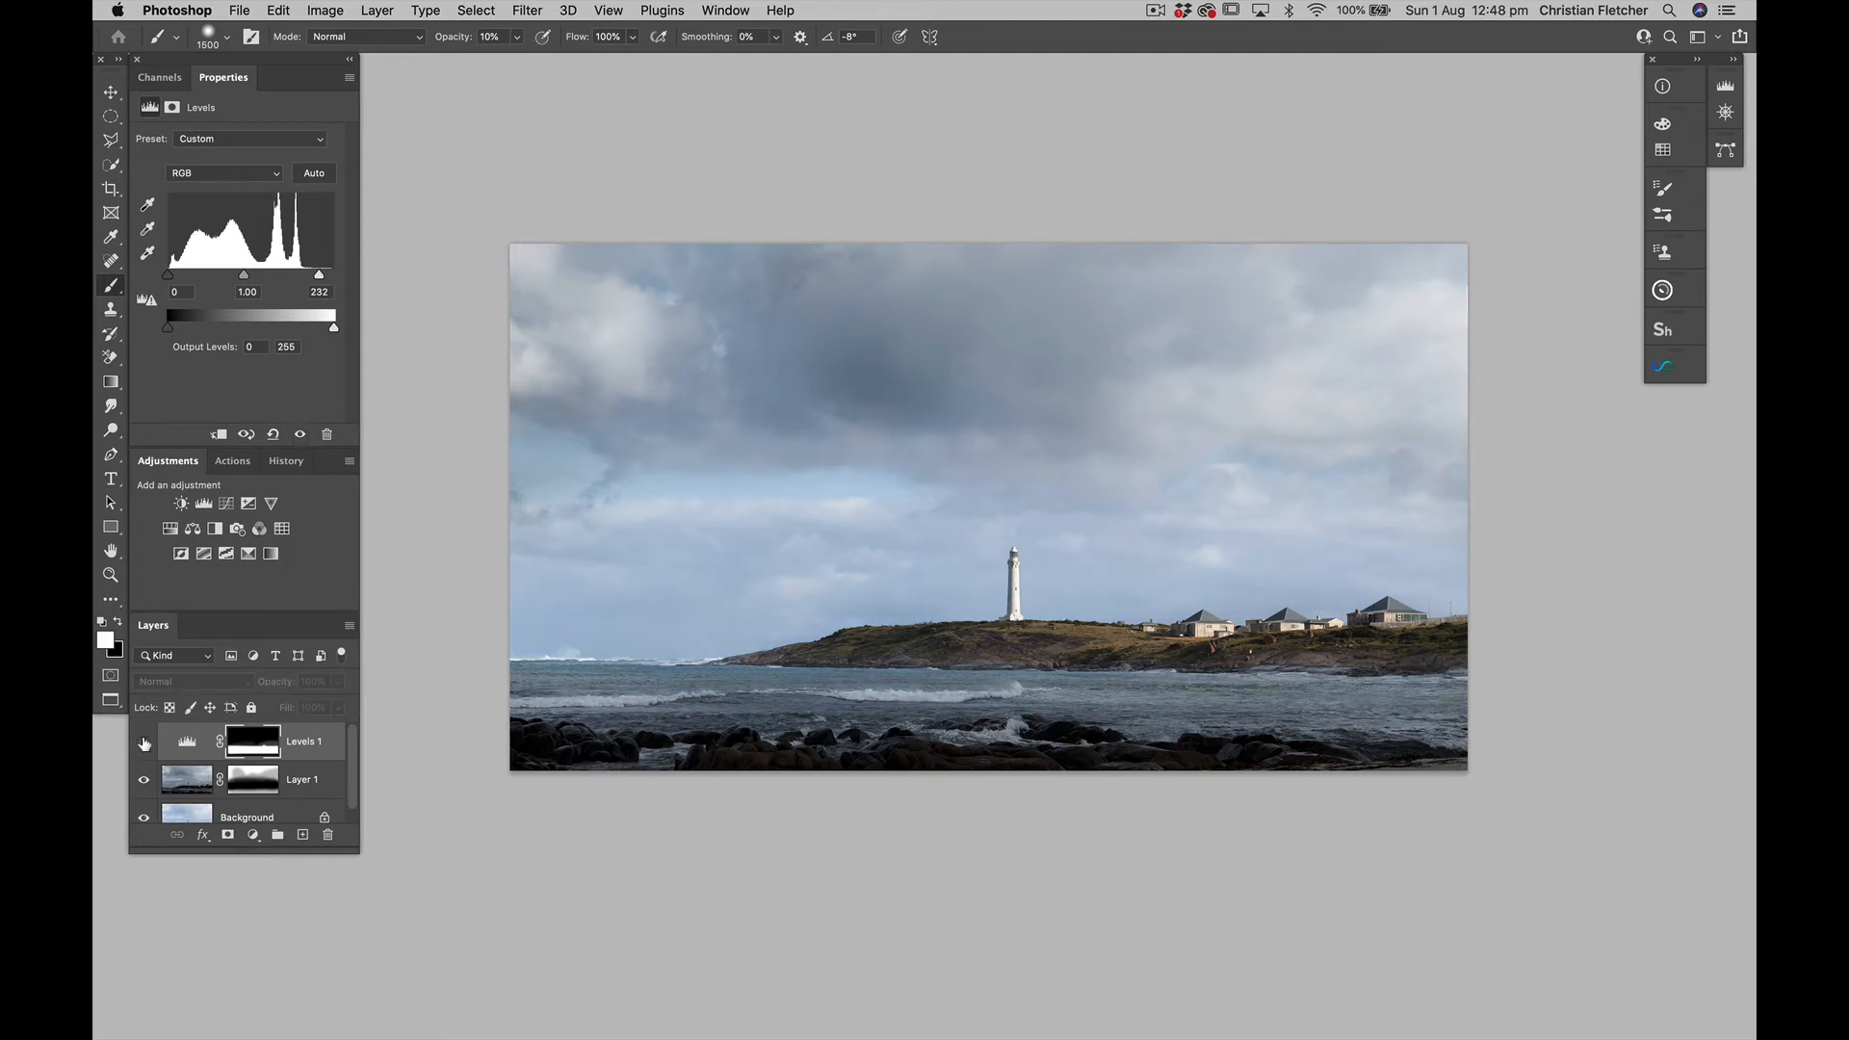
click(143, 742)
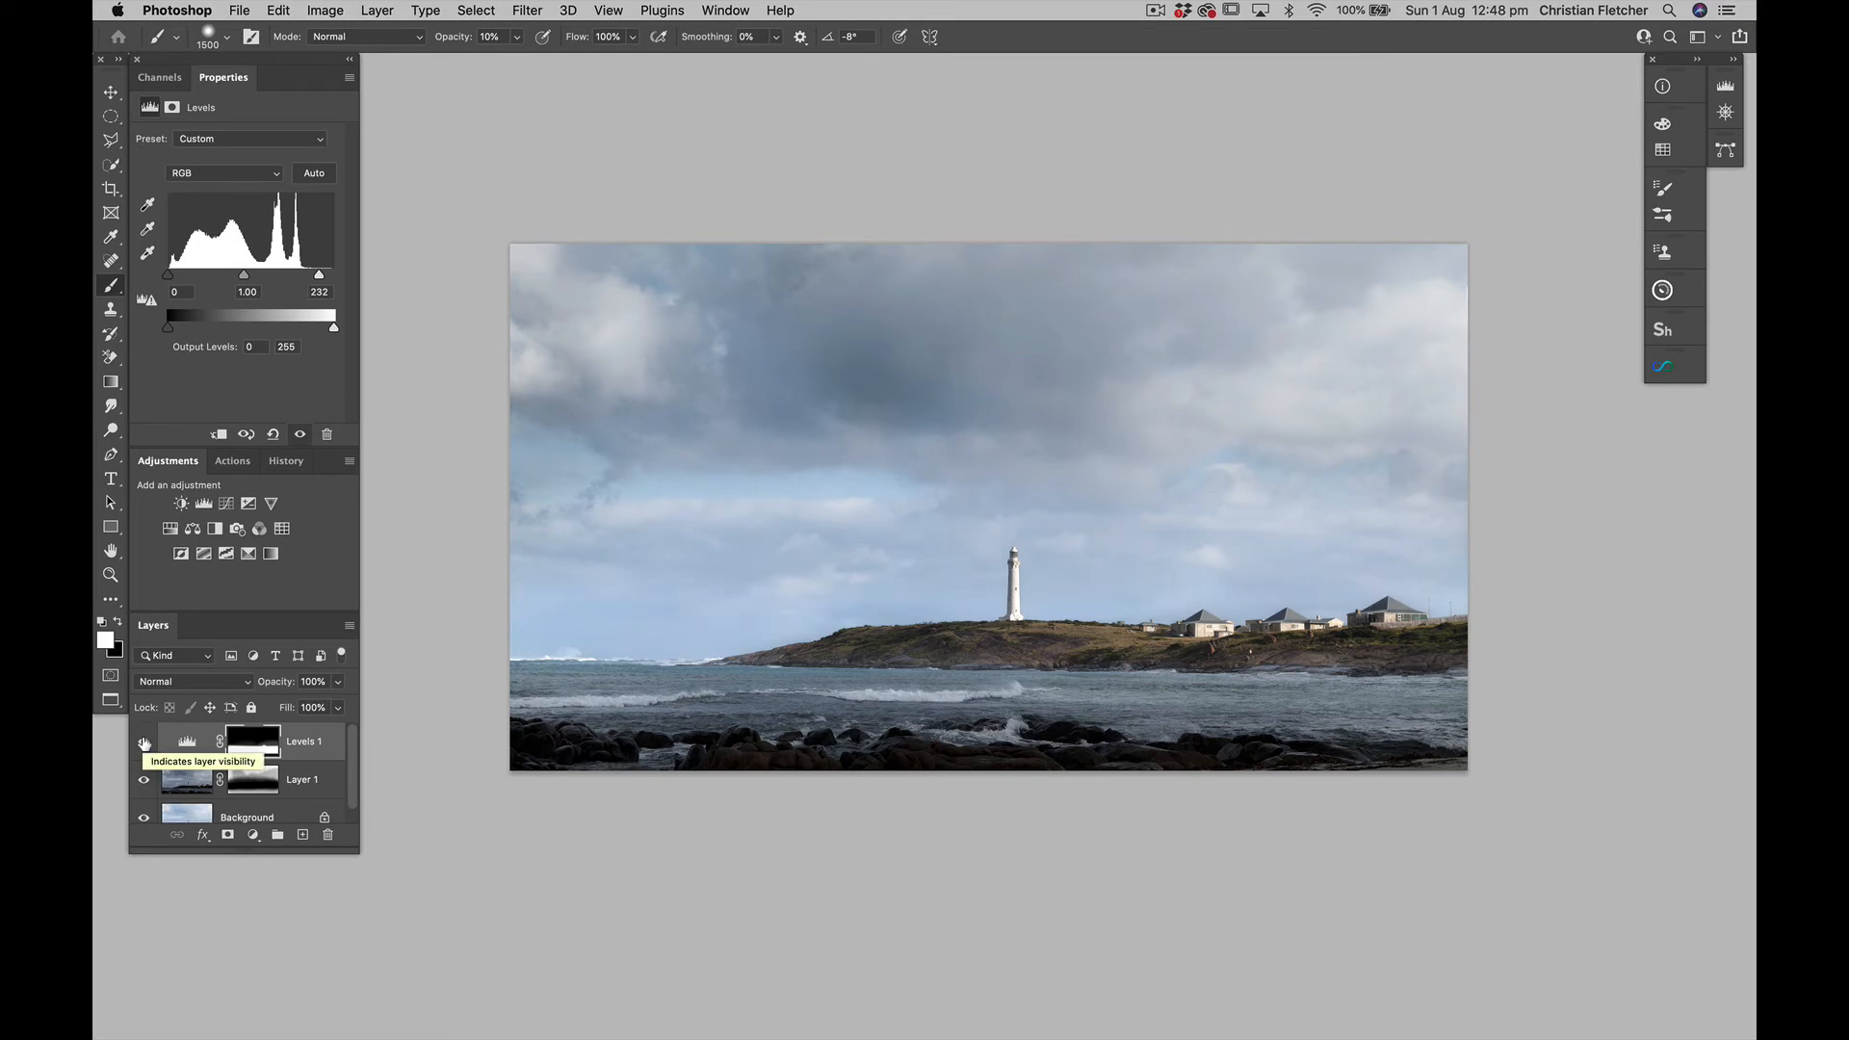
click(144, 742)
key(super+equal)
click(143, 741)
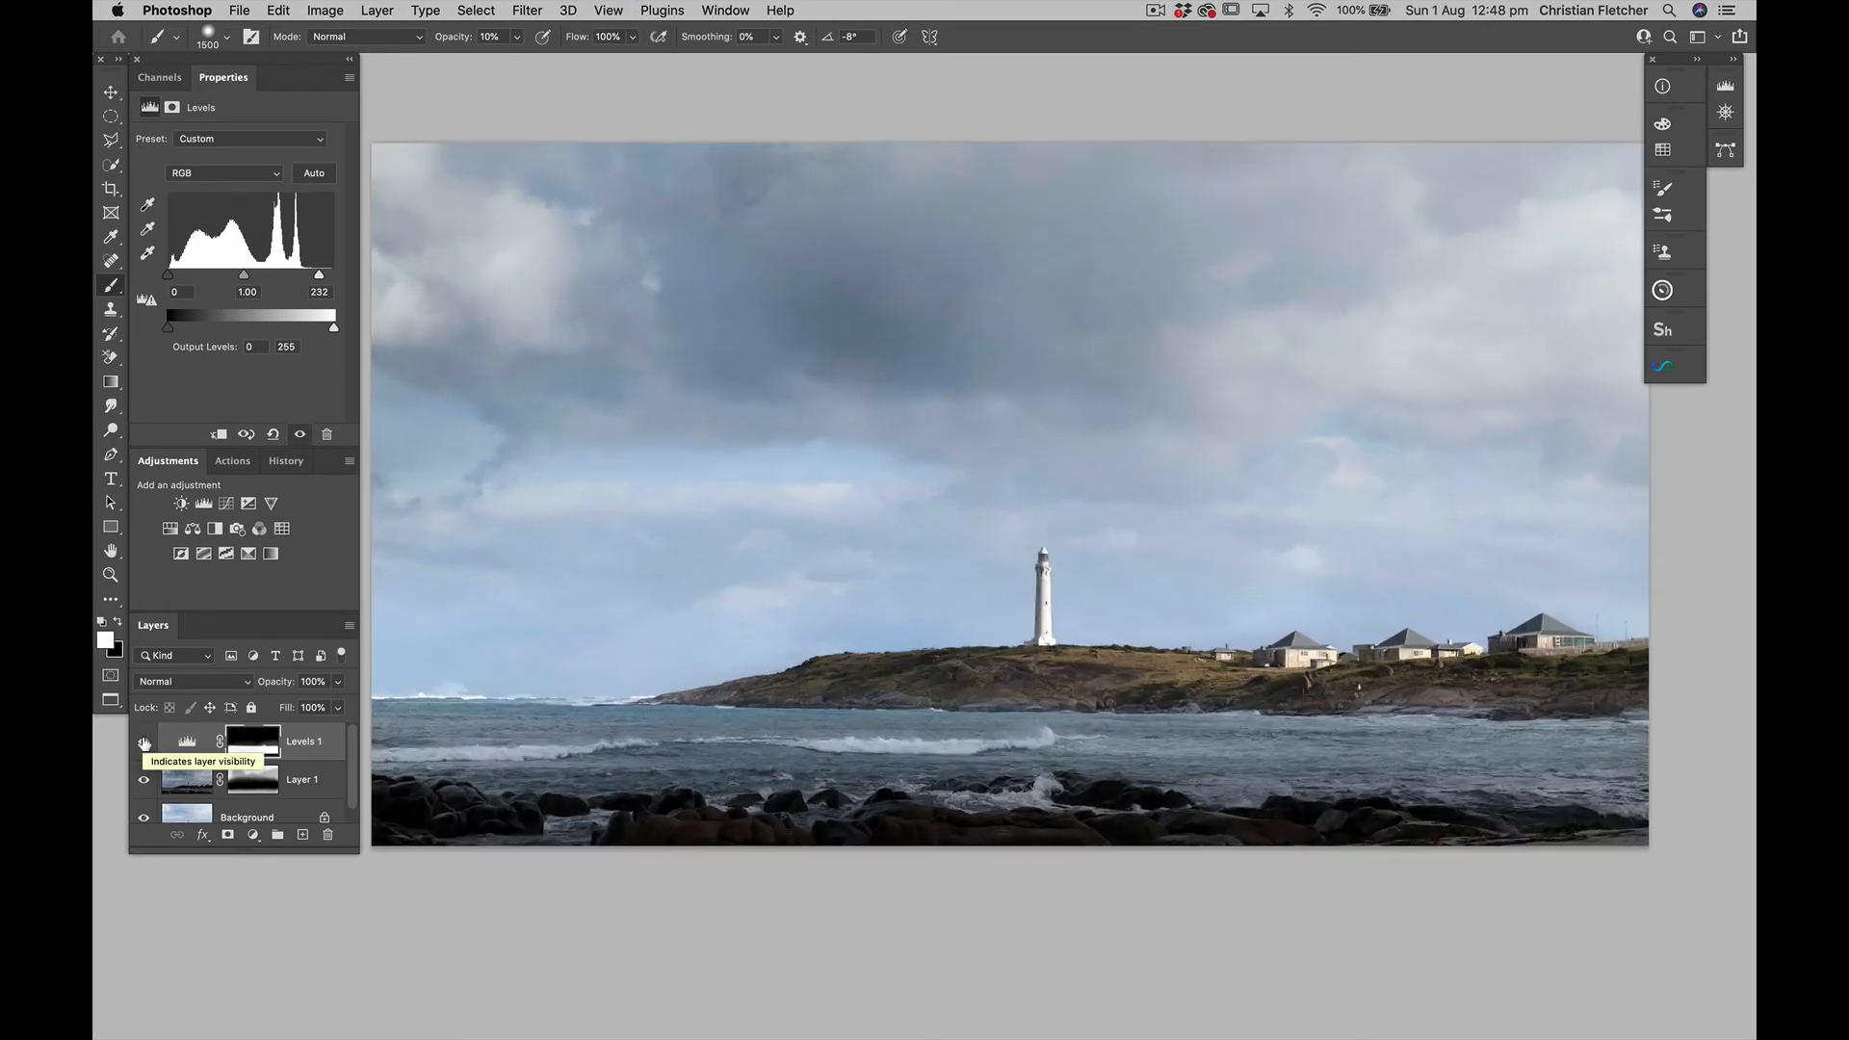
key(super+equal)
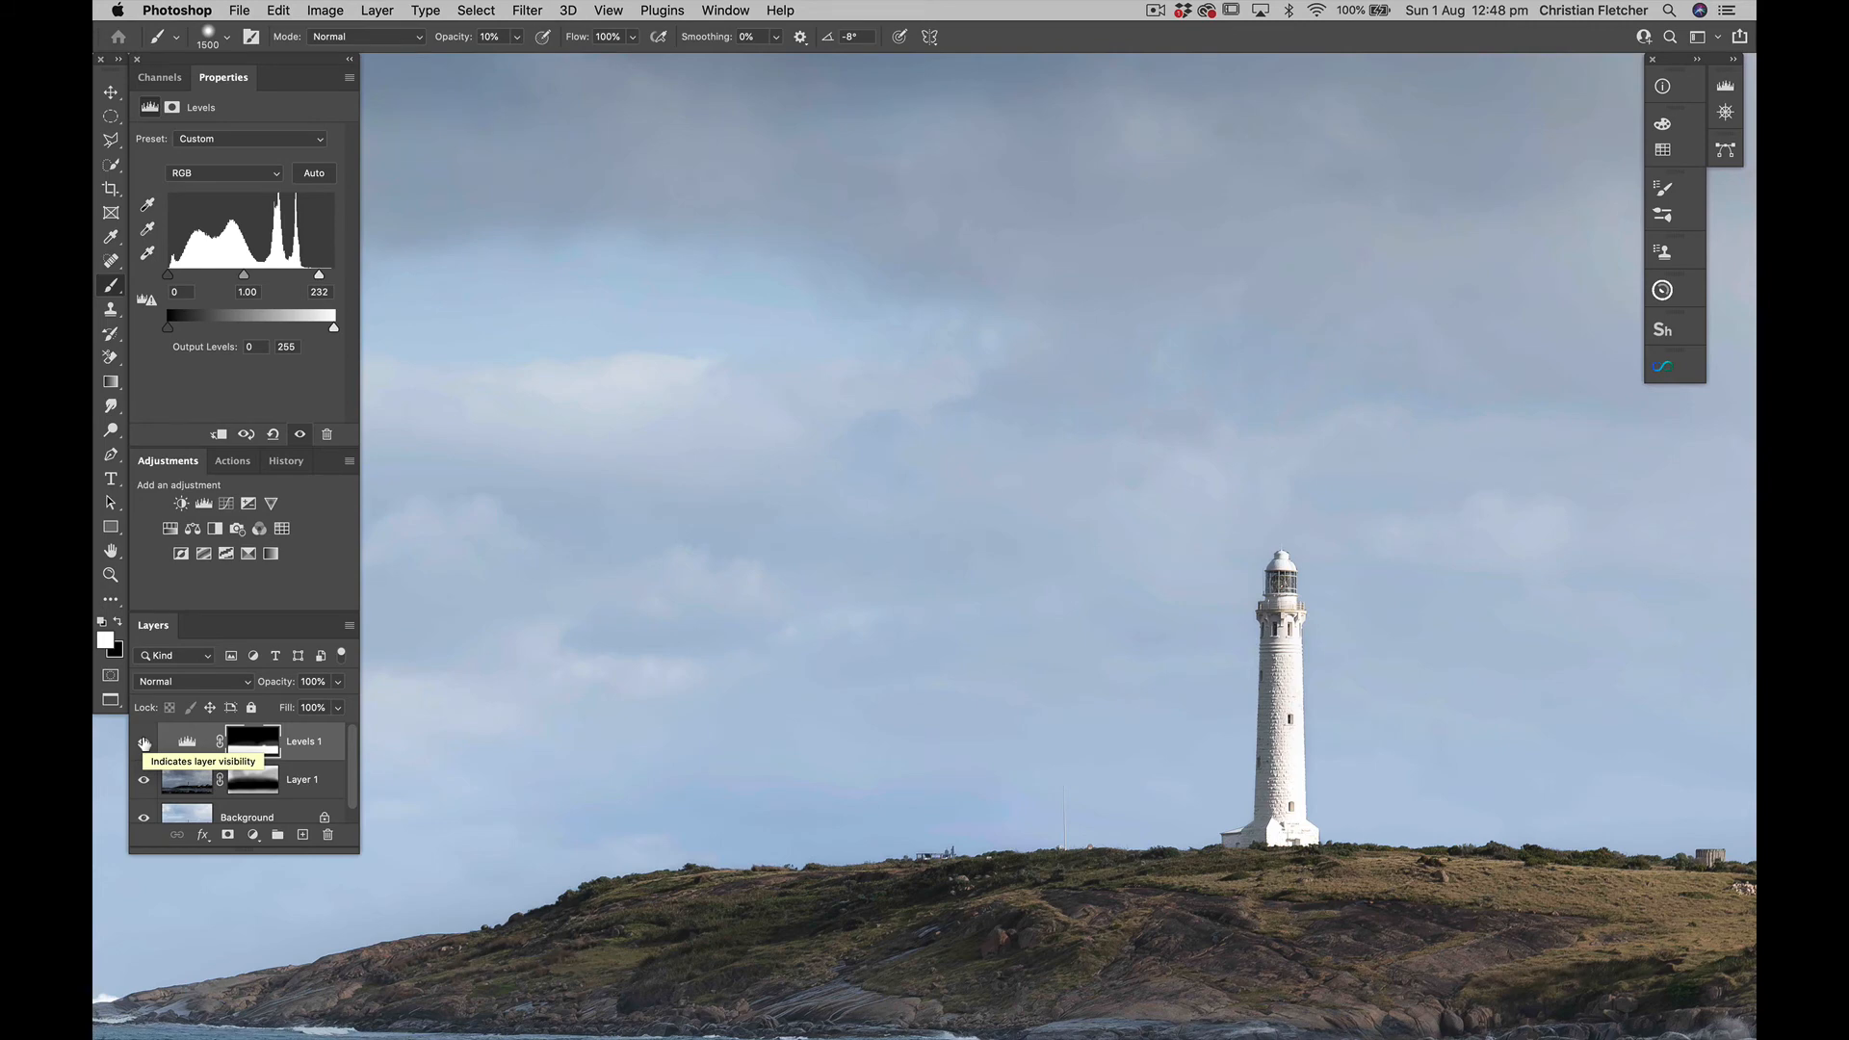
key(super+equal)
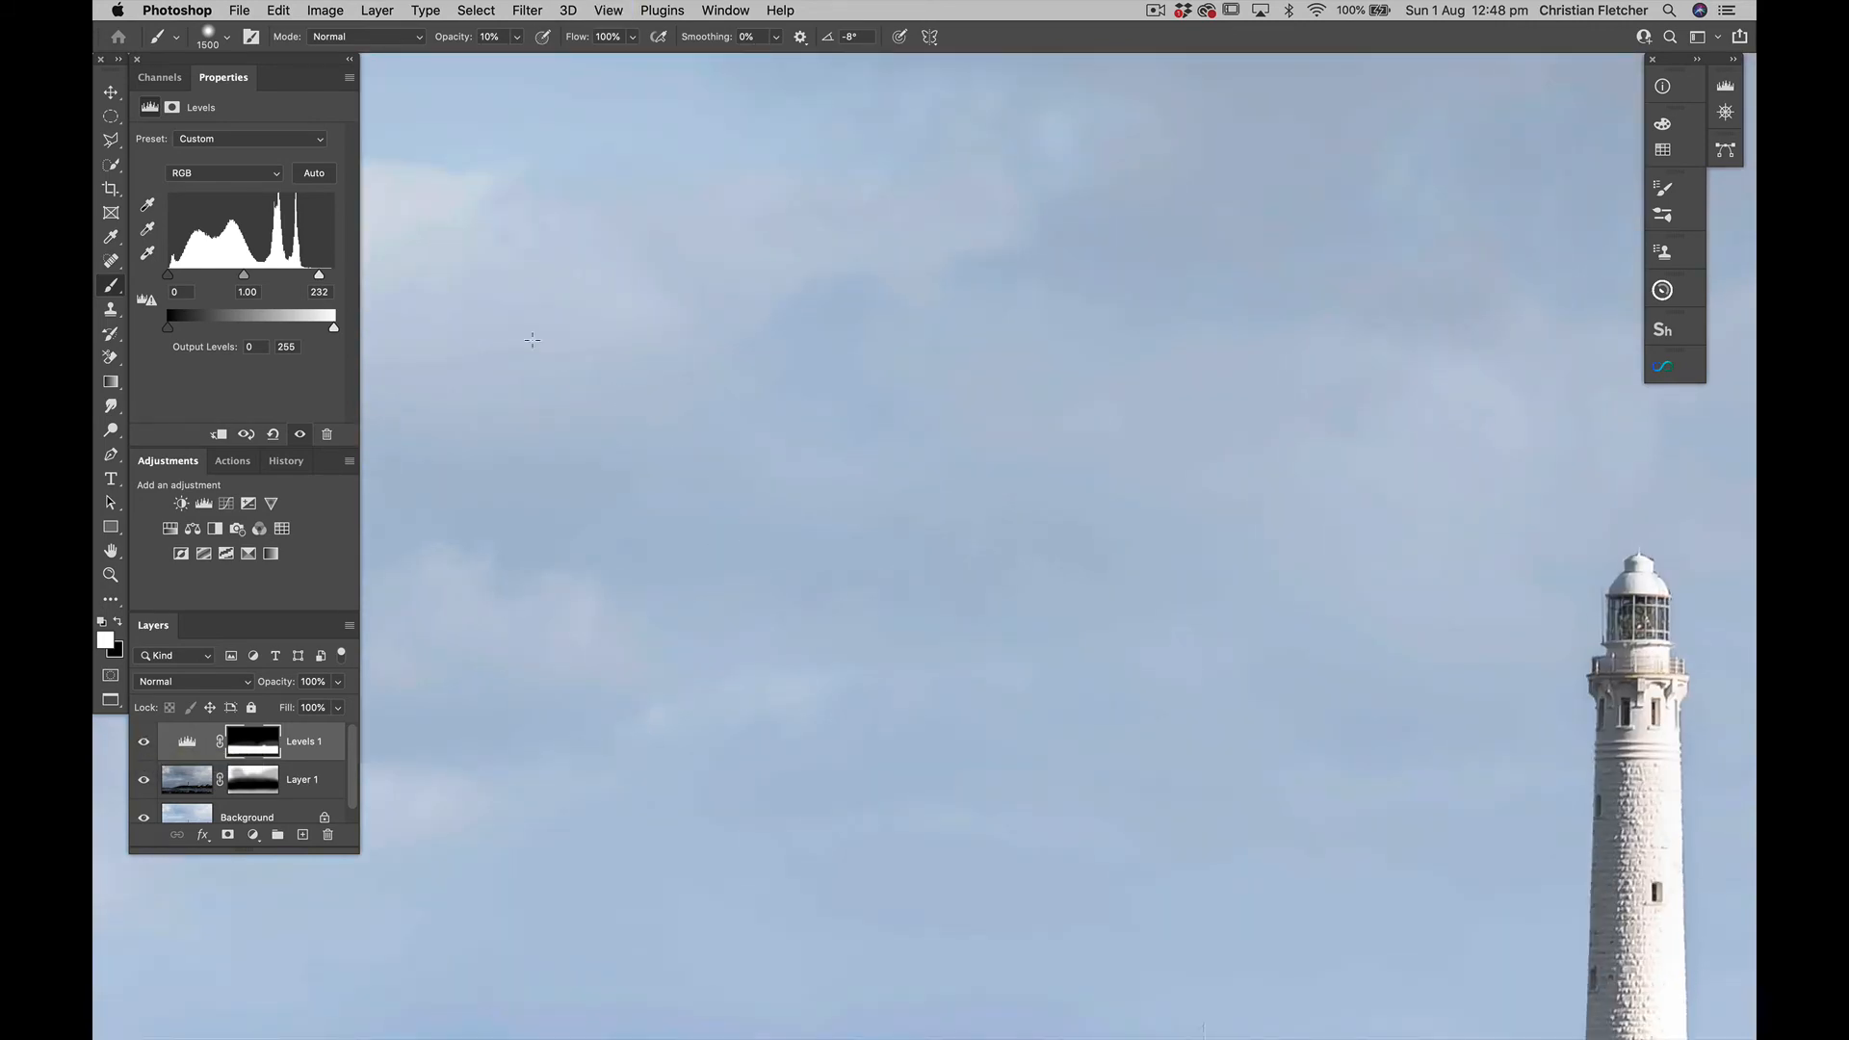
scroll(1136, 573, right, 7)
scroll(1141, 573, down, 4)
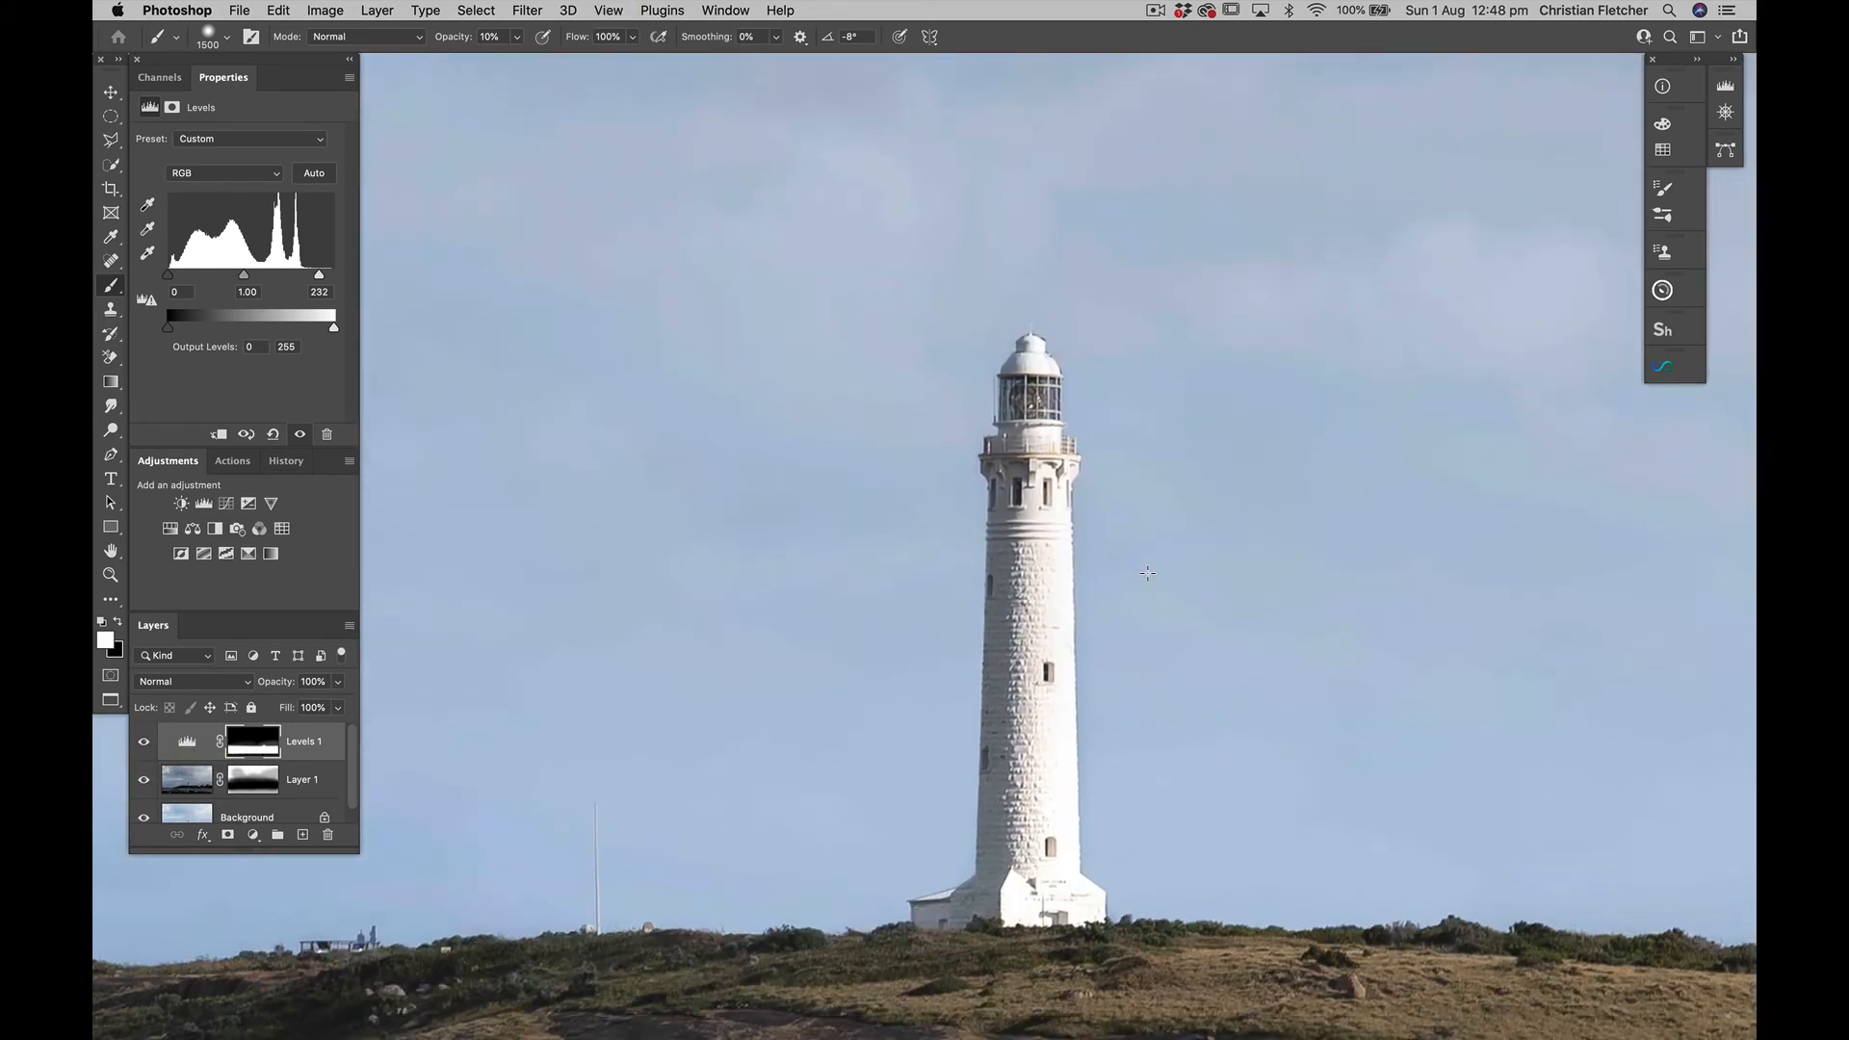
scroll(1148, 573, down, 2)
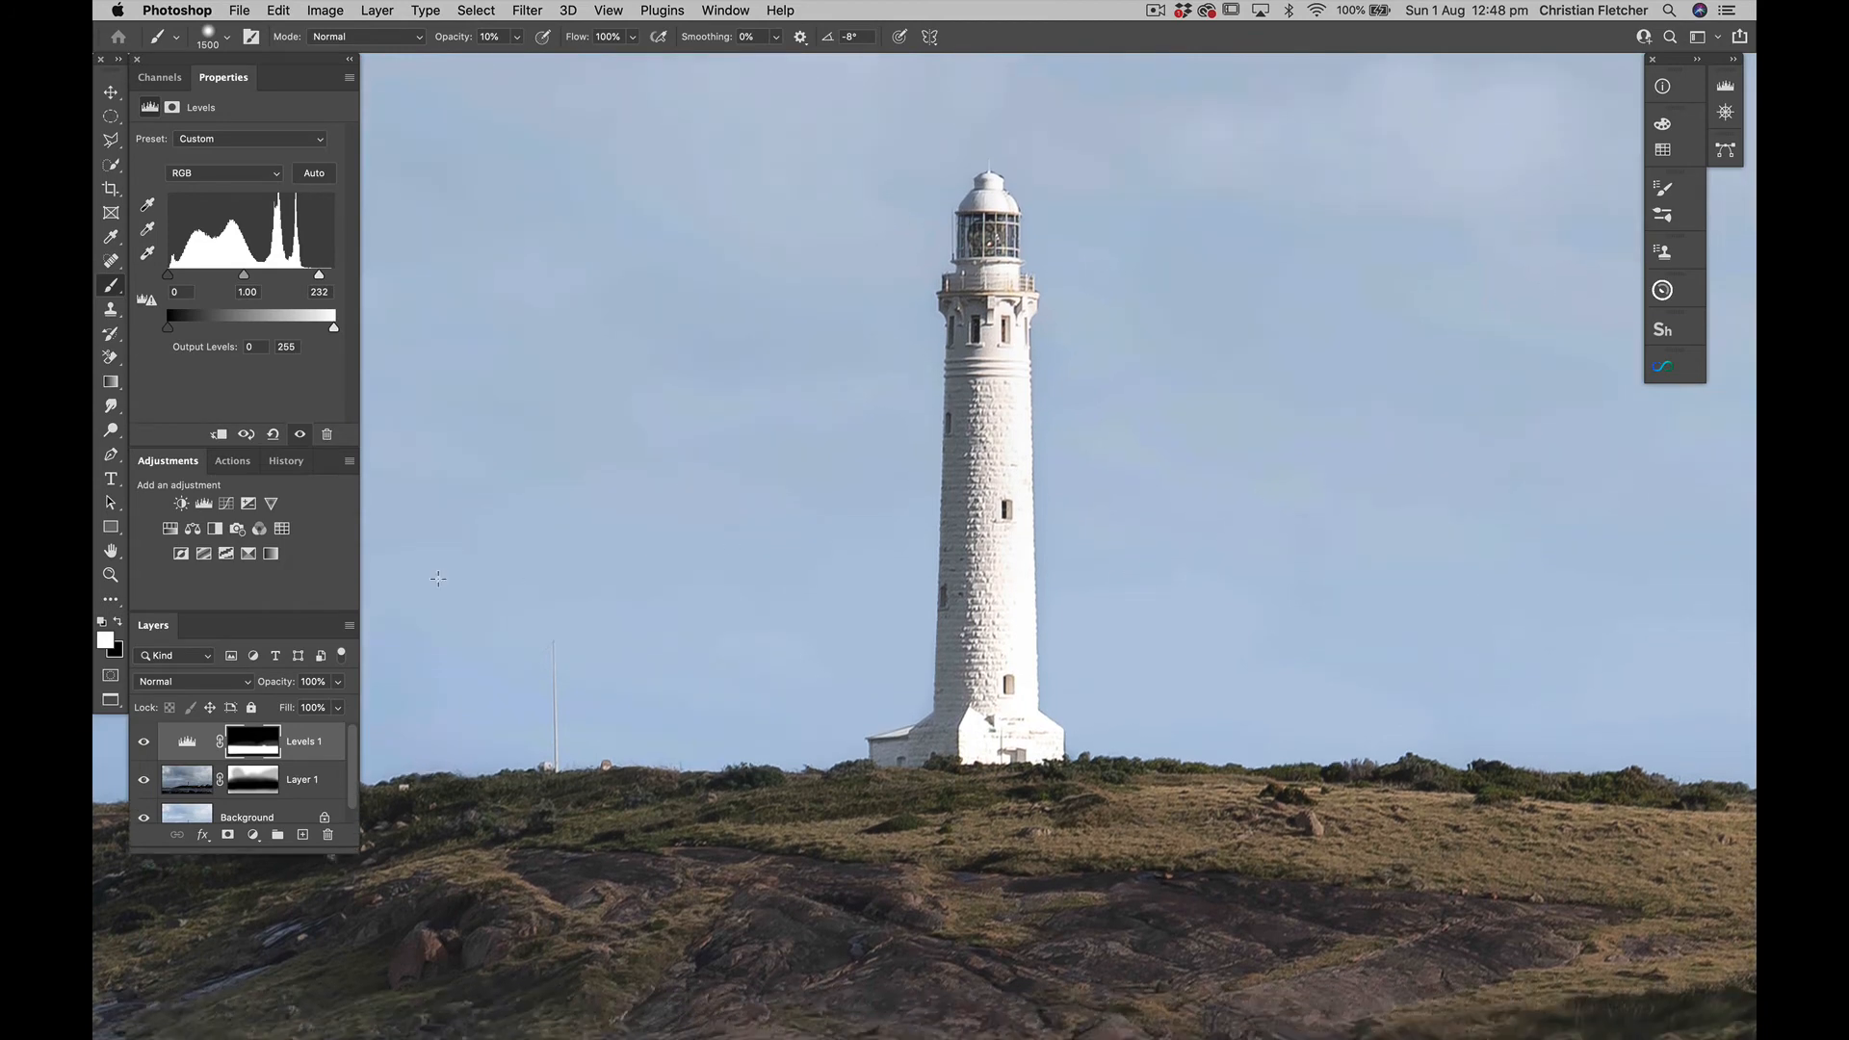
click(144, 741)
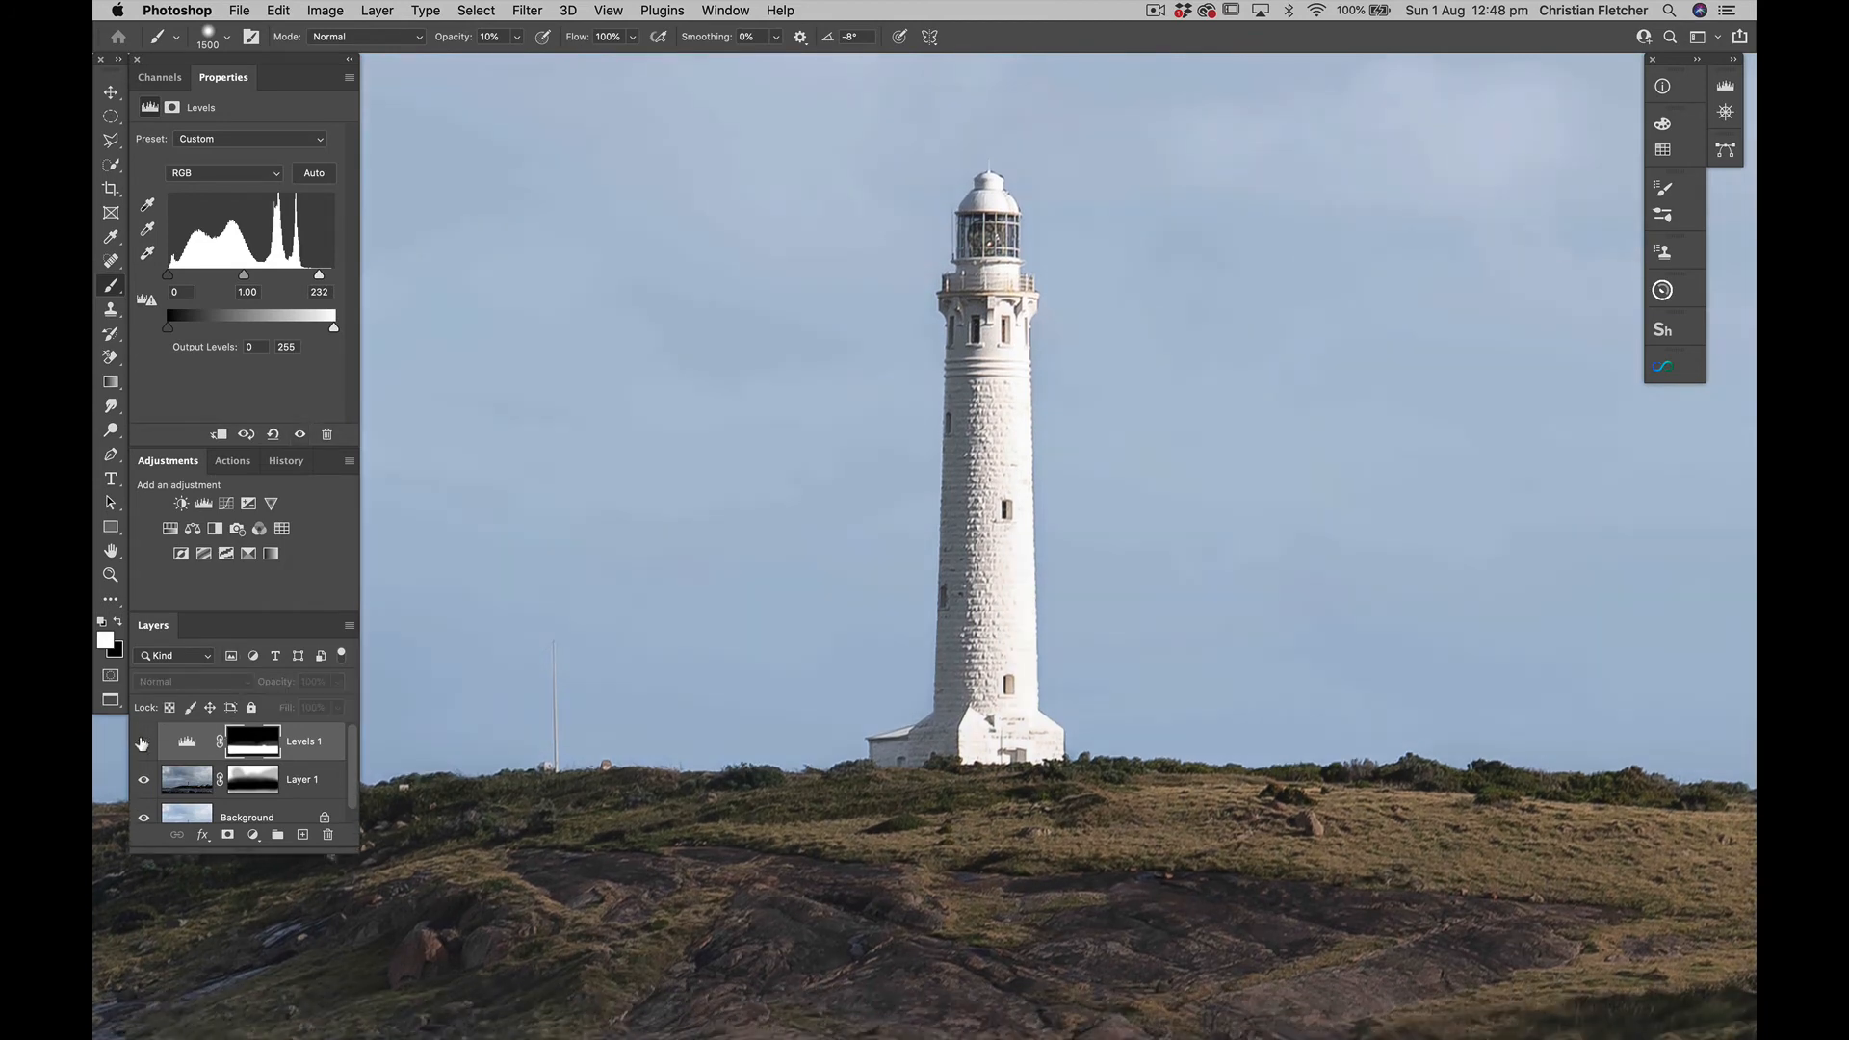
click(142, 743)
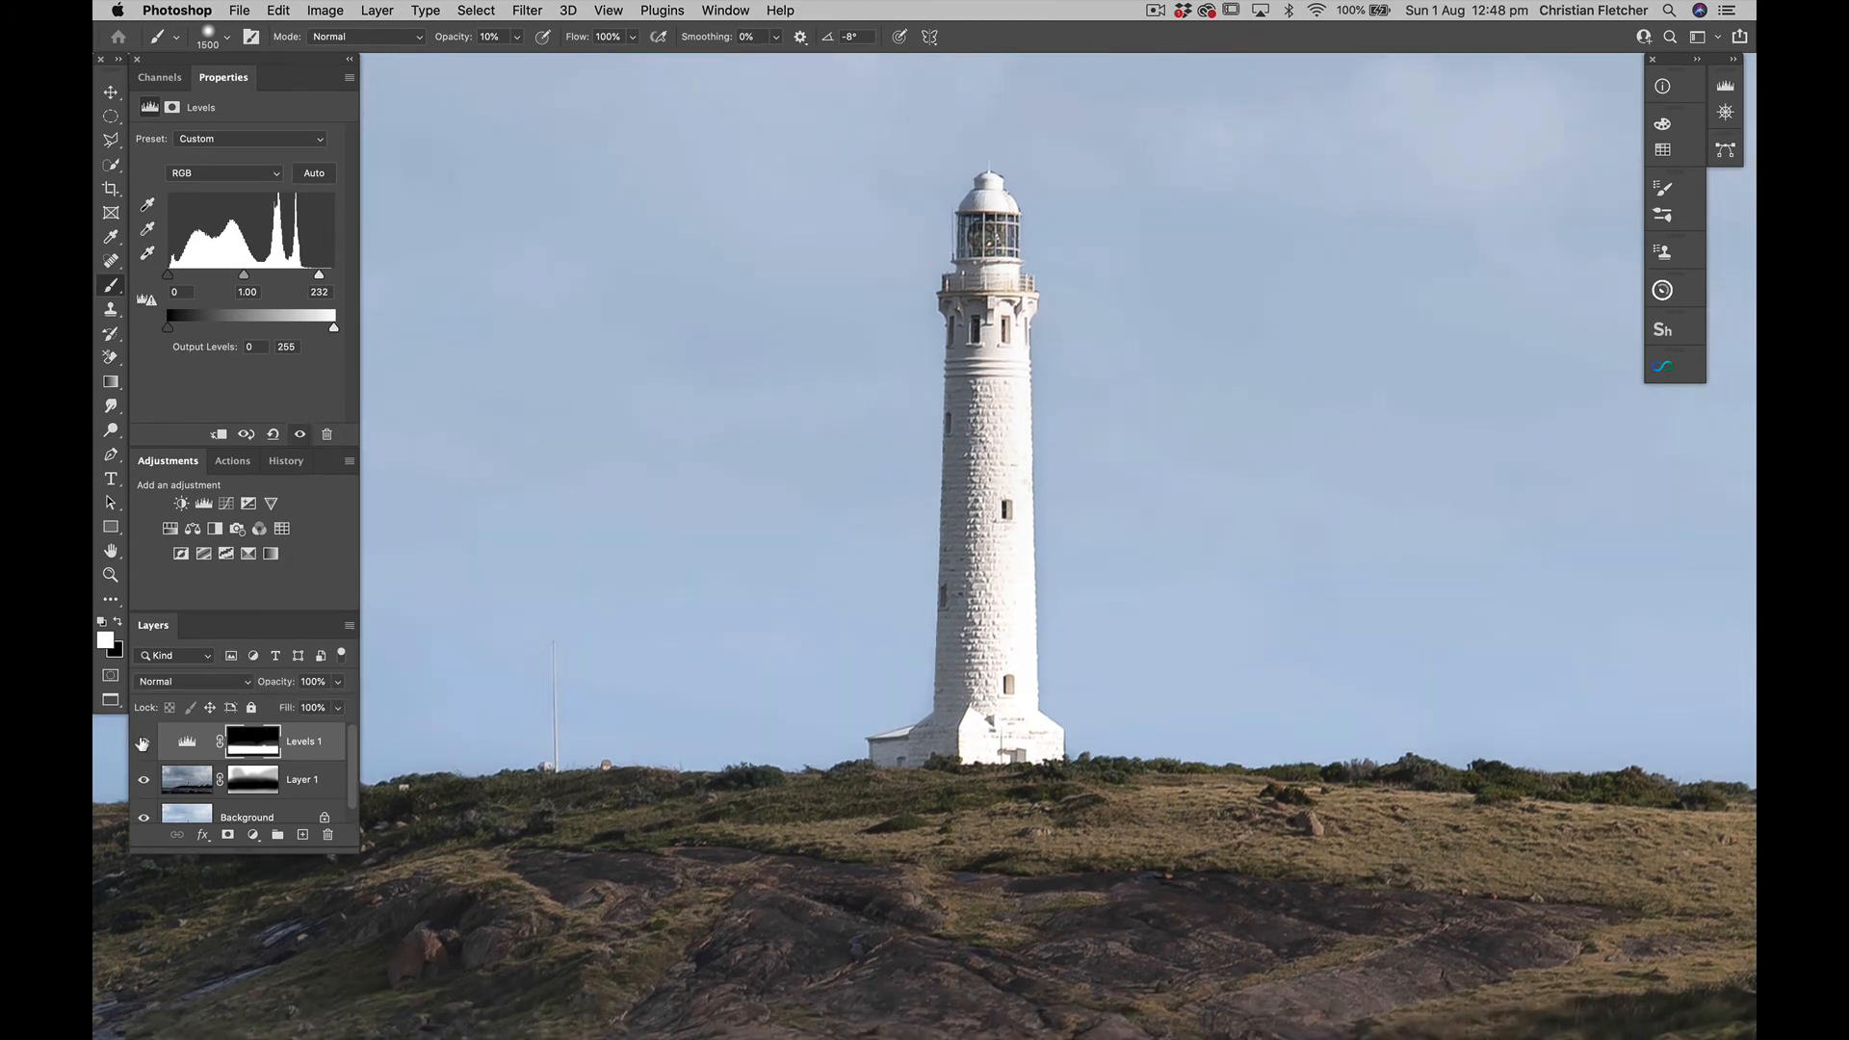
Target the Levels 1 mask and prepare a 50 px black Brush for painting on the lighthouse
click(240, 749)
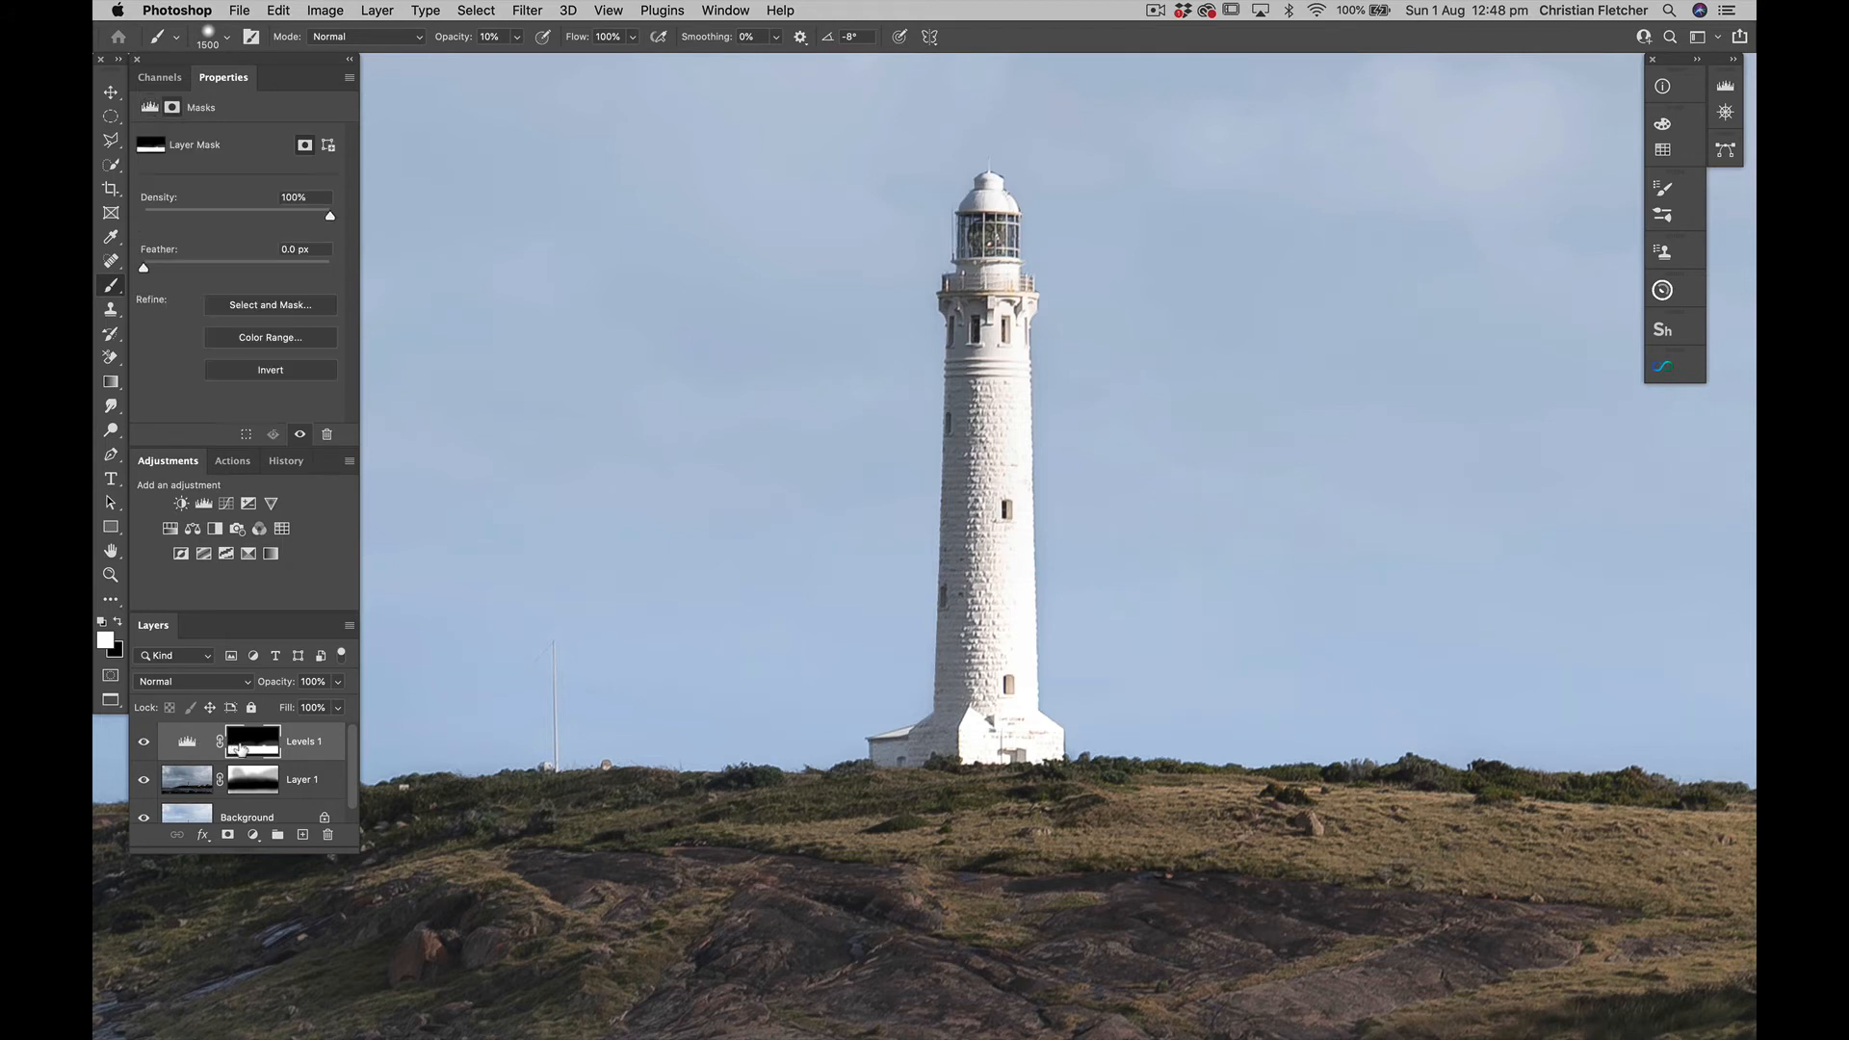
key(x)
key(bracketleft)
key(bracketleft)
key(bracketleft)
key(bracketleft)
key(bracketleft)
key(bracketleft)
key(bracketleft)
key(bracketleft)
key(bracketleft)
key(bracketleft)
key(bracketleft)
key(bracketleft)
key(bracketleft)
key(bracketleft)
key(bracketleft)
key(bracketleft)
key(bracketleft)
key(bracketleft)
key(bracketleft)
Select the whole lighthouse tower and its base on the Background layer with a 45 px Quick Selection brush
key(w)
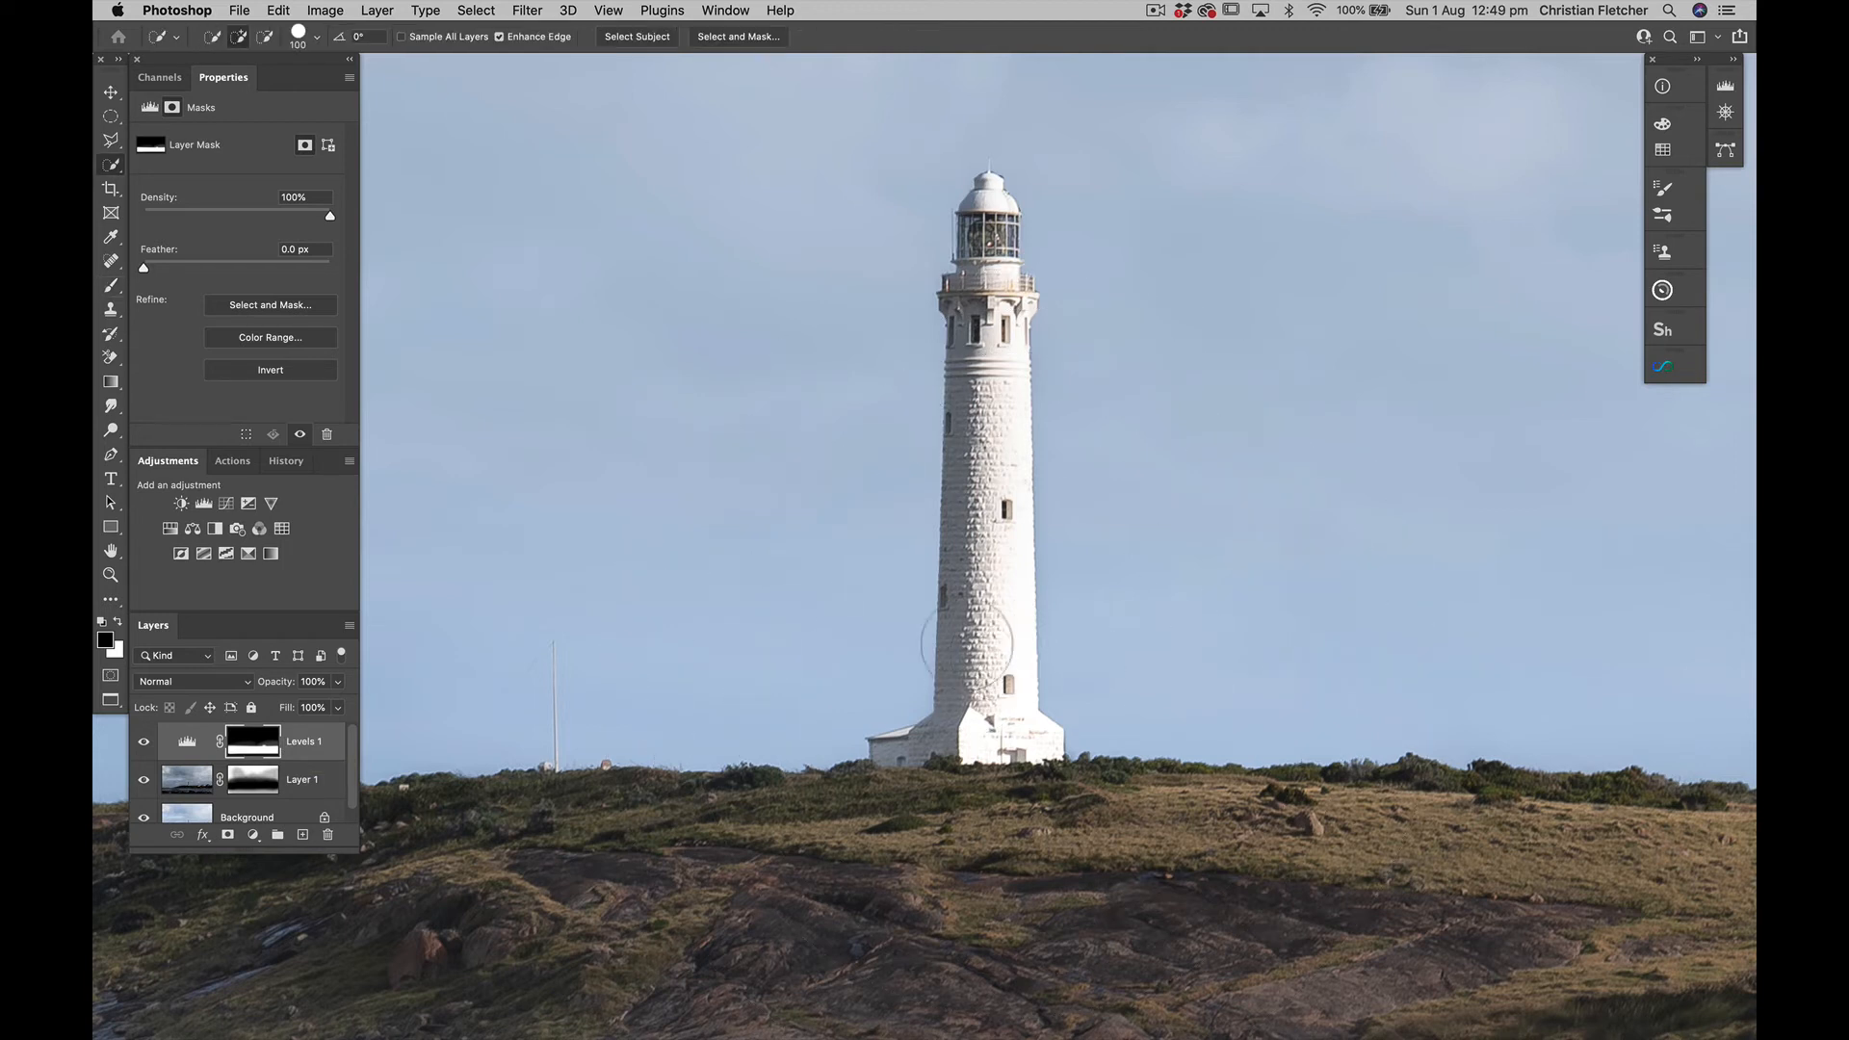
scroll(319, 795, down, 1)
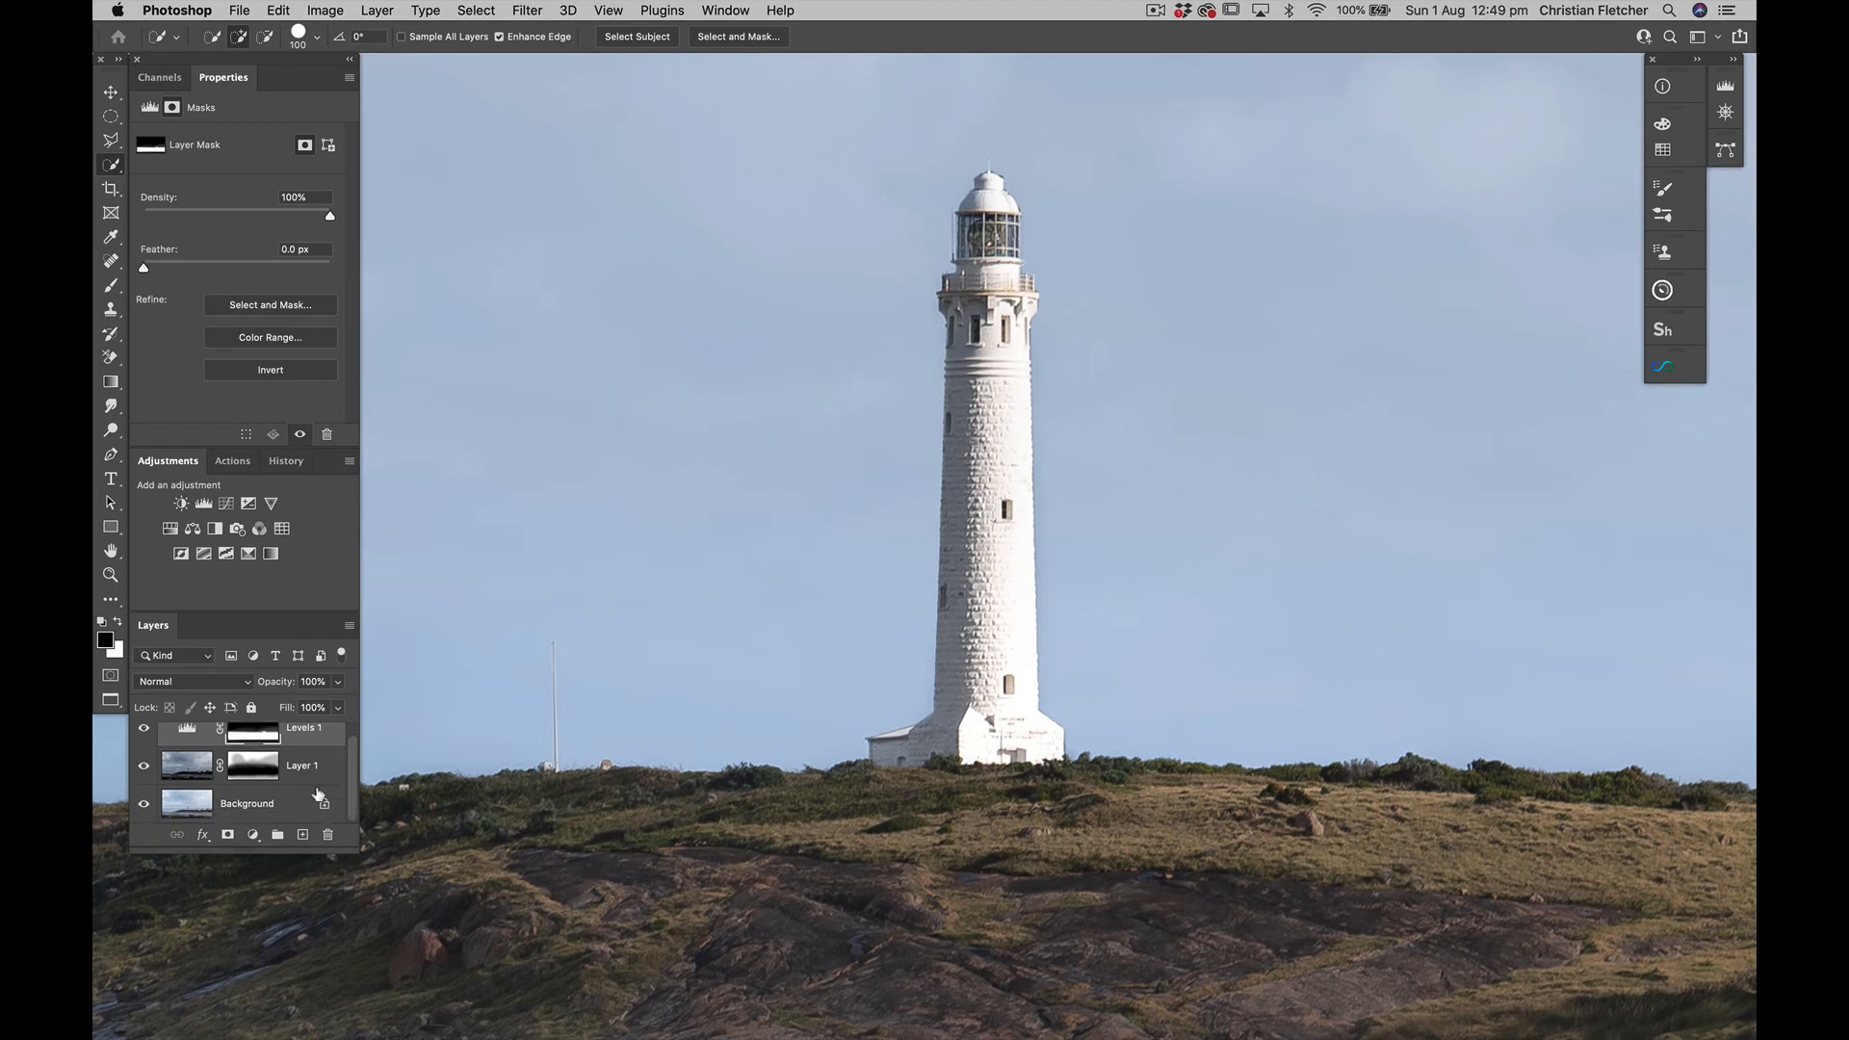
click(197, 797)
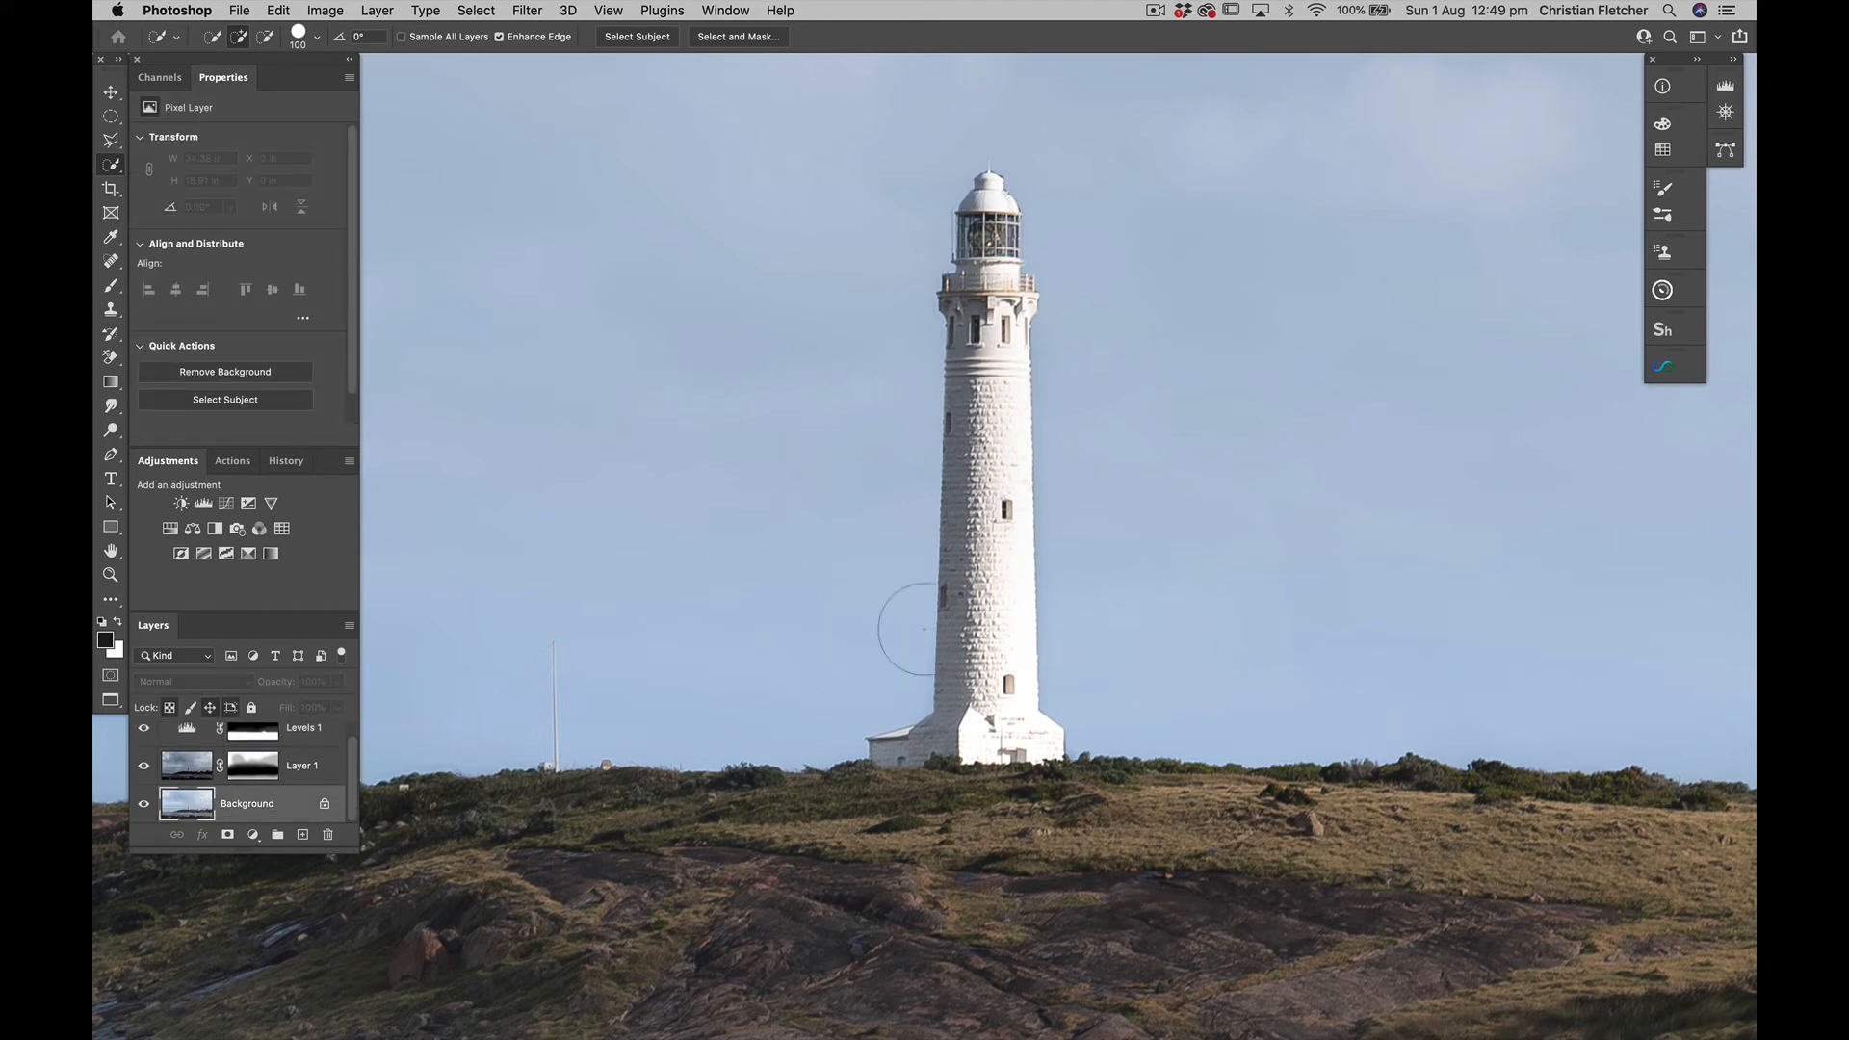
key(bracketleft)
key(bracketleft)
key(bracketleft)
key(bracketleft)
key(bracketleft)
key(bracketleft)
drag(1004, 682, 1005, 283)
drag(962, 682, 857, 751)
scroll(227, 775, up, 1)
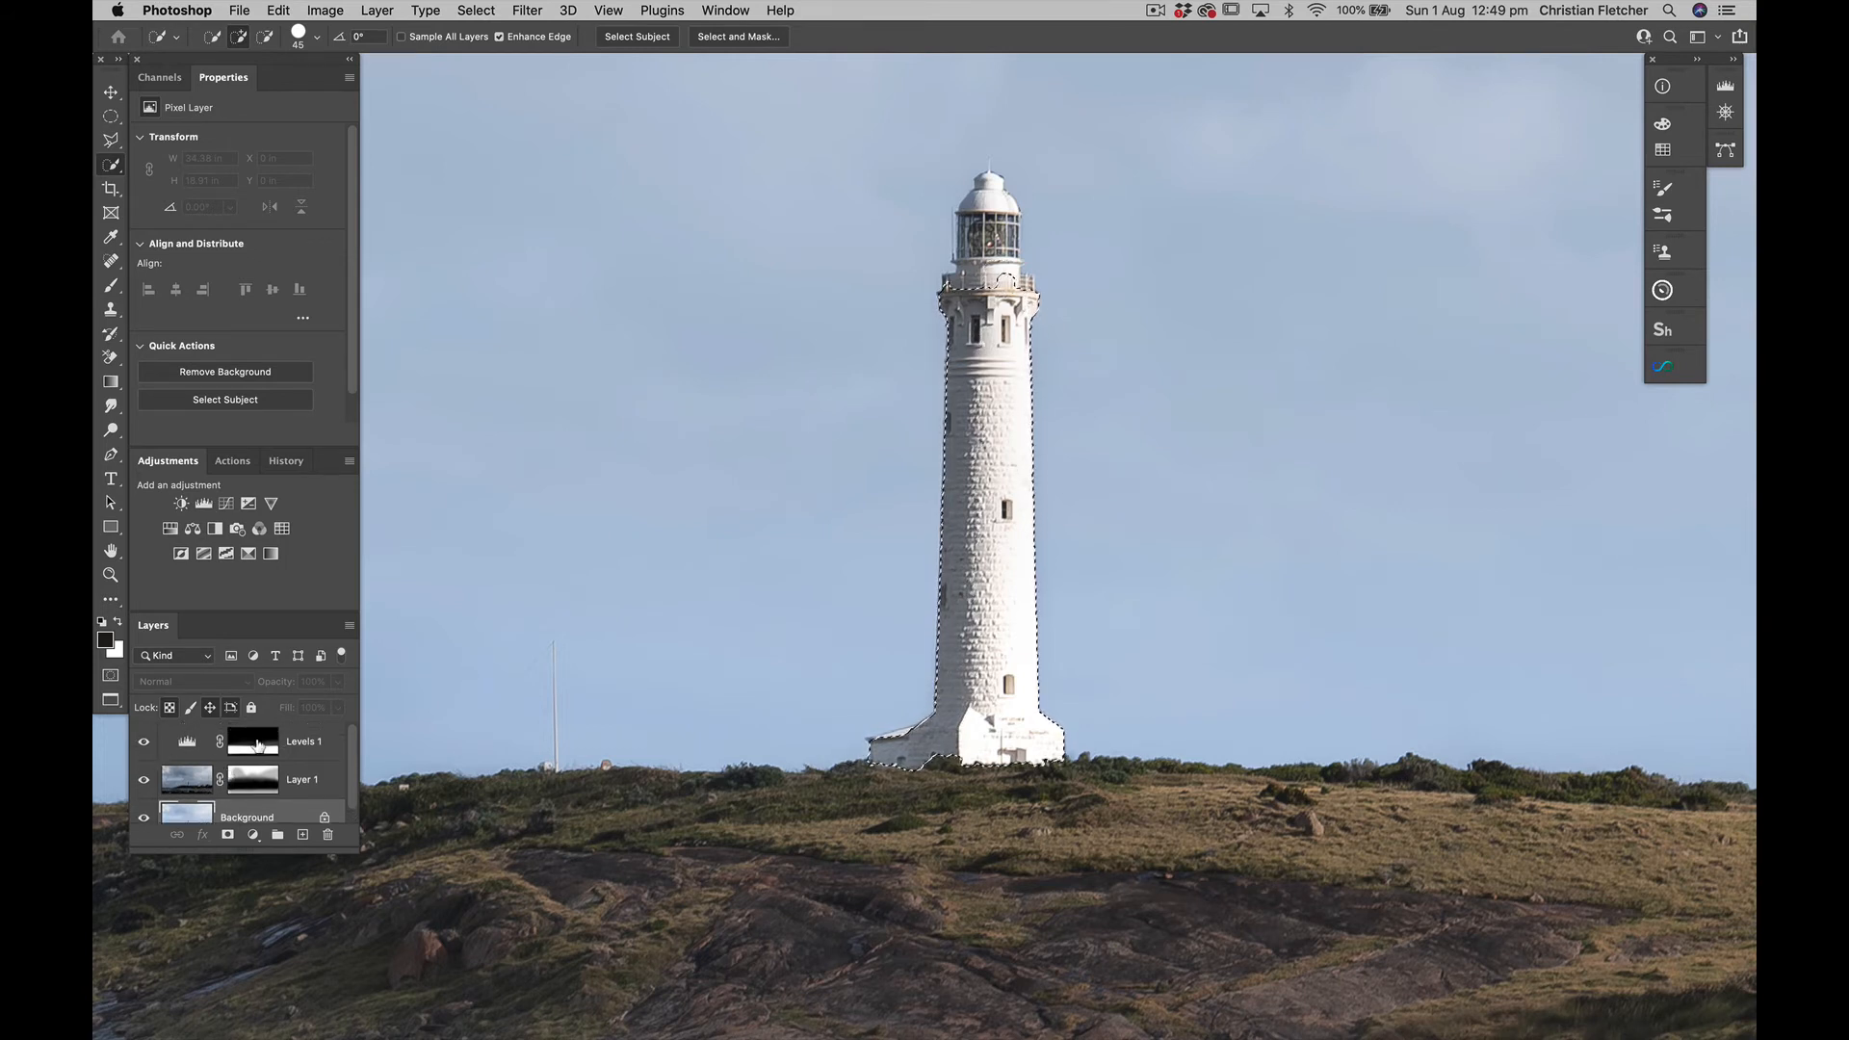
Return to the Levels 1 mask with the black Brush at 10% opacity, keeping the lighthouse selection active
click(266, 742)
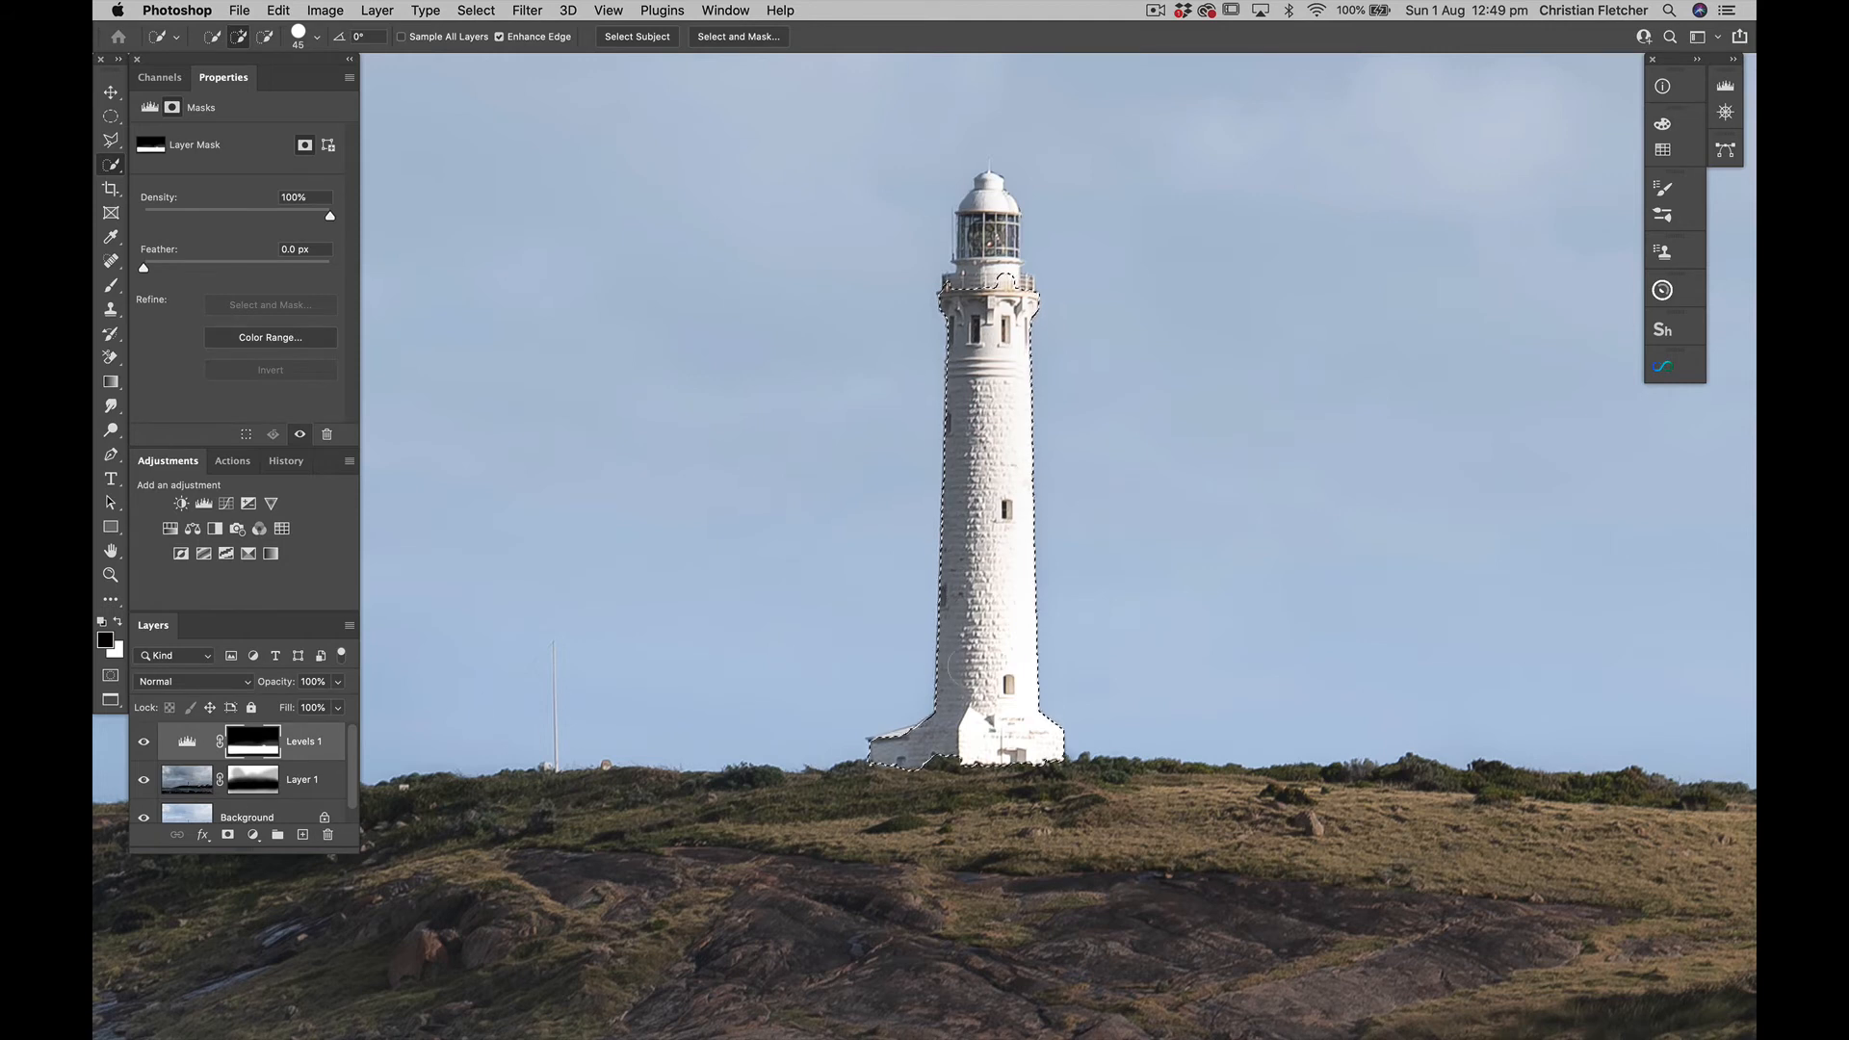
key(b)
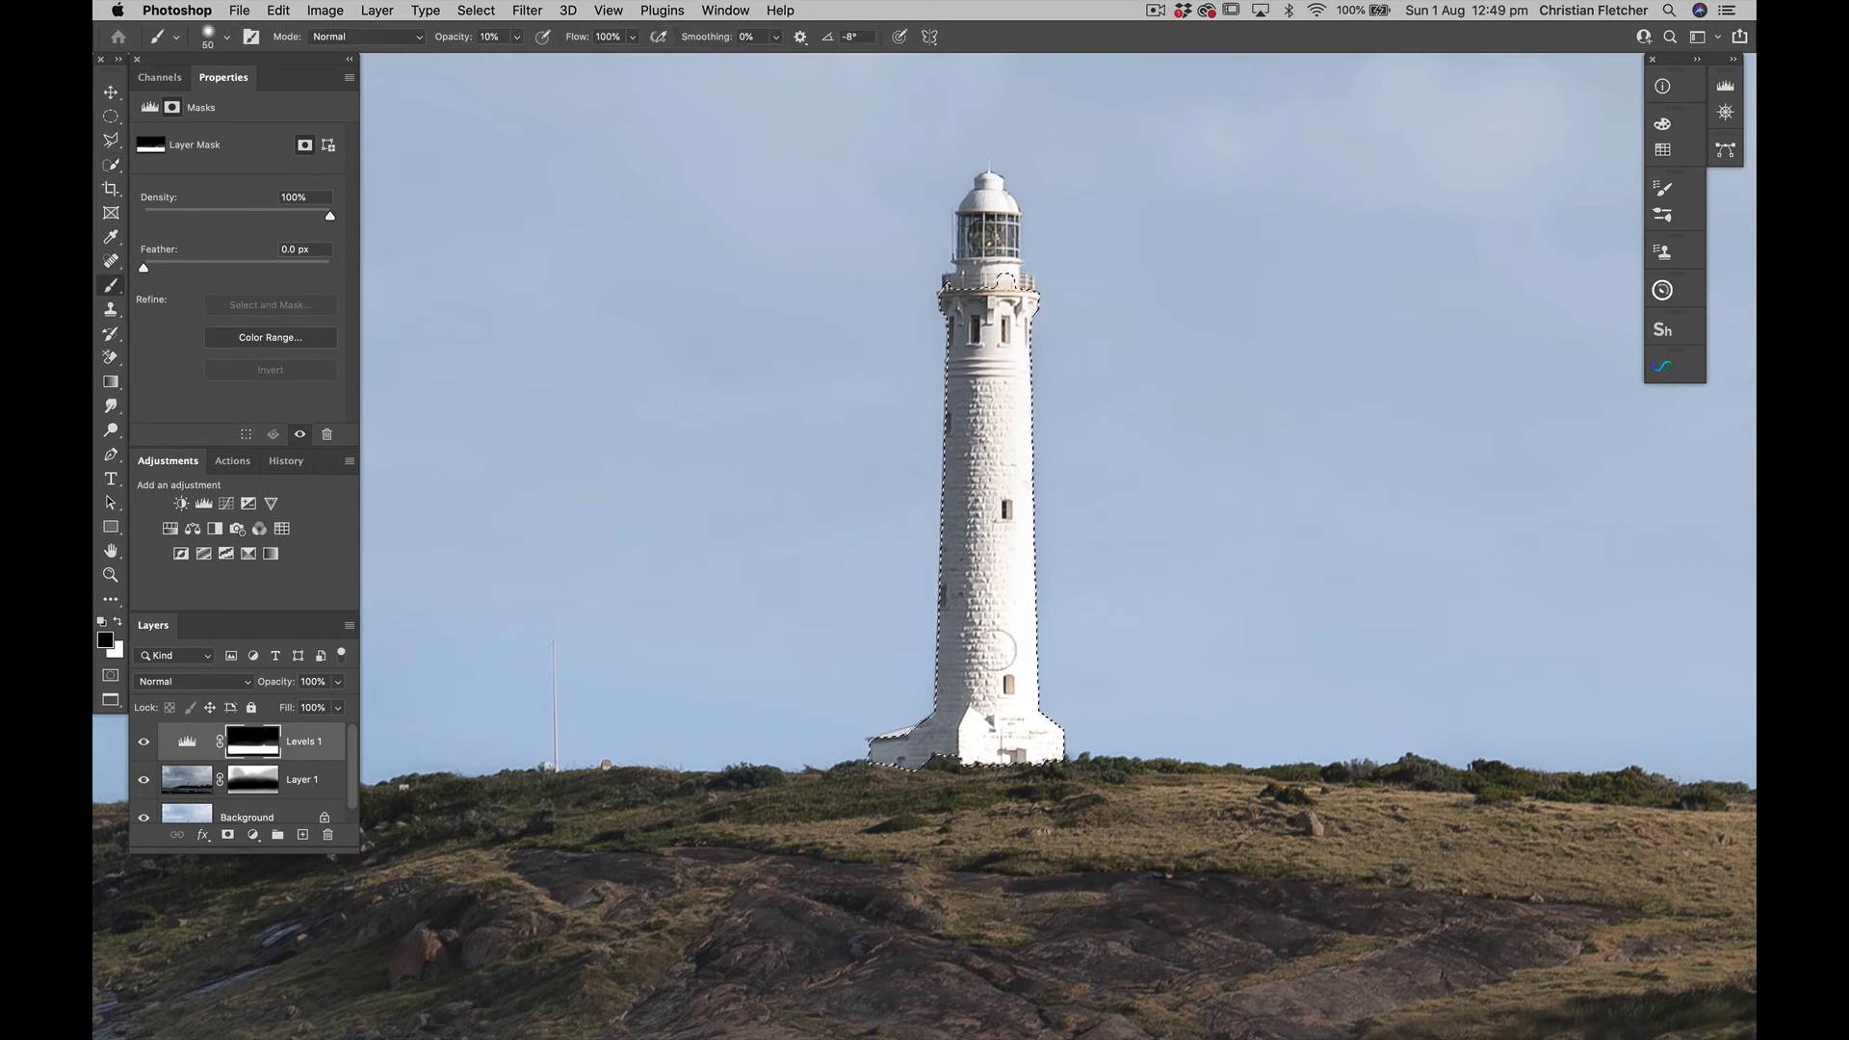
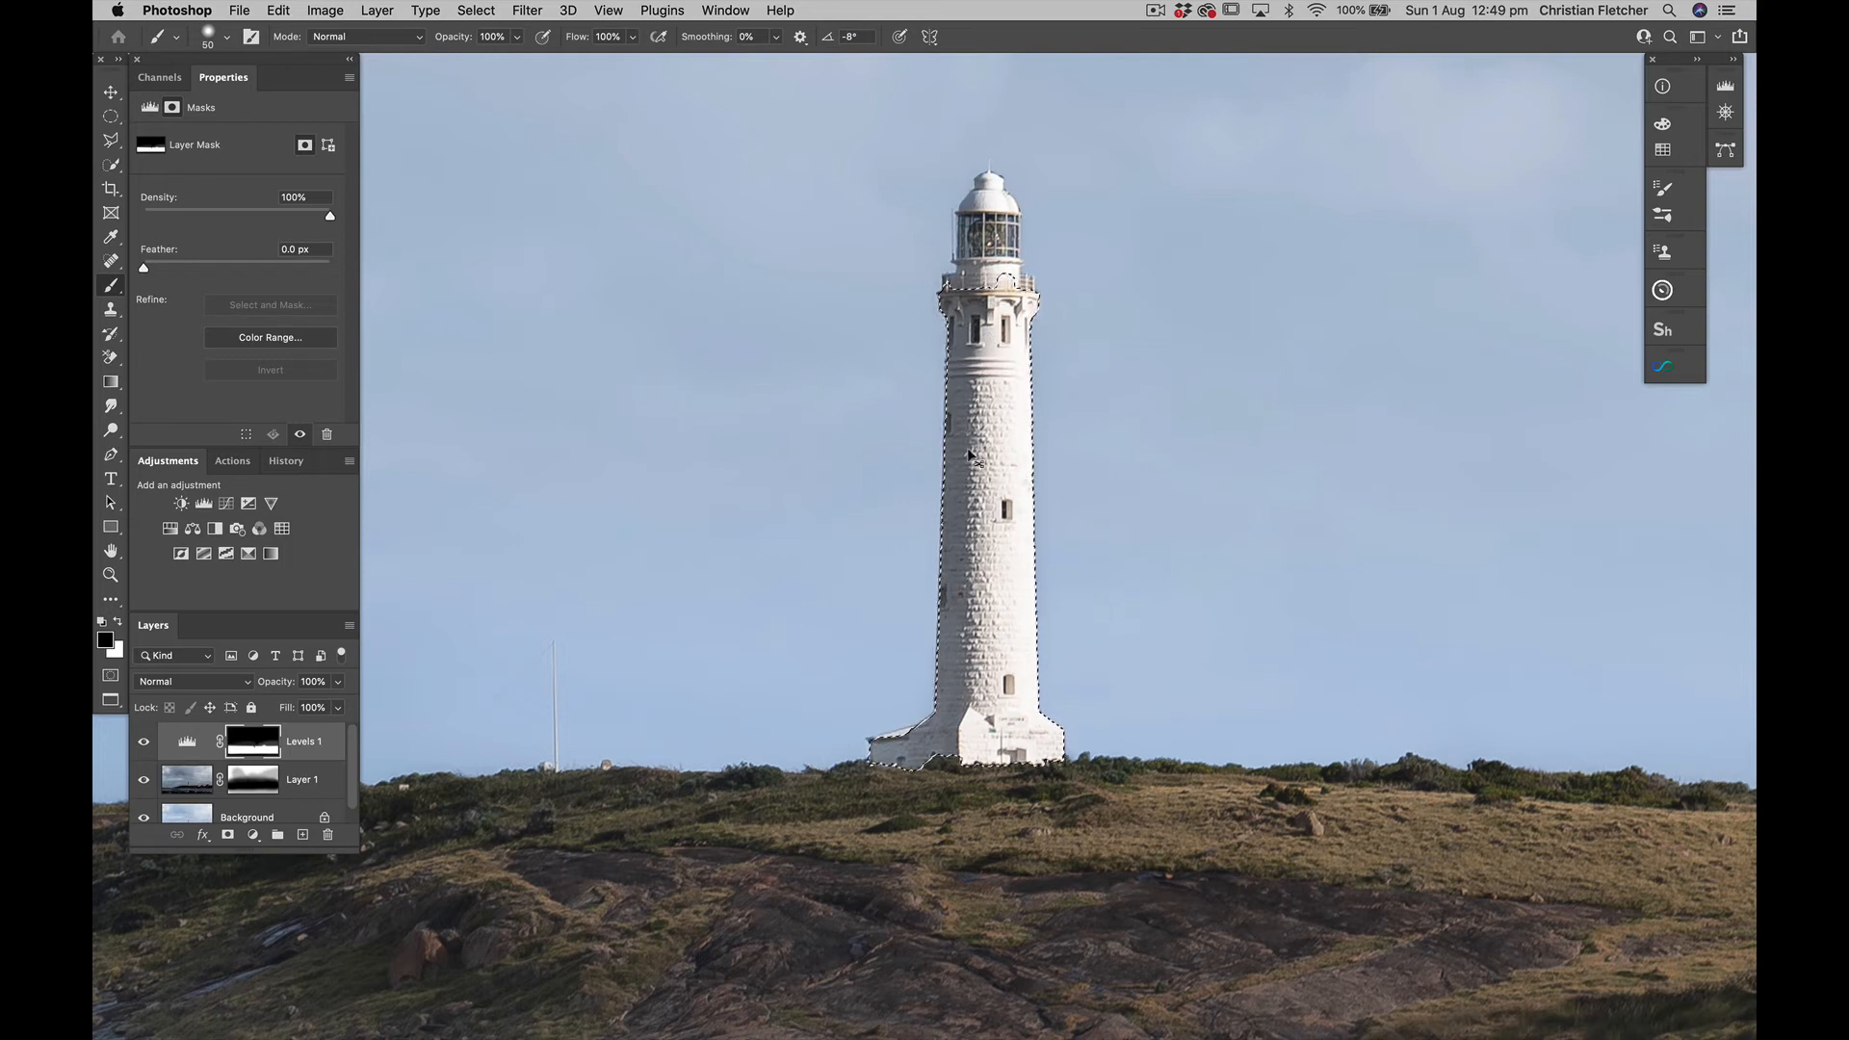
Clear the lighthouse selection, reduce the Brush to 30 px and fit the whole image in view
key(super+d)
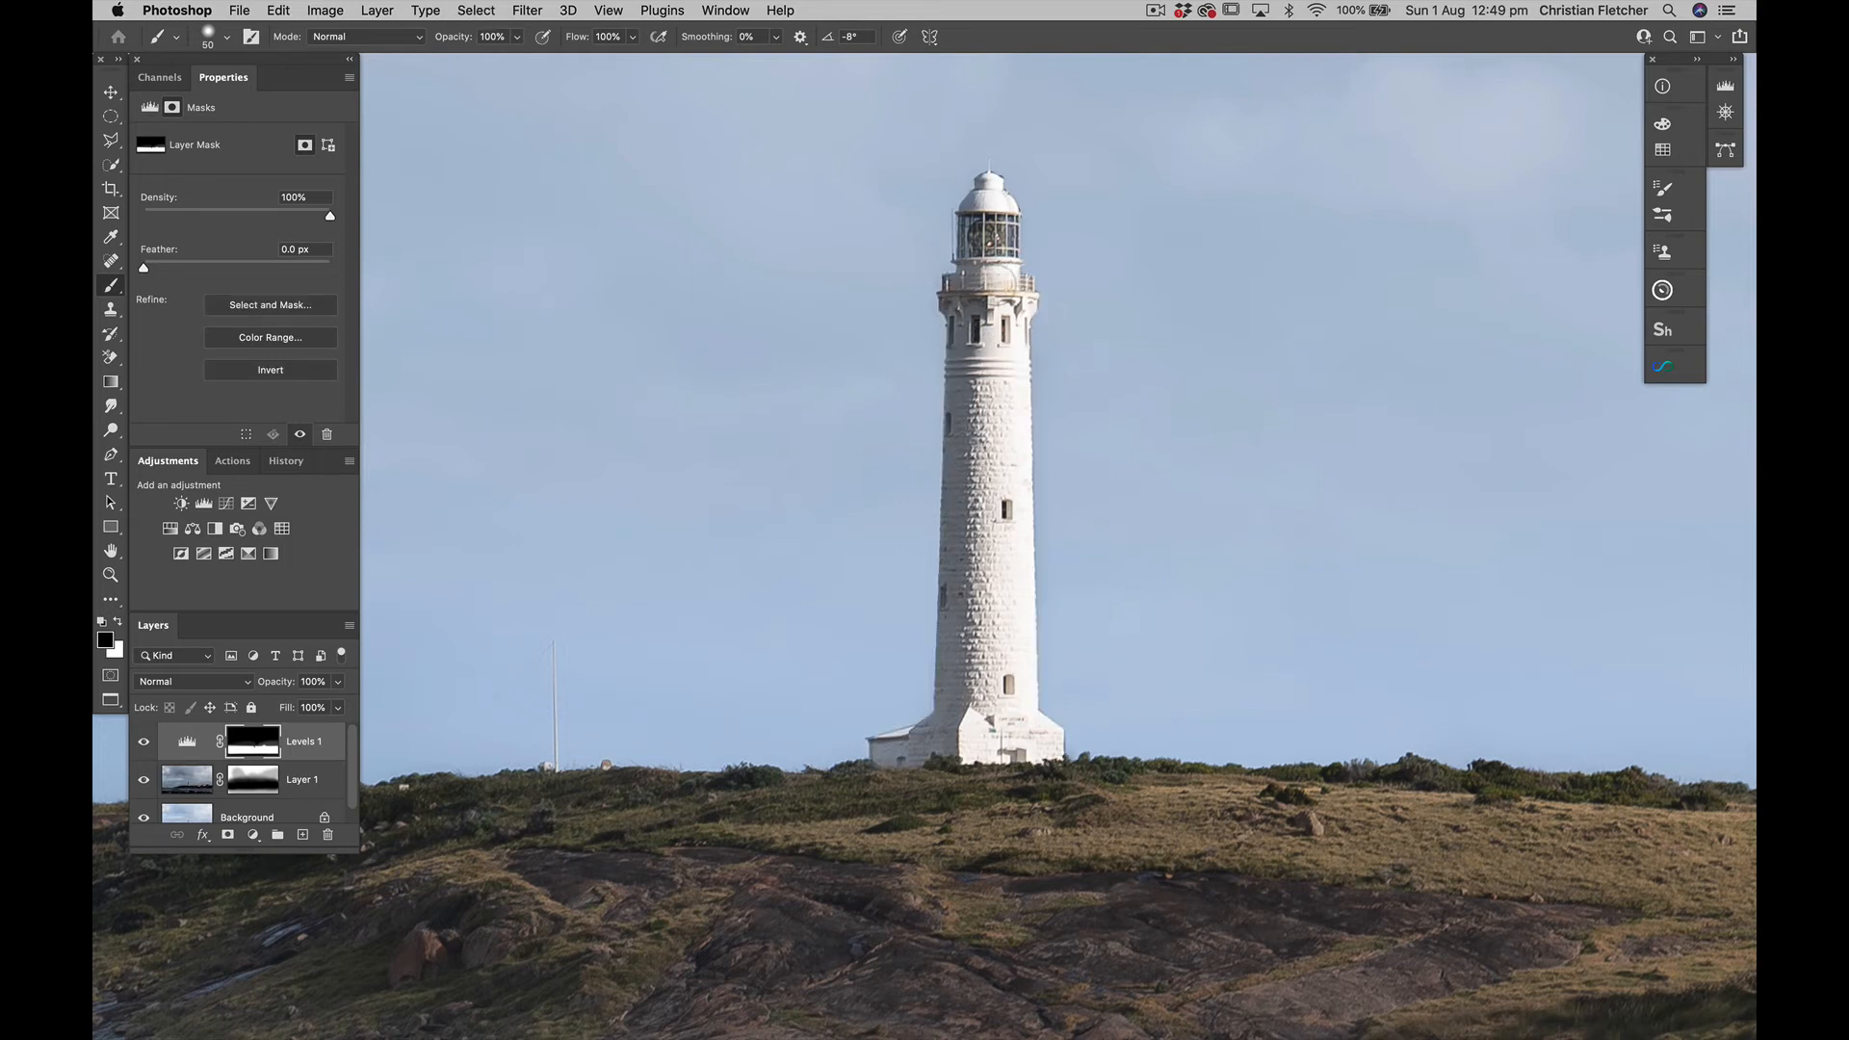
key(bracketleft)
key(bracketleft)
key(super+0)
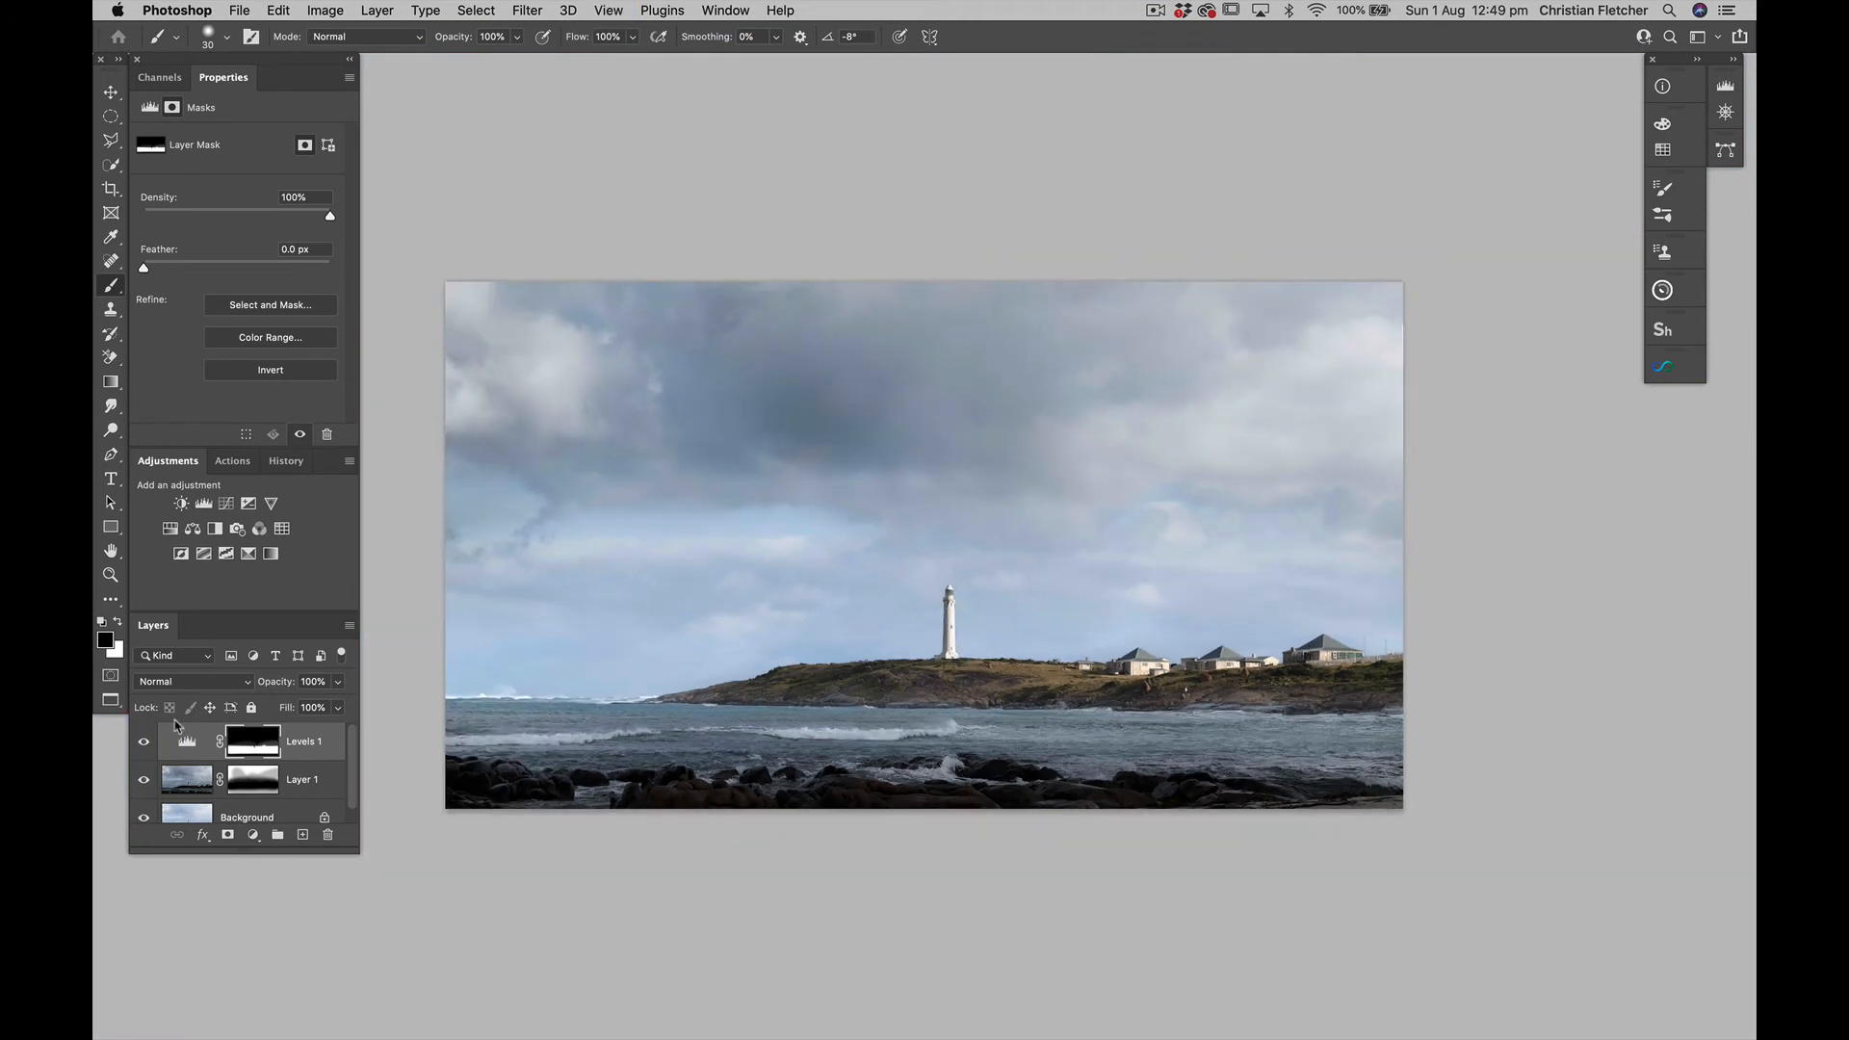
Compare the whole image with the Levels 1 layer hidden and shown to judge the foreground brightening
click(145, 743)
click(144, 743)
click(145, 742)
click(145, 742)
Set the Brush to 1000 px with white at 10% opacity for painting on the Levels 1 mask
key(bracketright)
key(bracketright)
key(bracketright)
key(bracketright)
key(bracketright)
key(bracketright)
key(bracketright)
key(bracketright)
key(bracketright)
key(bracketright)
key(bracketright)
key(bracketright)
key(bracketright)
key(bracketright)
key(bracketright)
key(bracketright)
key(x)
key(bracketright)
key(bracketright)
key(bracketright)
key(bracketright)
Add a Selective Color adjustment above Levels 1 and reduce Yellow in its Cyans range, fine-tuning the range's Magenta as well
key(super+equal)
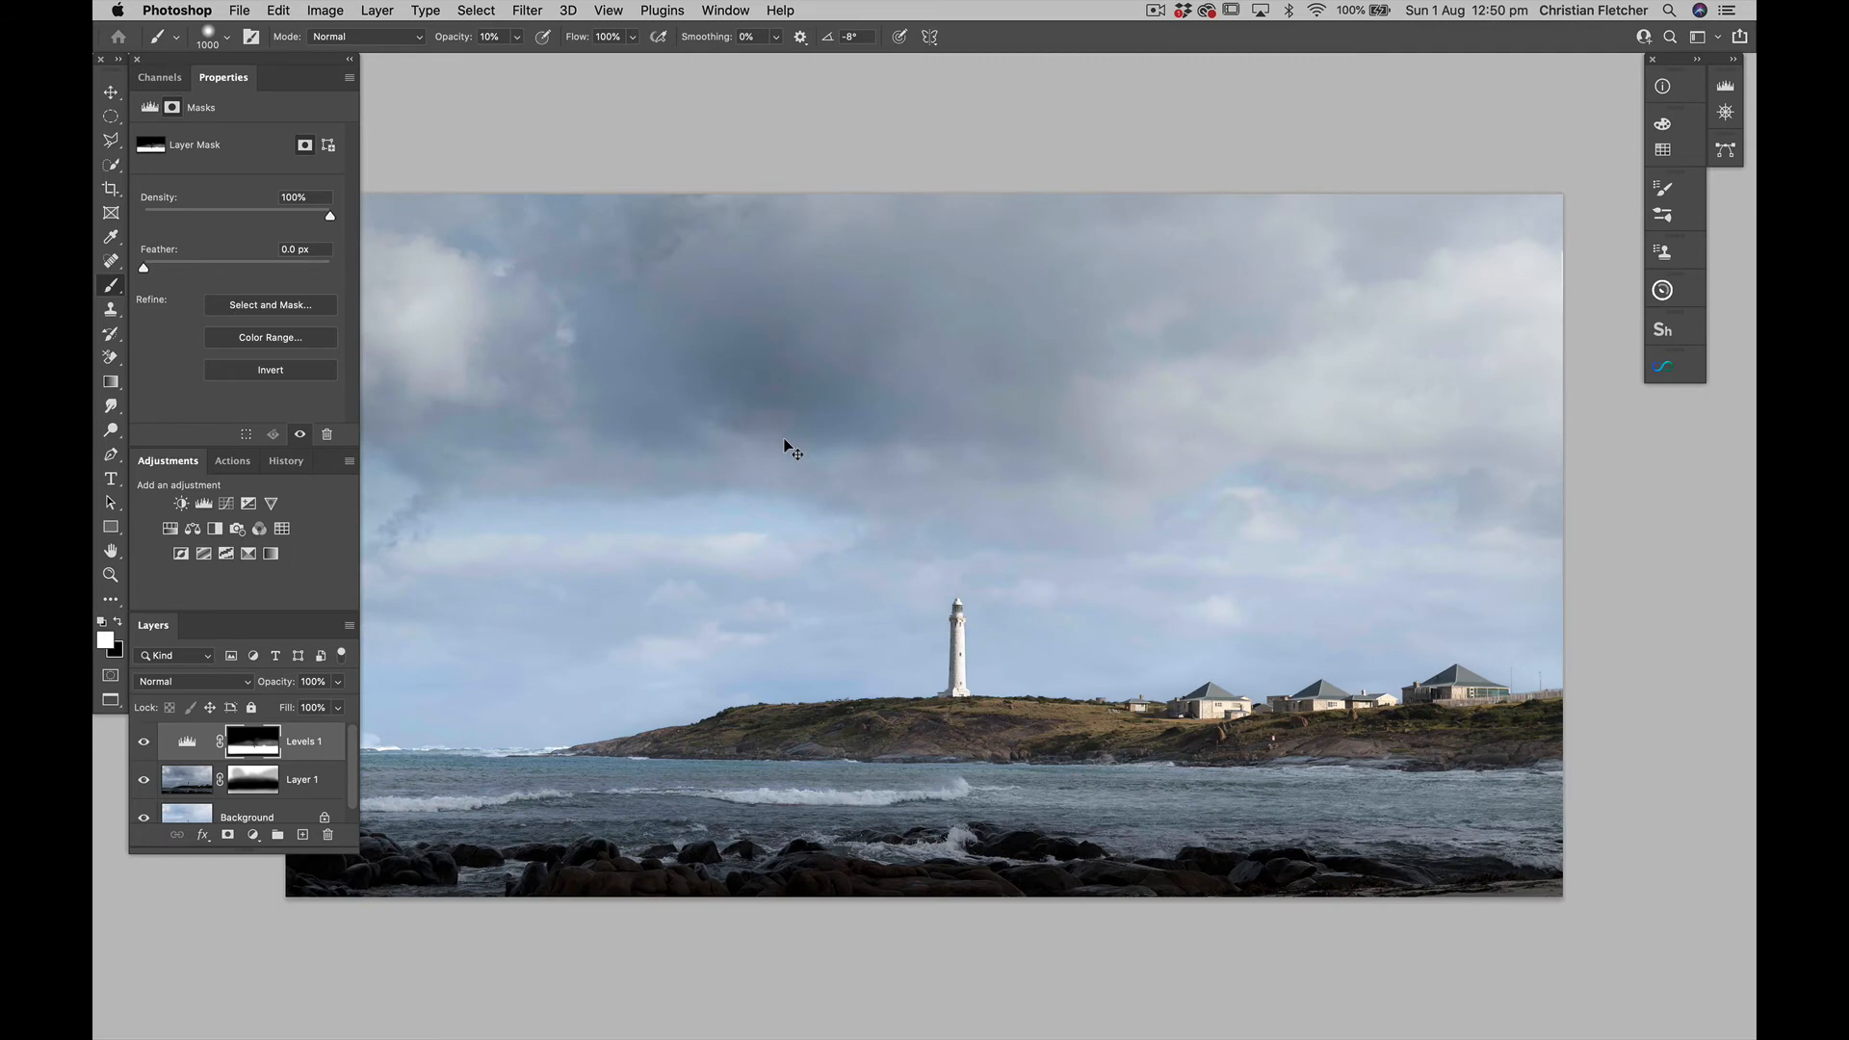
key(super+minus)
key(super+minus)
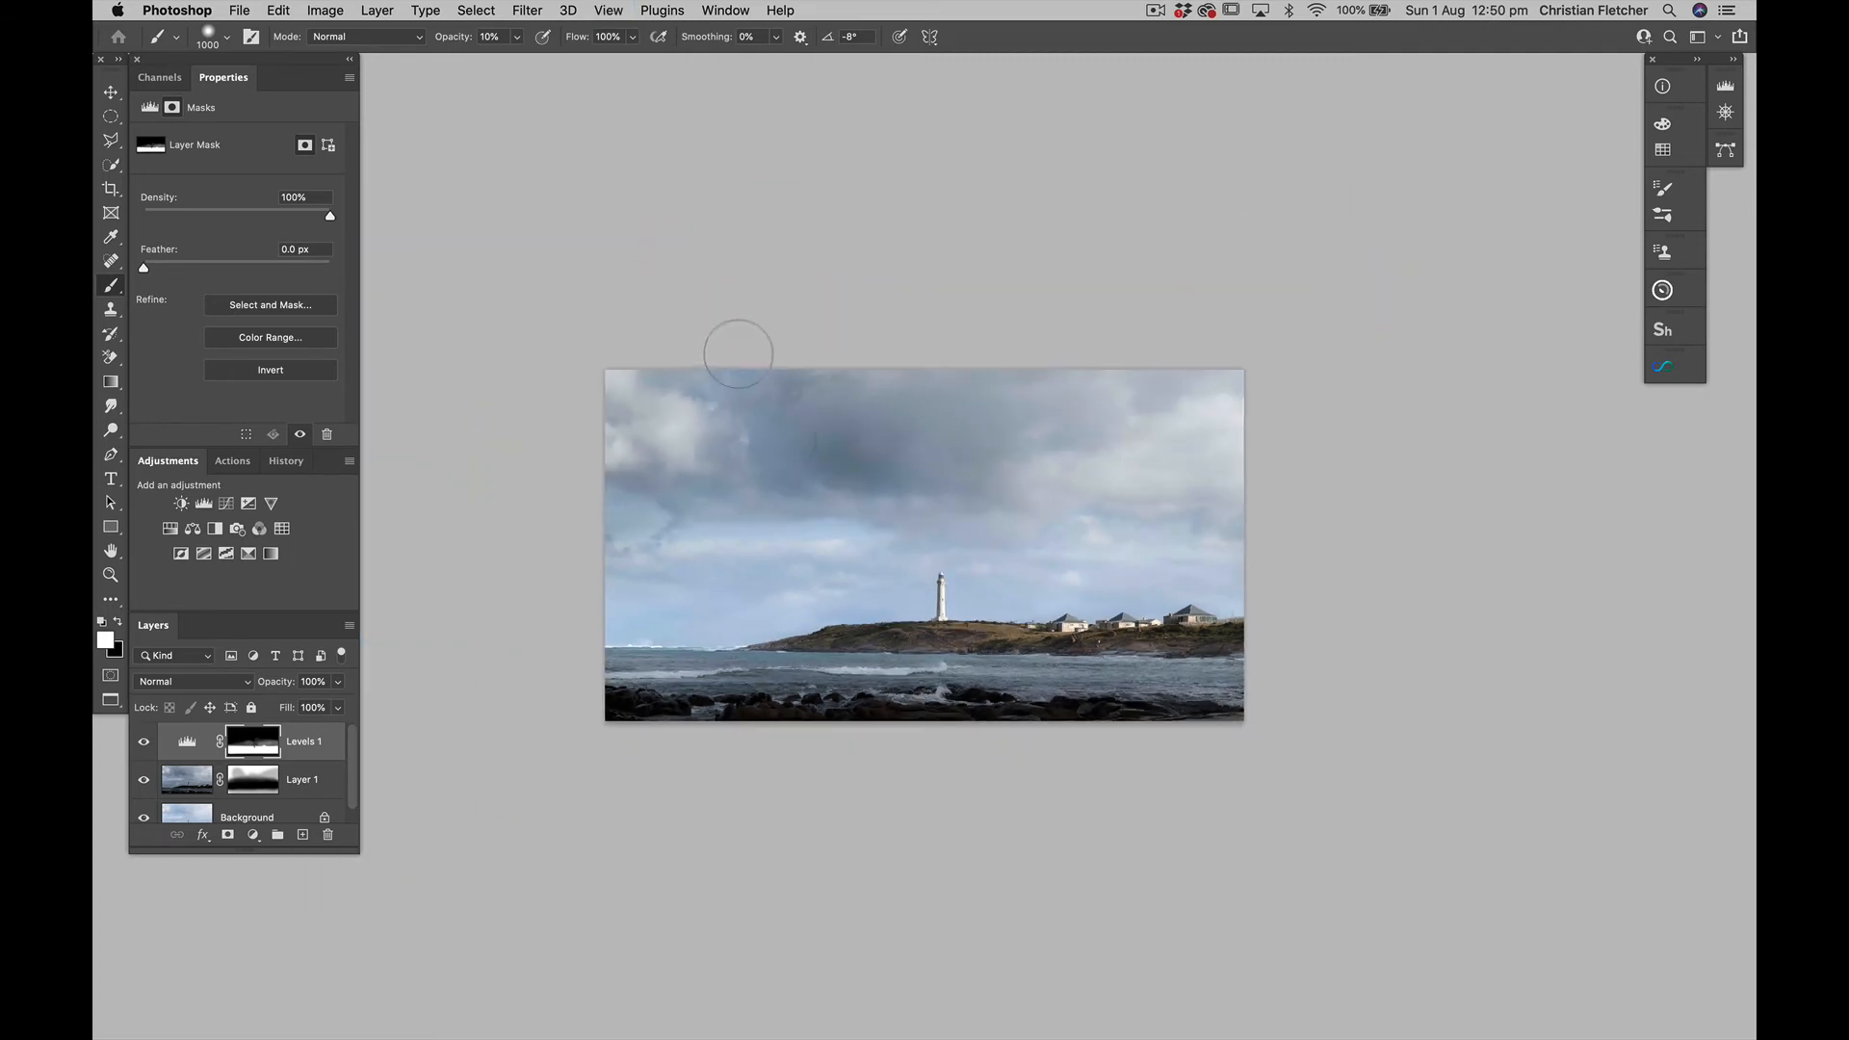
key(super+0)
key(super+minus)
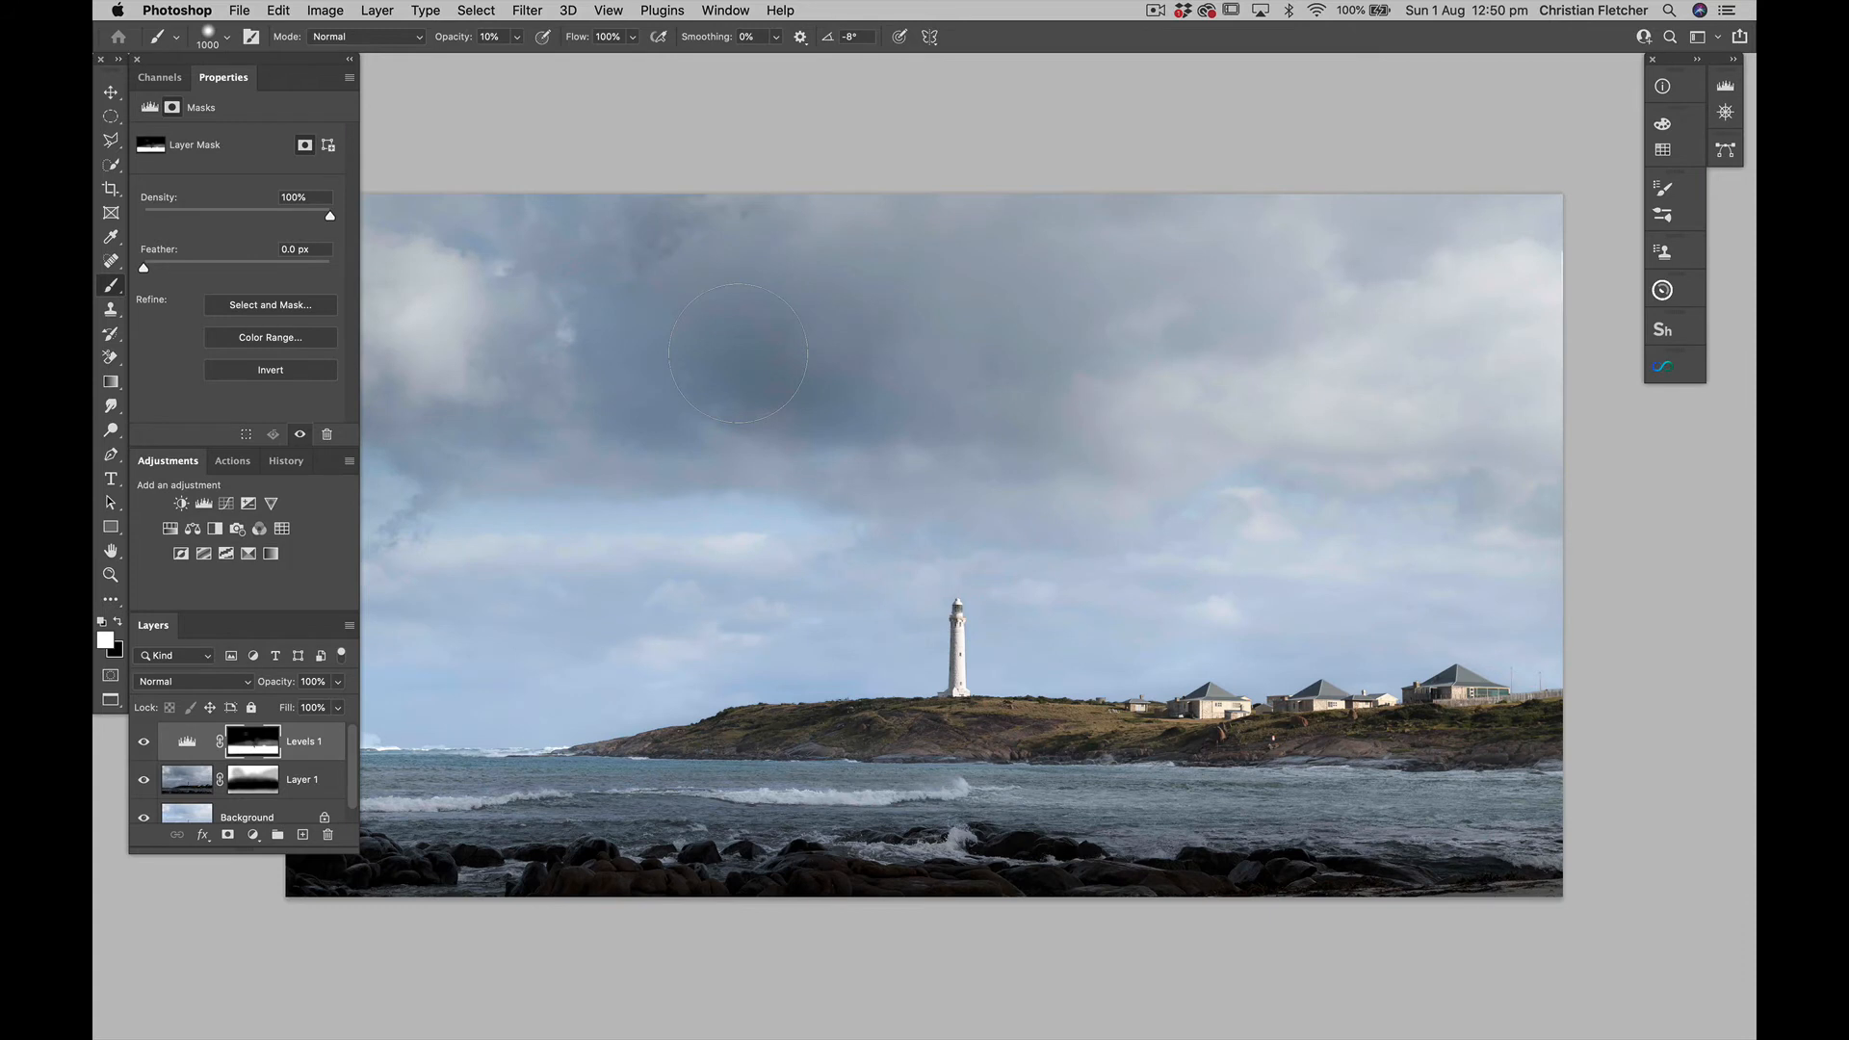
scroll(737, 352, left, 5)
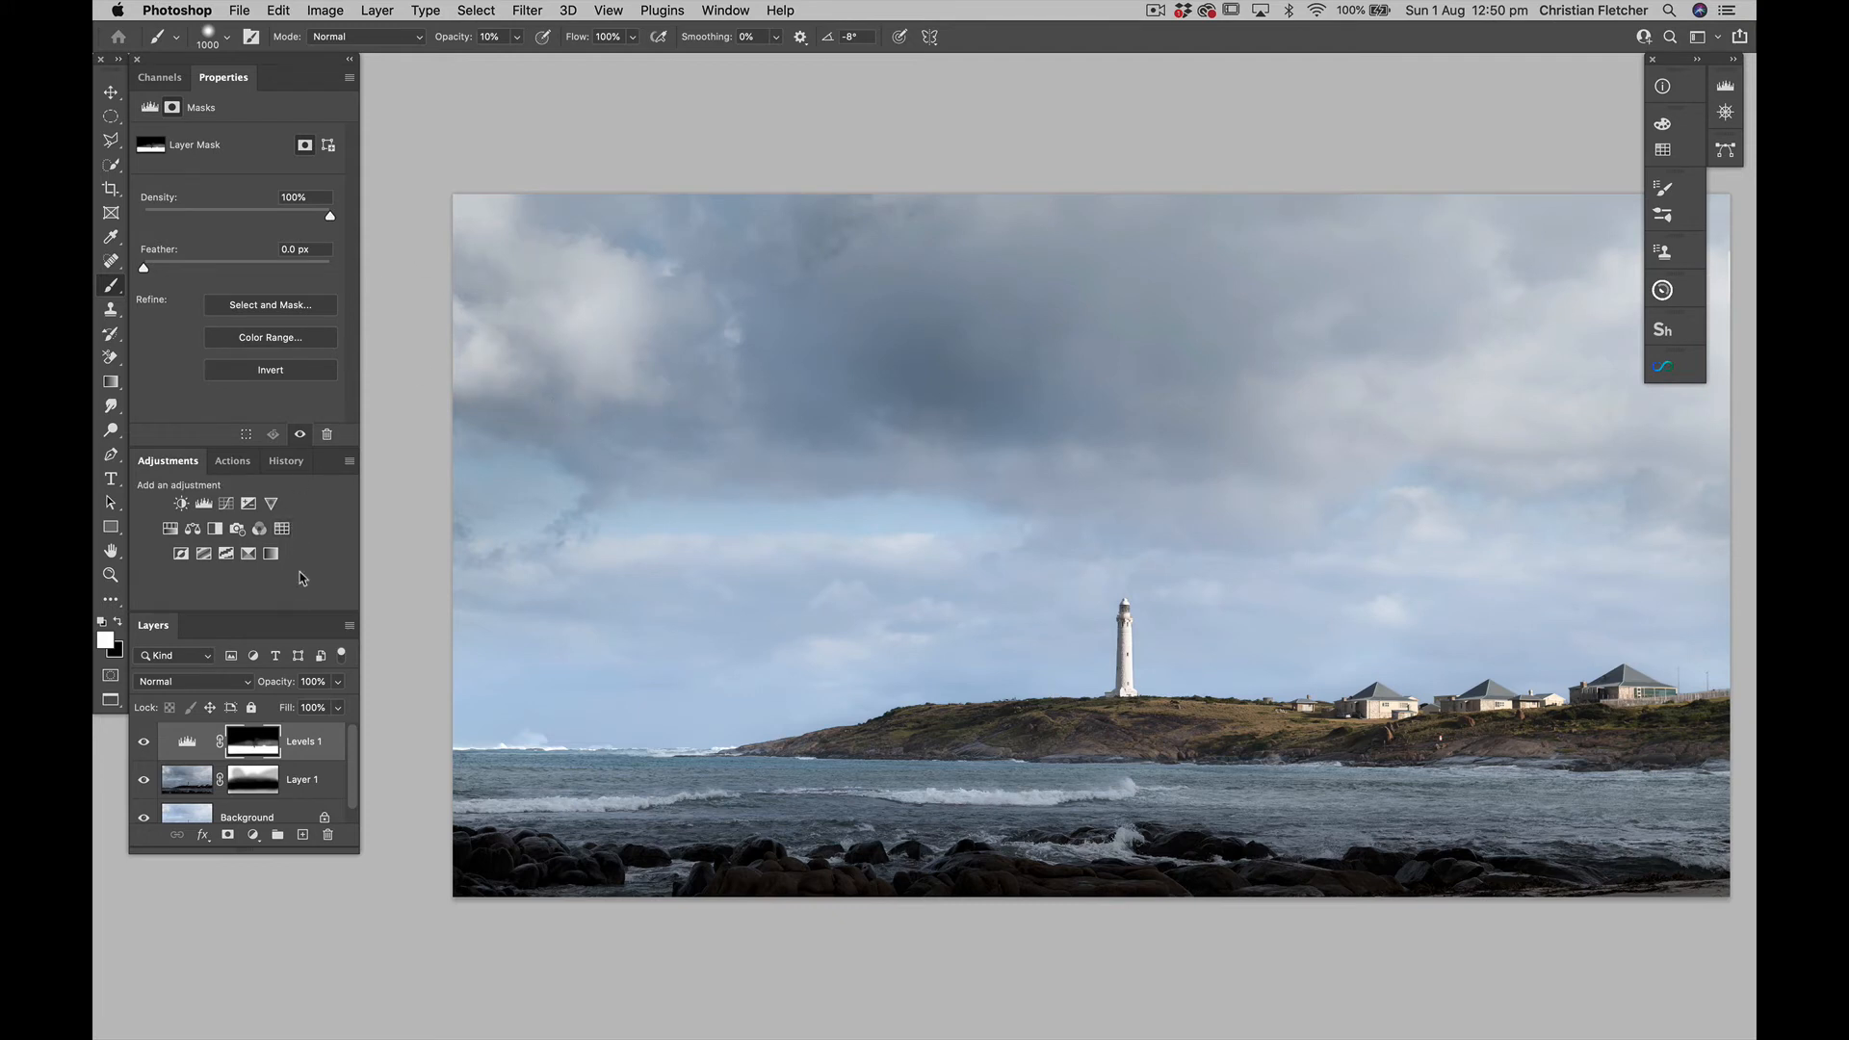
click(248, 555)
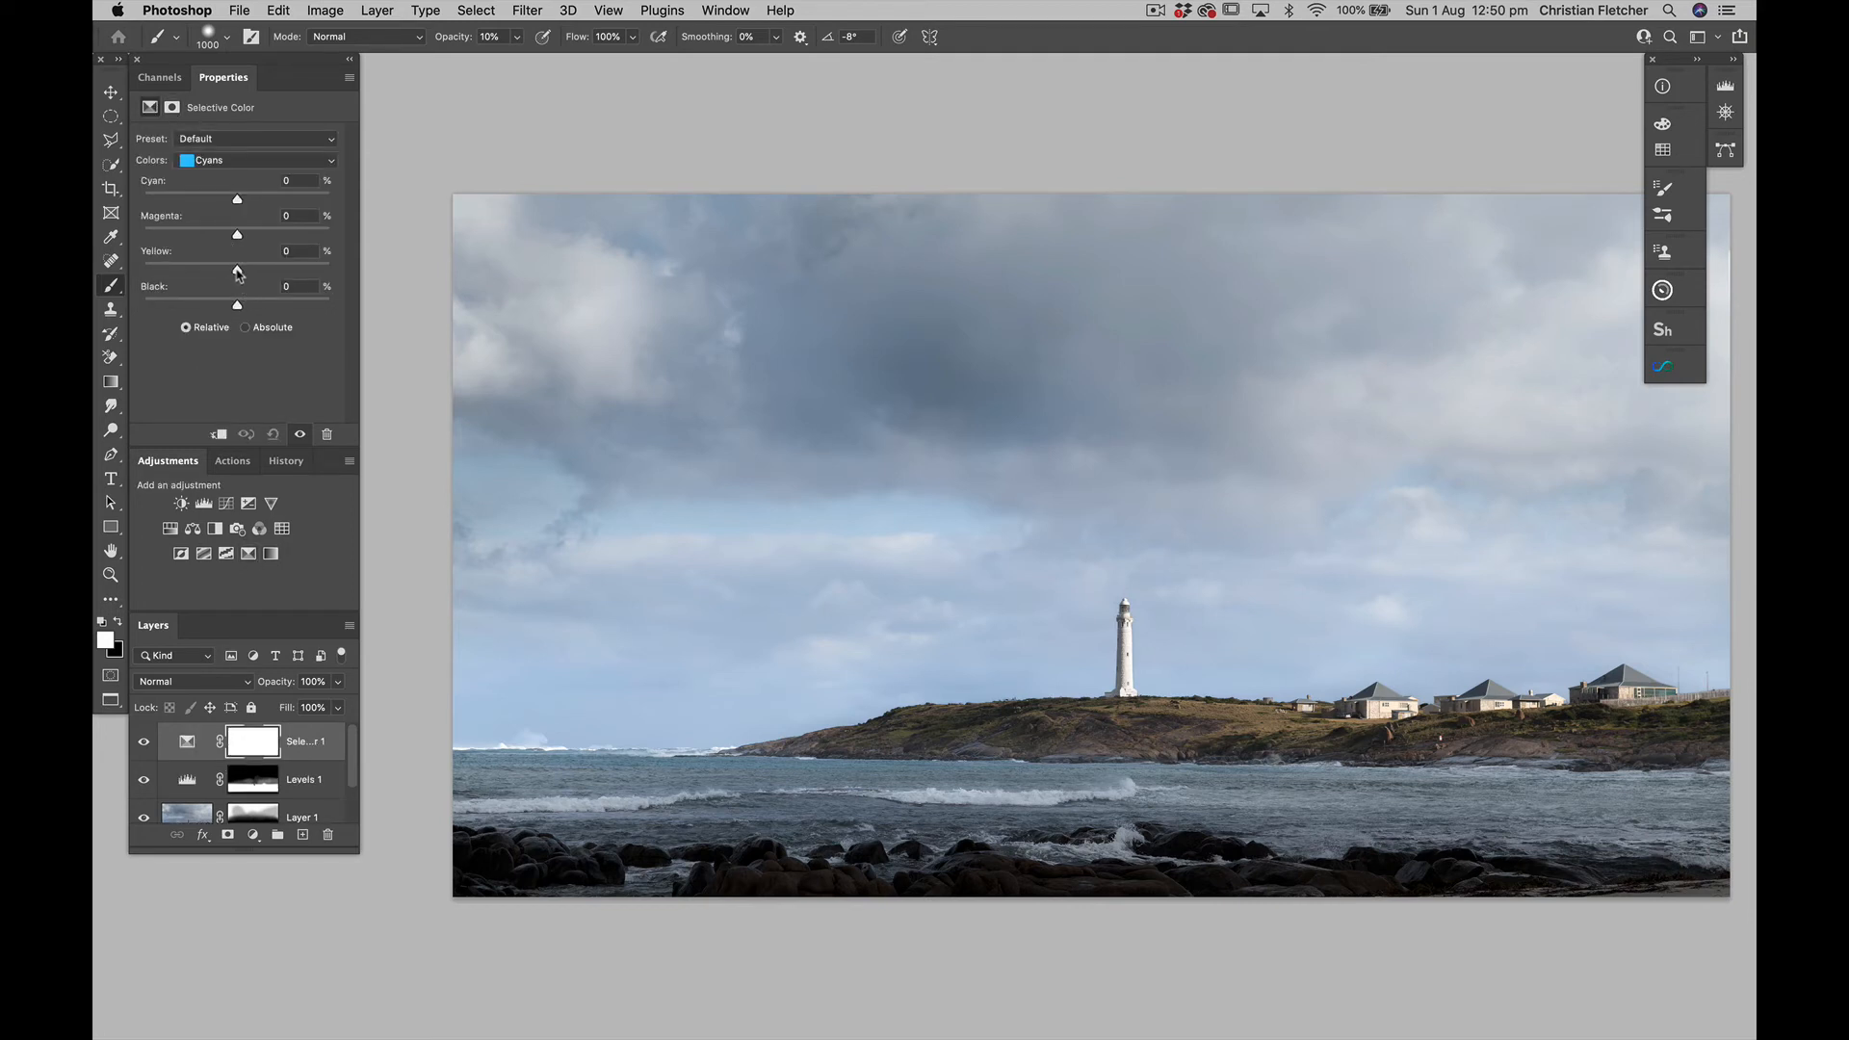
drag(236, 269, 140, 270)
drag(238, 238, 257, 202)
In the Selective Color Yellows range, set Cyan to -59%, Magenta to -29% and Yellow to +59%
click(226, 162)
click(223, 133)
drag(237, 199, 183, 200)
drag(237, 239, 294, 274)
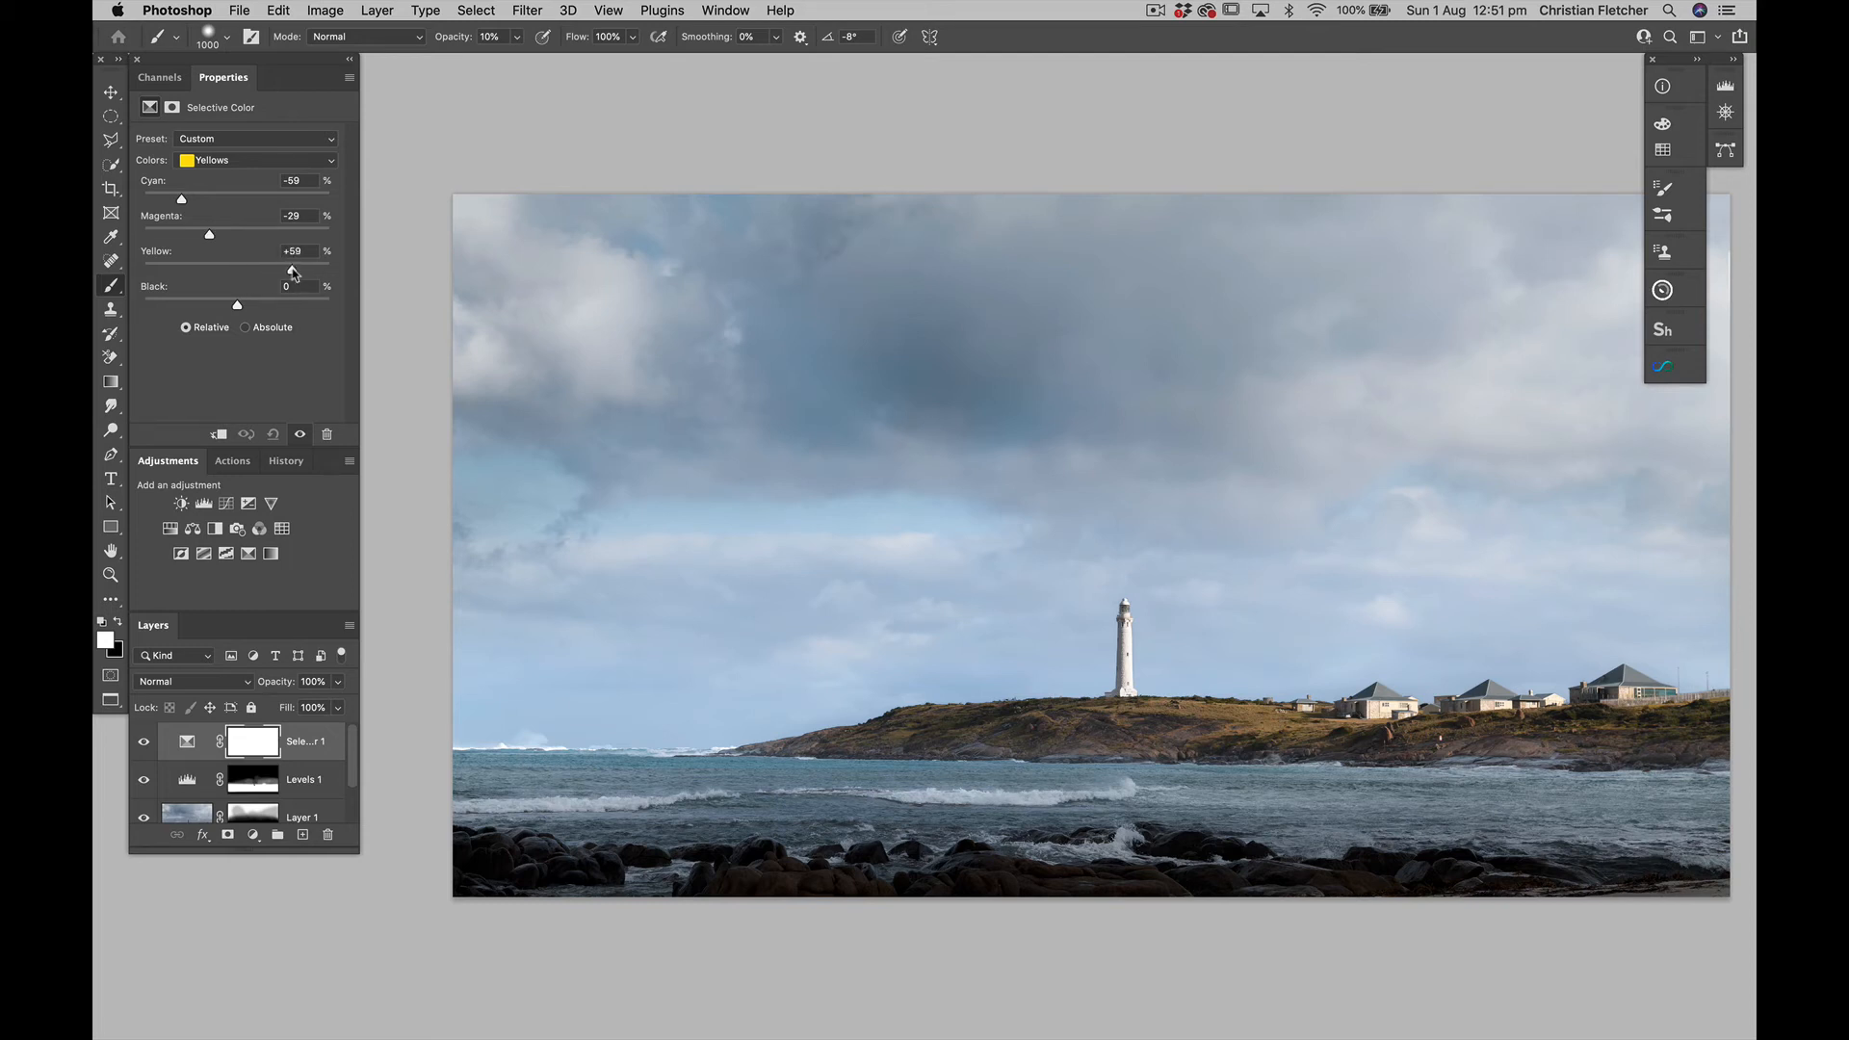
In the Selective Color Reds range, set Cyan to -54%, Magenta to -19% and Yellow to +26%
click(212, 161)
click(210, 147)
drag(205, 200, 189, 201)
drag(236, 236, 263, 276)
Compare the image with the Selective Color layer hidden and shown to examine the colour shift in sky, headland and water
scroll(766, 456, right, 3)
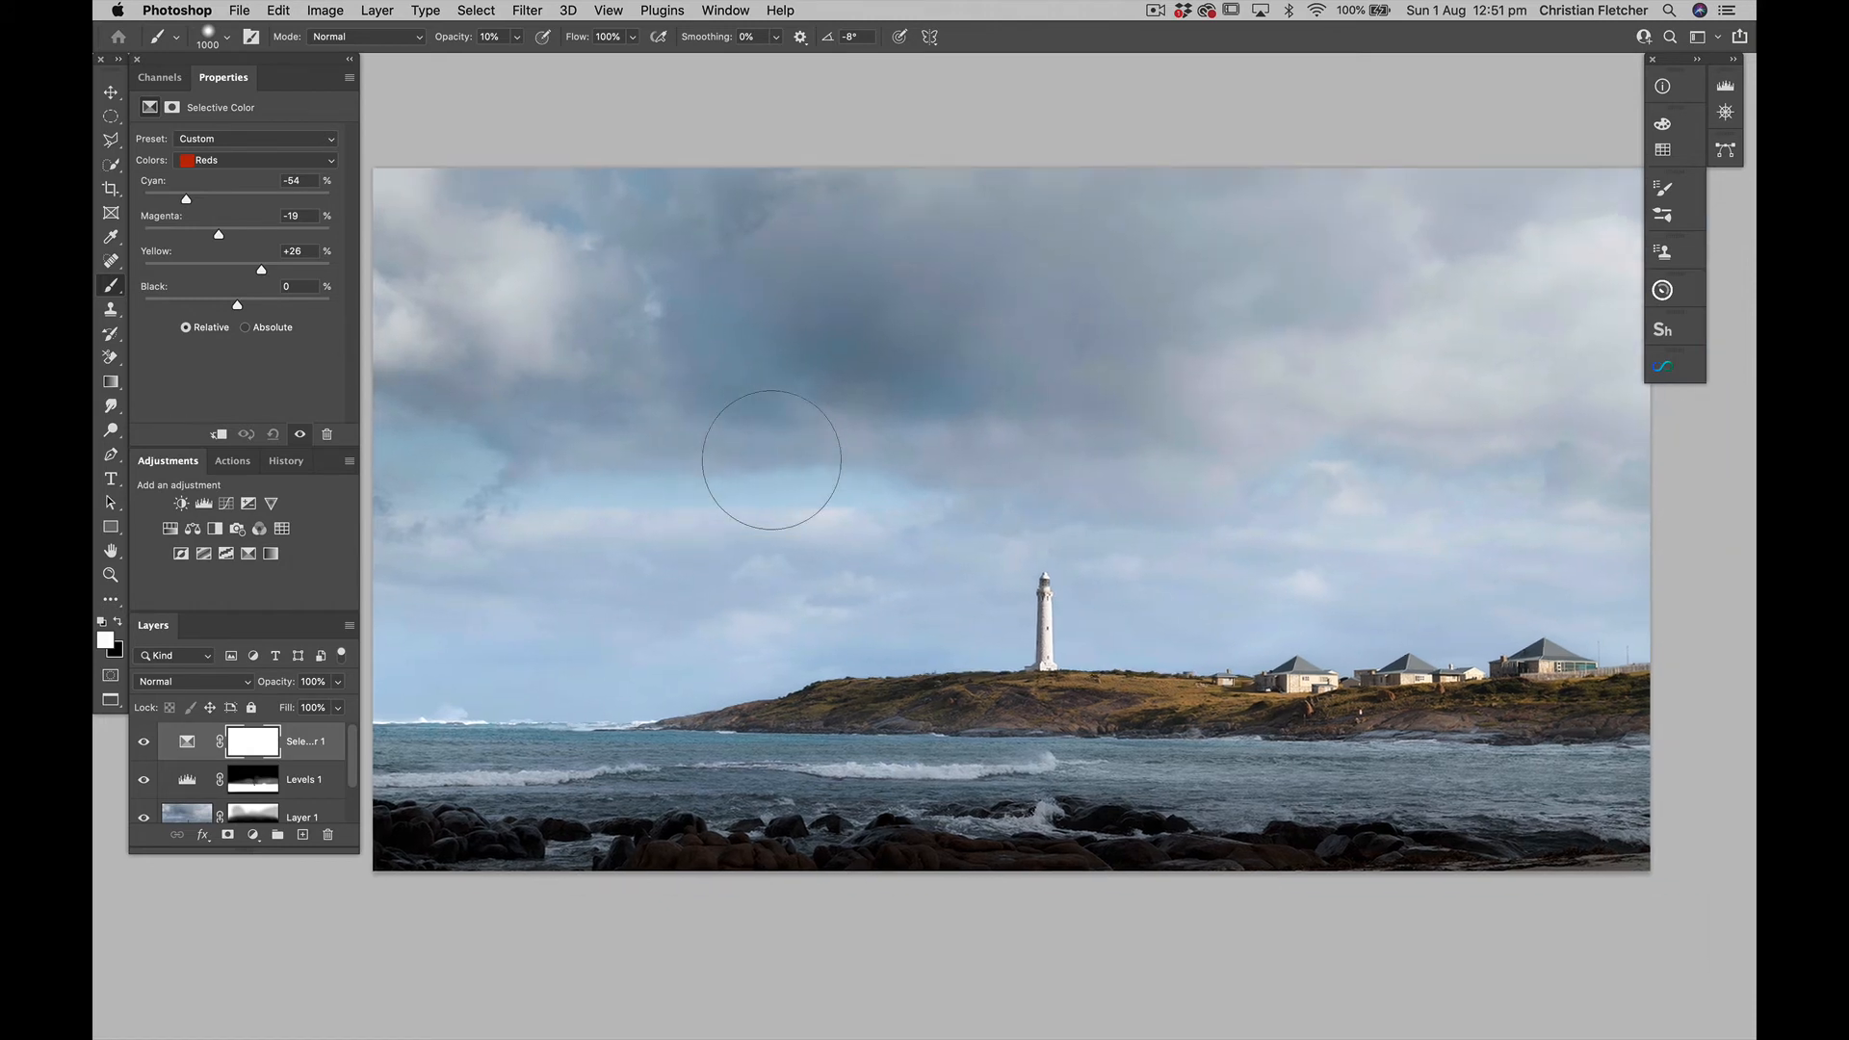
click(144, 743)
click(145, 743)
click(144, 742)
click(144, 742)
click(145, 742)
click(145, 742)
click(145, 743)
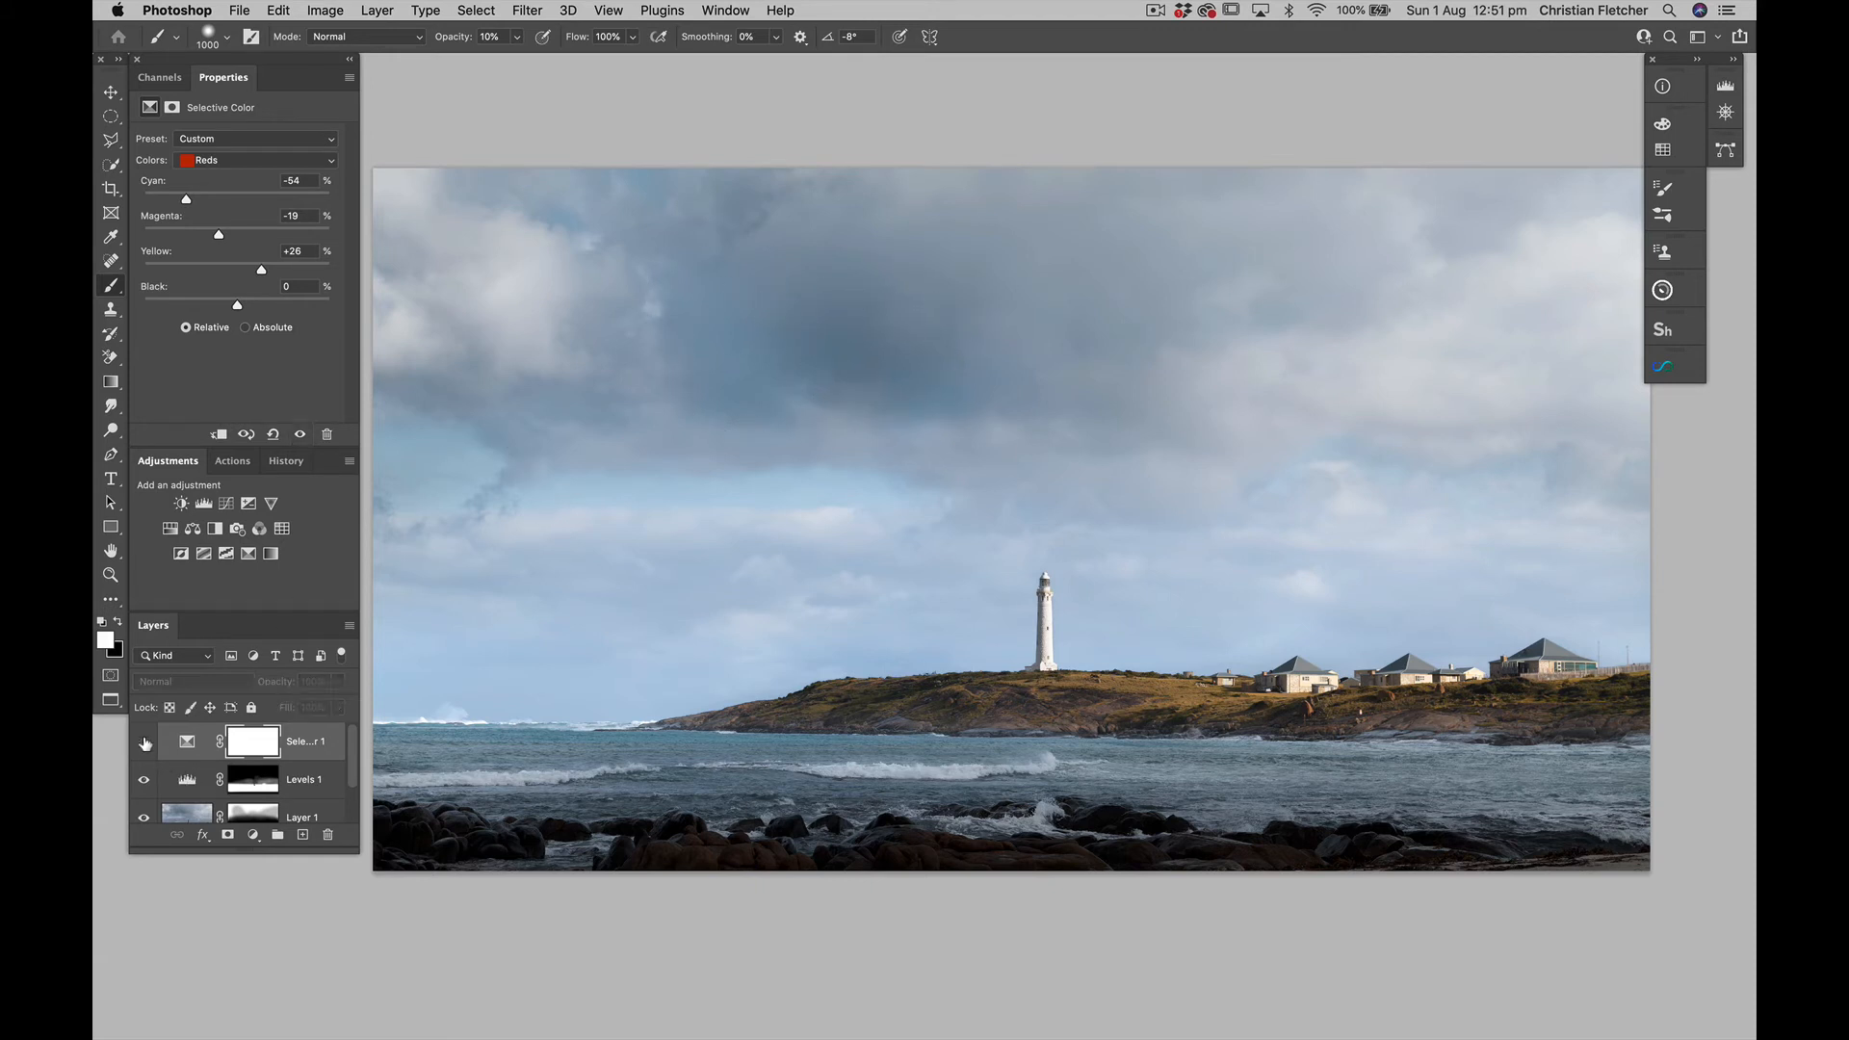
click(144, 743)
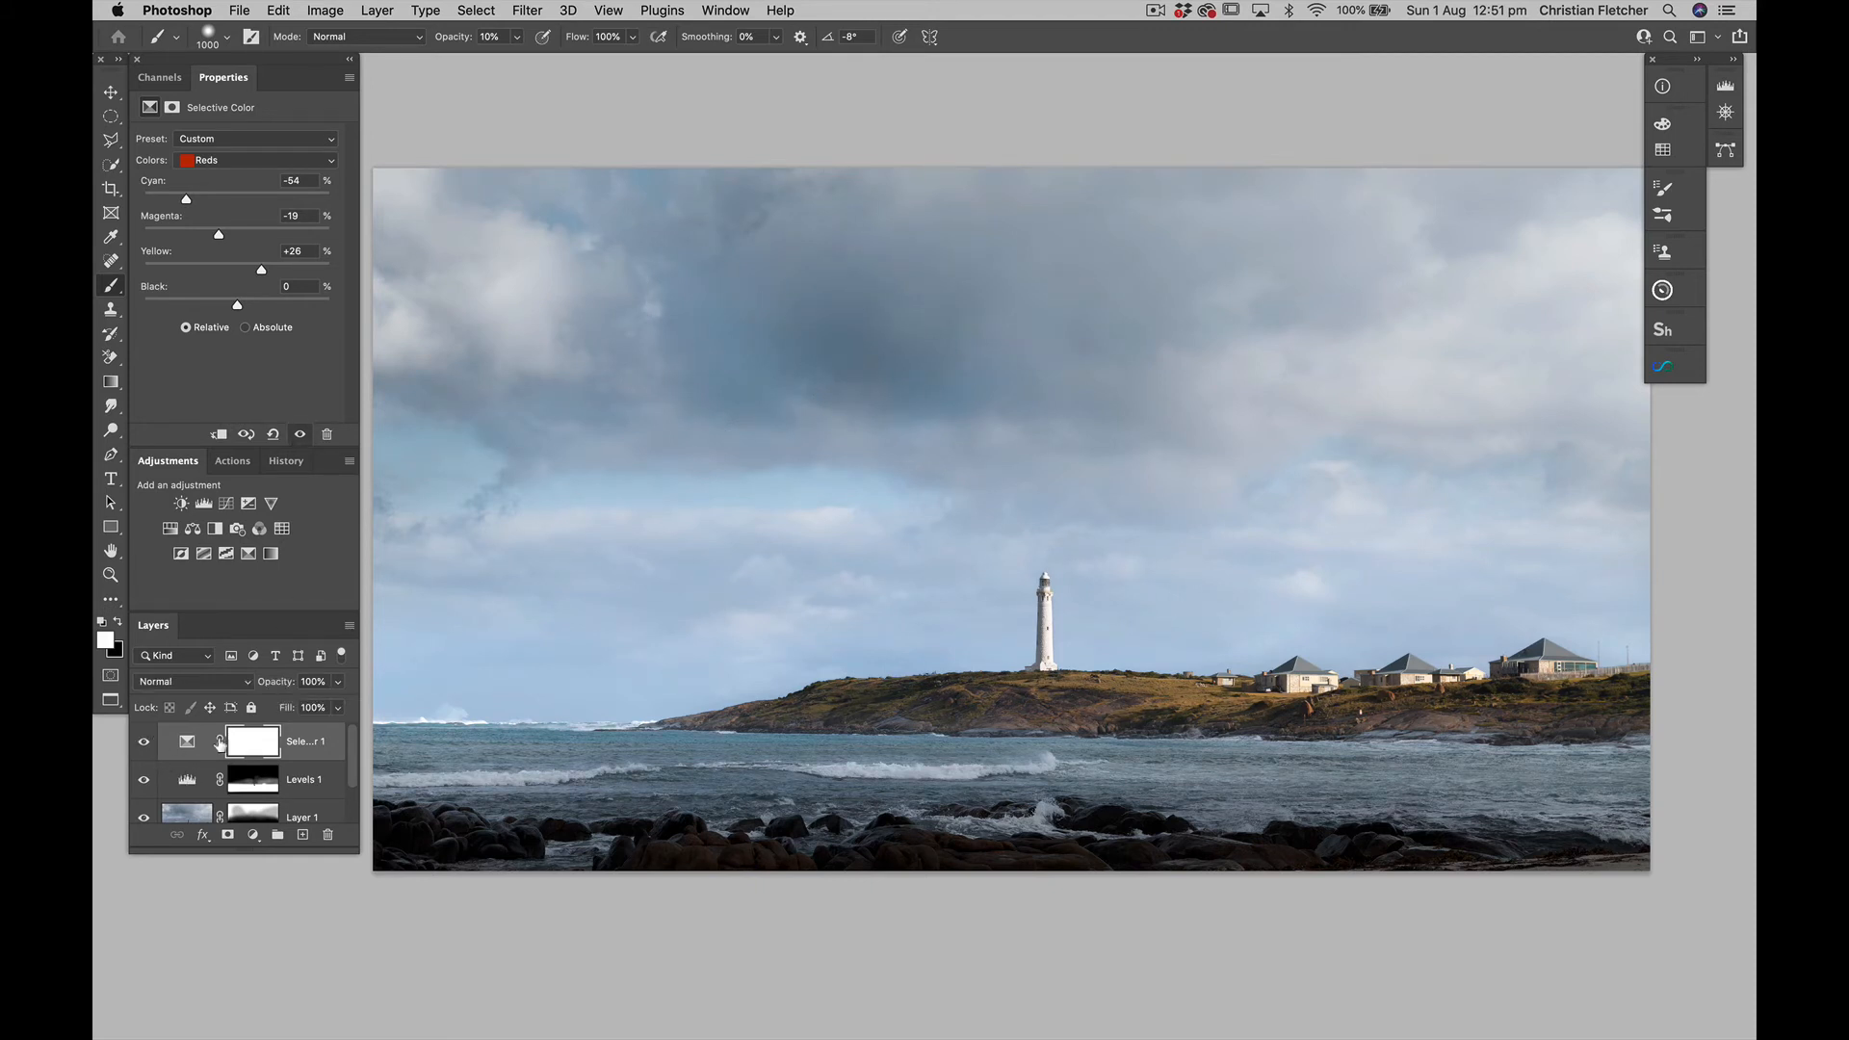
Paint black at 20% opacity over the dark central clouds on the Selective Color mask, and compare with the mask disabled
click(253, 742)
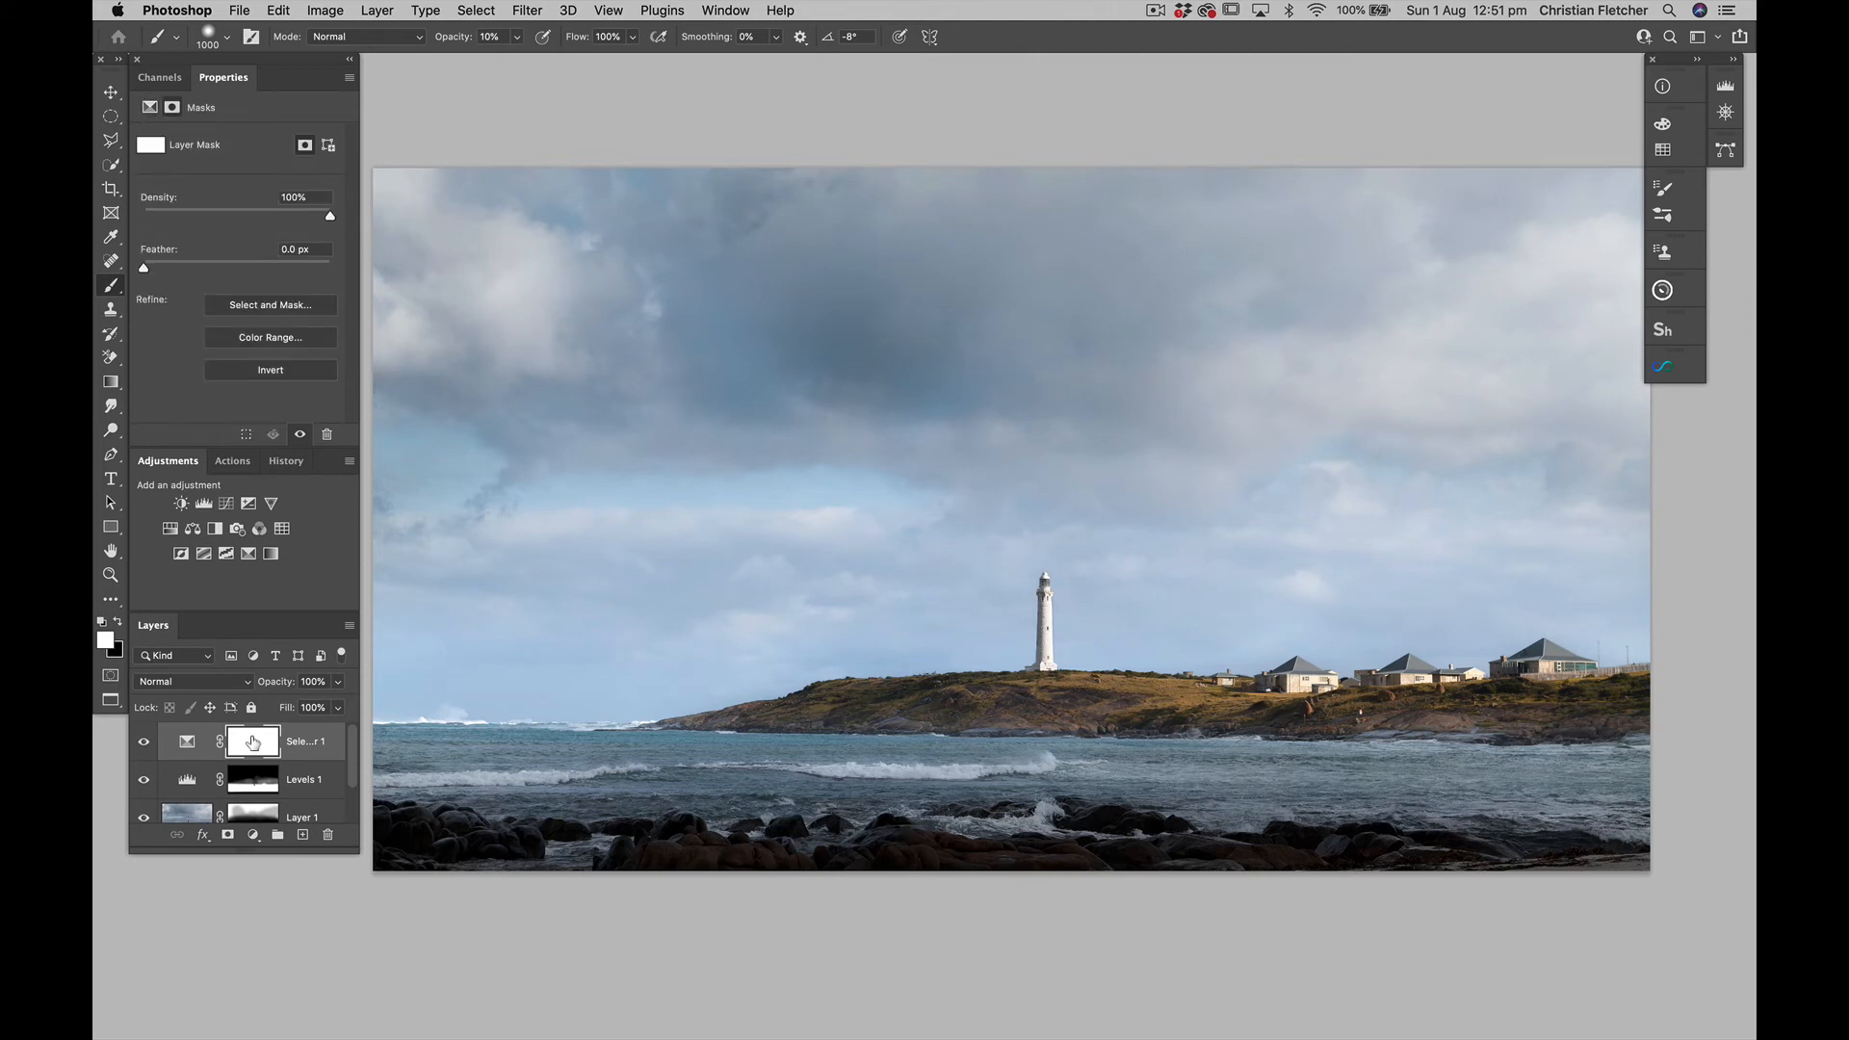
key(x)
key(2)
drag(793, 371, 927, 376)
shift+click(250, 740)
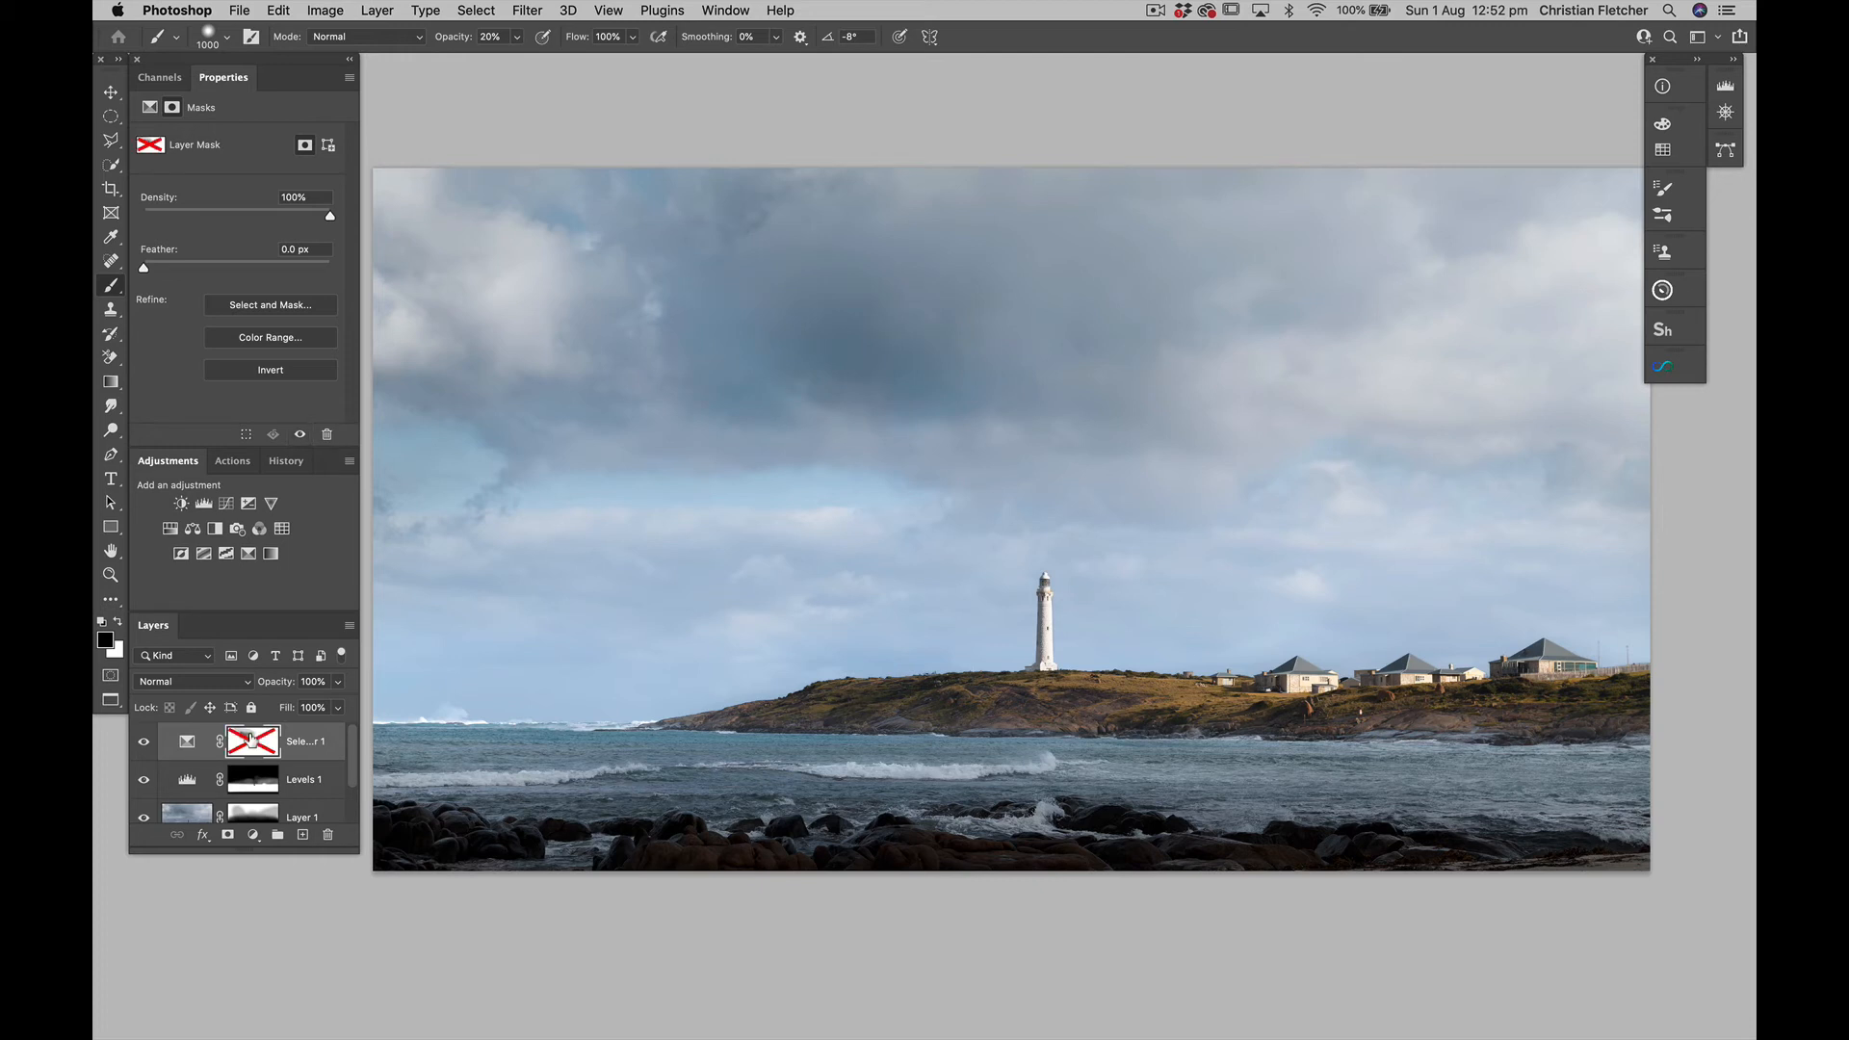
shift+click(250, 739)
Add a Curves adjustment that darkens the clouds from input 142 to output 115 and lowers the white point's output to 242
key(super+minus)
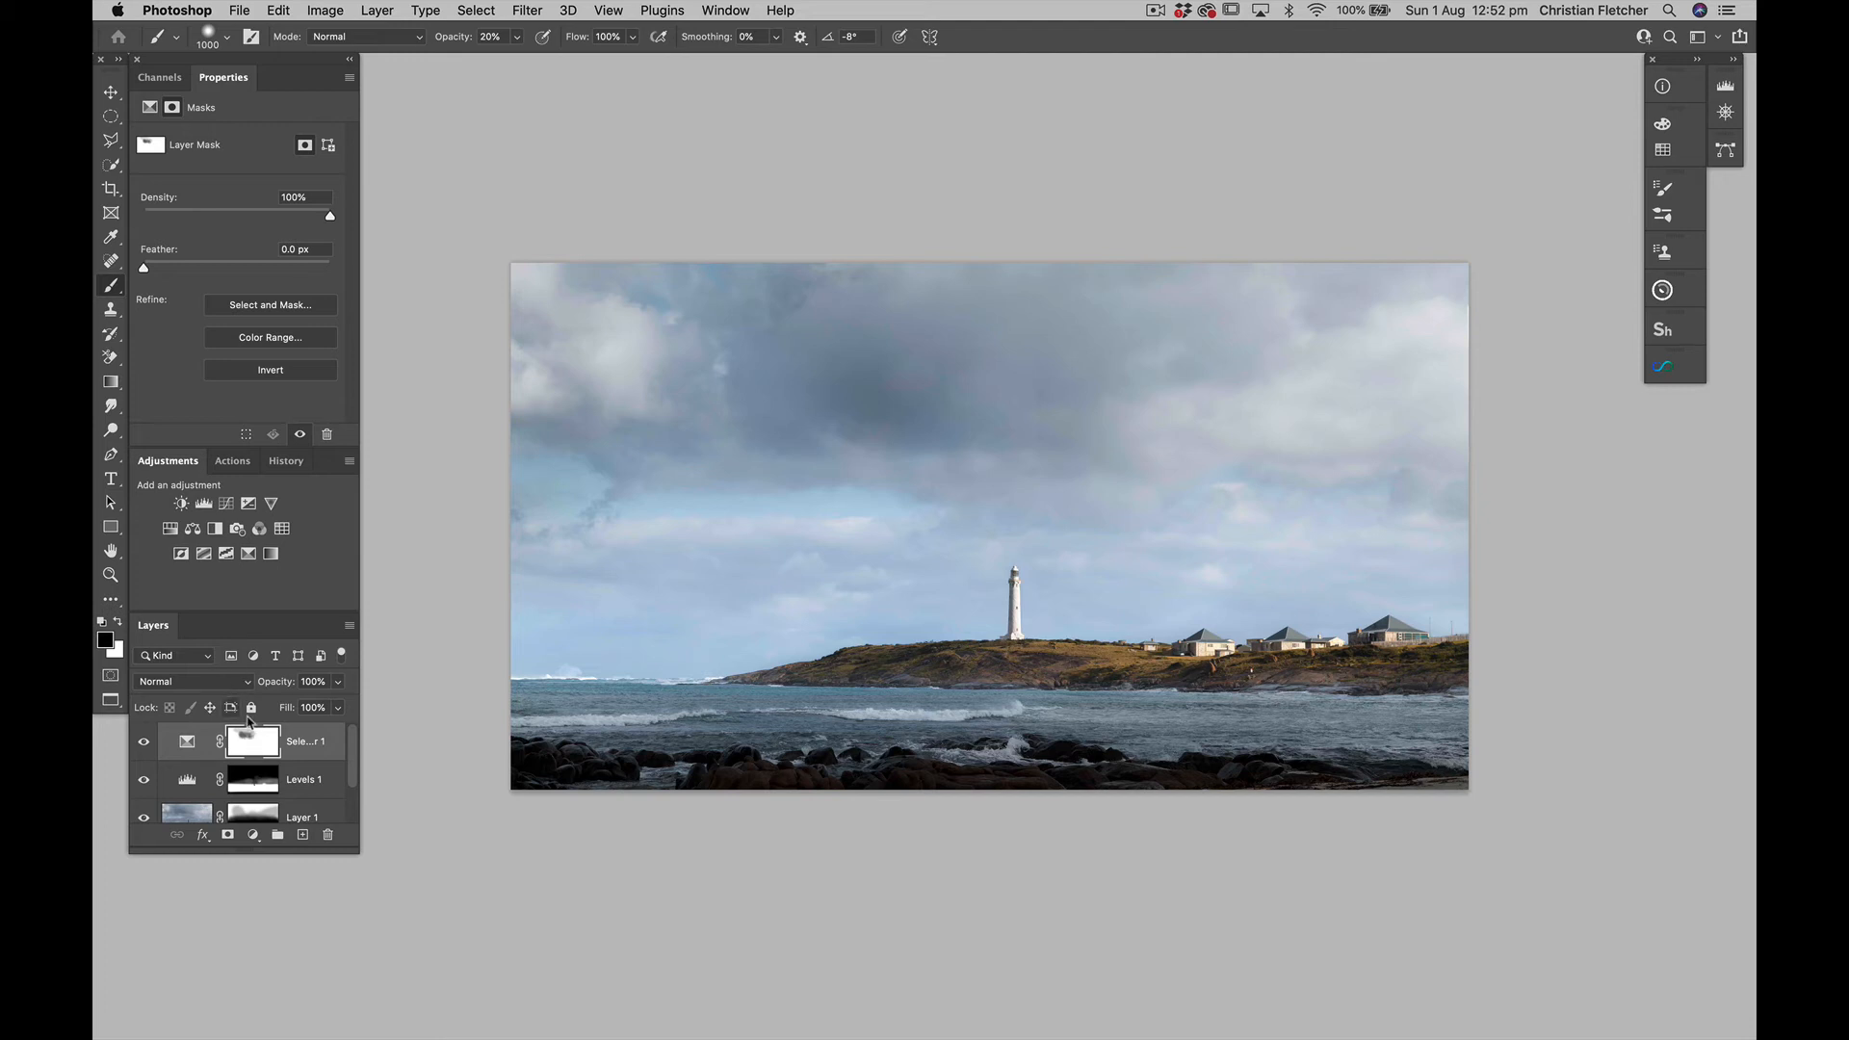
click(227, 505)
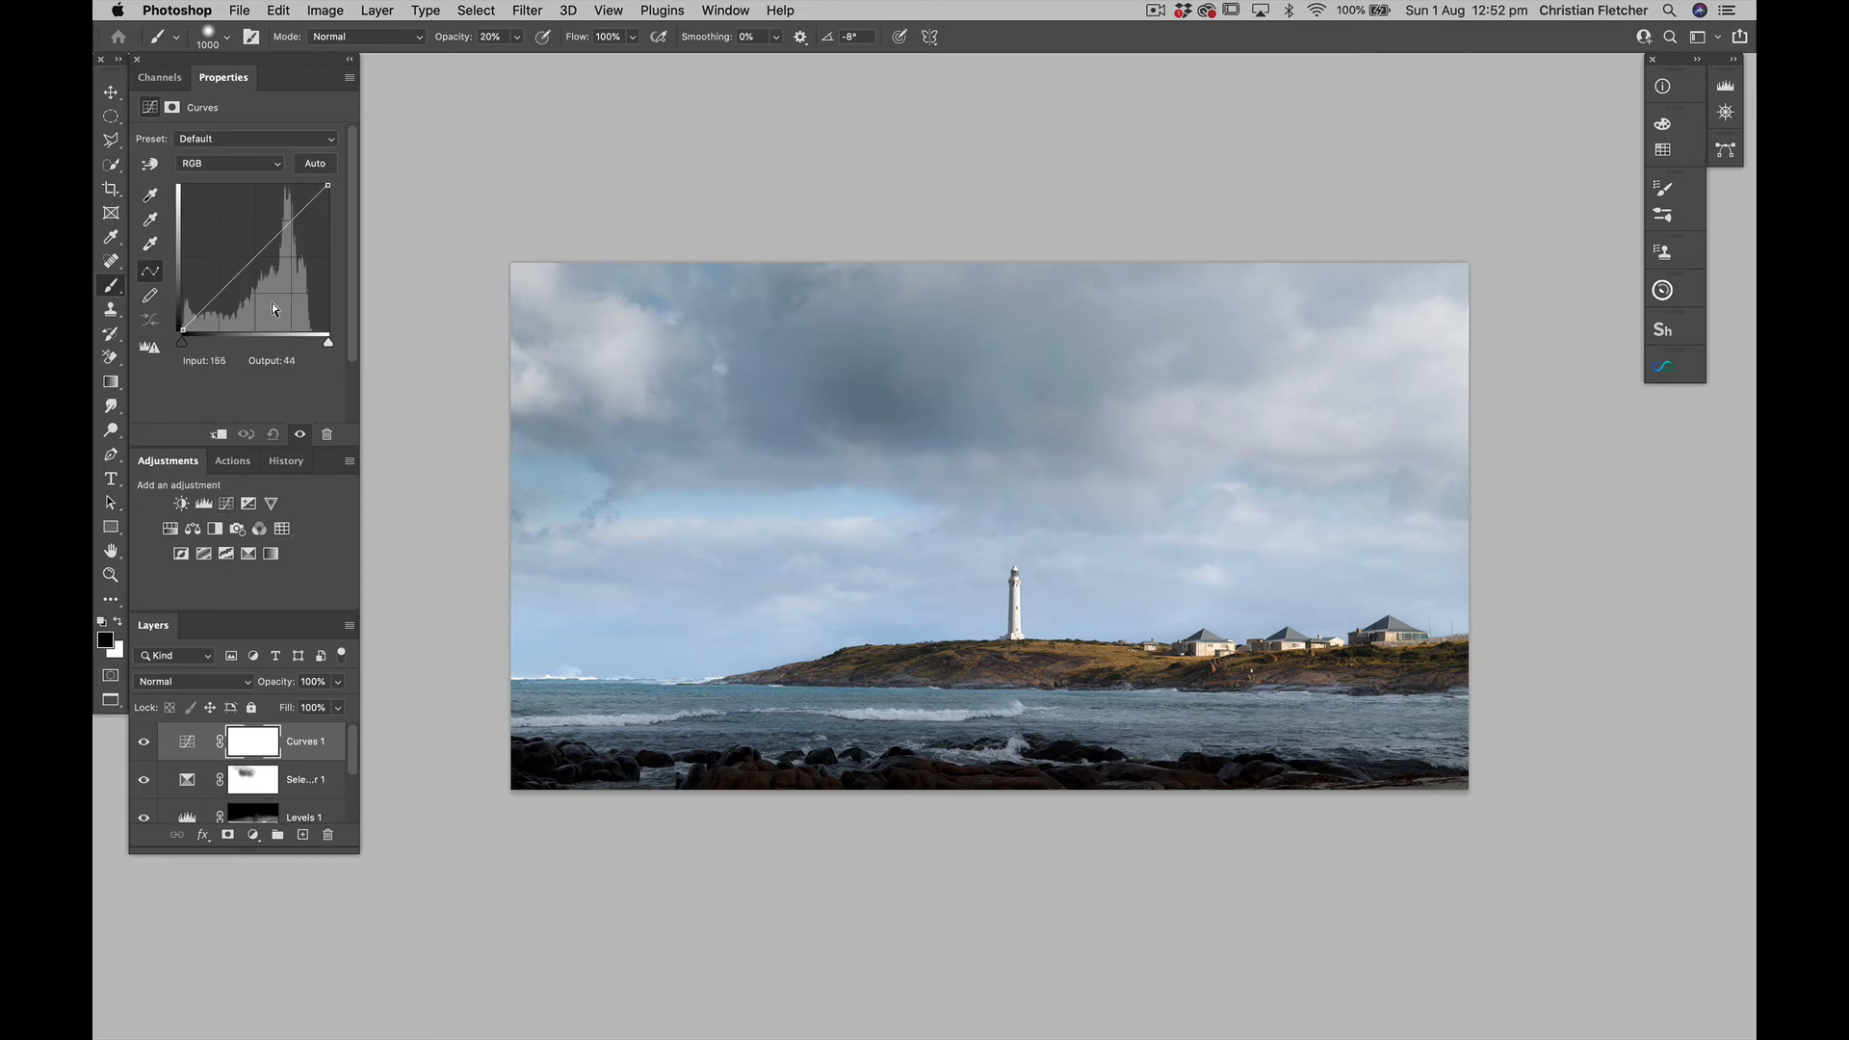
click(149, 164)
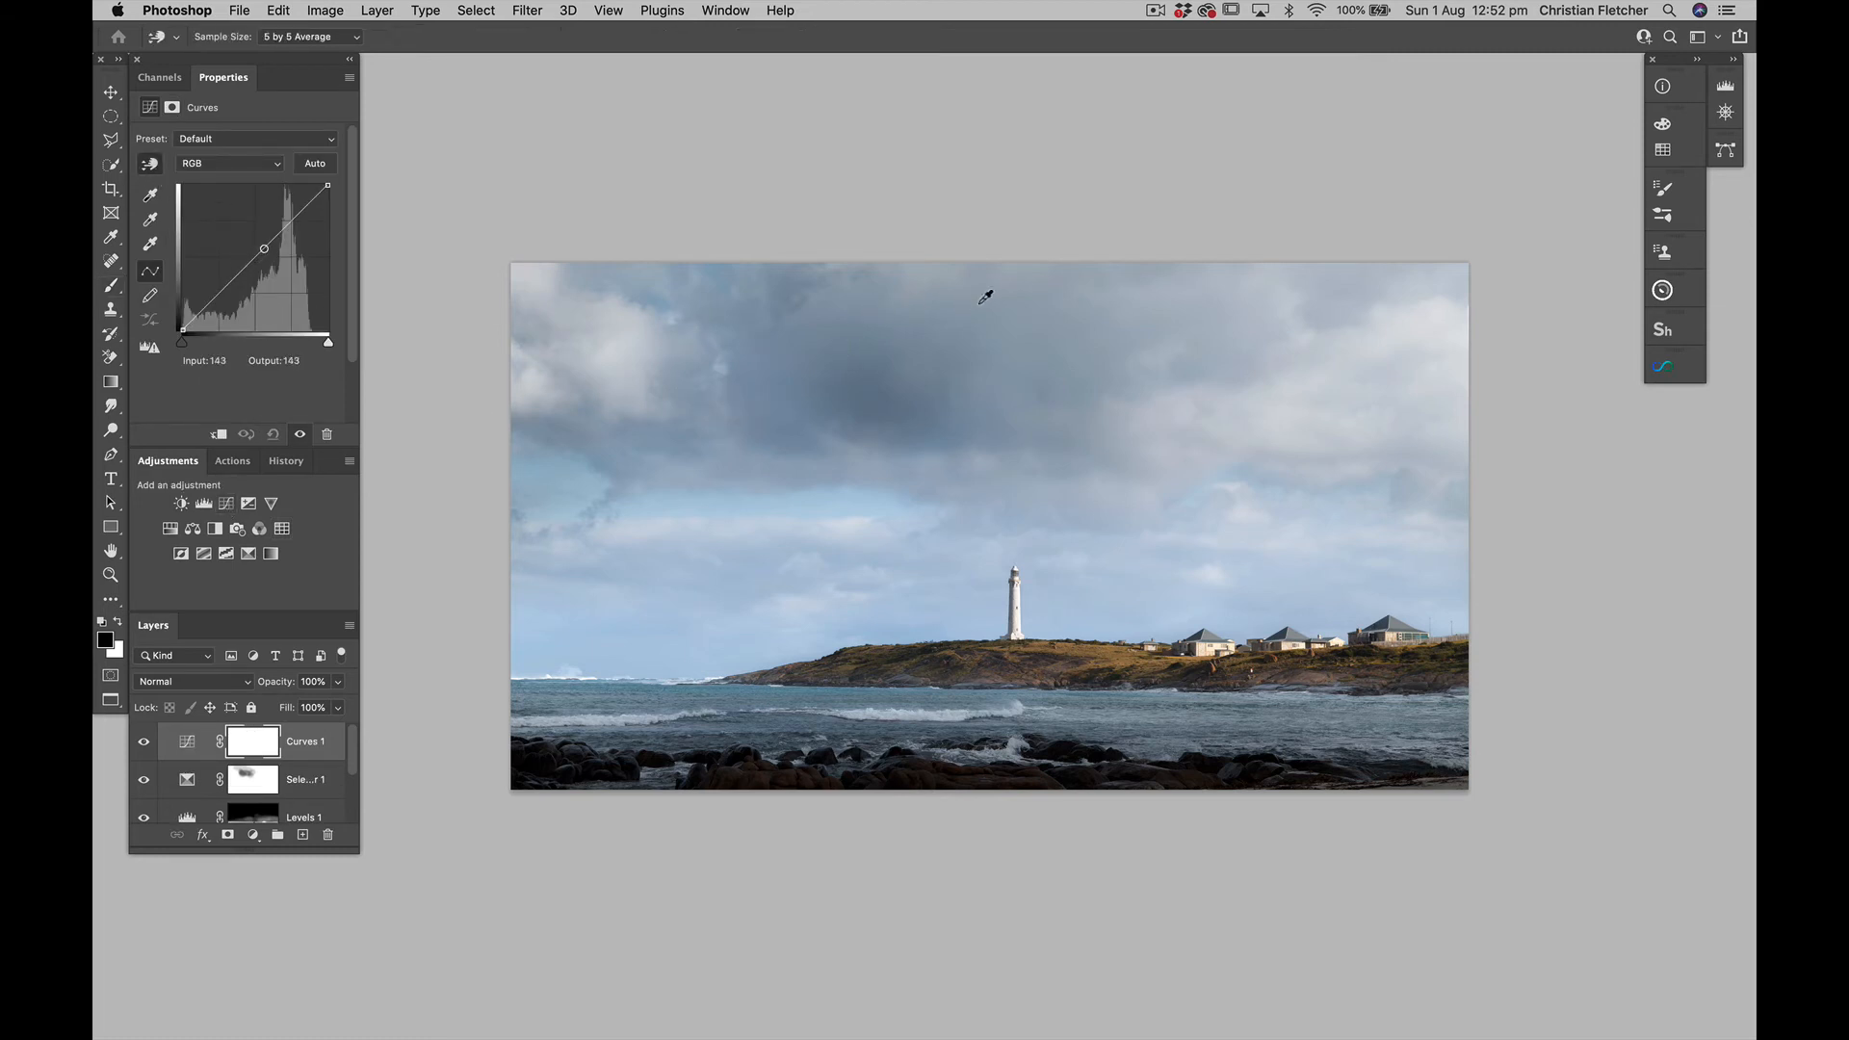
drag(982, 299, 989, 327)
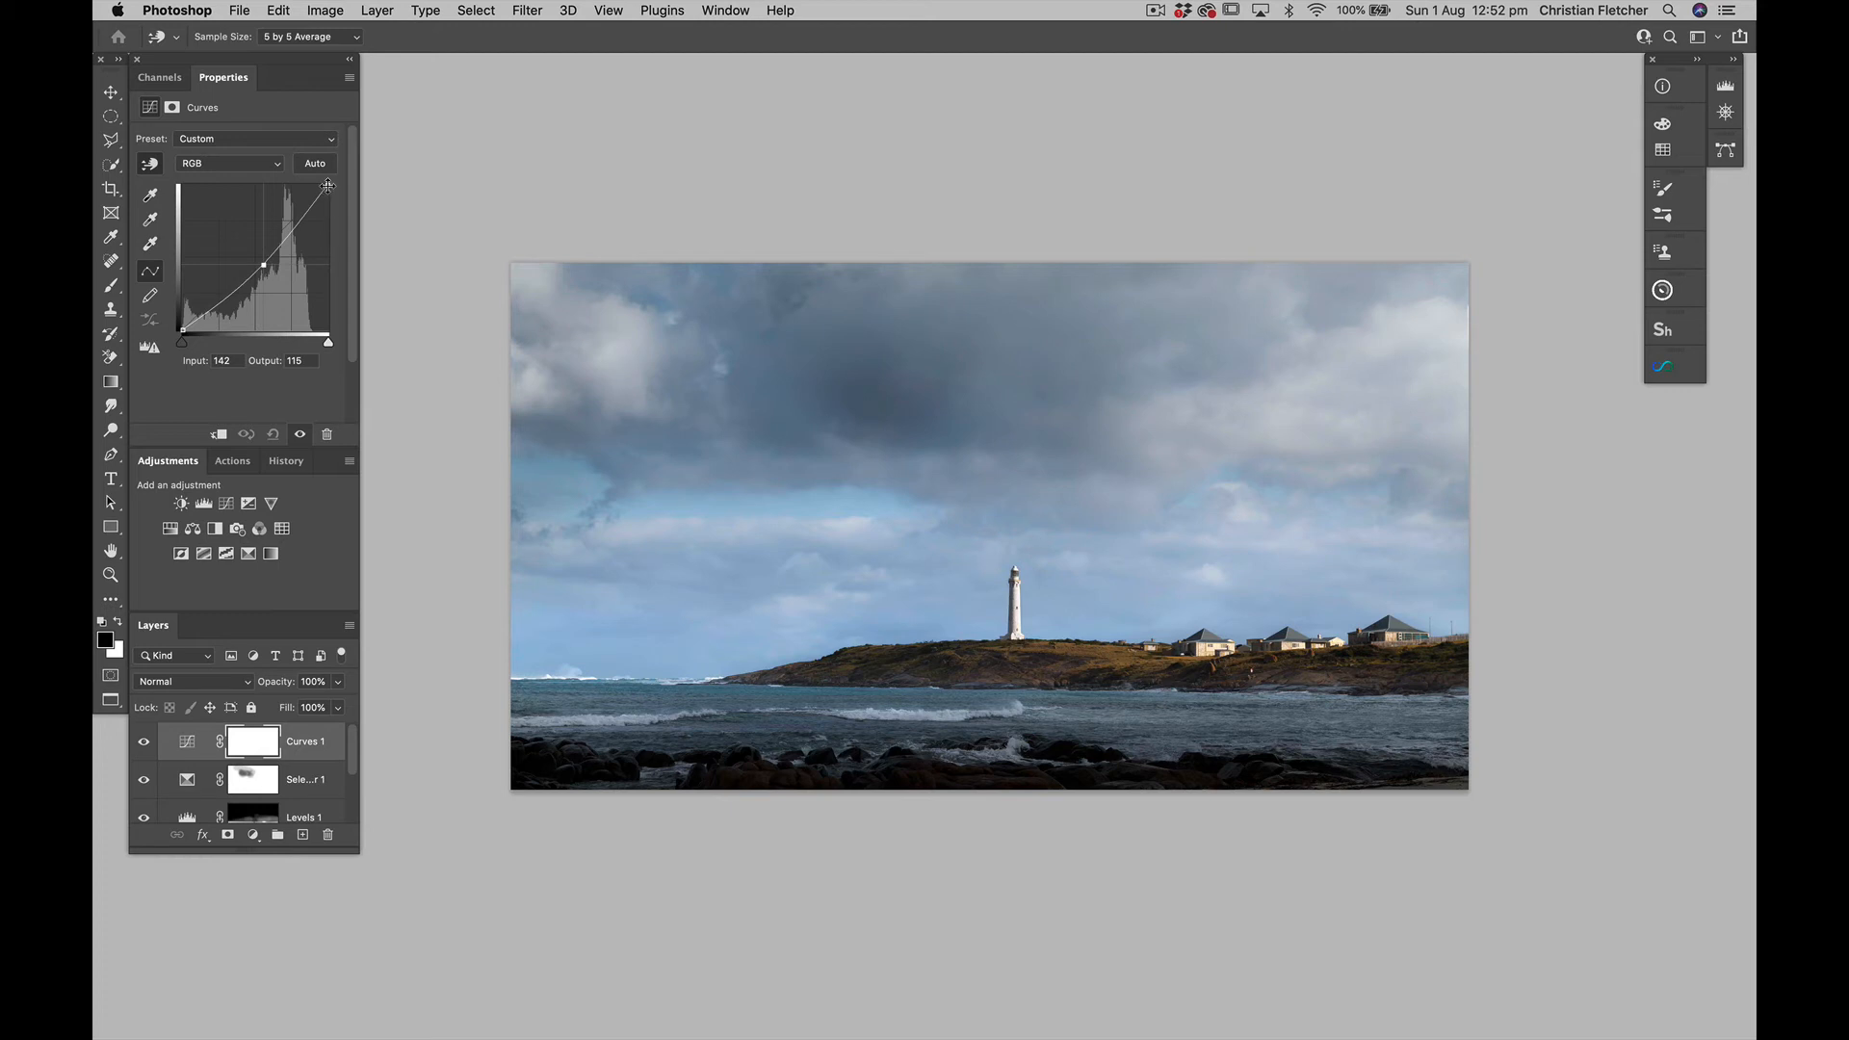
drag(328, 185, 328, 194)
Limit Curves 1 to the sky with a black-to-white linear gradient on its mask, running upward from near the horizon
key(g)
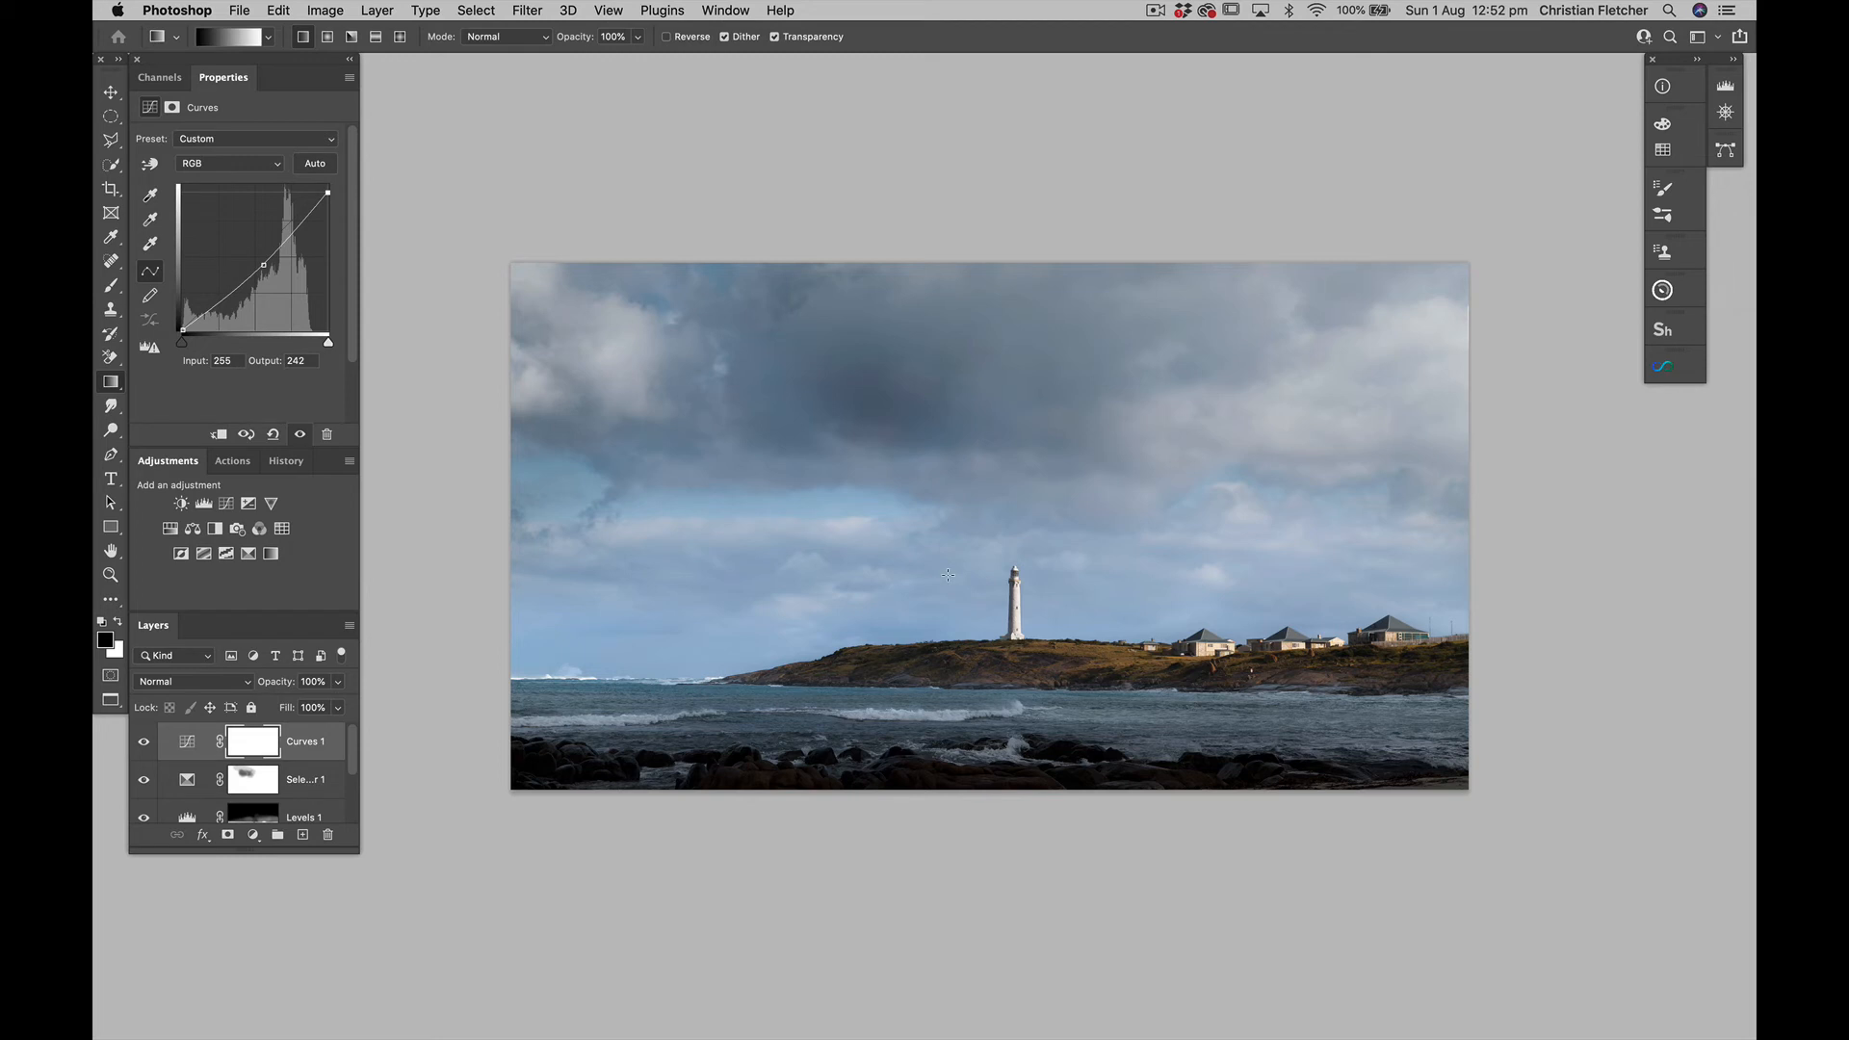
drag(947, 575, 962, 429)
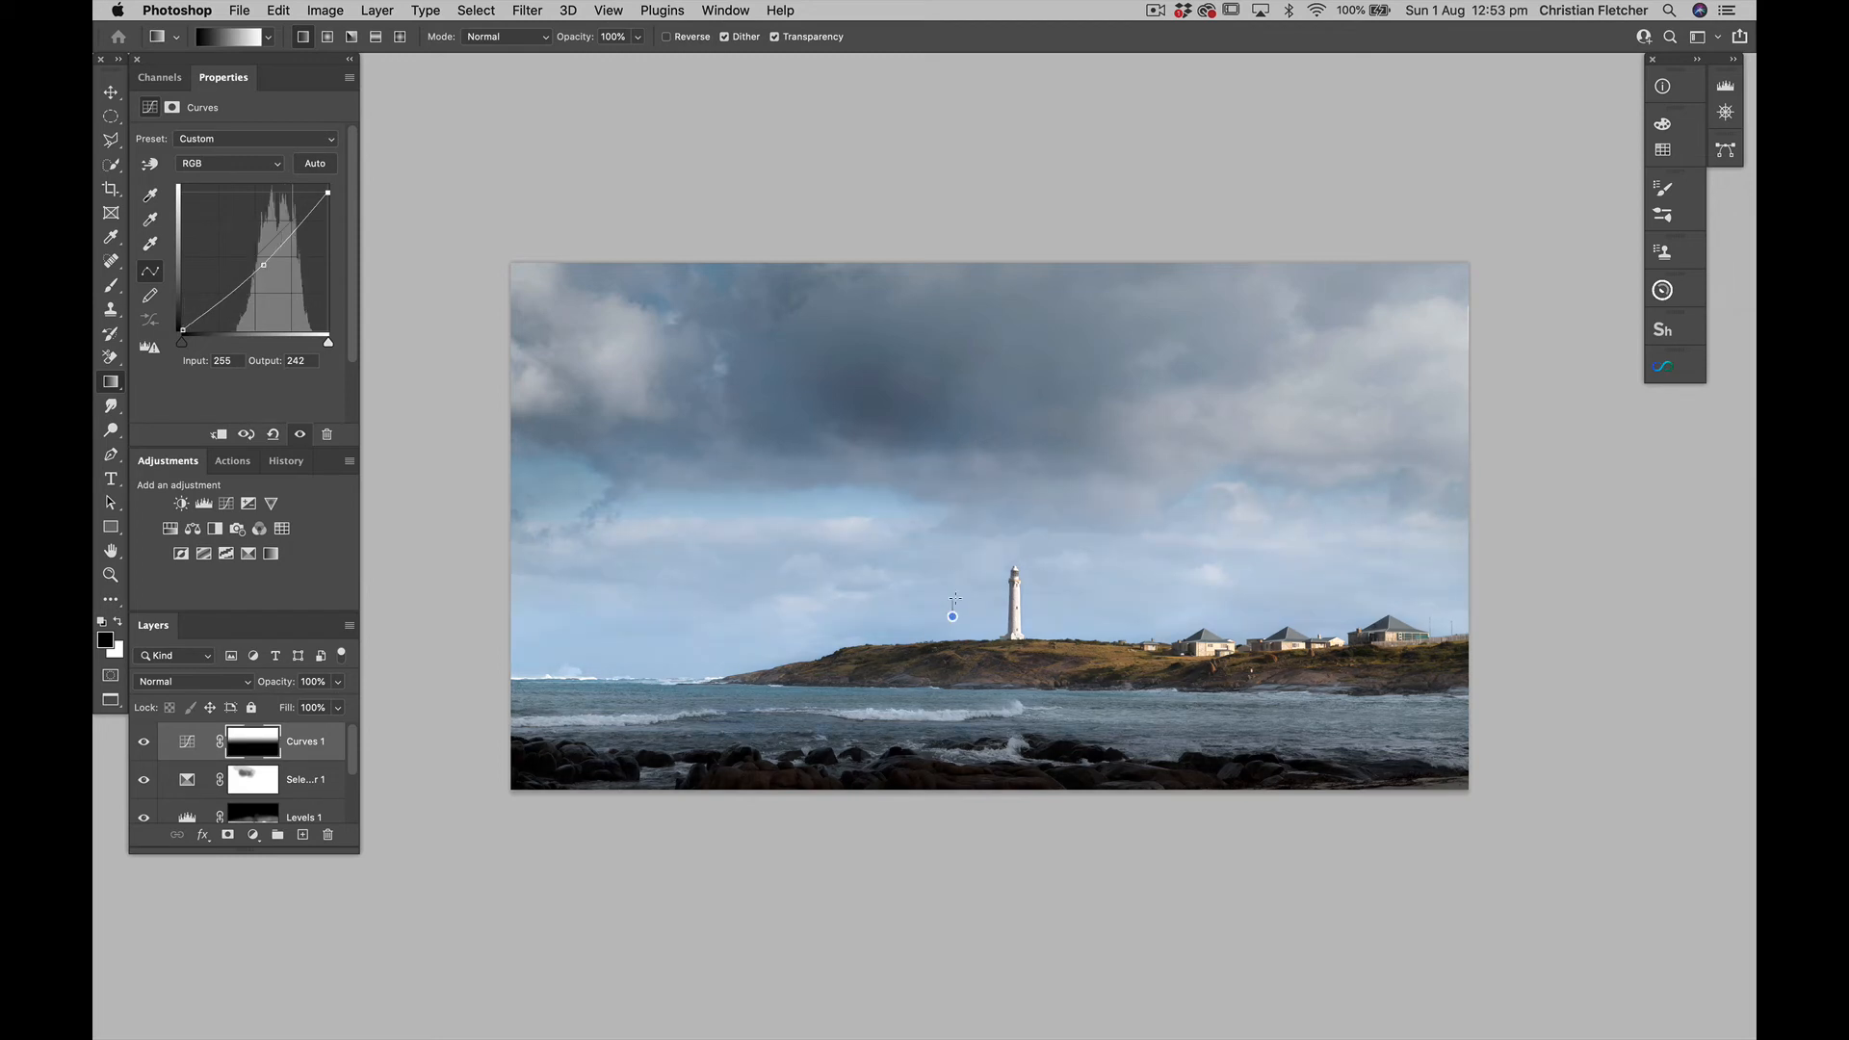
drag(952, 615, 968, 358)
drag(946, 638, 944, 485)
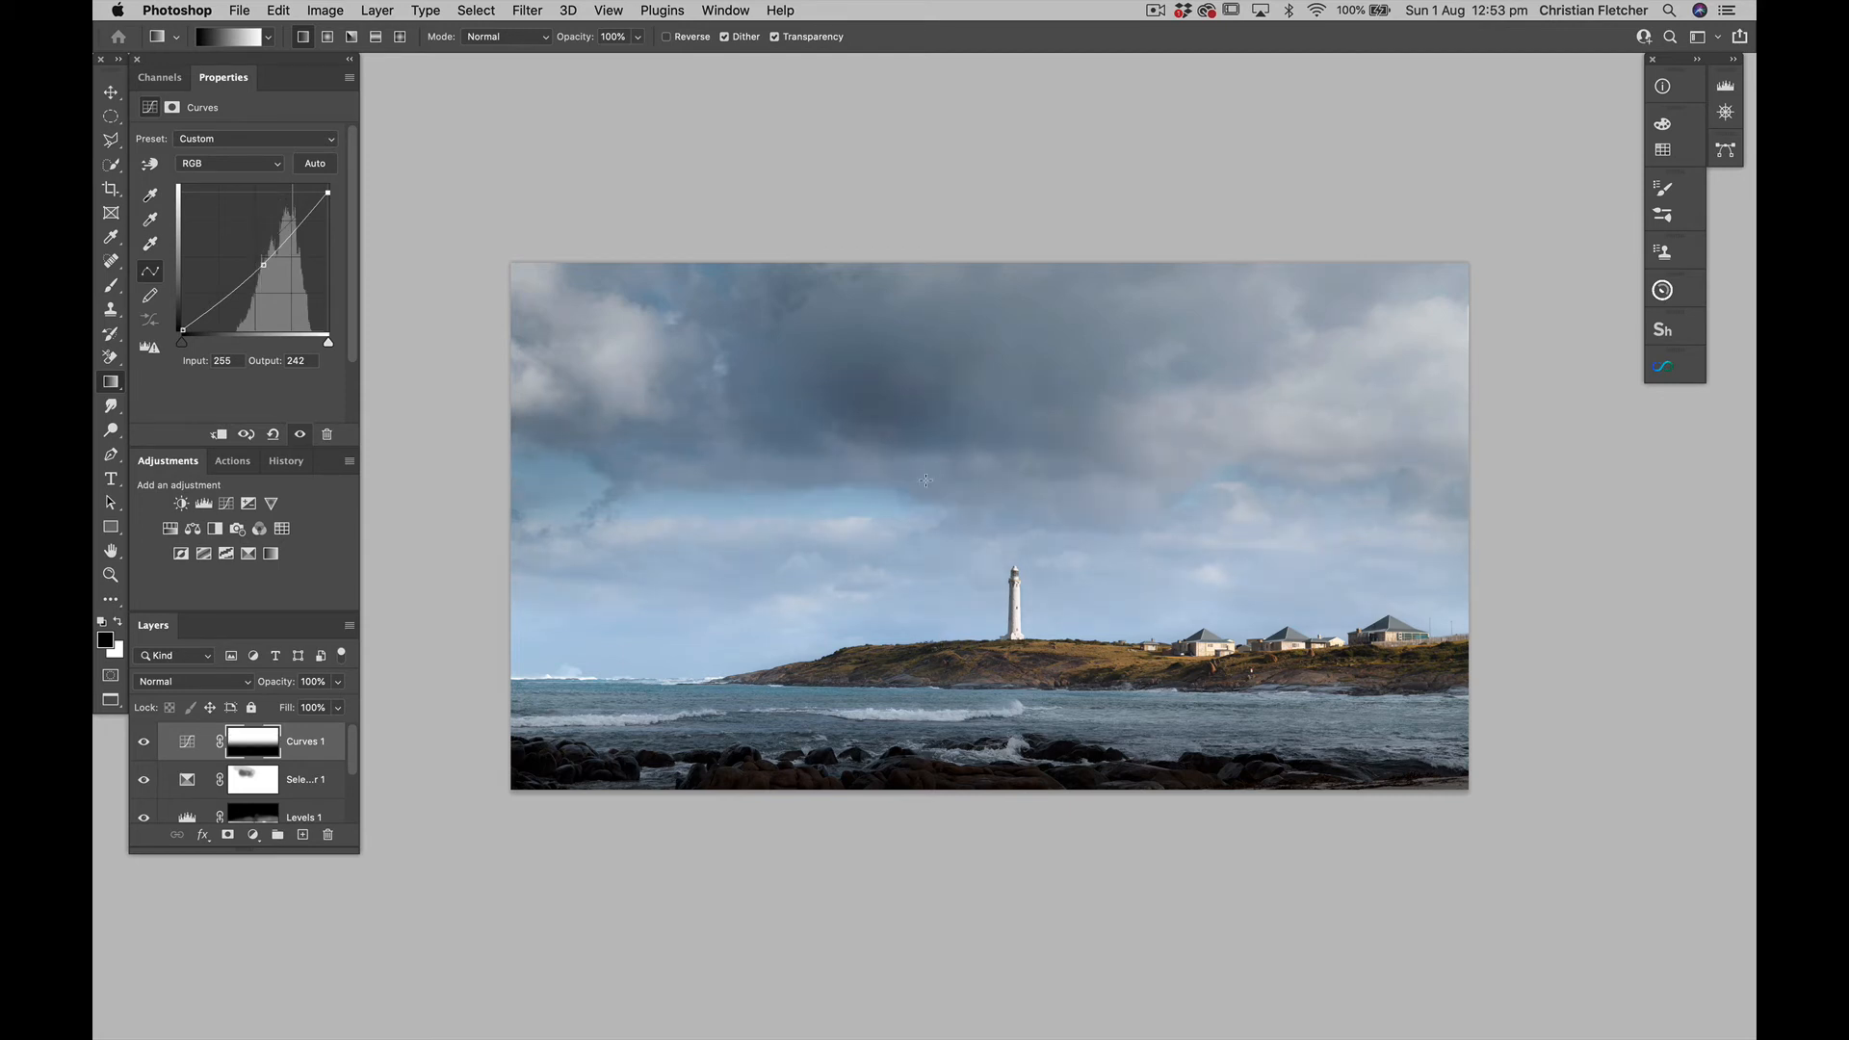
Compare the image without and with Curves 1, and set that layer's blend mode to Luminosity
click(144, 743)
click(145, 742)
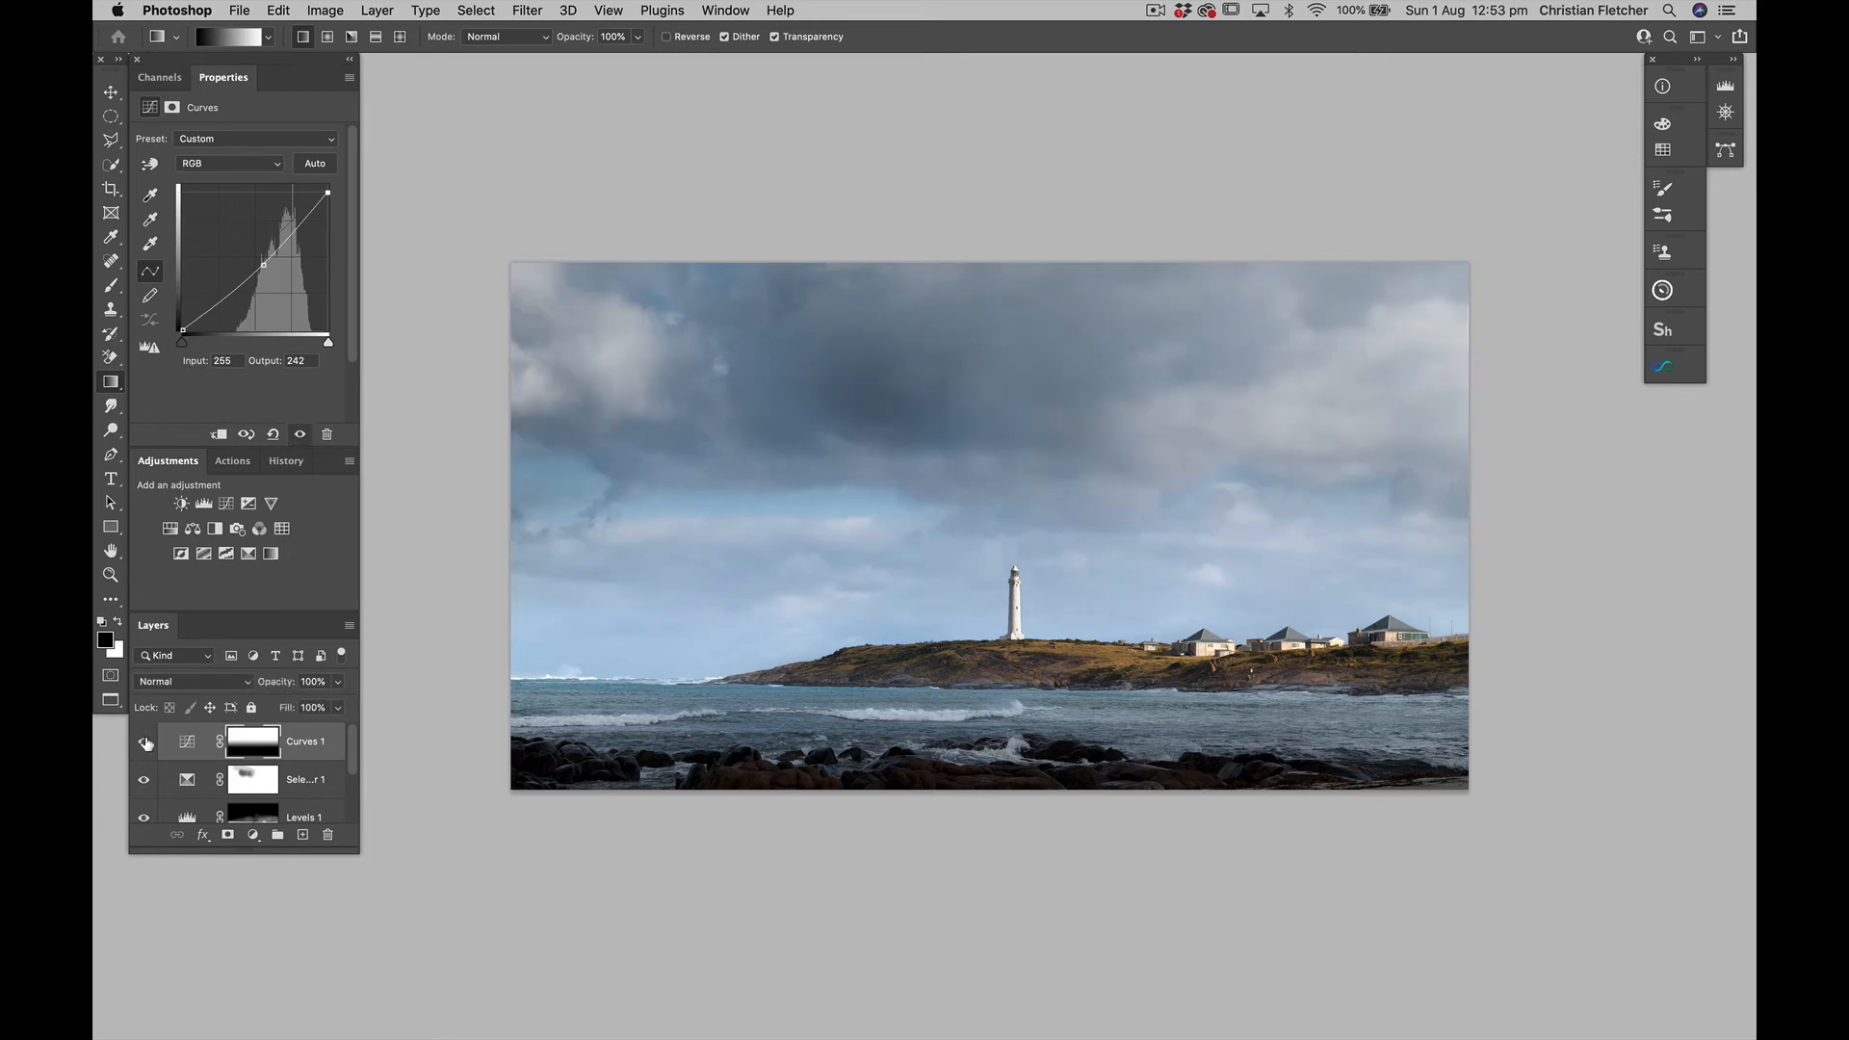
click(188, 682)
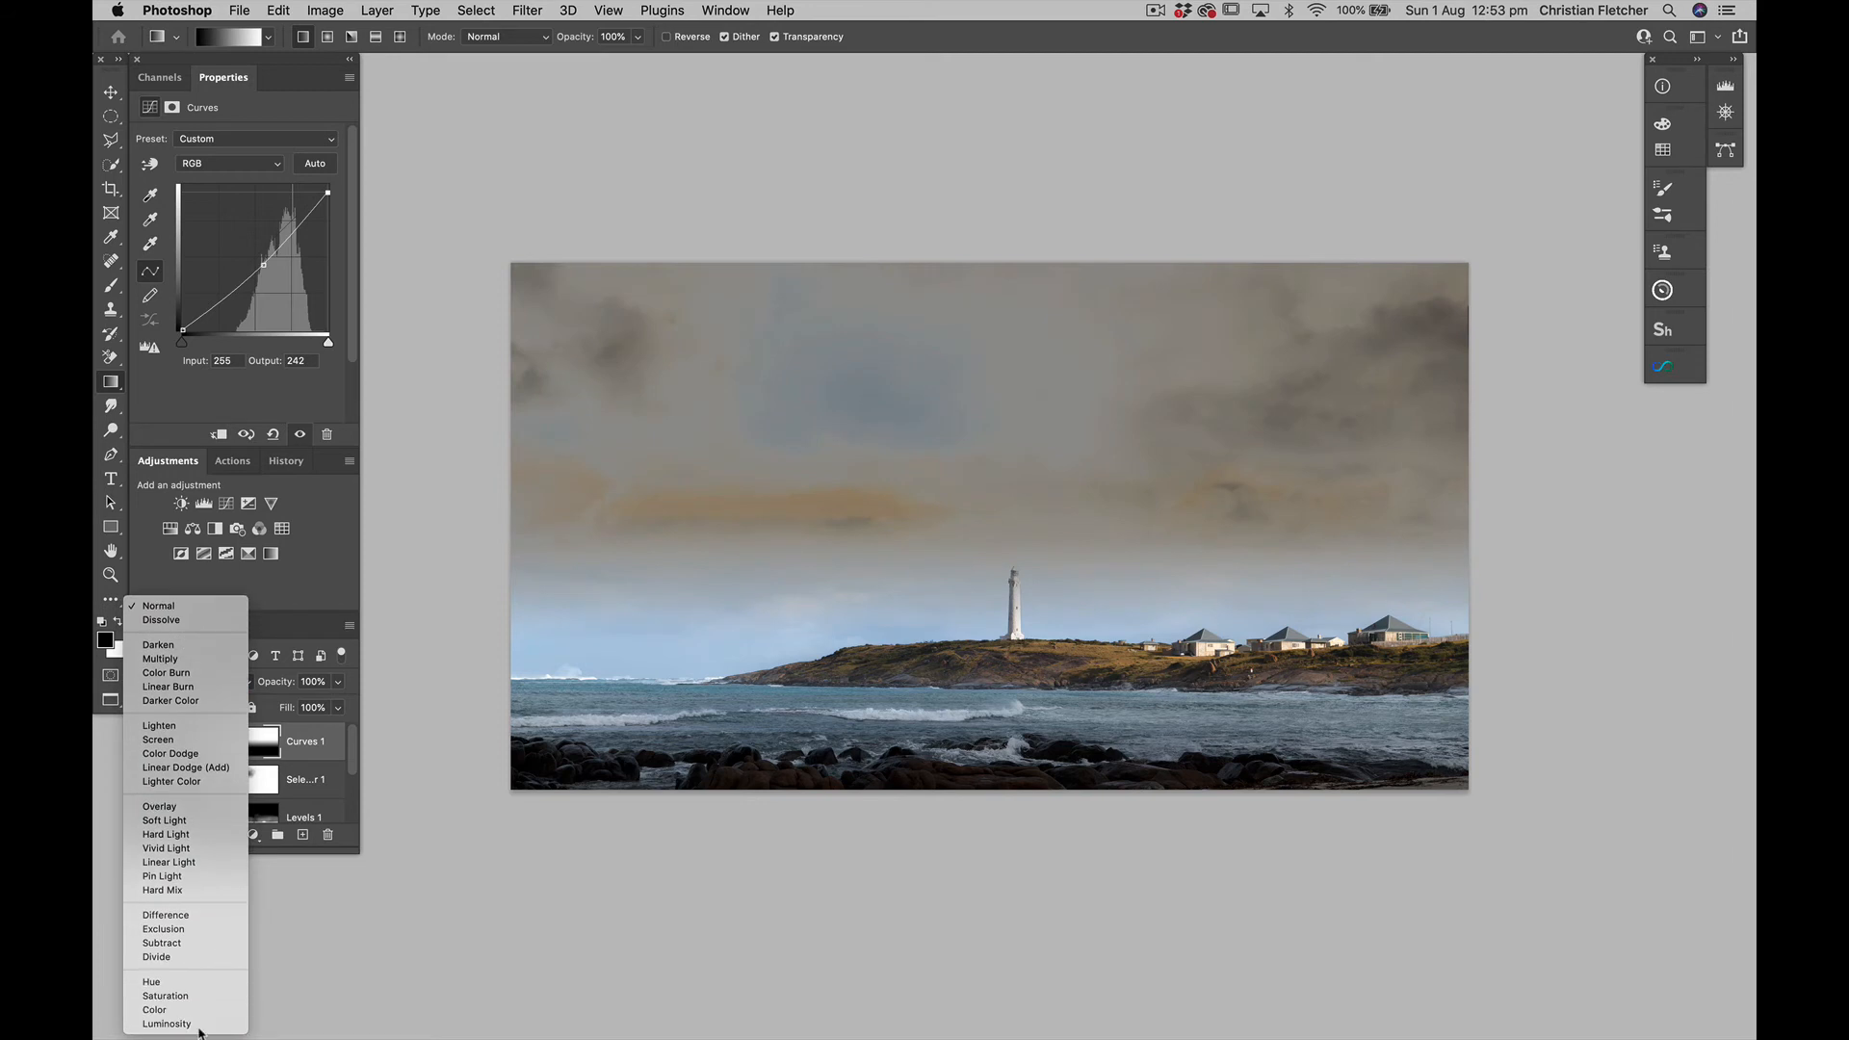
click(178, 1024)
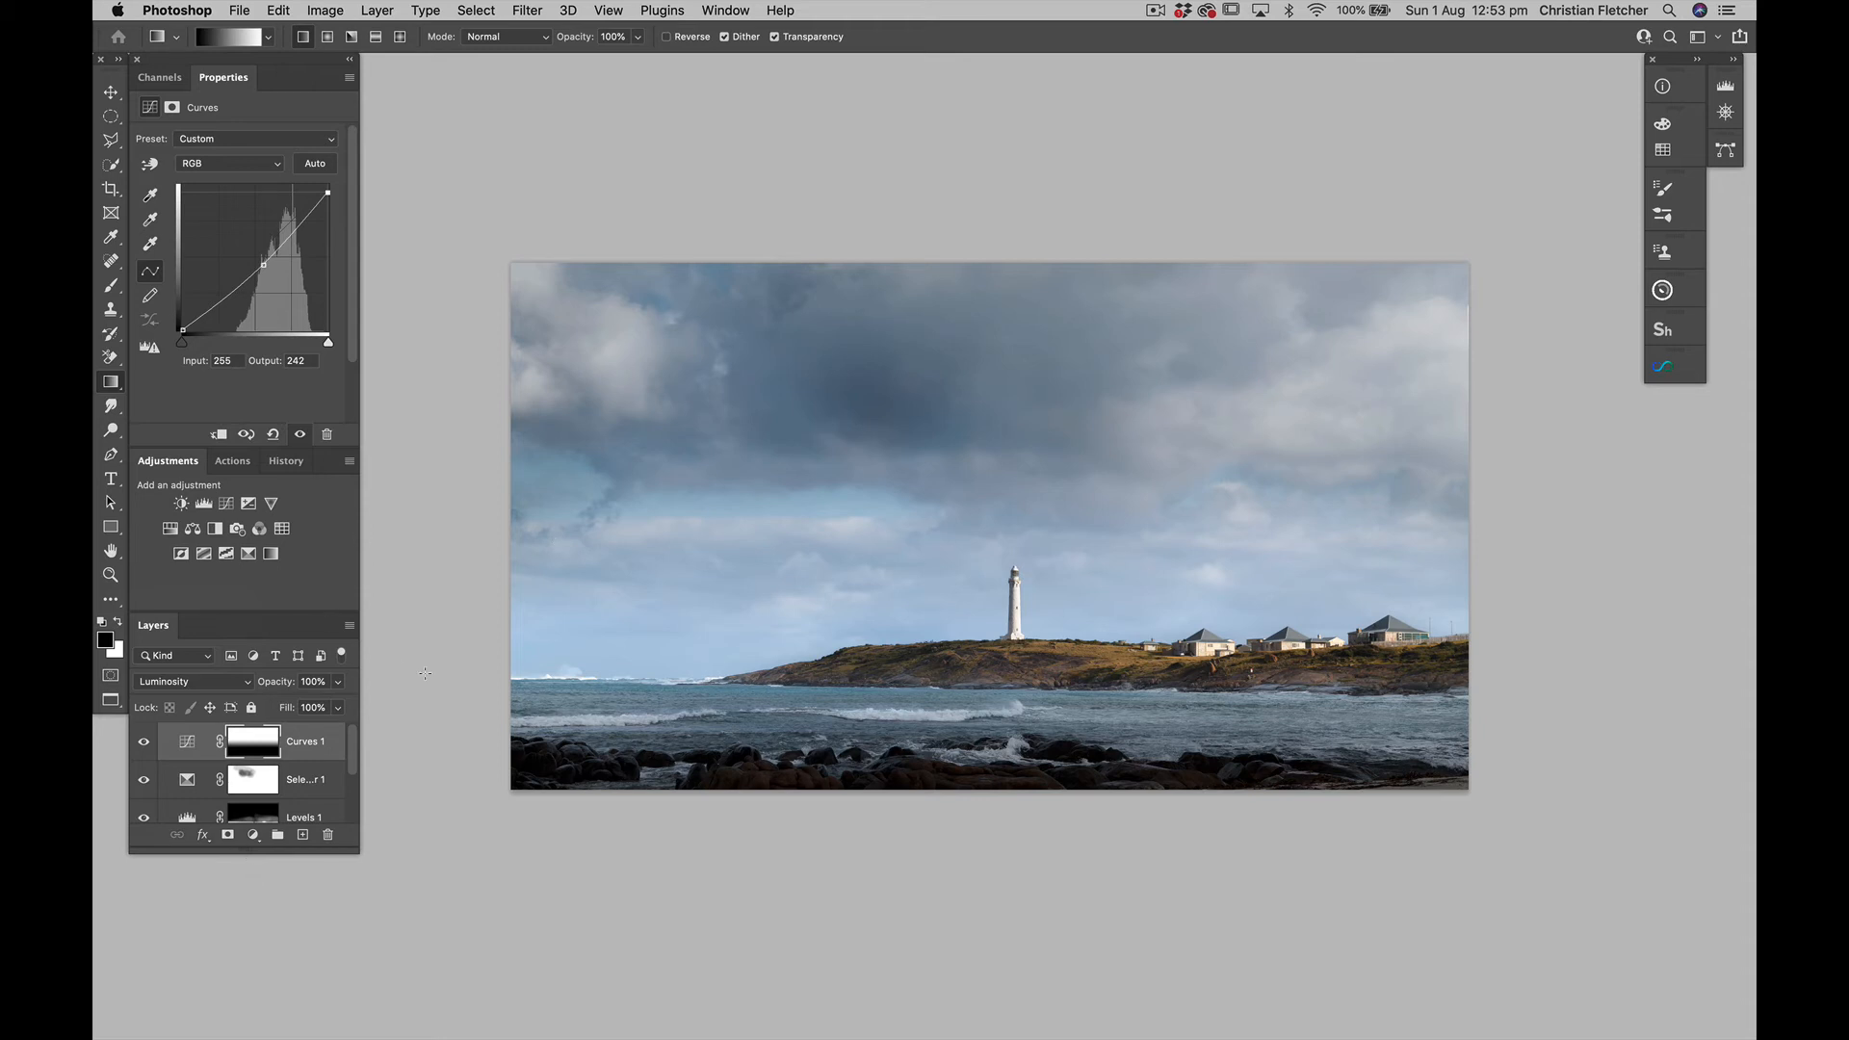
Add a second Curves adjustment in Screen blend mode and invert its mask to black
click(228, 509)
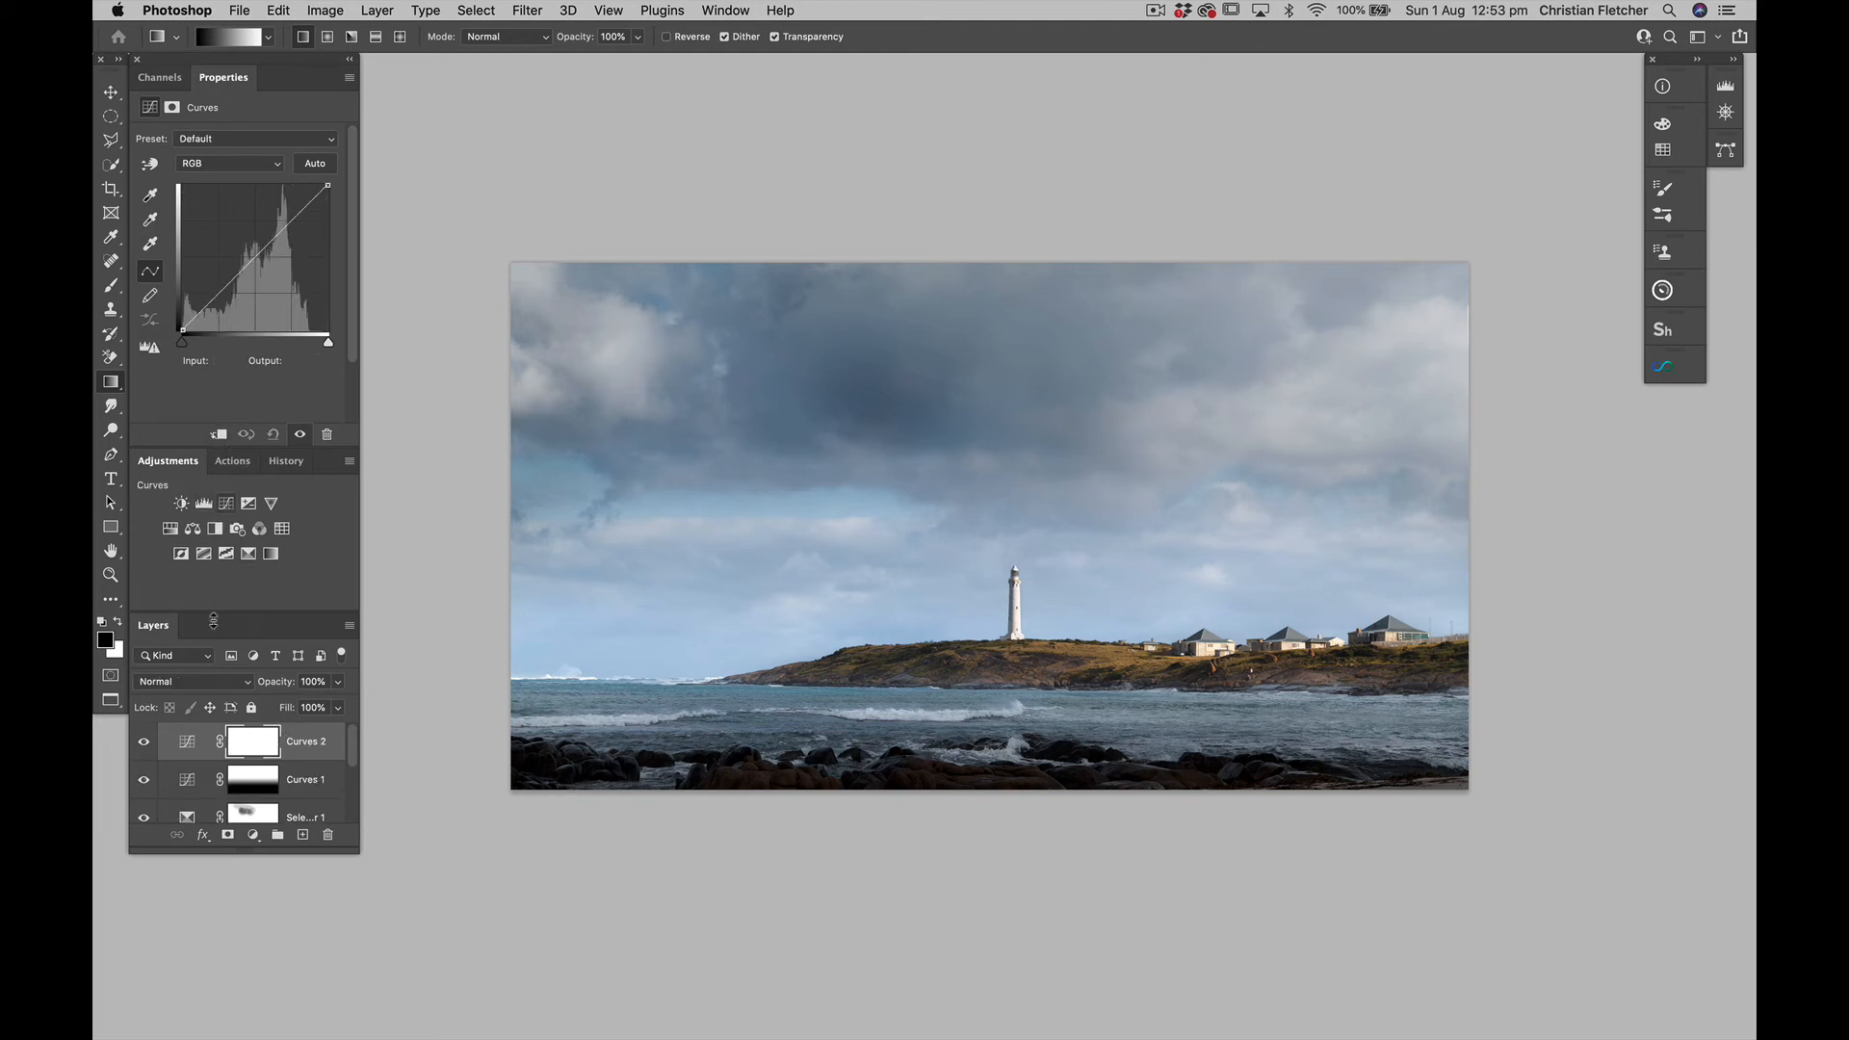
click(213, 682)
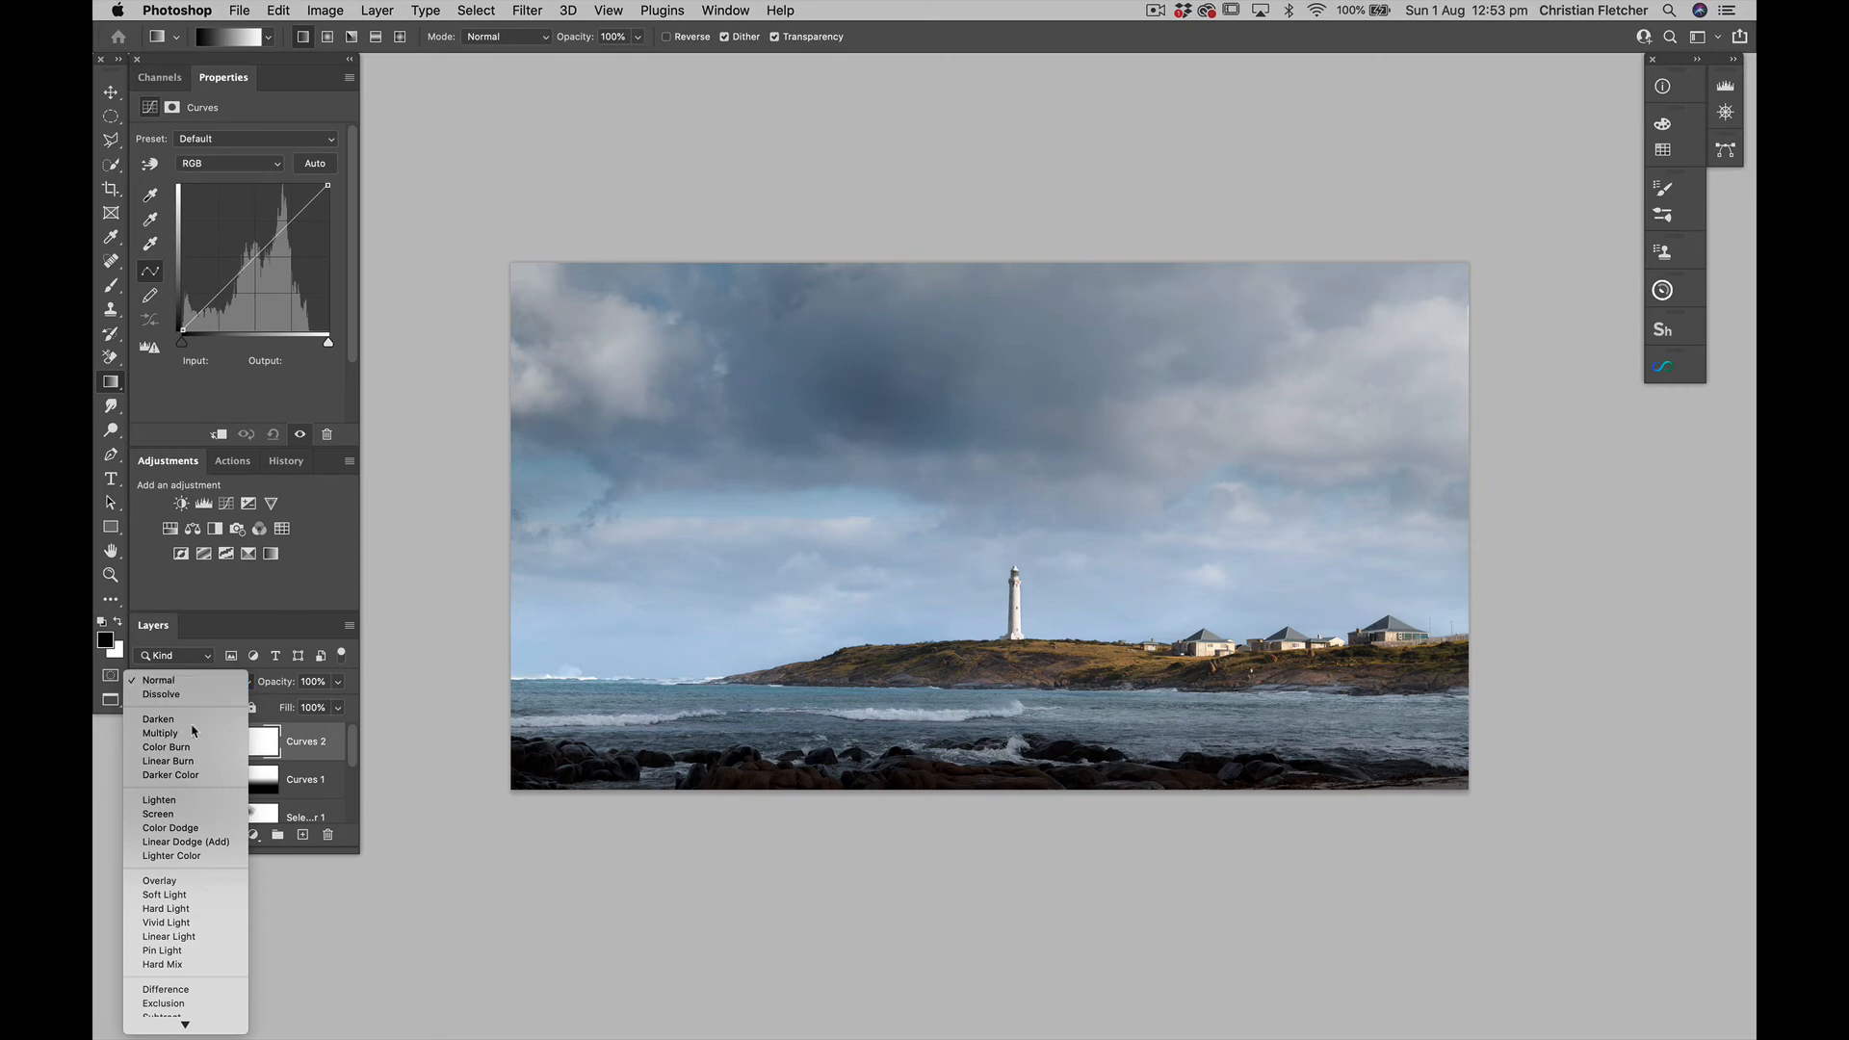
click(177, 815)
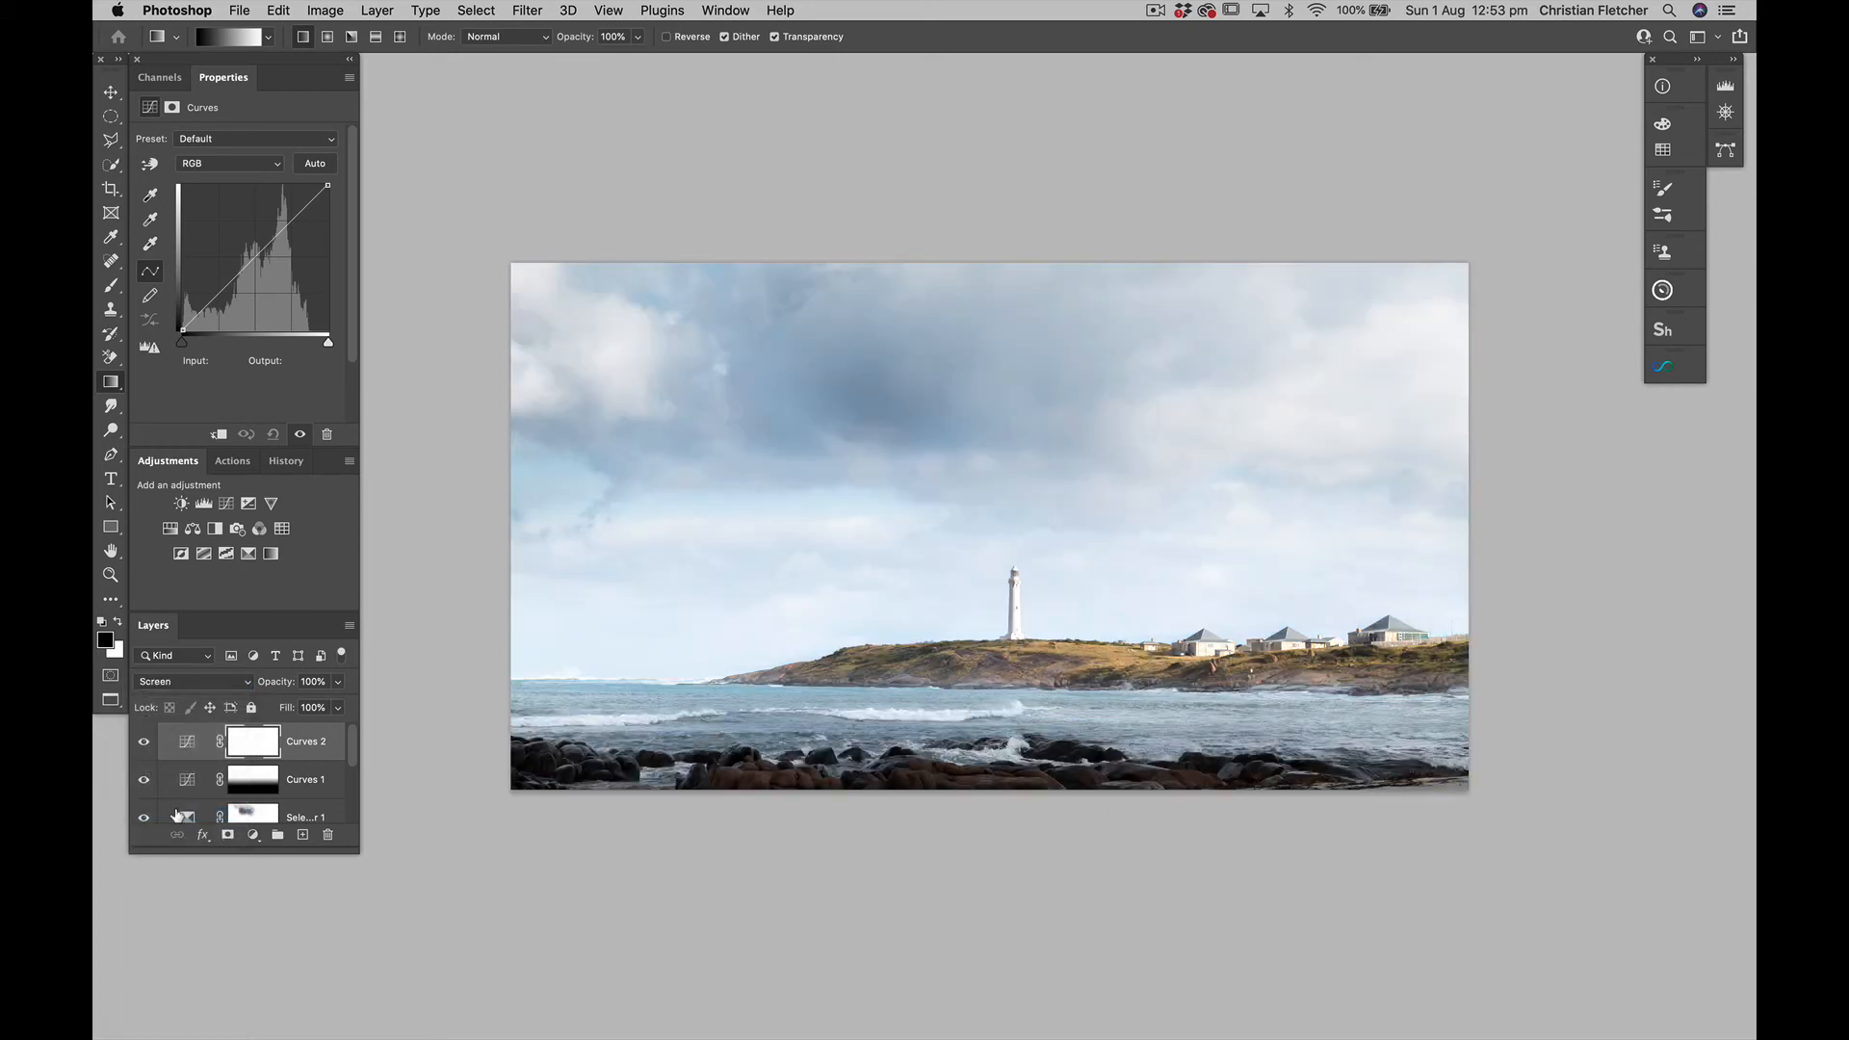
key(super+i)
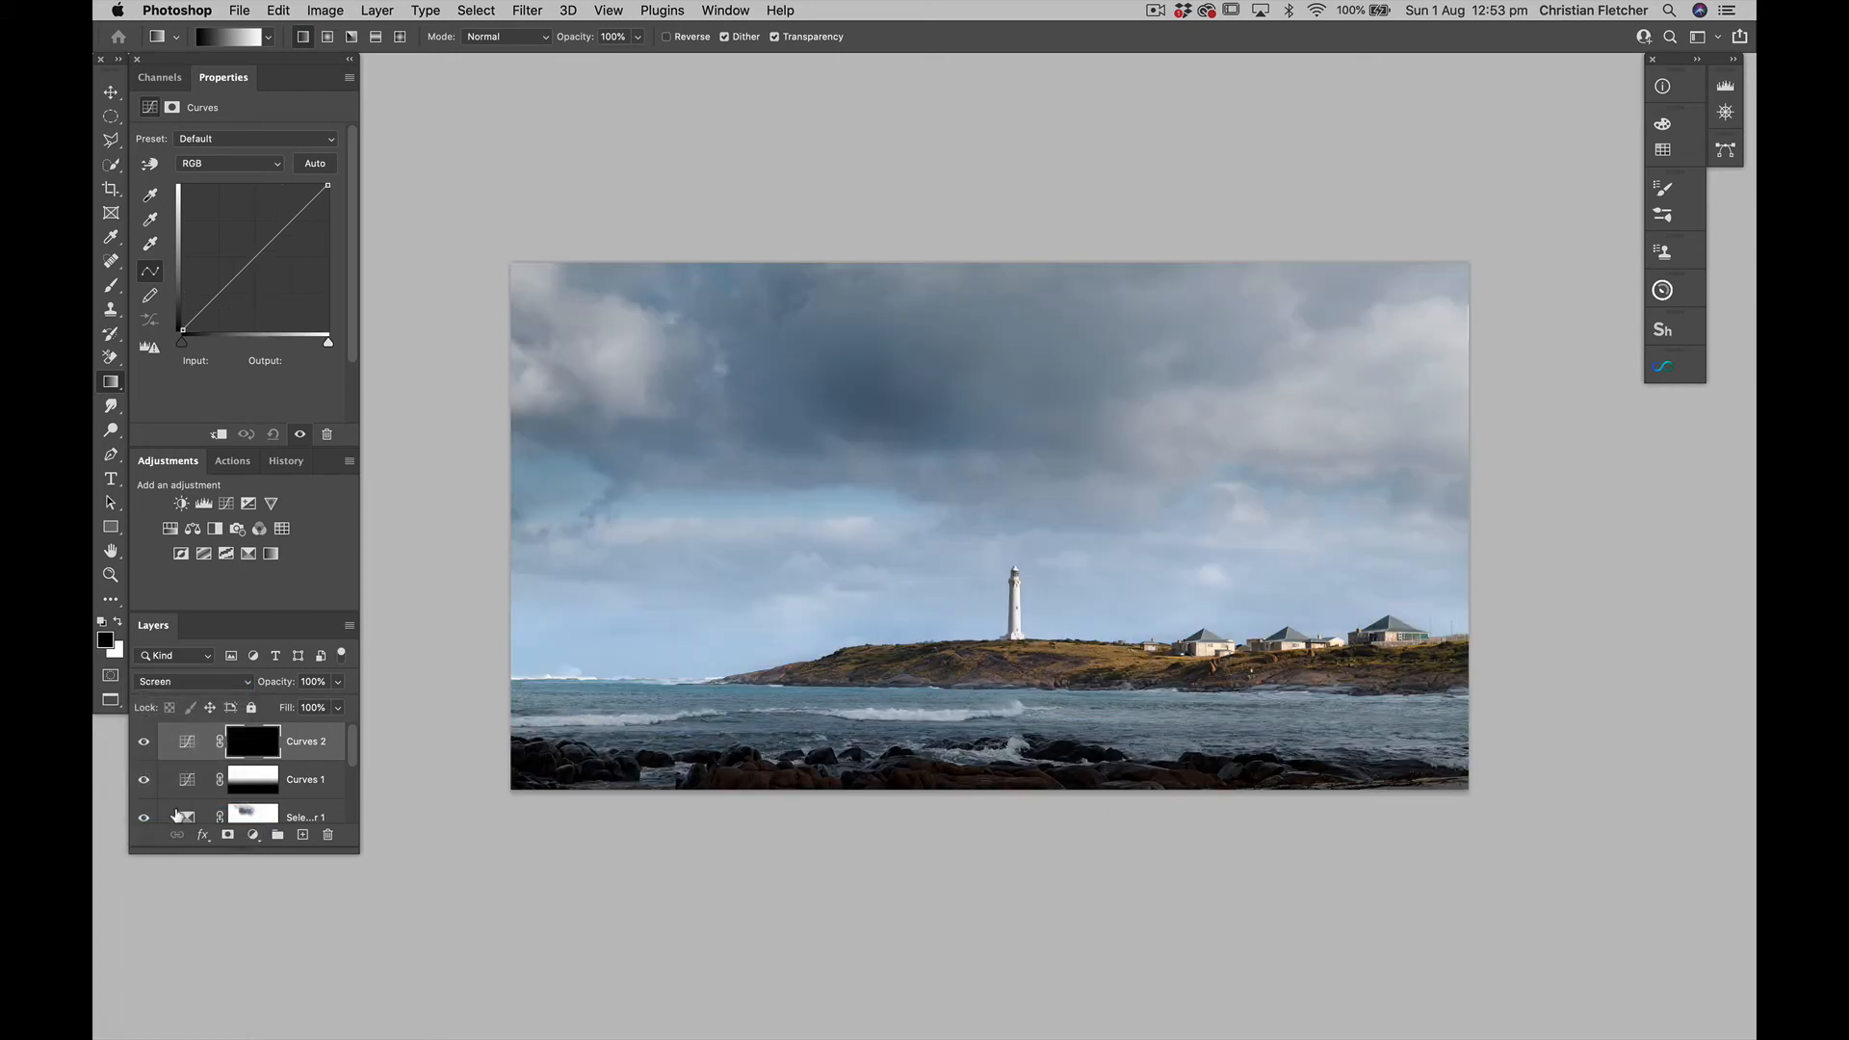
Paint white at 10% opacity over the dark central clouds on the Curves 2 mask, reducing the Brush from 1000 to 600 px
key(b)
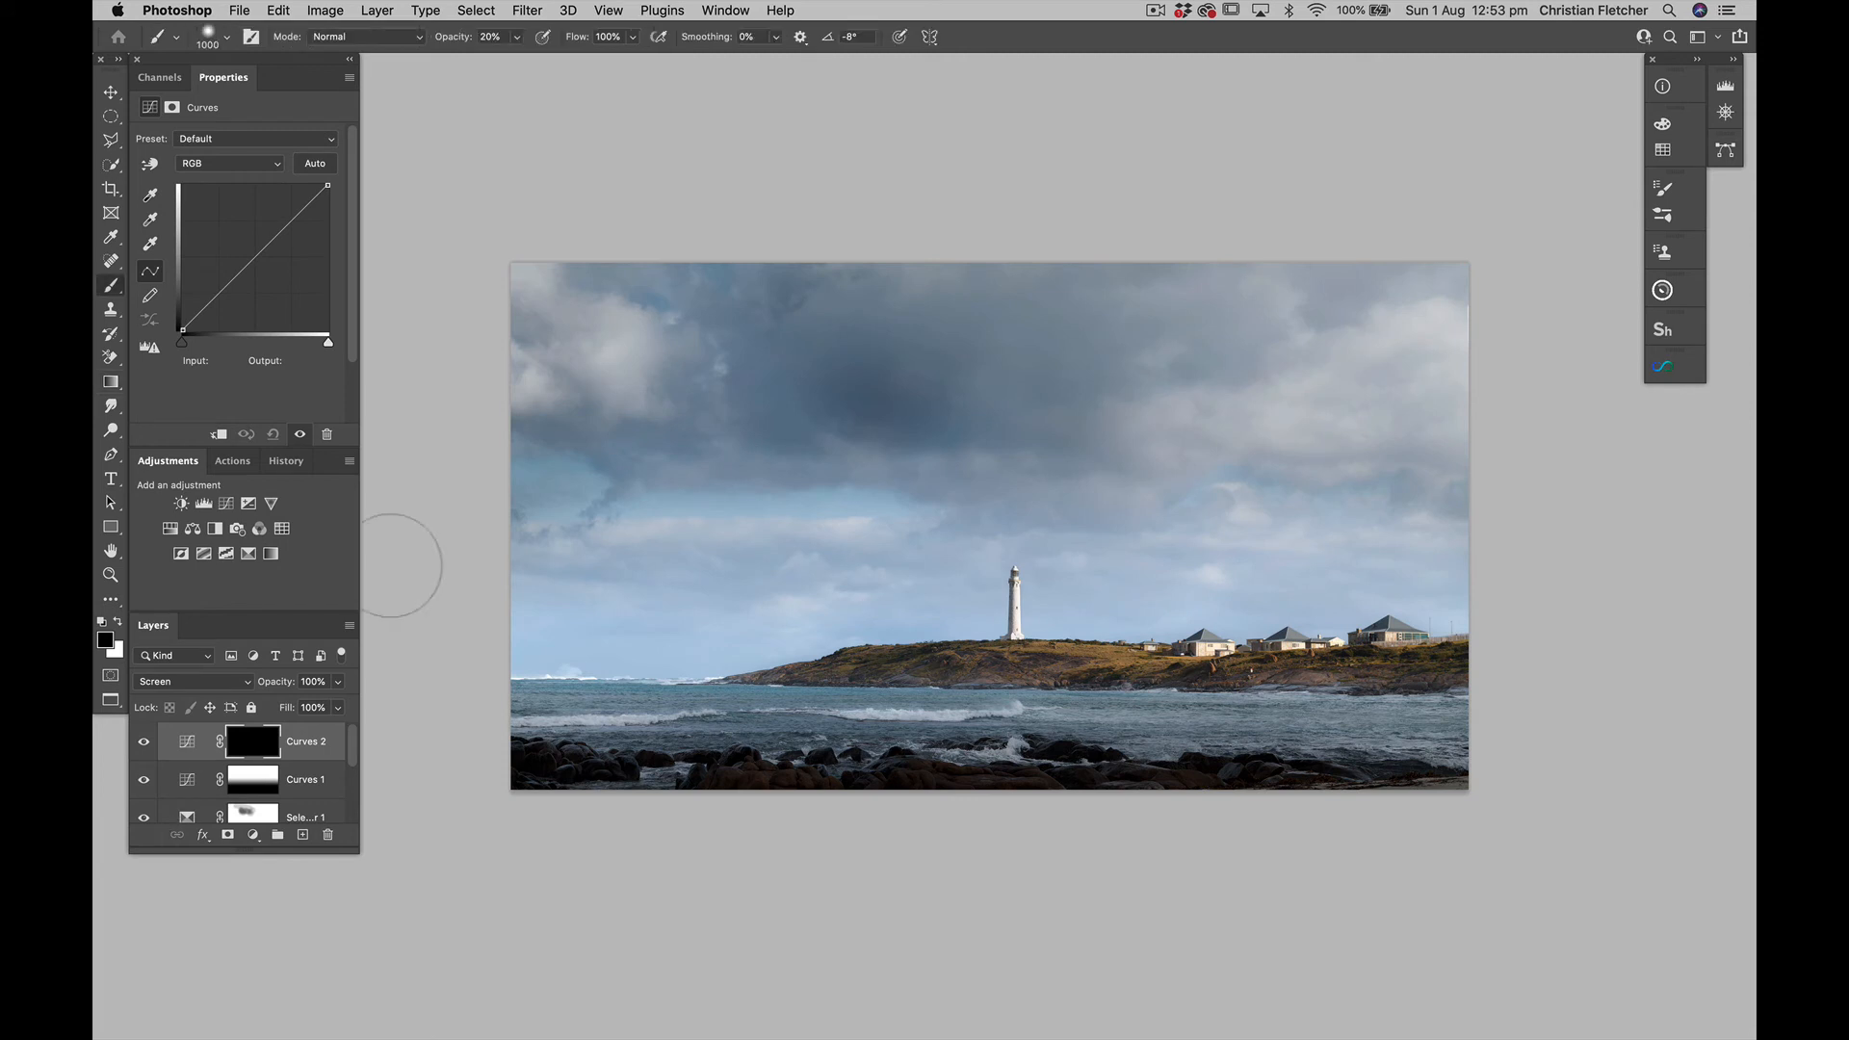
key(x)
key(1)
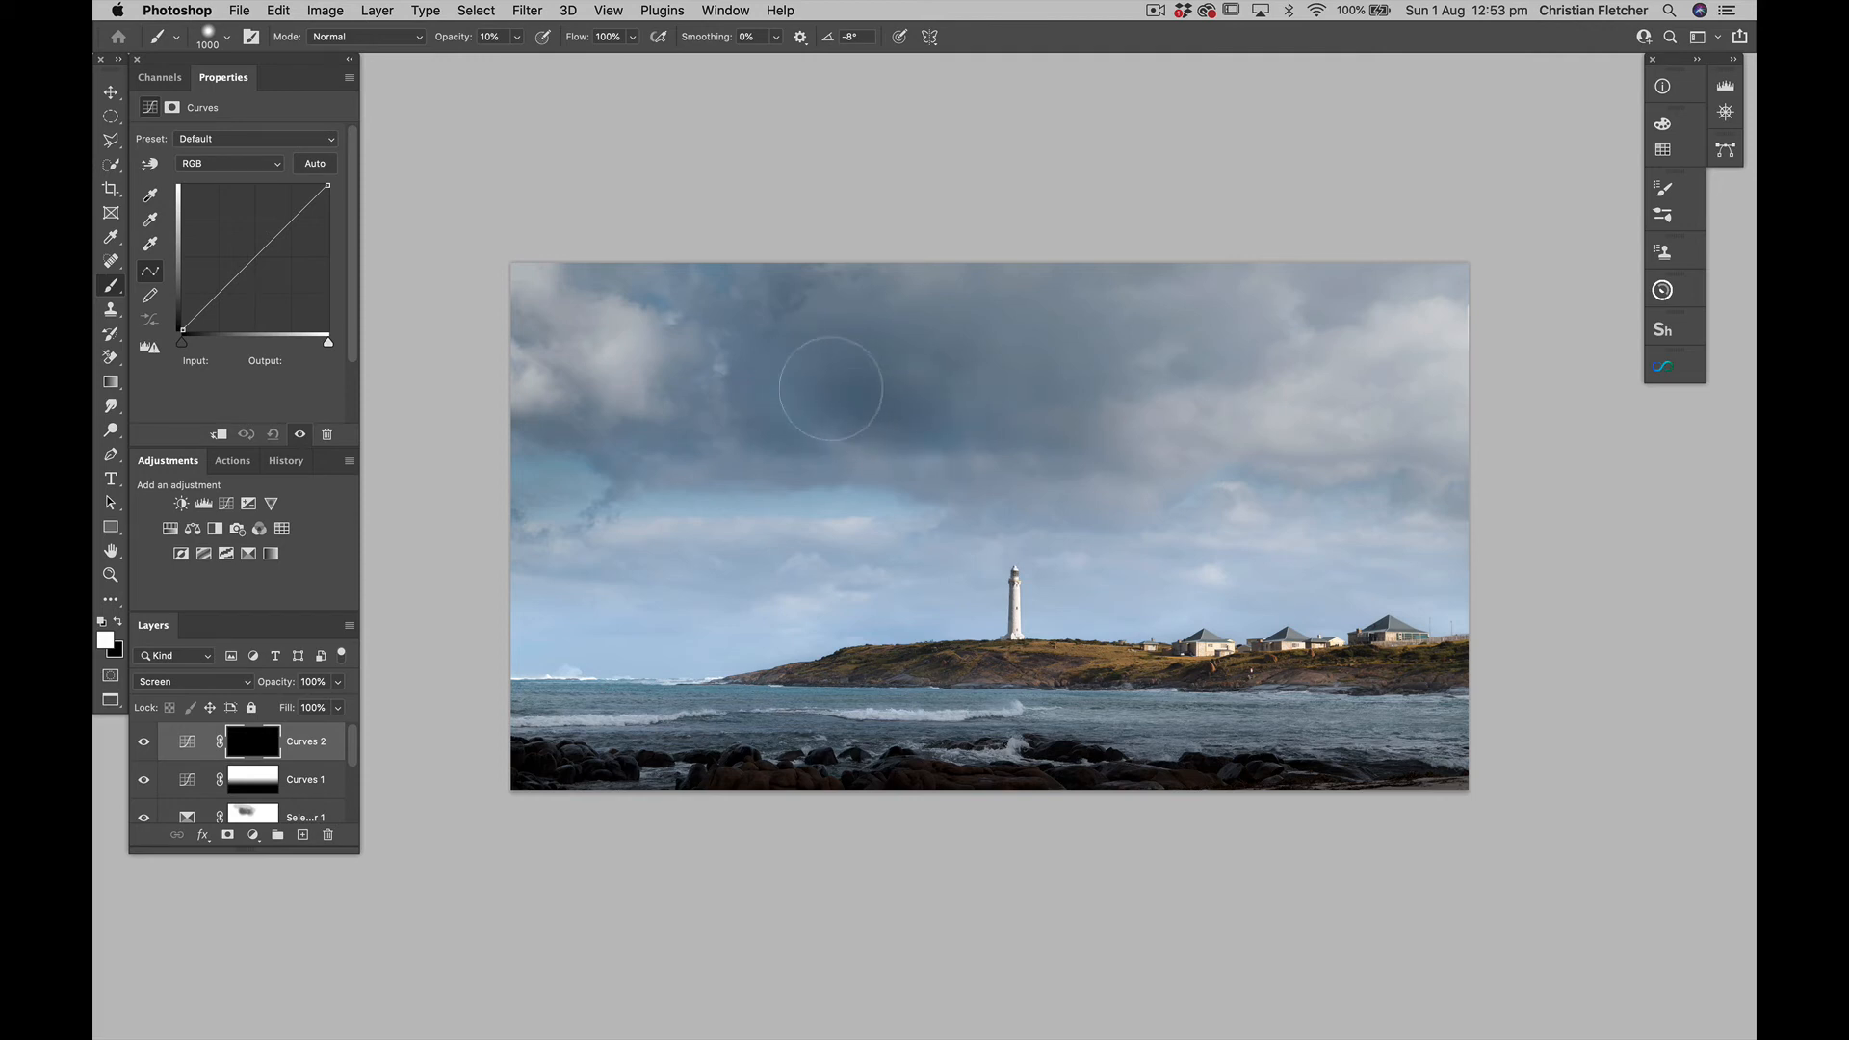
mouse_move(831, 390)
mouse_down()
mouse_move(752, 323)
mouse_move(806, 414)
mouse_move(855, 365)
mouse_move(957, 357)
mouse_move(976, 332)
mouse_move(868, 386)
mouse_move(830, 377)
mouse_move(1069, 384)
mouse_move(1010, 433)
mouse_move(882, 368)
mouse_move(749, 374)
mouse_up()
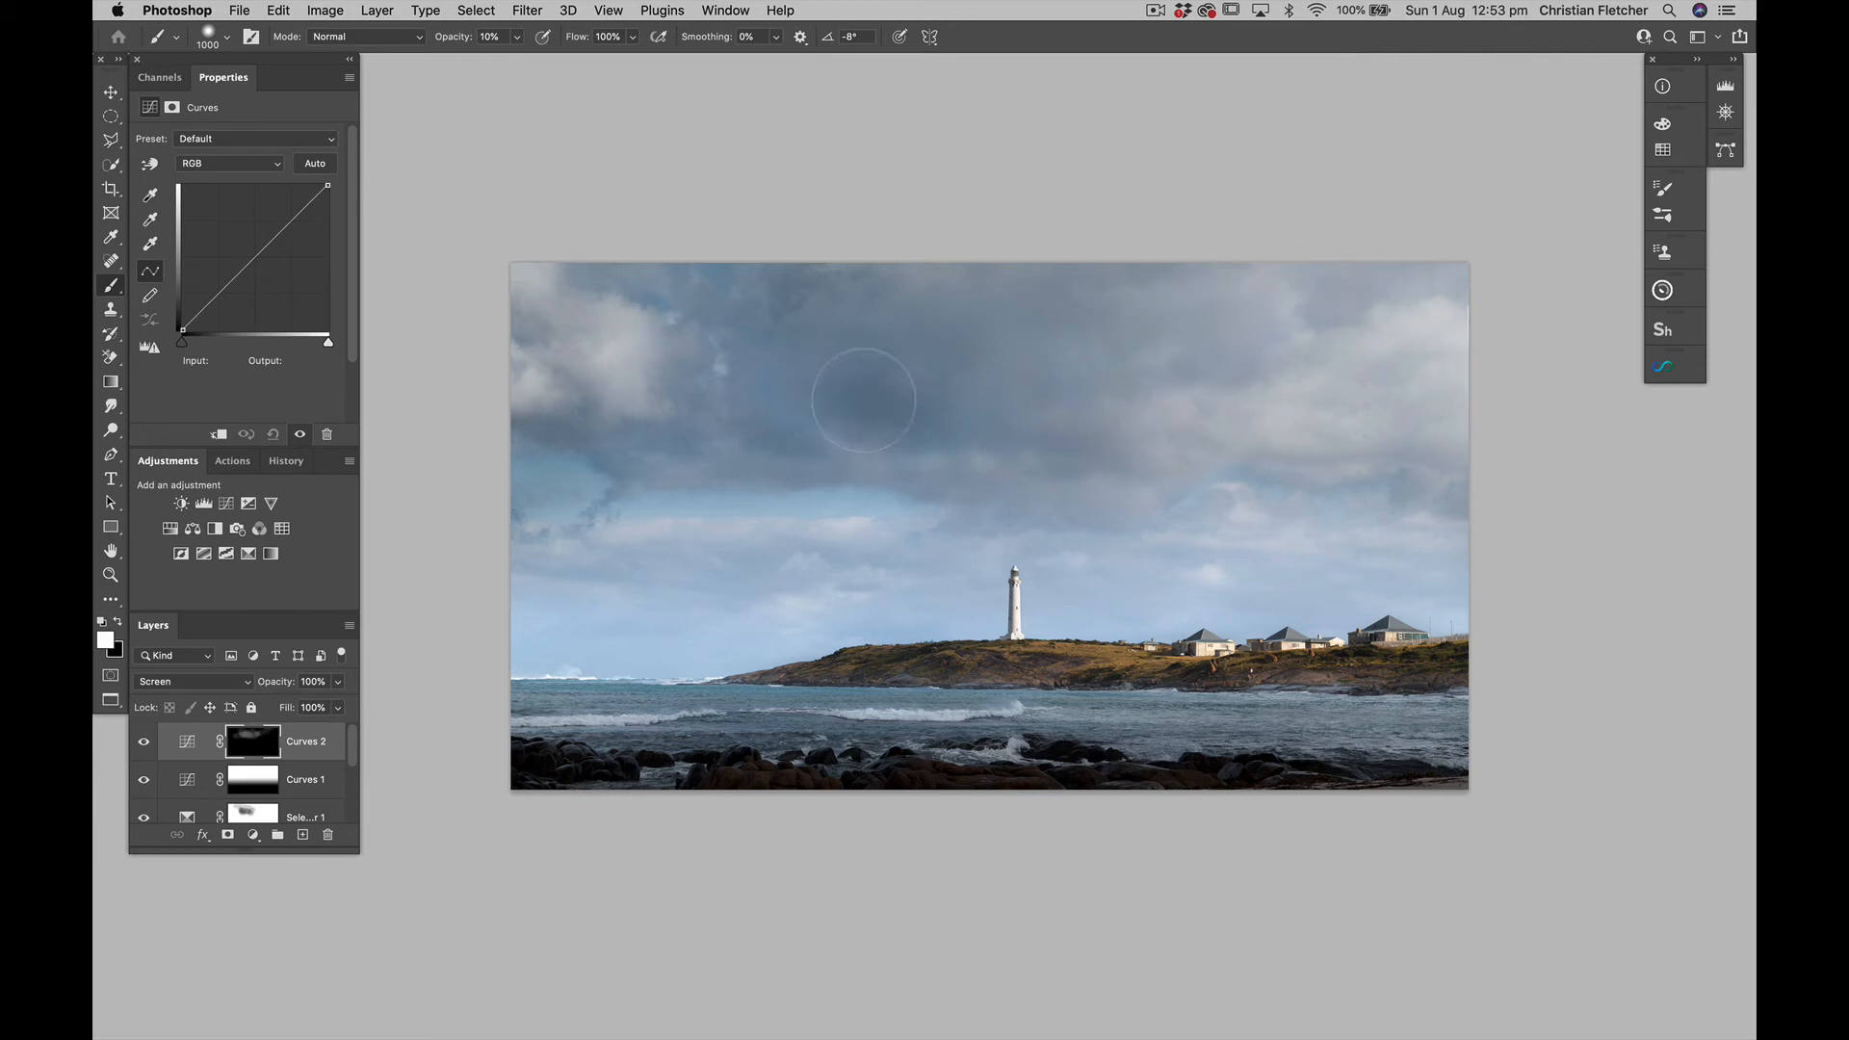
key(bracketleft)
key(bracketleft)
key(bracketleft)
key(bracketleft)
Compare the sky with Curves 2 hidden and shown, and lower that layer's opacity to 18%
click(143, 744)
click(144, 743)
click(143, 743)
click(143, 743)
drag(275, 682, 160, 667)
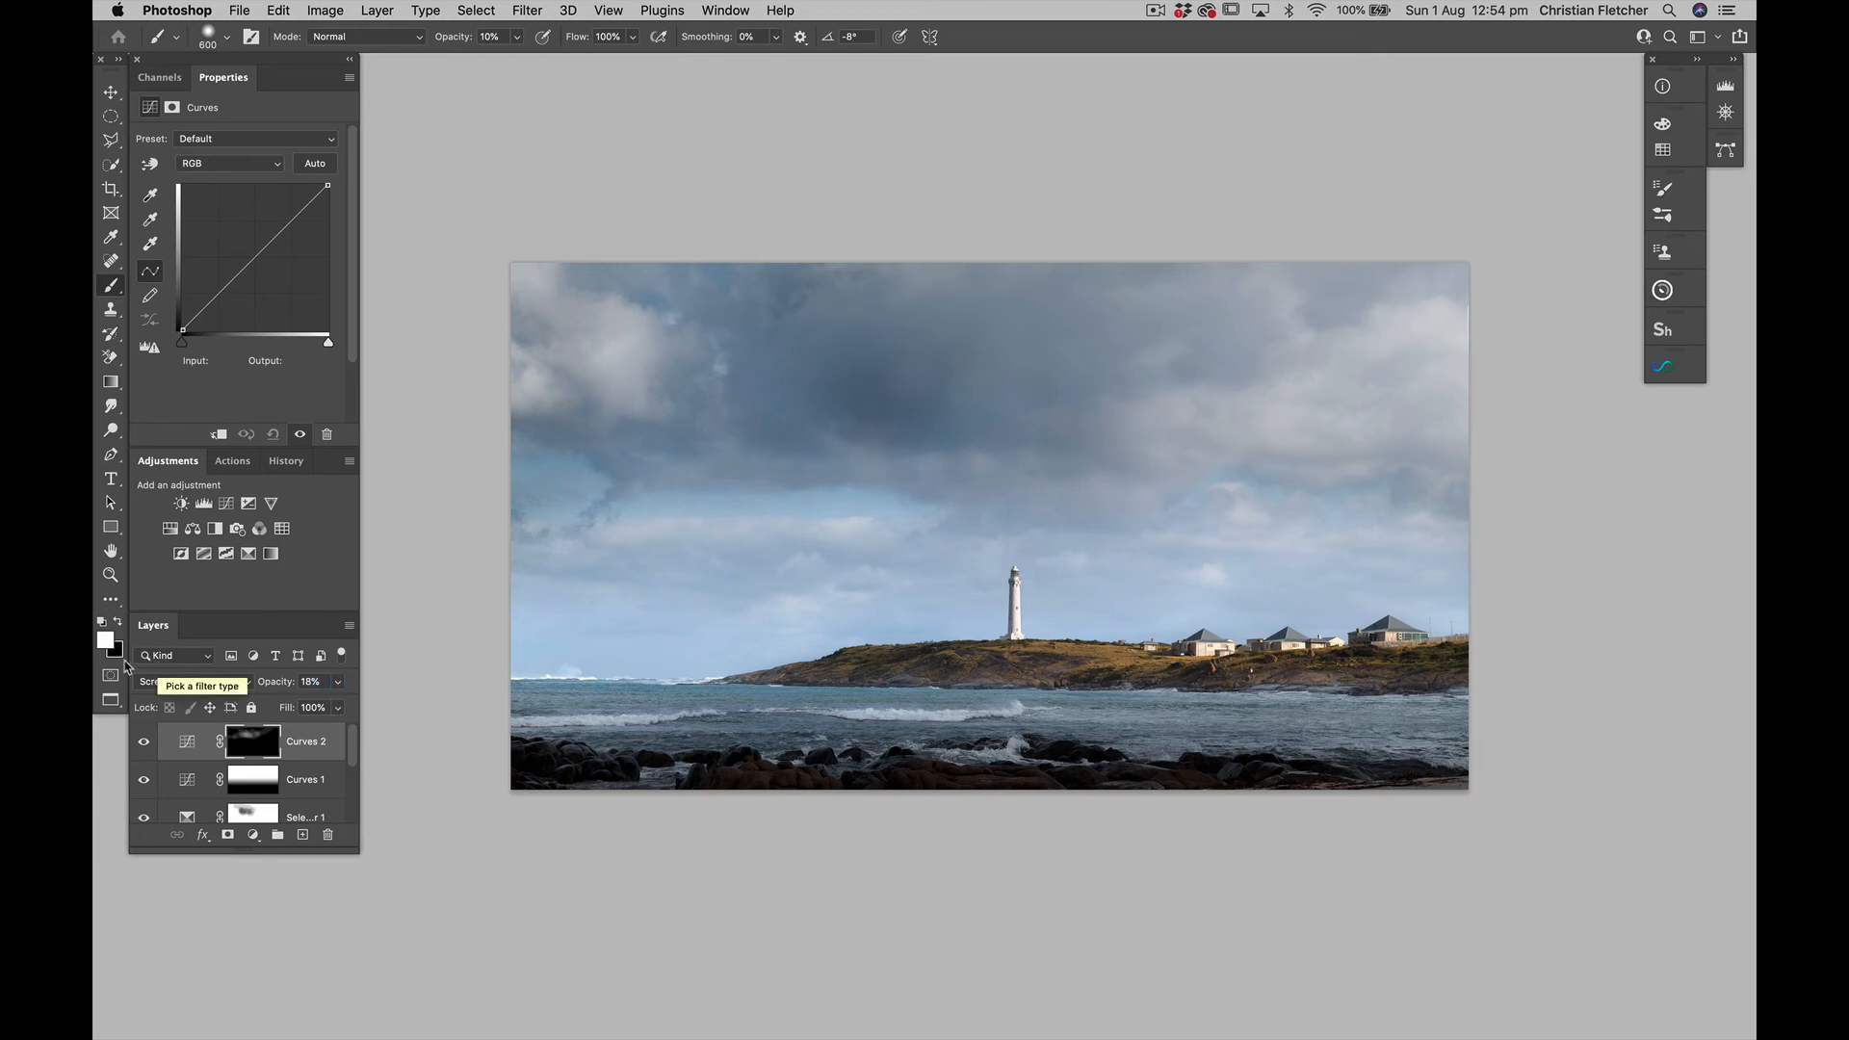
Add a Hue/Saturation adjustment and lower the saturation of the Blues to -27 by sampling the dark clouds
click(170, 531)
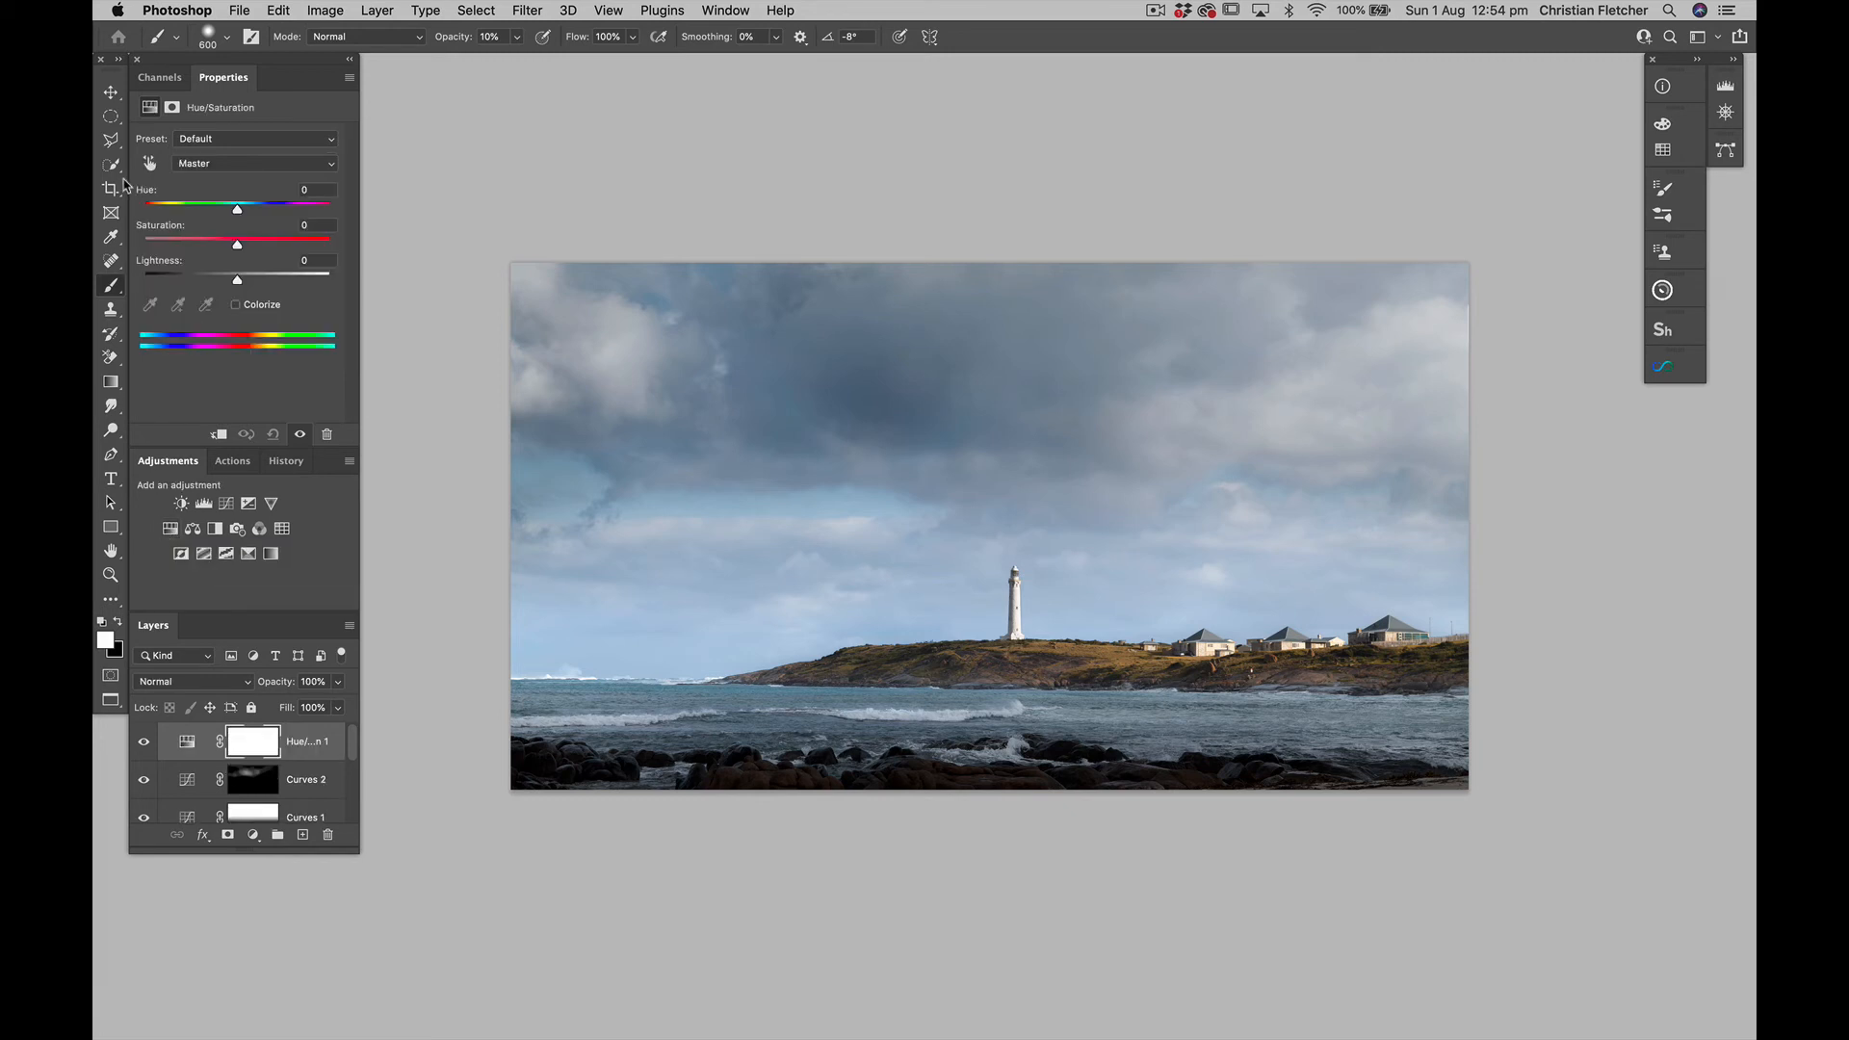
click(149, 165)
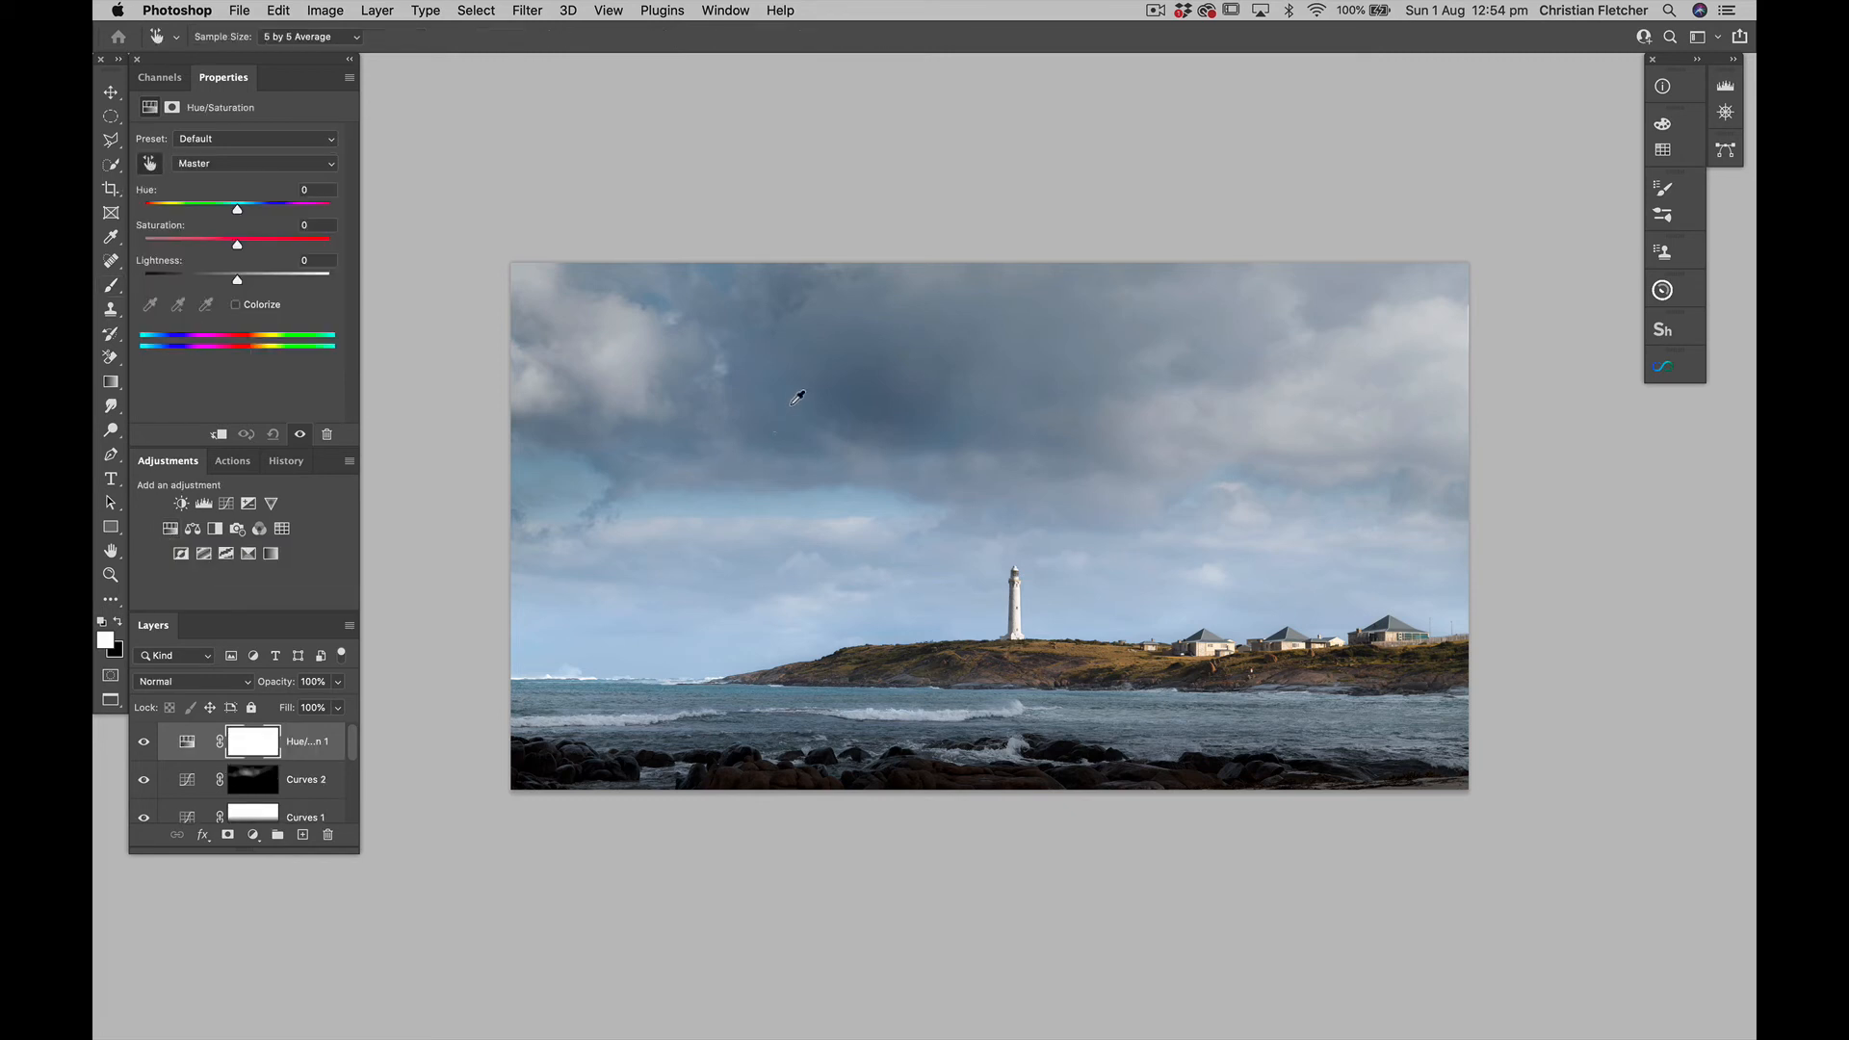
click(807, 407)
drag(807, 408, 782, 408)
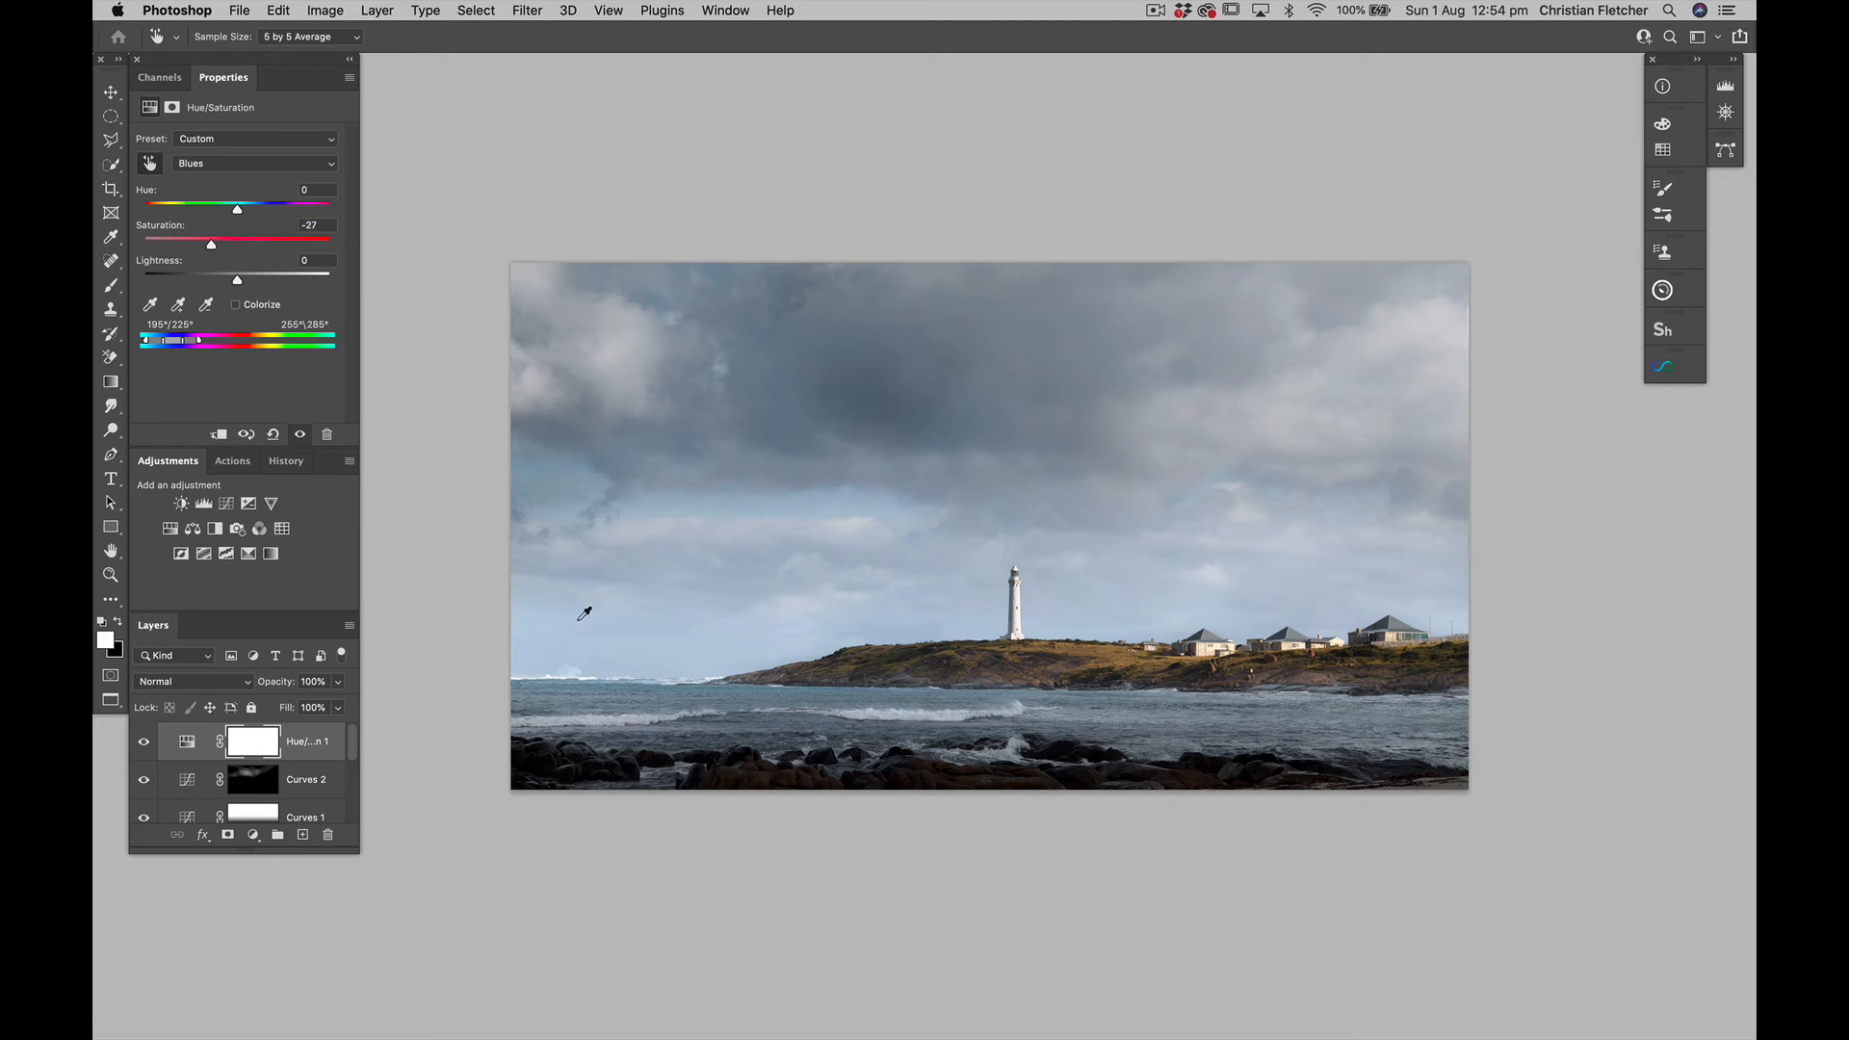
Invert the Hue/Saturation mask to black and paint white at 10% opacity over the blue-tinted dark clouds
key(super+i)
key(b)
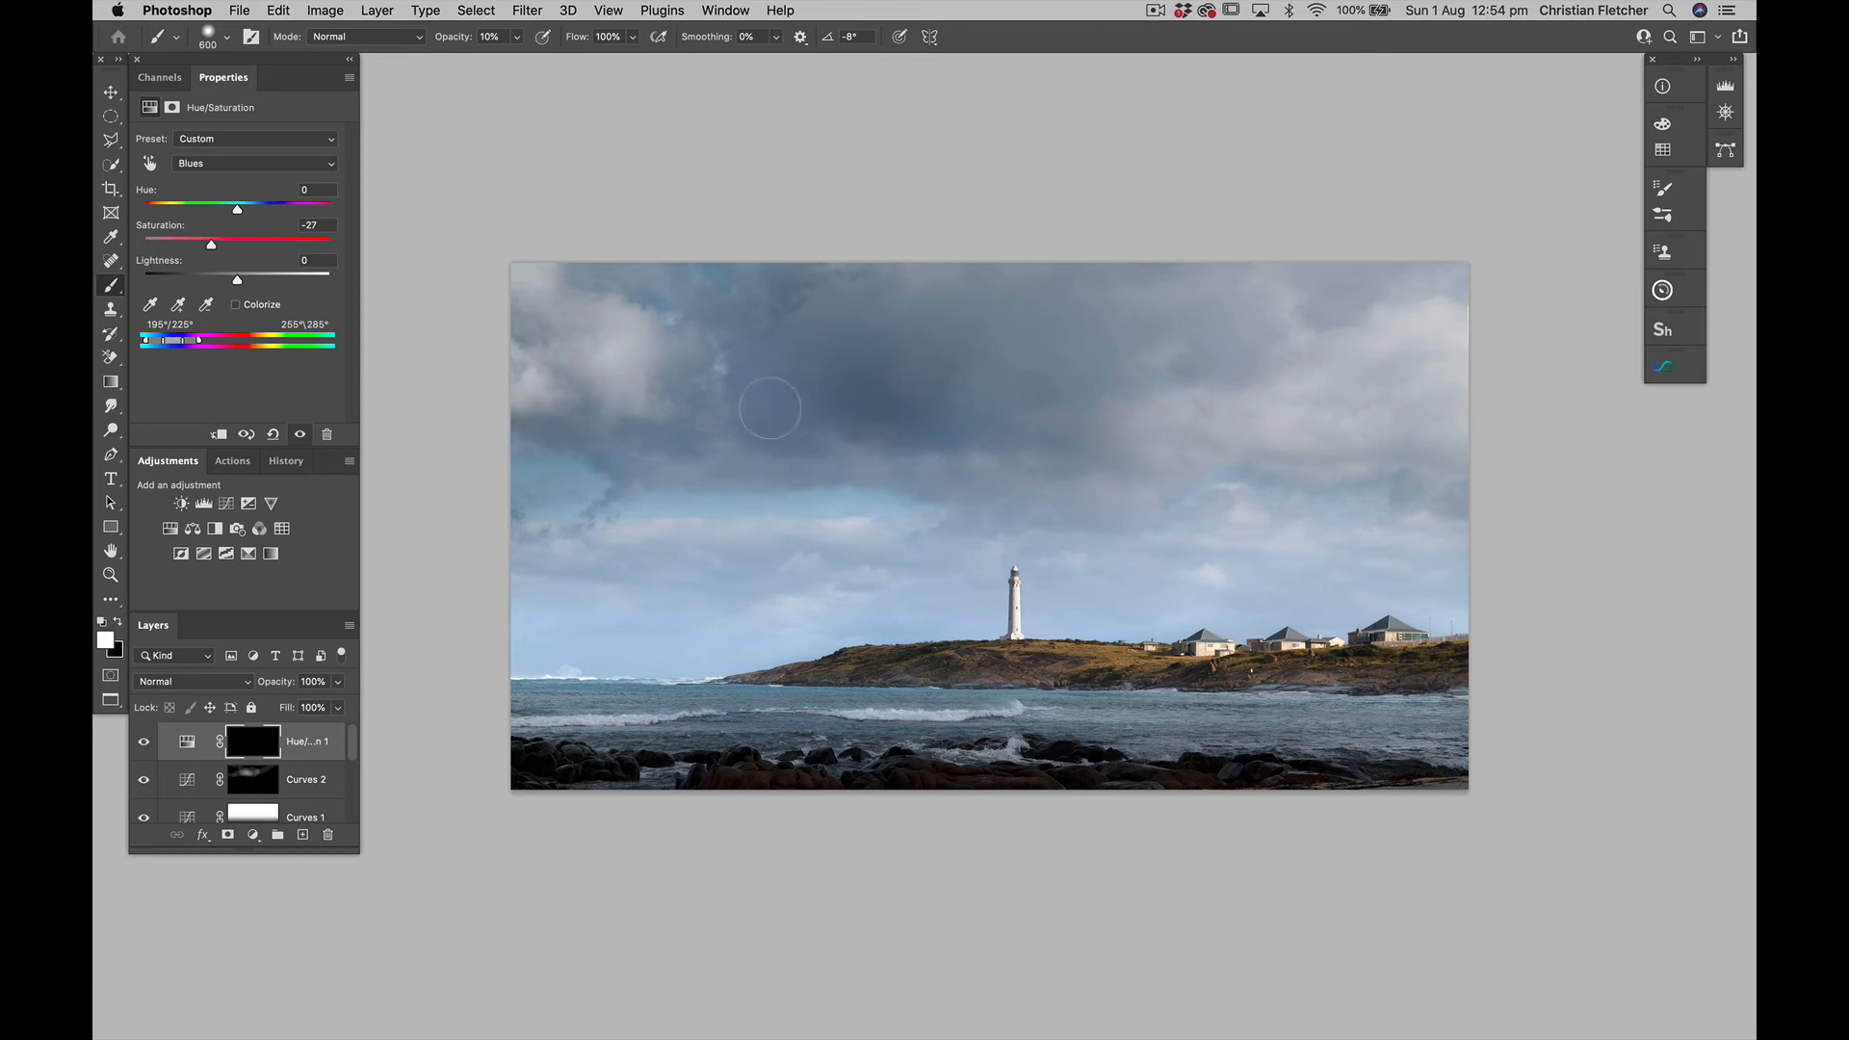
mouse_move(952, 409)
mouse_down()
mouse_move(770, 401)
mouse_move(815, 444)
mouse_move(941, 416)
mouse_move(988, 400)
mouse_move(1013, 346)
mouse_move(757, 351)
mouse_move(675, 309)
mouse_move(740, 289)
mouse_move(734, 378)
mouse_move(755, 389)
mouse_move(791, 345)
mouse_move(956, 412)
mouse_move(832, 419)
mouse_move(1091, 402)
mouse_up()
scroll(273, 769, down, 5)
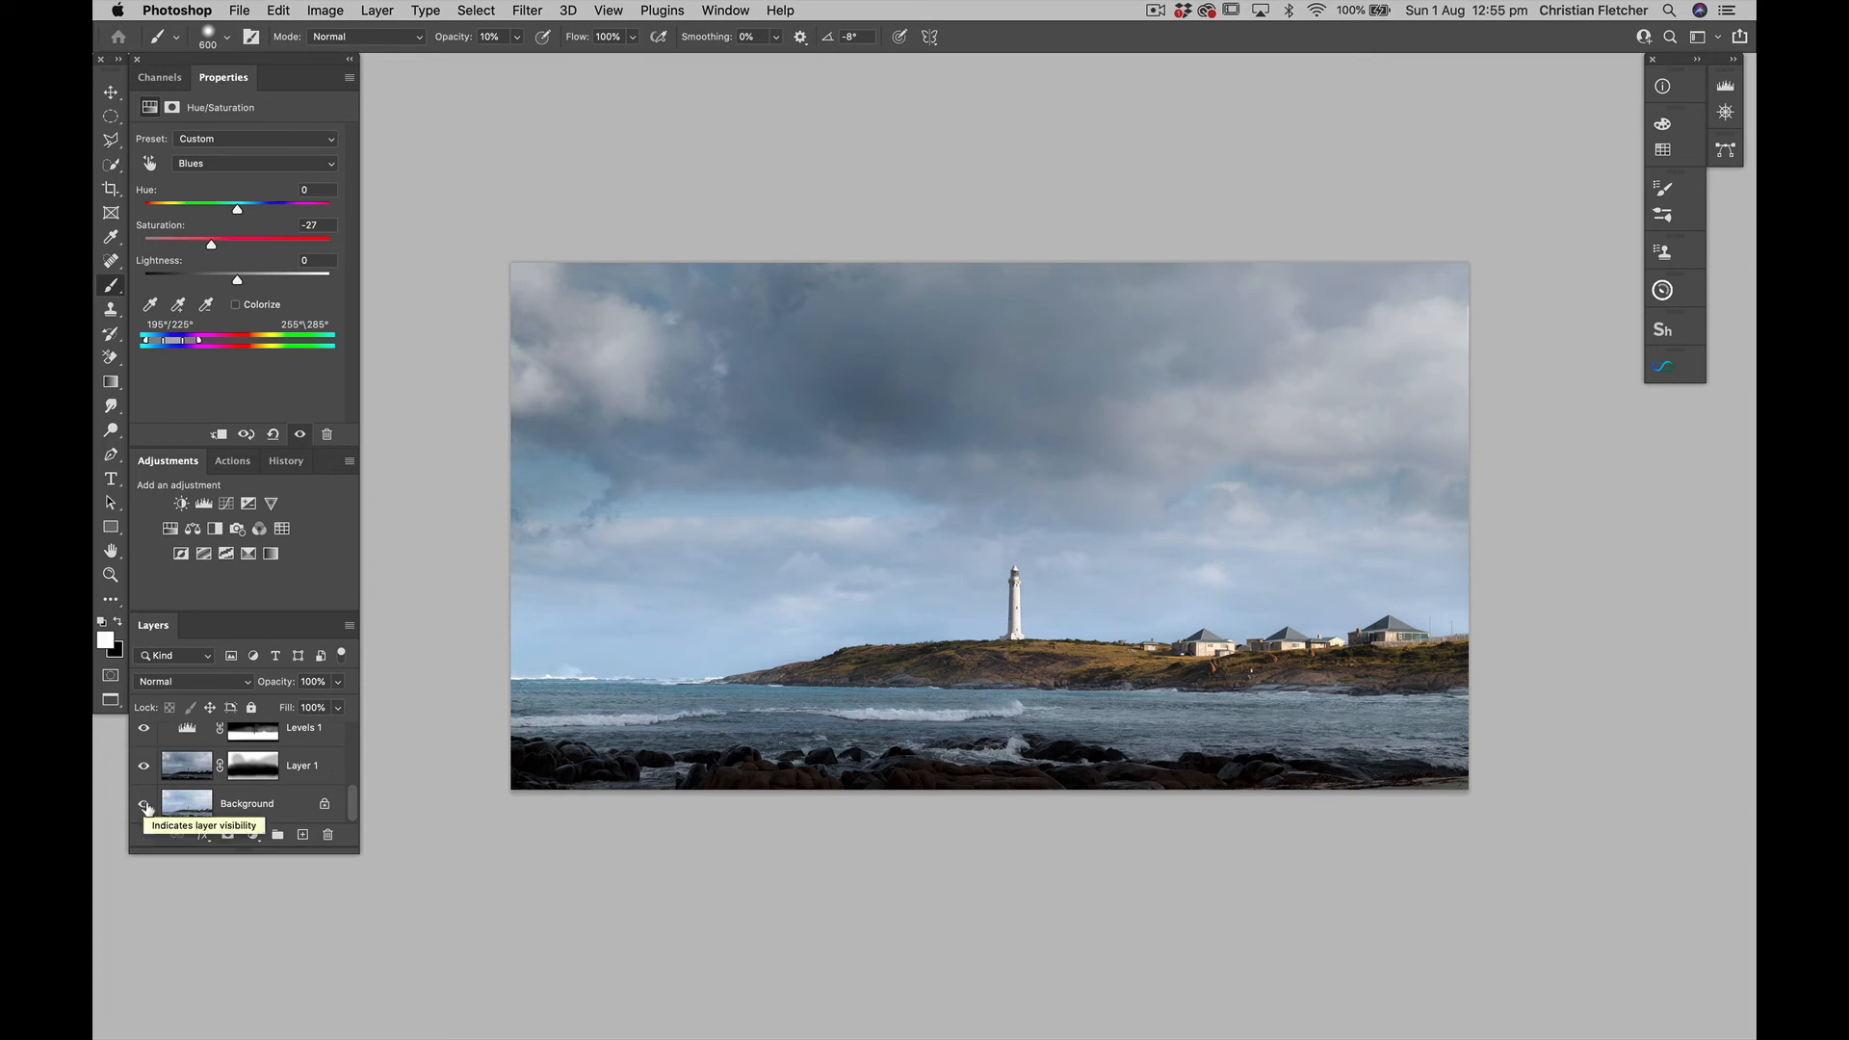
Compare the finished blend with the original by repeatedly isolating the Background layer and restoring all layers
alt+click(143, 807)
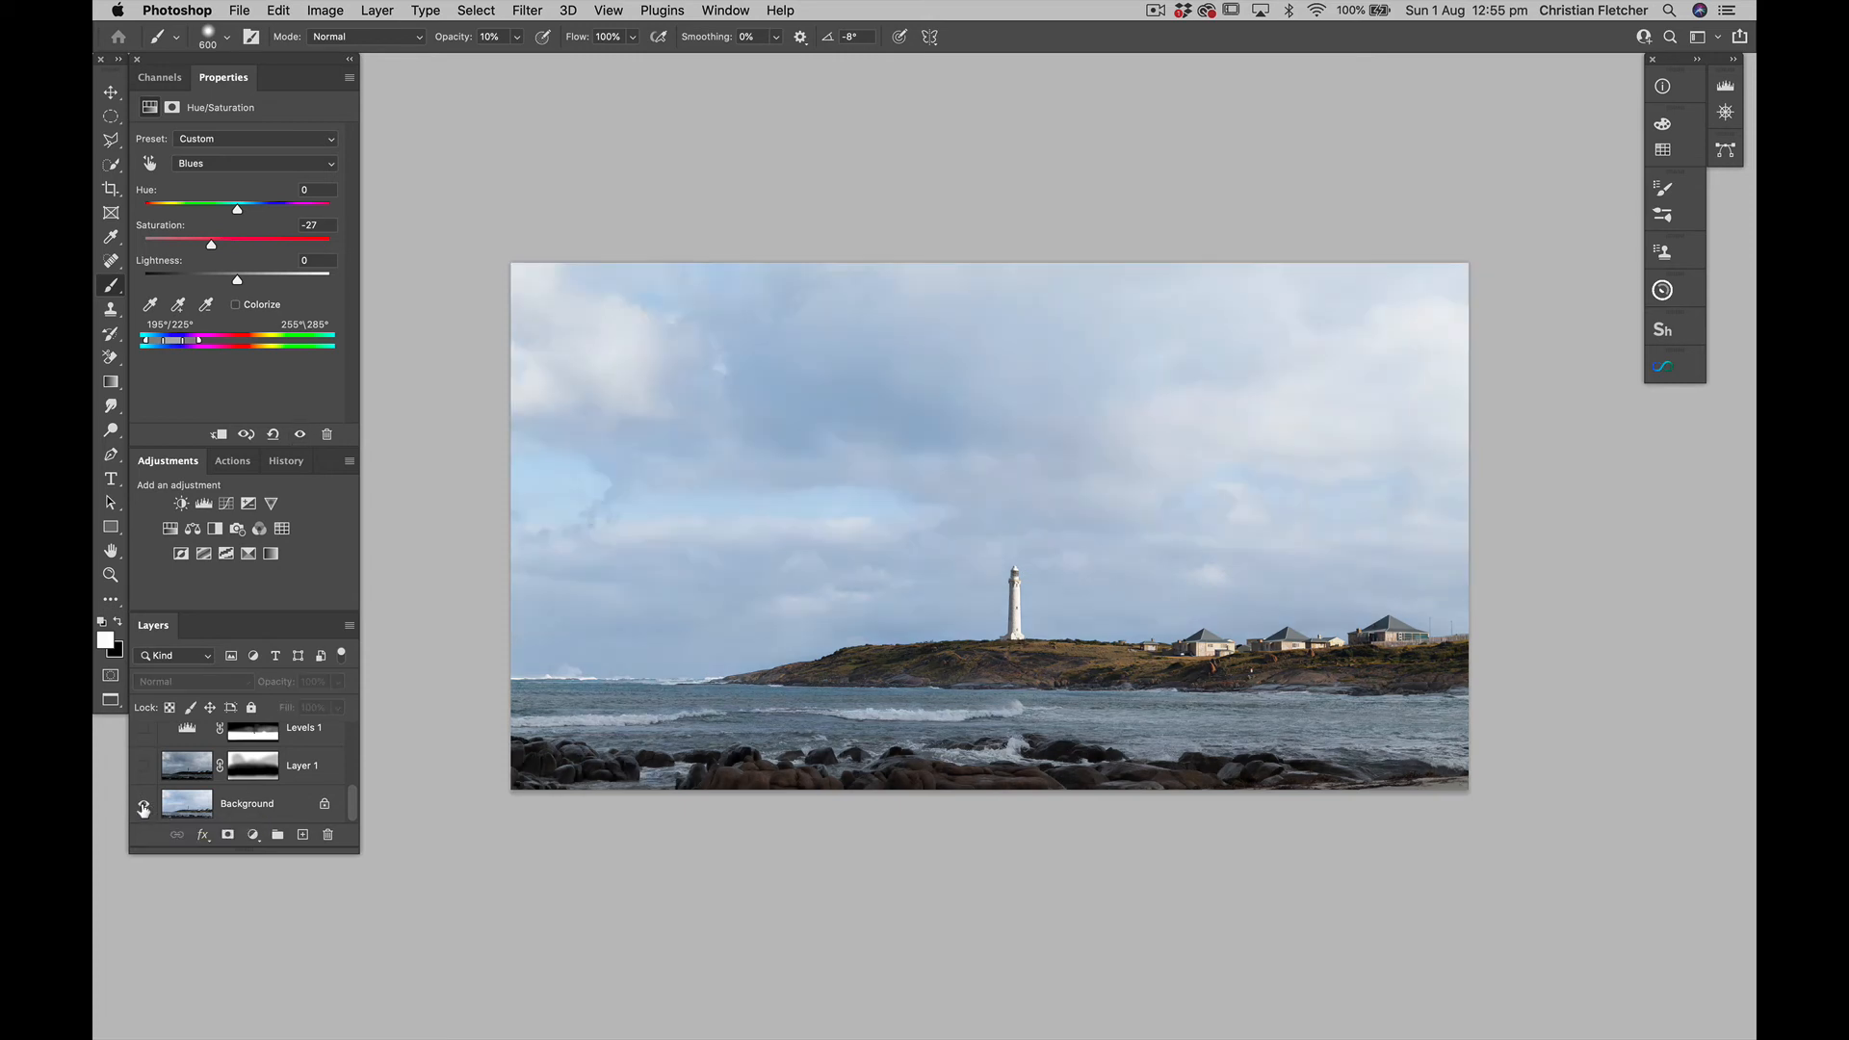
alt+click(143, 807)
alt+click(144, 807)
alt+click(144, 807)
alt+click(143, 807)
alt+click(144, 807)
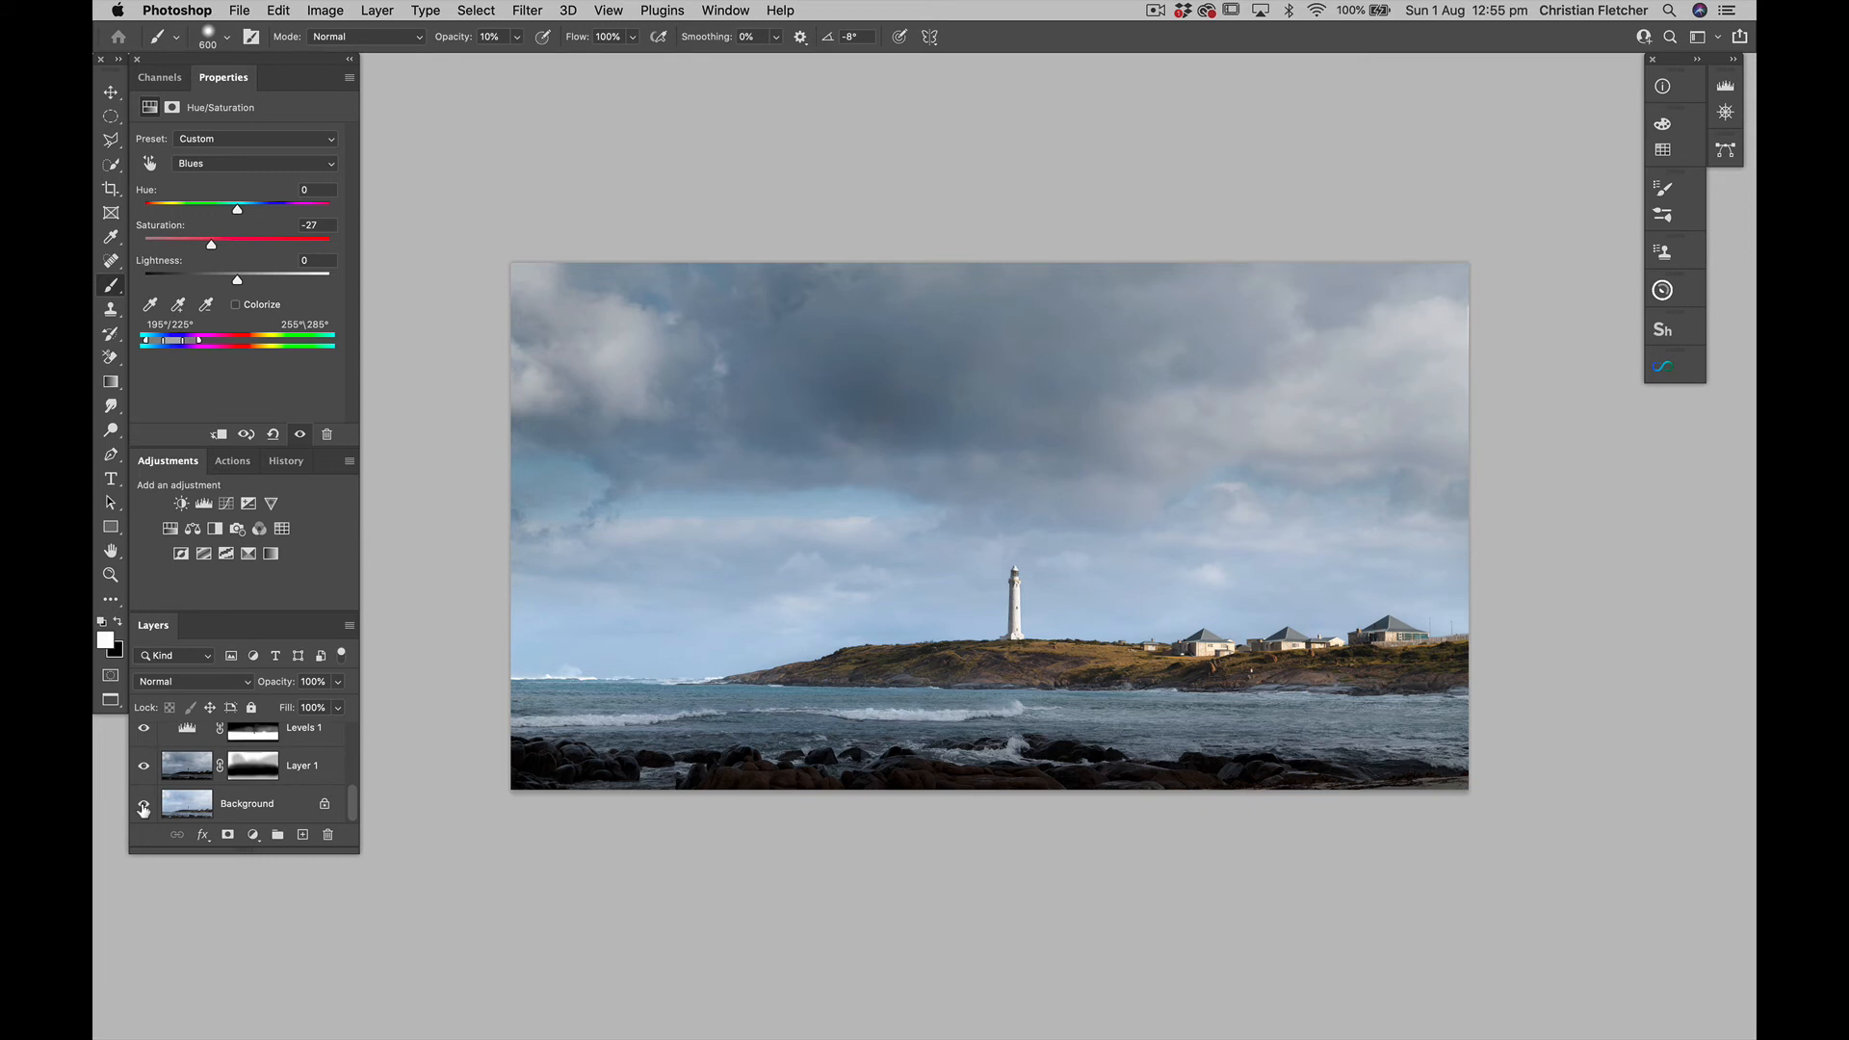
alt+click(143, 807)
alt+click(144, 807)
scroll(269, 770, up, 5)
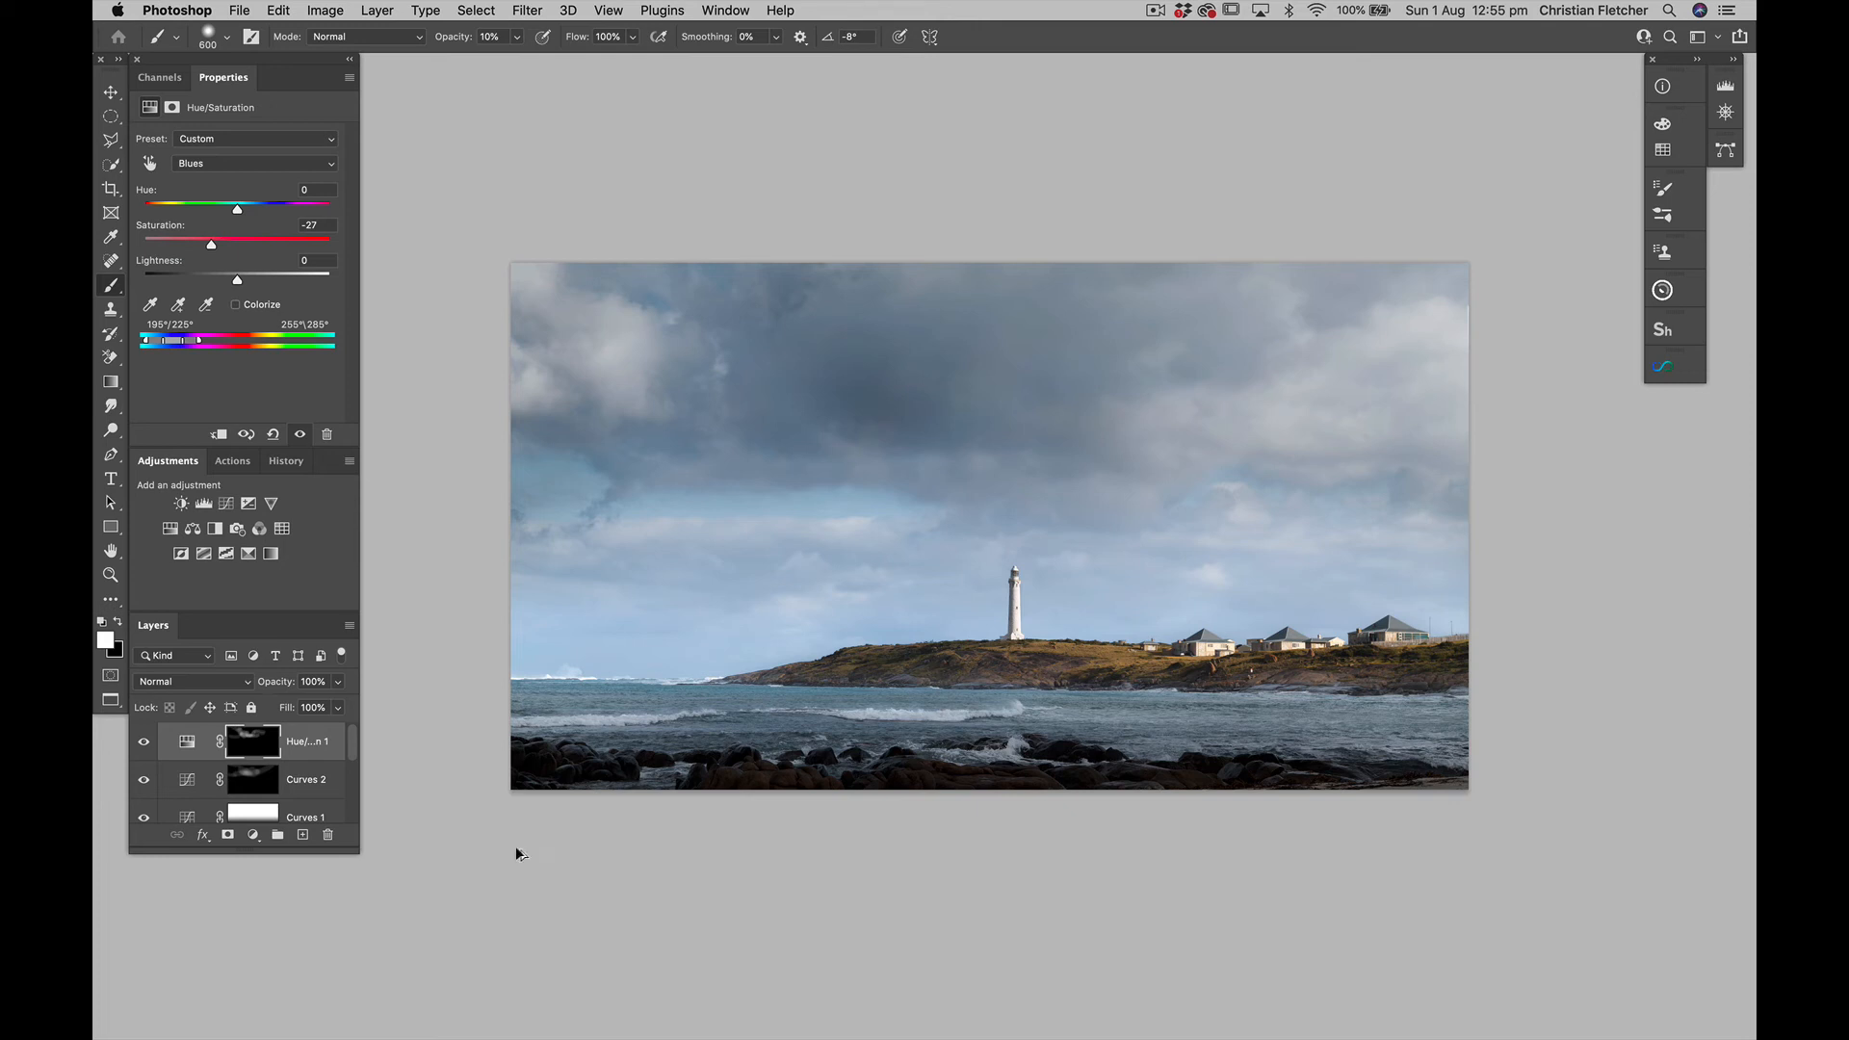
Extend the canvas by 4 inches in both width and height, relative to its size and centred, using white
key(super+alt+c)
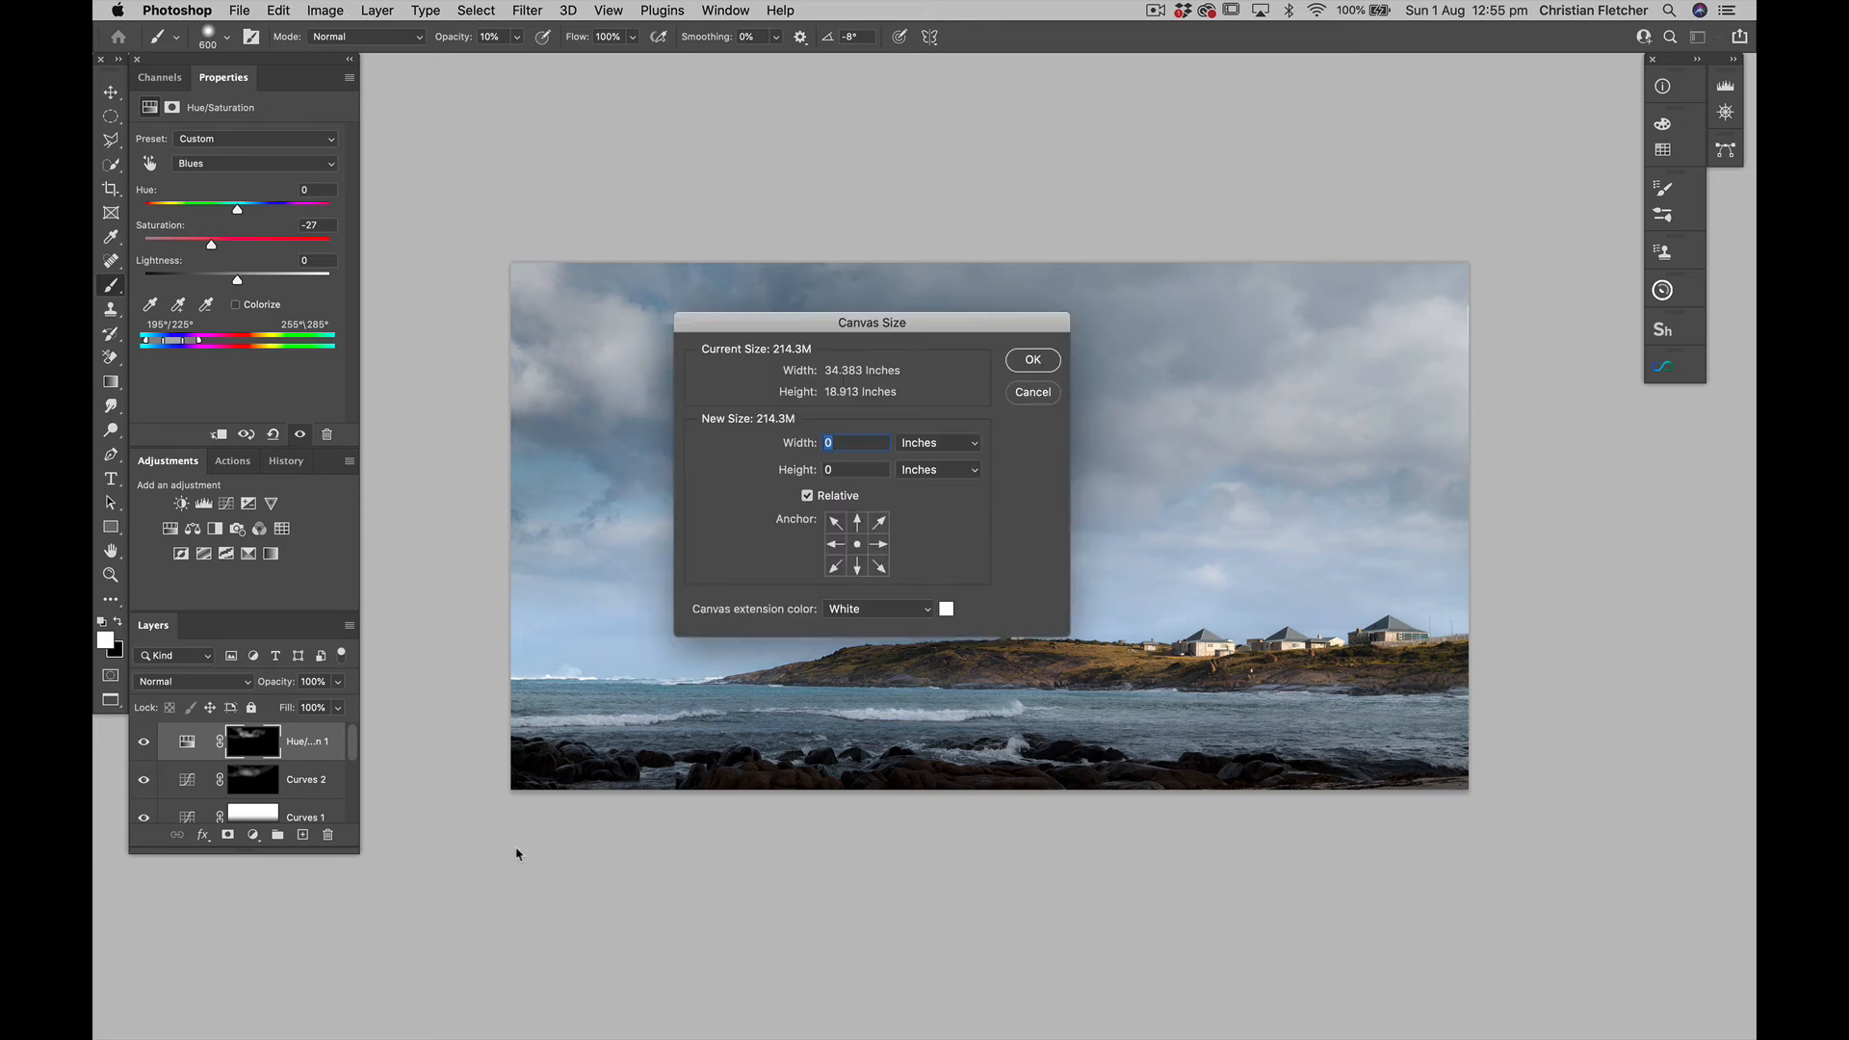
text(4)
key(Tab)
text(4)
key(shift+Tab)
key(Return)
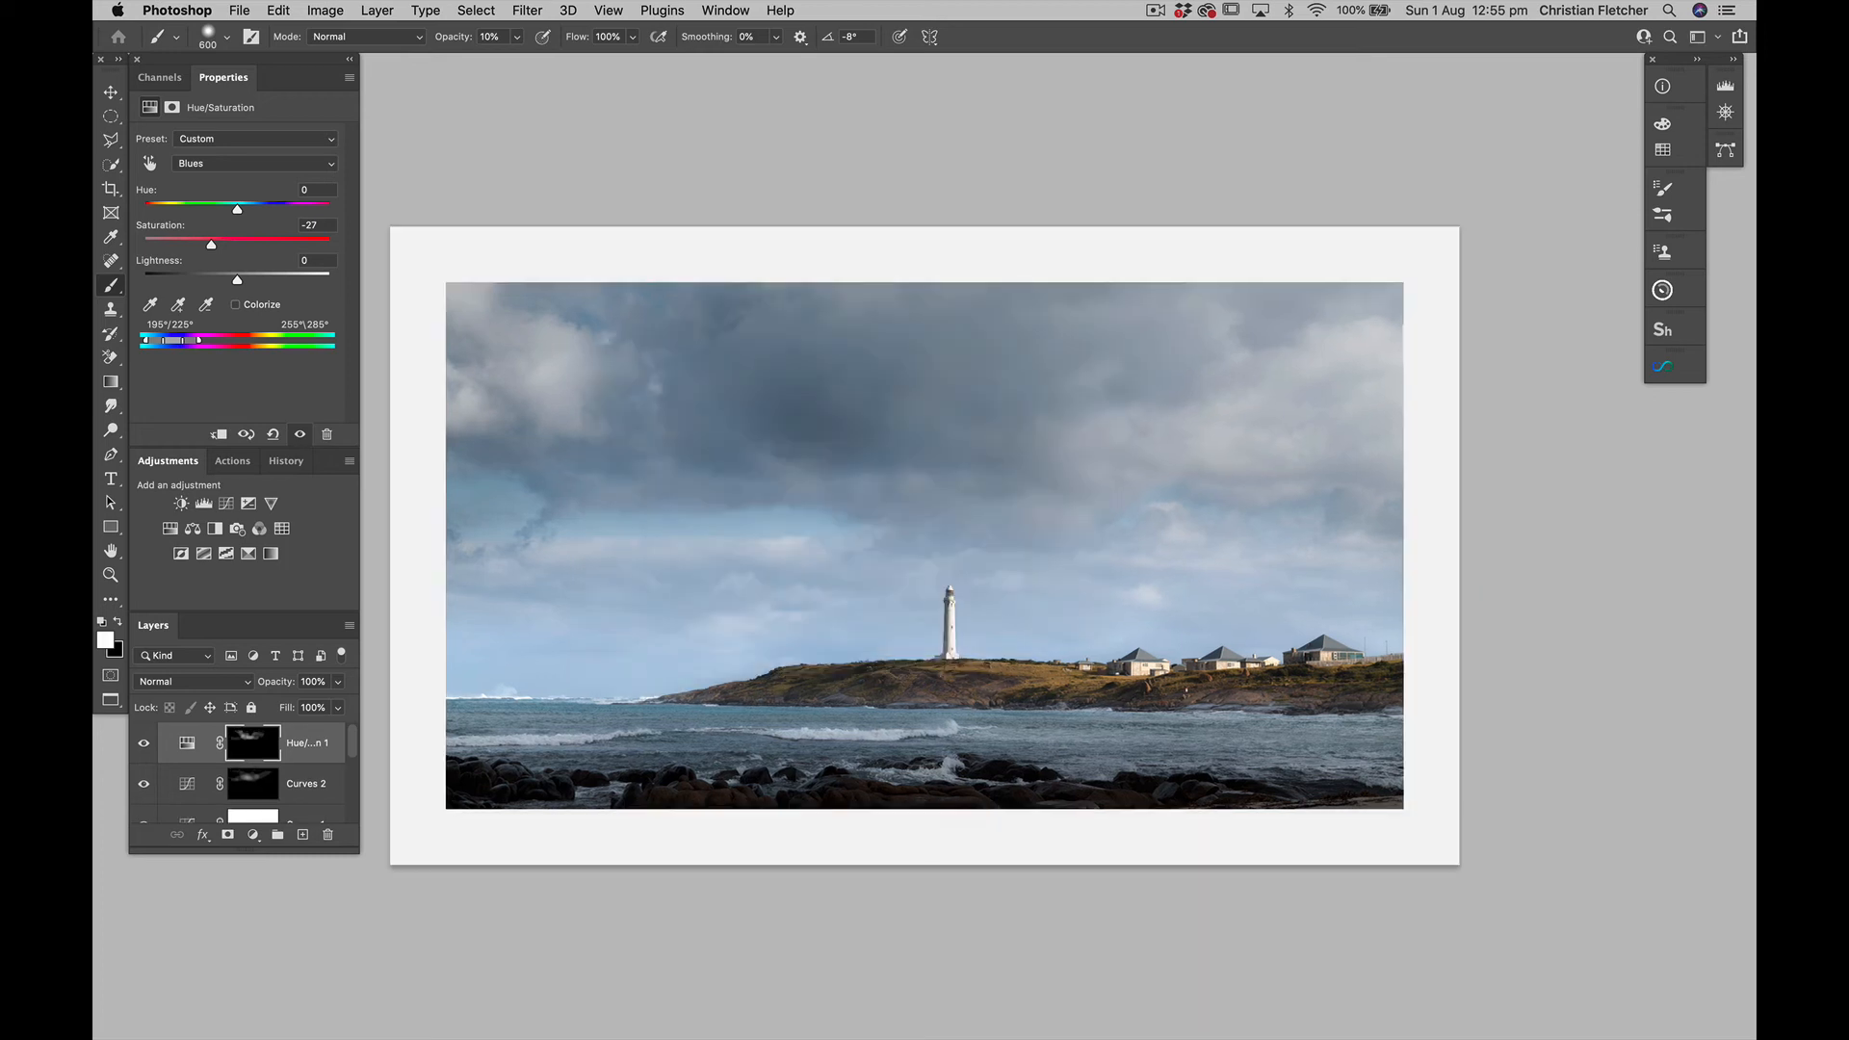
View the white-bordered image in full-screen mode on black, fitted to the screen
key(f)
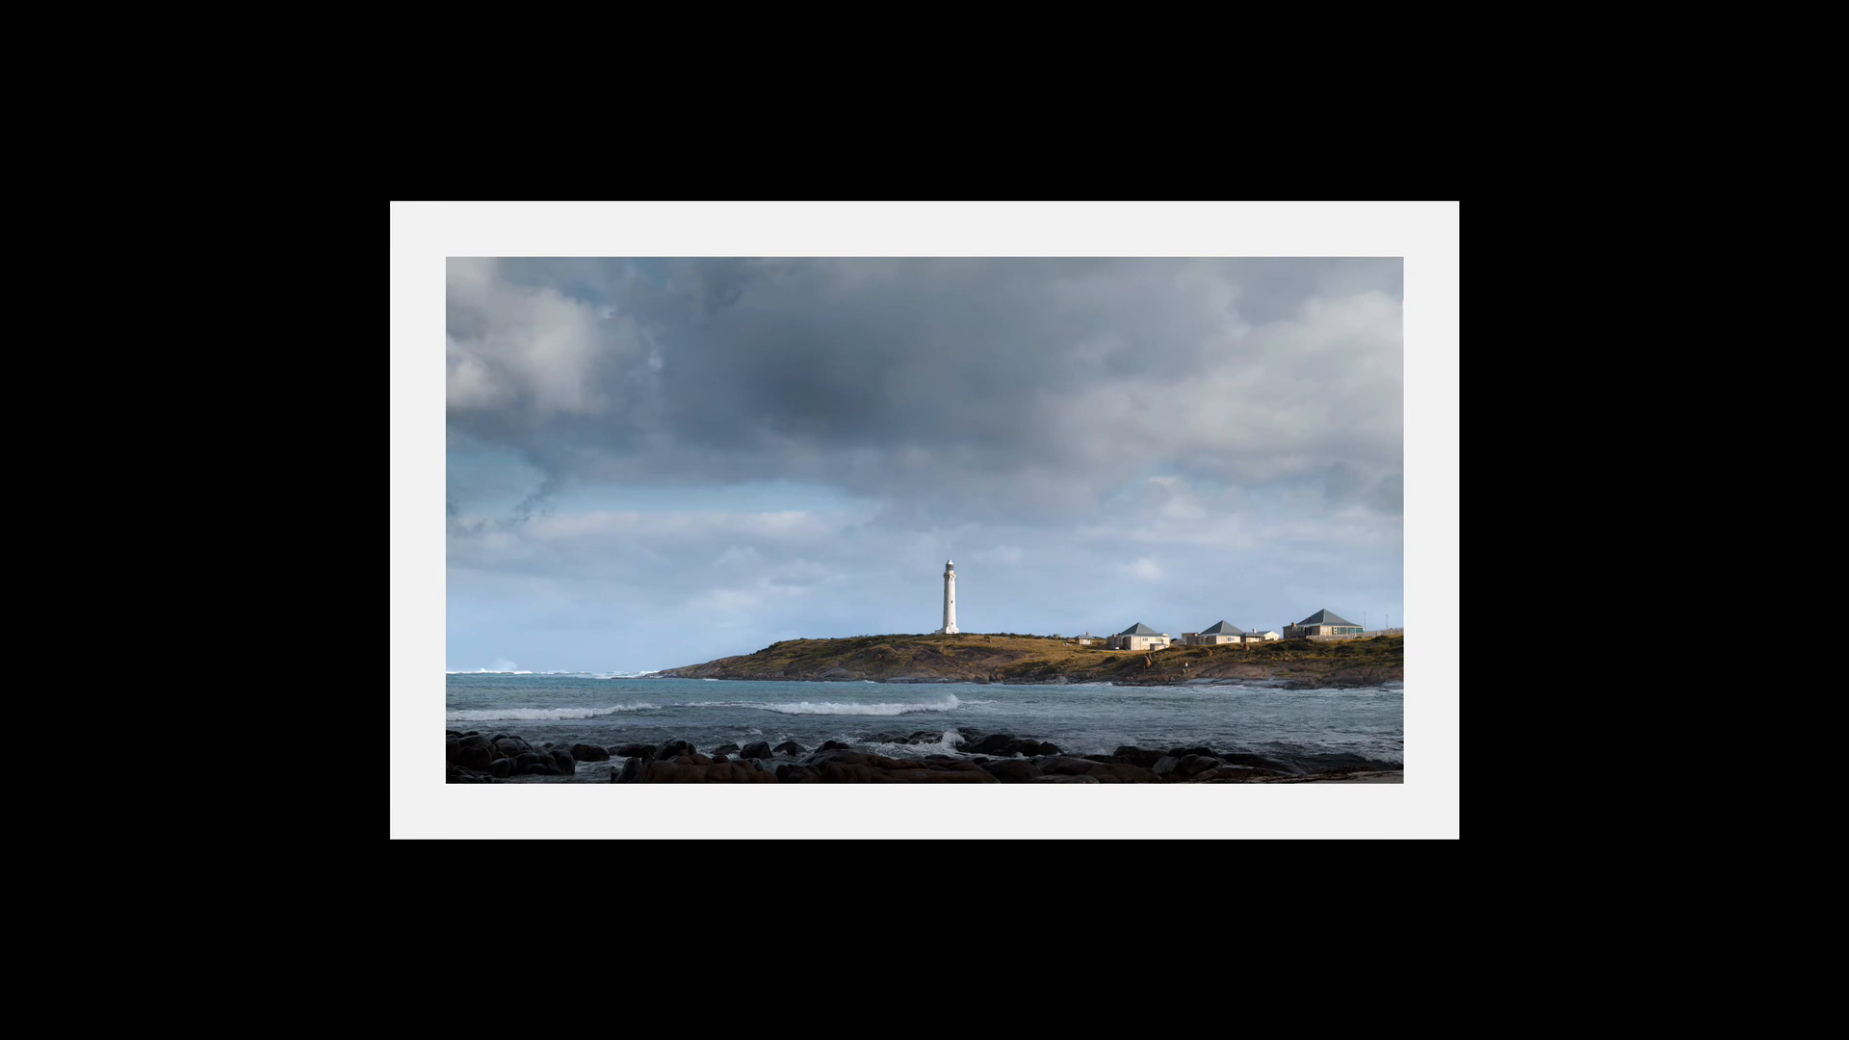
key(ctrl+0)
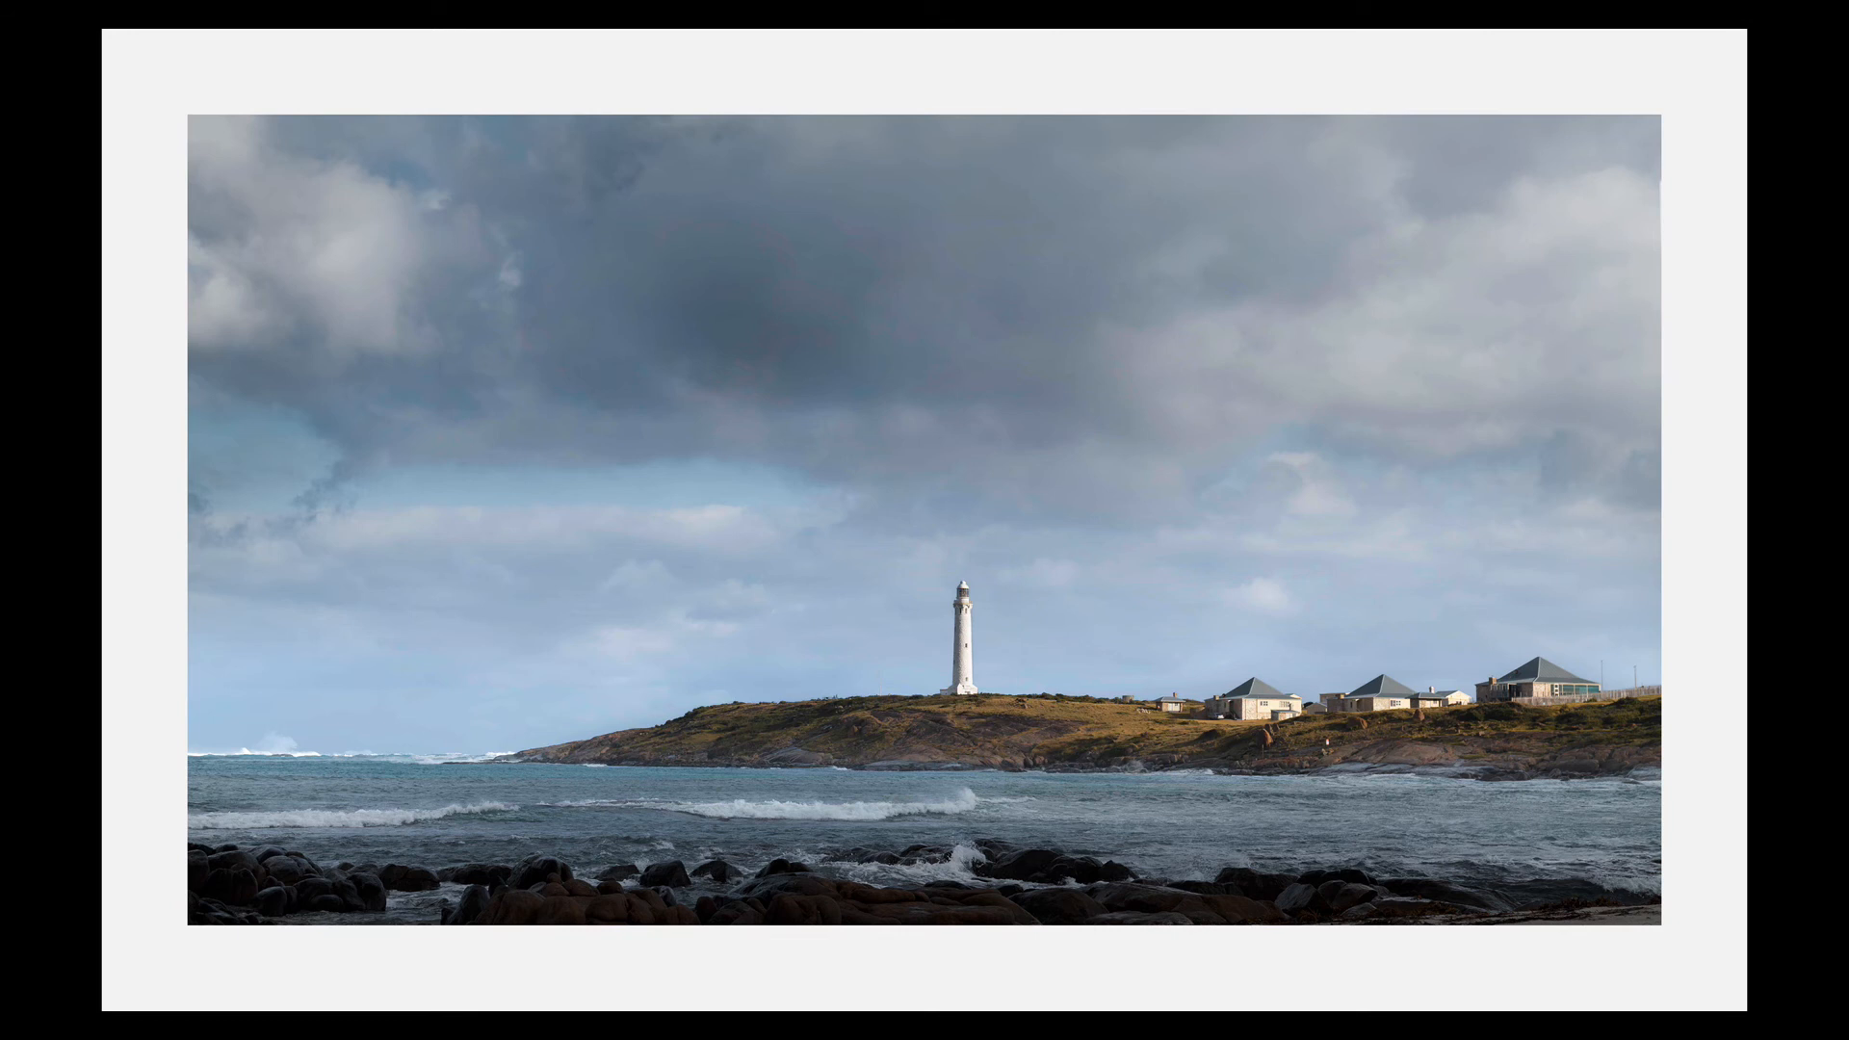
key(ctrl+minus)
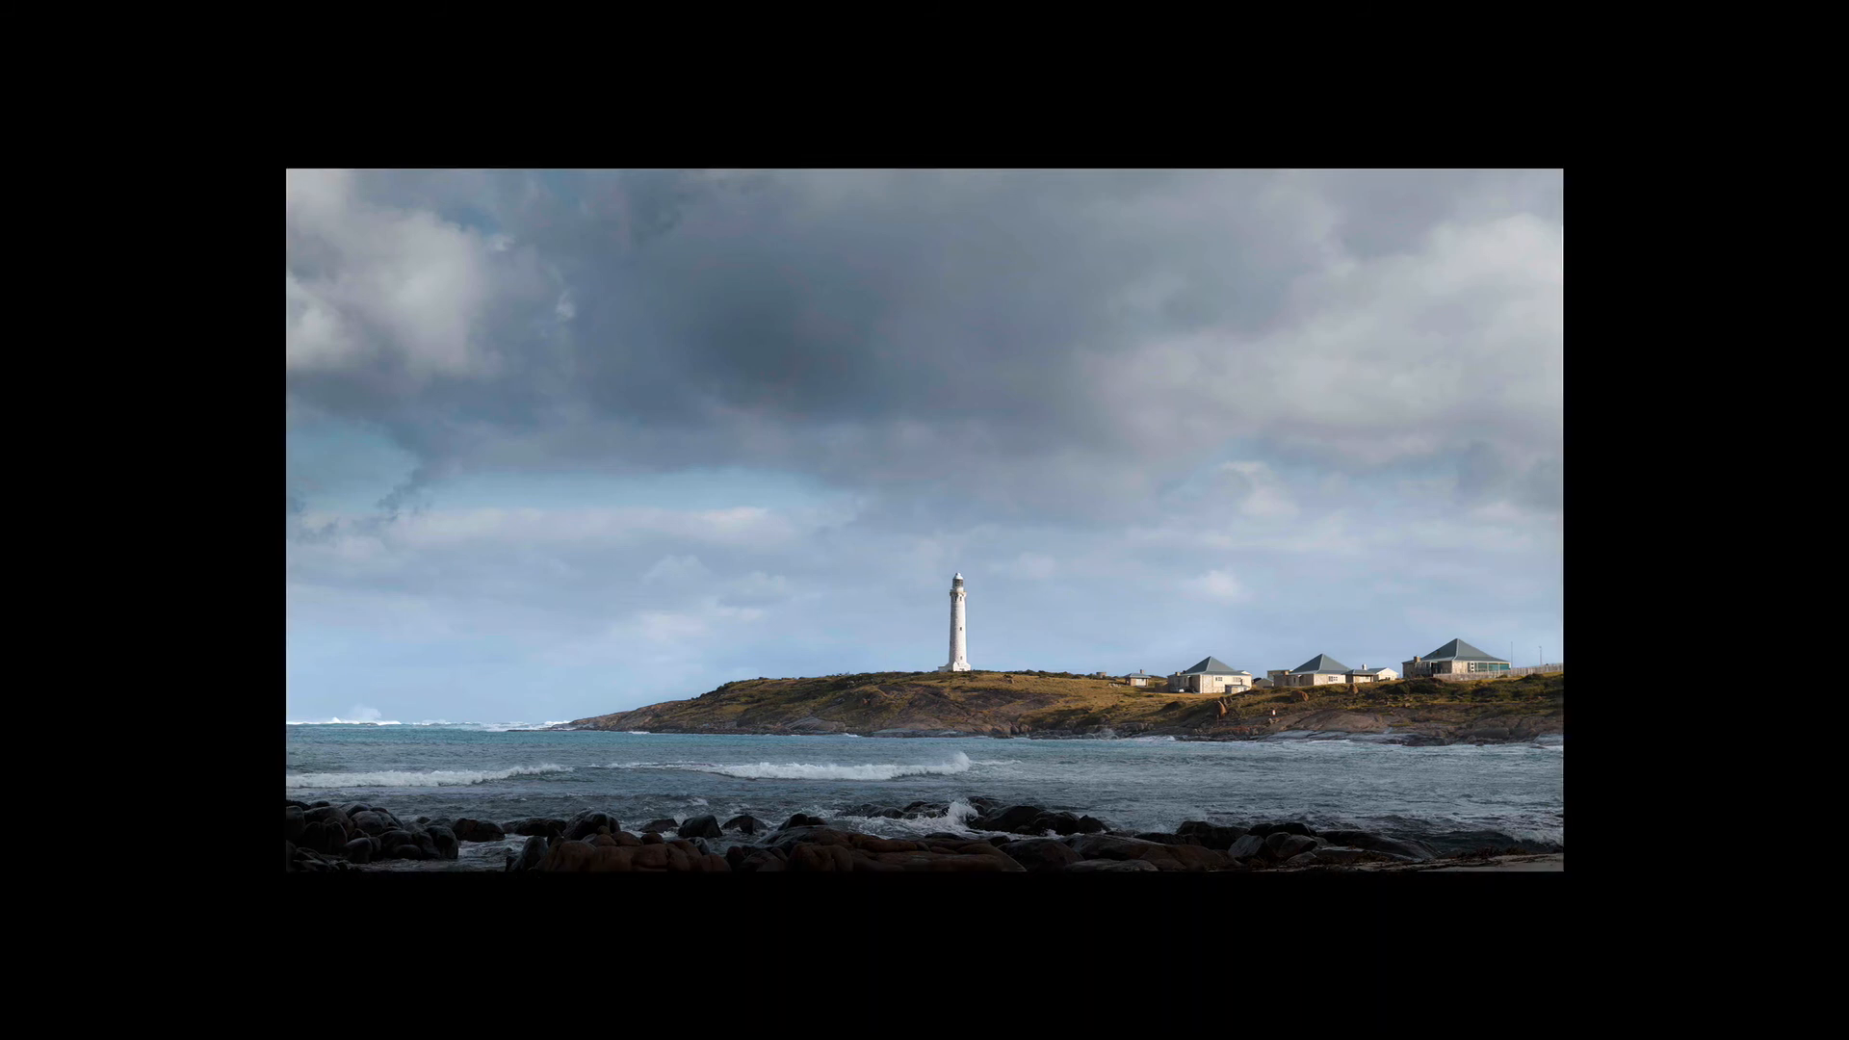
Apply the Shape panel's Global preset to the Background image, with Shape 35, Sharpness 10, Protect Highlights 50 and Protect Shadows 60
key(Tab)
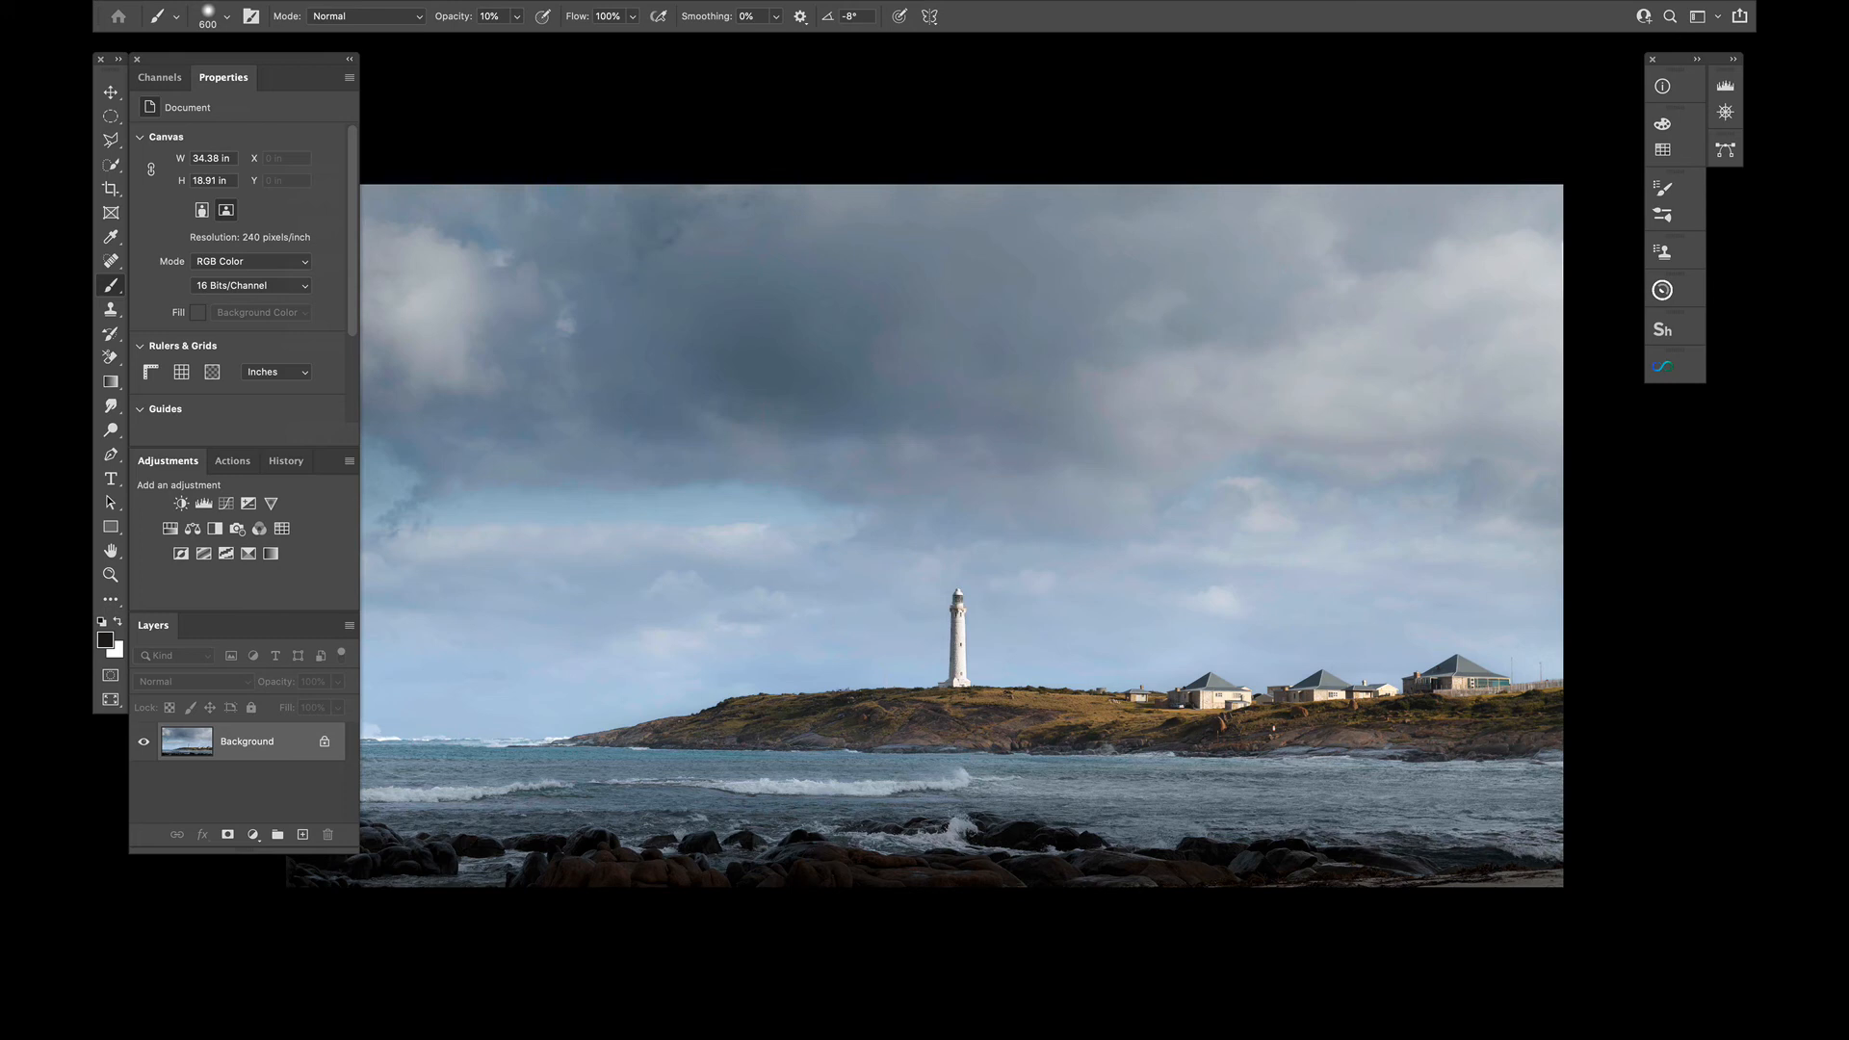
scroll(488, 690, down, 1)
scroll(488, 690, left, 1)
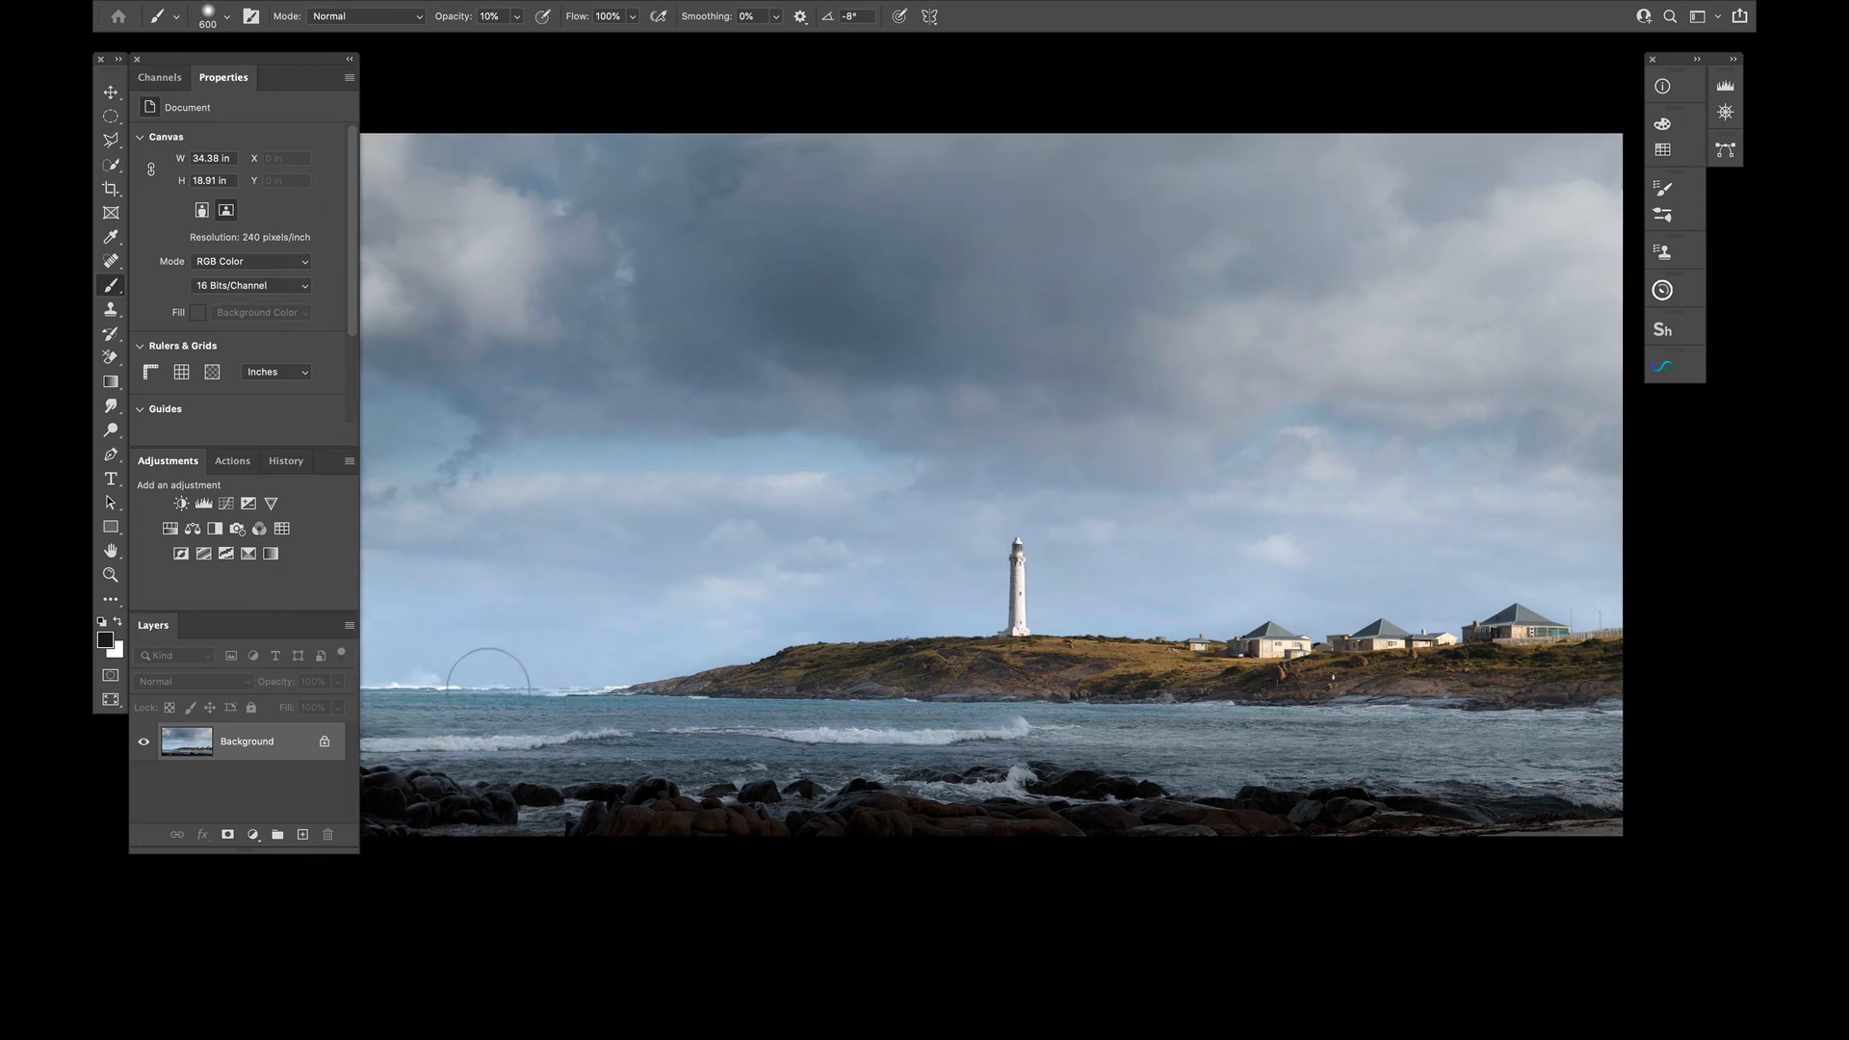
scroll(488, 687, left, 1)
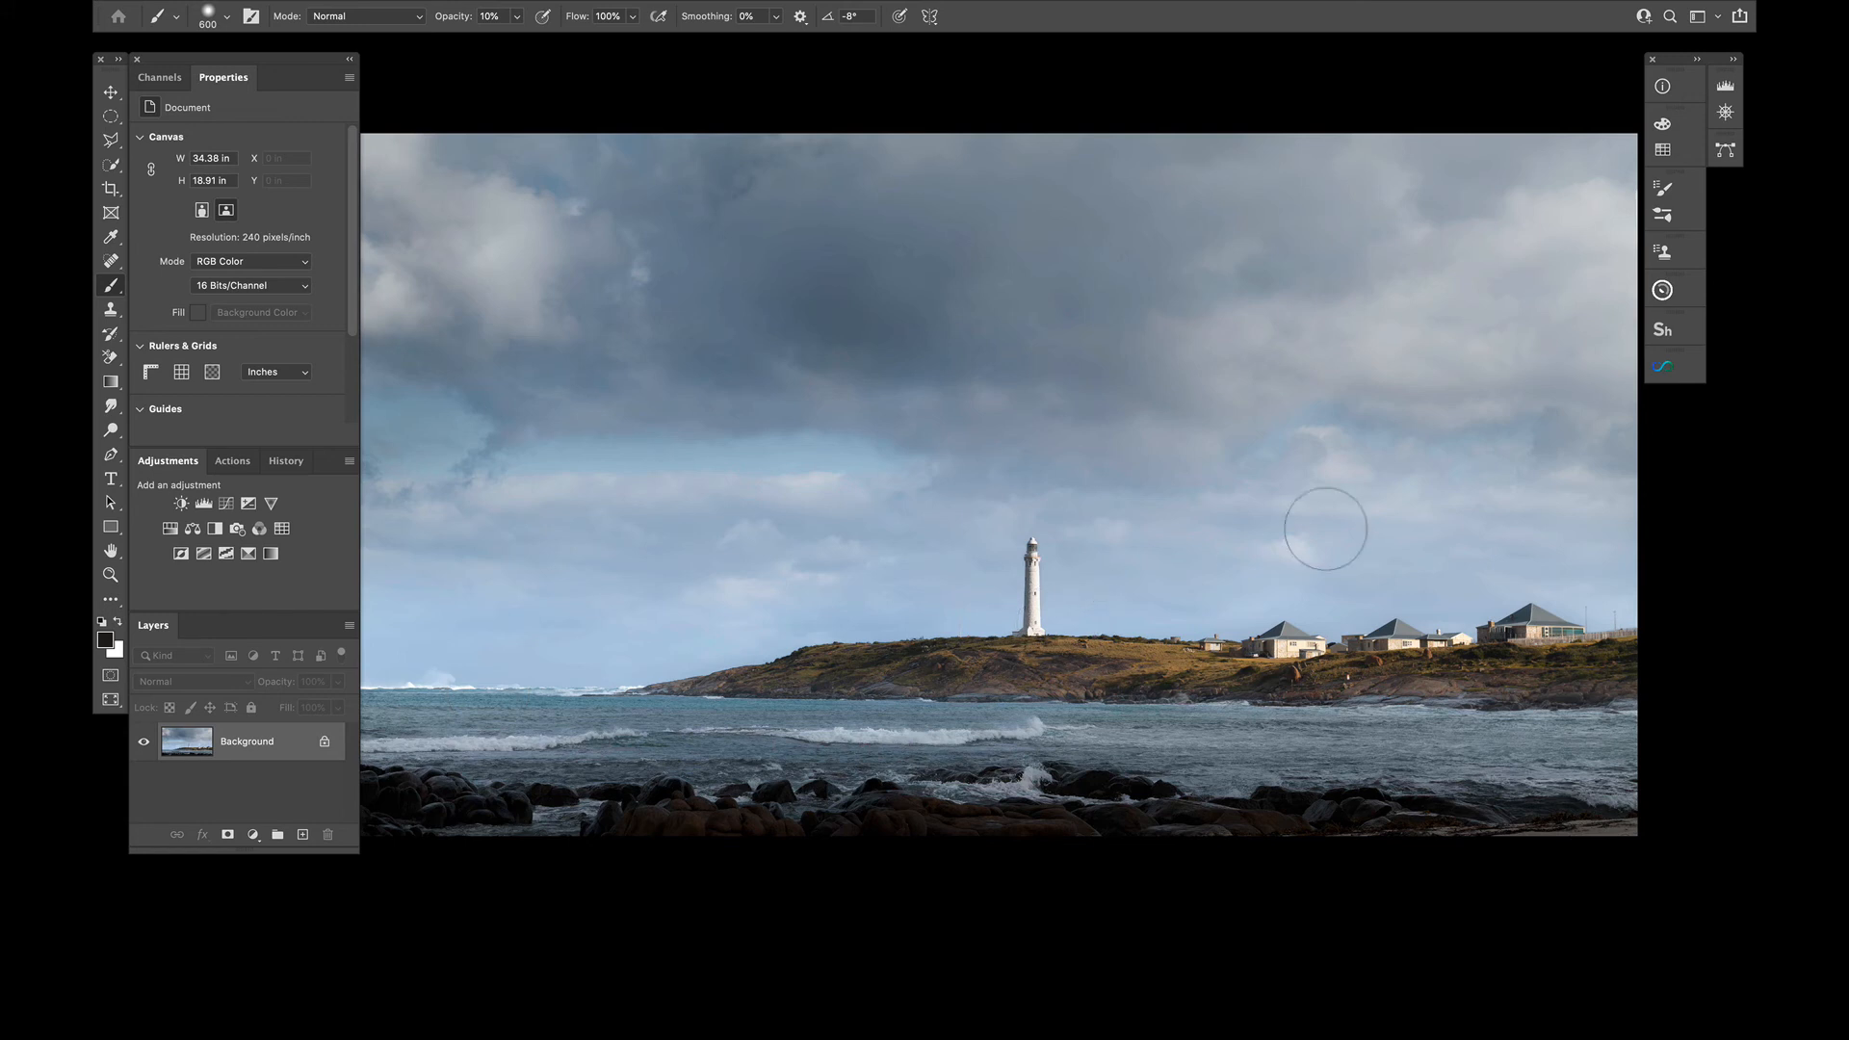
click(1666, 331)
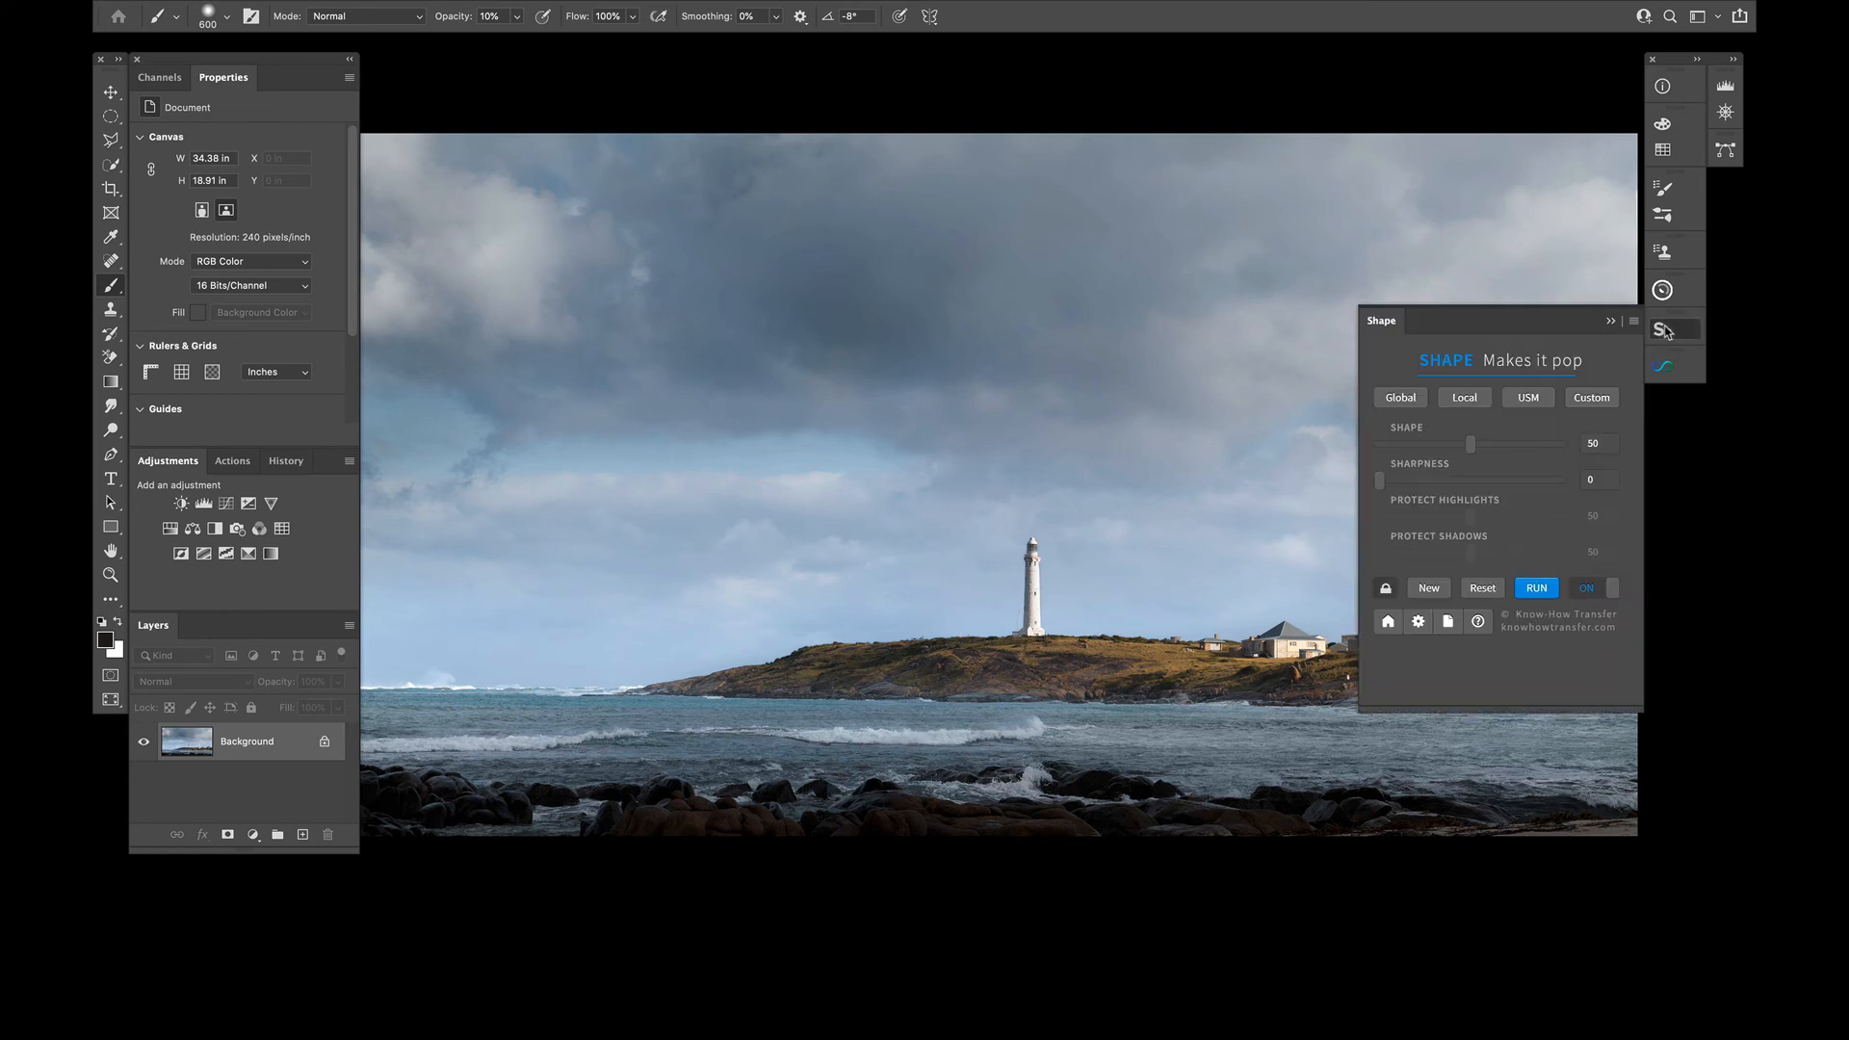
click(1392, 405)
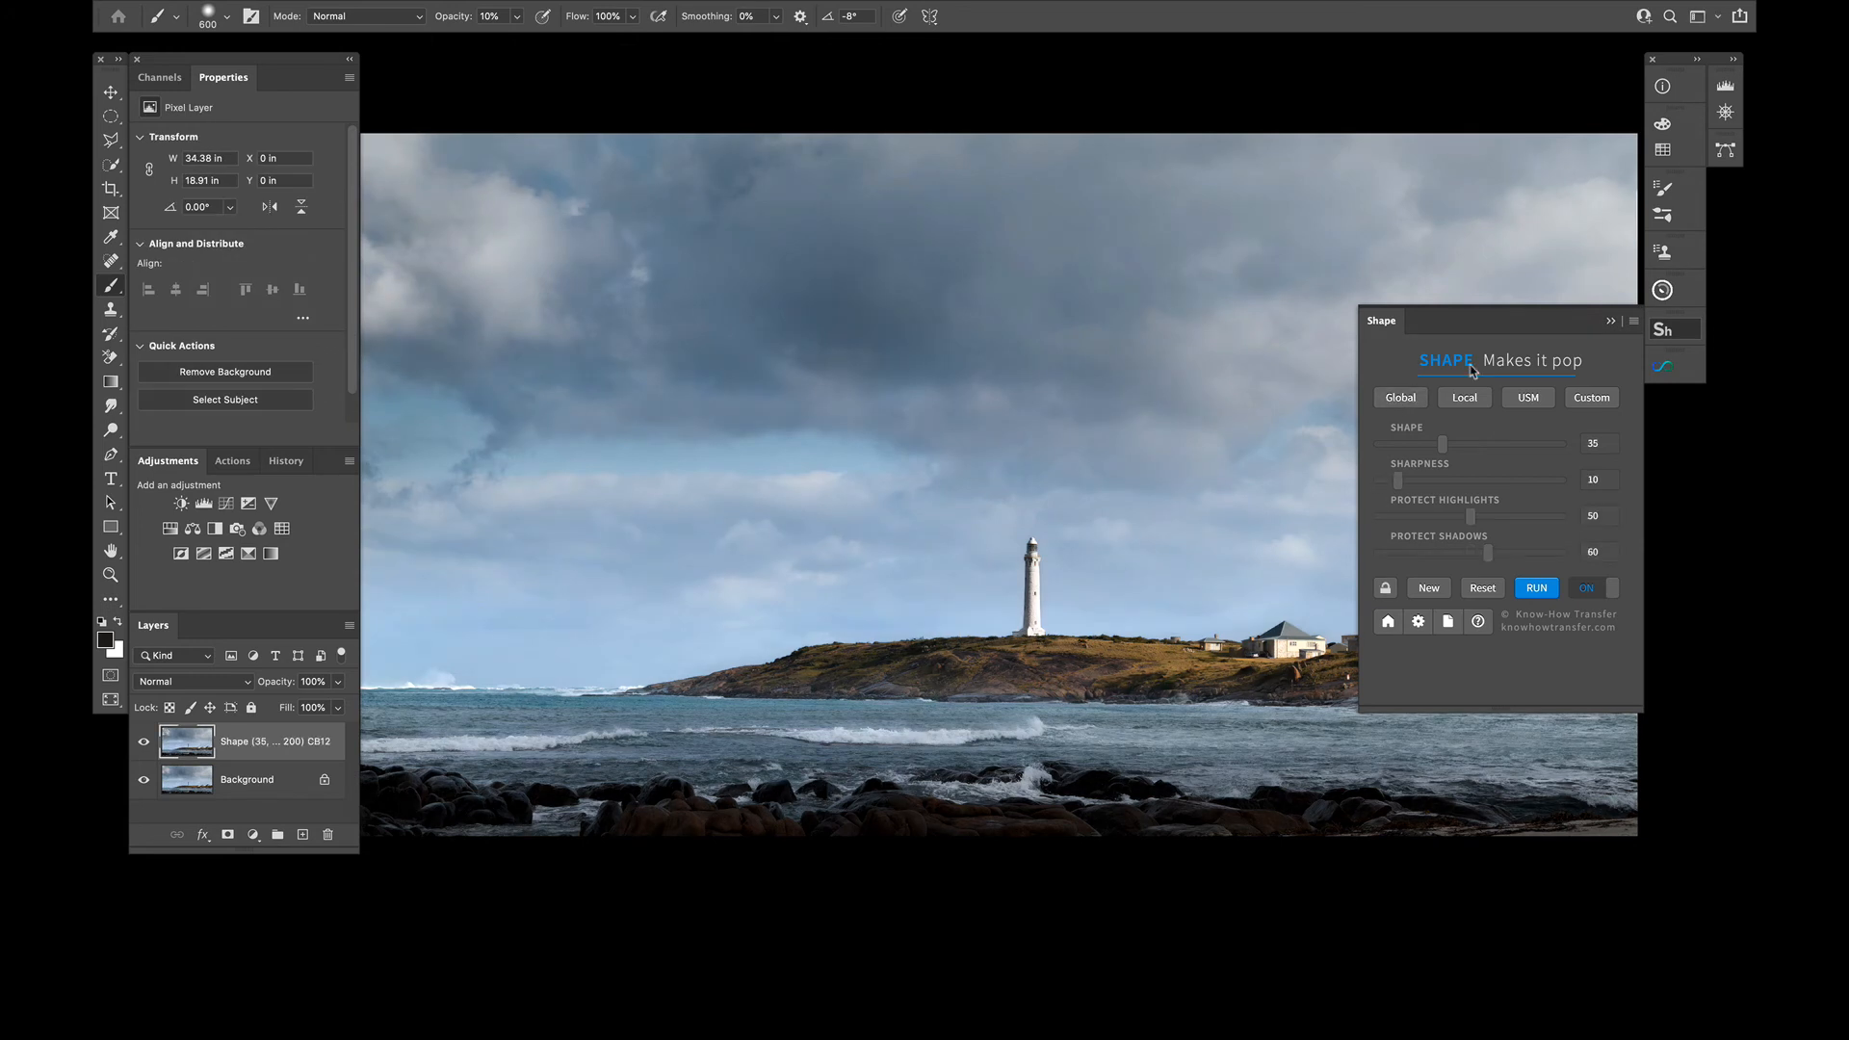
click(1610, 320)
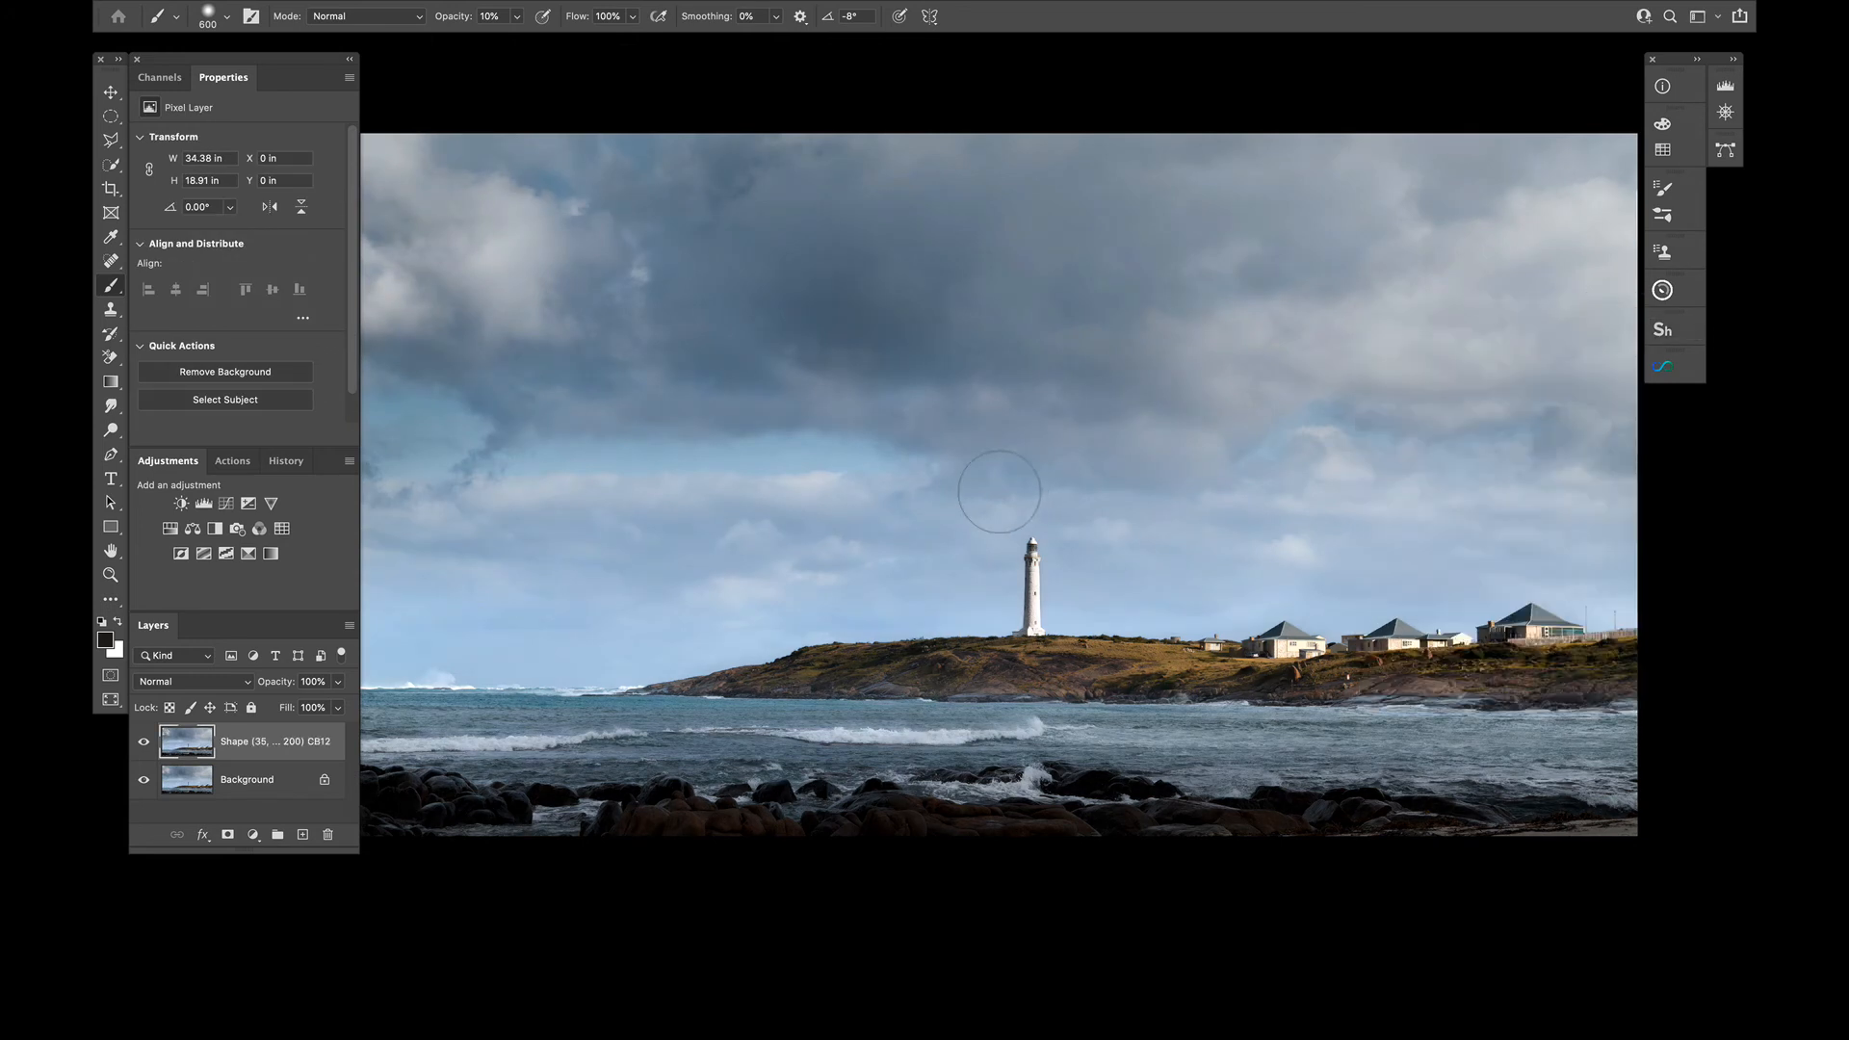
Compare the image with the Shape layer hidden and shown, and view it without the interface panels
click(142, 742)
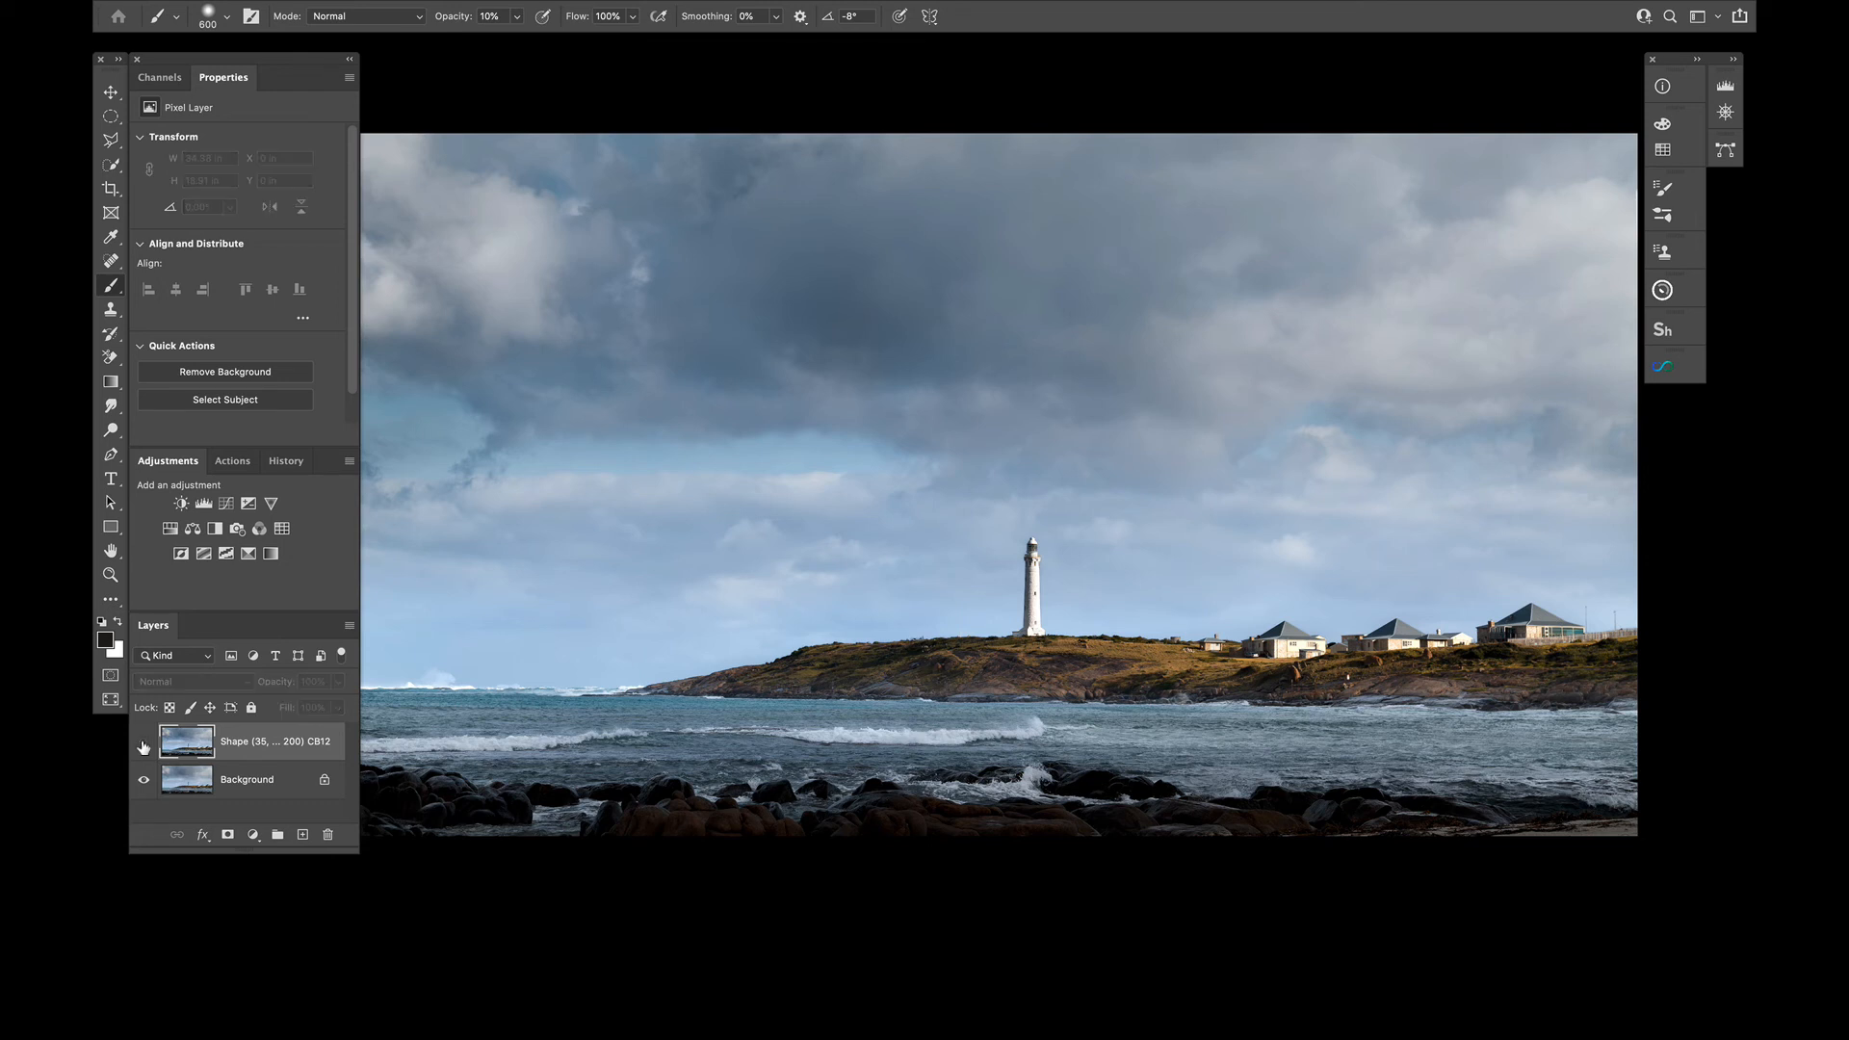
click(142, 742)
click(142, 742)
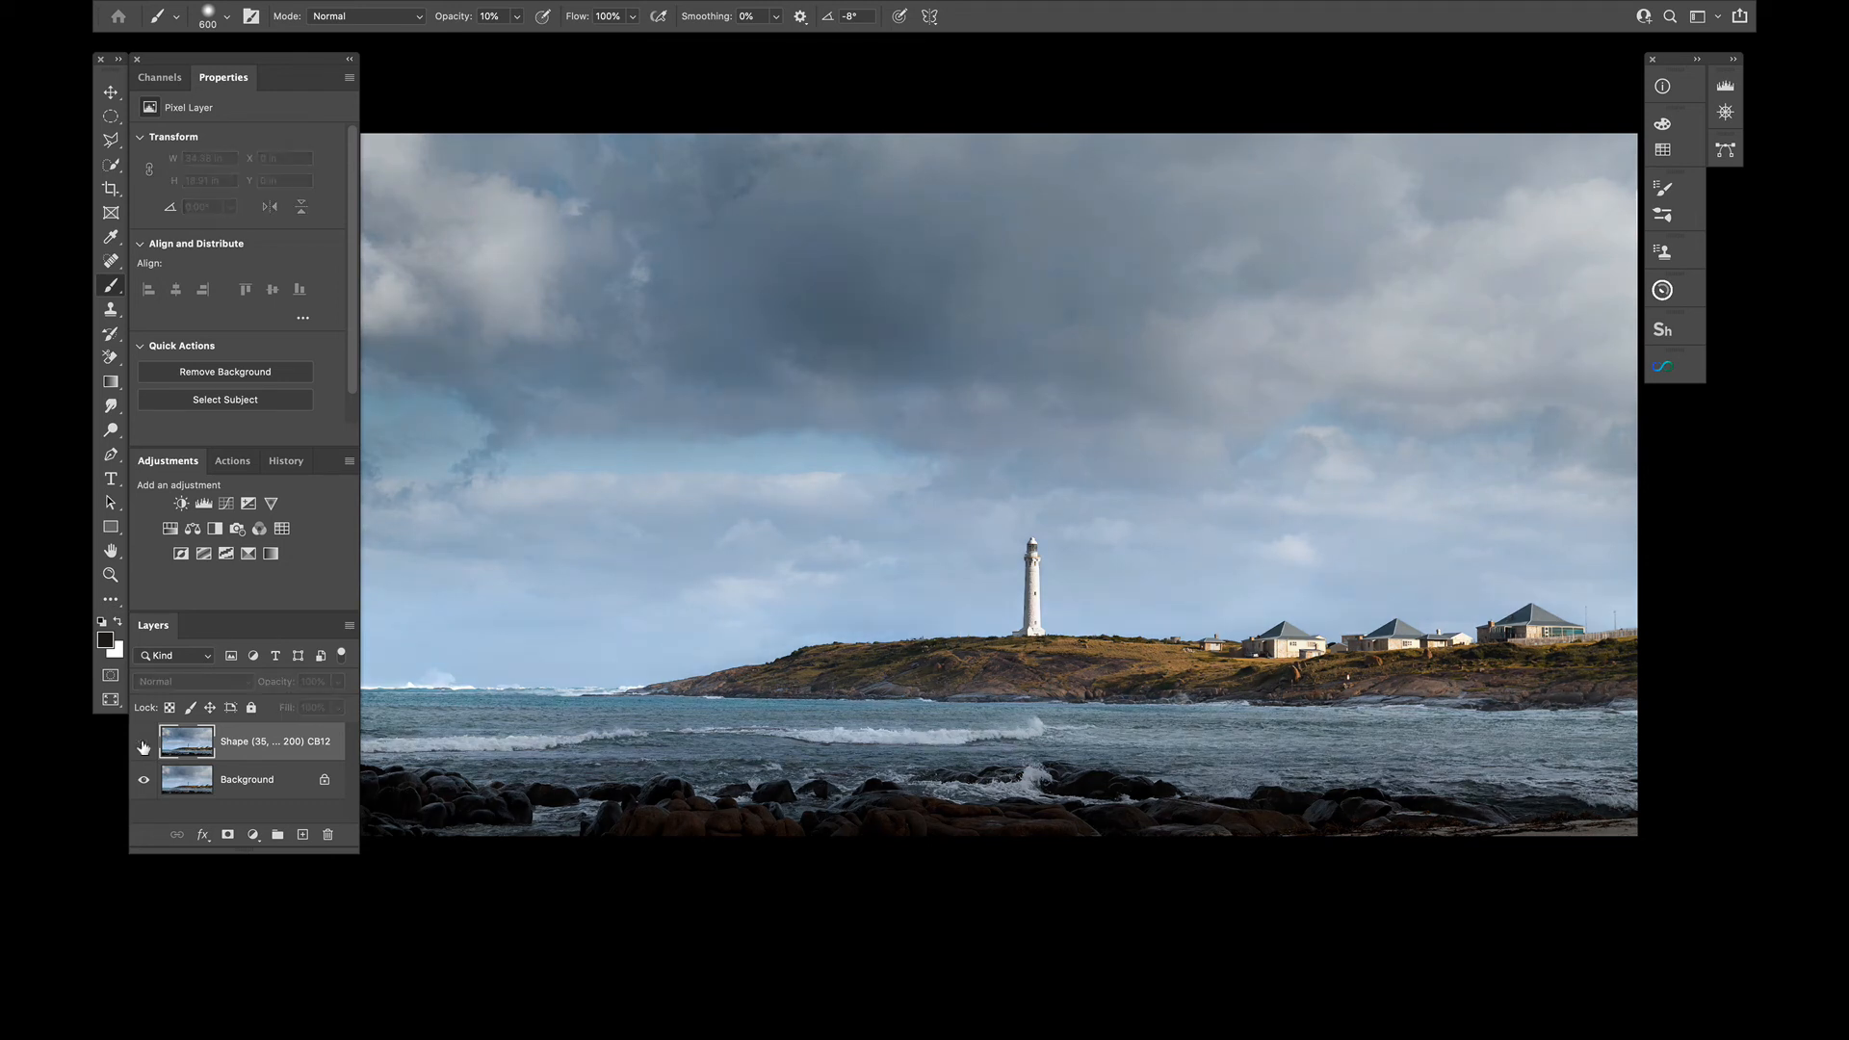
click(143, 742)
click(142, 742)
click(142, 742)
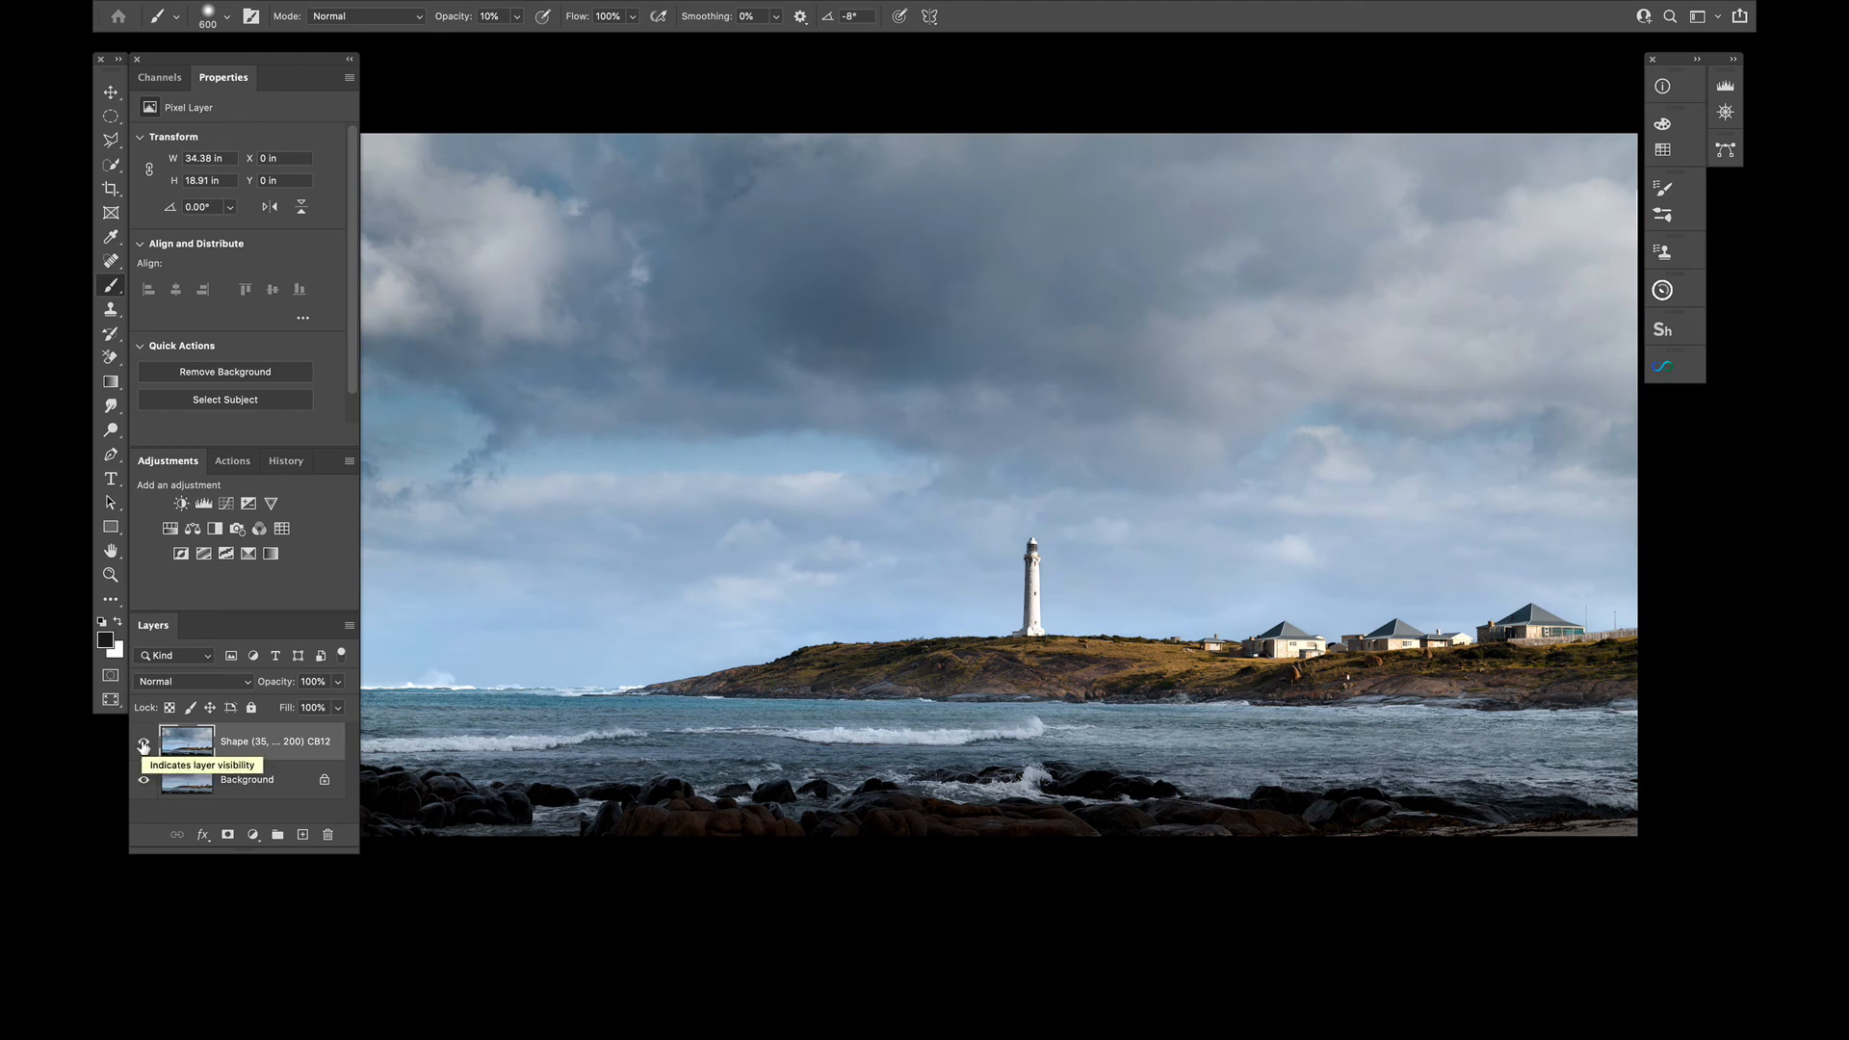
click(142, 742)
click(143, 742)
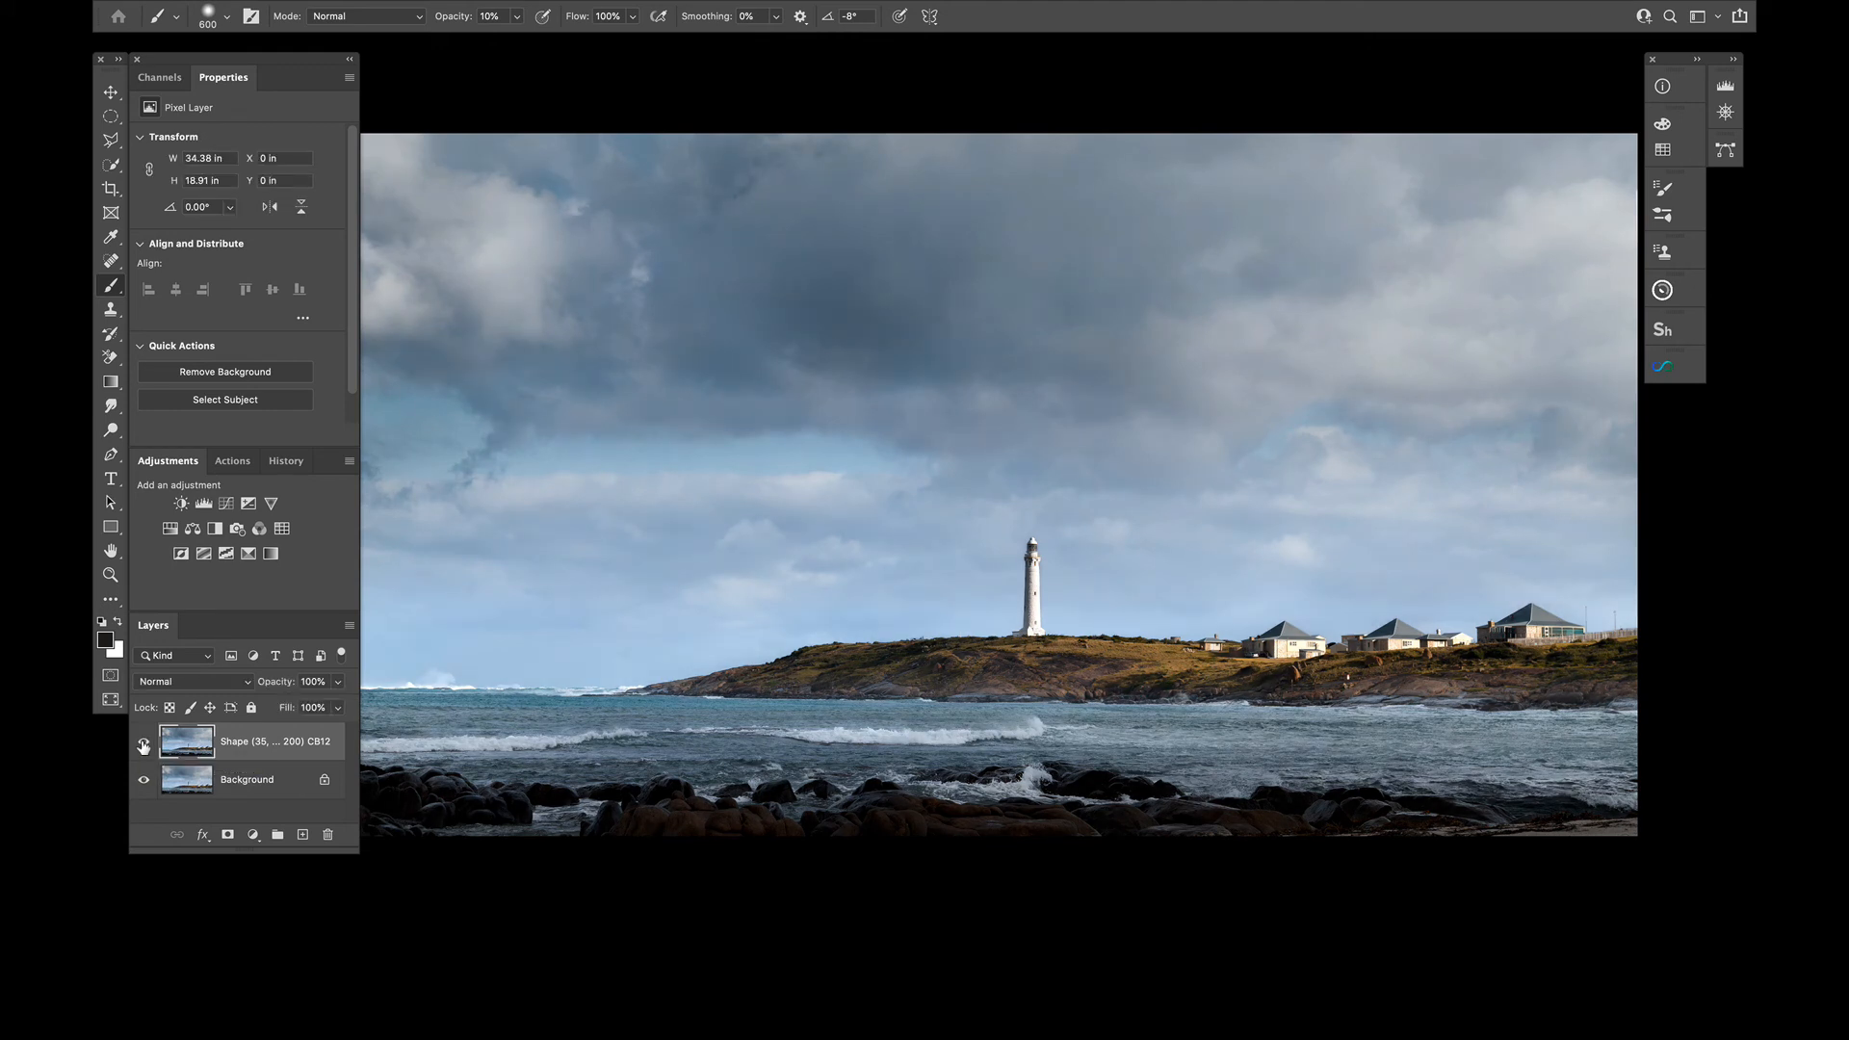
key(Tab)
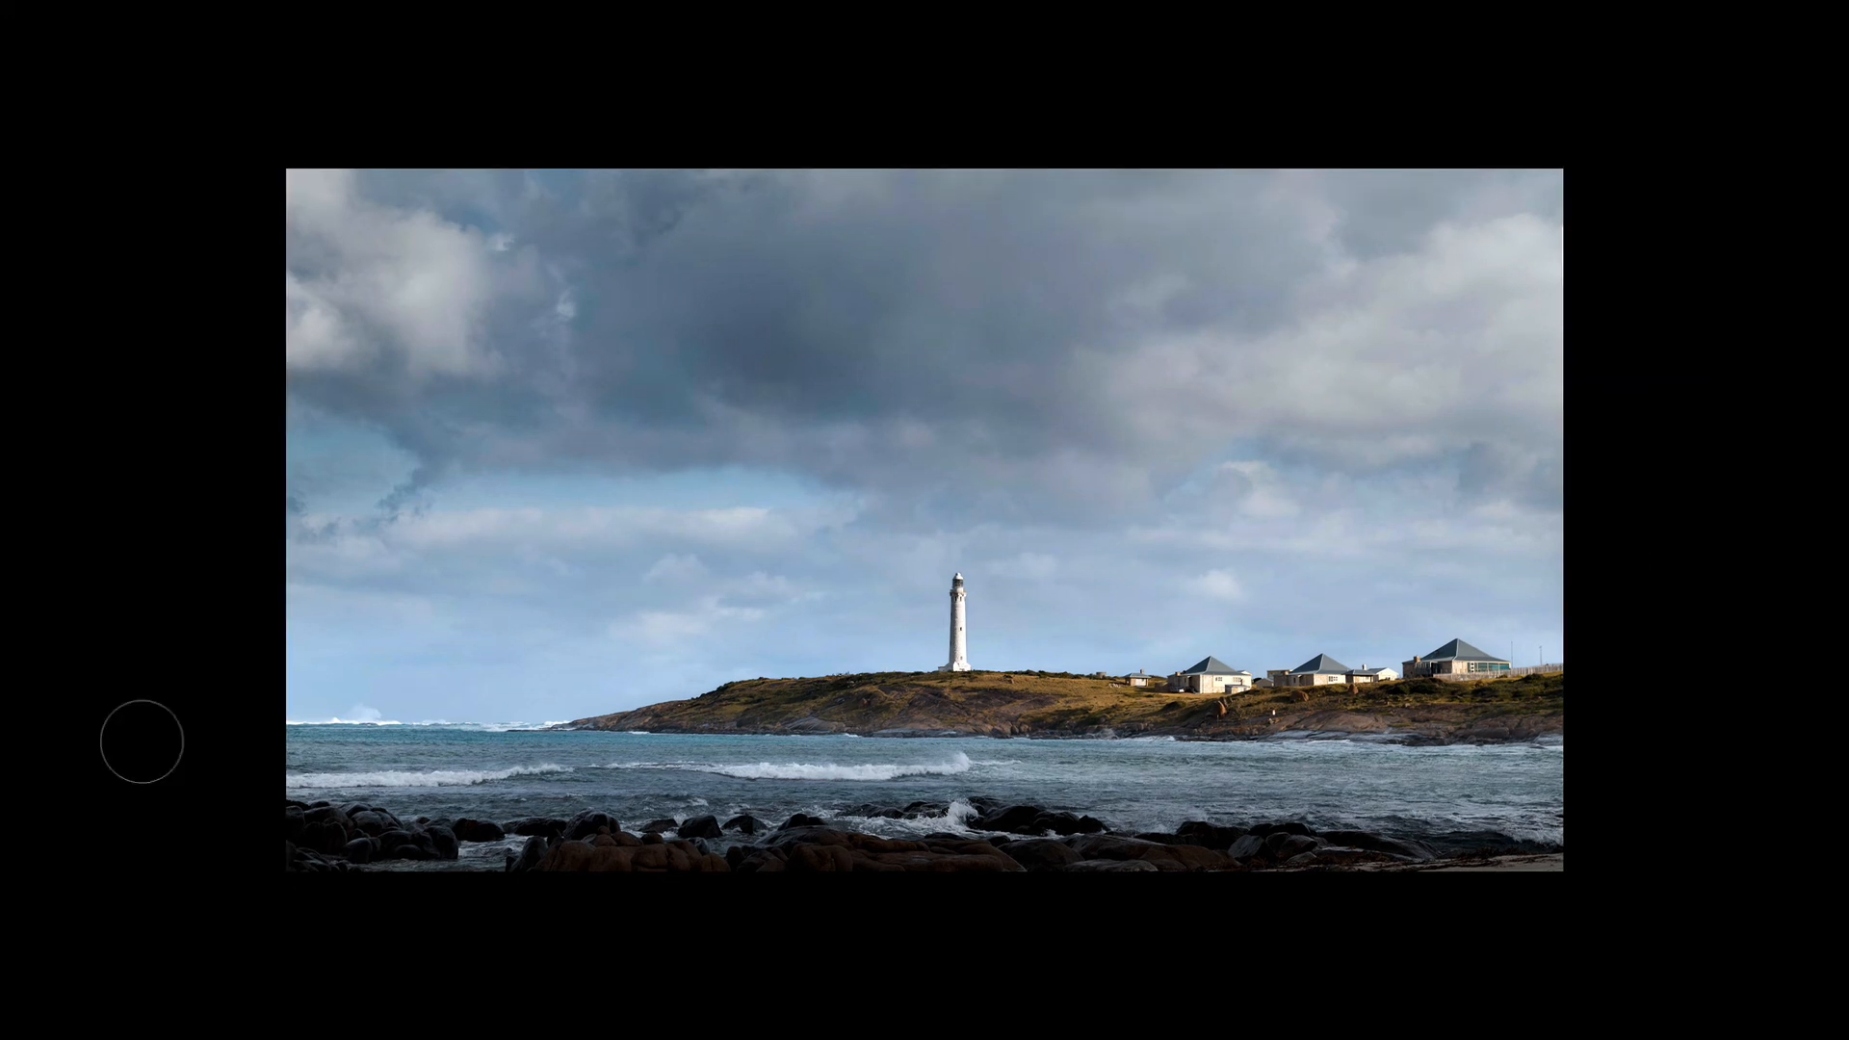
key(Tab)
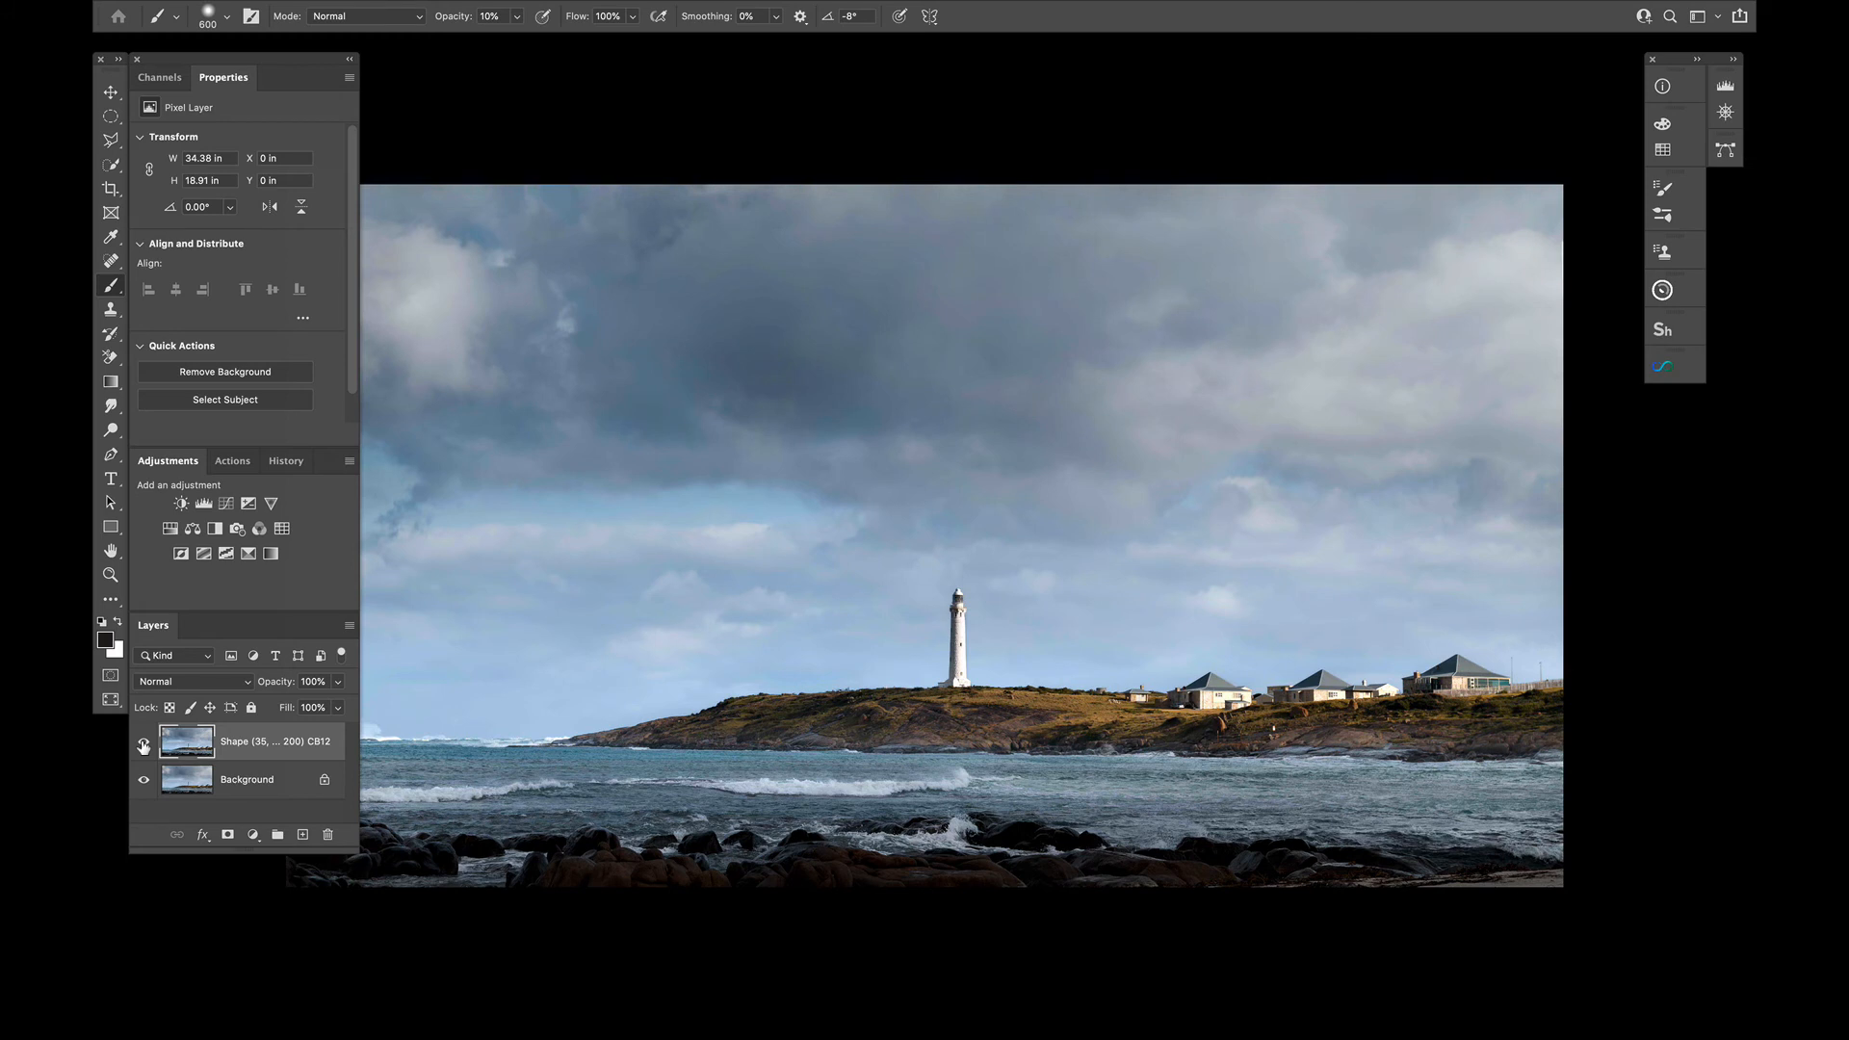
Lower the Shape layer's opacity to 53%
scroll(518, 685, left, 3)
scroll(518, 684, down, 1)
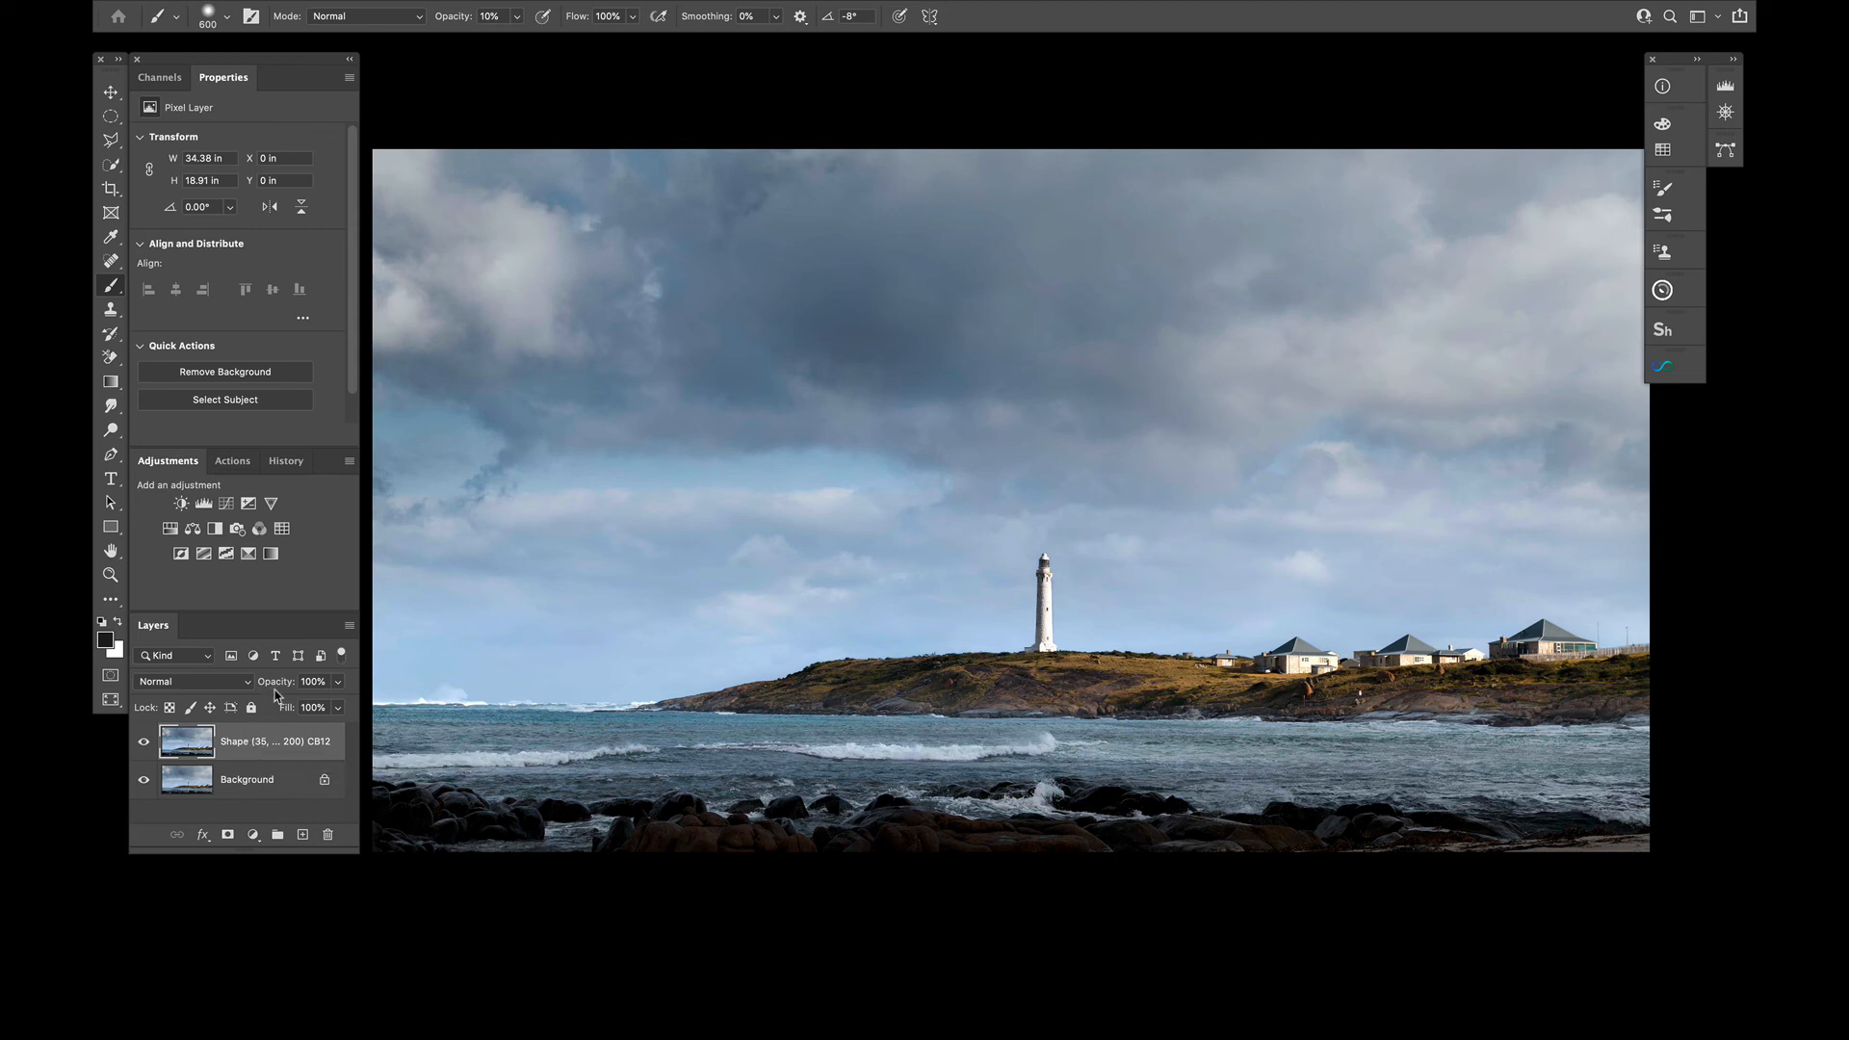
drag(277, 687, 231, 690)
Compare the image with the reduced Shape layer hidden and shown, and reduce the document to the single Background layer
click(144, 741)
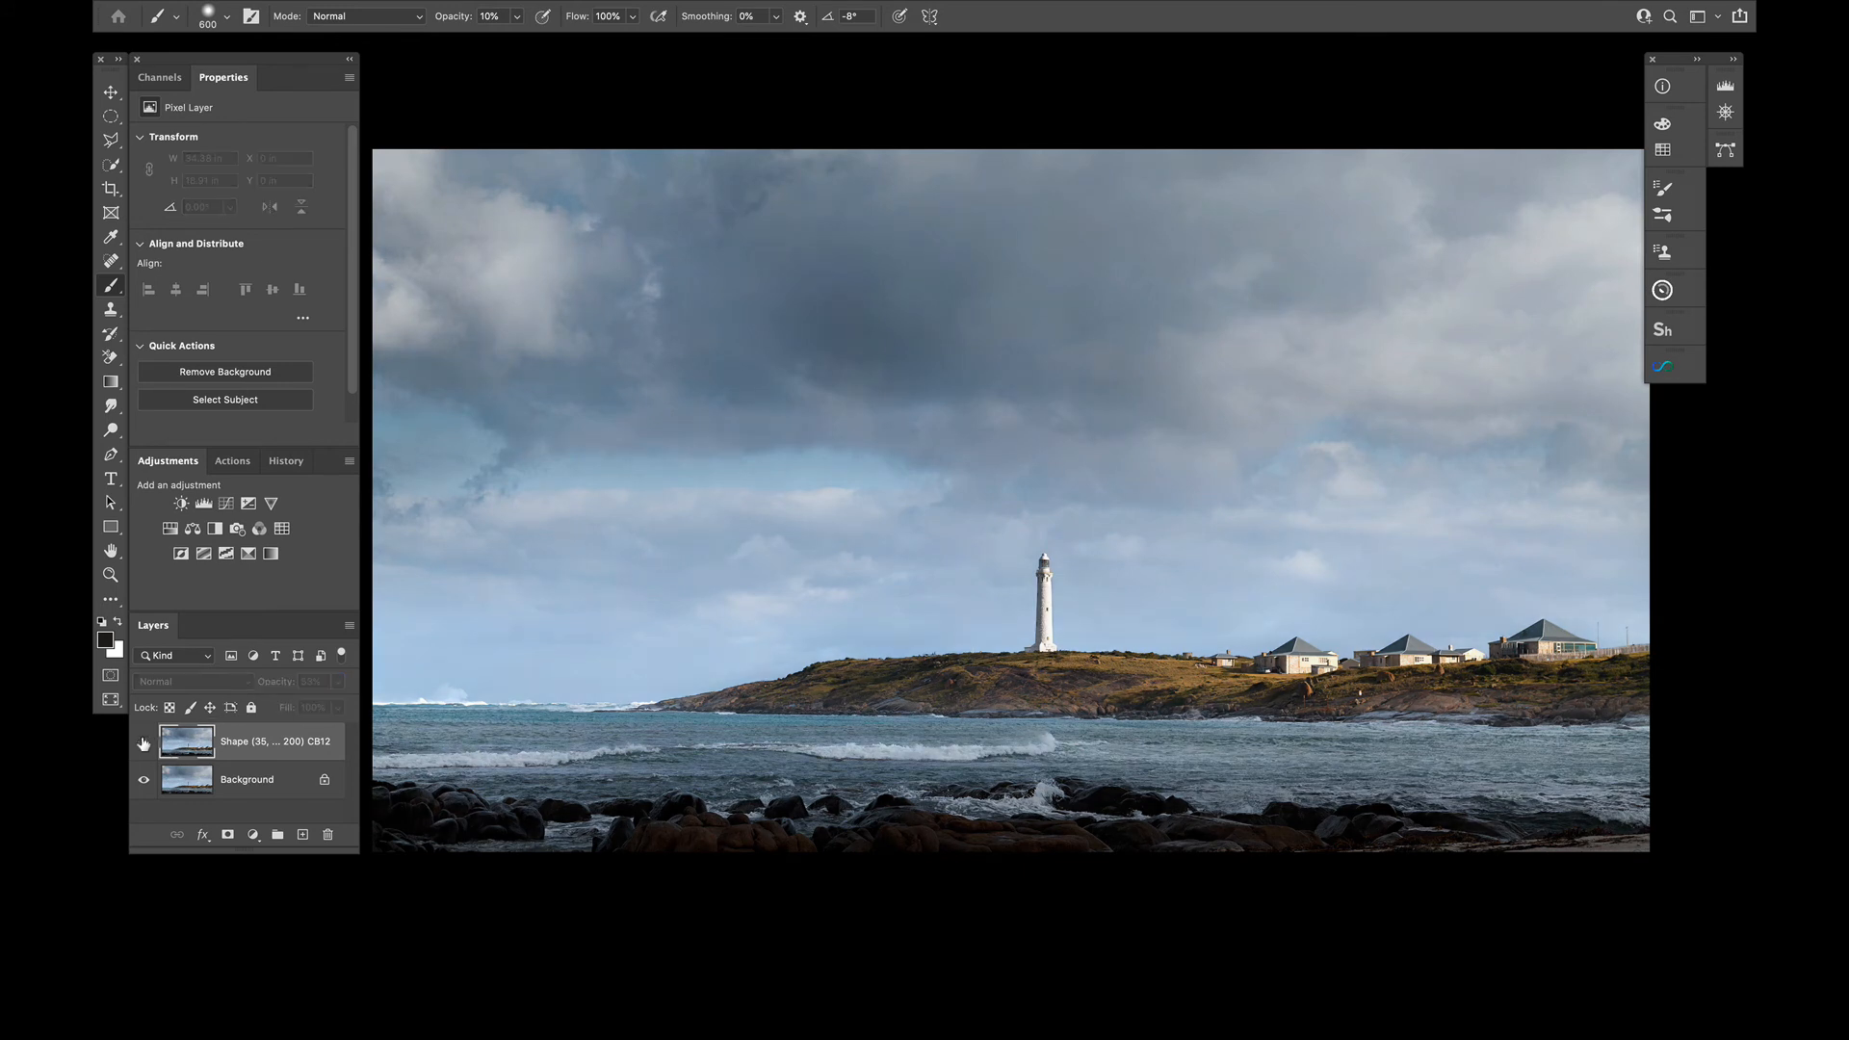
click(144, 741)
click(144, 741)
click(143, 742)
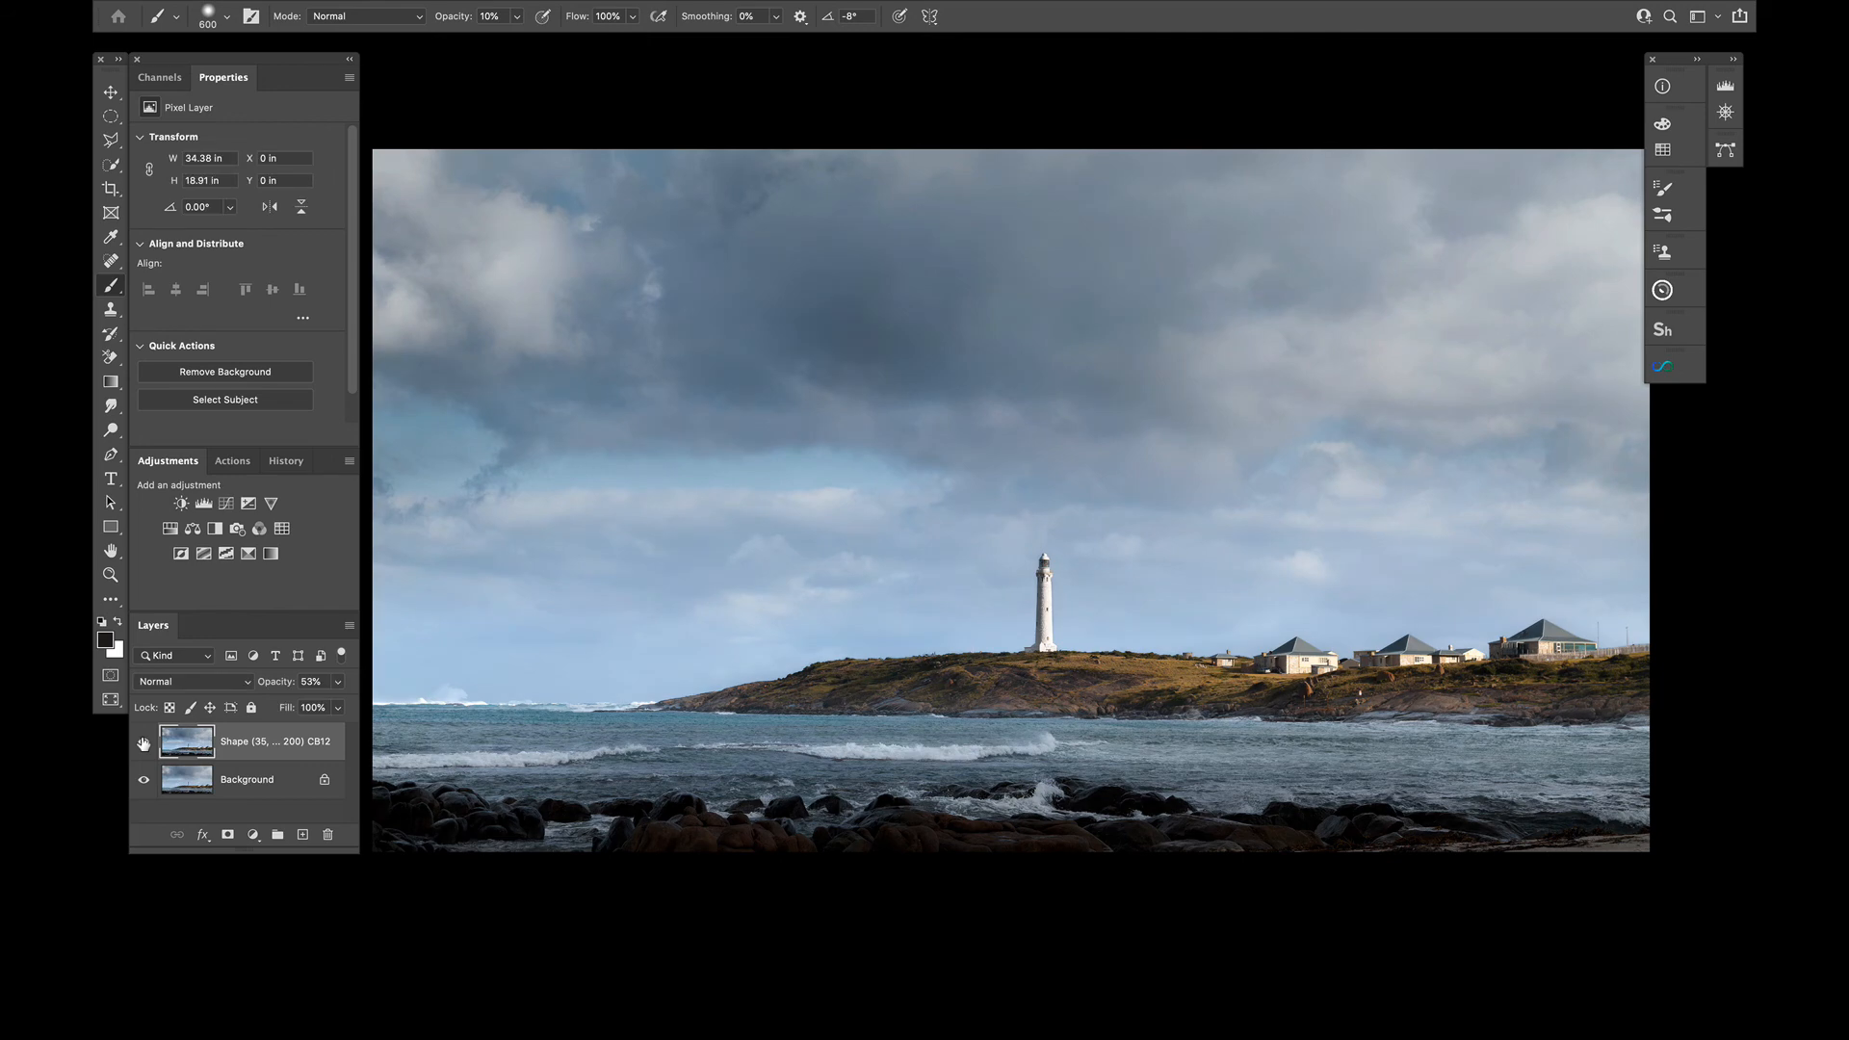
click(144, 741)
click(144, 742)
key(super+minus)
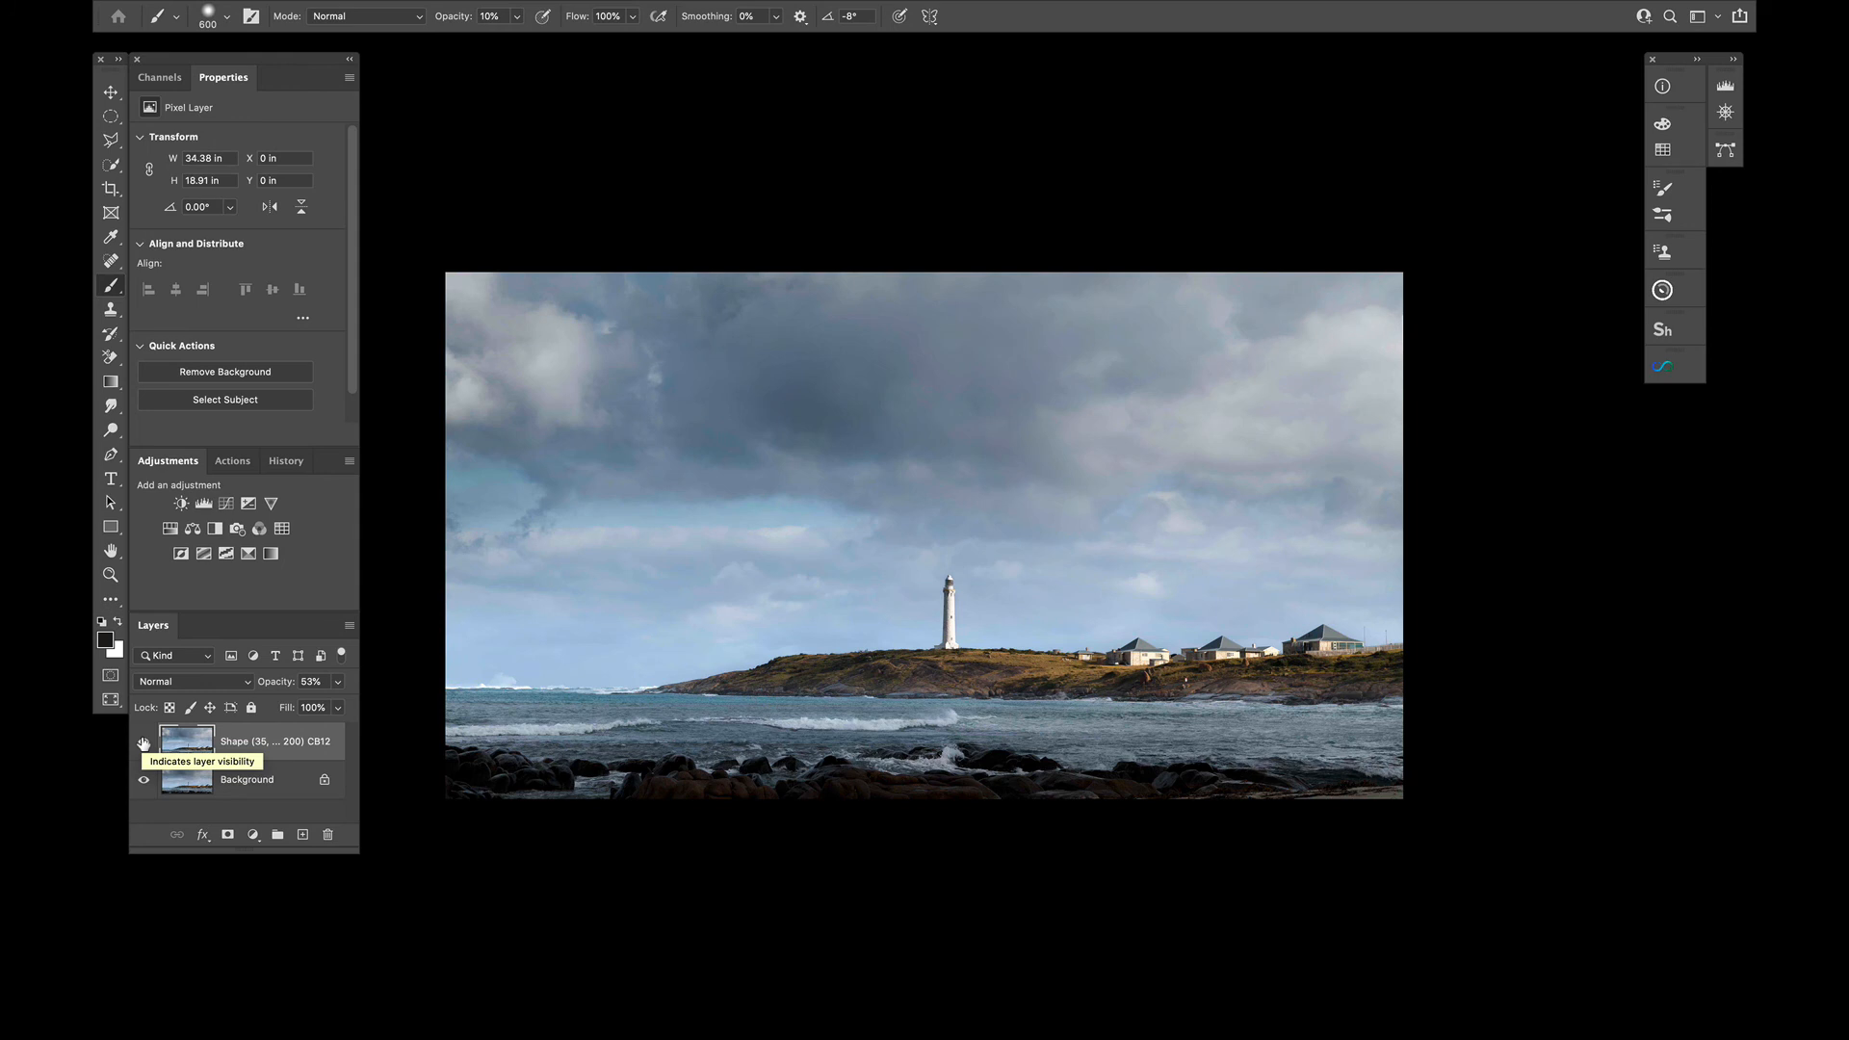
key(Delete)
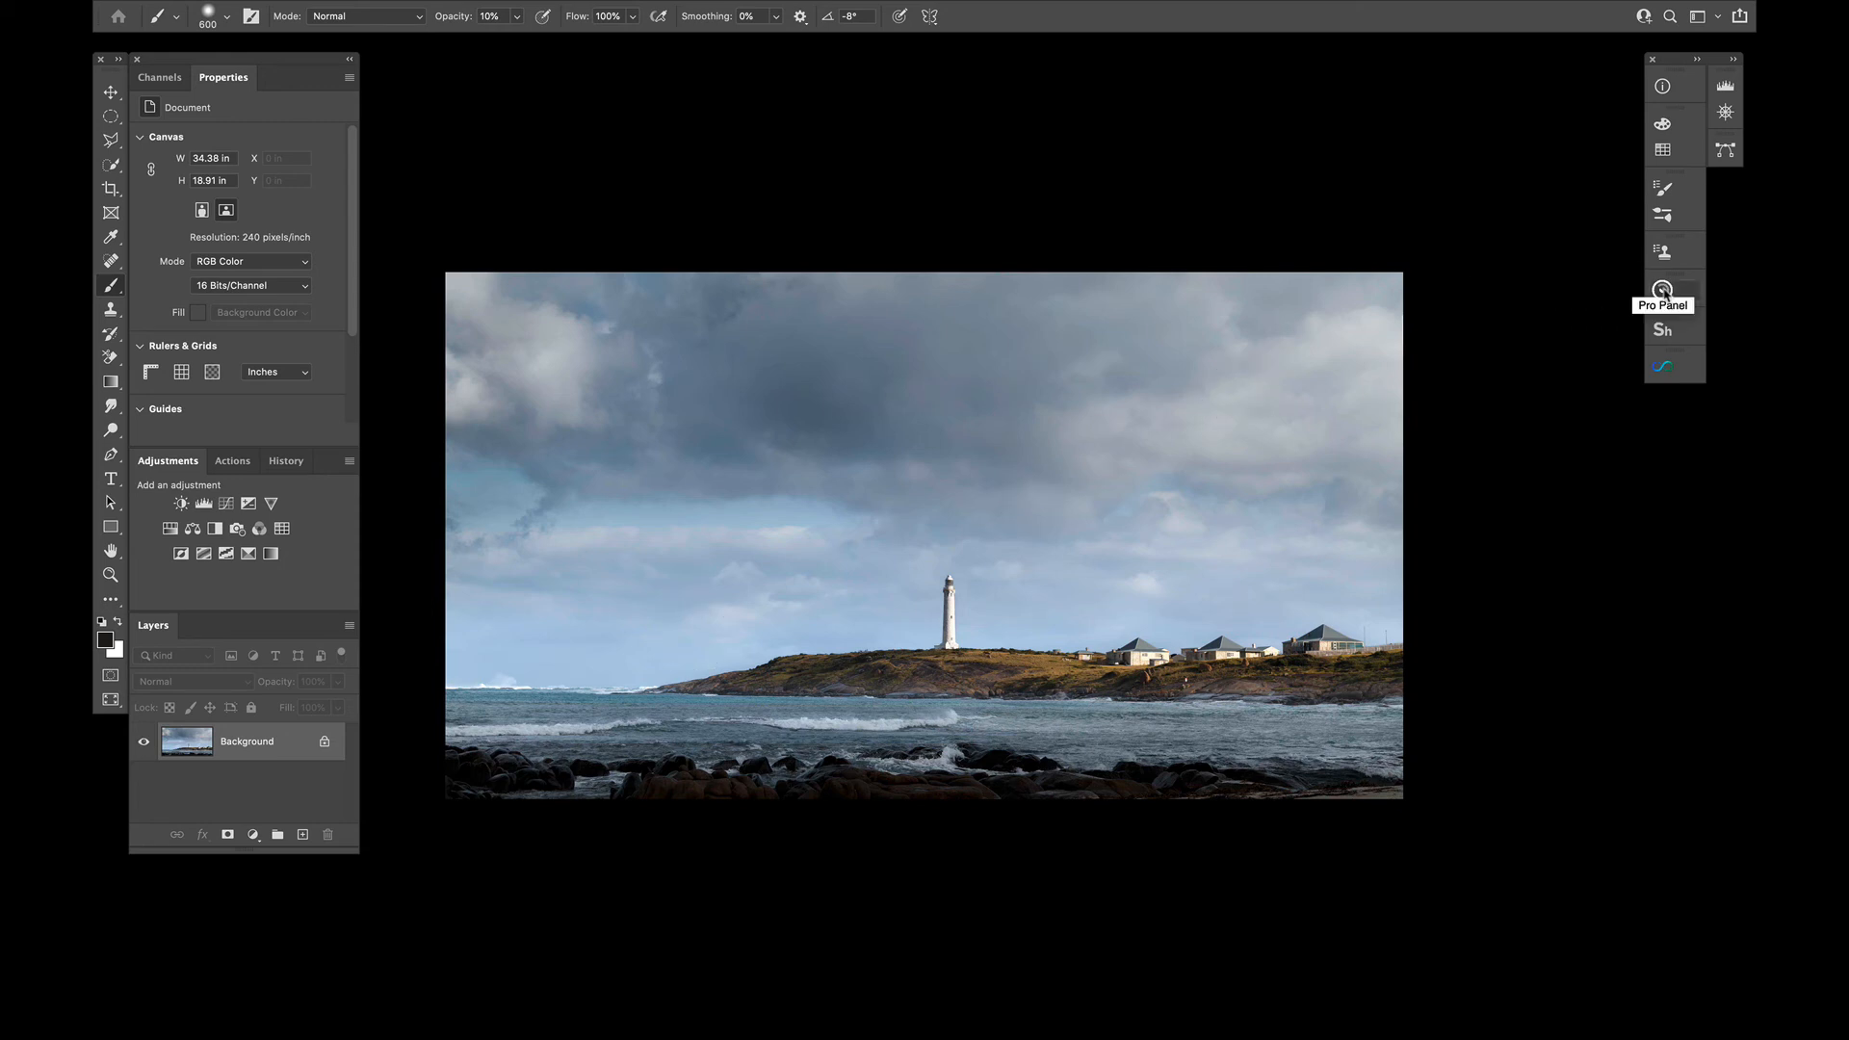
Place the central sideways light-ray texture from the Visualizer over the image and move it onto the upper-left clouds
click(1662, 367)
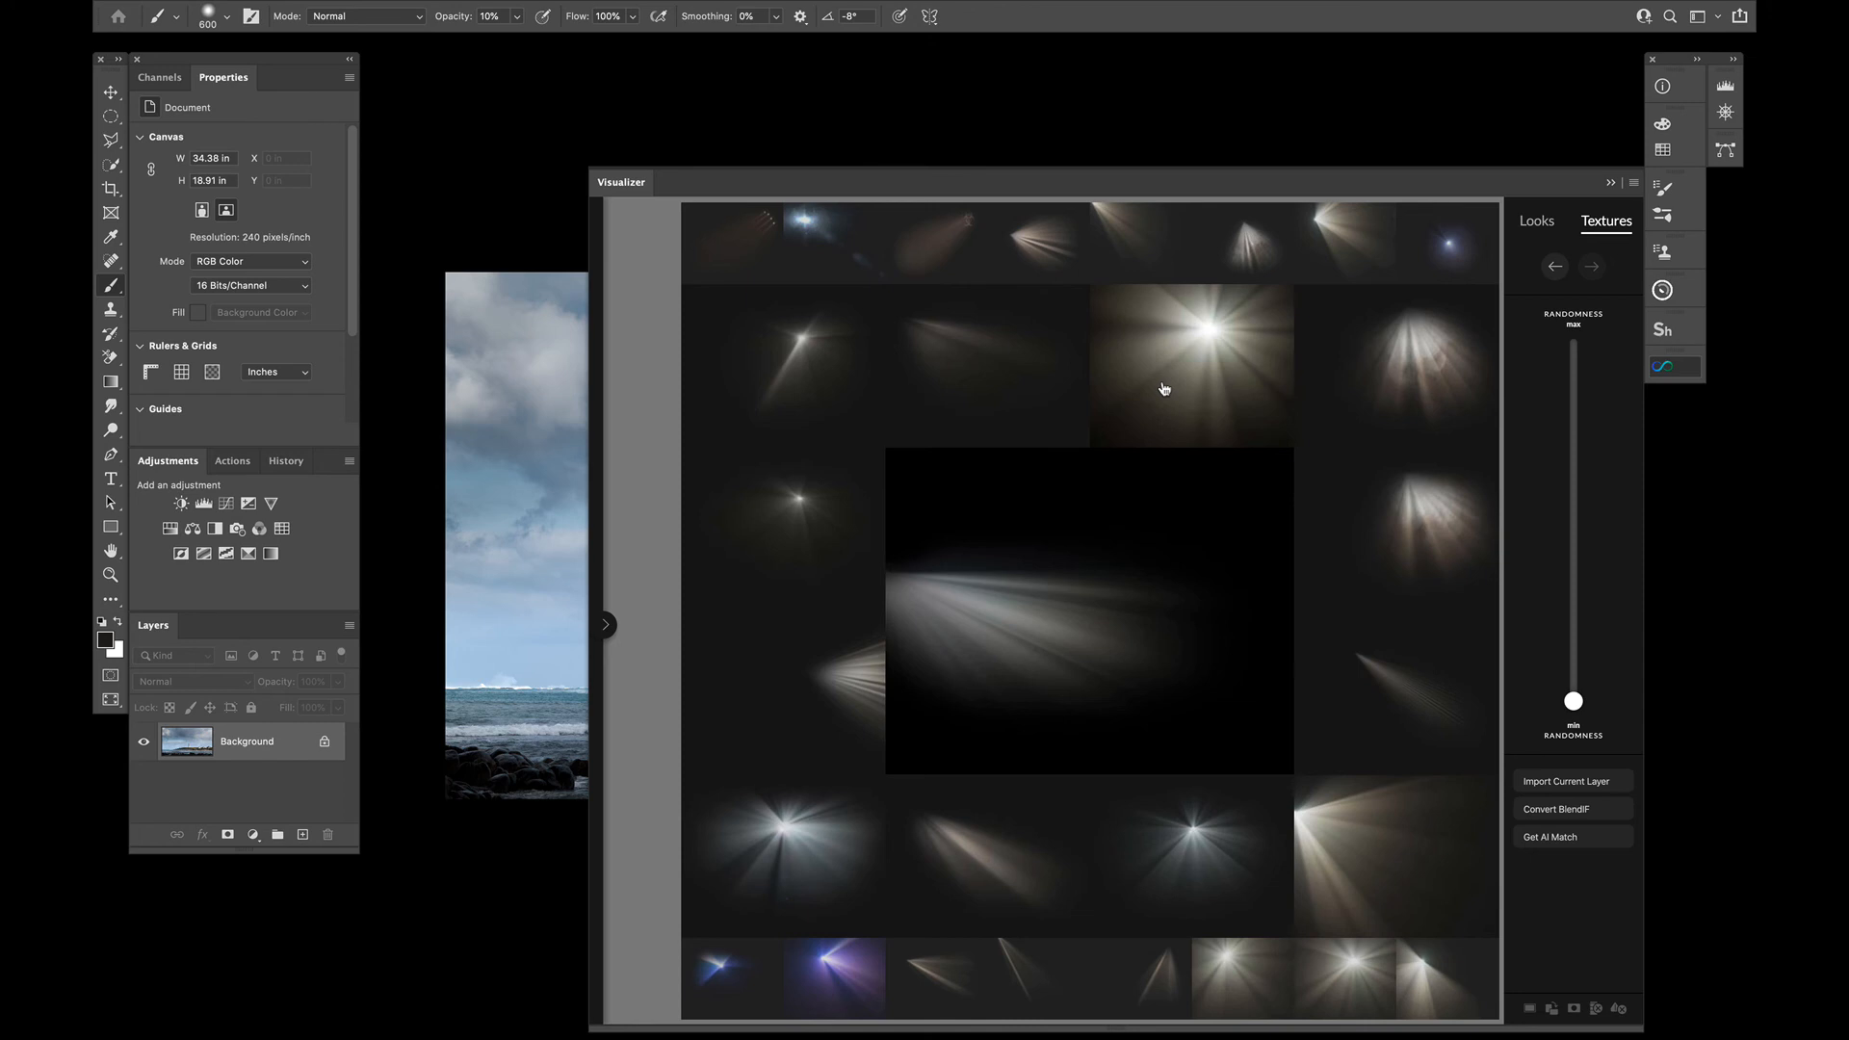
mouse_move(1016, 581)
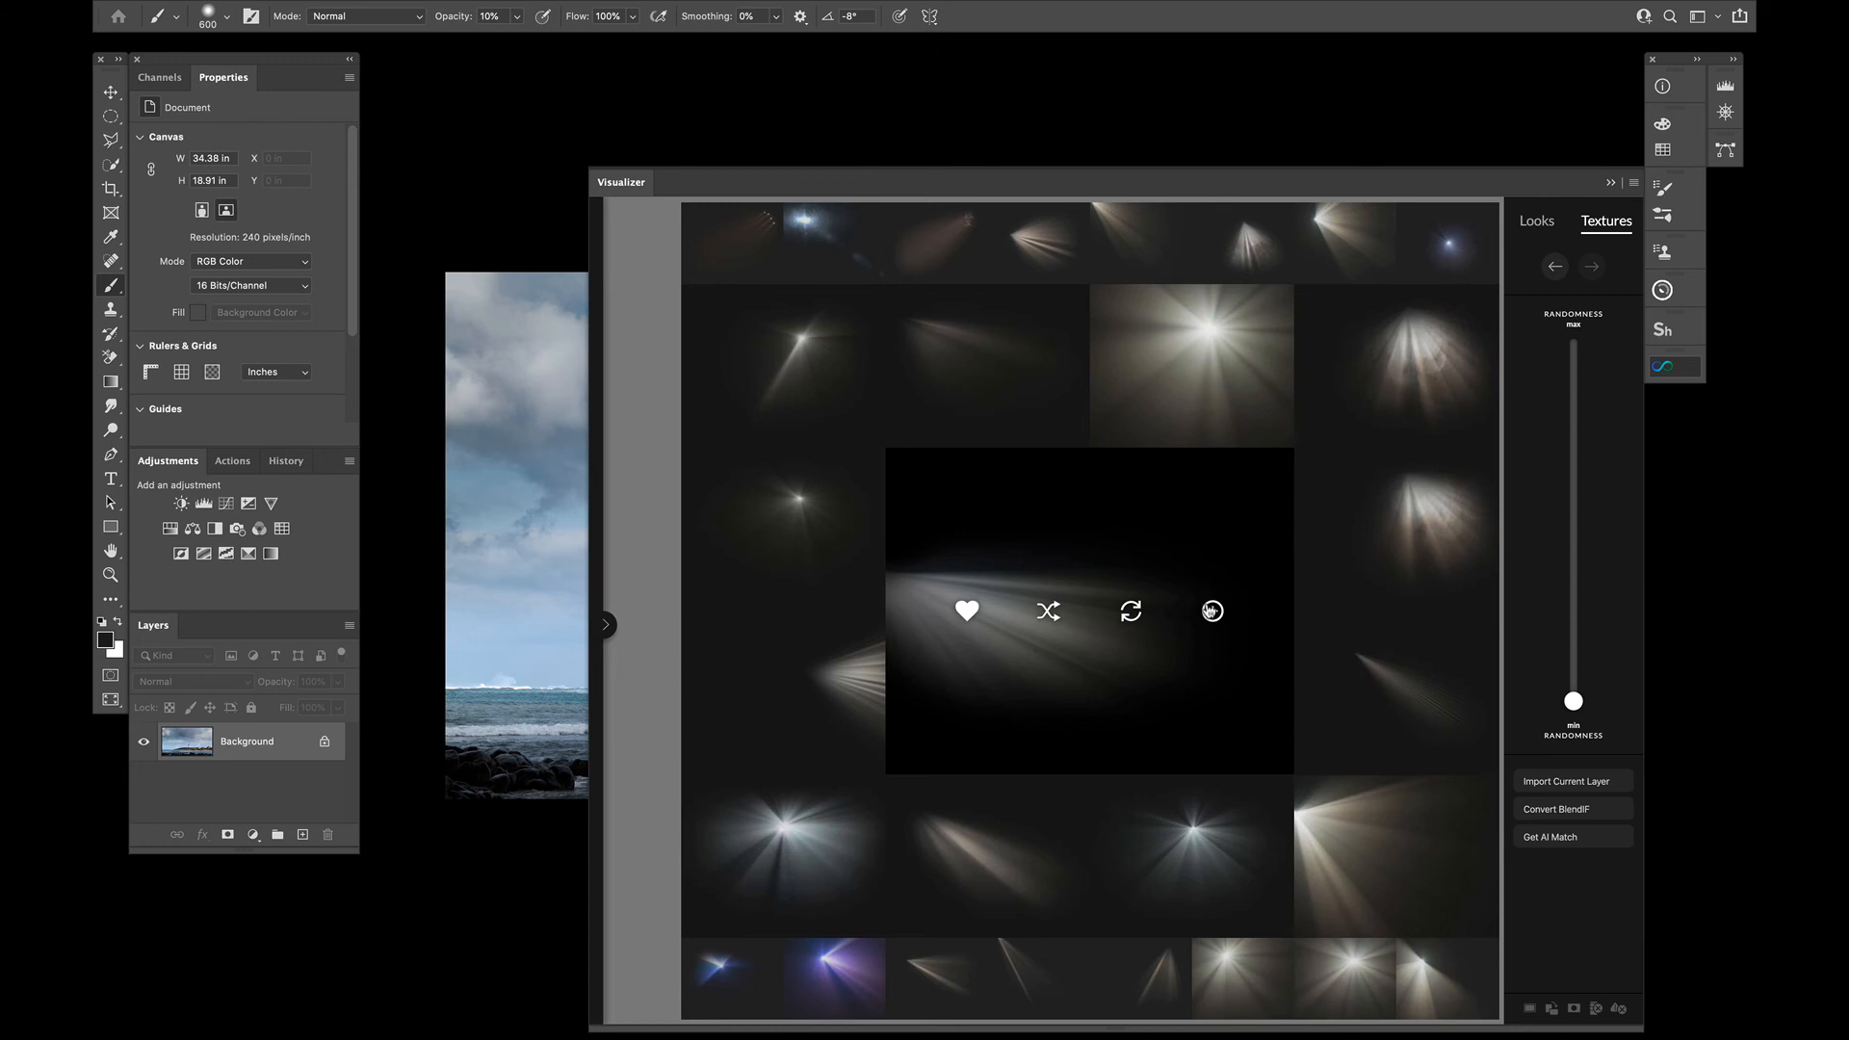
click(1210, 611)
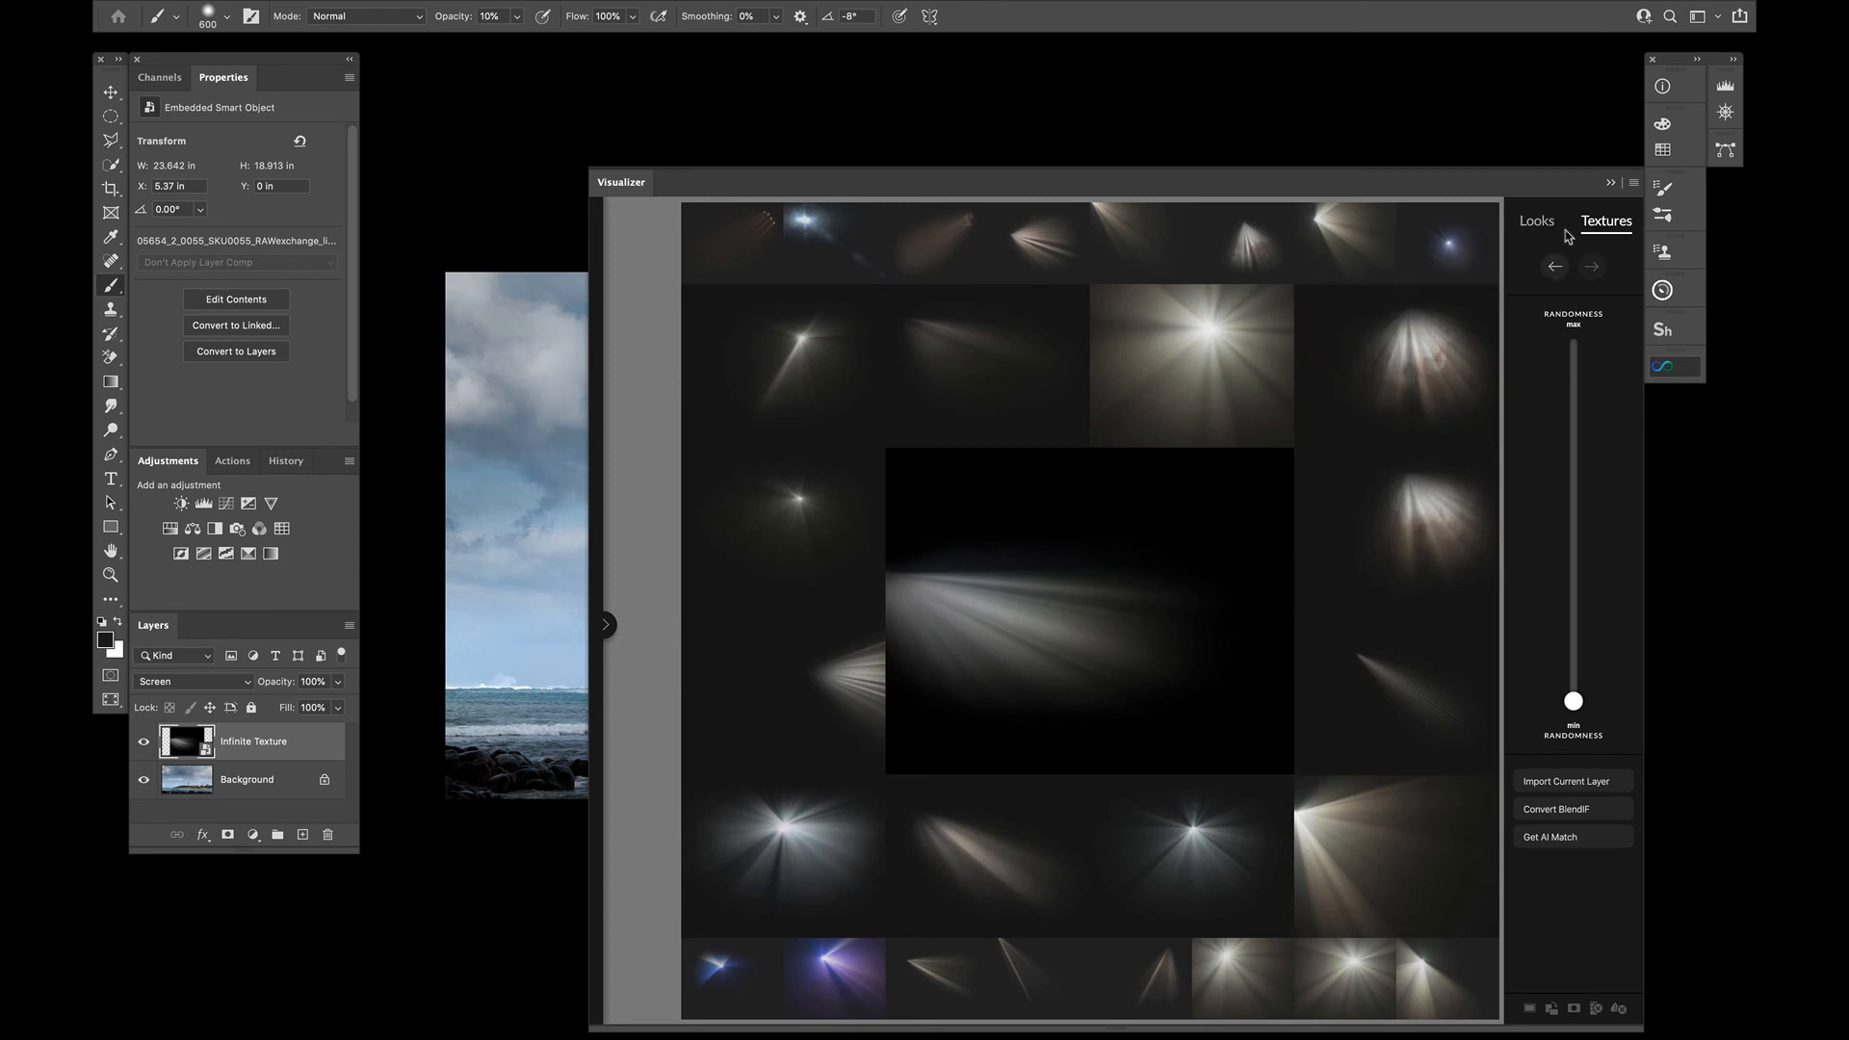
click(1610, 182)
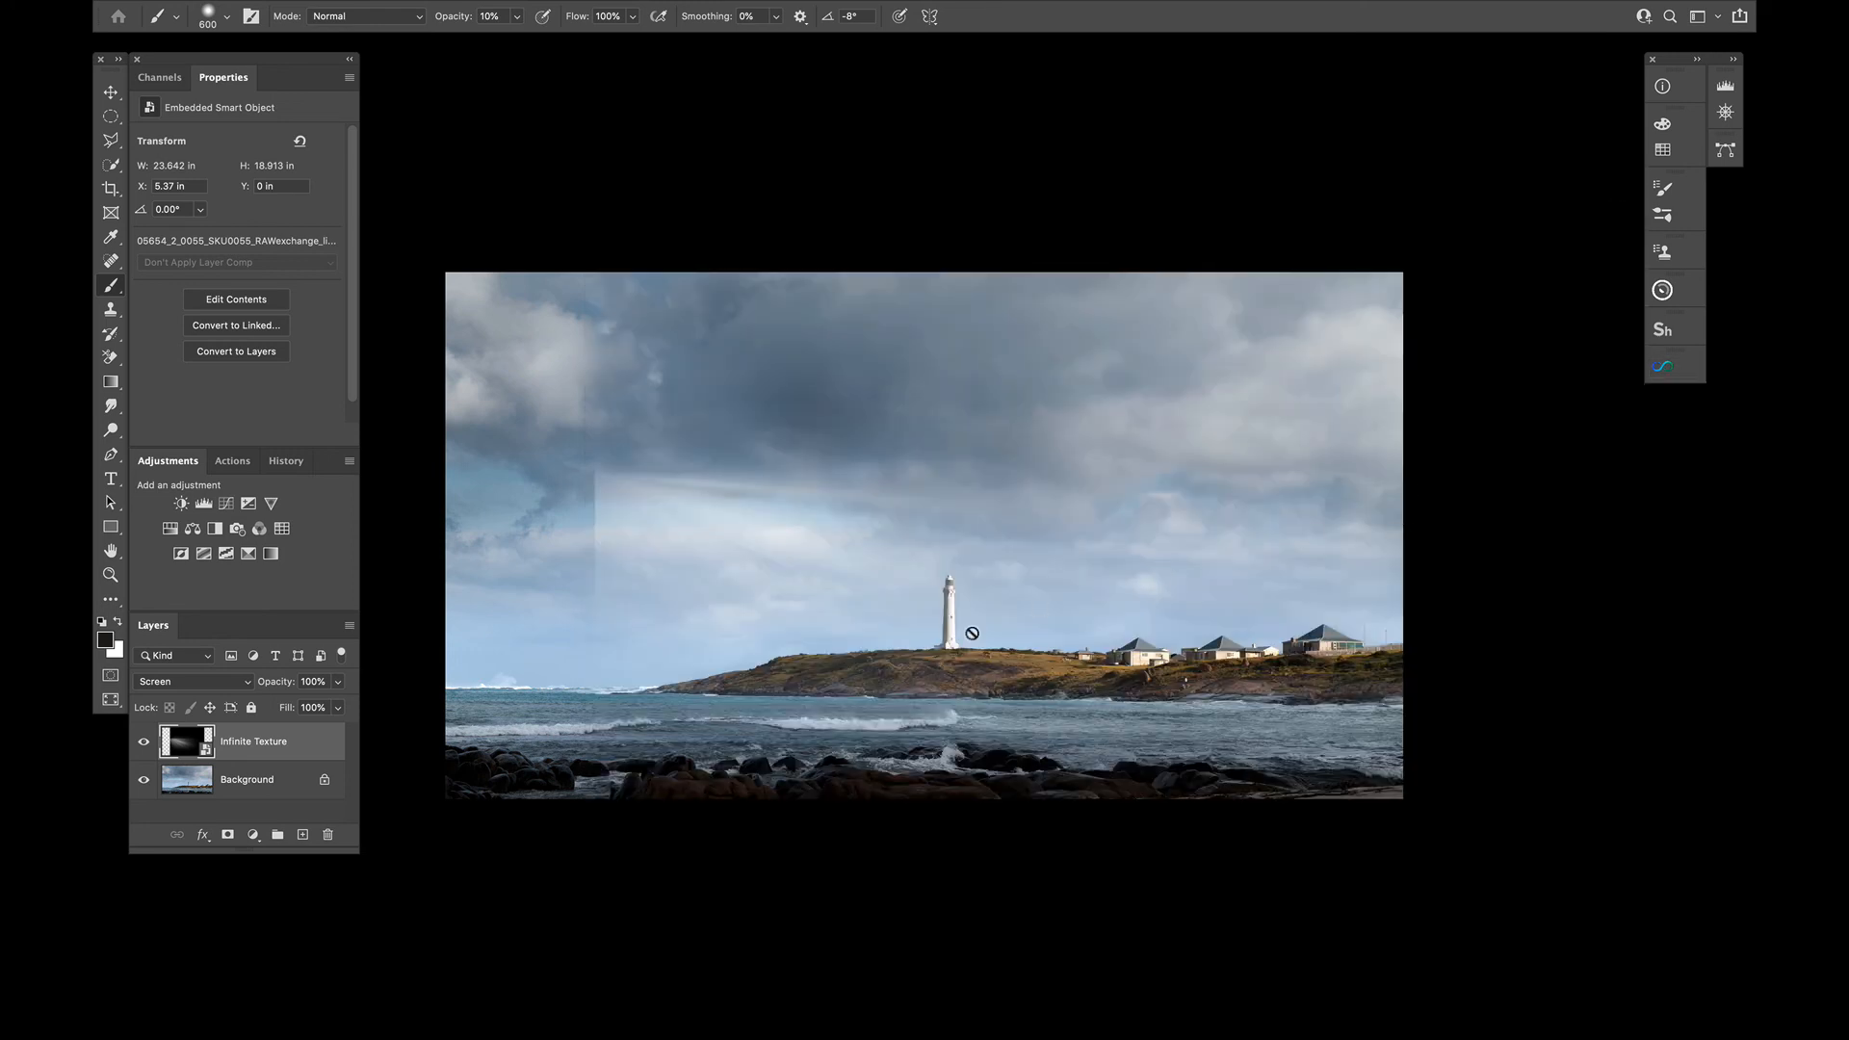
key(v)
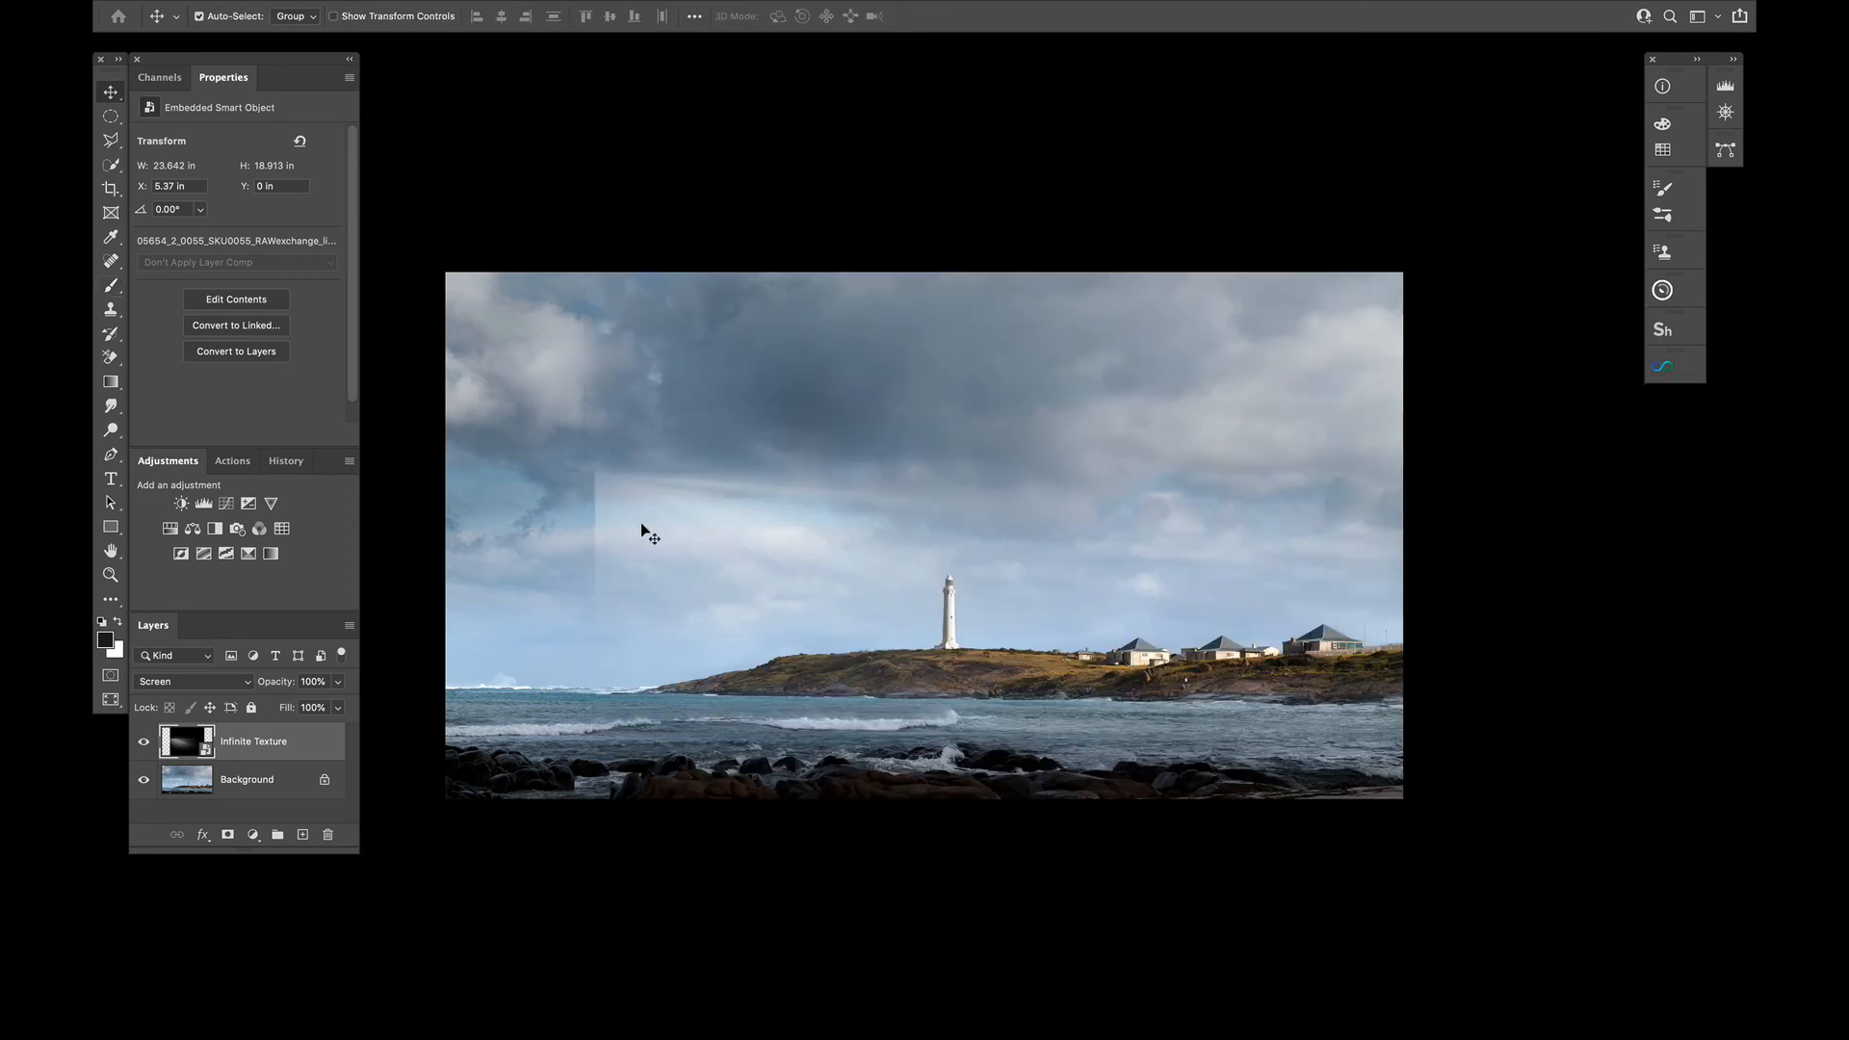
drag(661, 516, 500, 325)
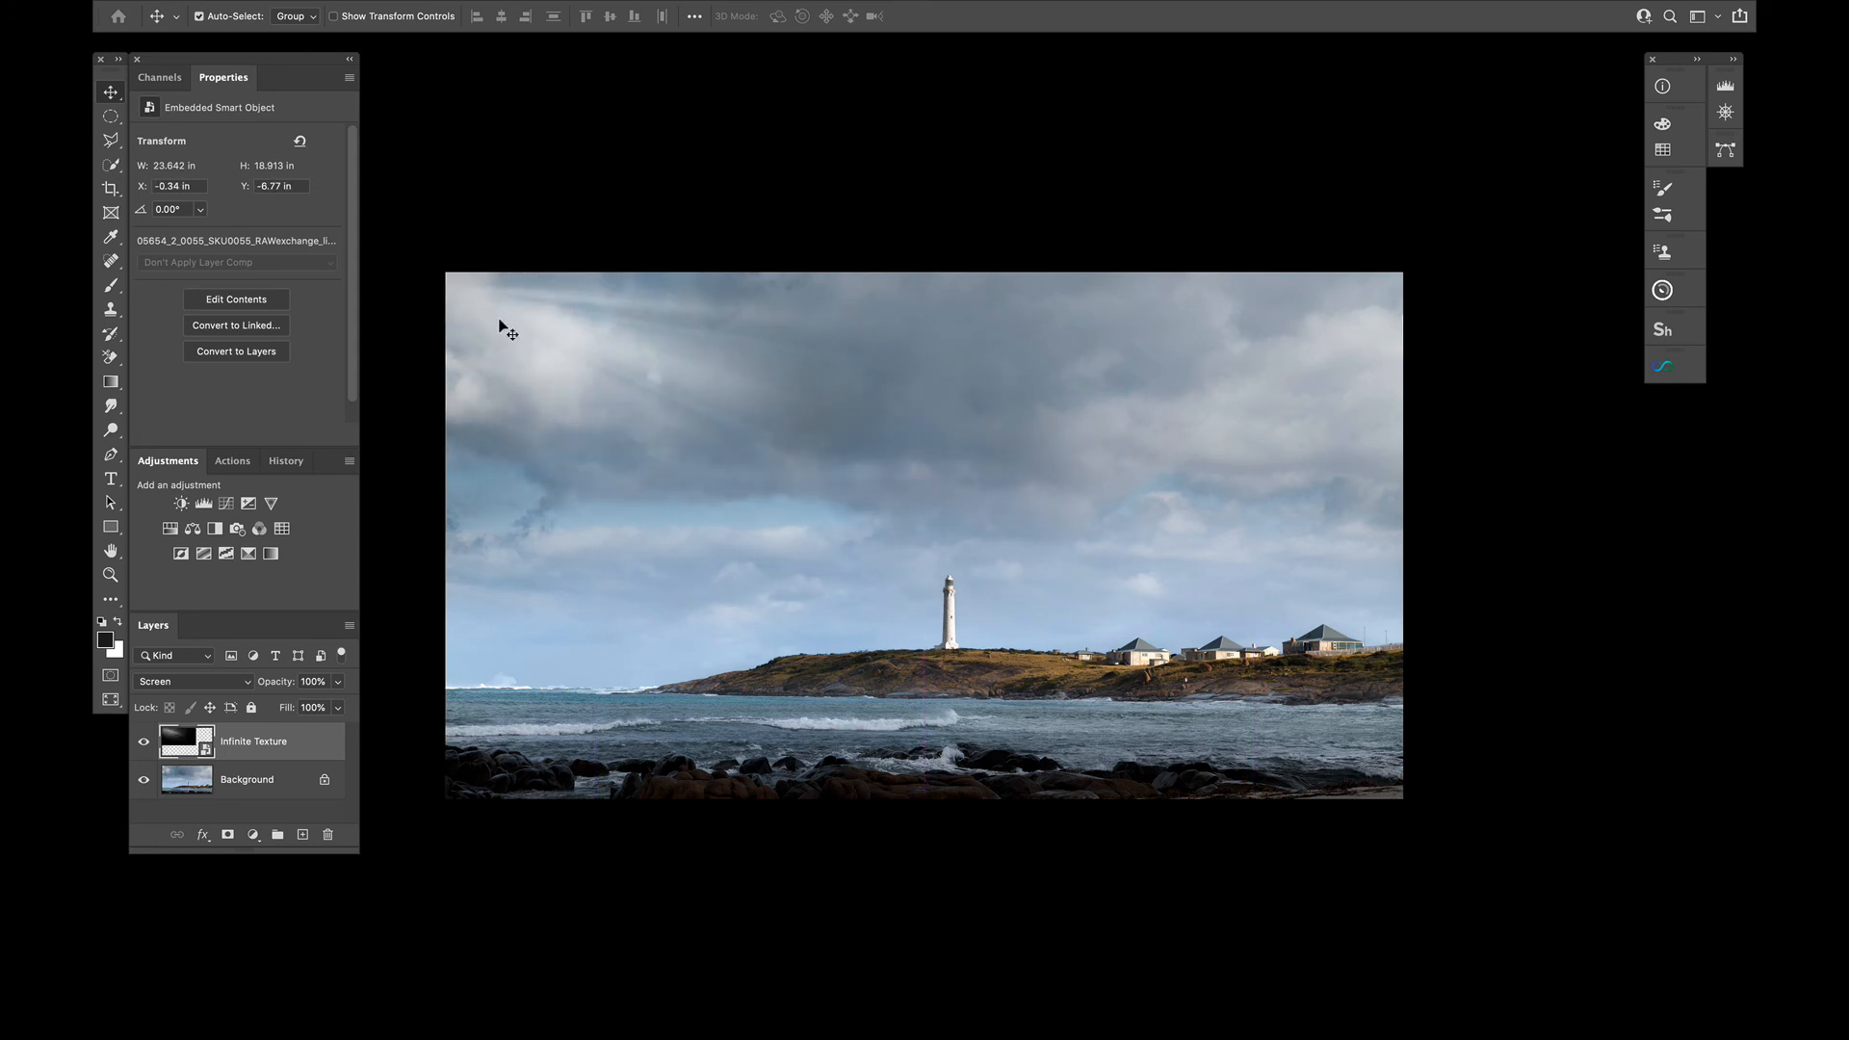
Flip the light-ray texture horizontally and move it over the sky above the houses
key(ctrl+t)
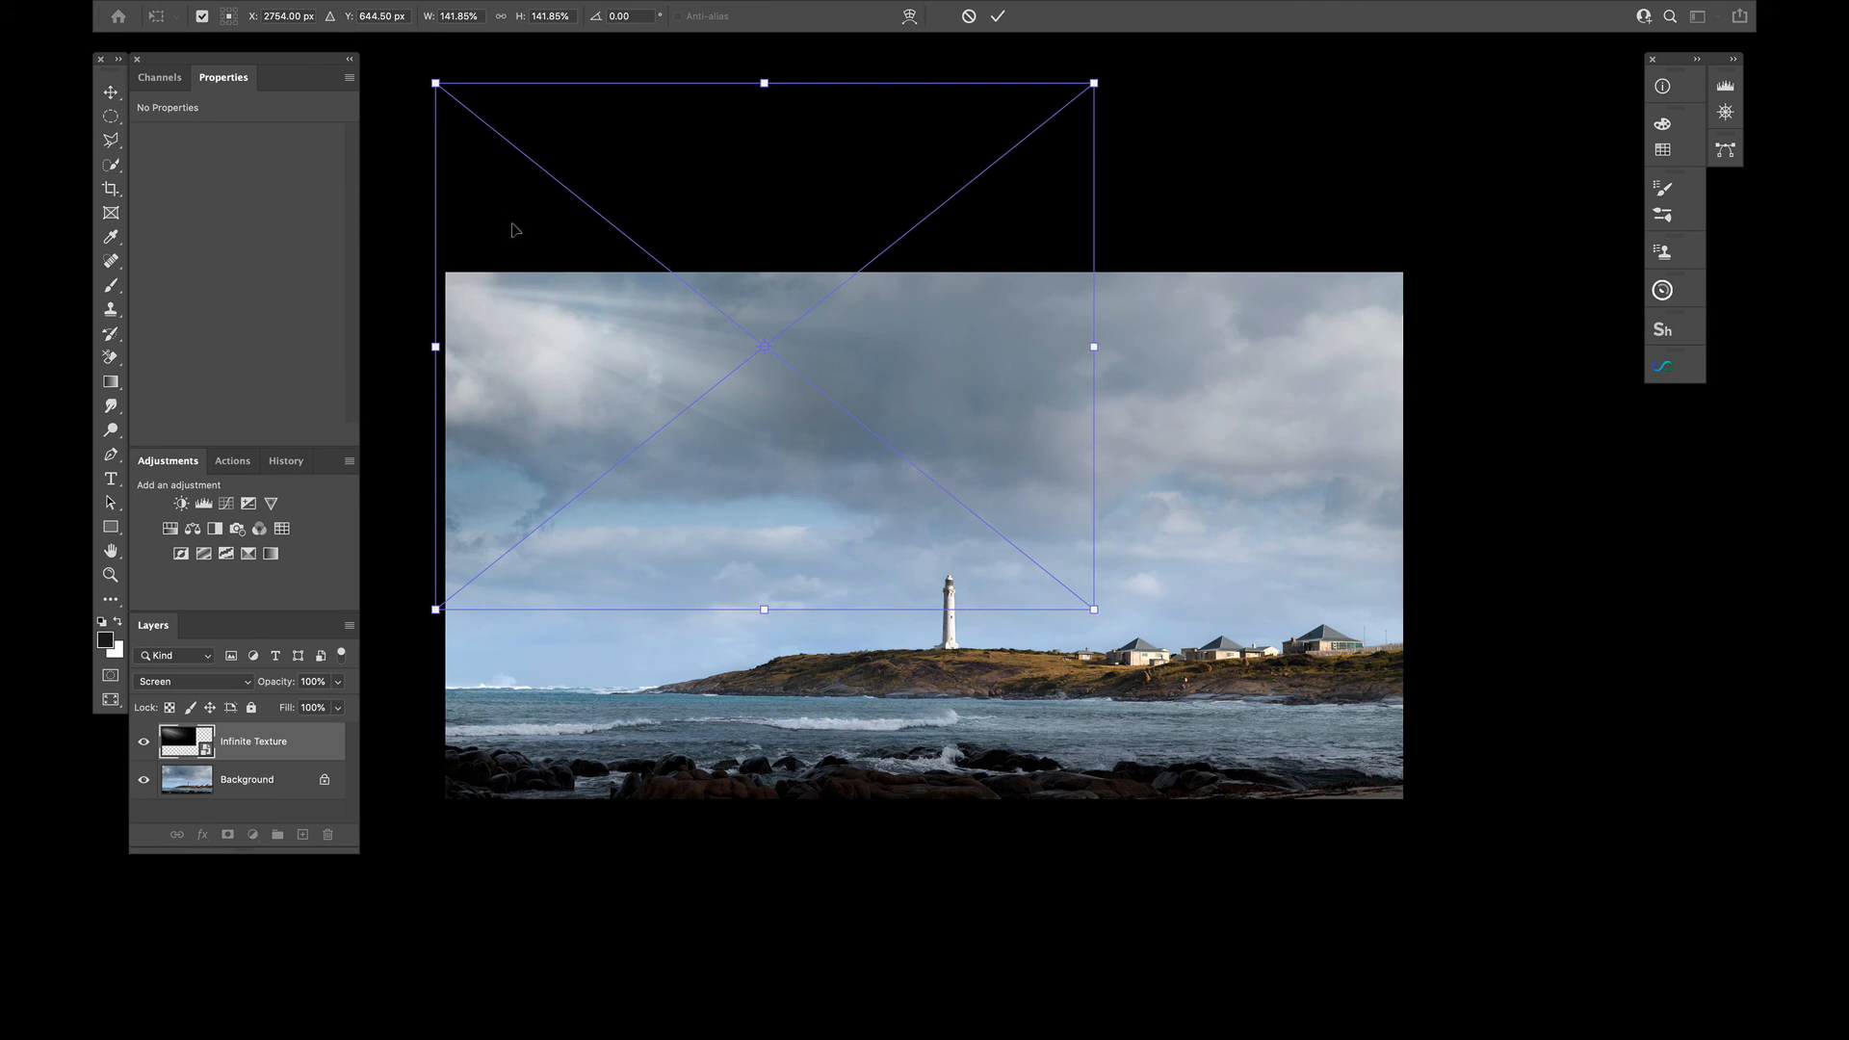
right_click(703, 323)
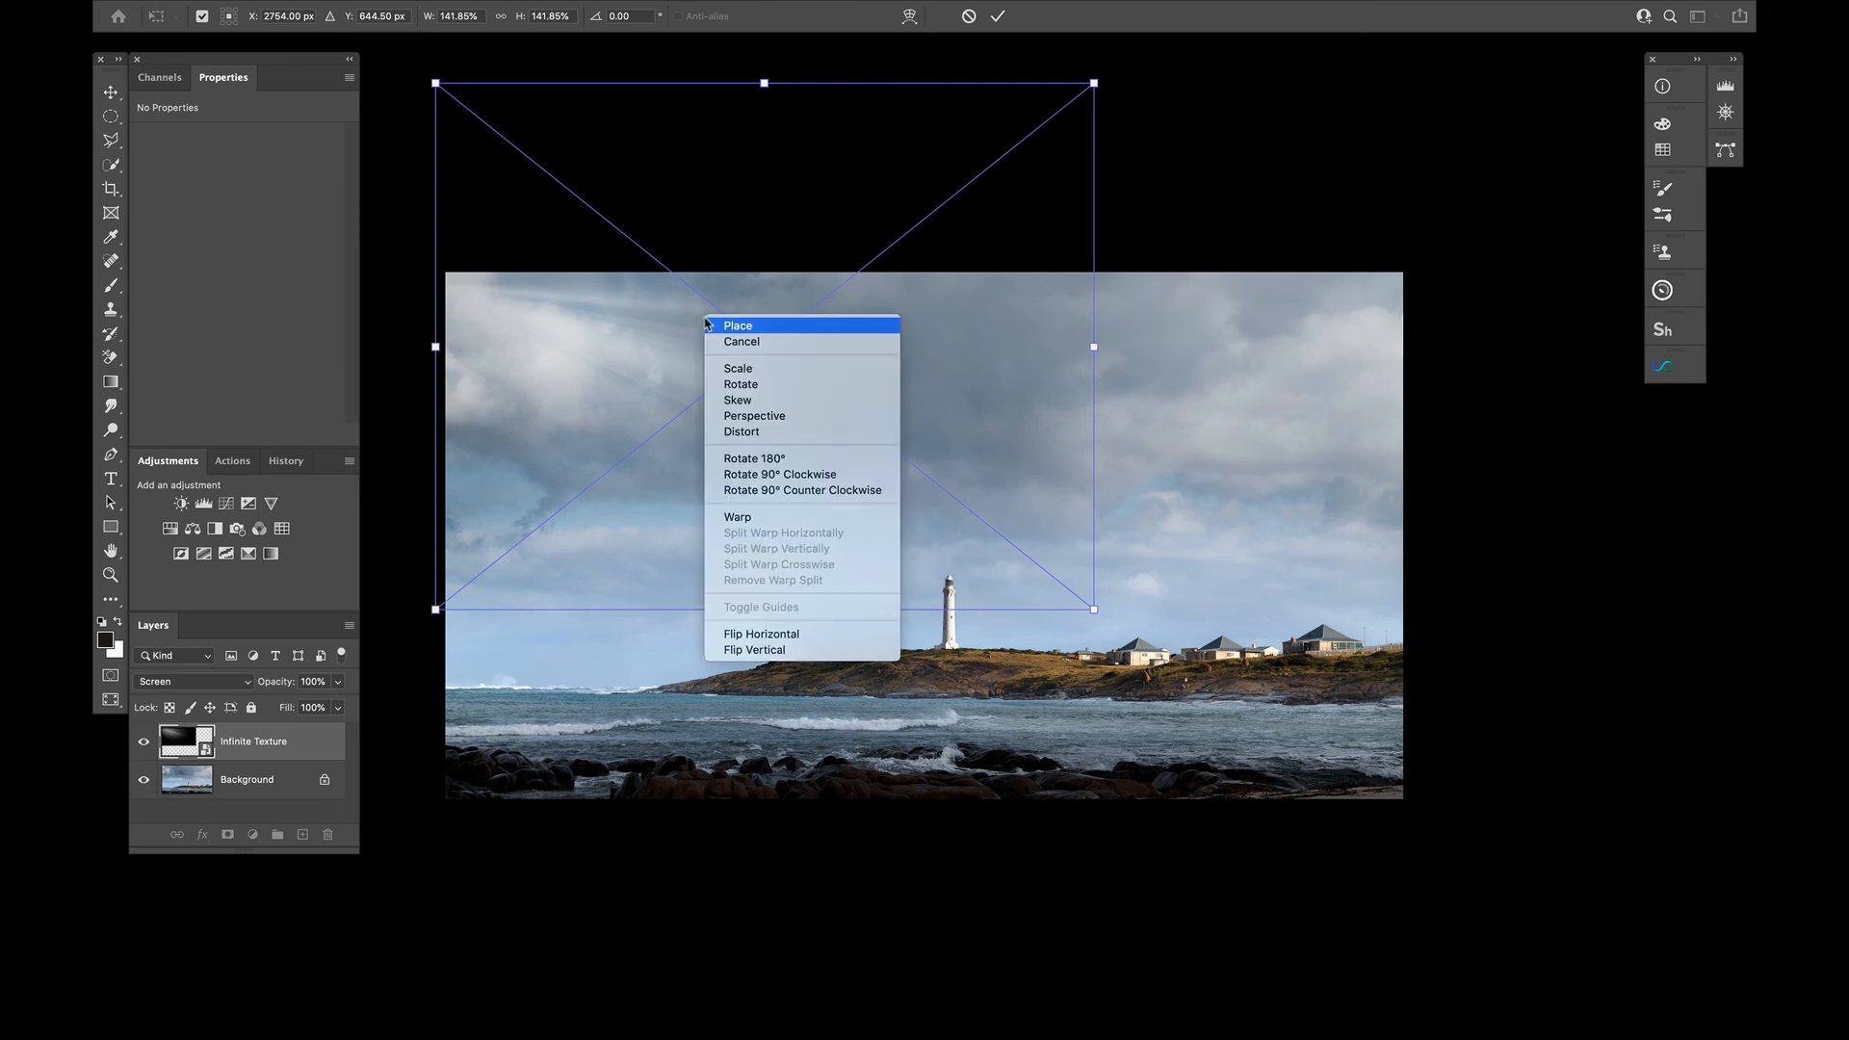
click(752, 634)
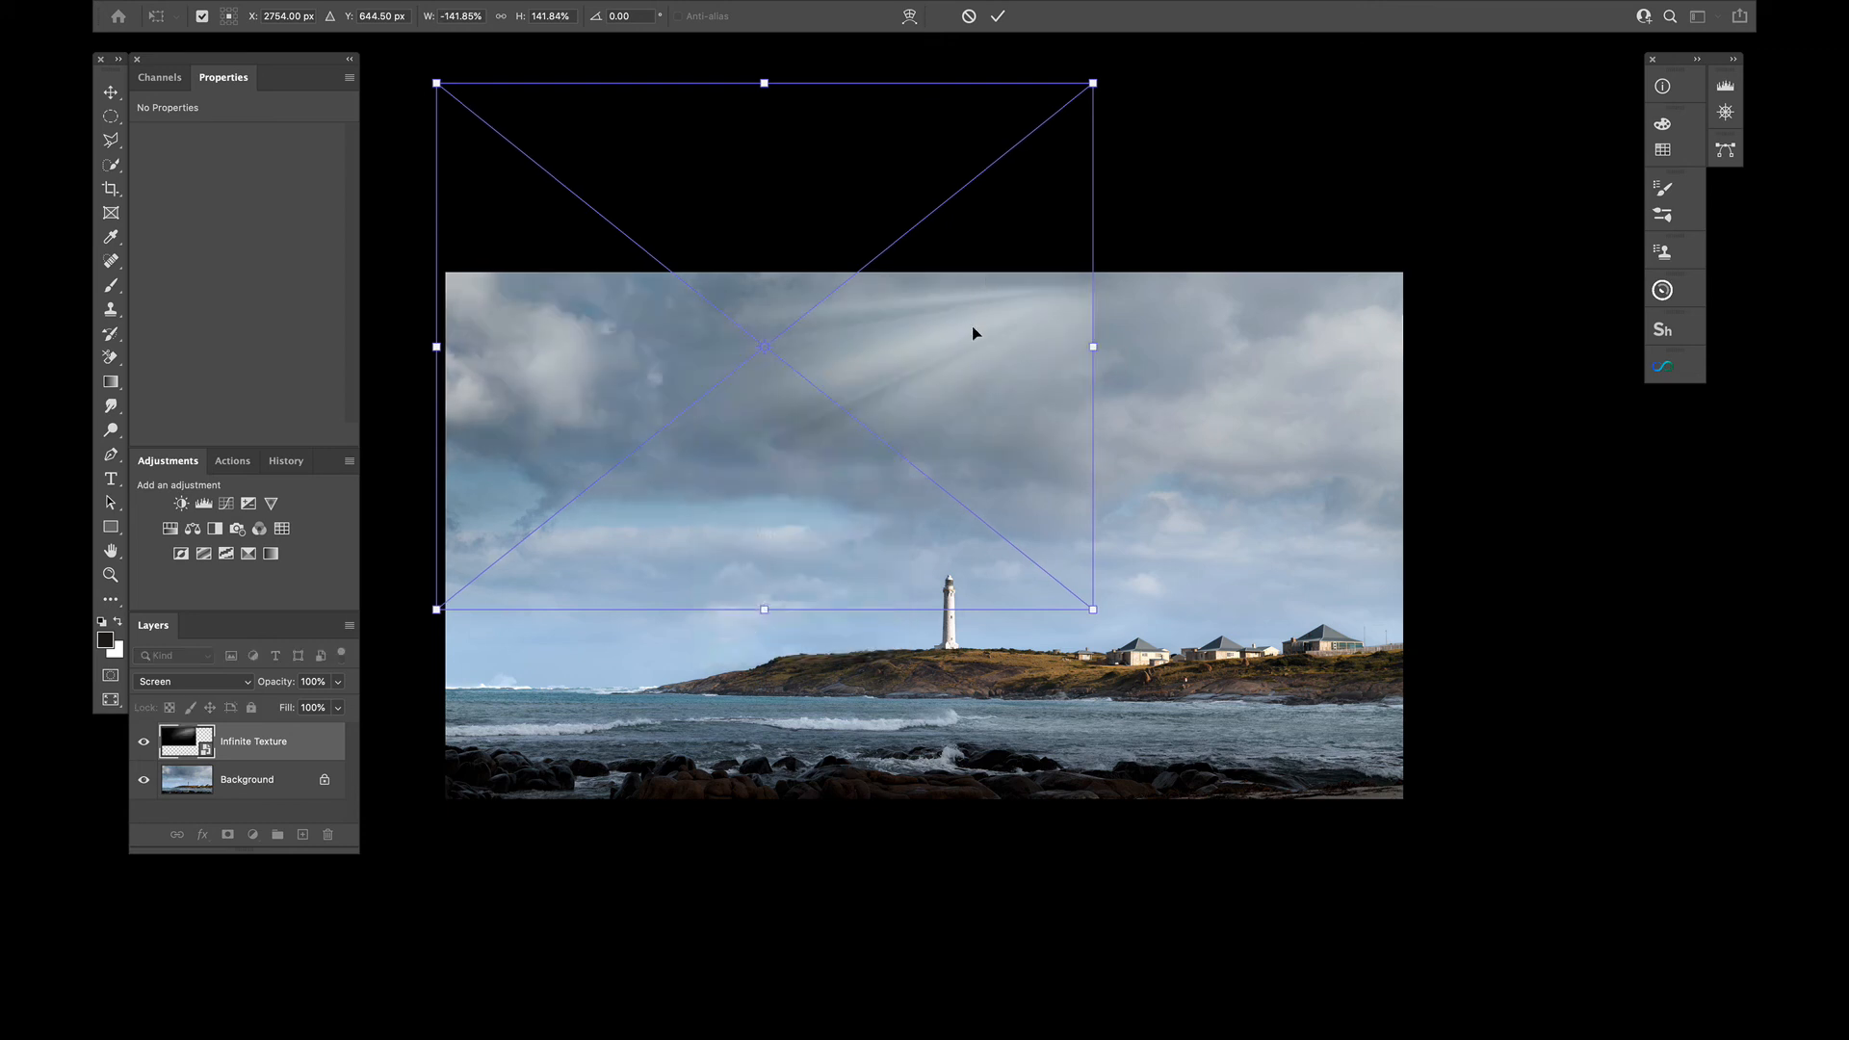
drag(974, 331, 1285, 520)
Rotate the light-ray texture to about -172.41° and shift it slightly up towards the image's right edge
drag(668, 854, 634, 743)
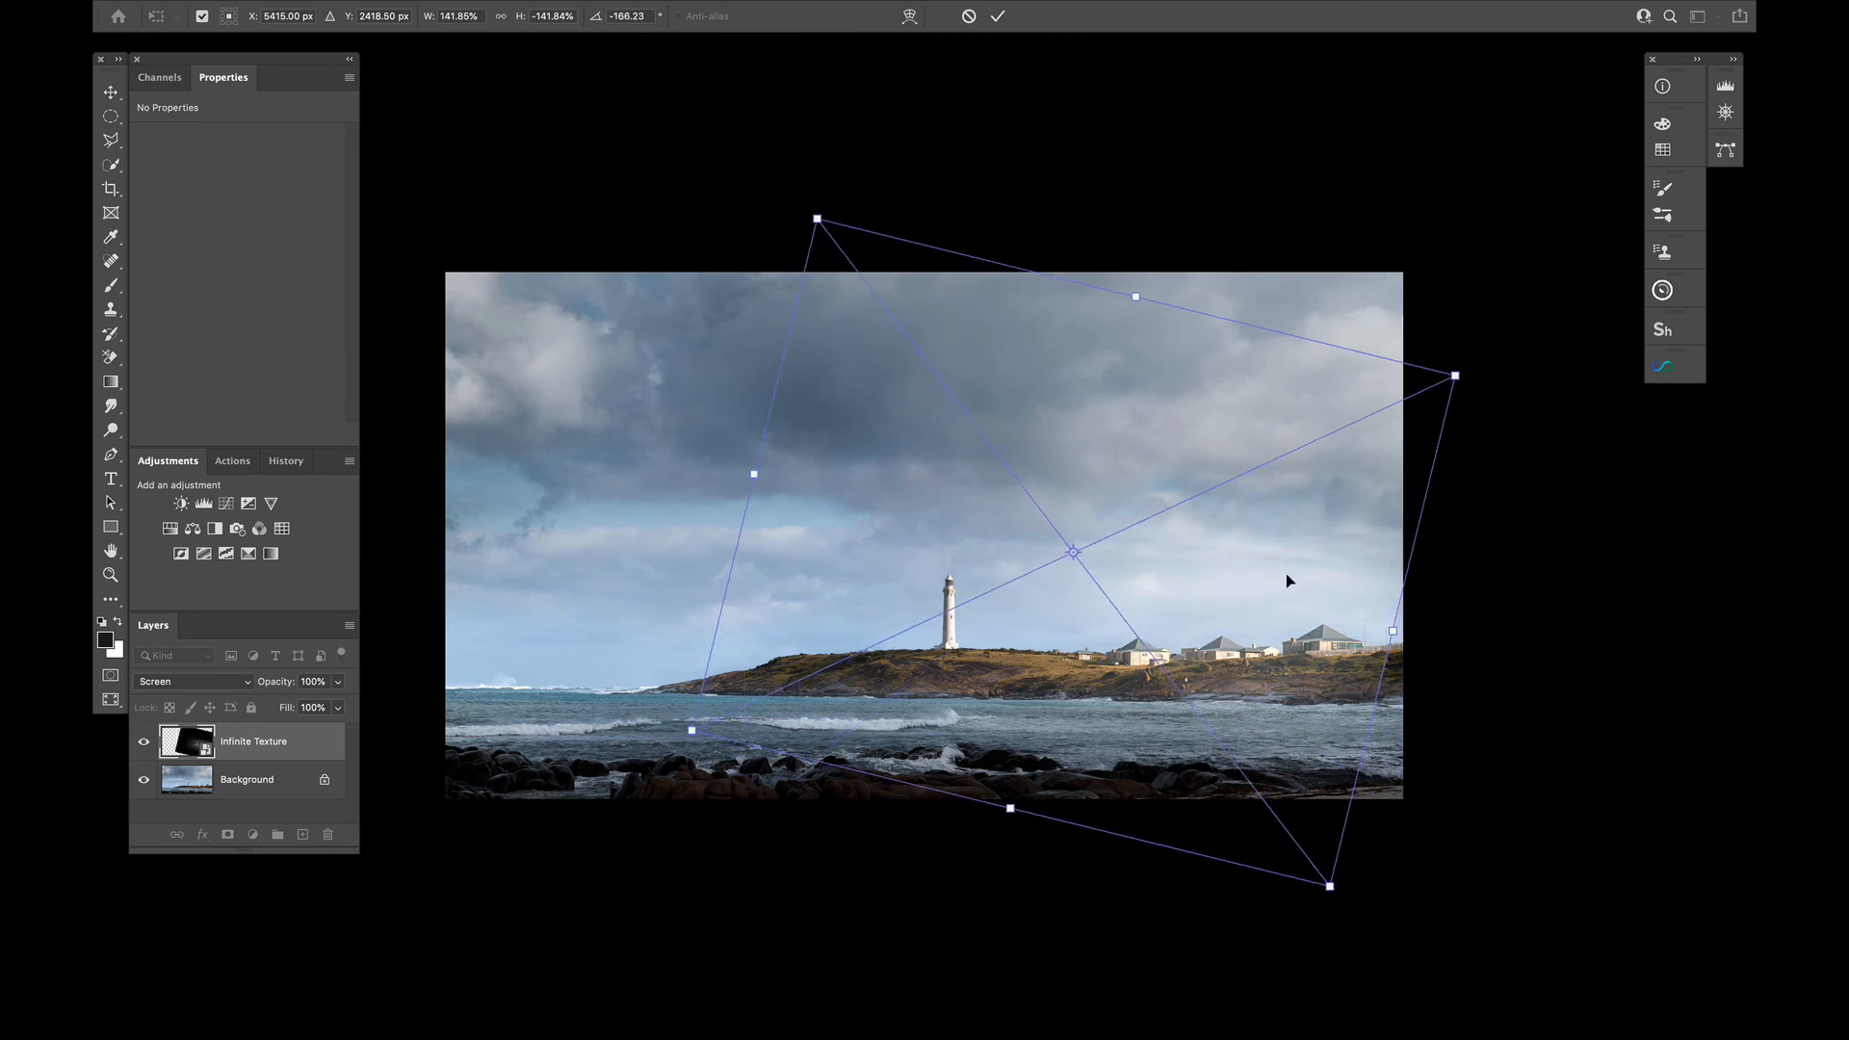
drag(1285, 574, 1350, 534)
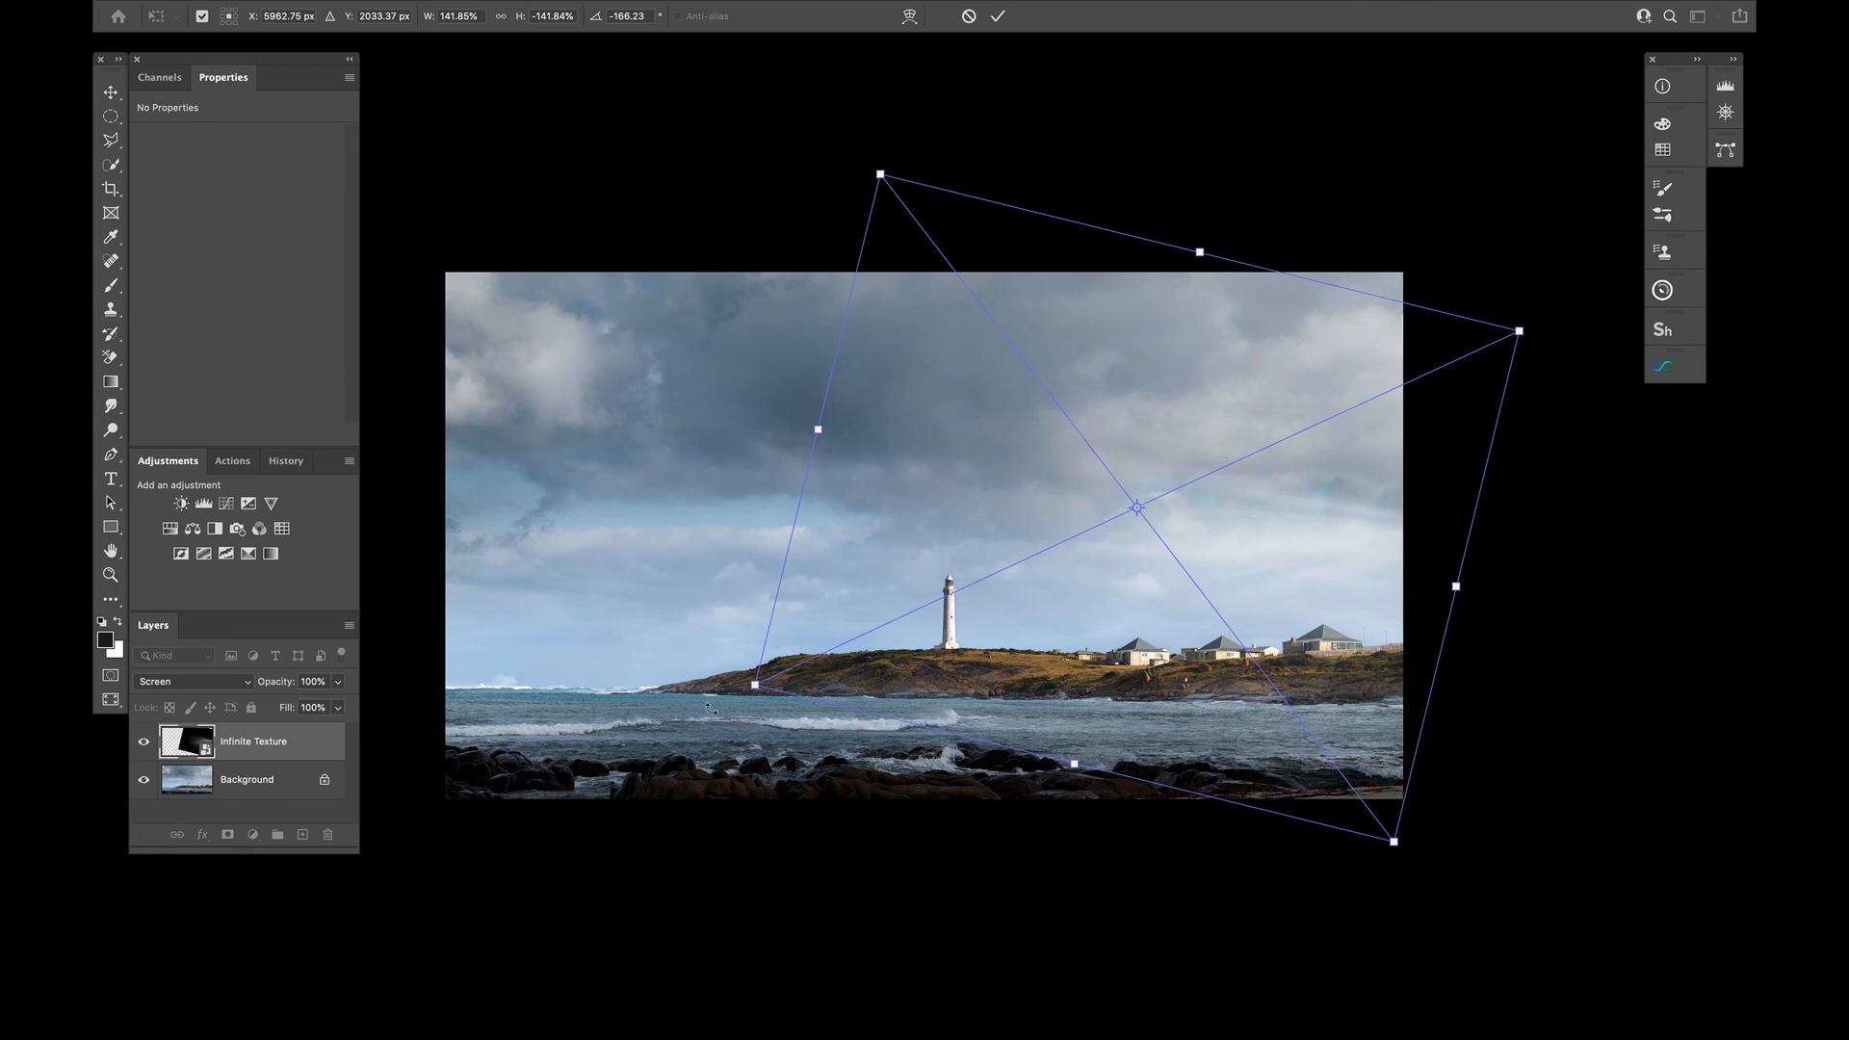
drag(707, 710, 704, 757)
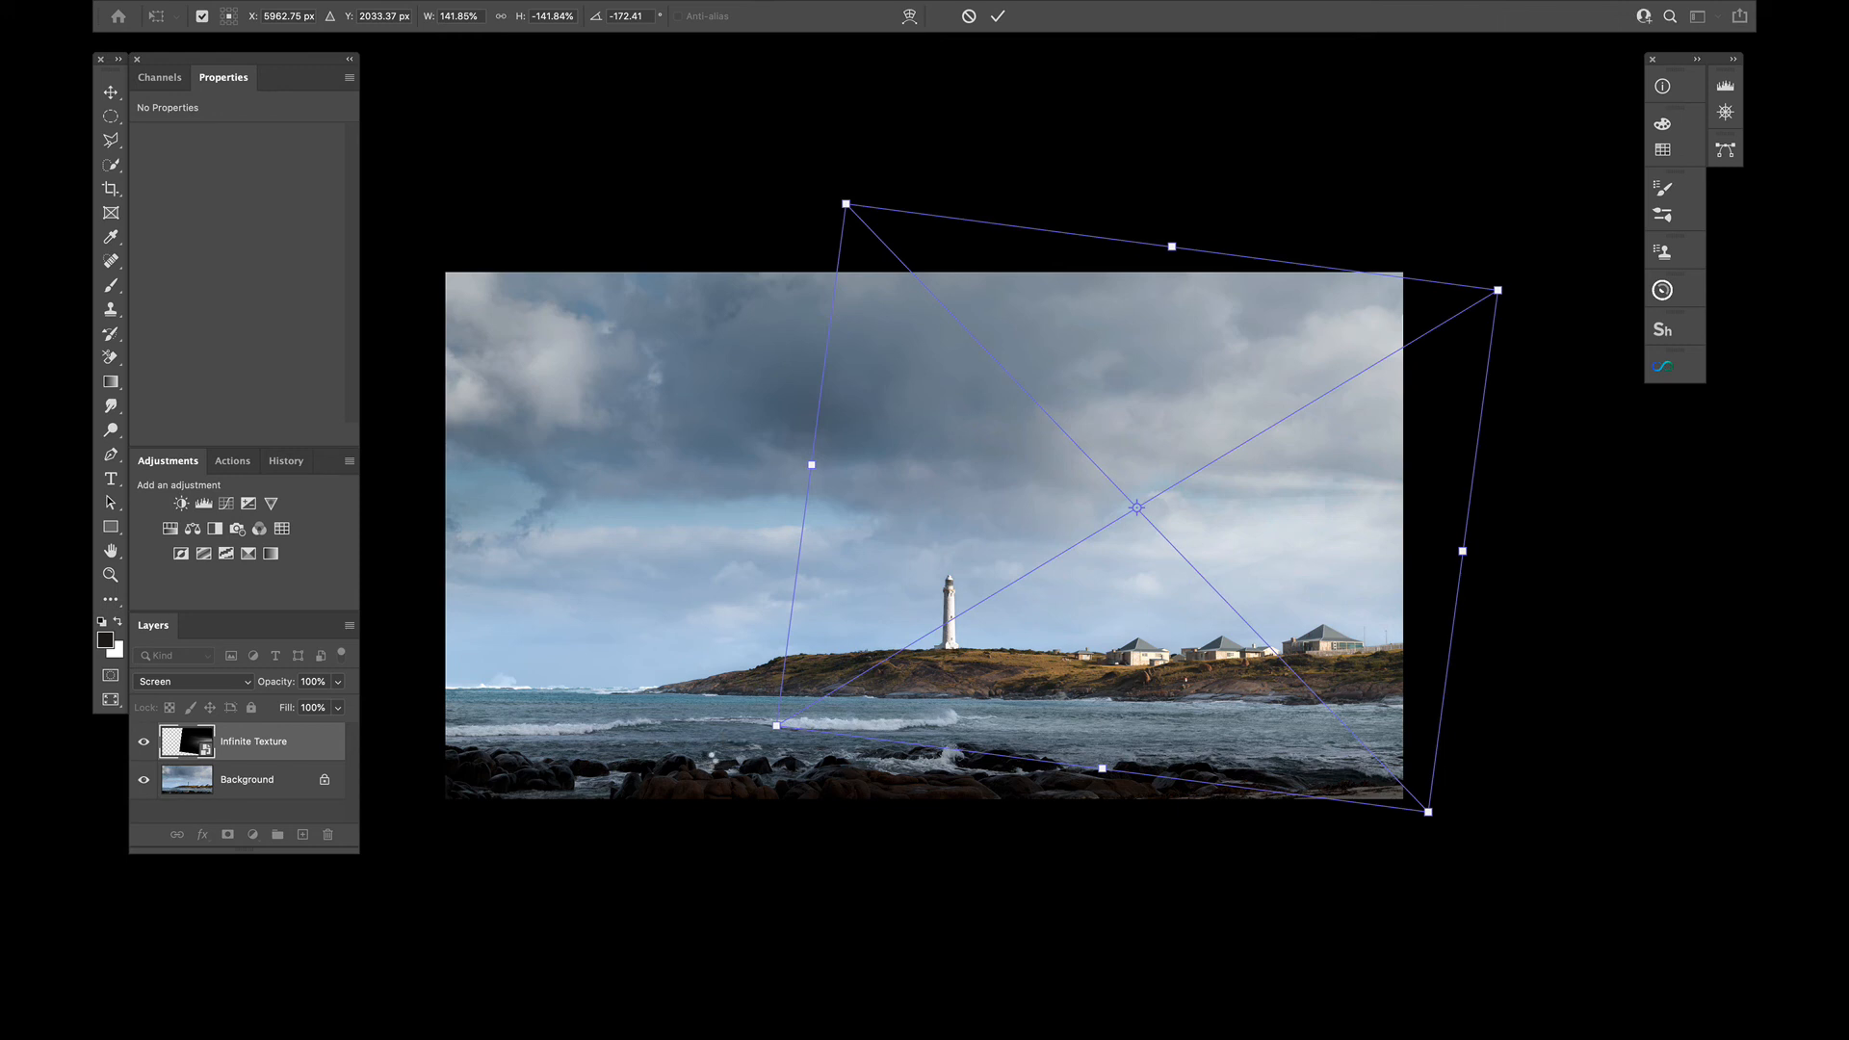
key(Return)
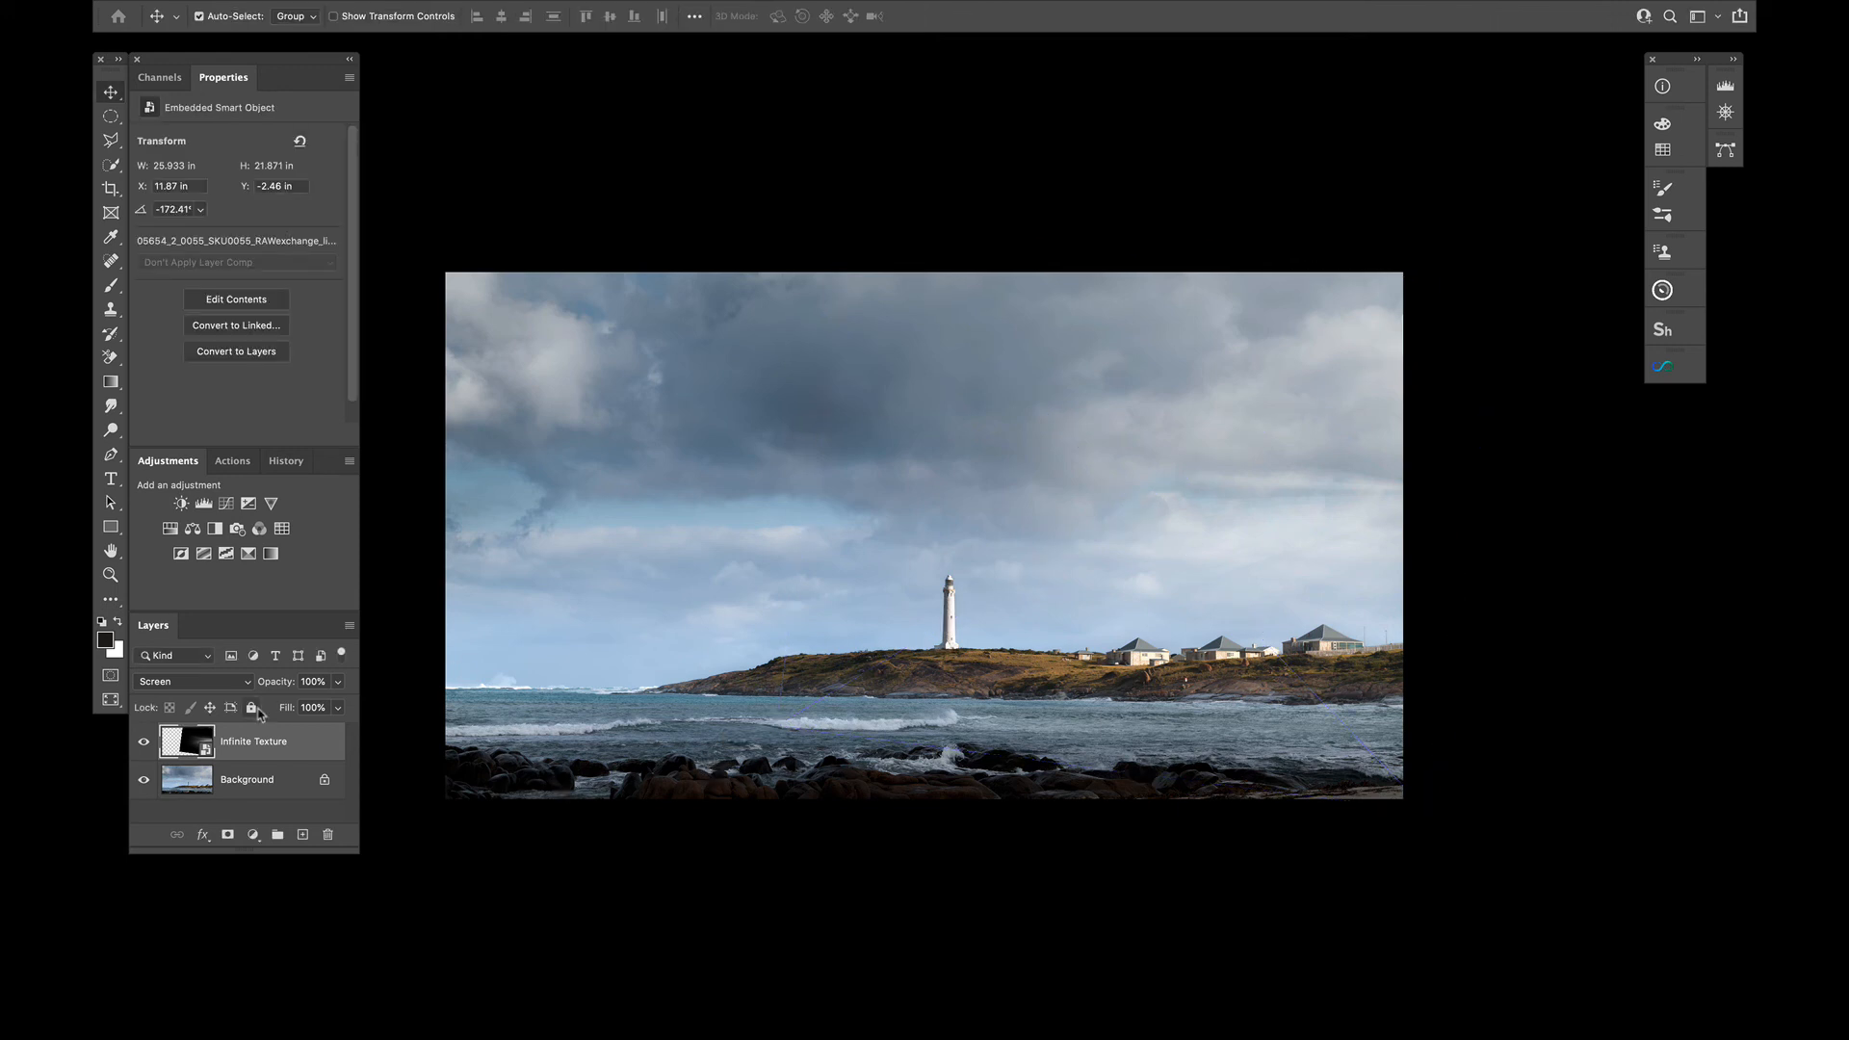
Compare the image with the light-ray texture layer hidden and shown
click(145, 742)
click(144, 744)
click(144, 743)
click(144, 743)
Nudge the light-ray texture slightly upward and rotate it to about -177.93°
drag(1376, 525, 1379, 516)
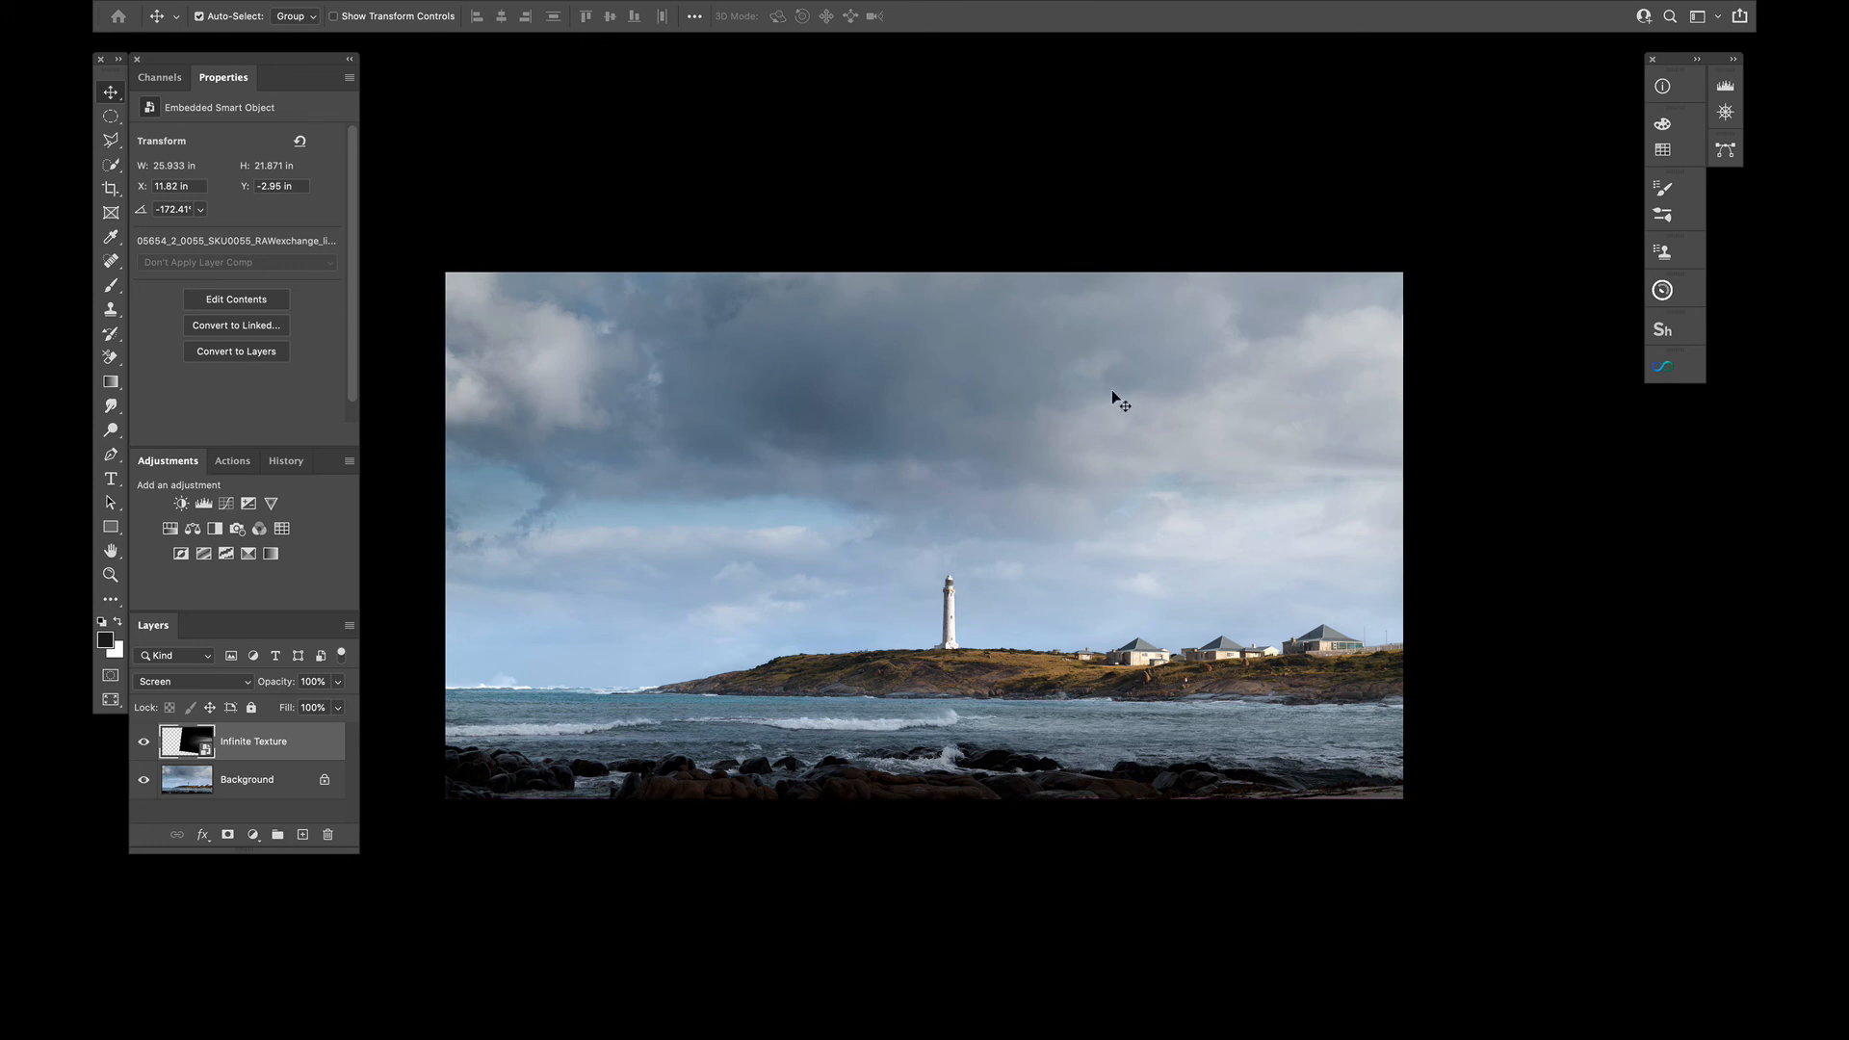
key(ctrl+t)
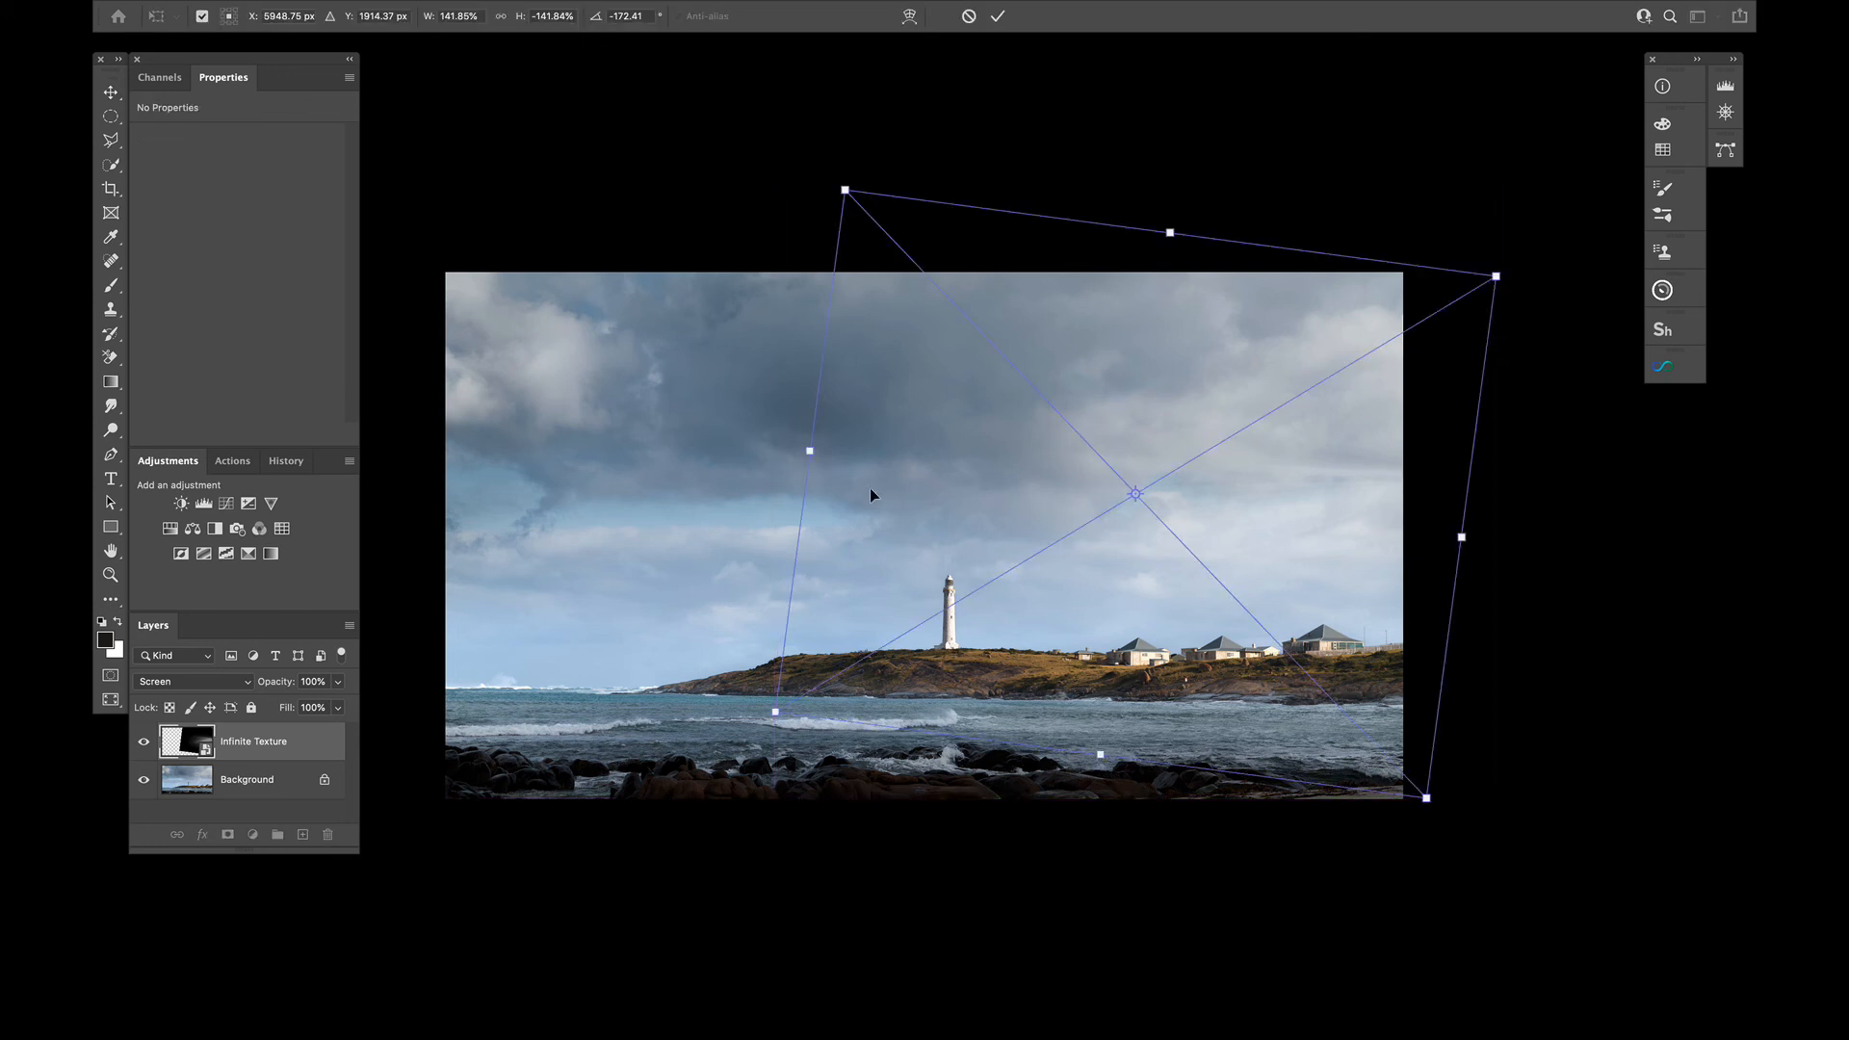
drag(717, 710, 730, 757)
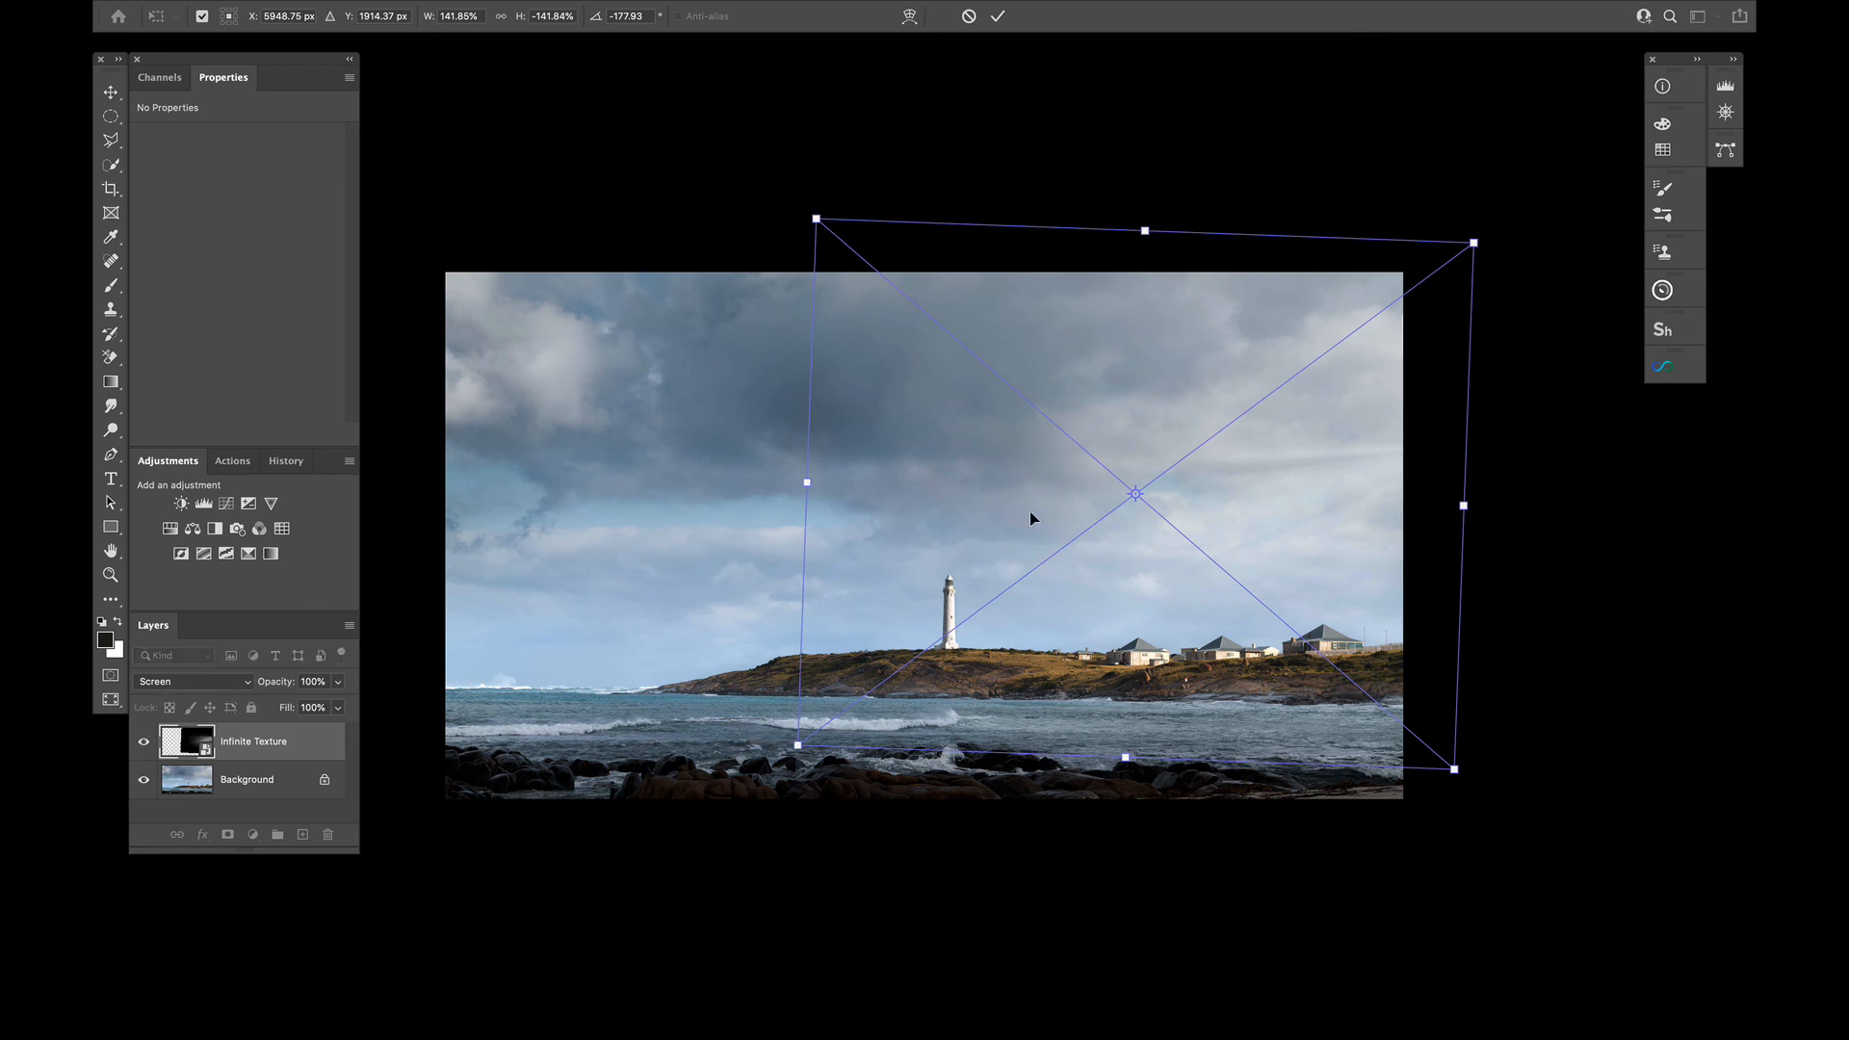
key(Return)
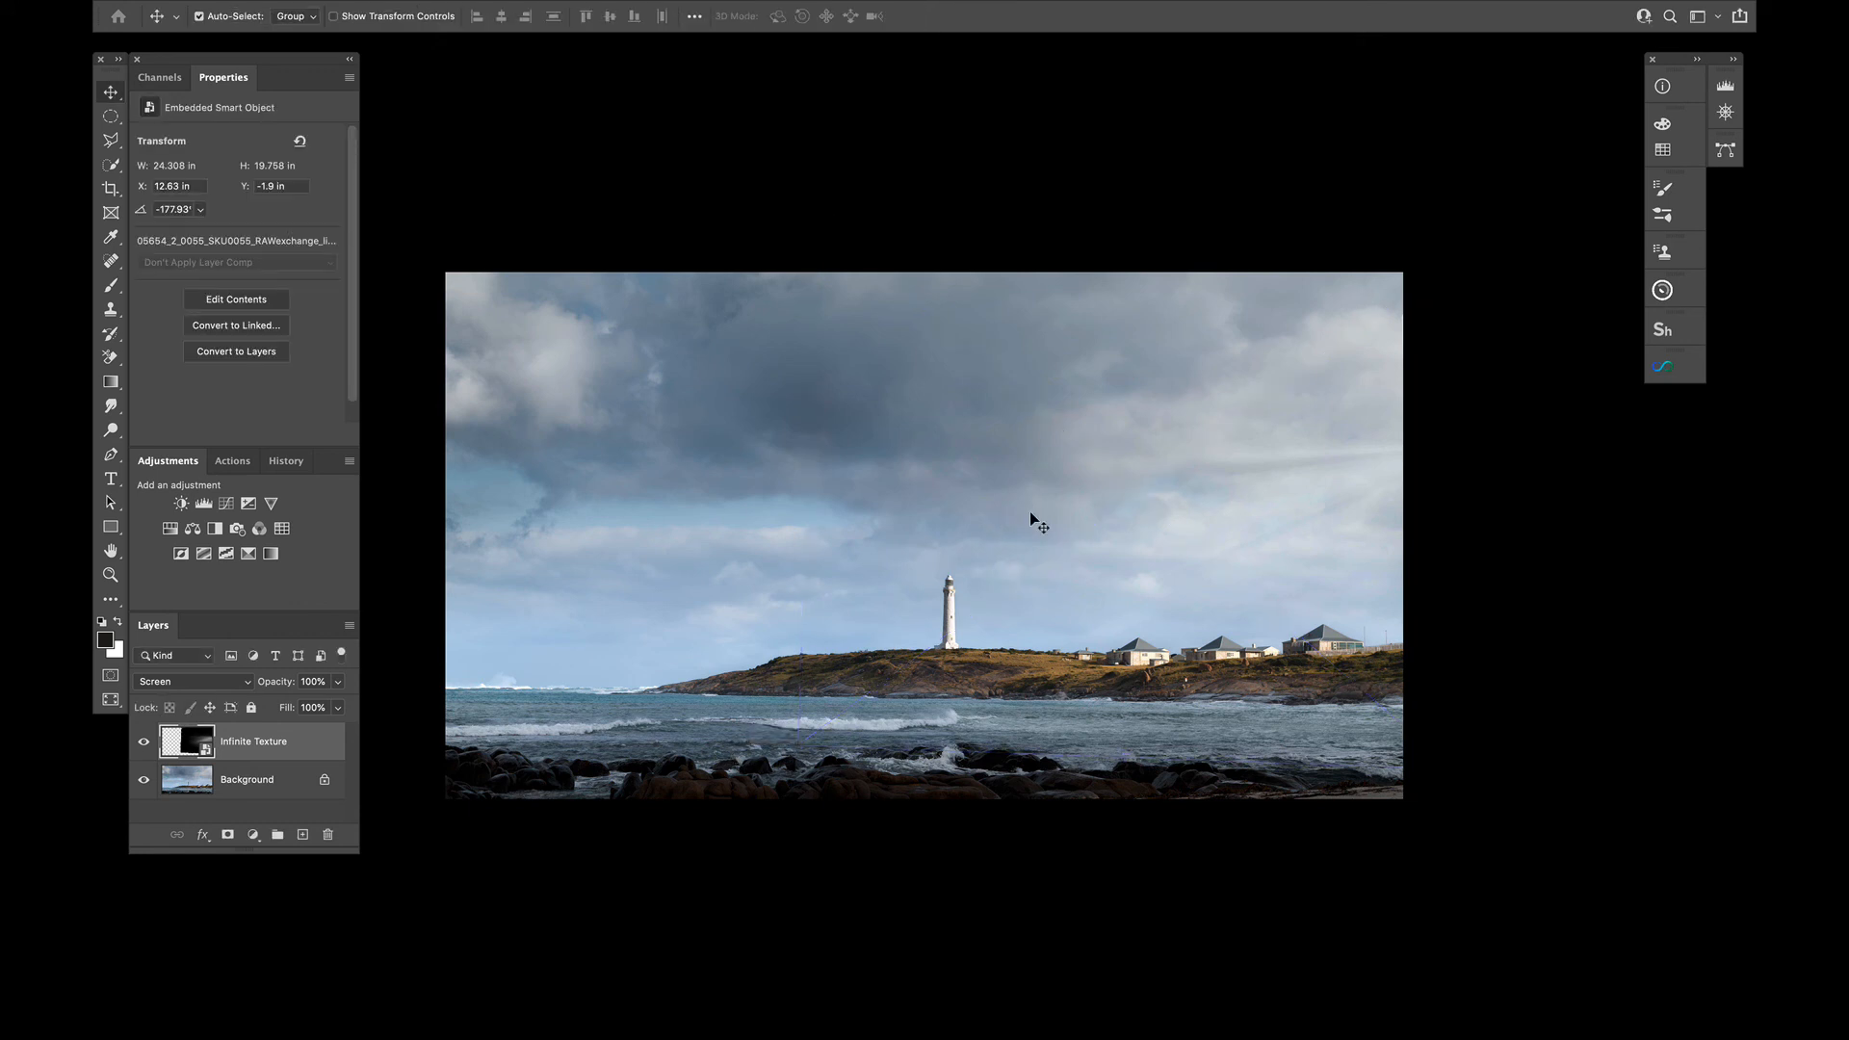
Soften the light-ray texture with a Gaussian Blur smart filter at a radius of 31.7 pixels
key(f)
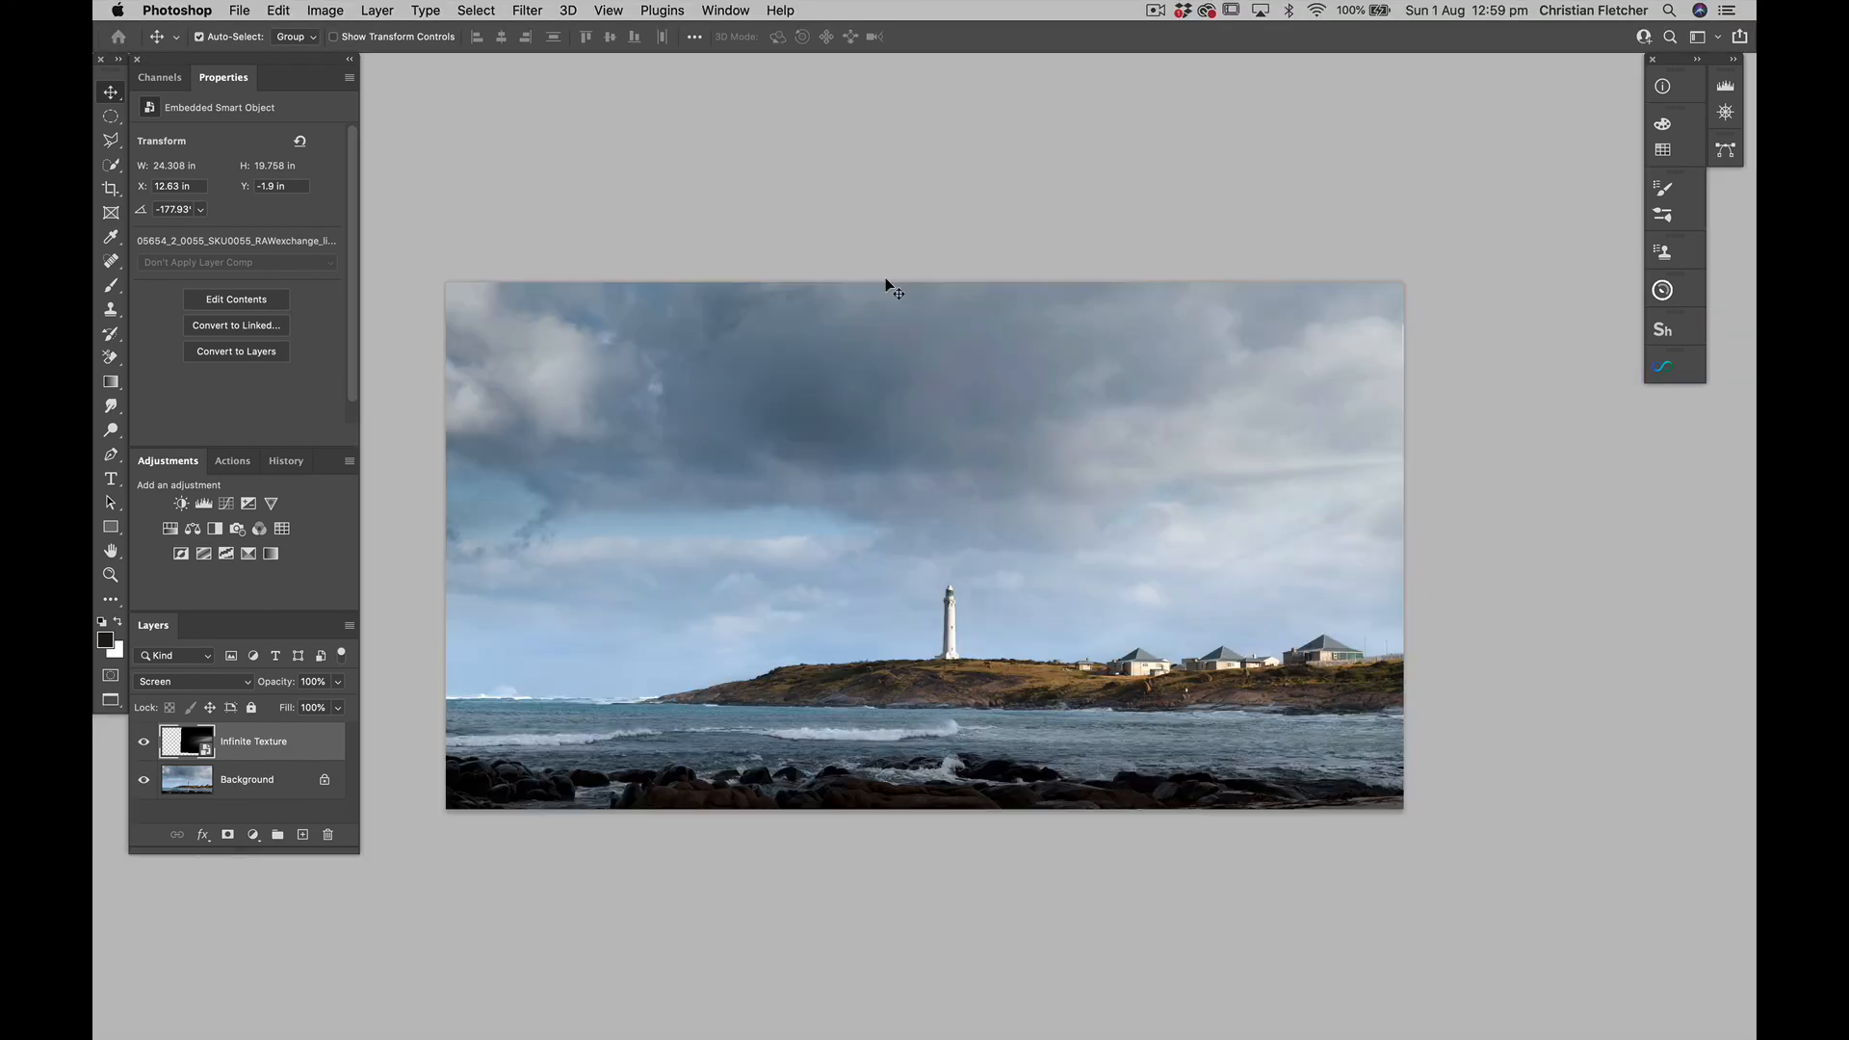
click(527, 11)
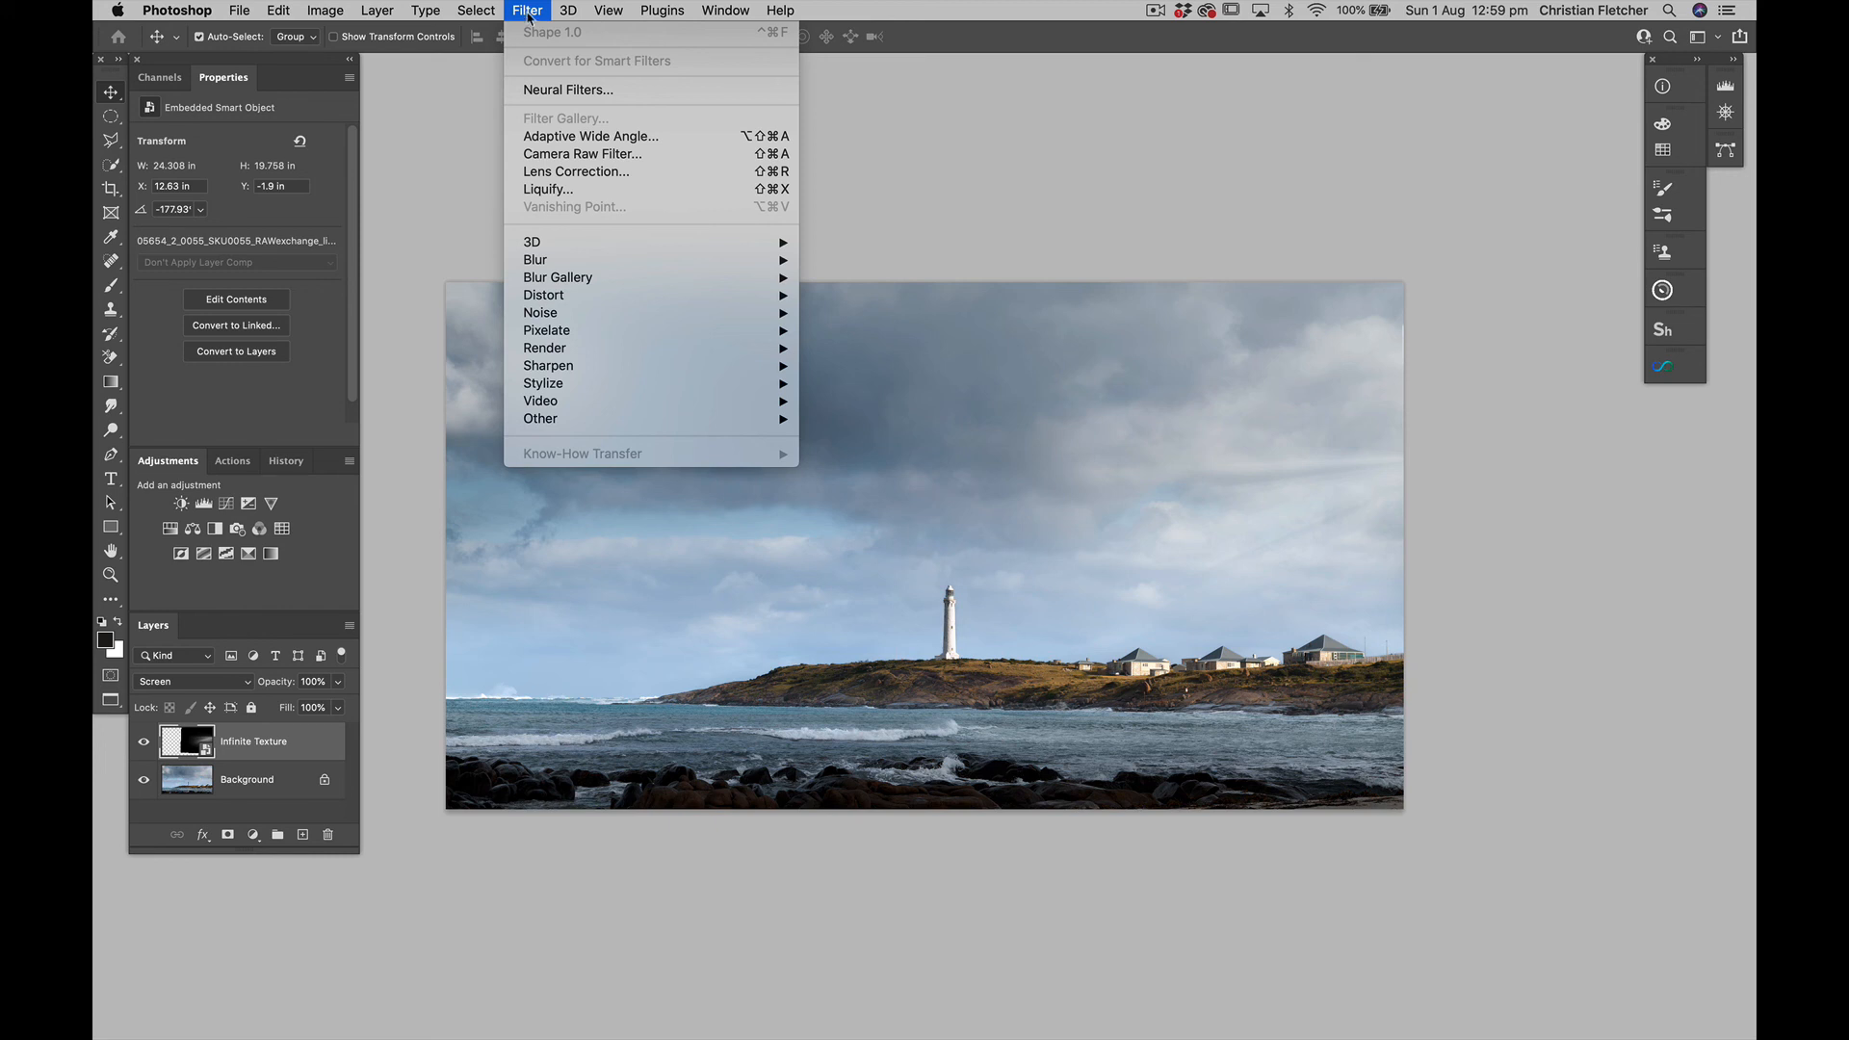
mouse_move(562, 260)
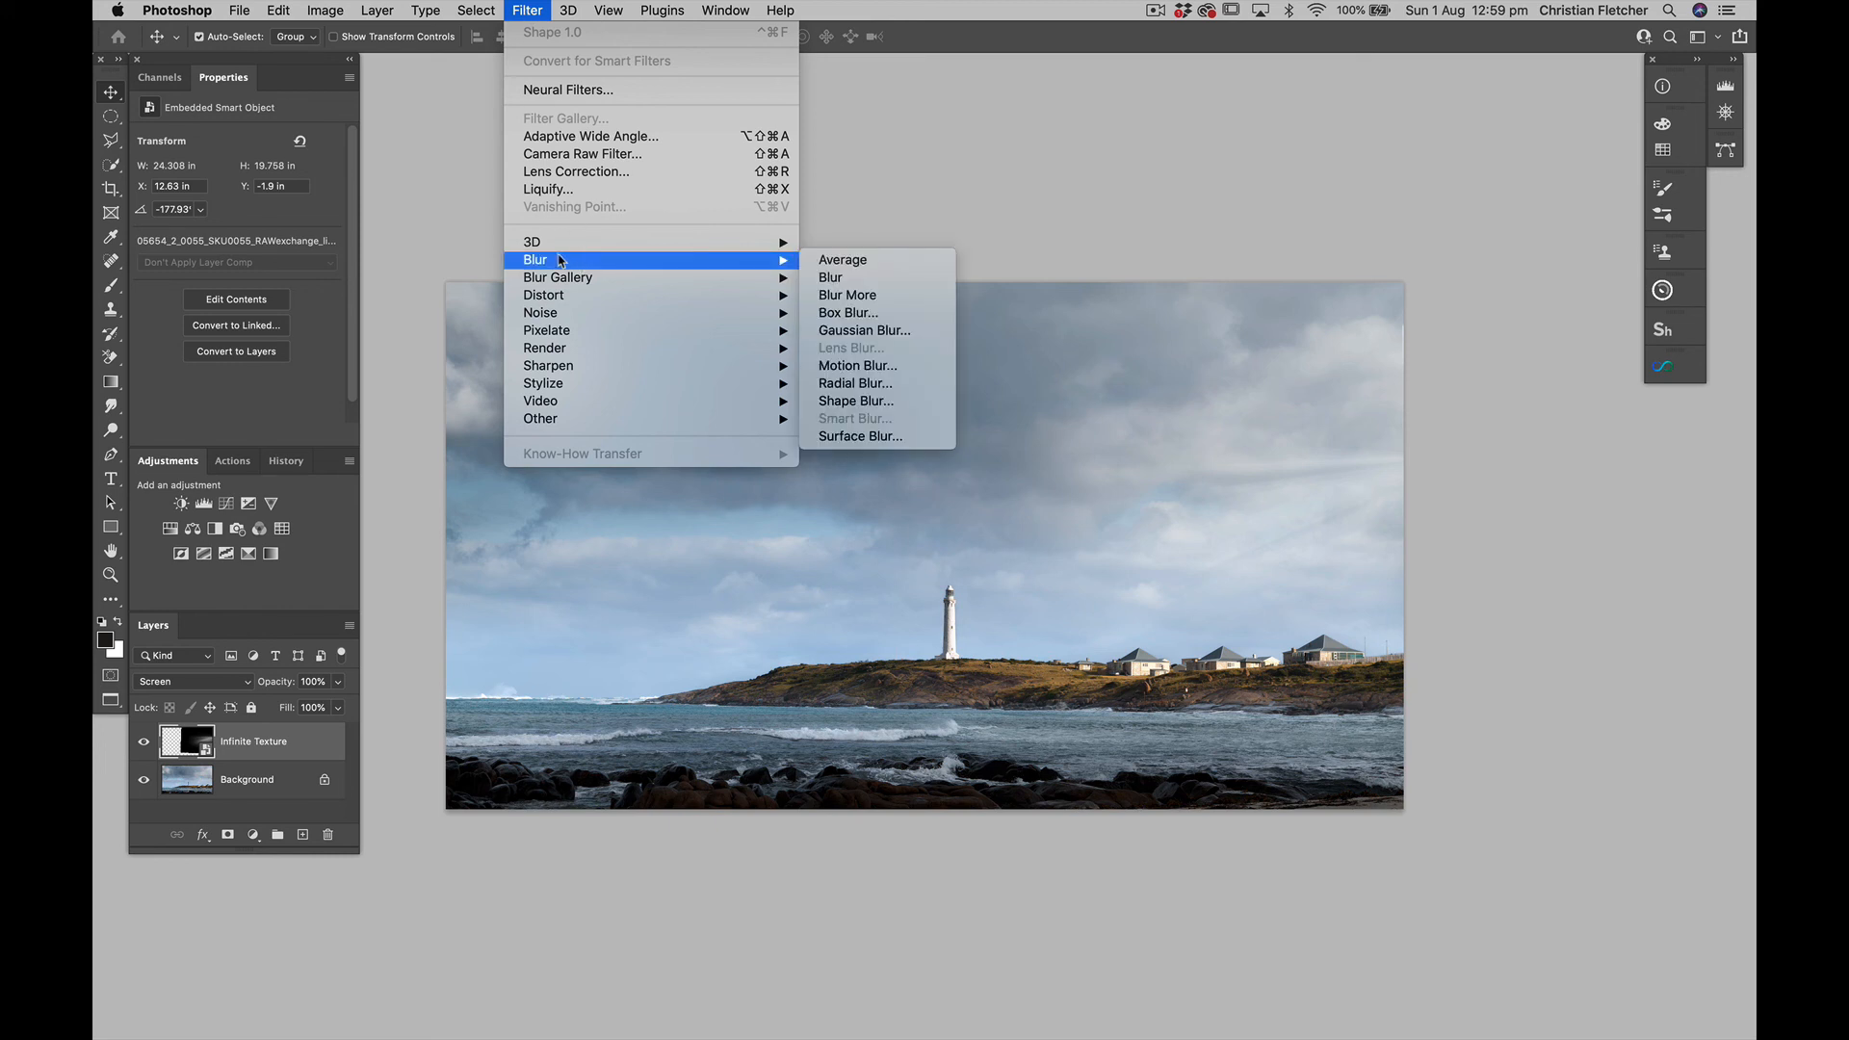
click(840, 330)
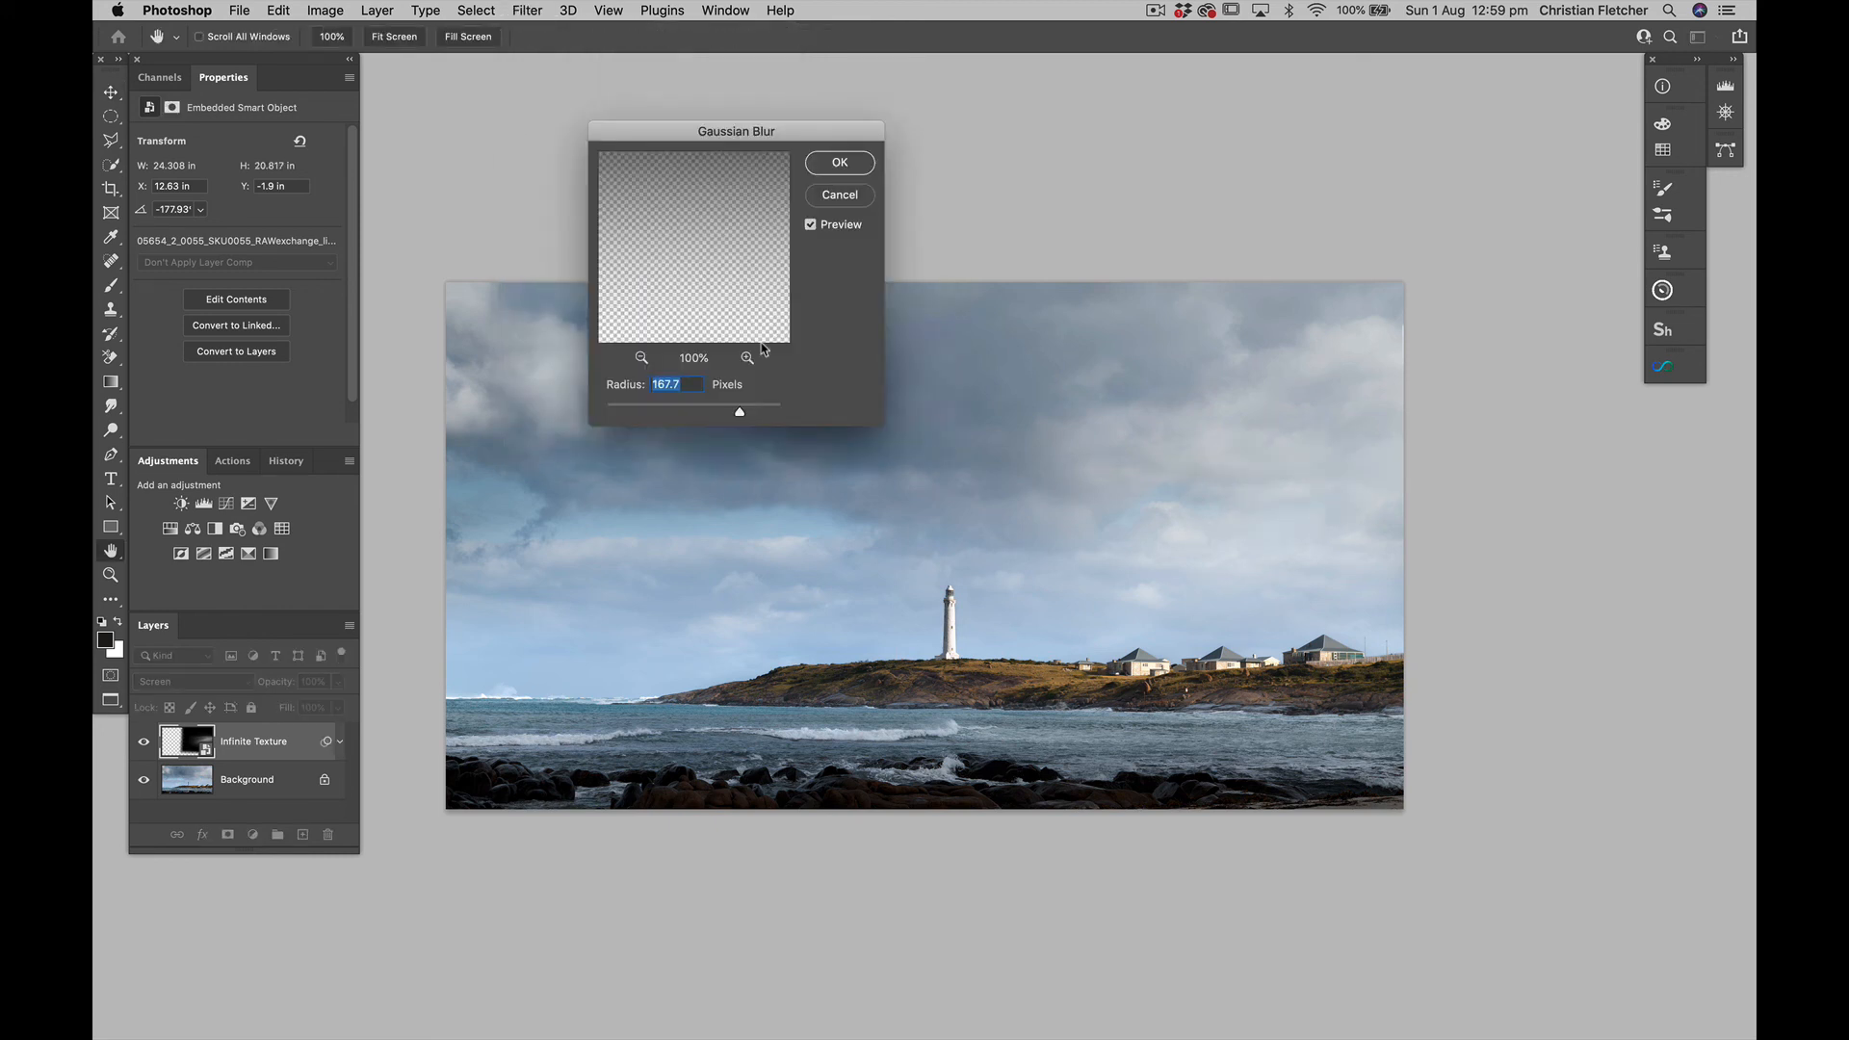
drag(739, 416, 692, 417)
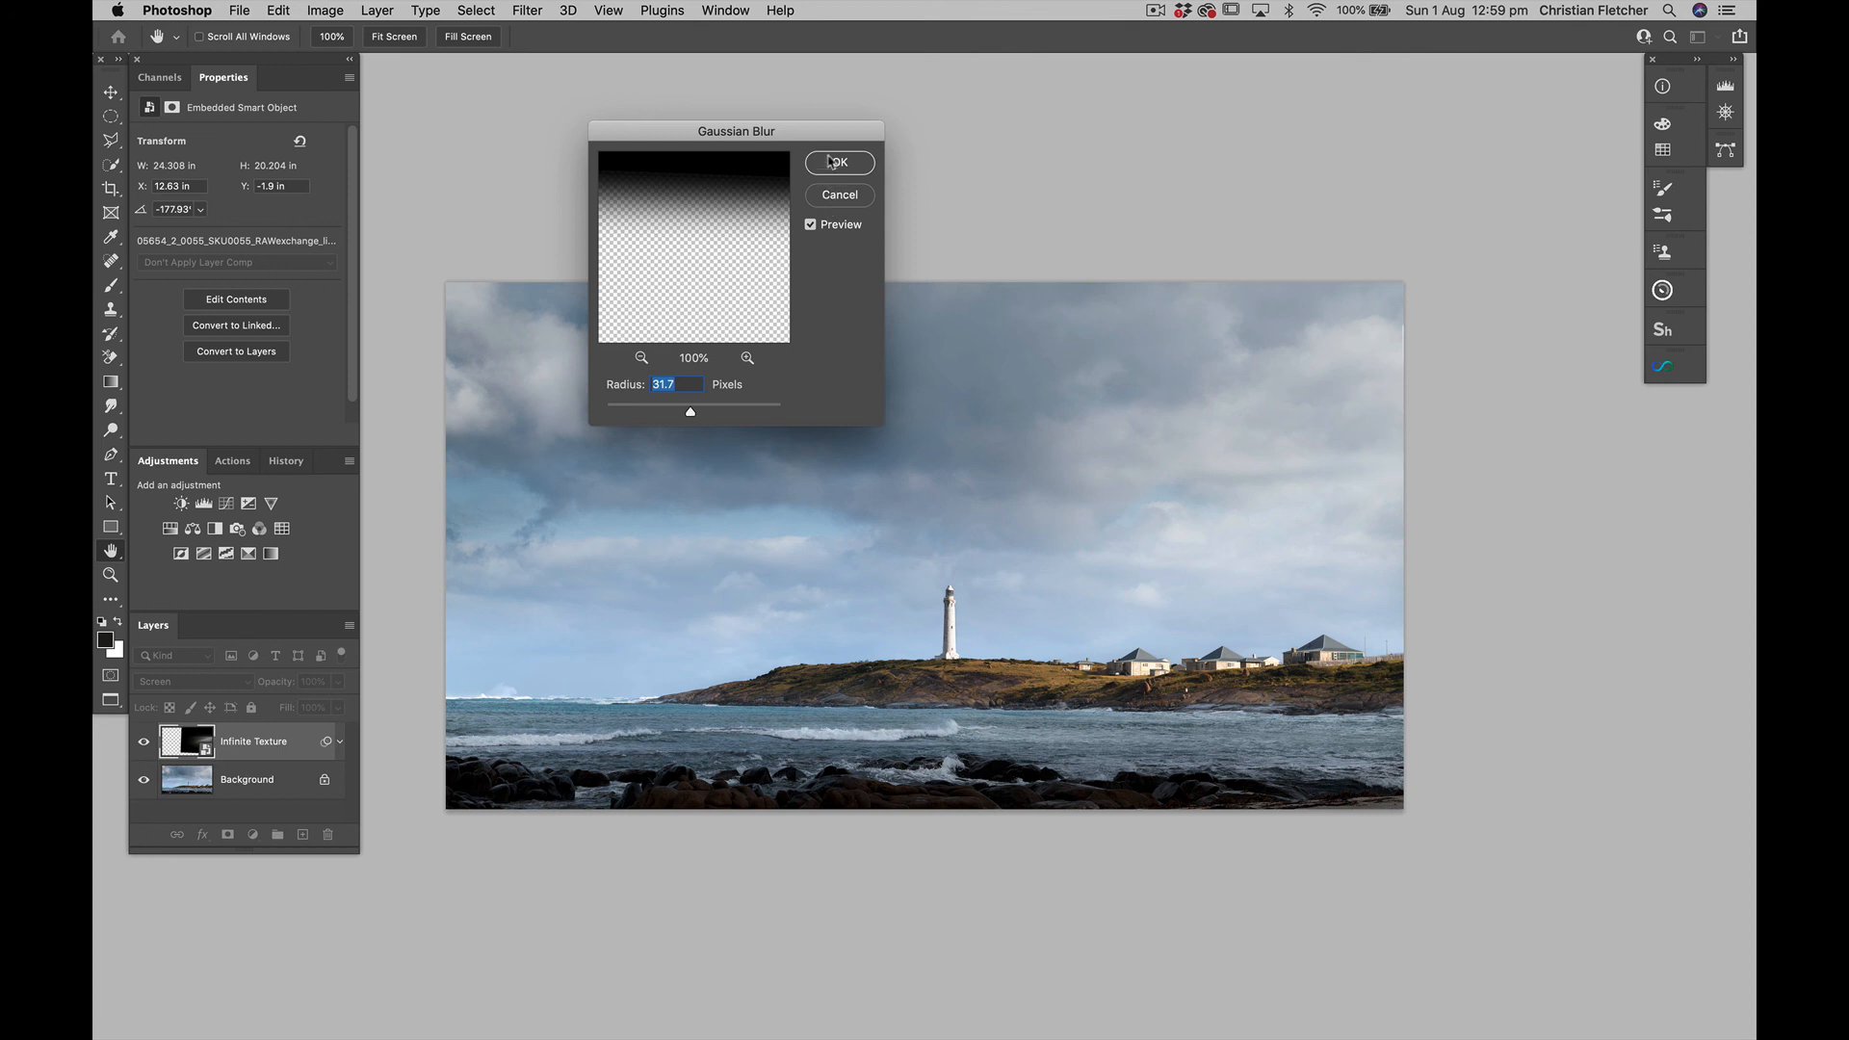
click(838, 161)
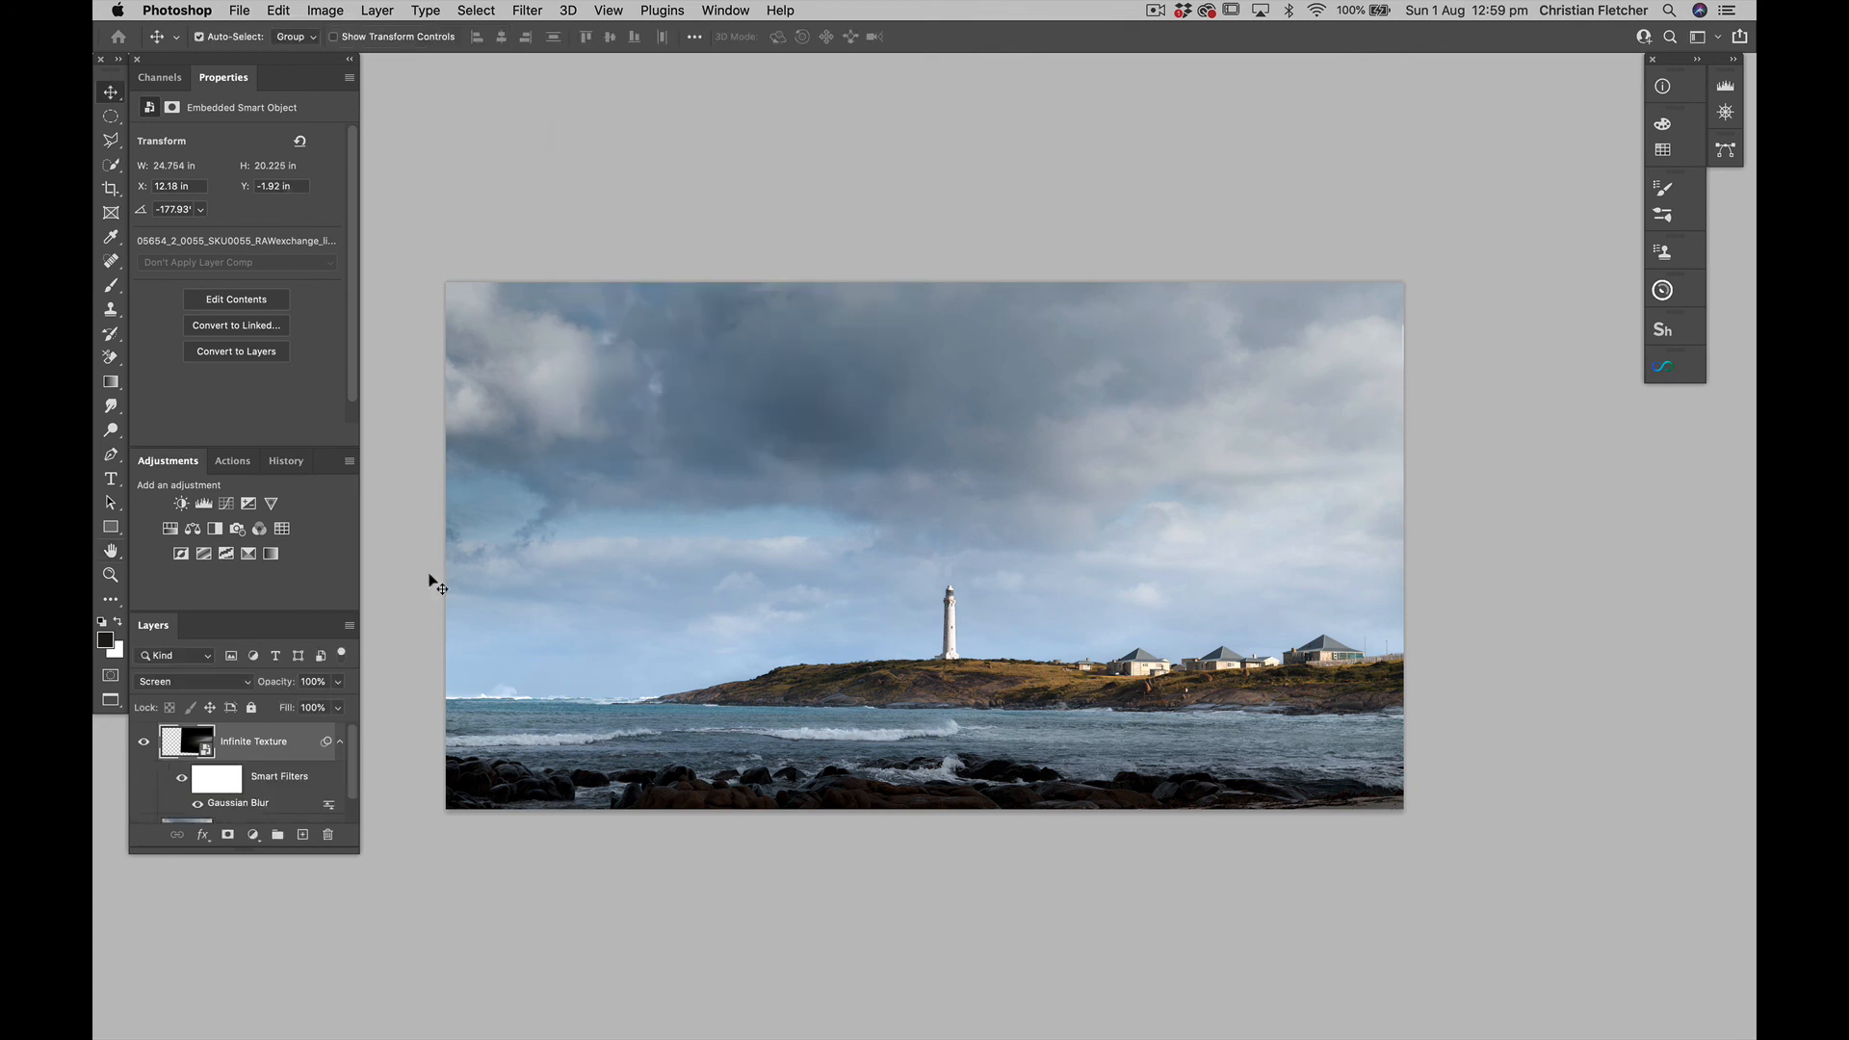
Compare the sky with the blurred light-ray texture layer hidden and shown
click(141, 743)
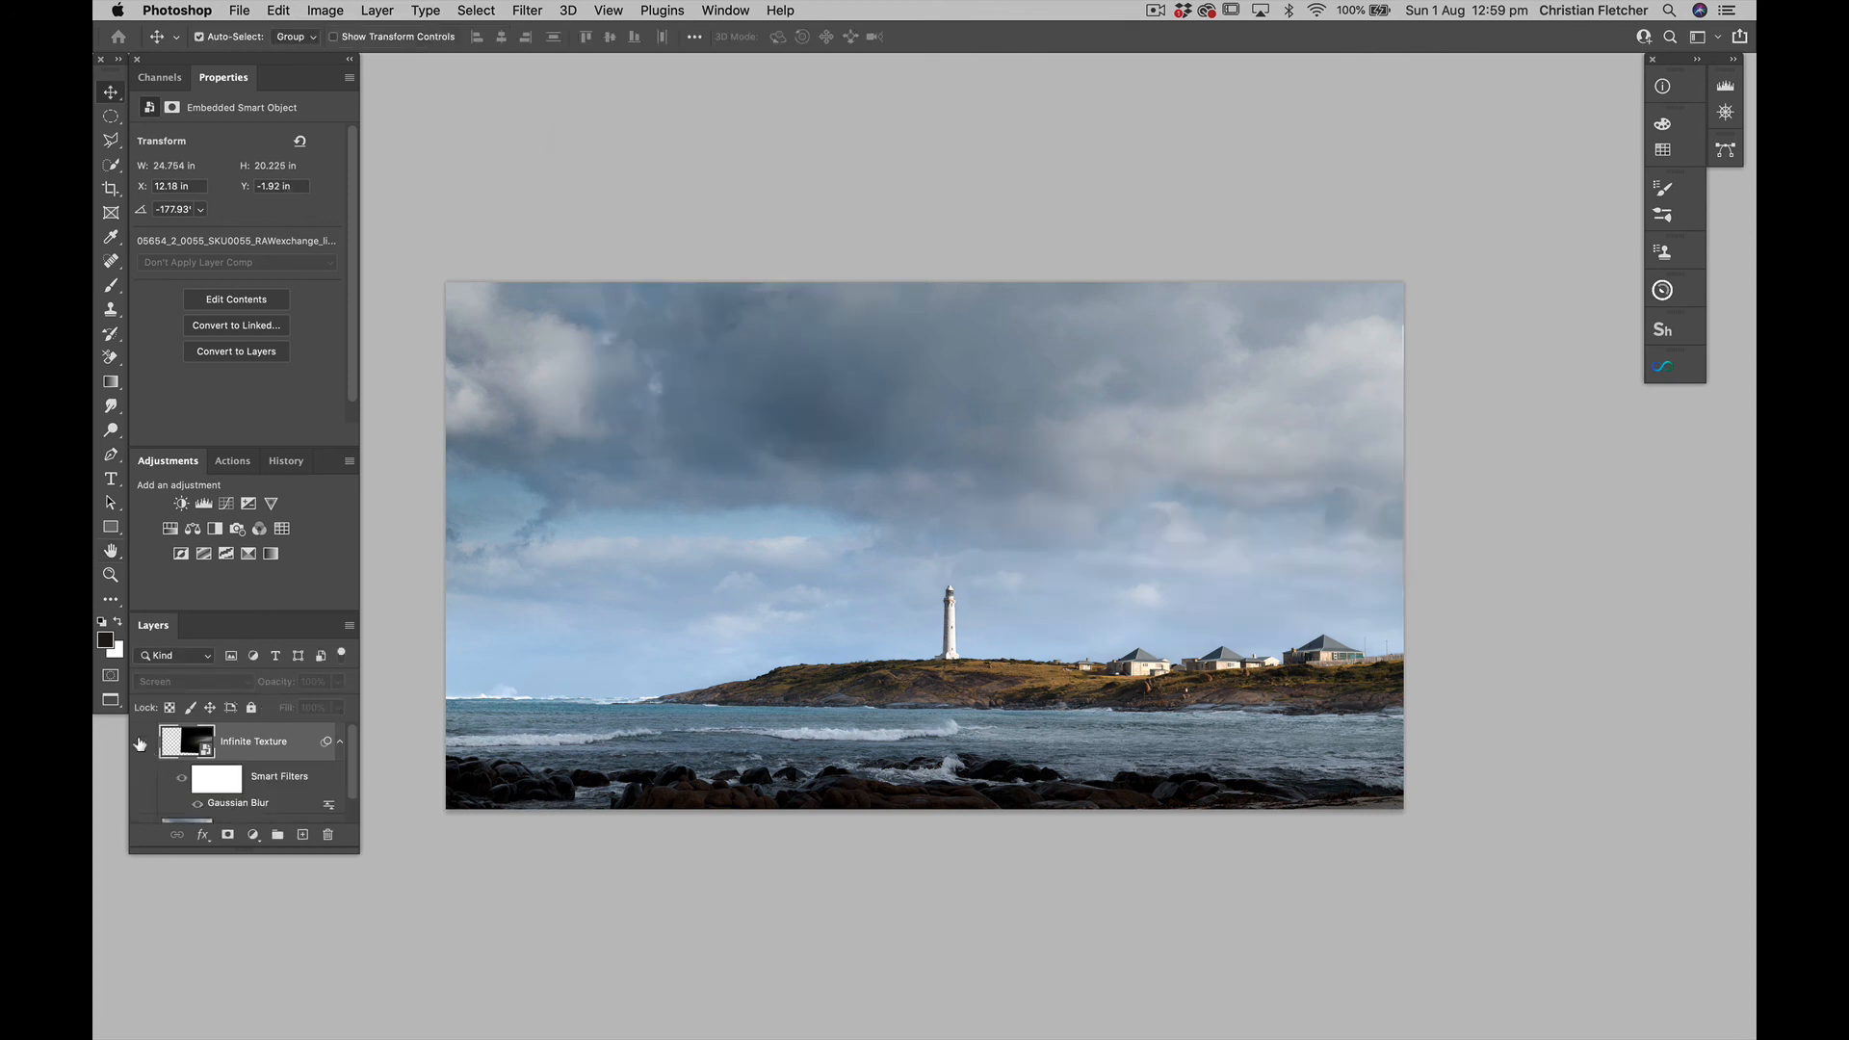
click(141, 743)
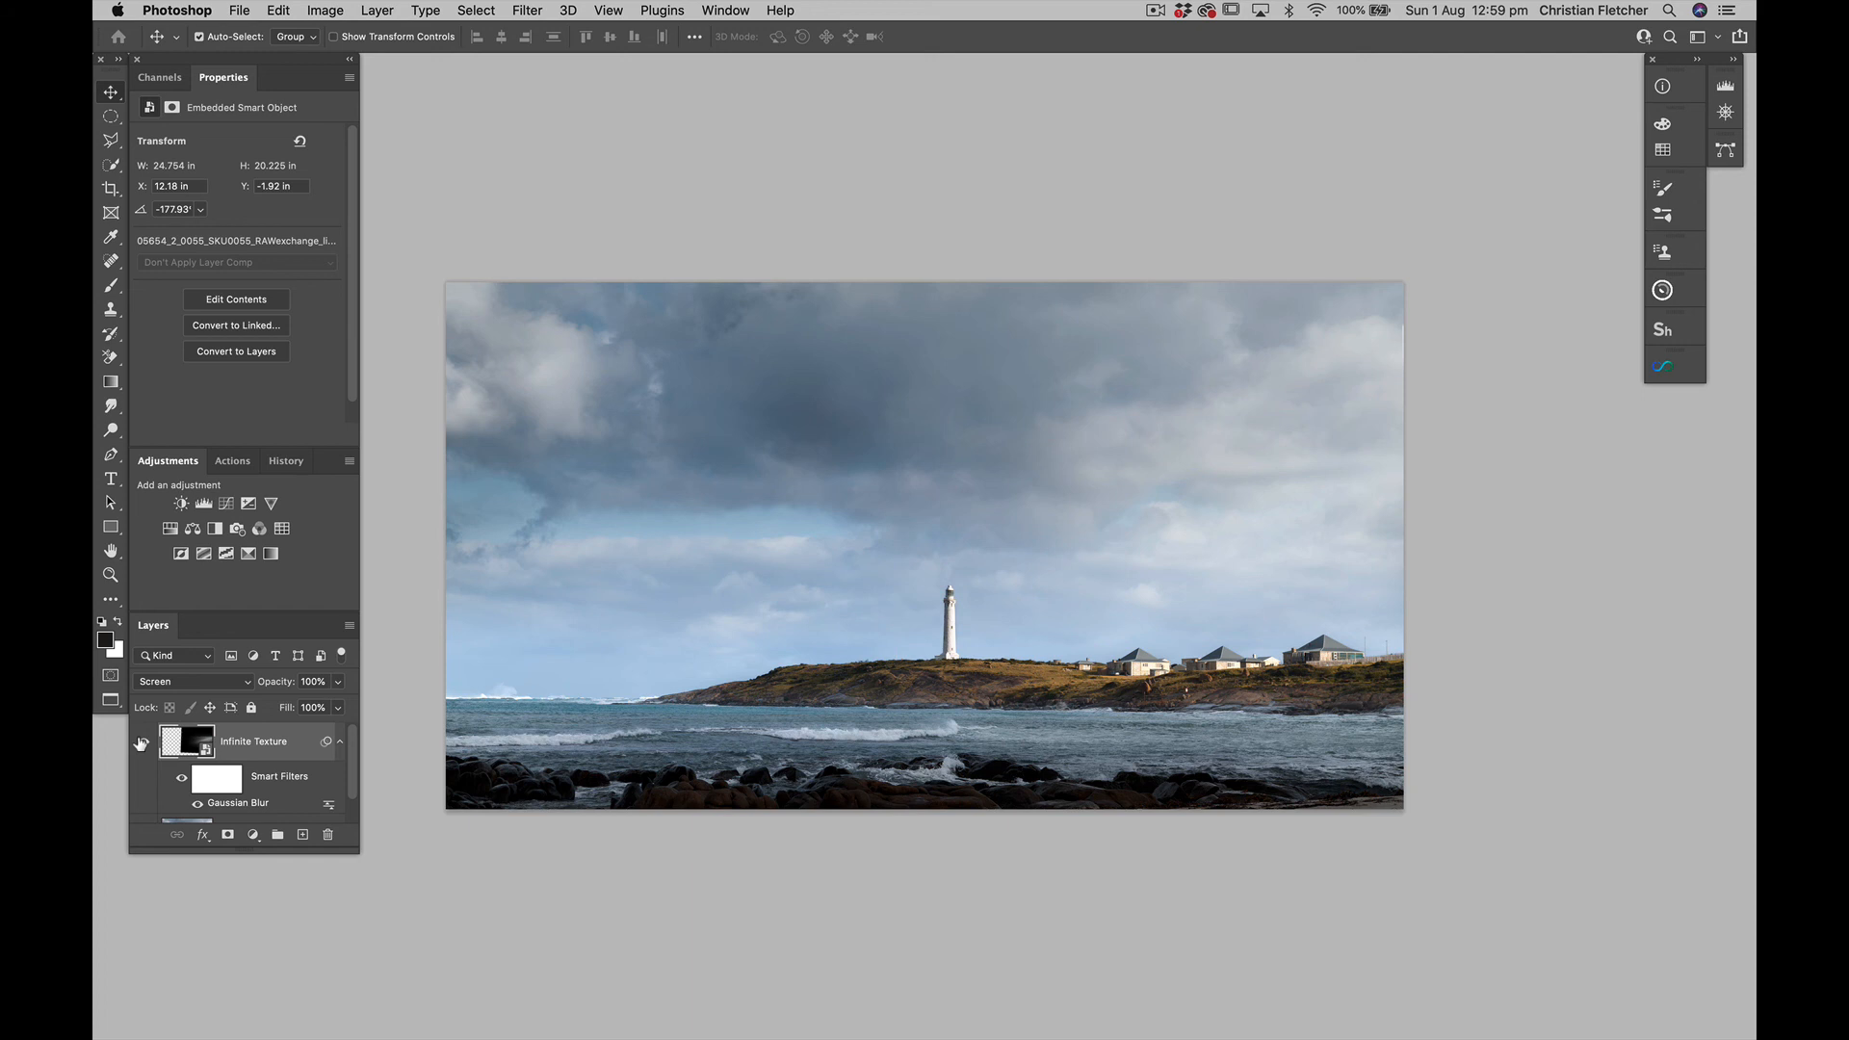
click(141, 744)
click(140, 744)
Distort the light-ray texture, moving its upper-left corner down and outward, upper-right corner upward and lower-right corner outward
key(super+t)
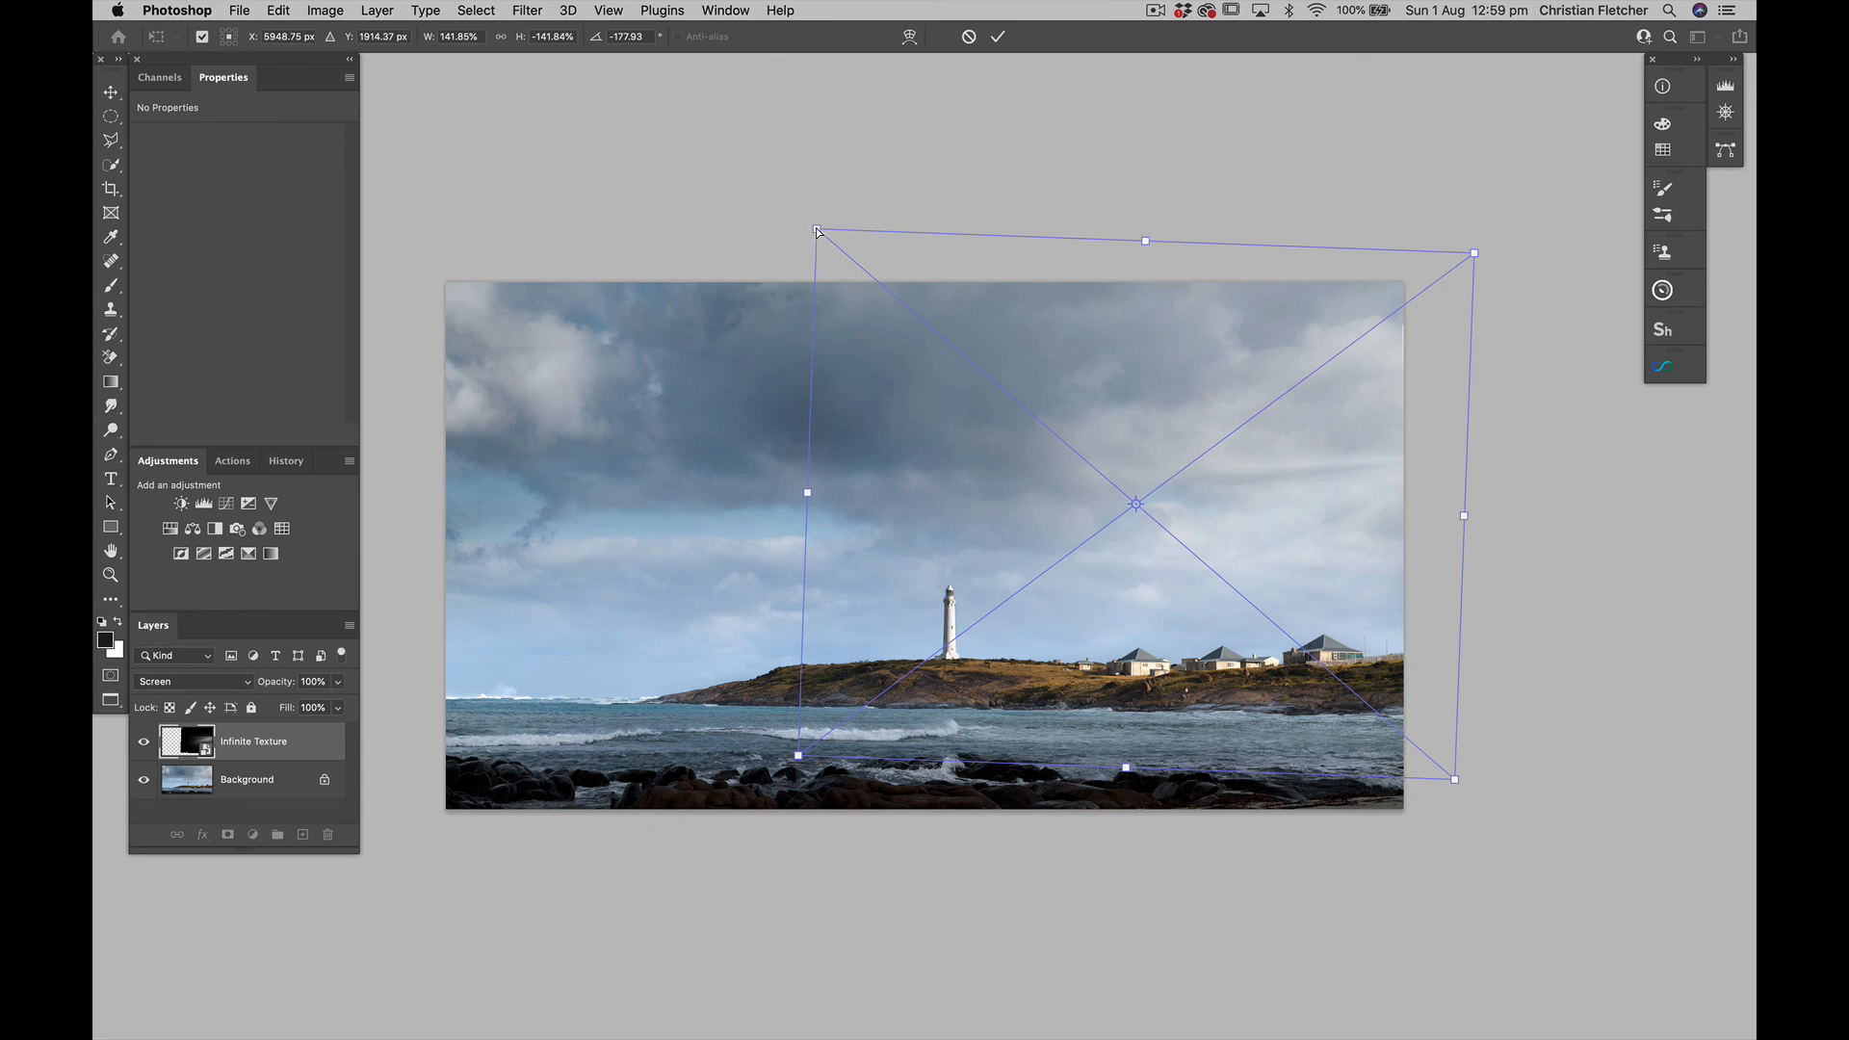
drag(819, 231, 729, 322)
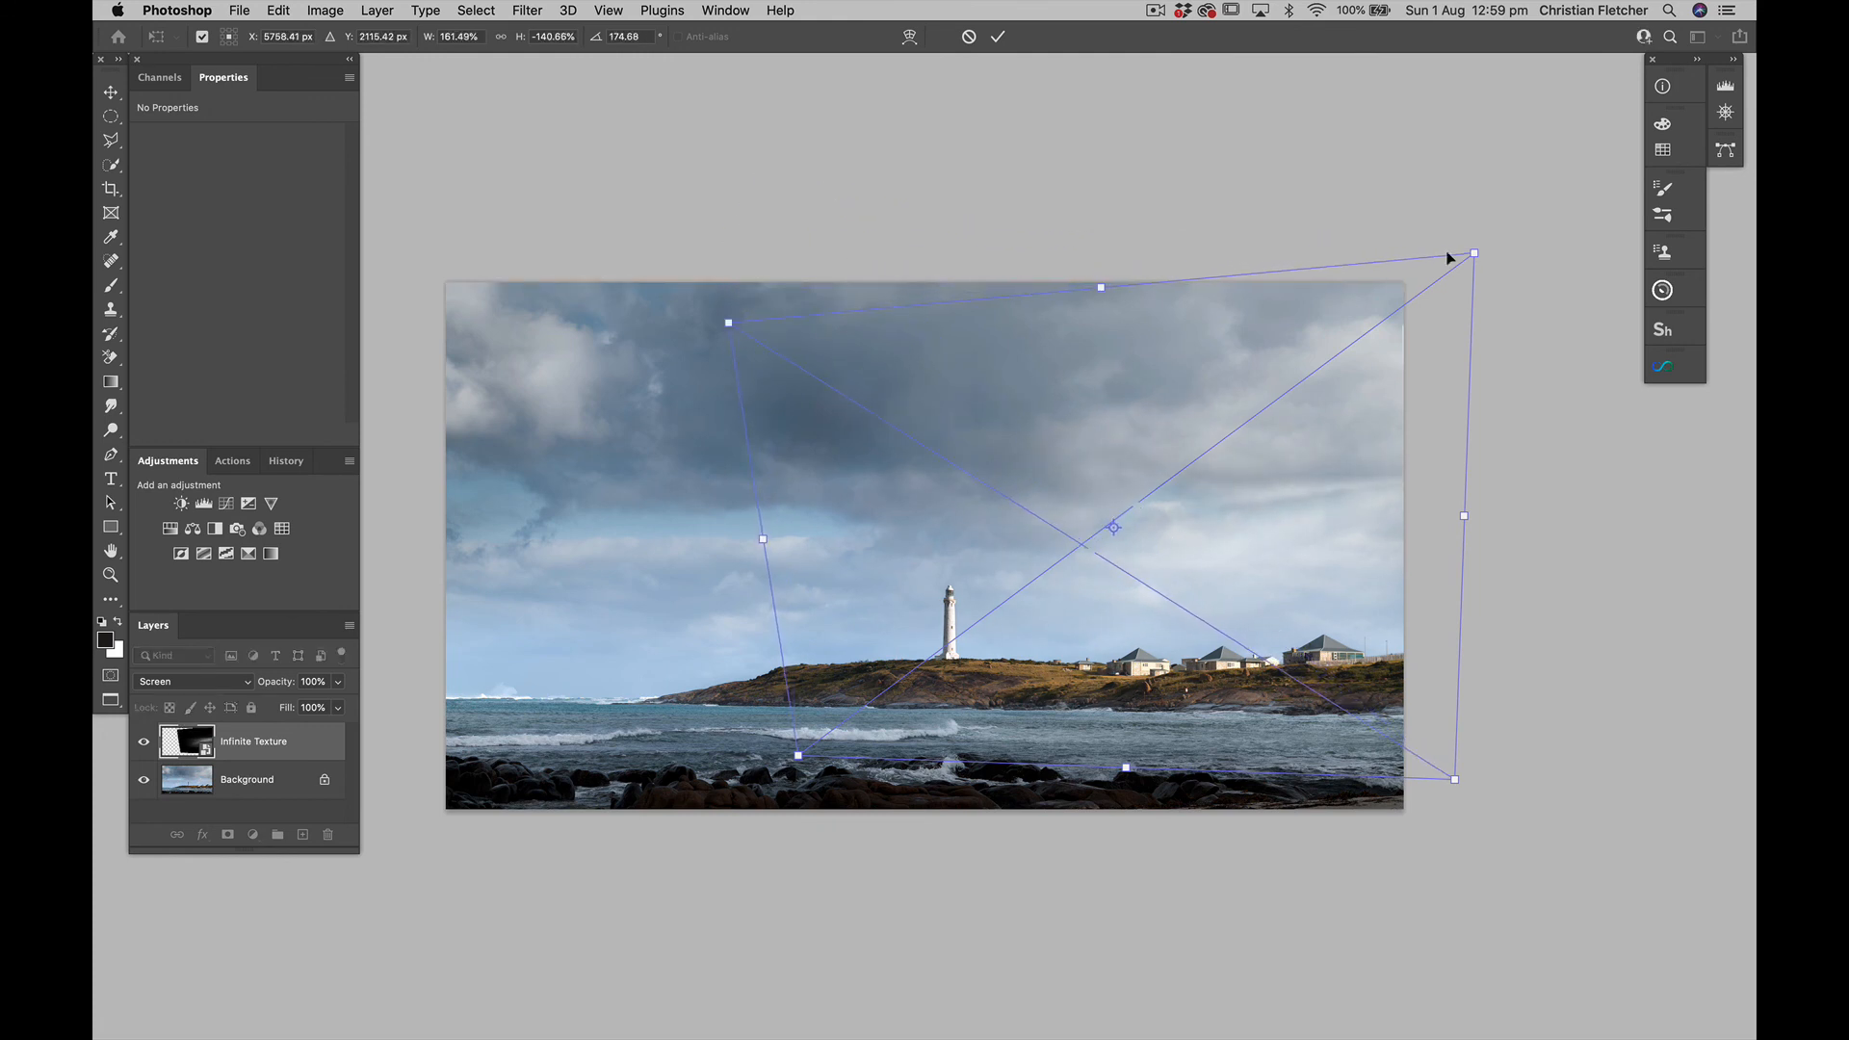
drag(1473, 251, 1438, 159)
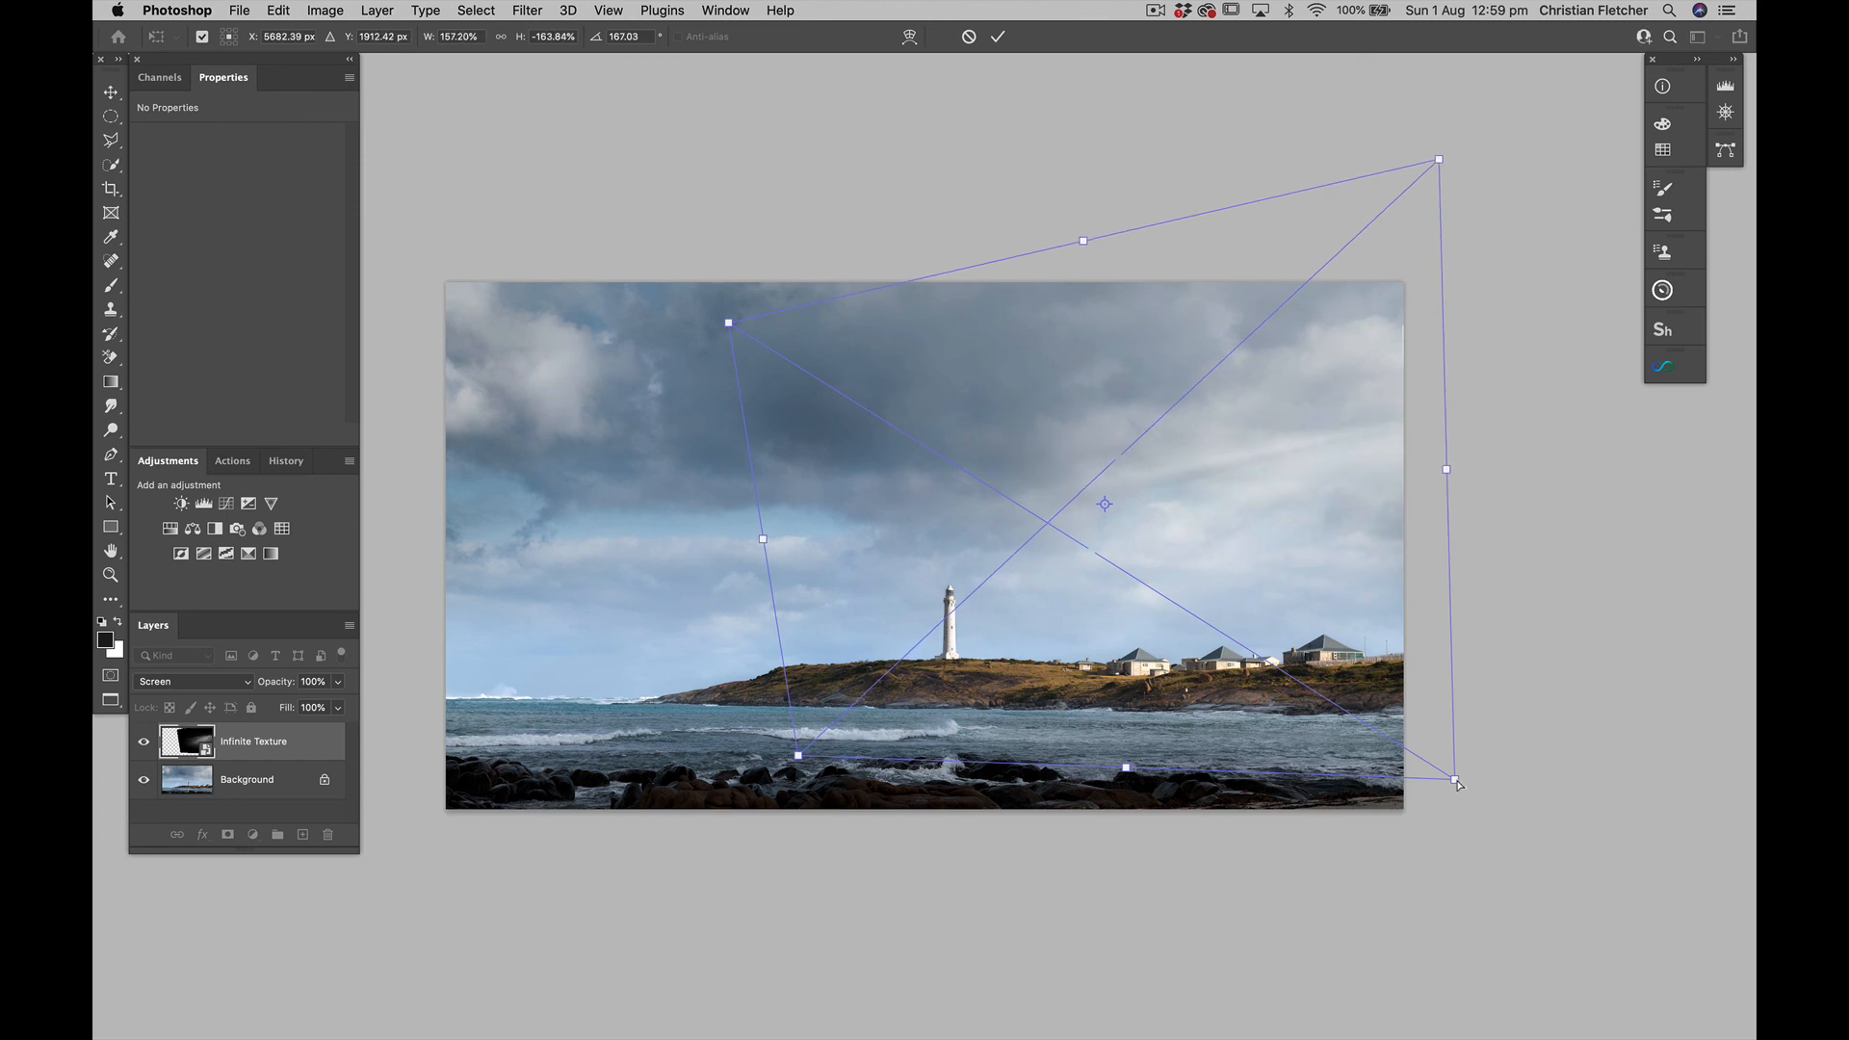
drag(1457, 785, 1494, 818)
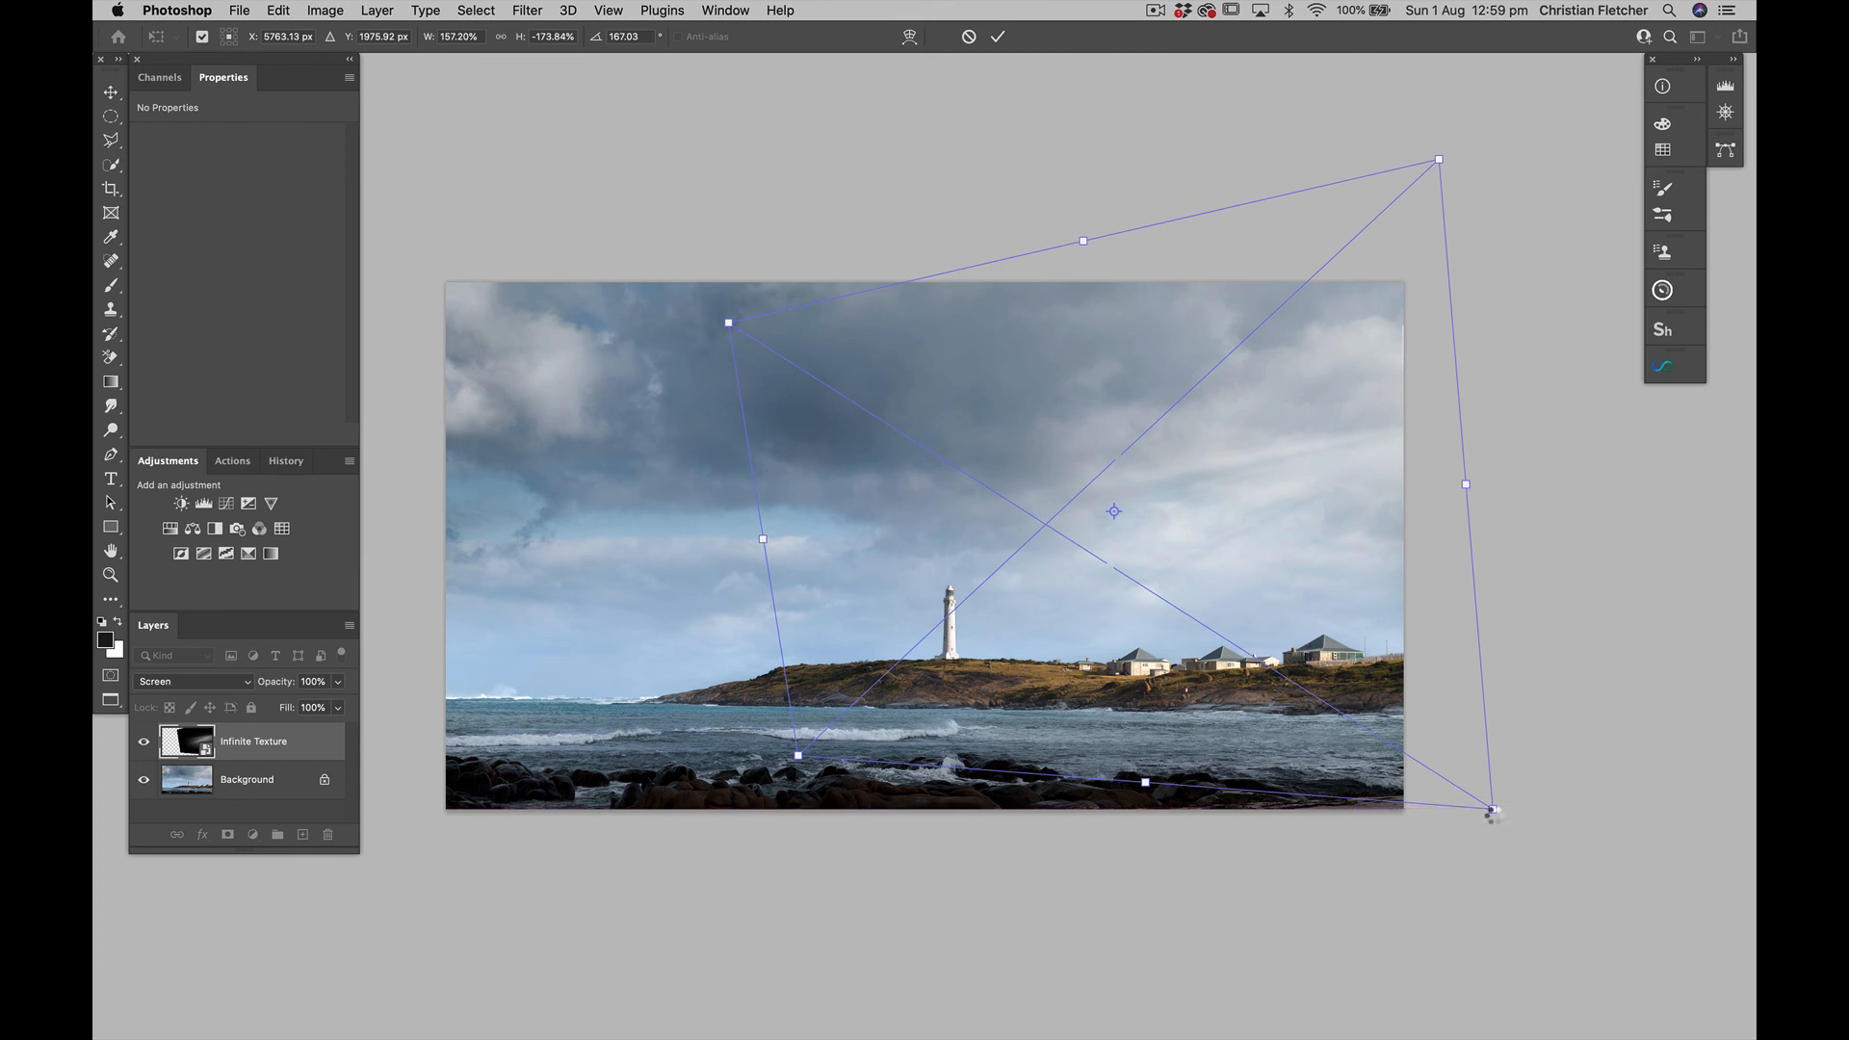
key(Return)
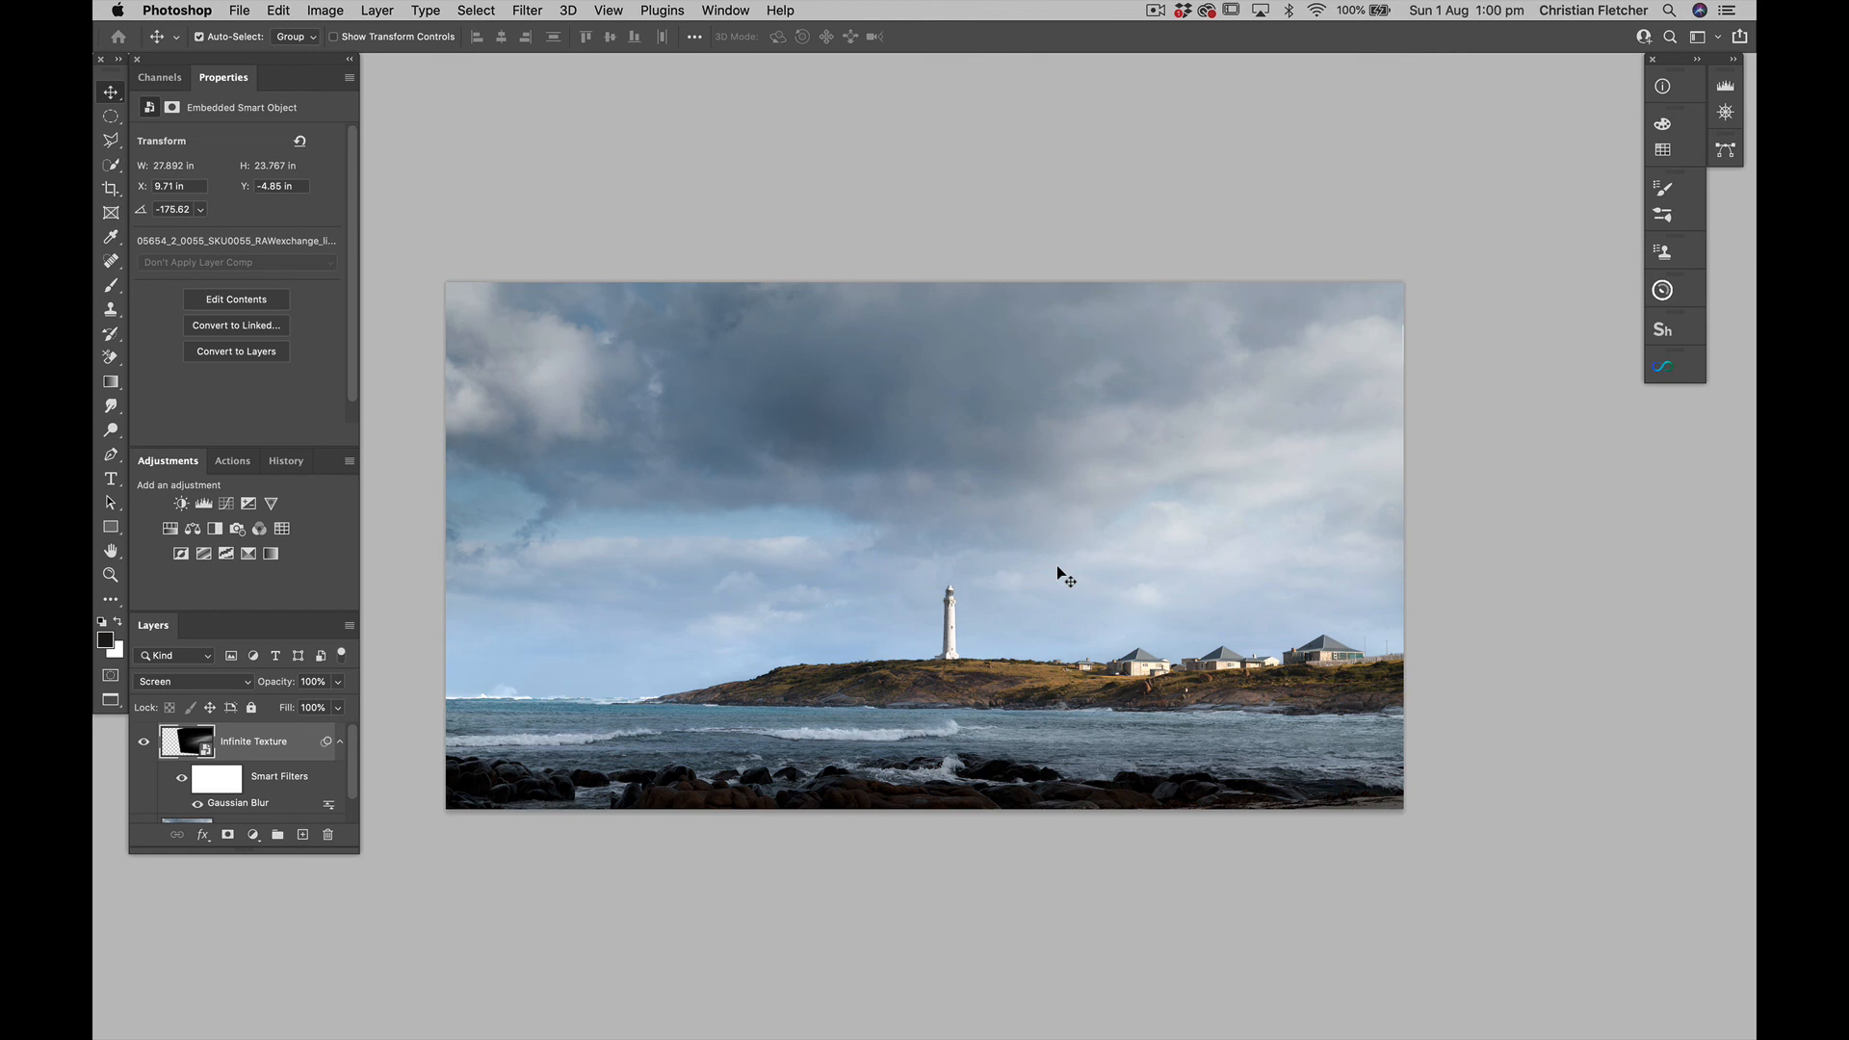
Compare the image with the distorted light-ray texture layer hidden and shown
click(143, 742)
click(144, 742)
click(144, 742)
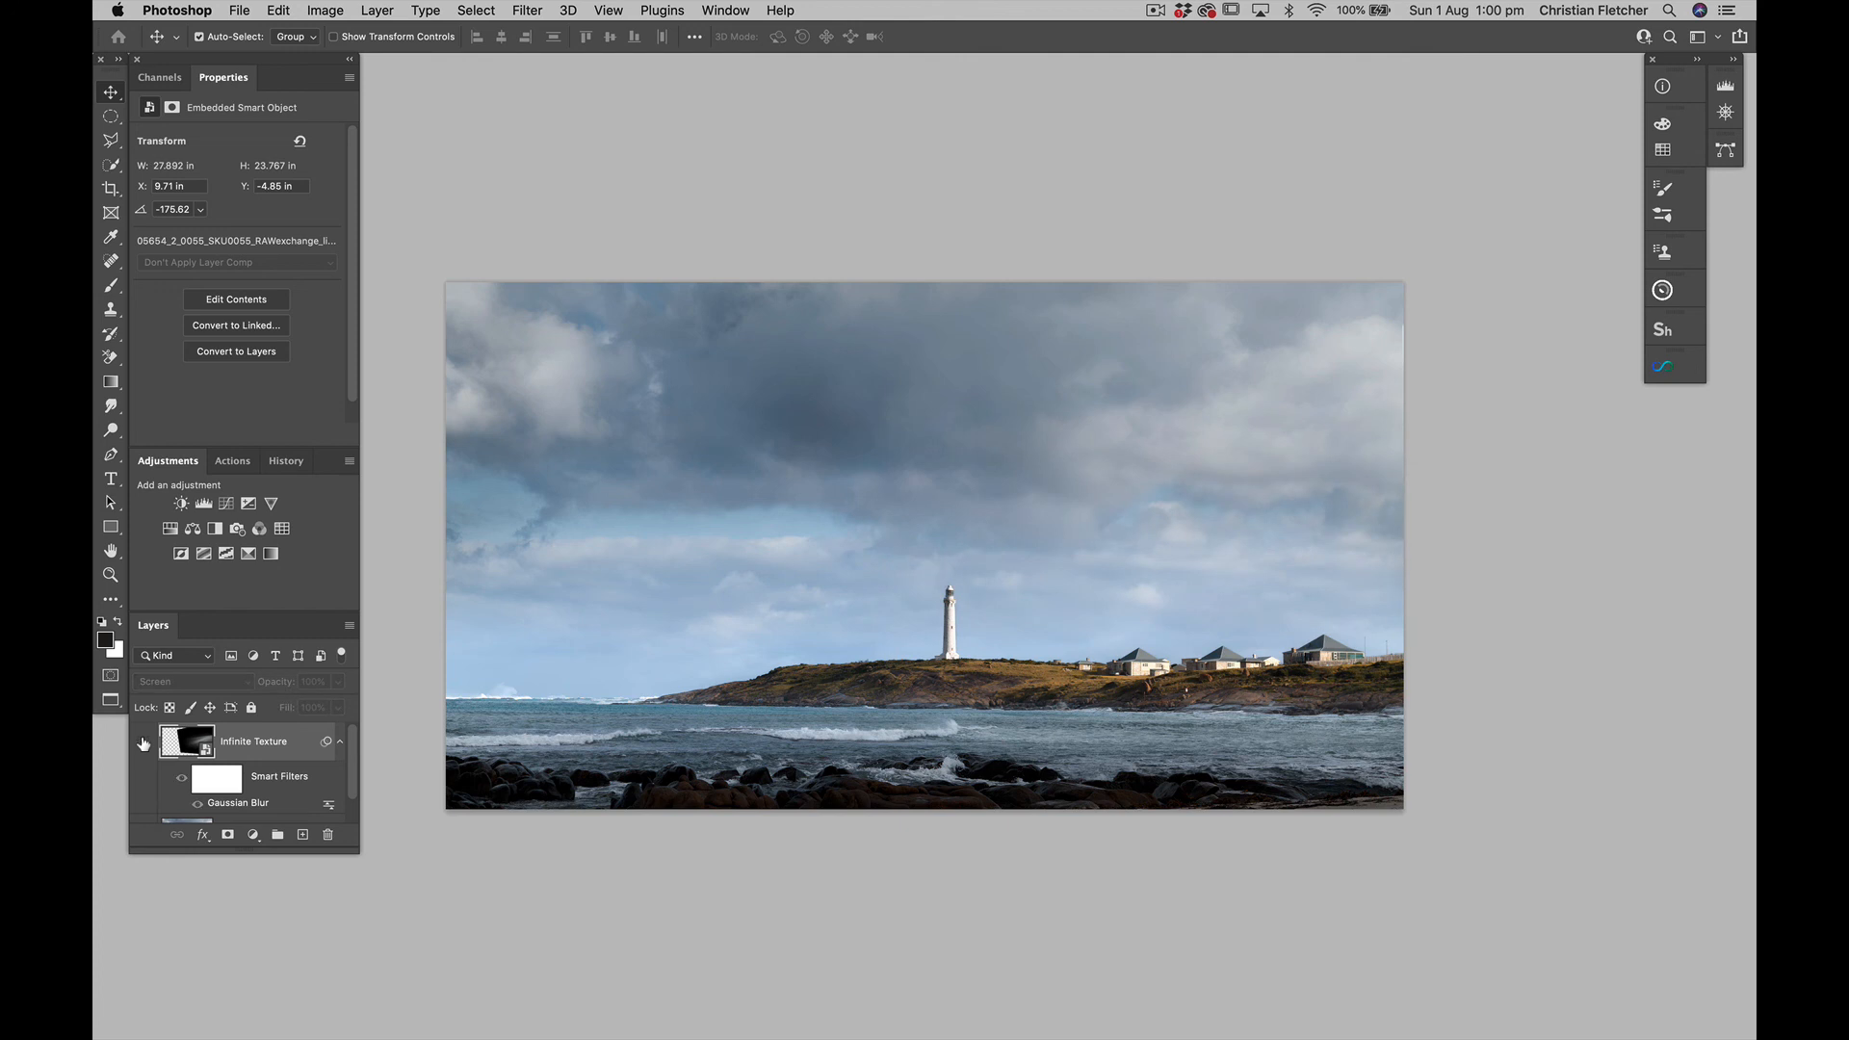
click(143, 742)
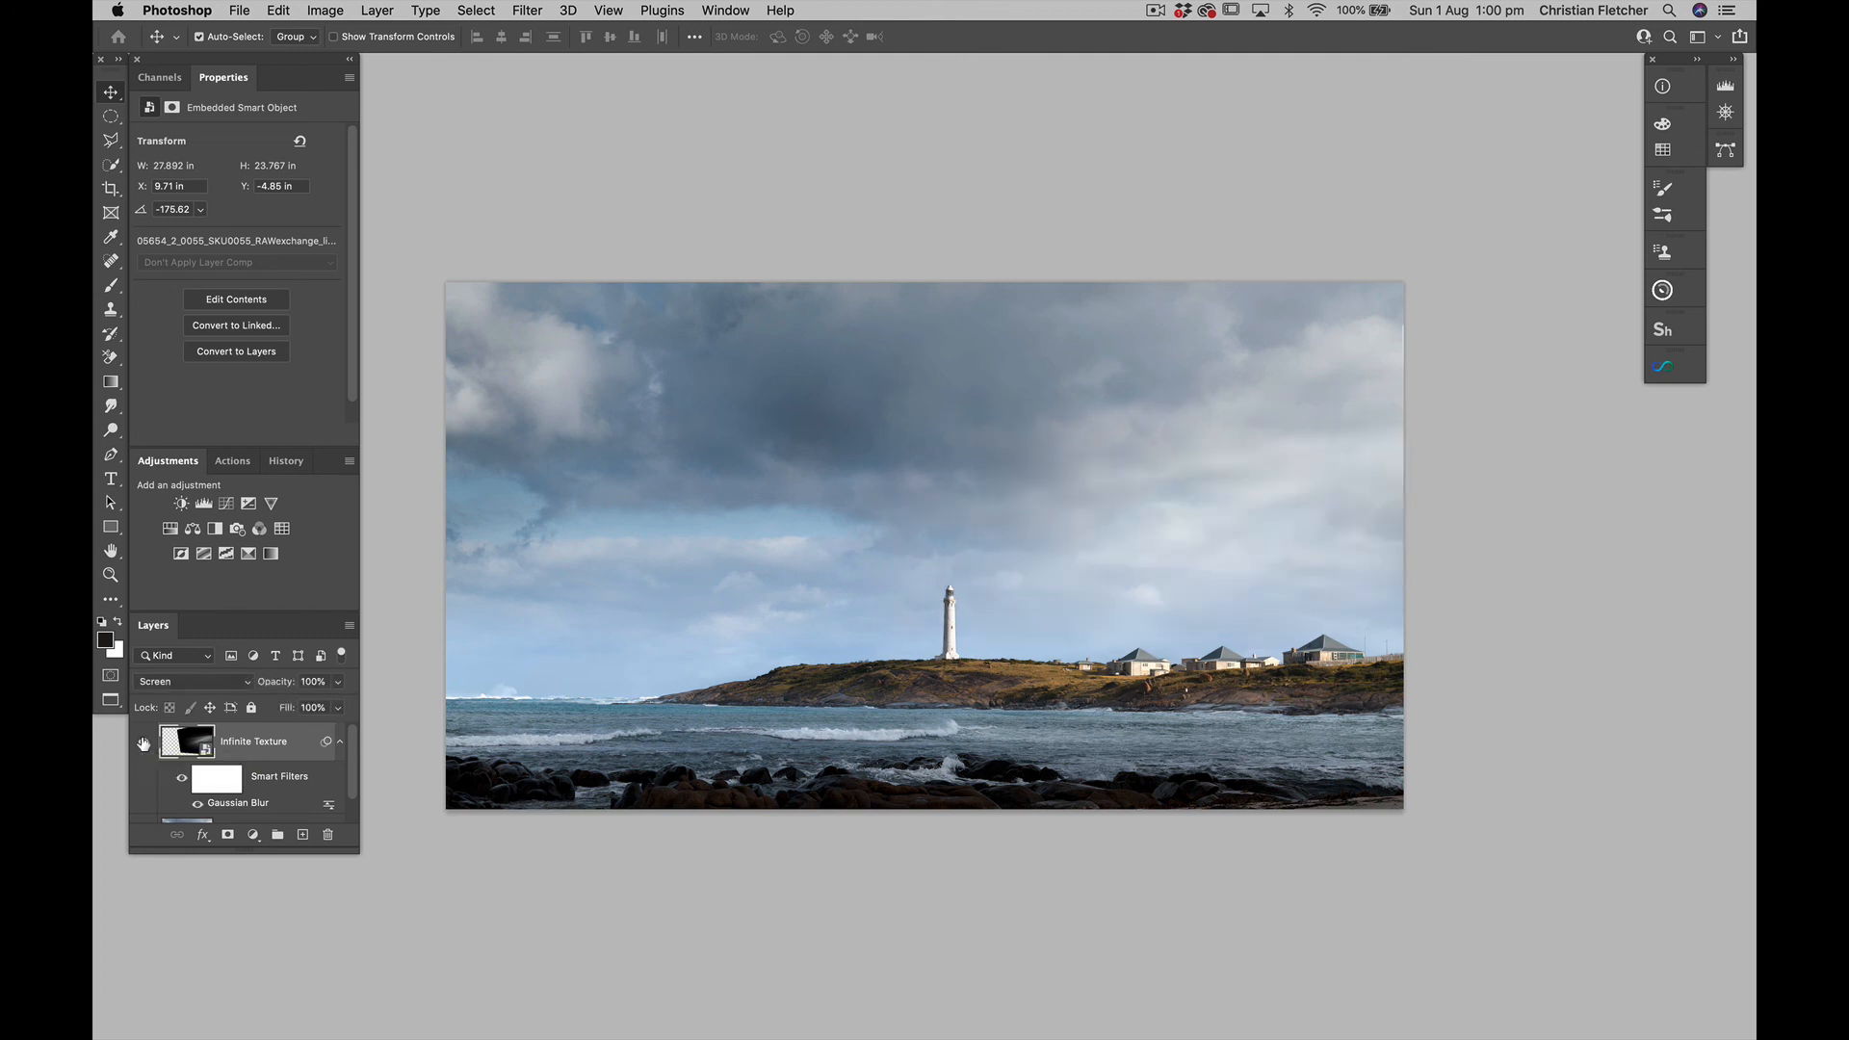
click(144, 742)
click(144, 743)
Add a Hue/Saturation adjustment layer raising the headland grass's Yellows saturation to +24, and compare the image with it hidden and shown
scroll(680, 529, left, 3)
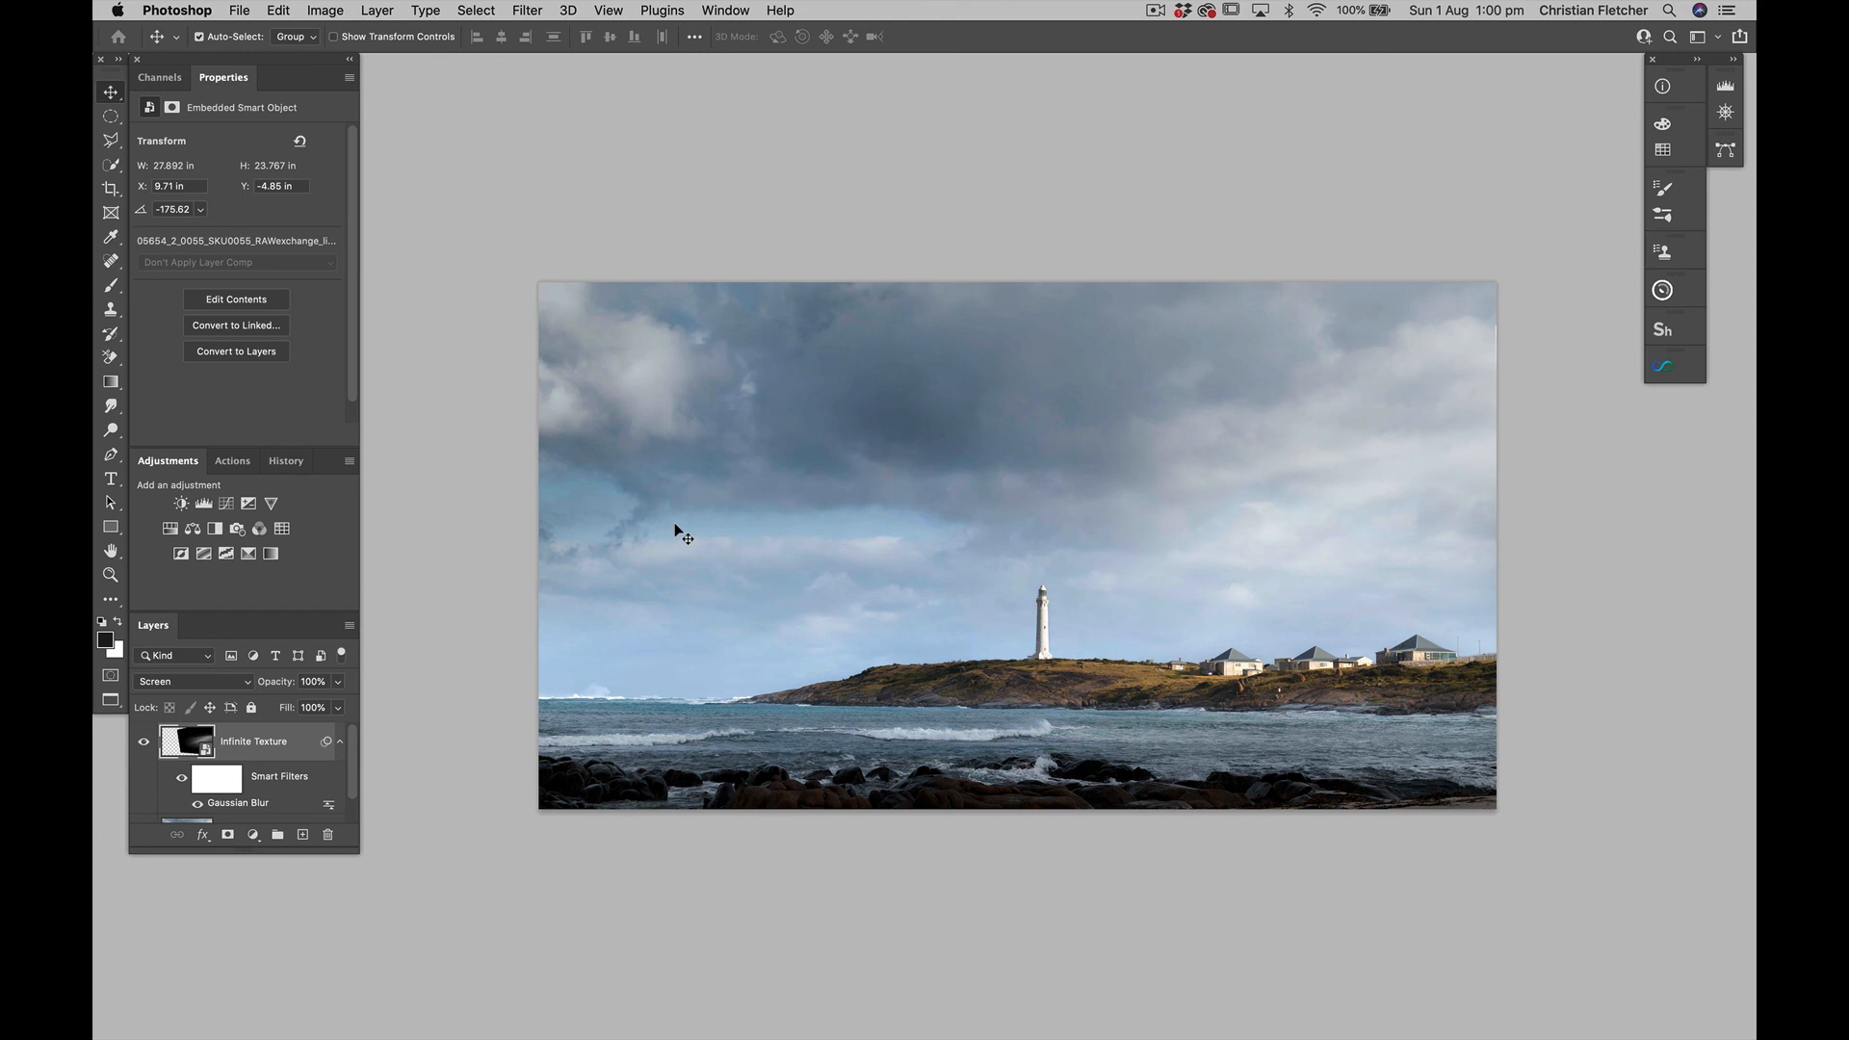
click(168, 529)
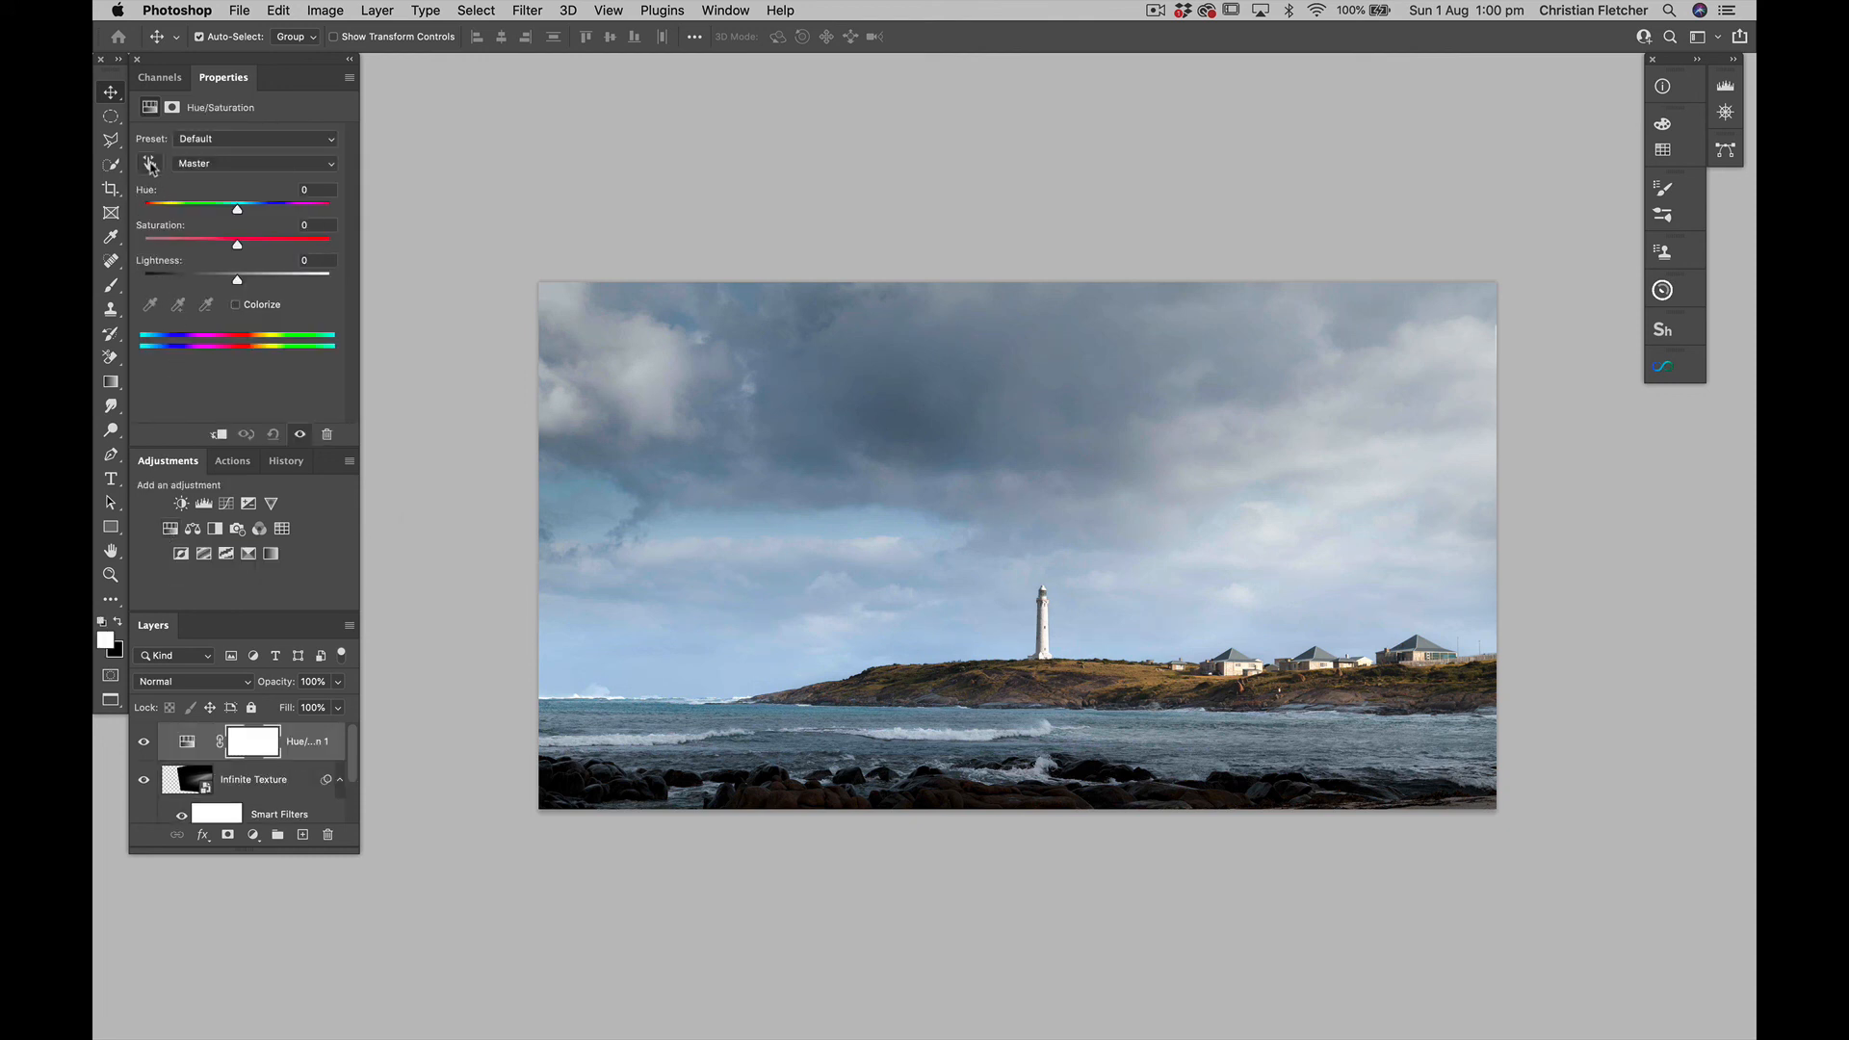
click(150, 163)
drag(1144, 672, 1162, 684)
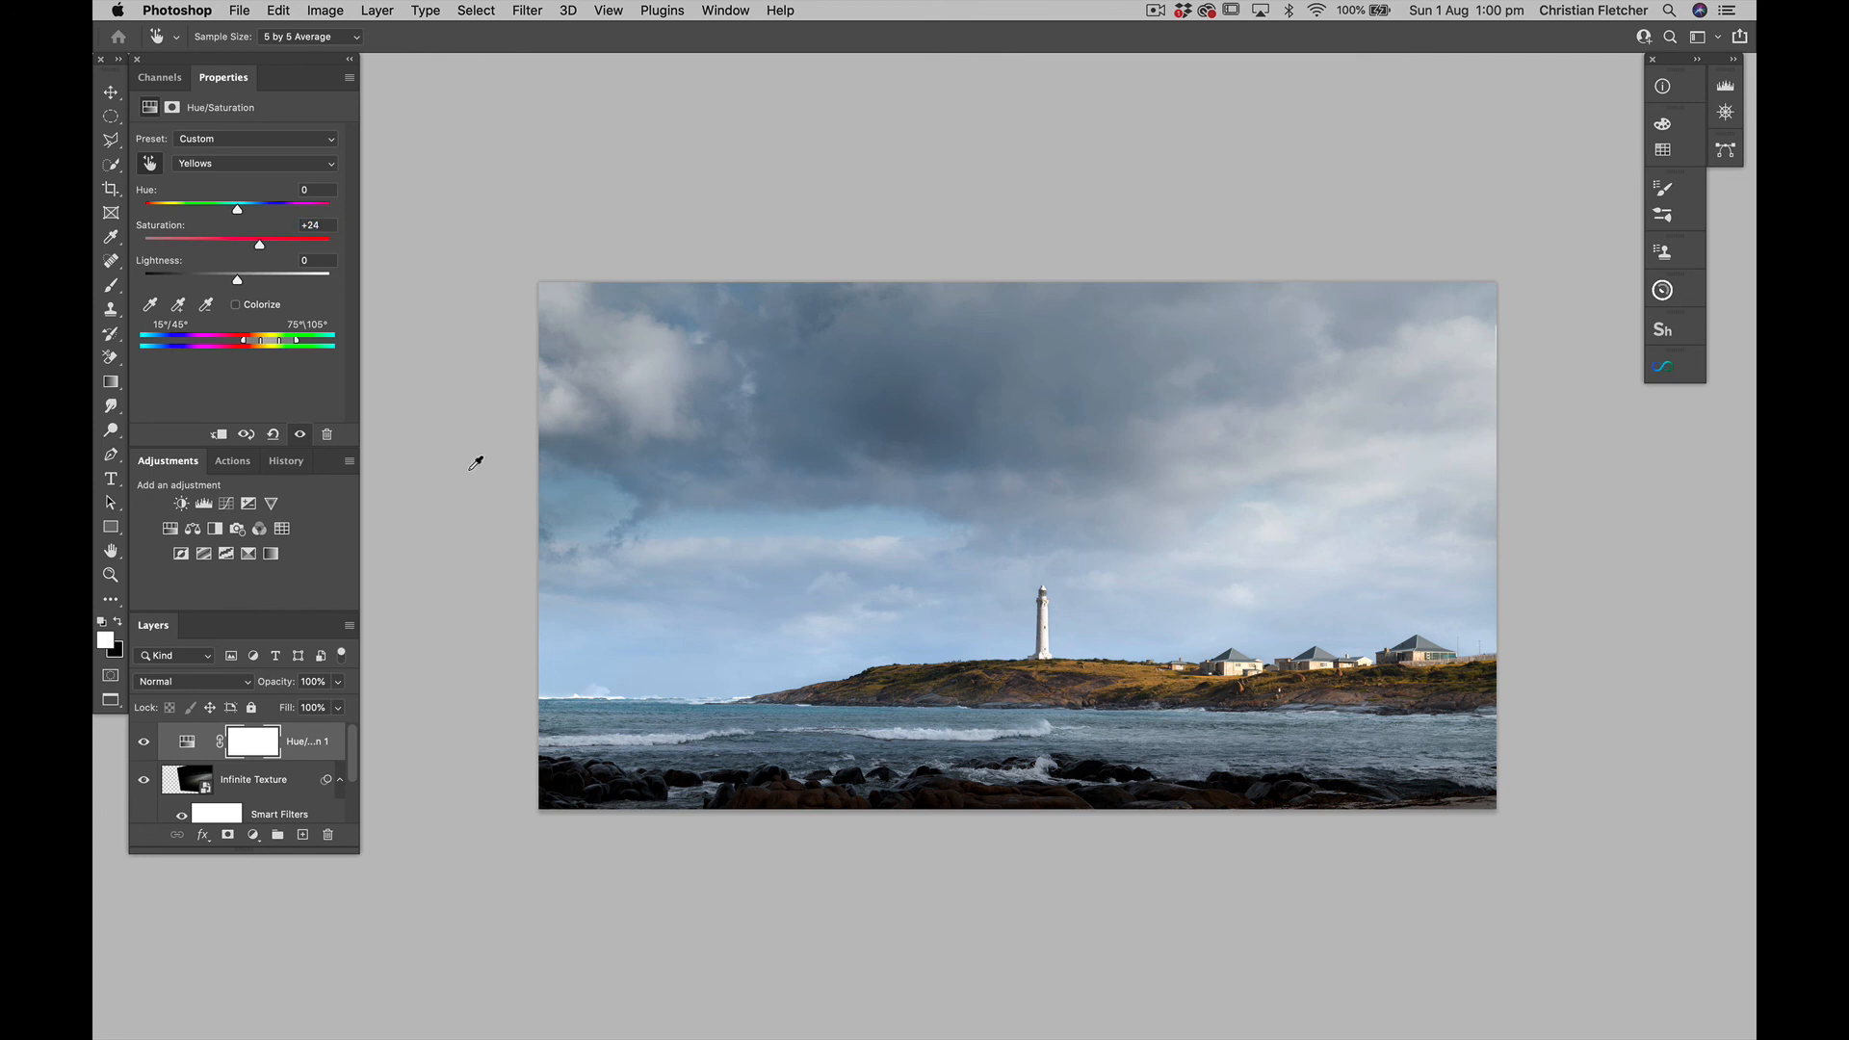
click(145, 743)
click(145, 743)
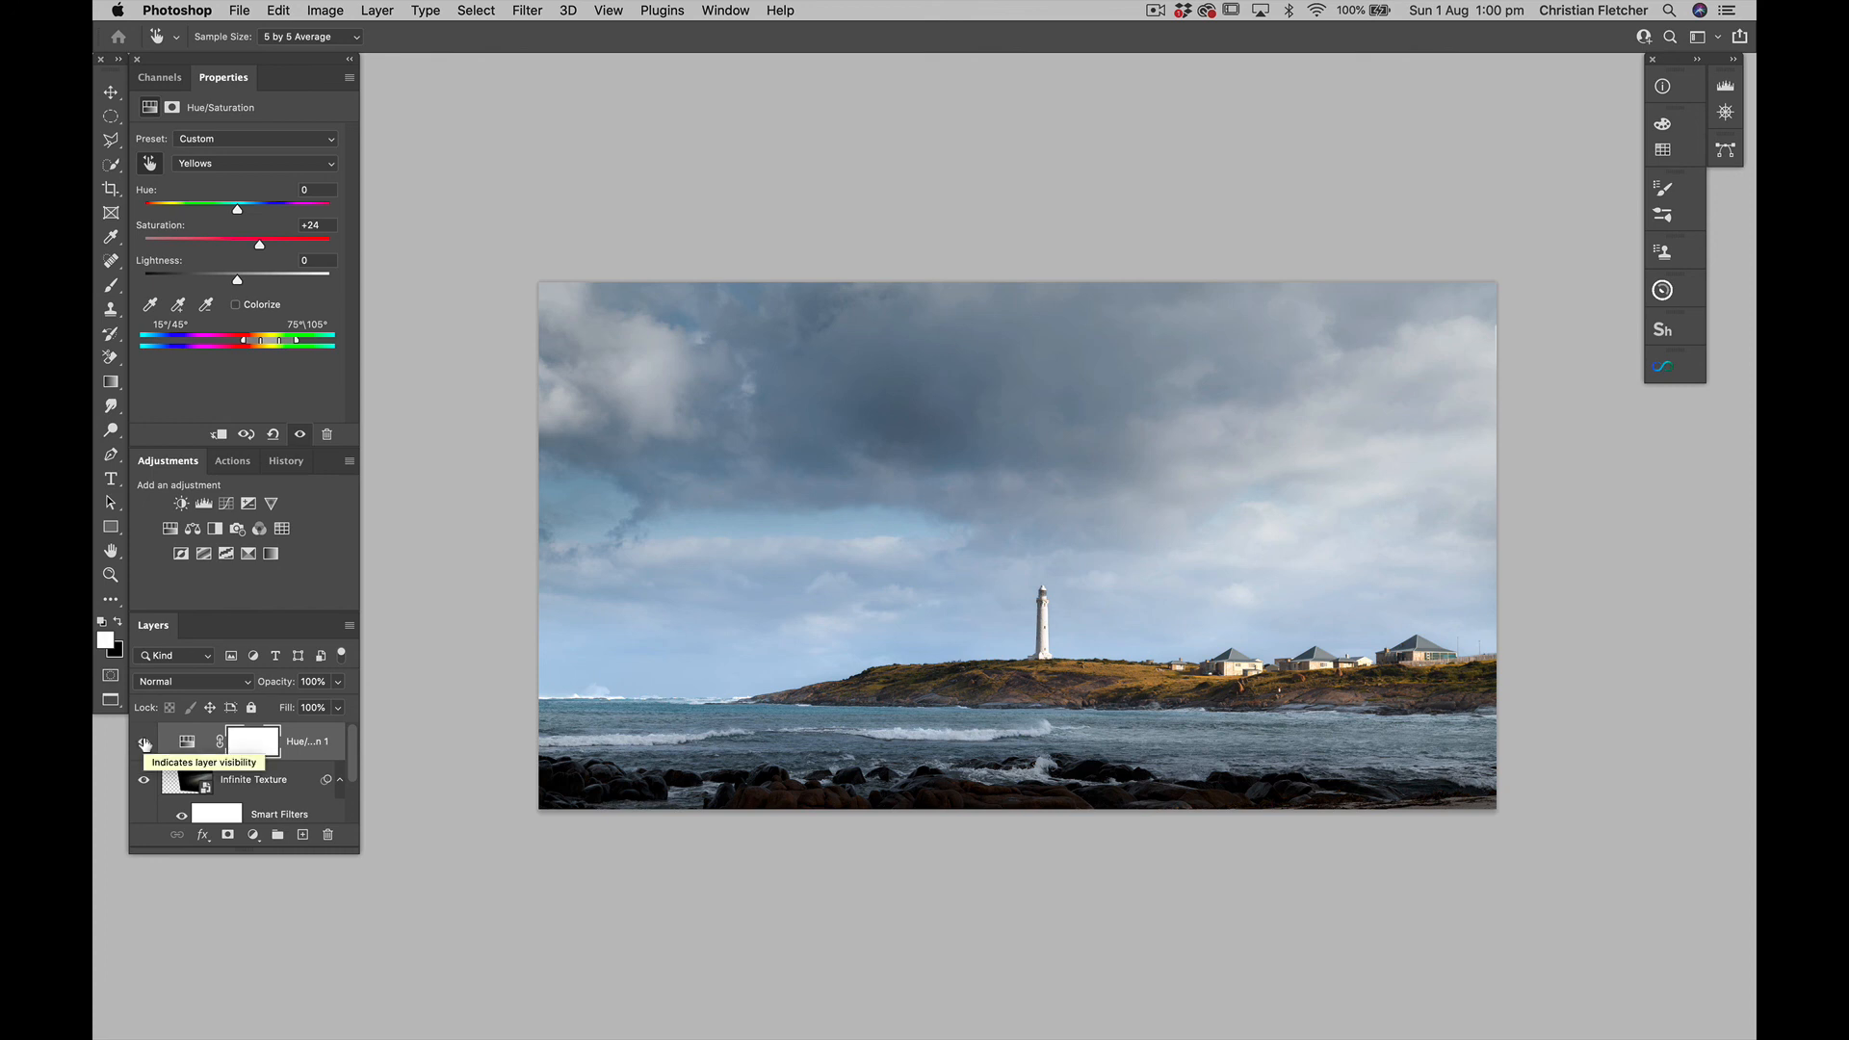
Extend the canvas with a white border by adding 4 inches to both its width and height
key(super+alt+c)
text(4)
key(Tab)
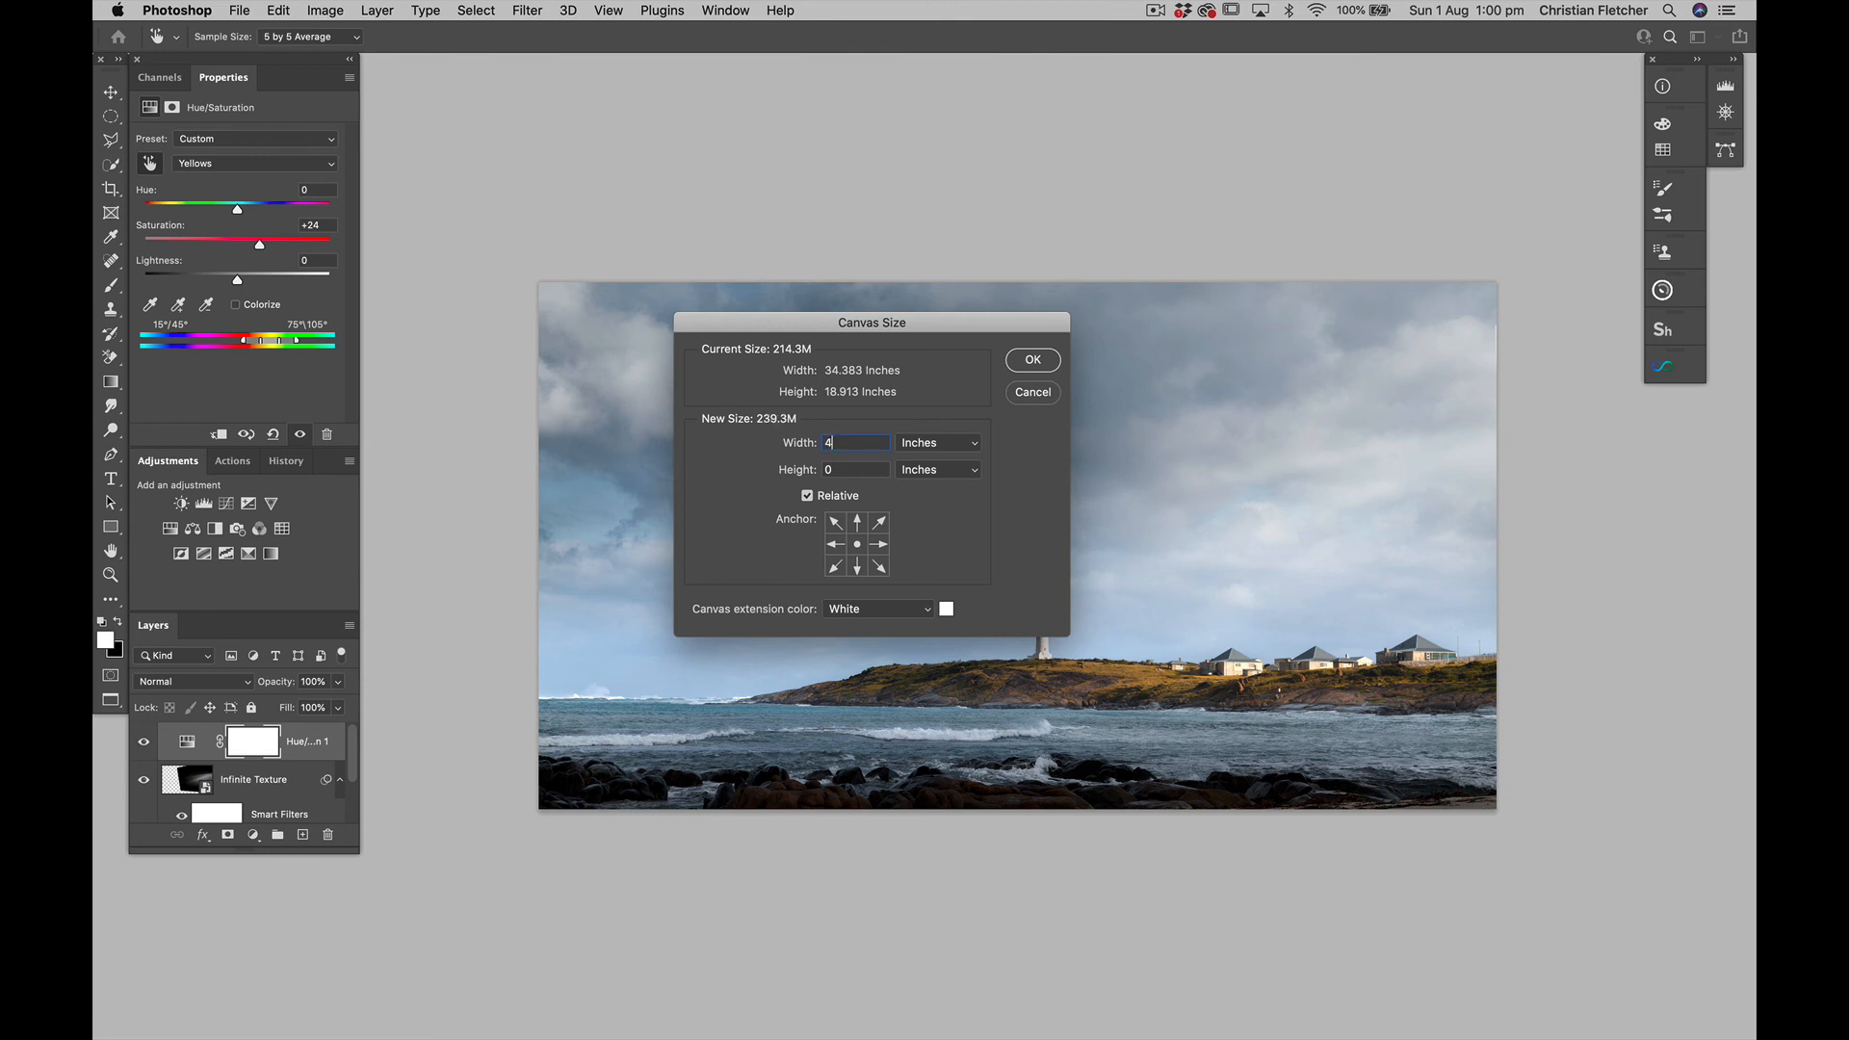
text(4)
key(Tab)
key(Return)
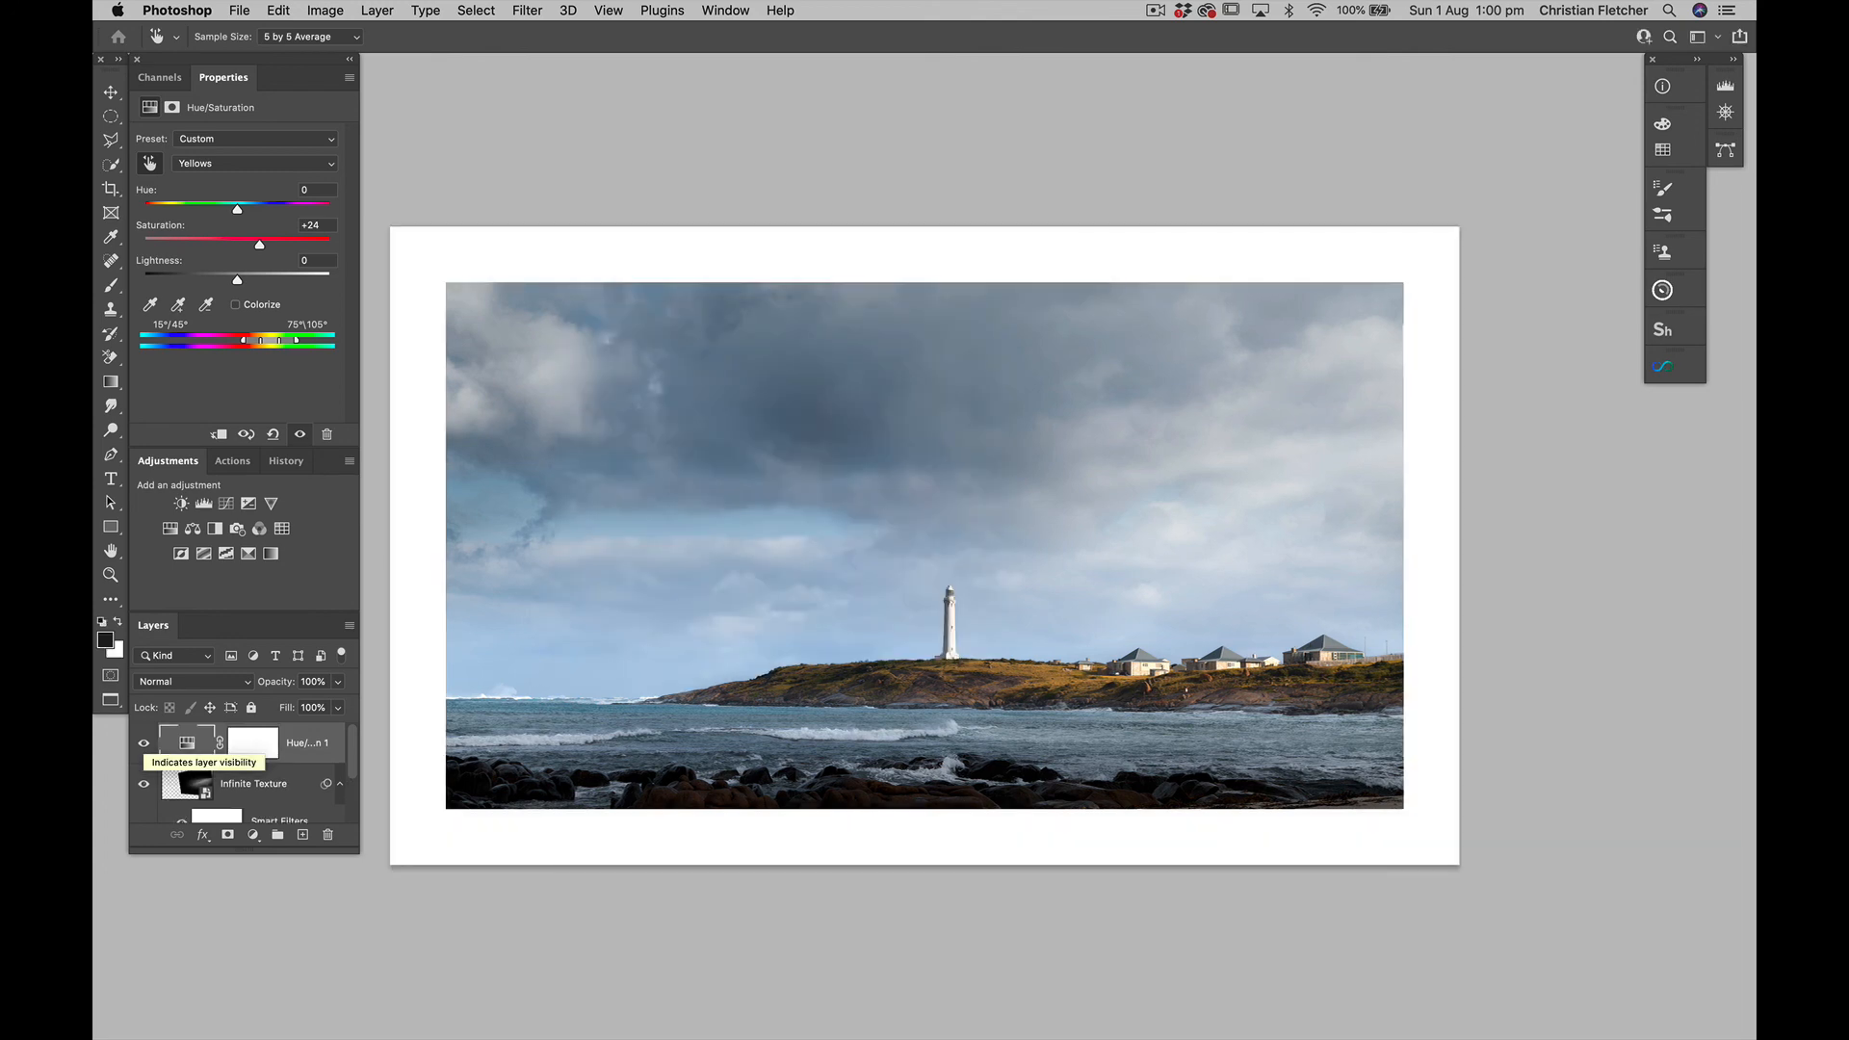
View the bordered image enlarged in full-screen mode without the interface panels
key(f)
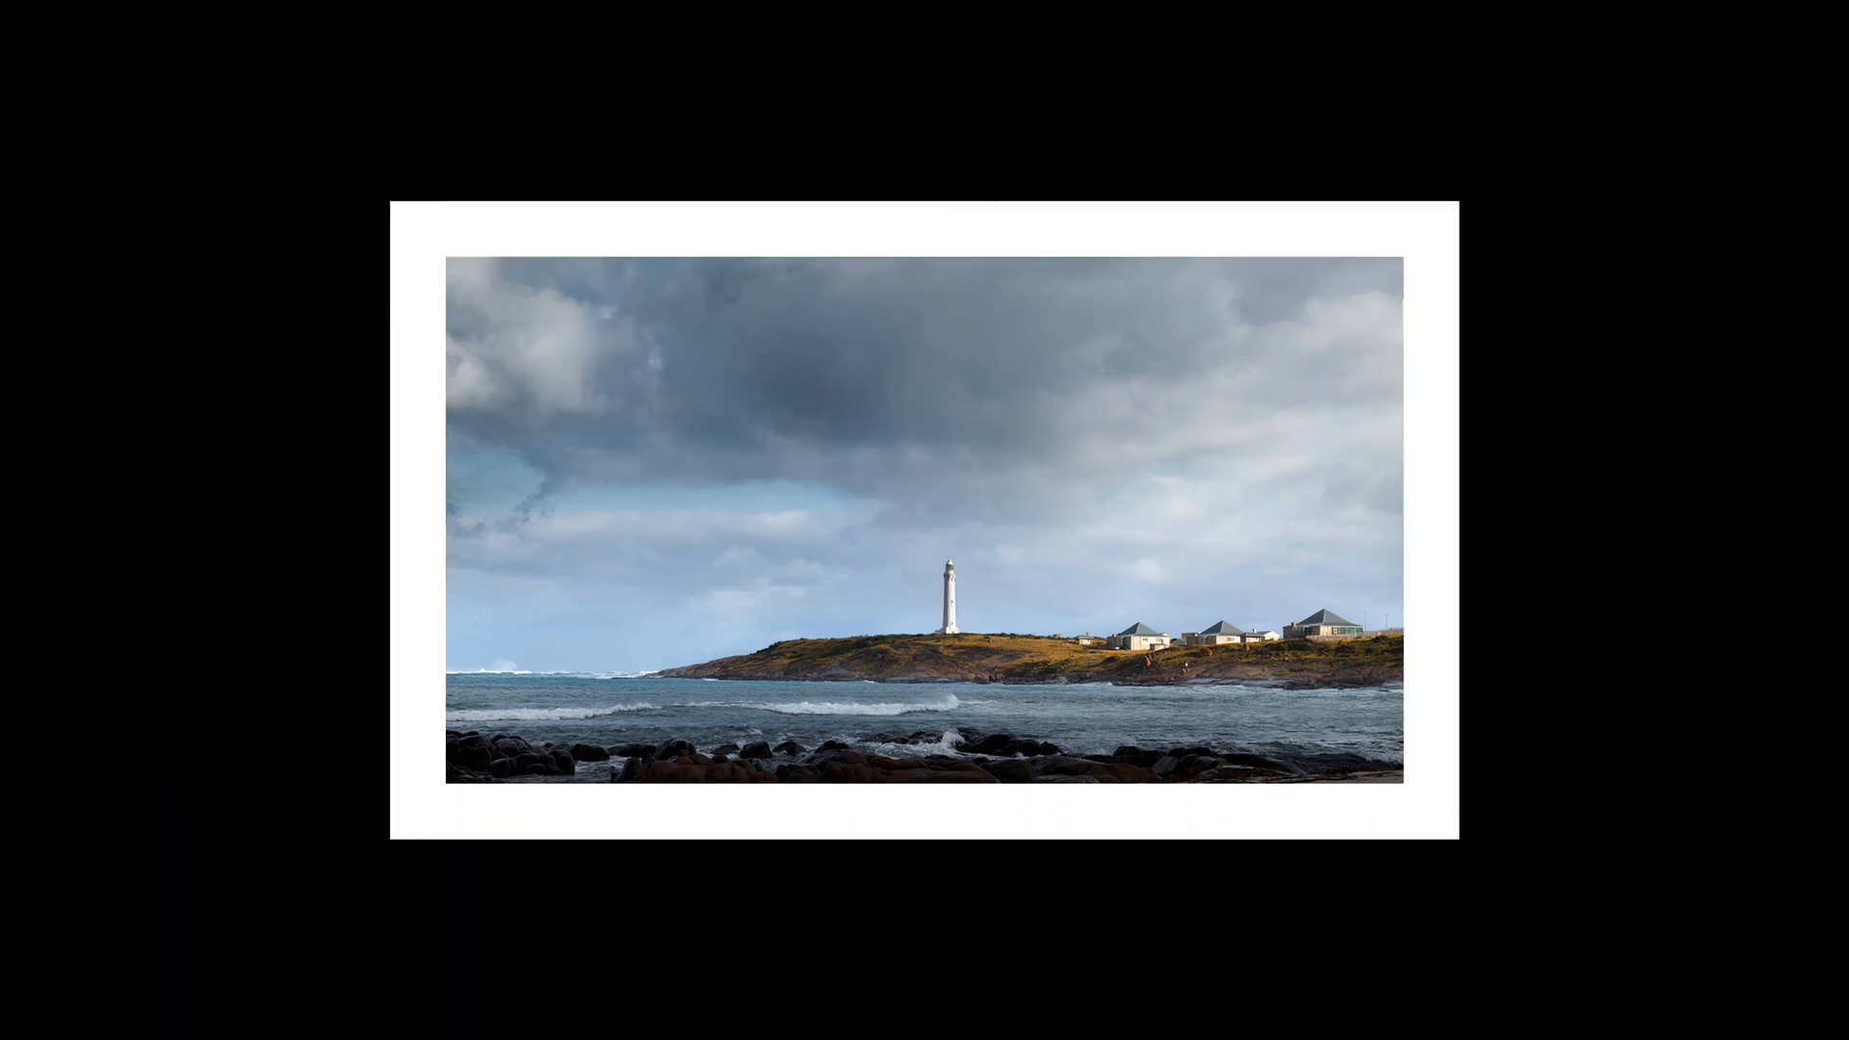
key(ctrl+plus)
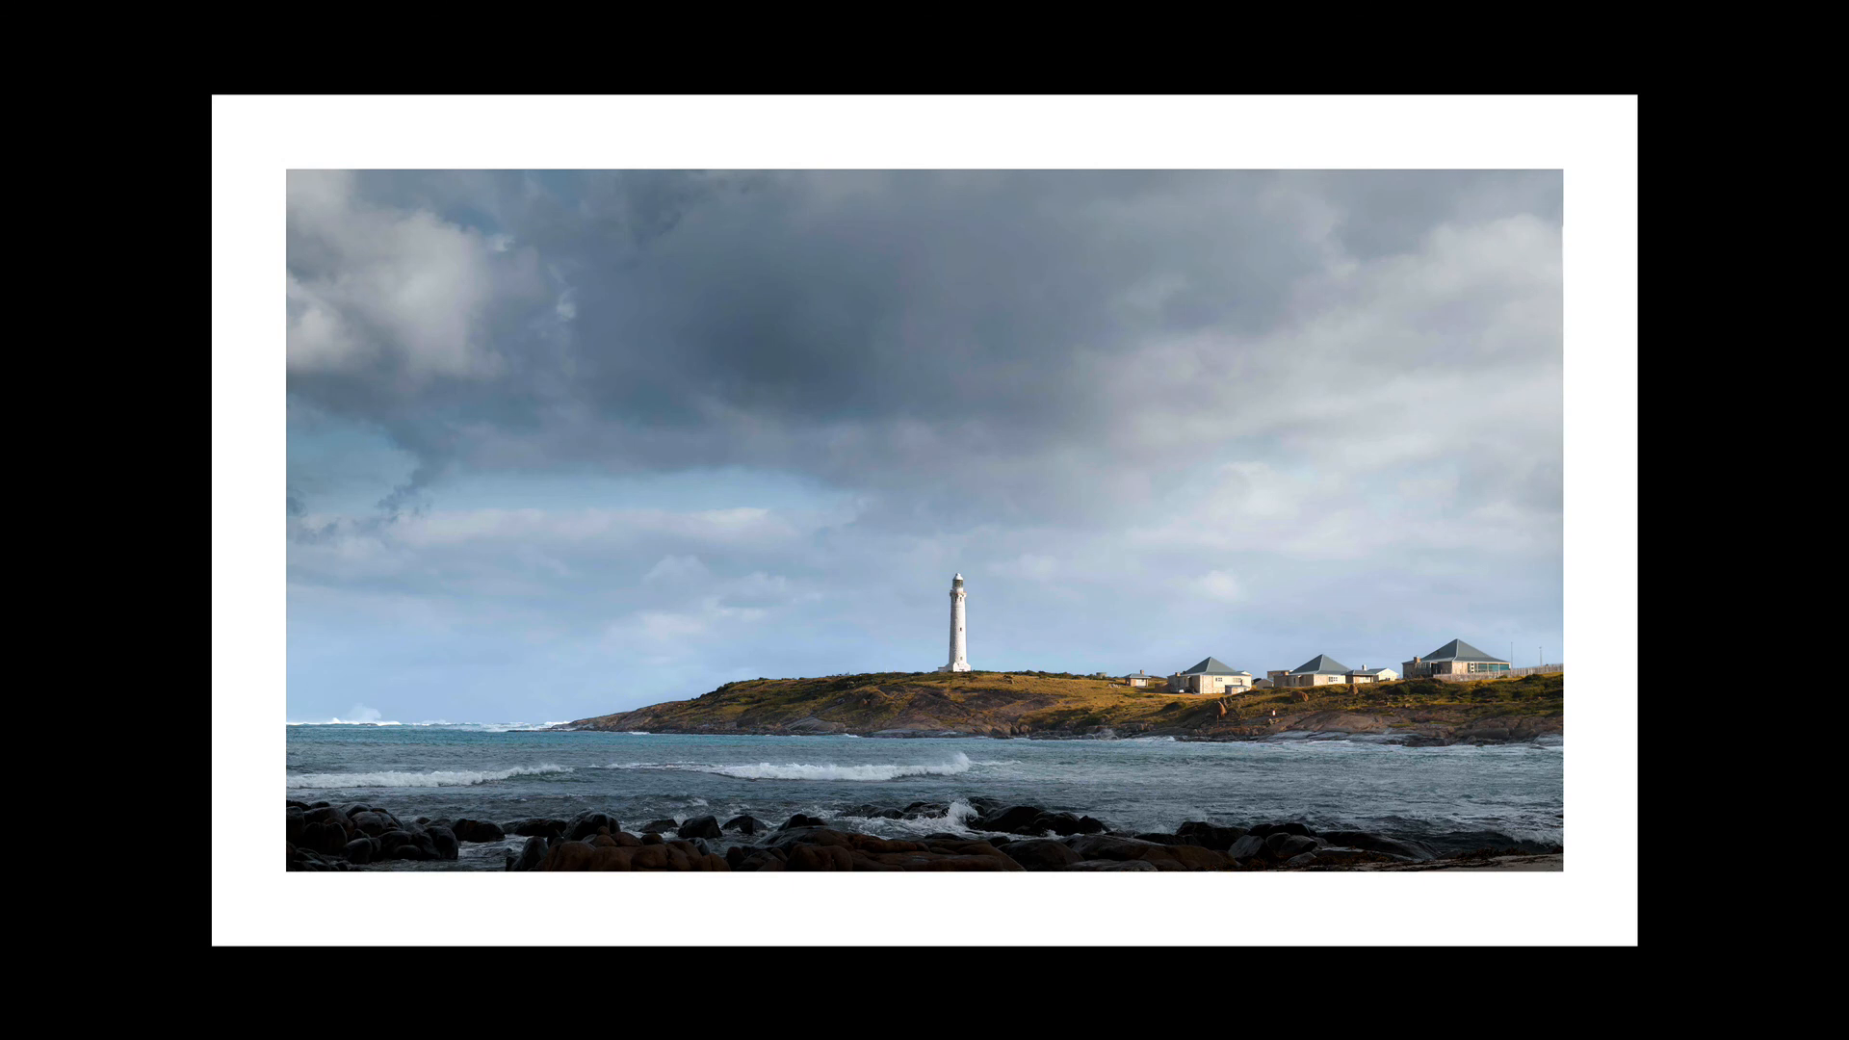
key(Tab)
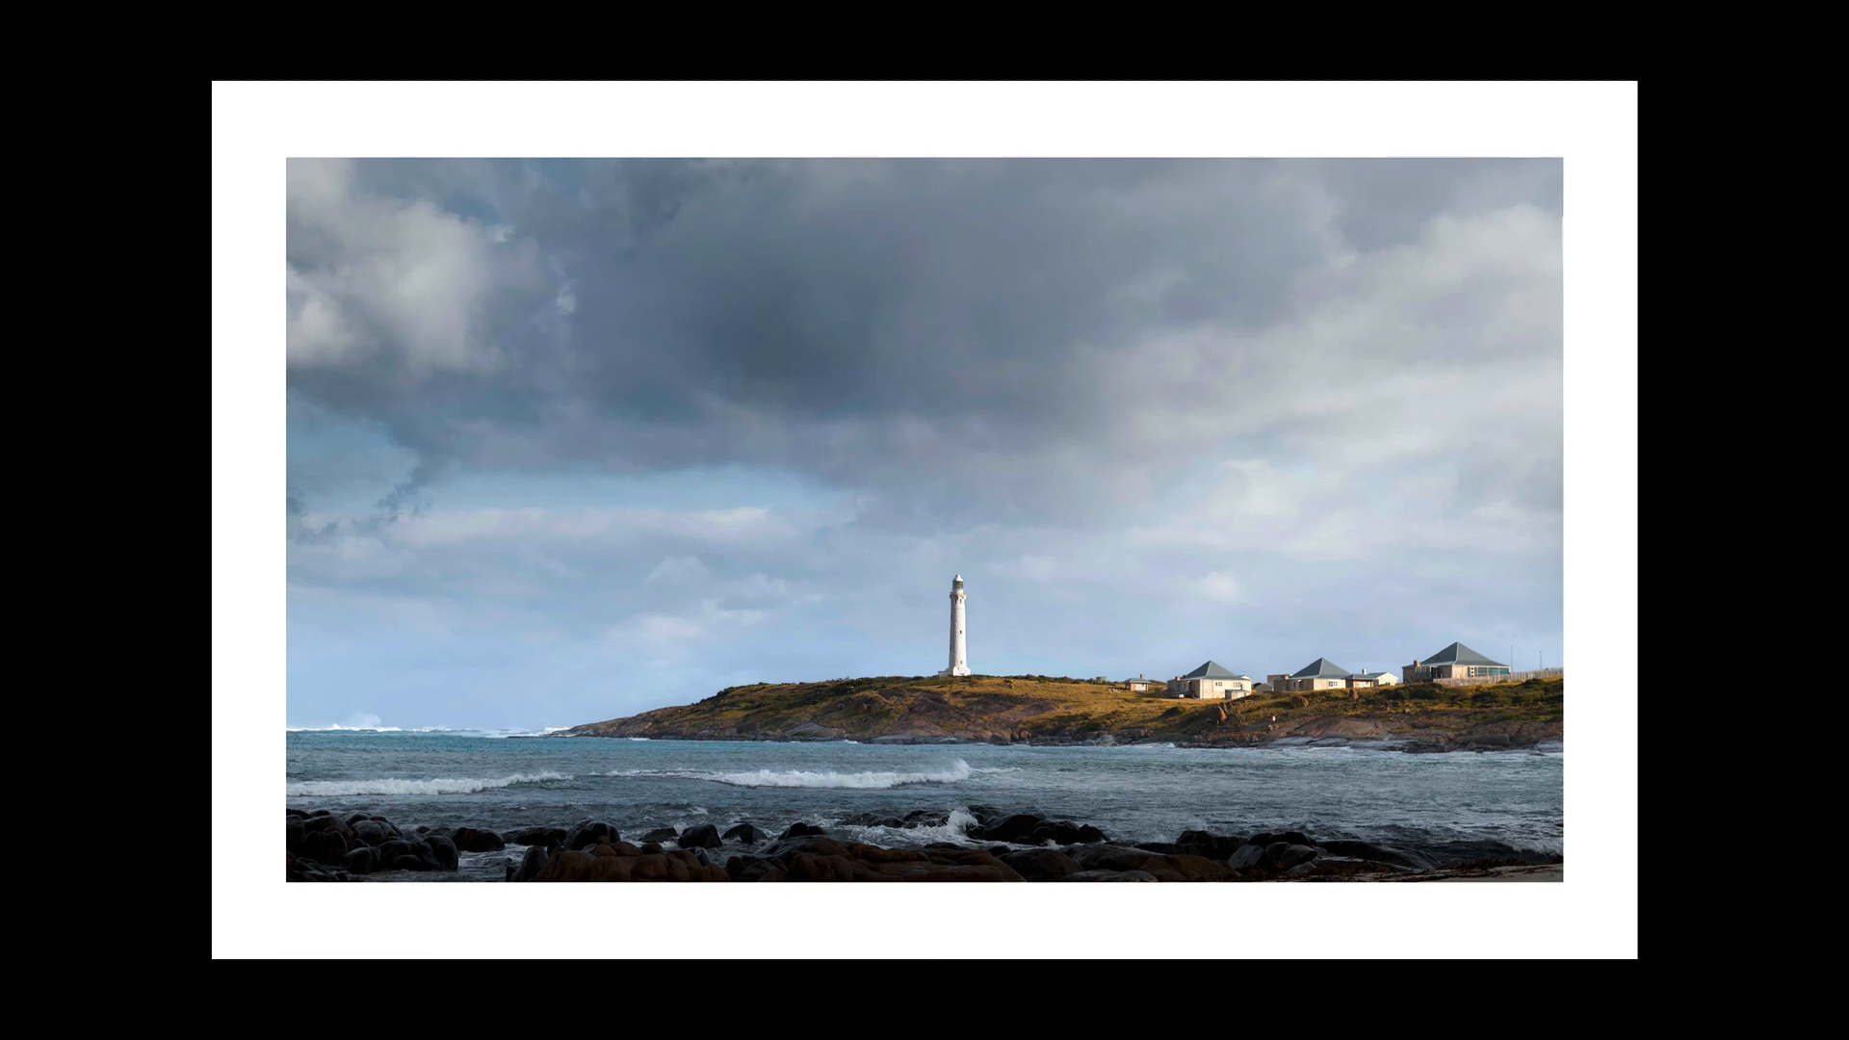
Compare the bordered image with only the Background layer shown and with all layers shown
scroll(236, 737, down, 2)
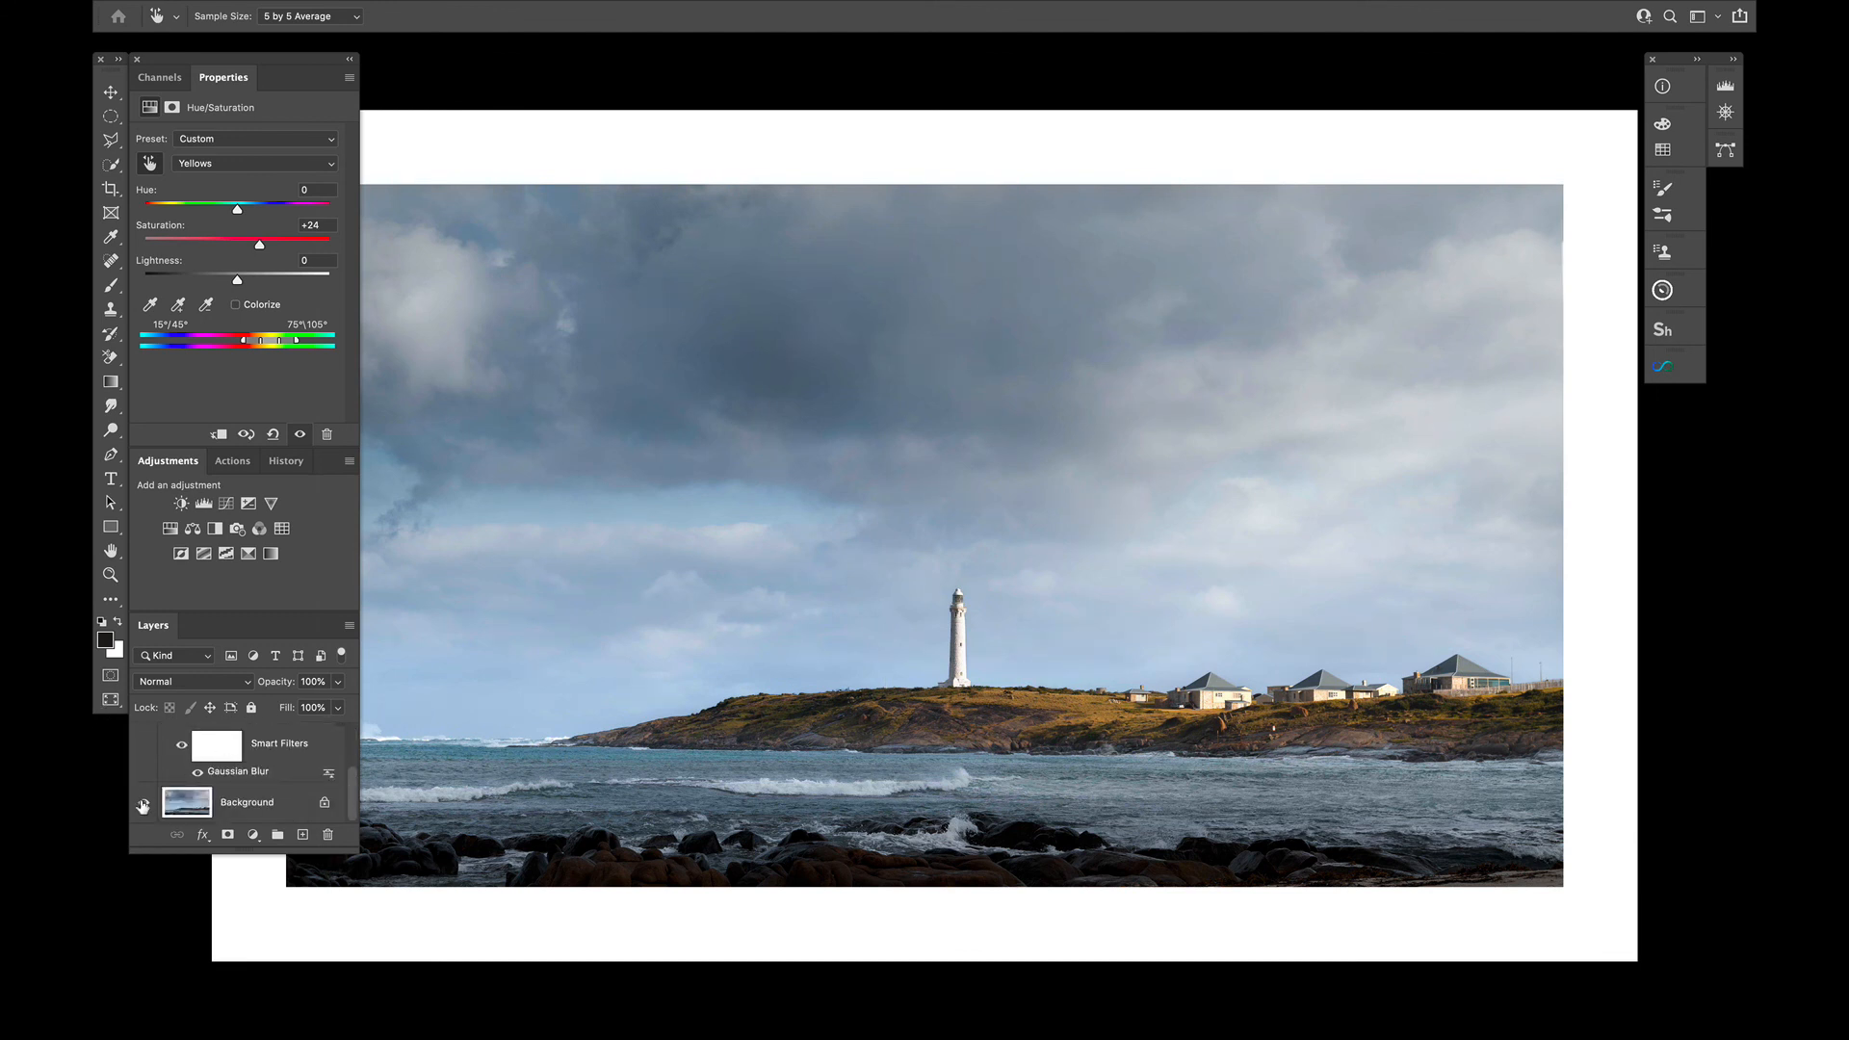
click(142, 806)
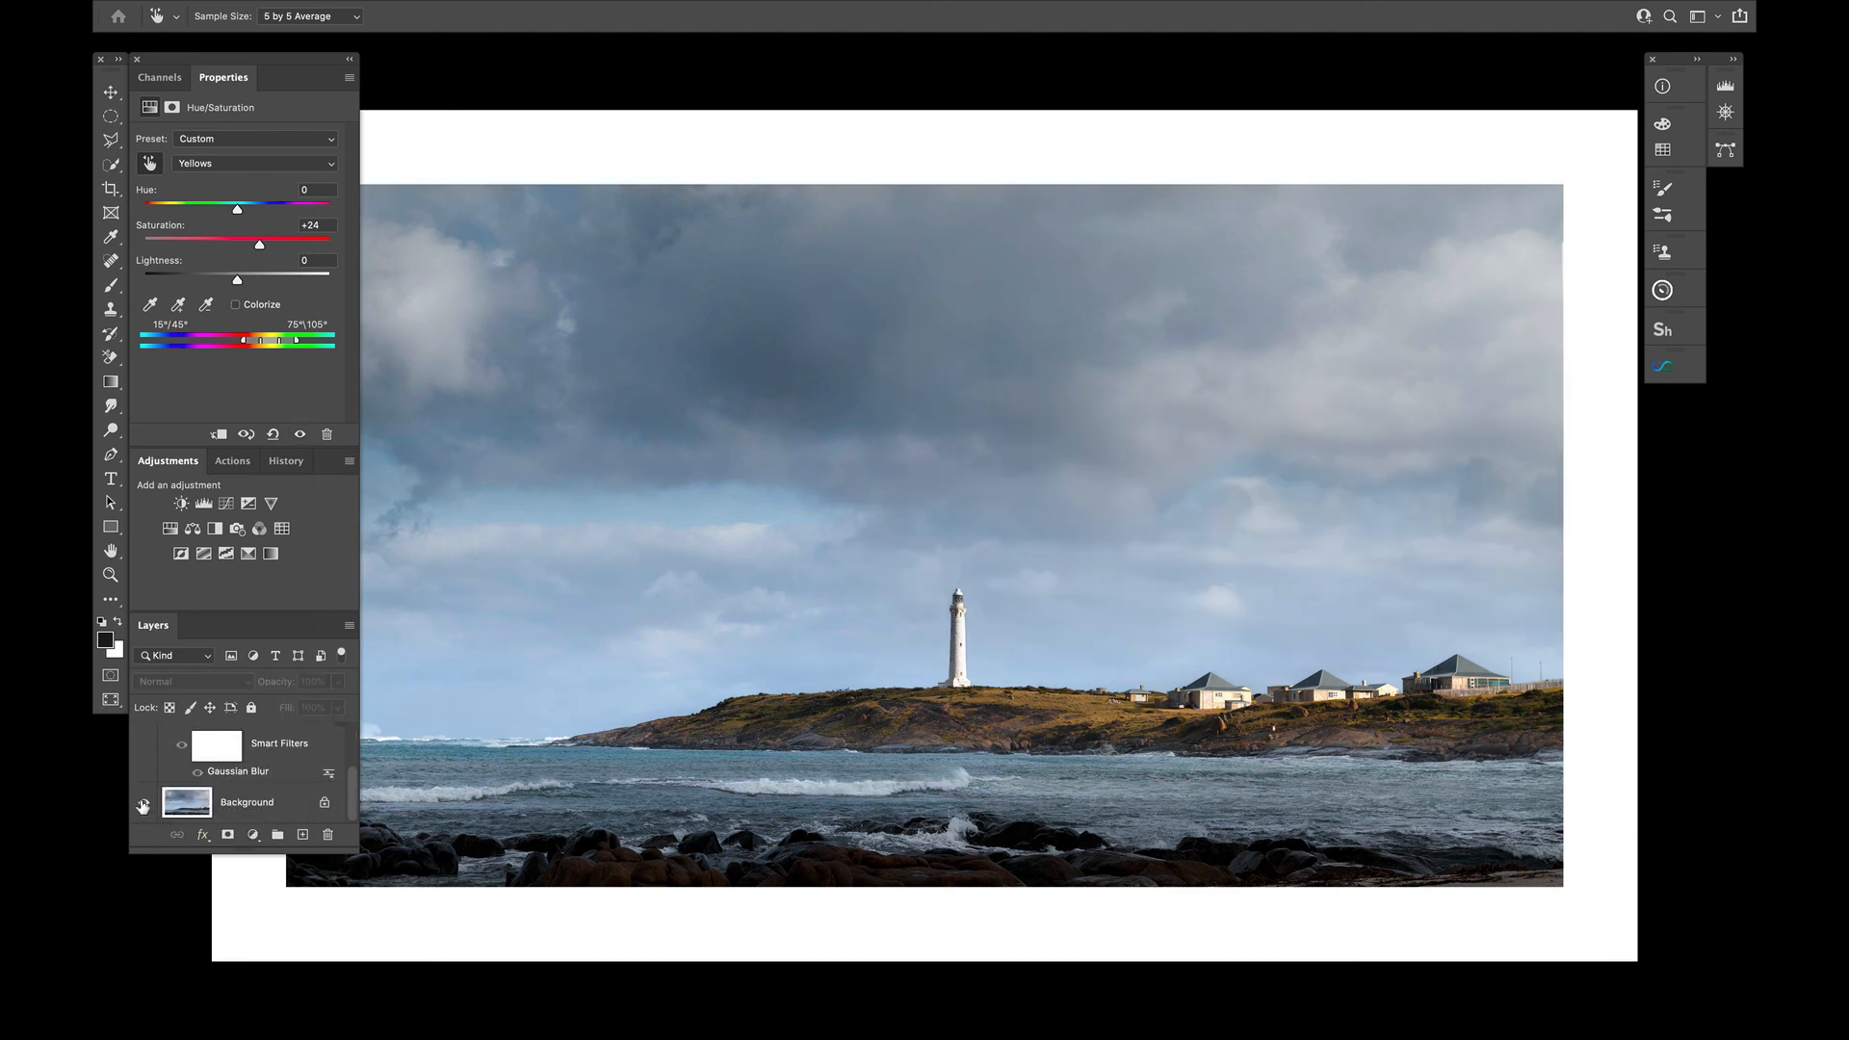
click(142, 806)
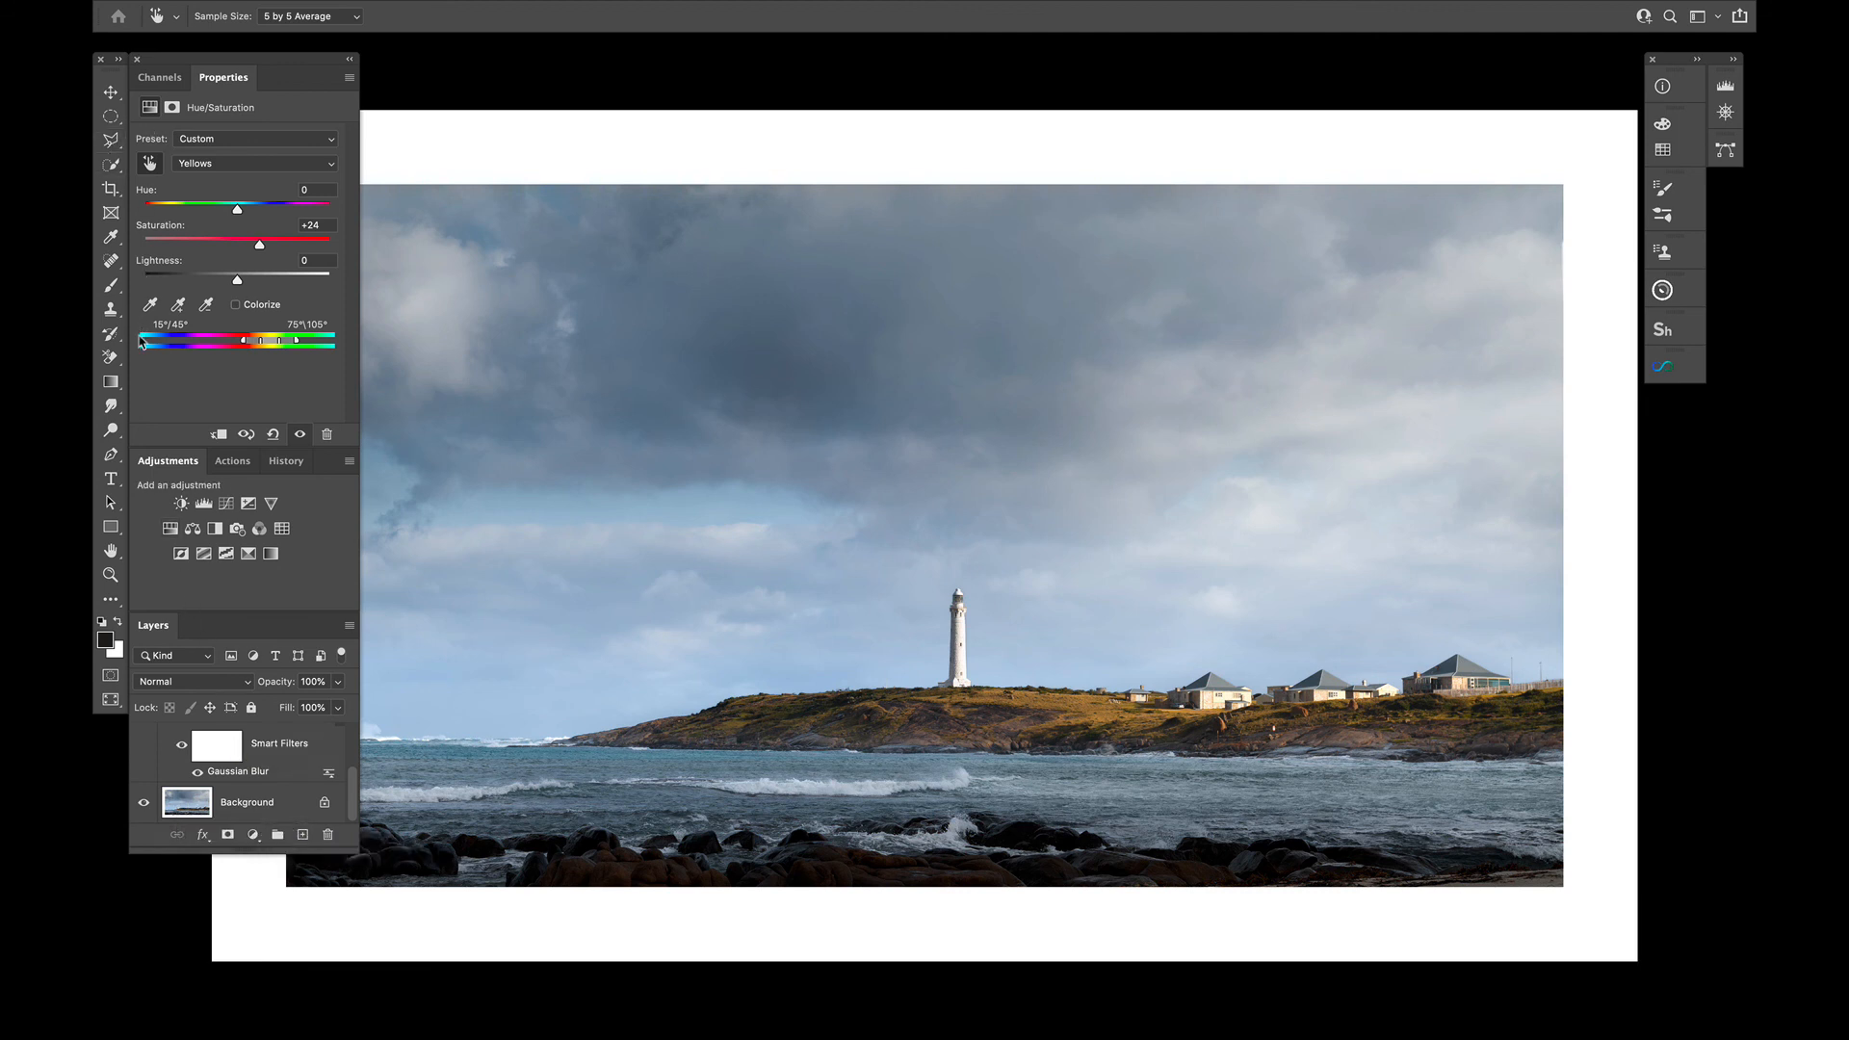
Revert the document history to the state before the Canvas Size change and take a snapshot of it
click(286, 461)
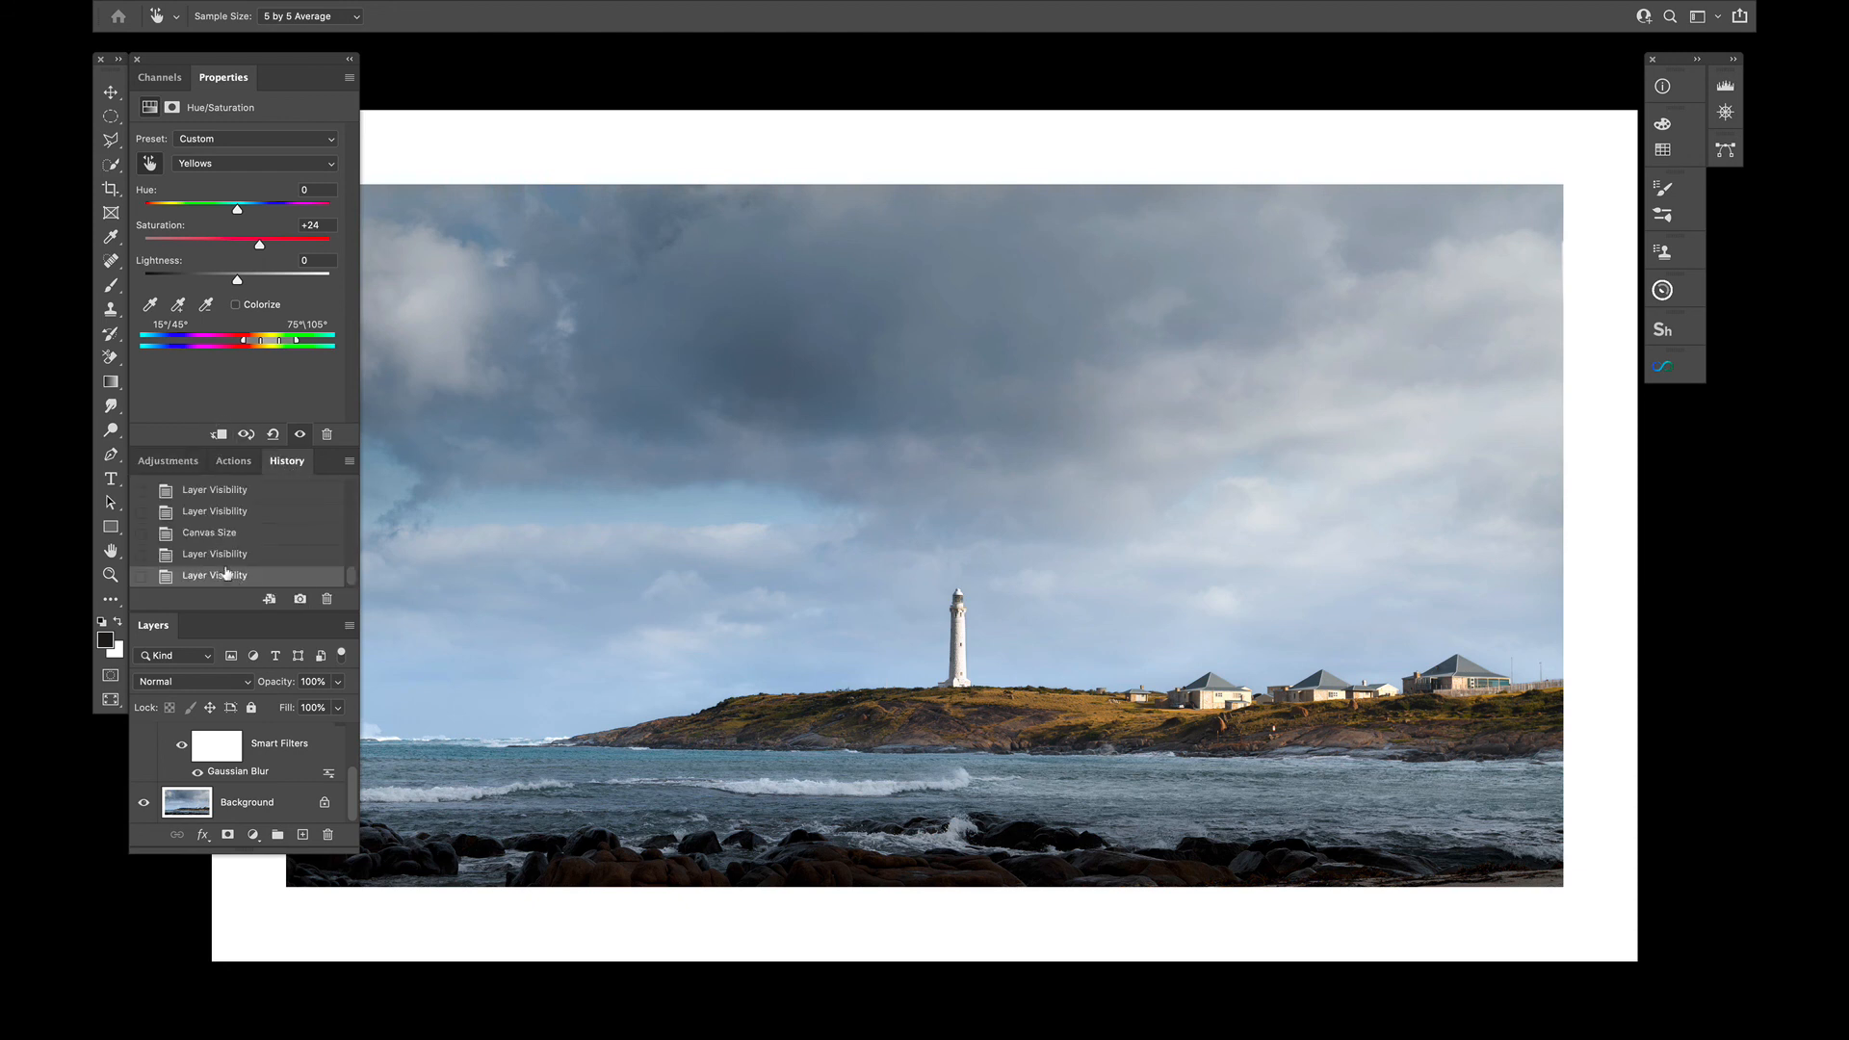
click(217, 535)
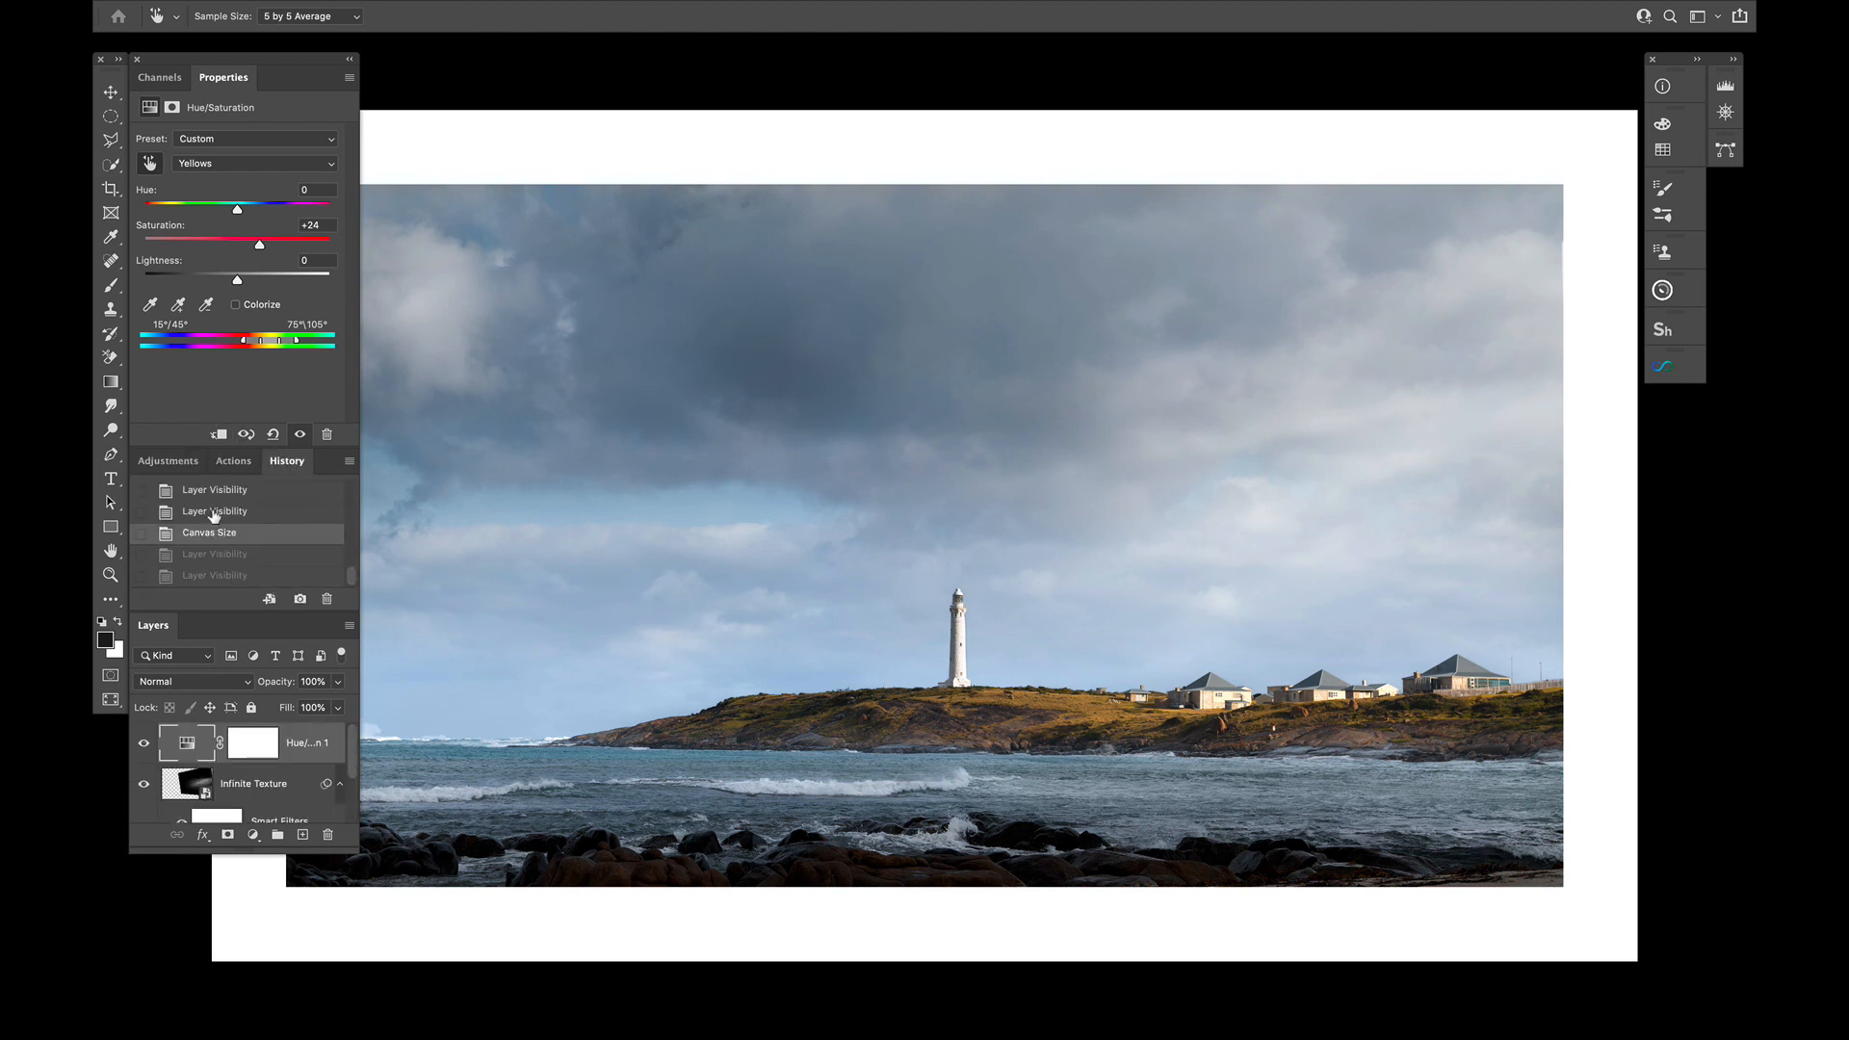
click(216, 512)
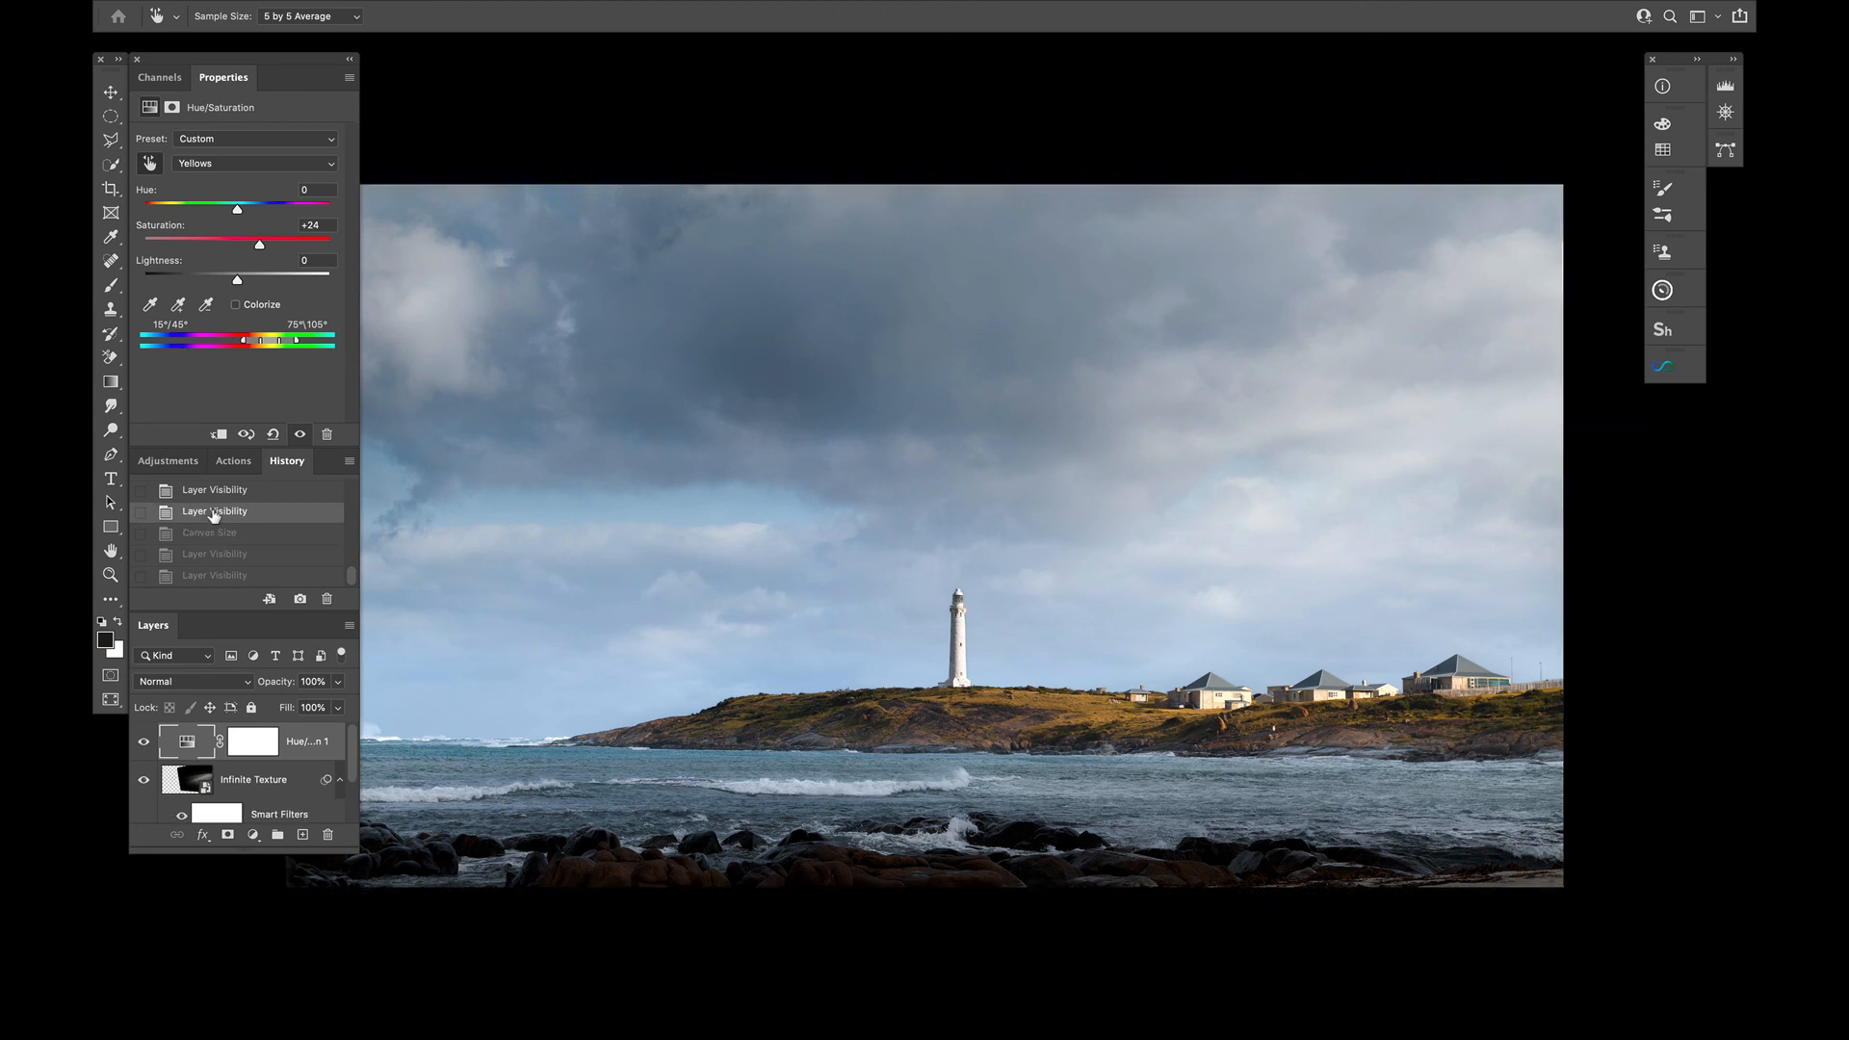
click(302, 602)
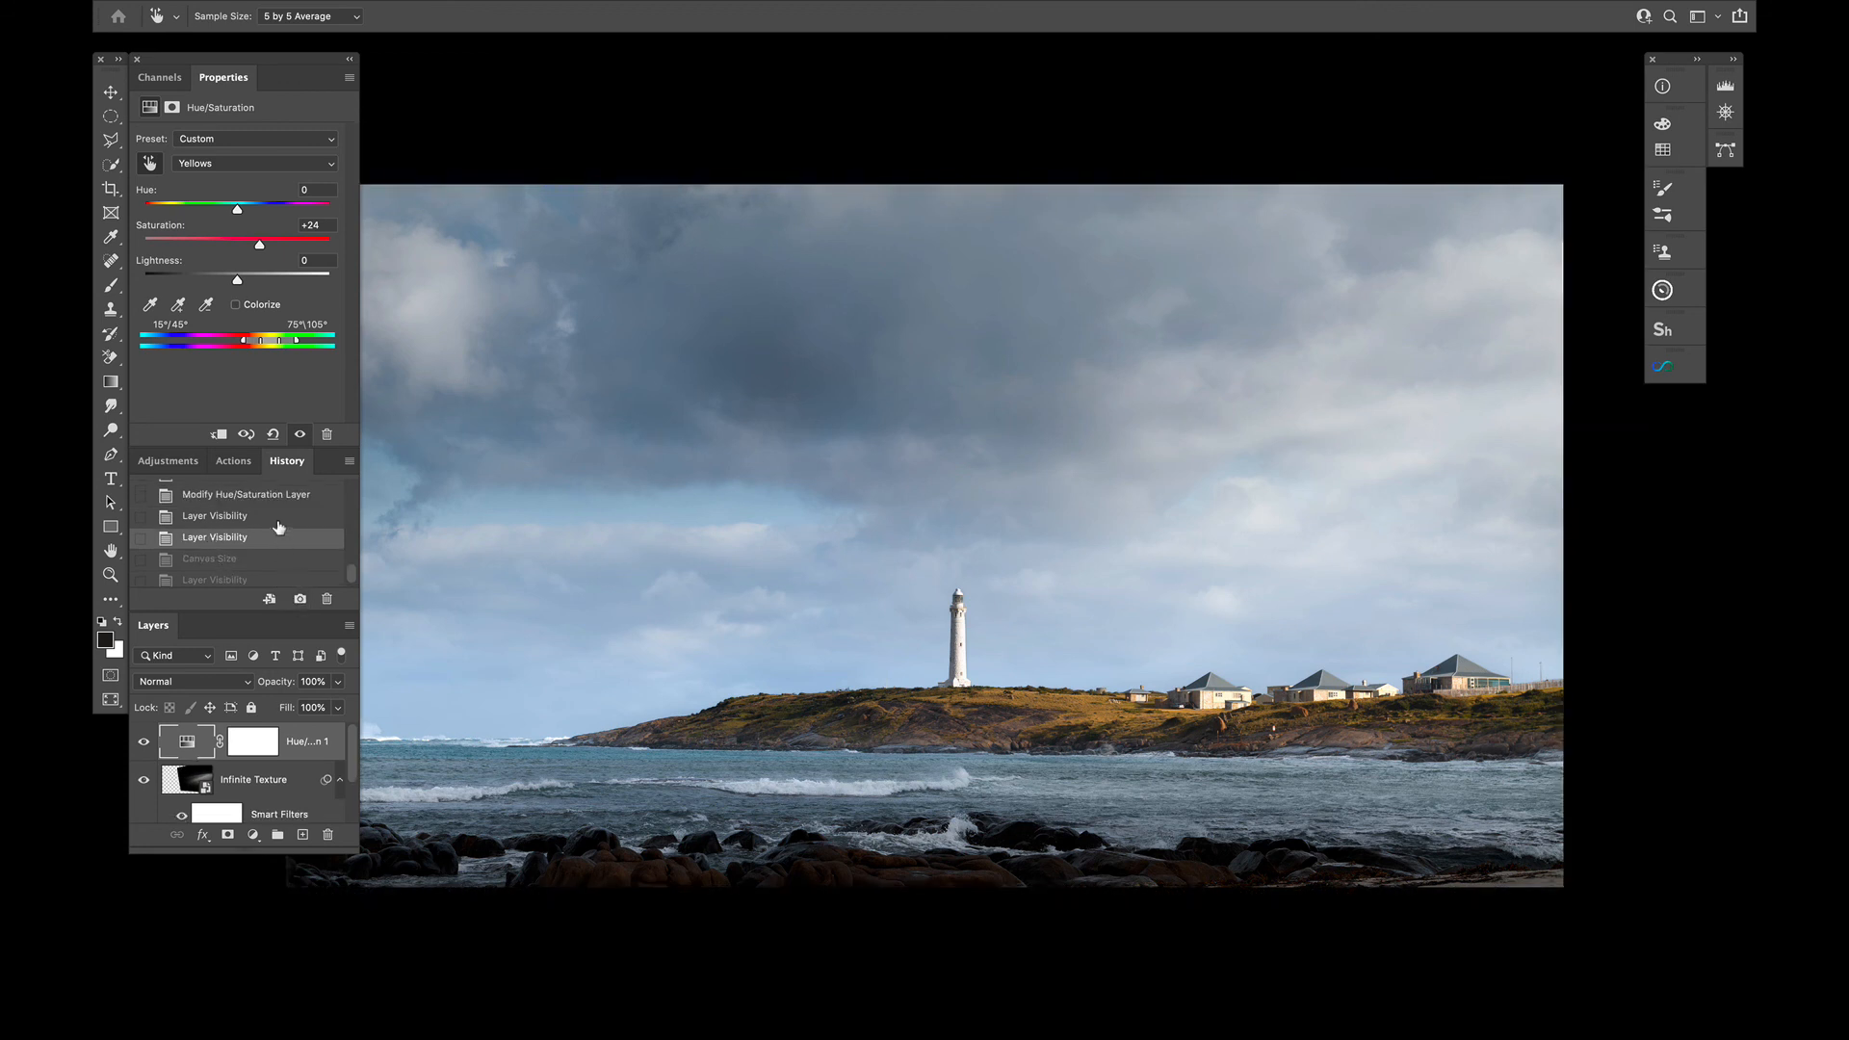
Compare the original L1030606.DNG state with Snapshot 1 in the history, ending on Snapshot 1
scroll(278, 526, up, 10)
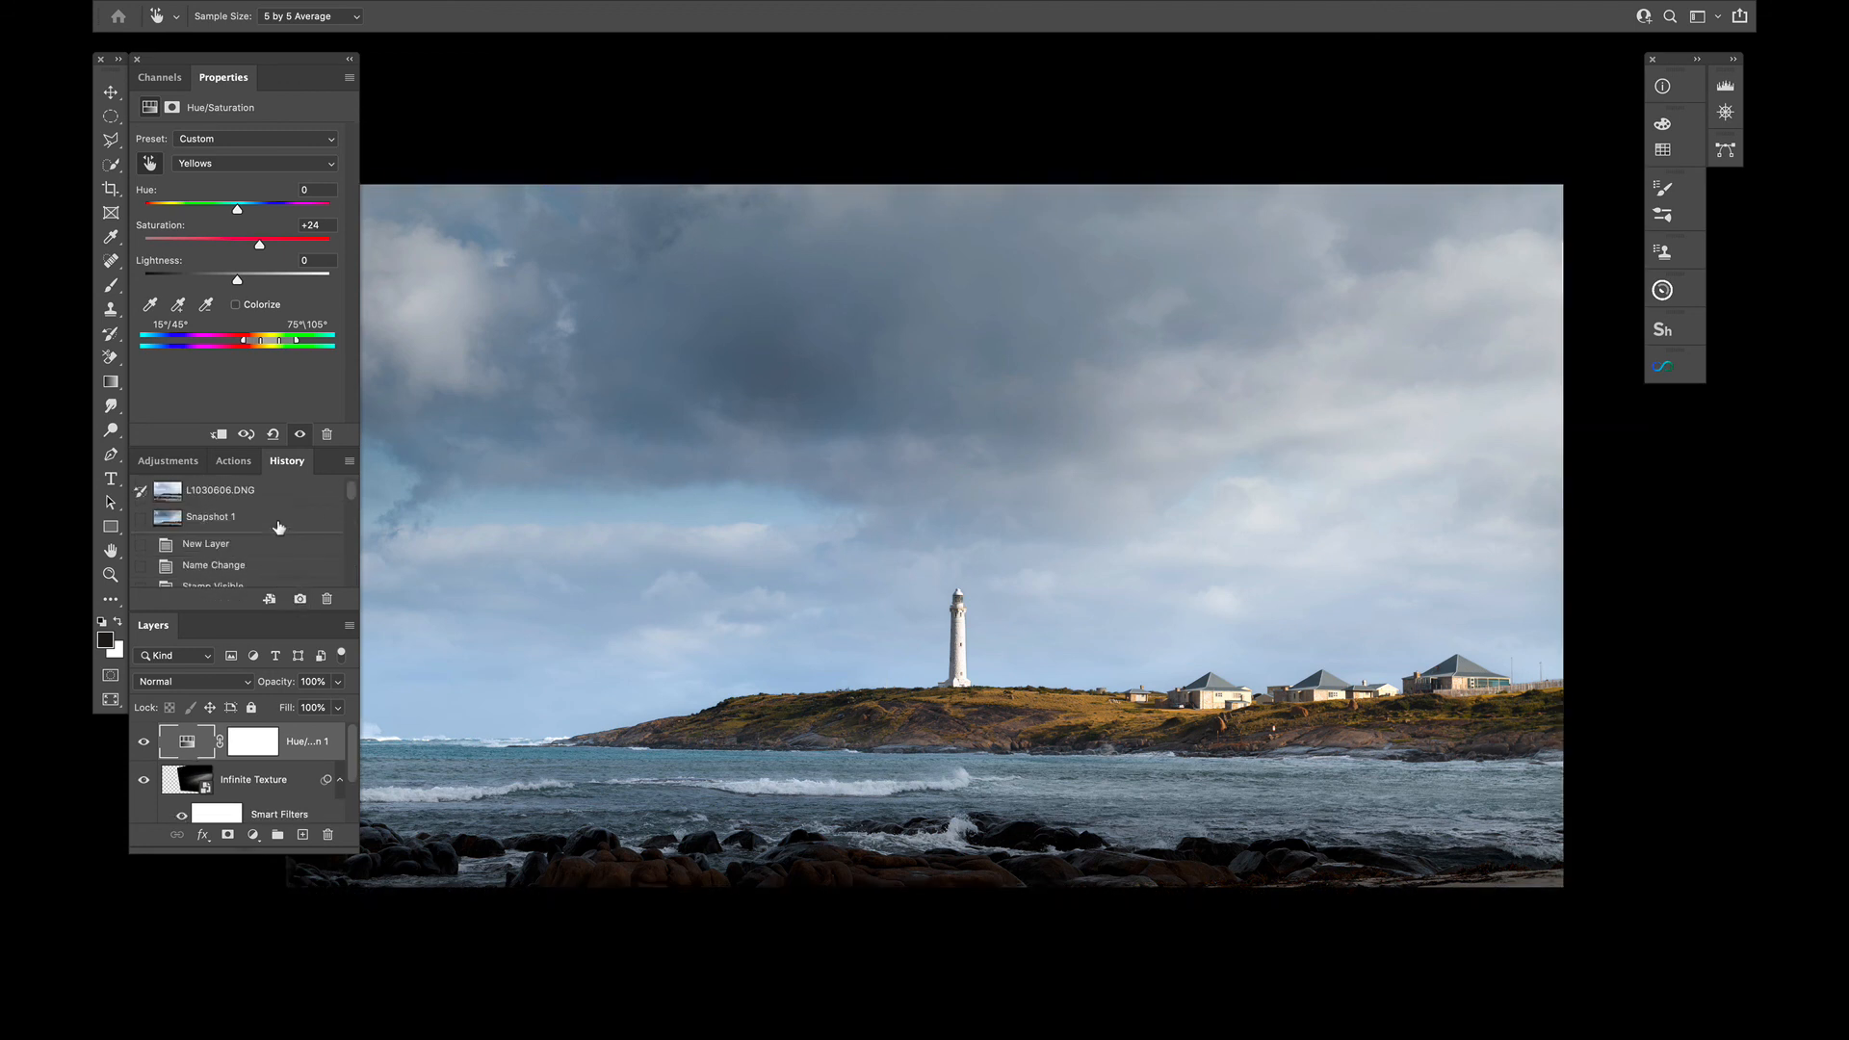
click(218, 491)
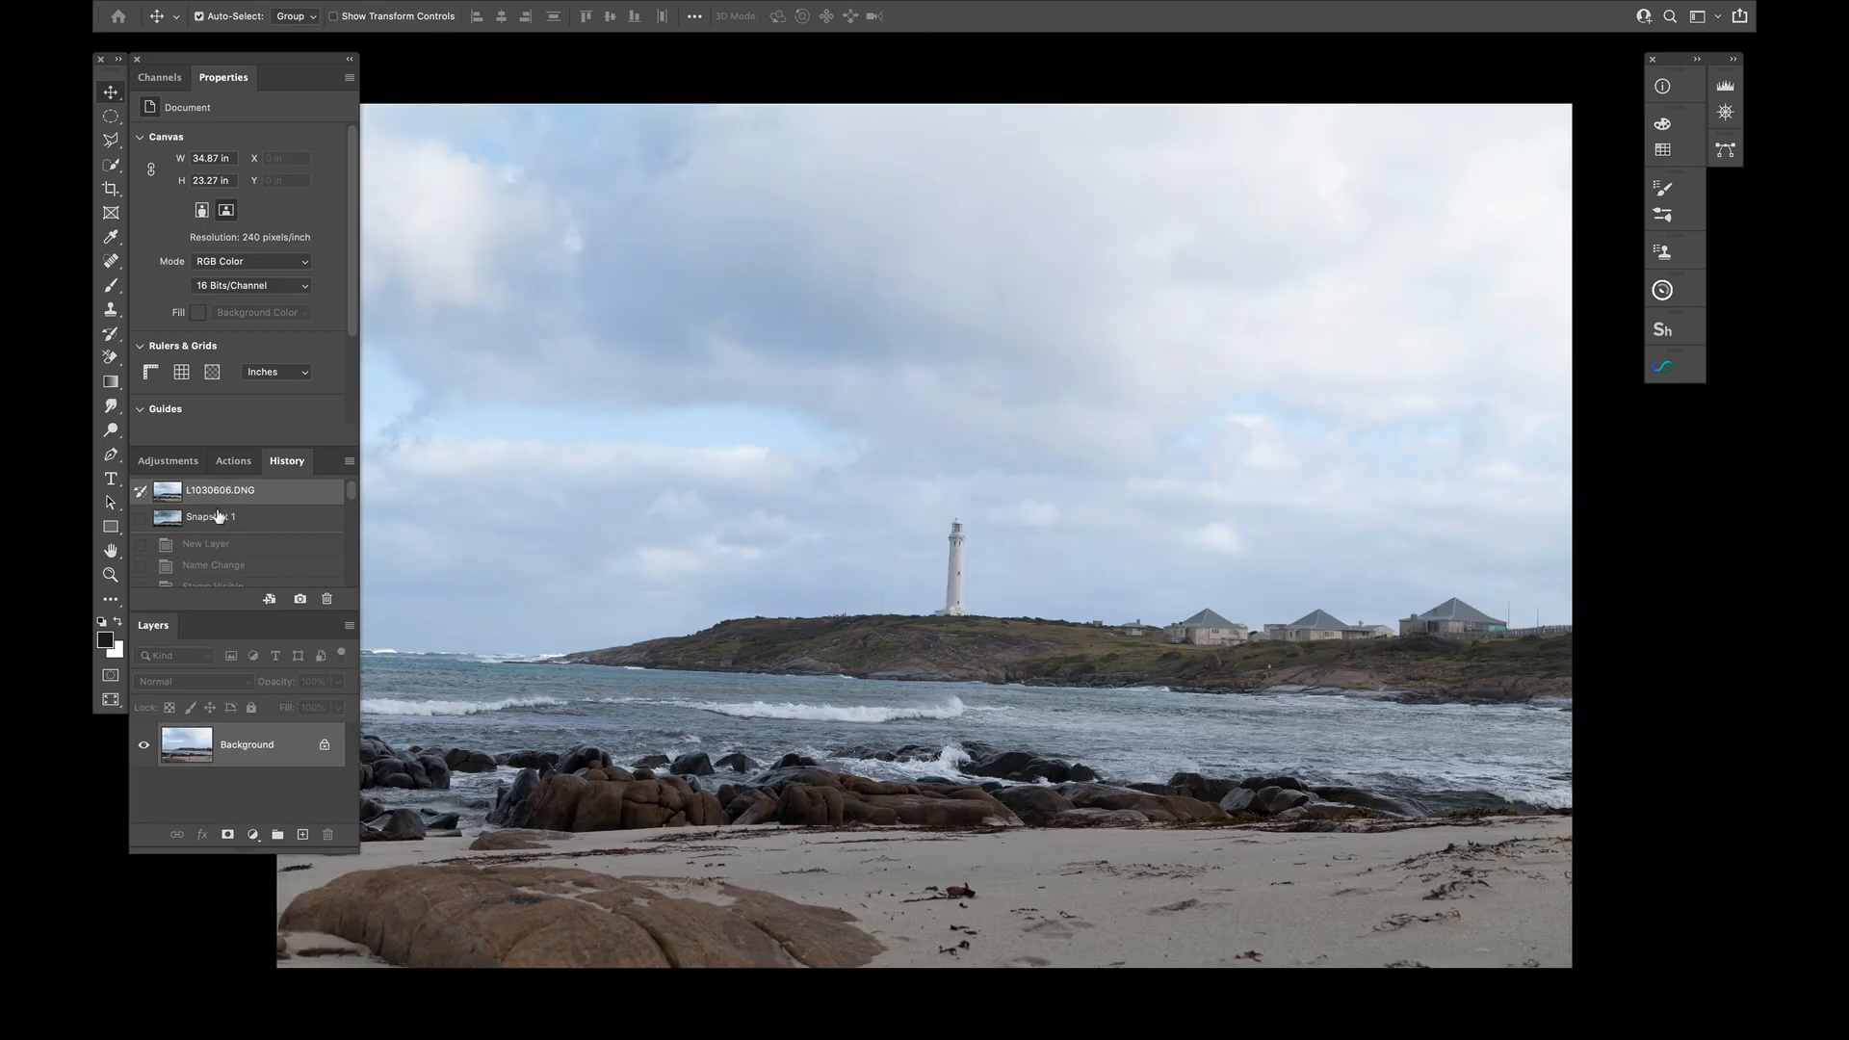
click(218, 517)
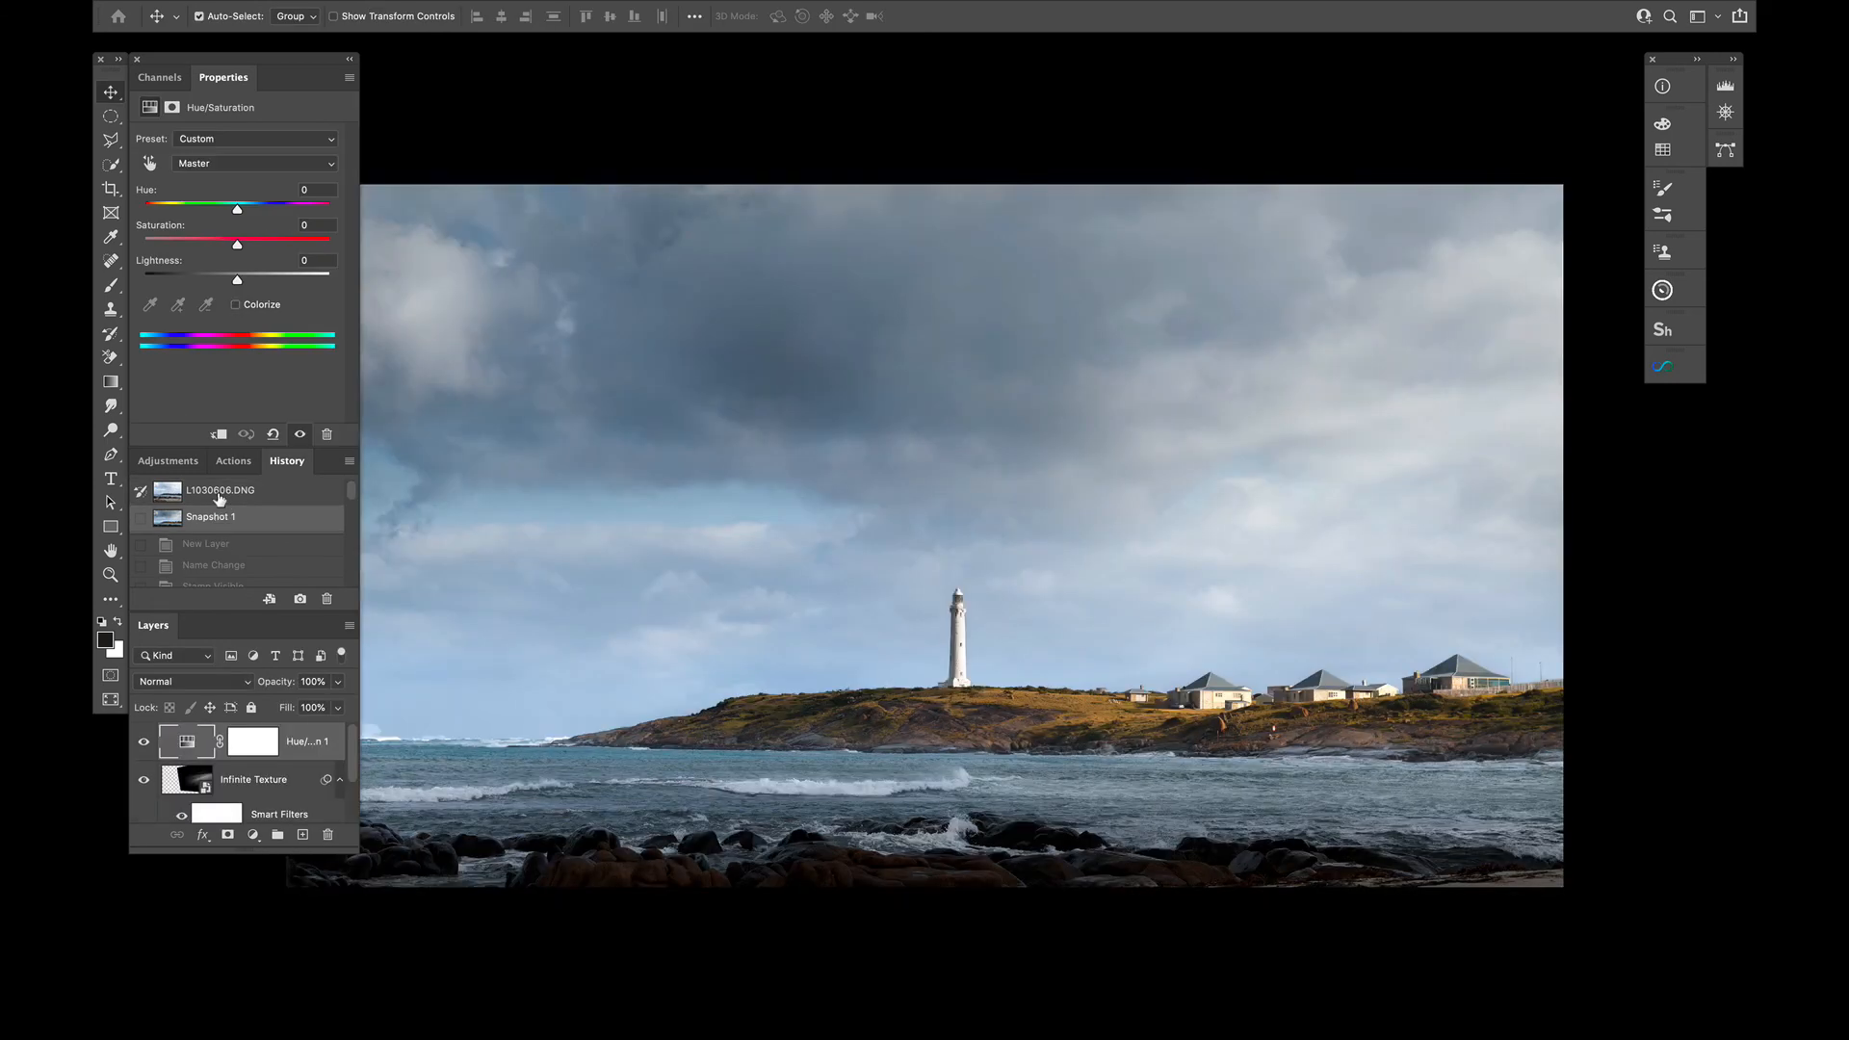
click(220, 491)
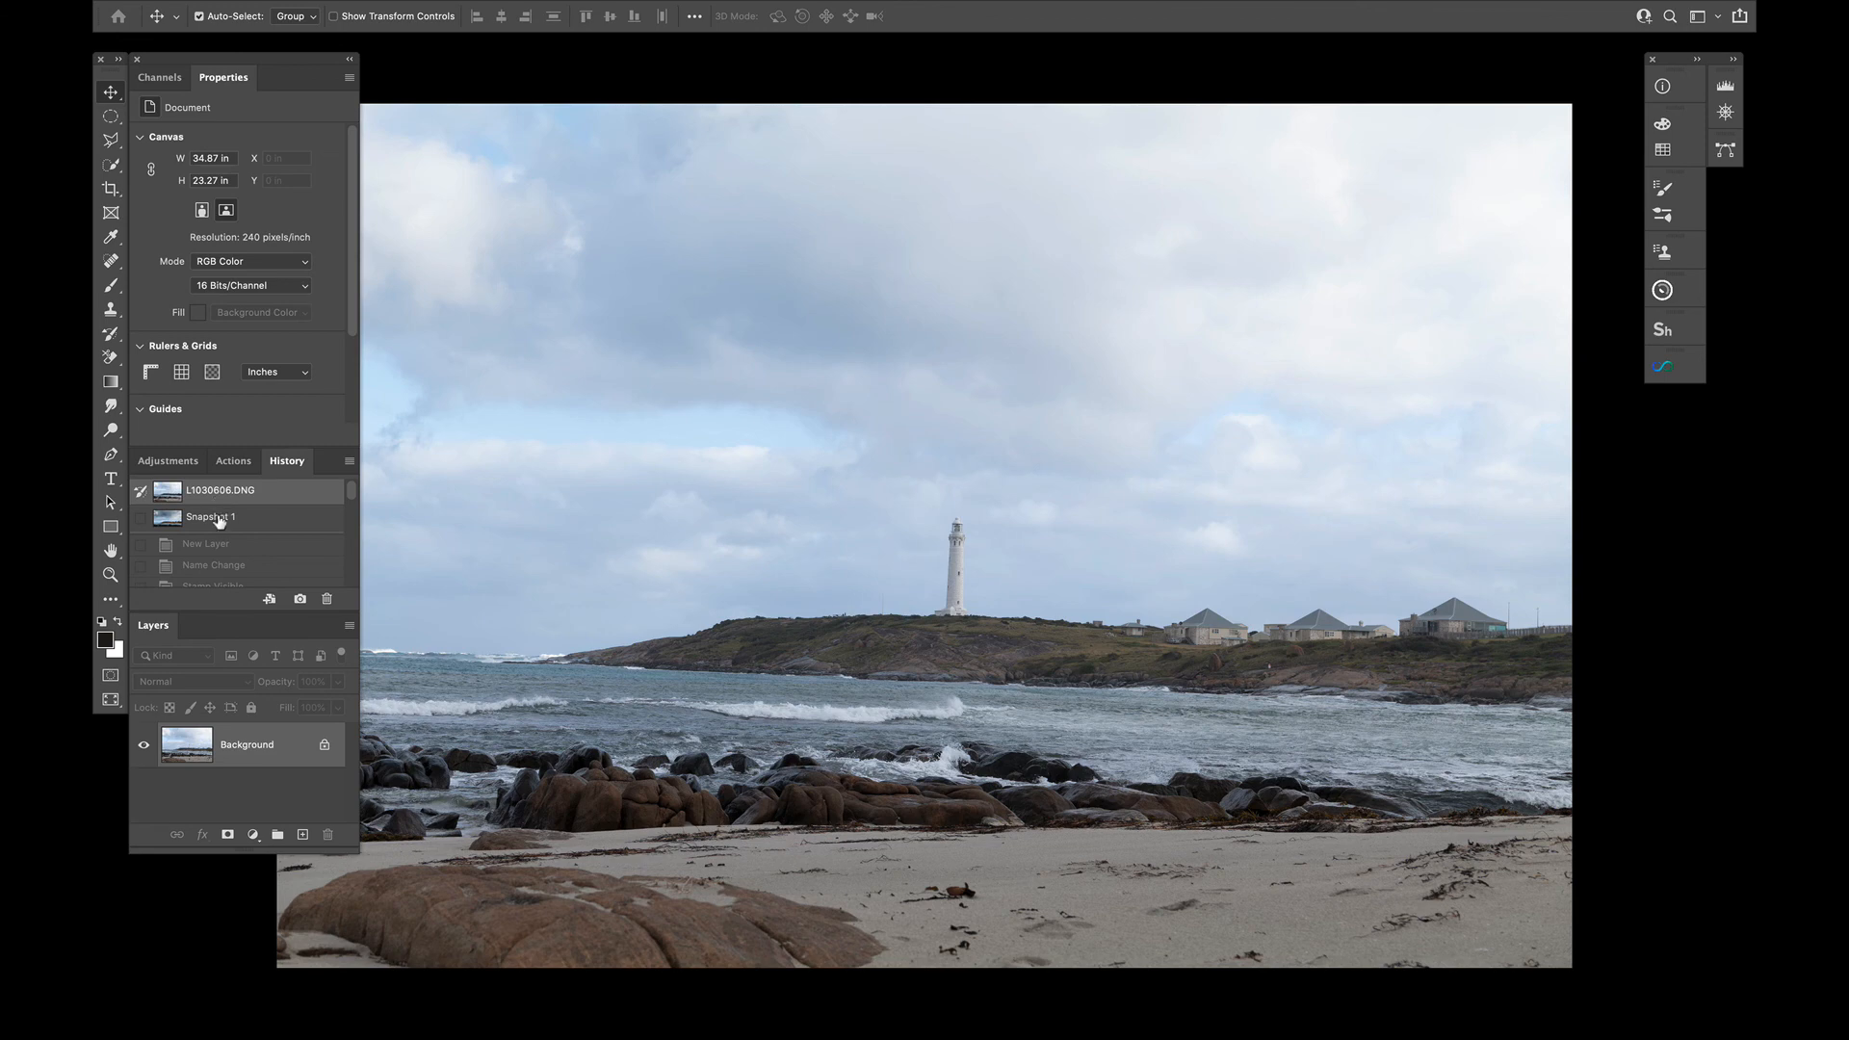
click(218, 517)
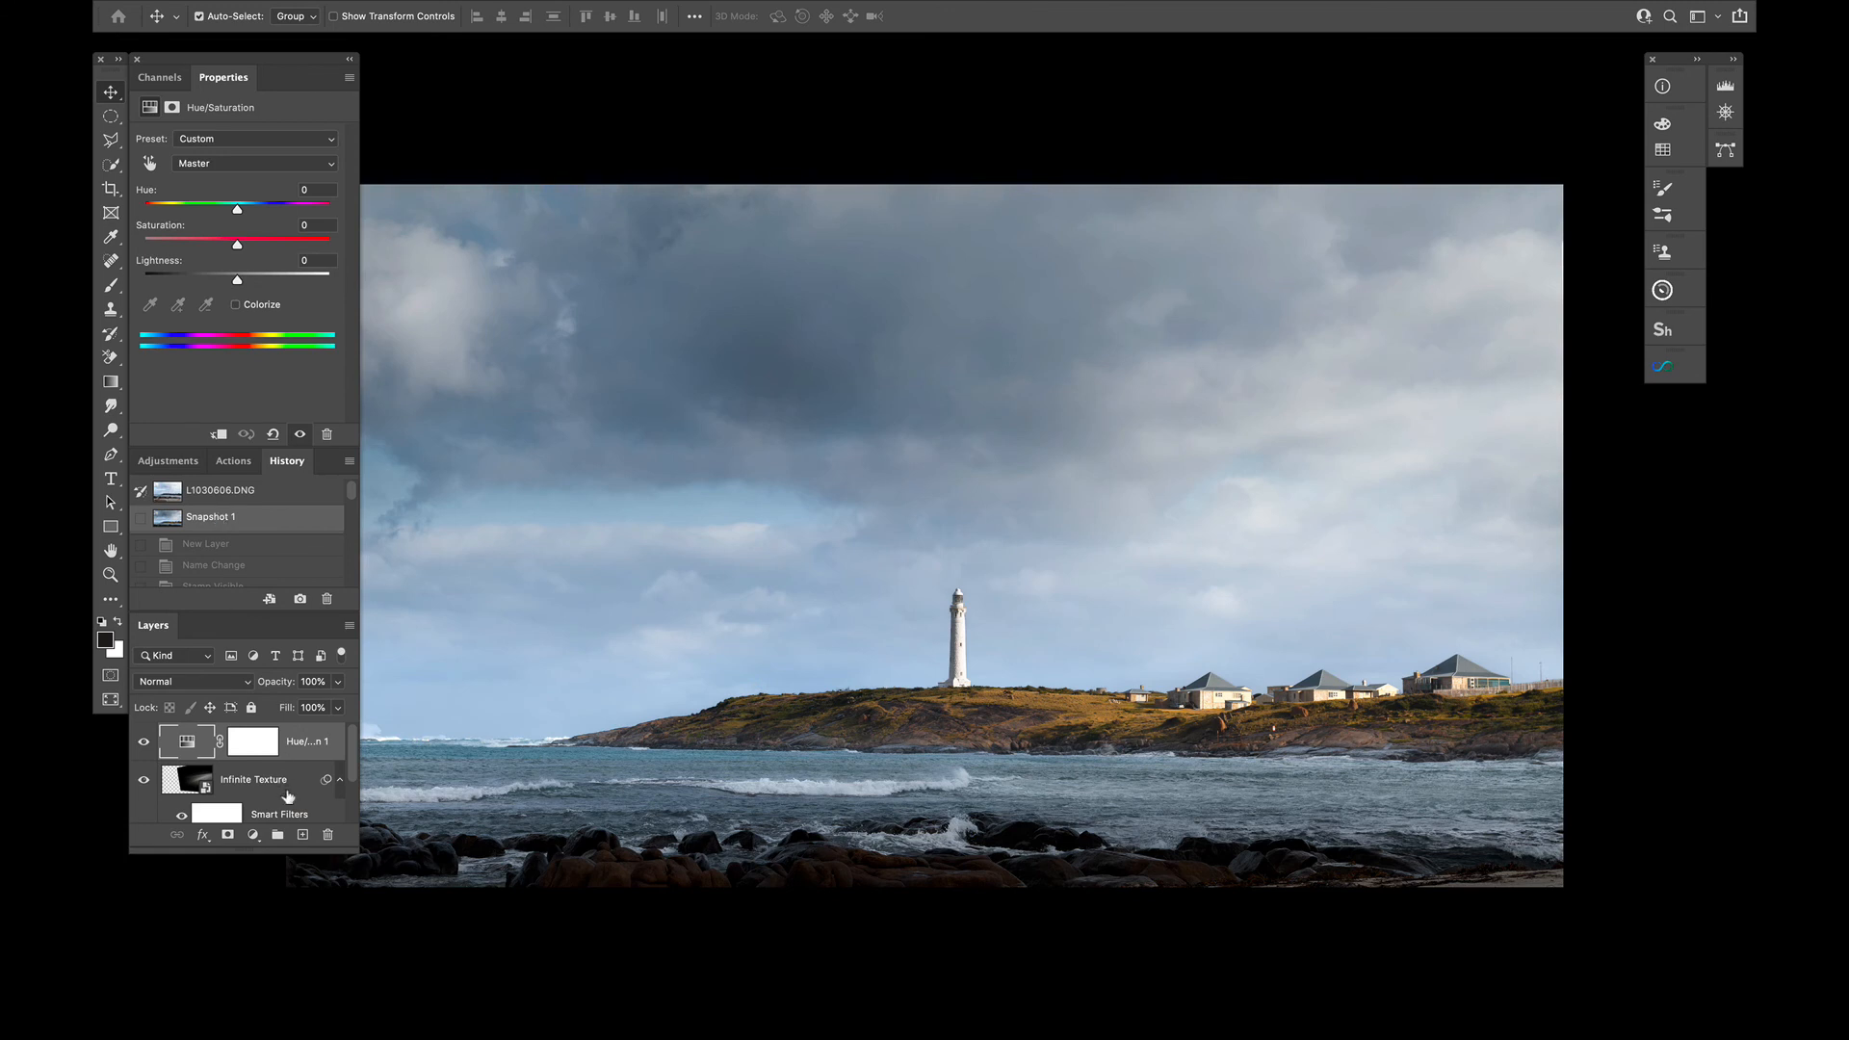
Merge the visible layers and save the image in the Pictures folder as an uncompressed TIFF named CL0001L
scroll(287, 796, down, 3)
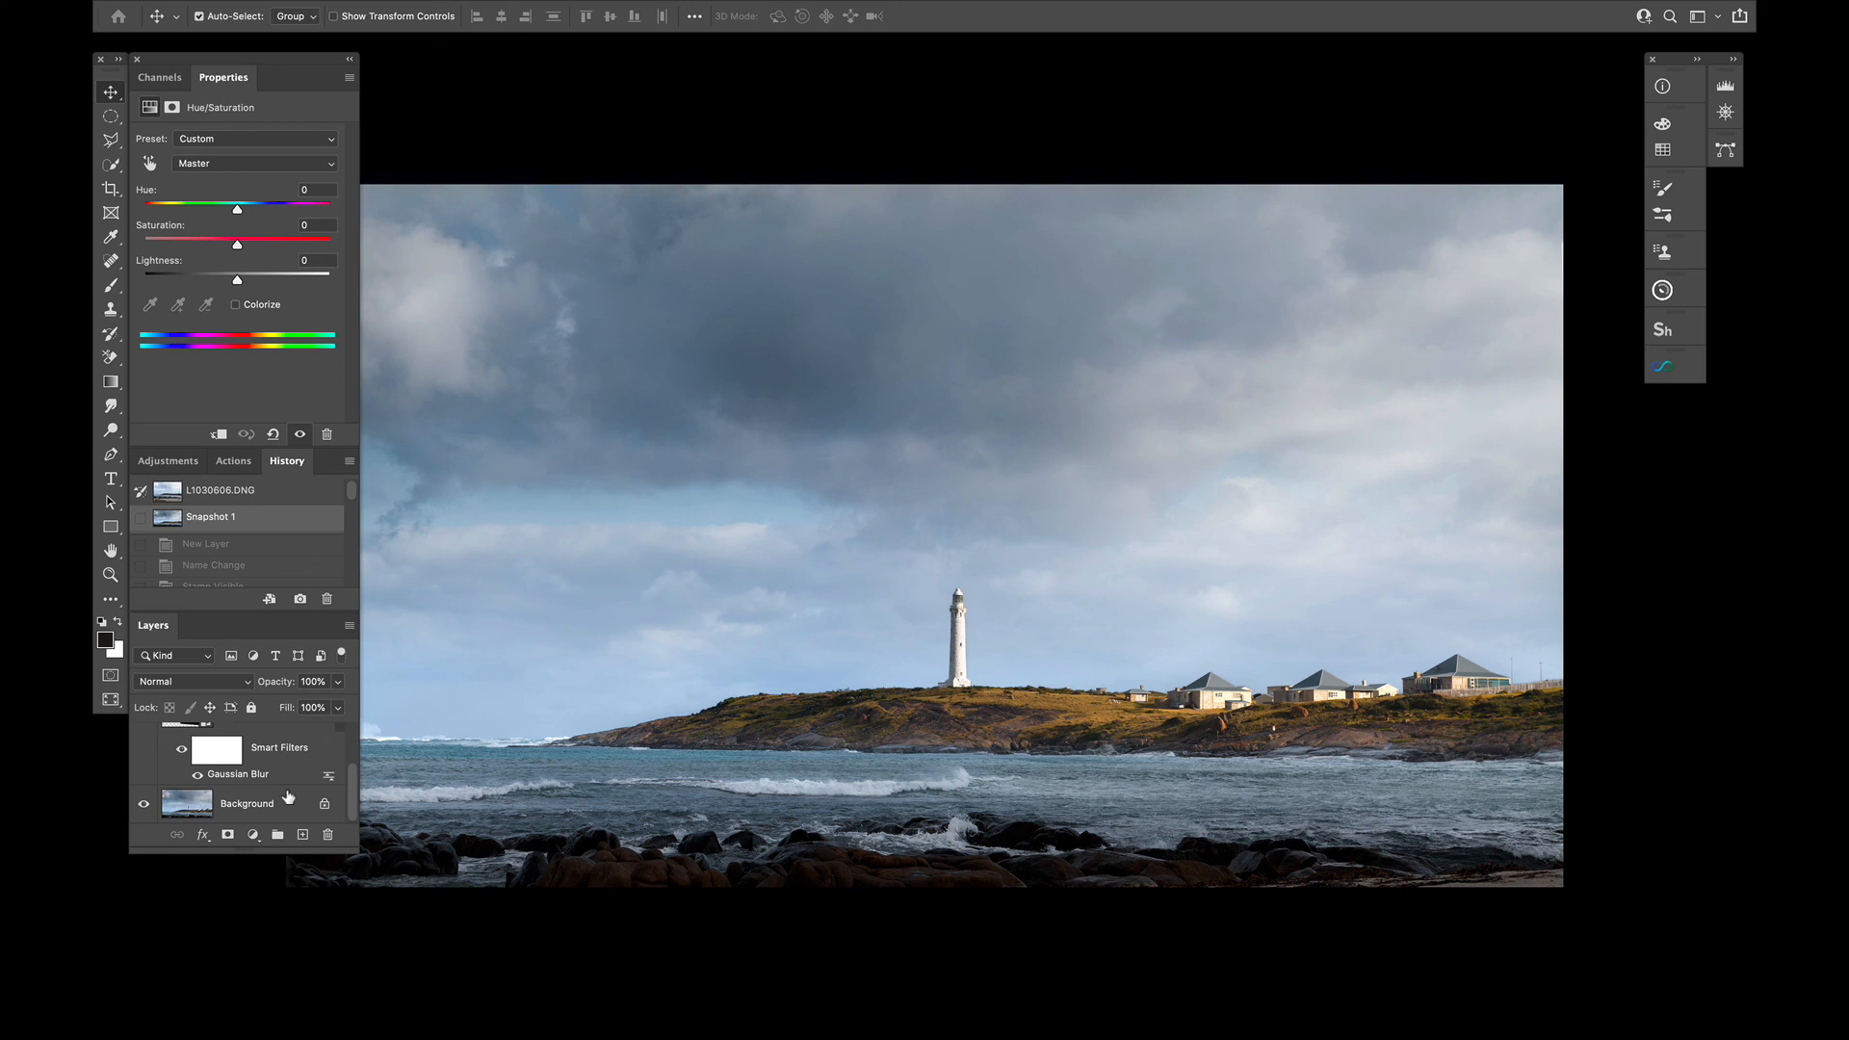
key(ctrl+shift+e)
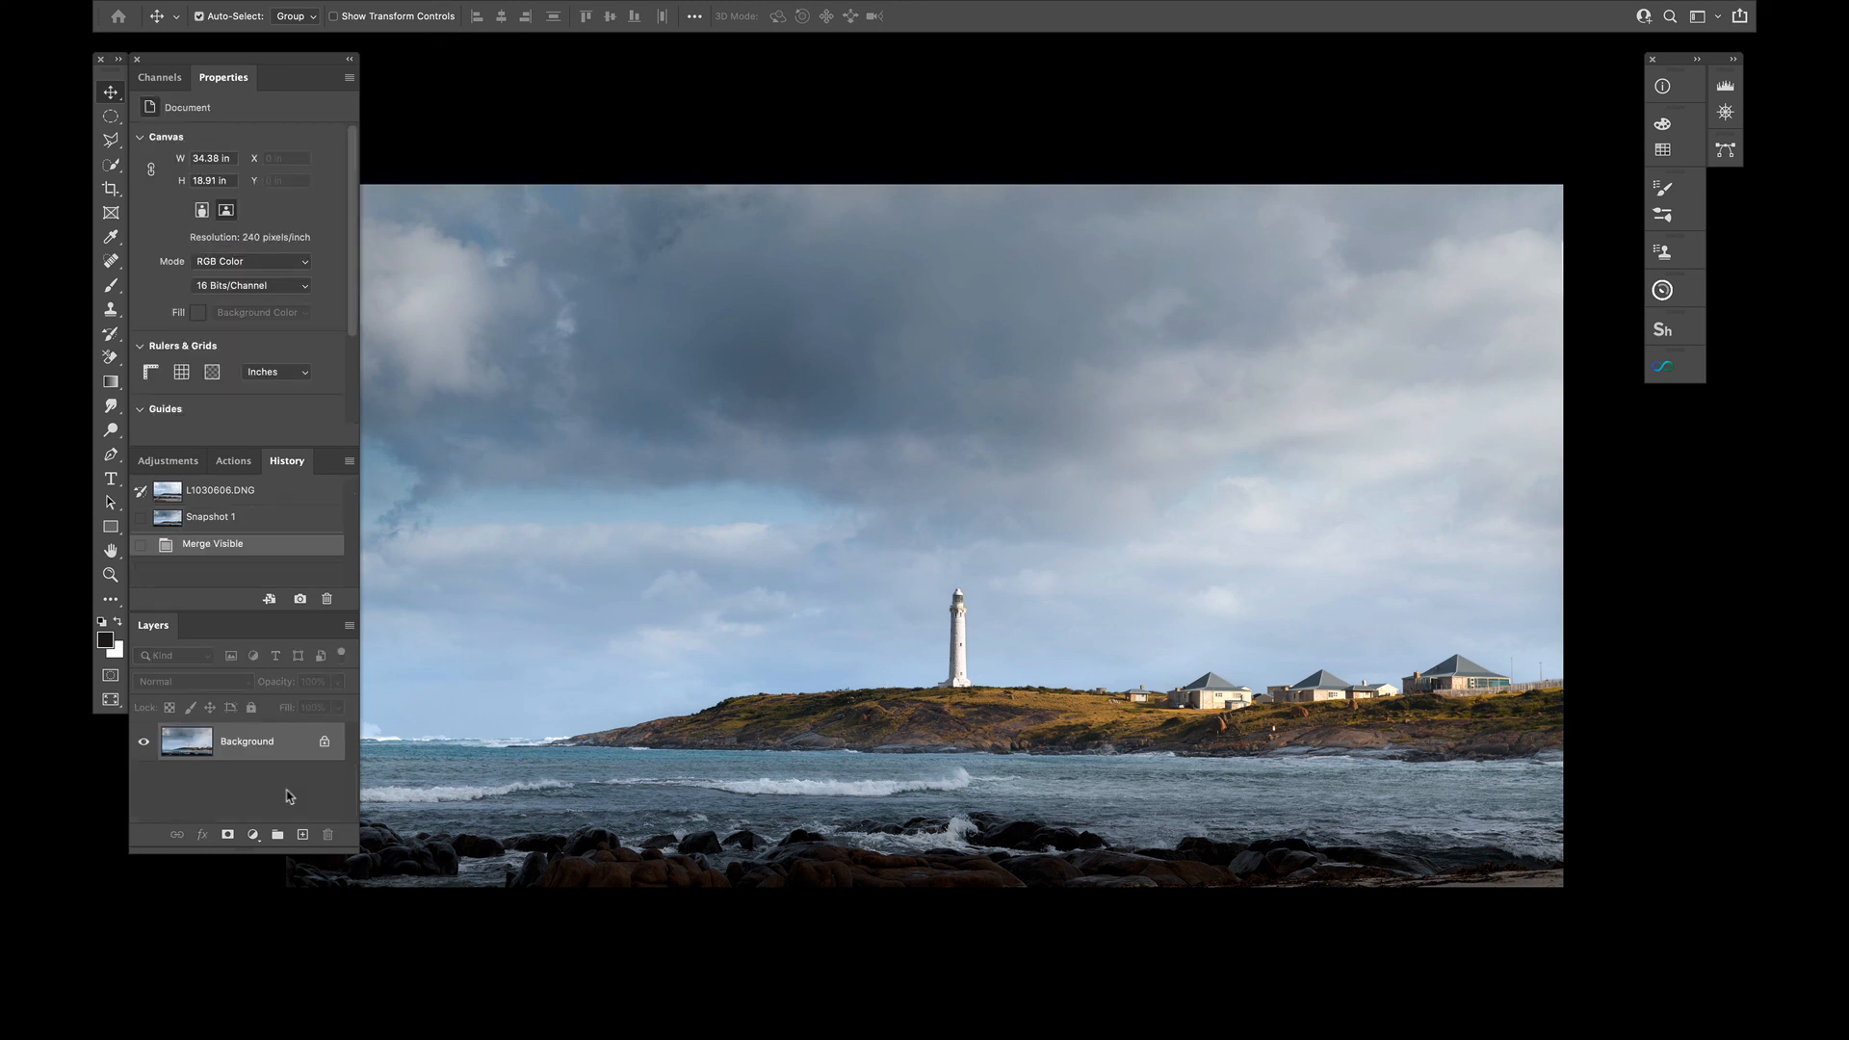
key(super+shift+s)
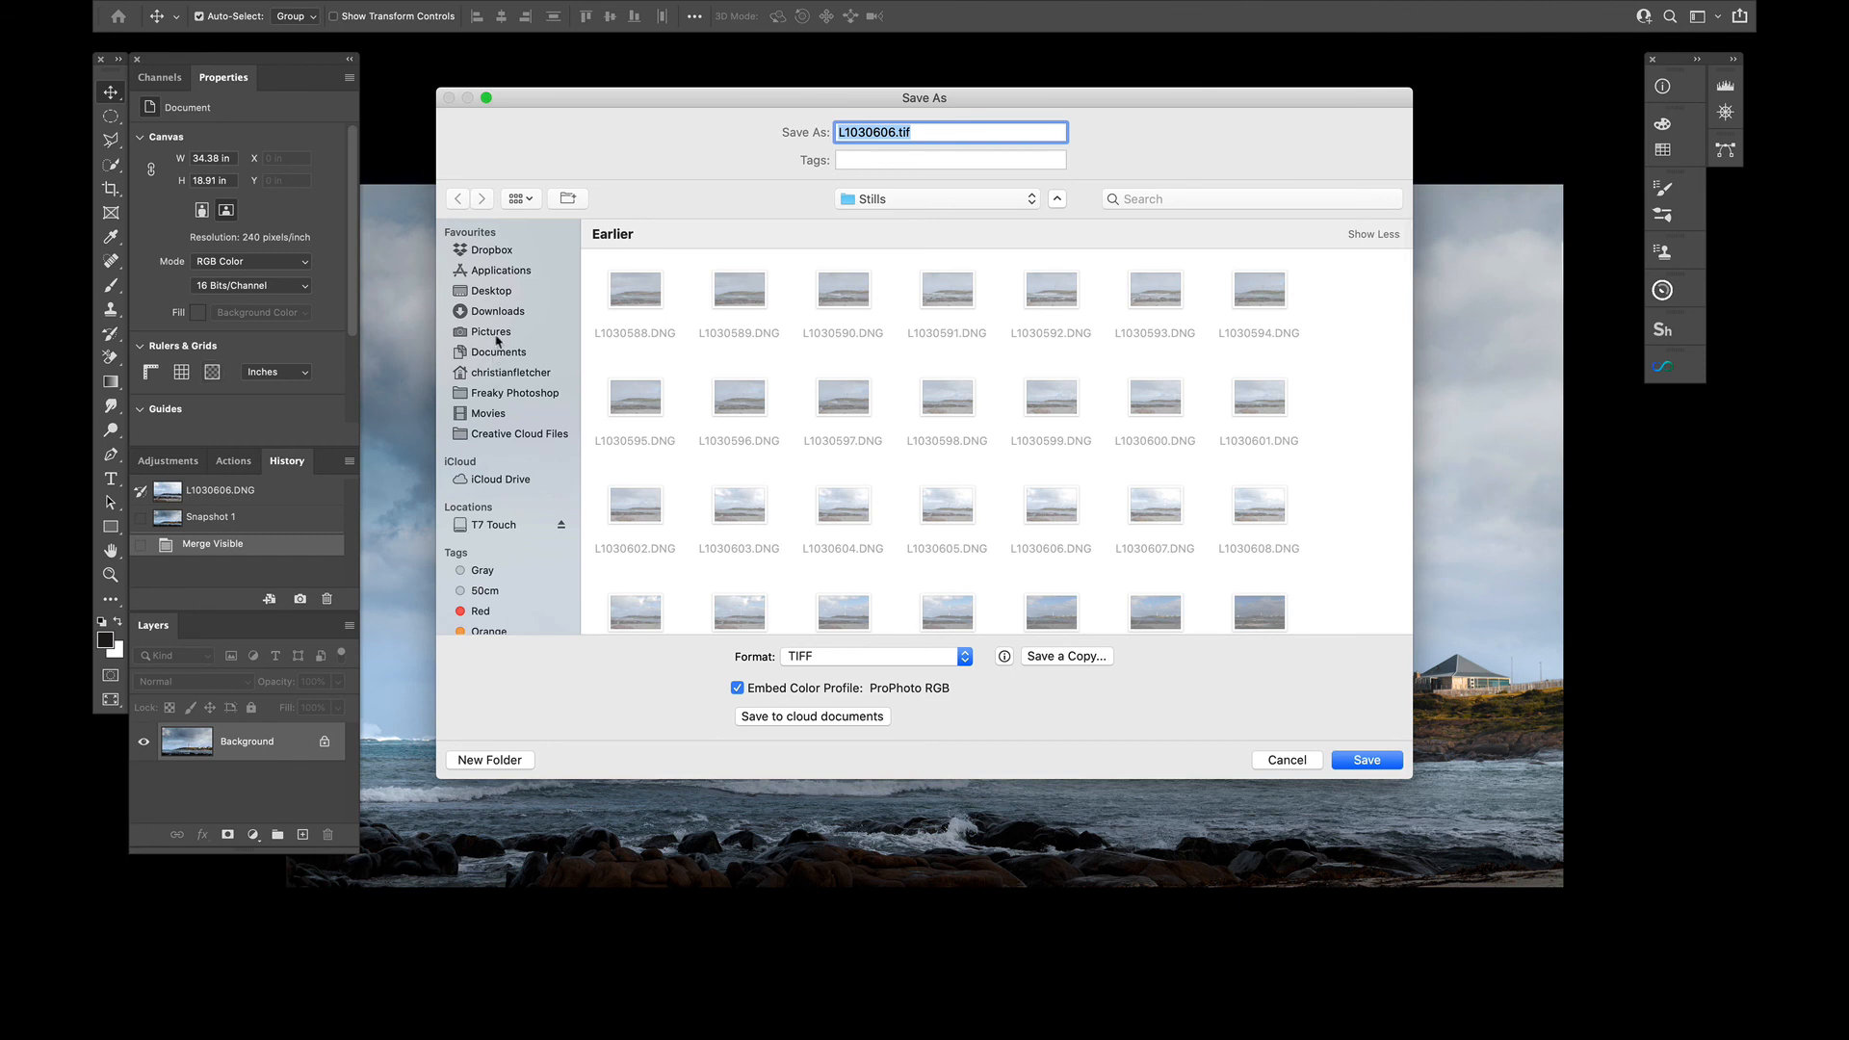
click(496, 335)
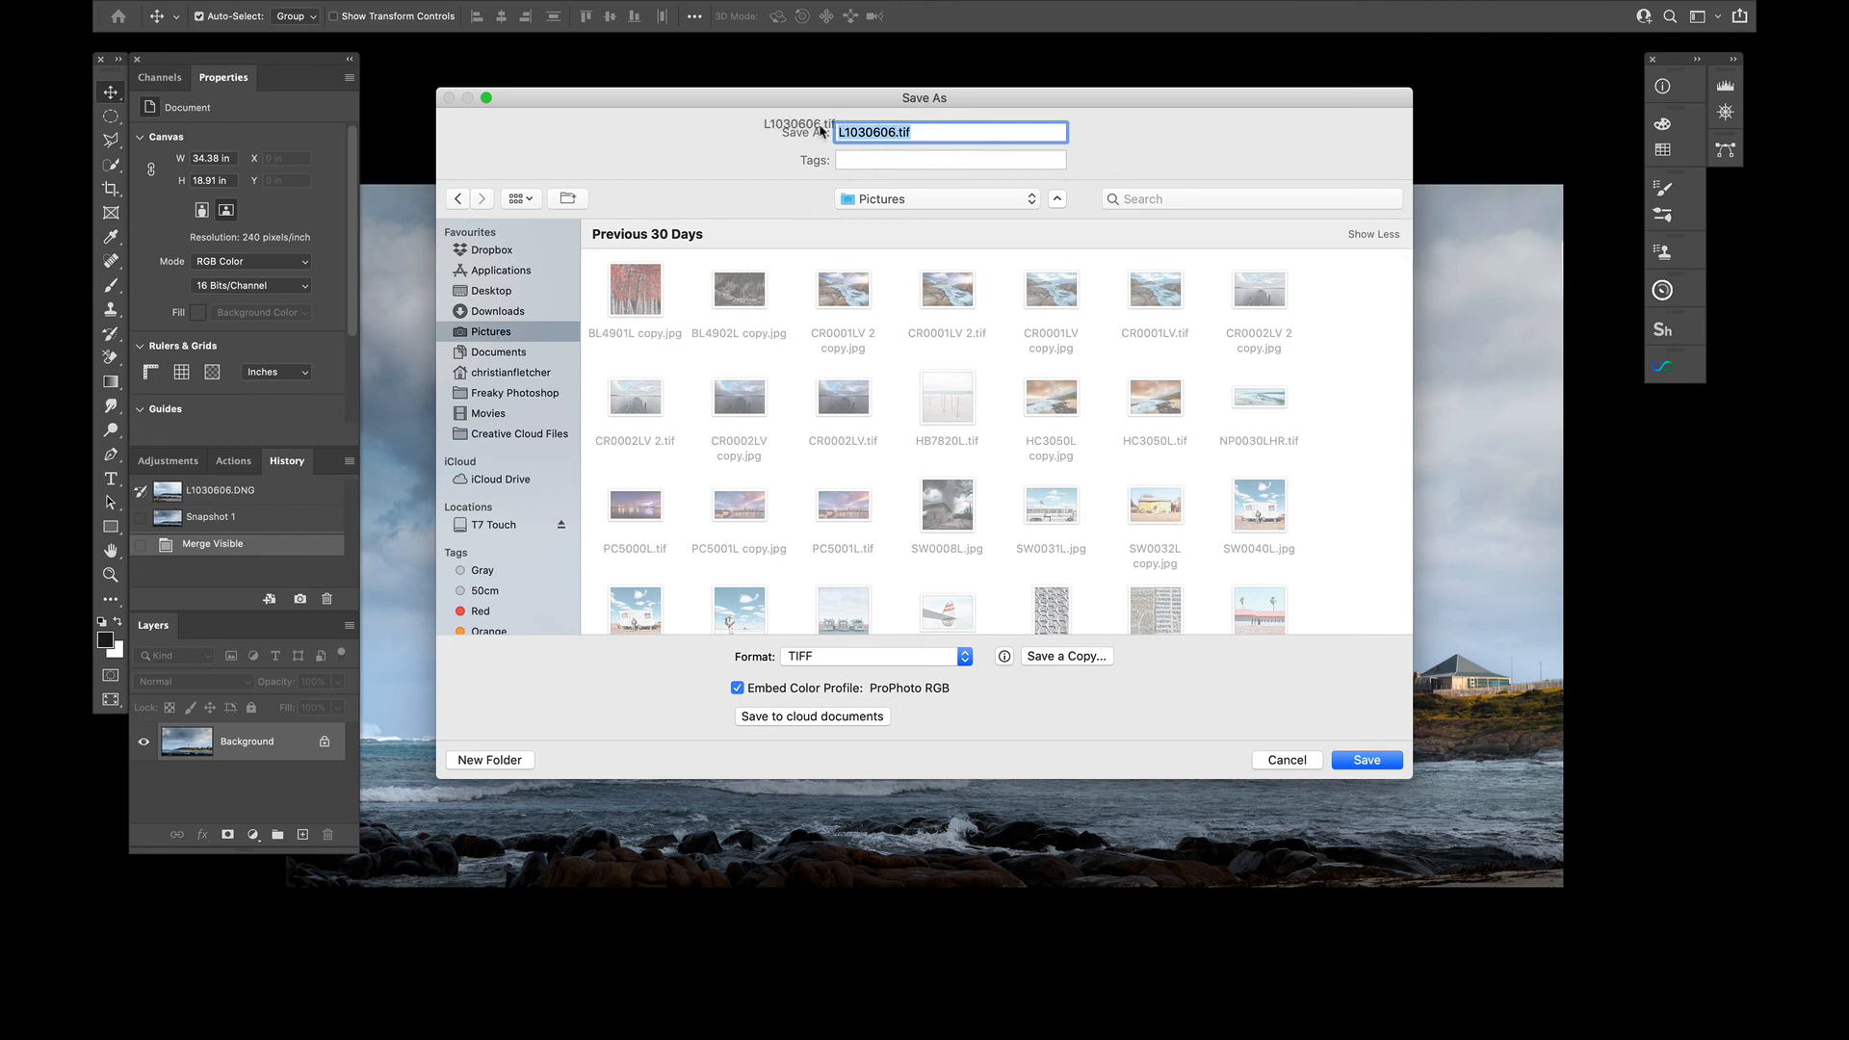
click(894, 132)
drag(894, 132, 806, 131)
text(CL)
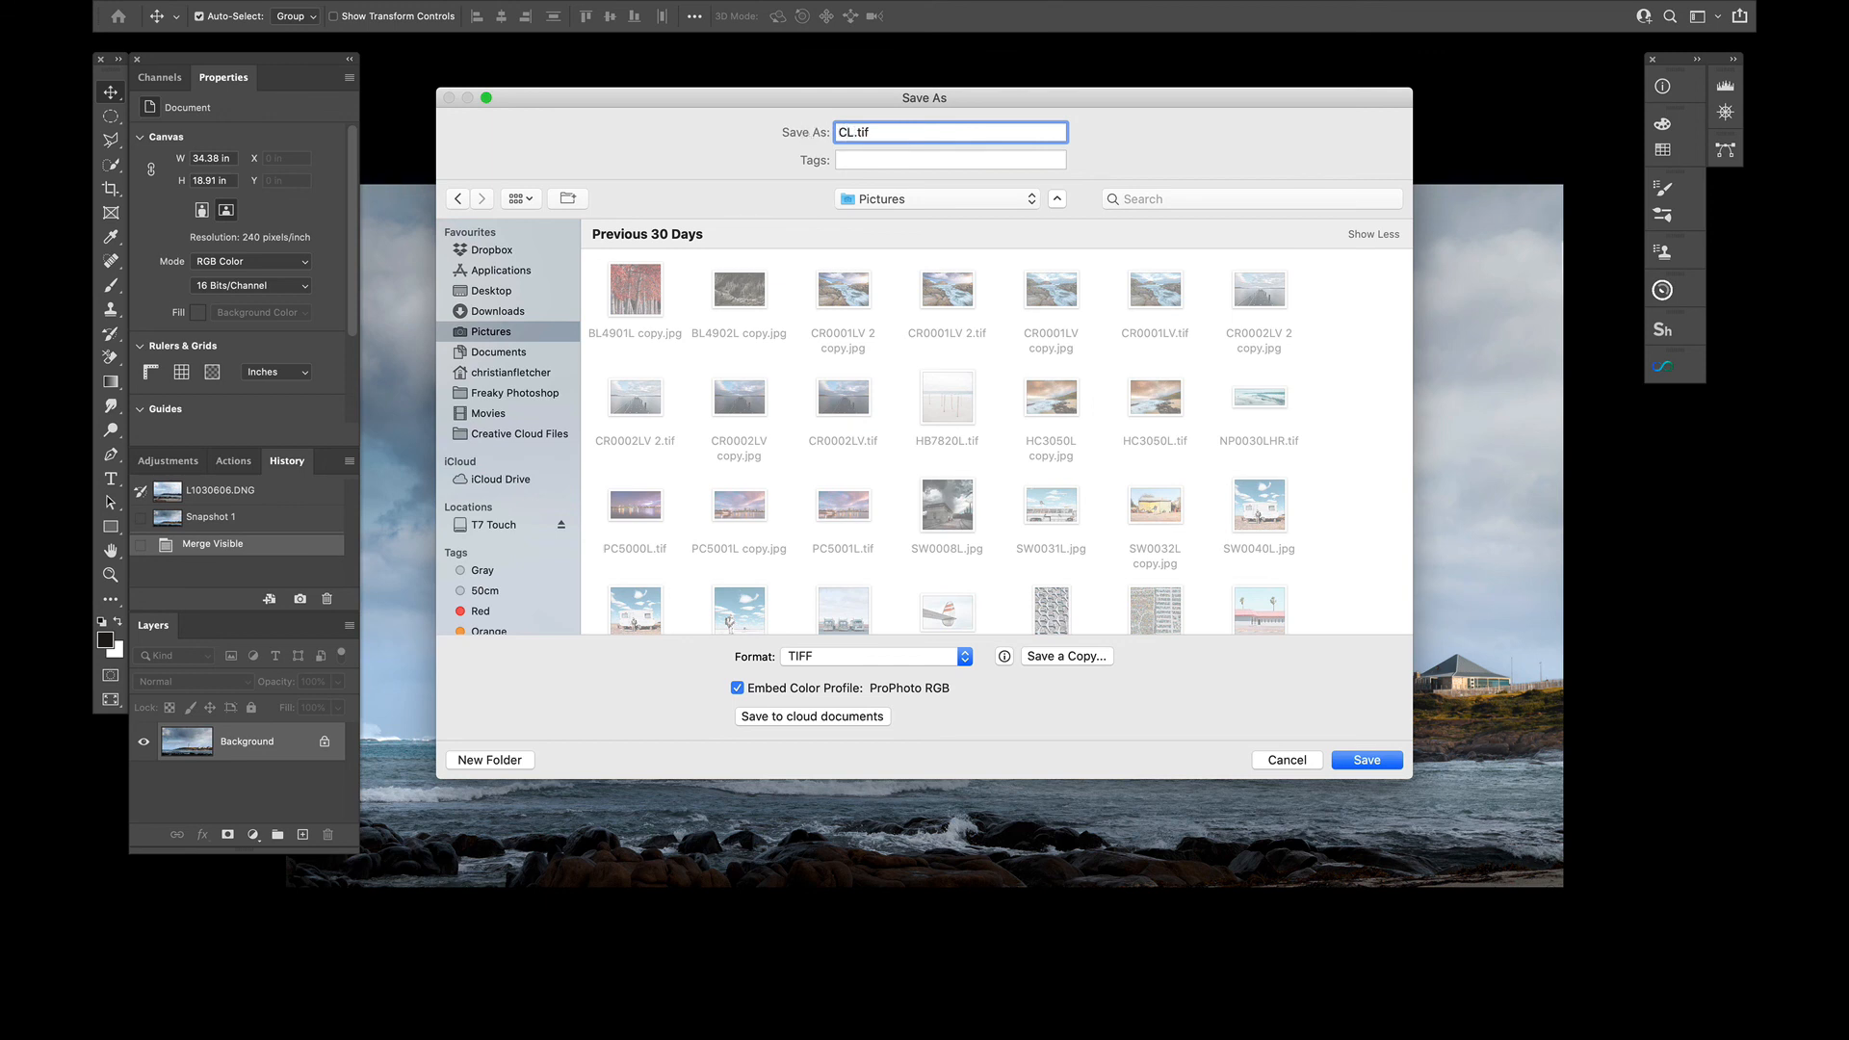
text(0001L)
click(1366, 761)
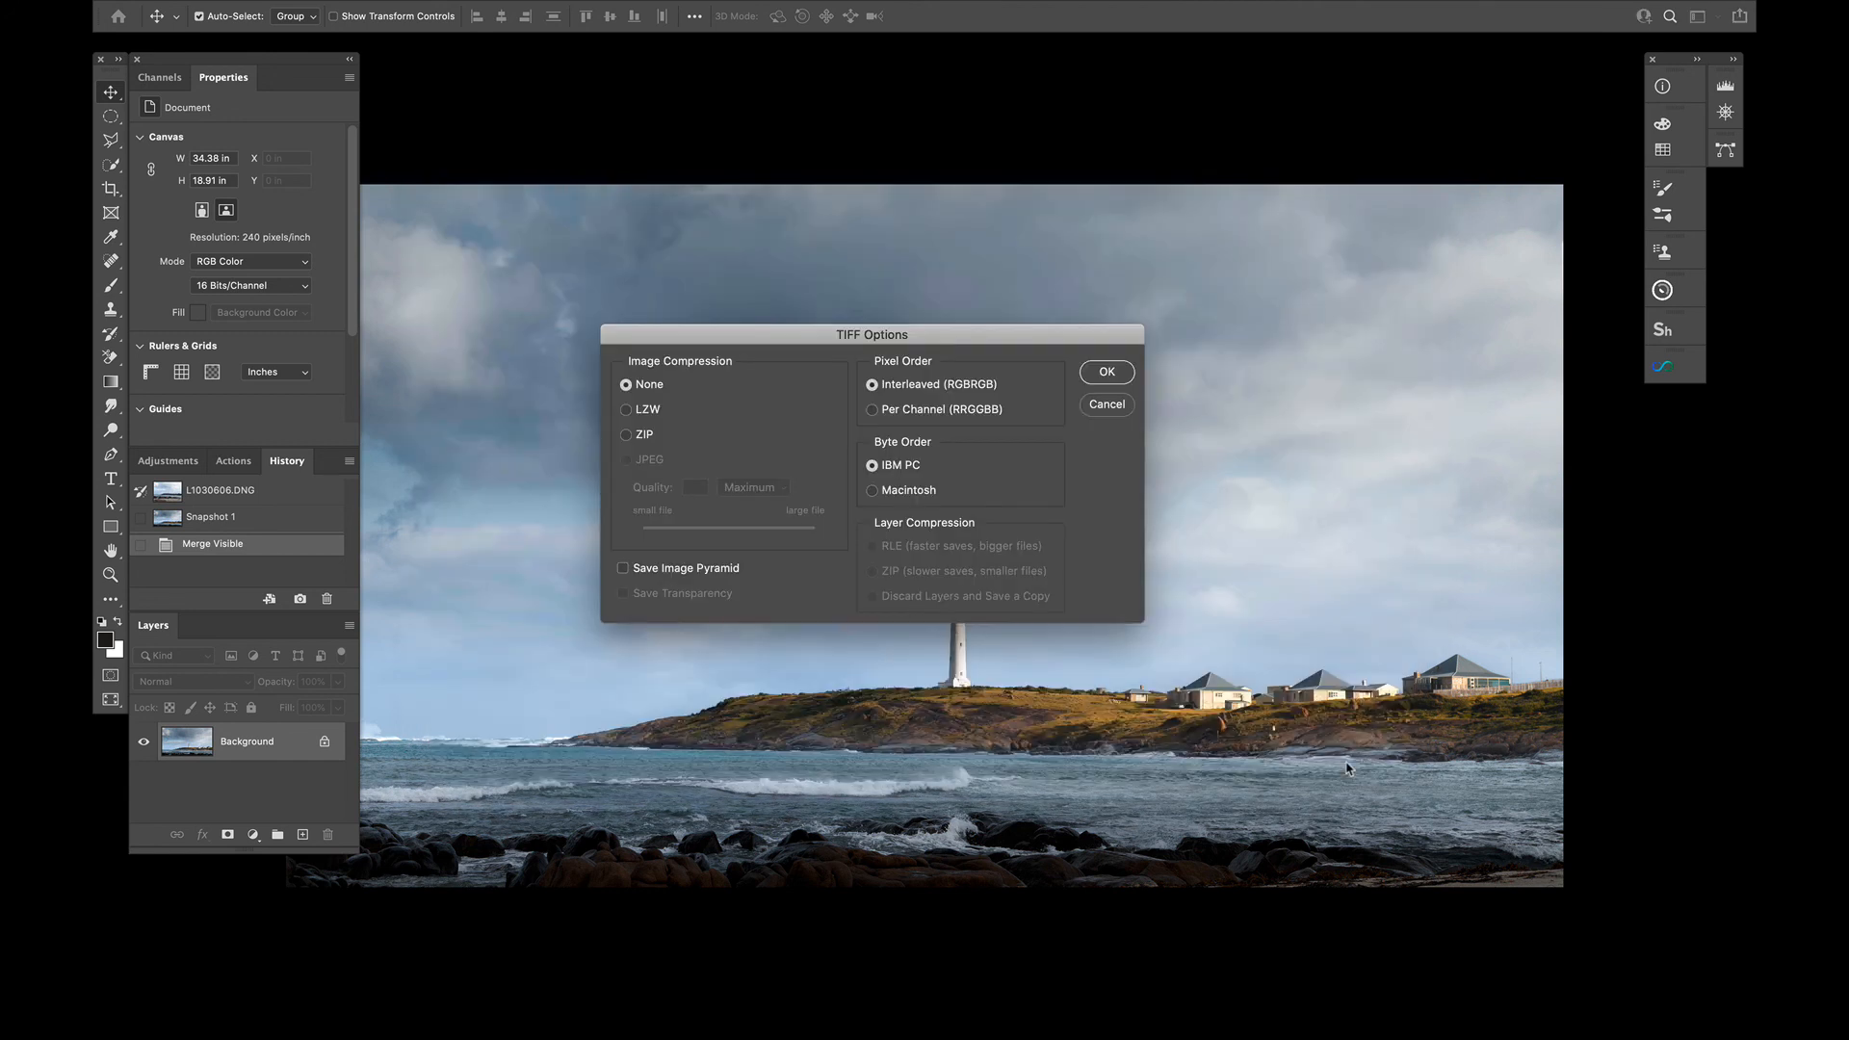
click(1104, 373)
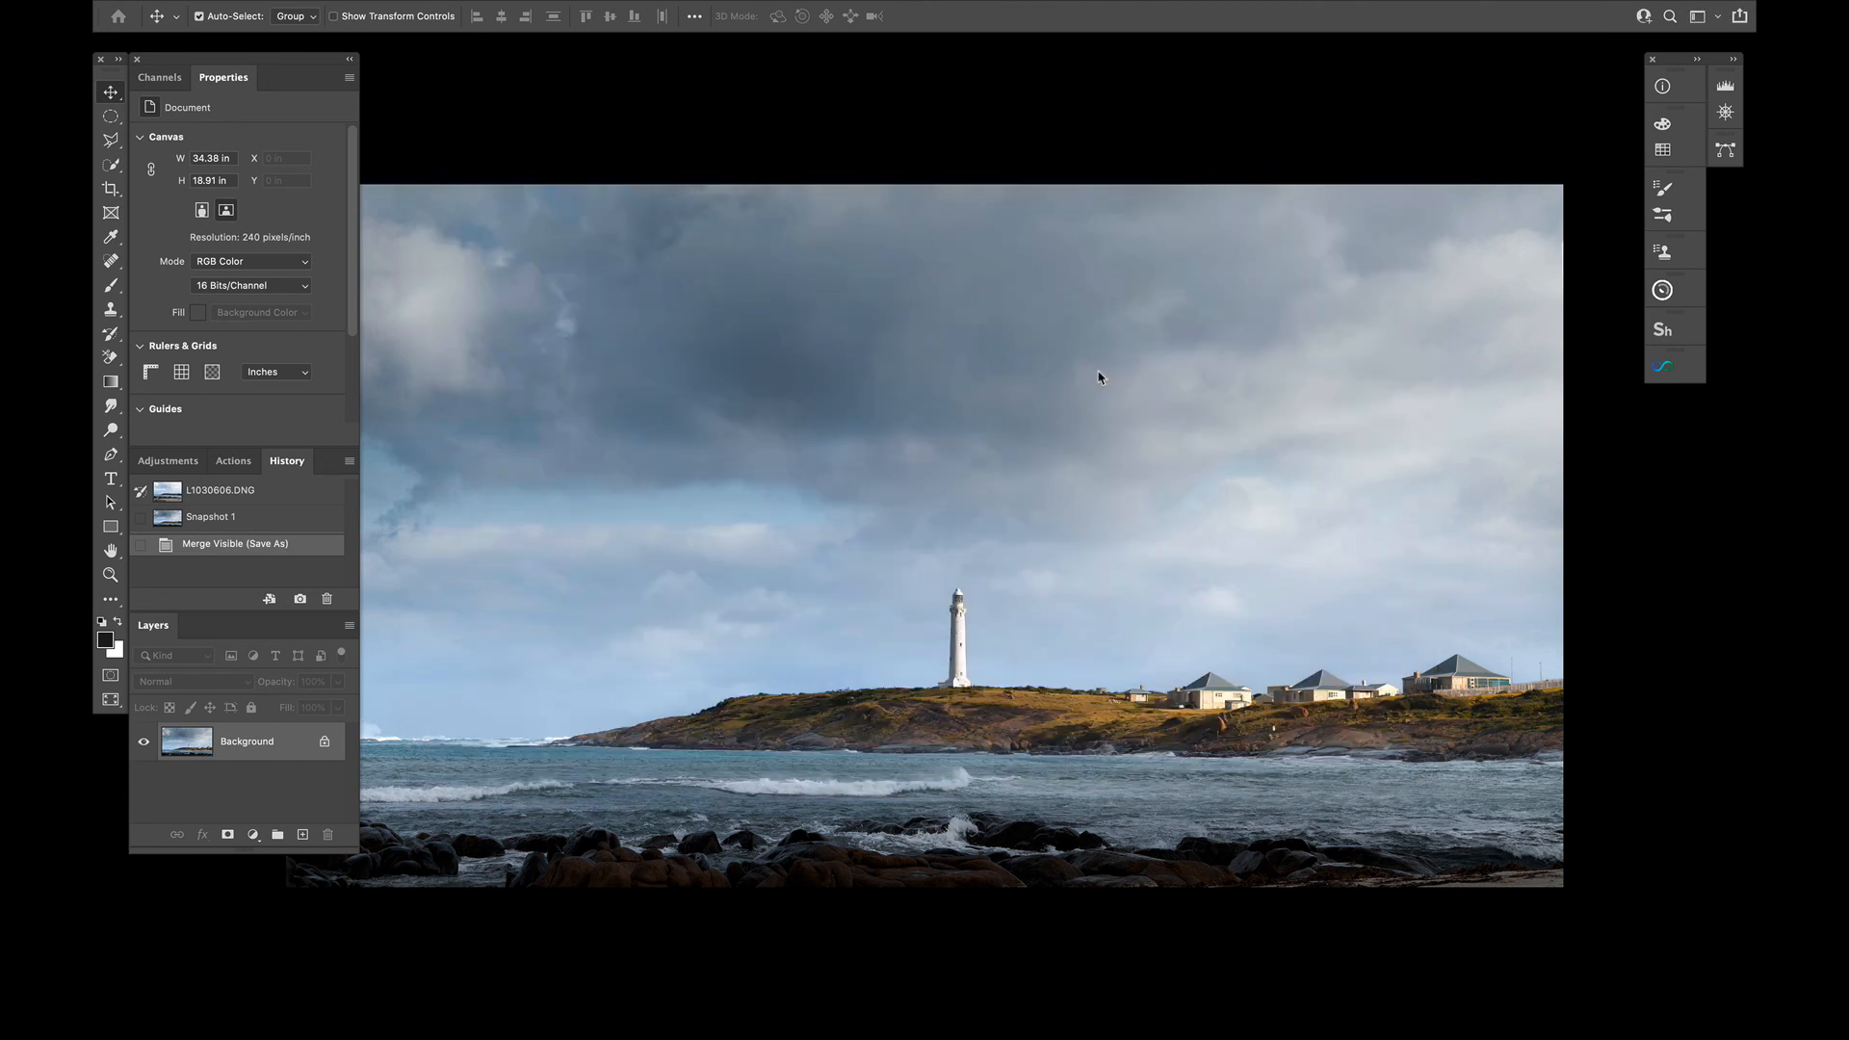